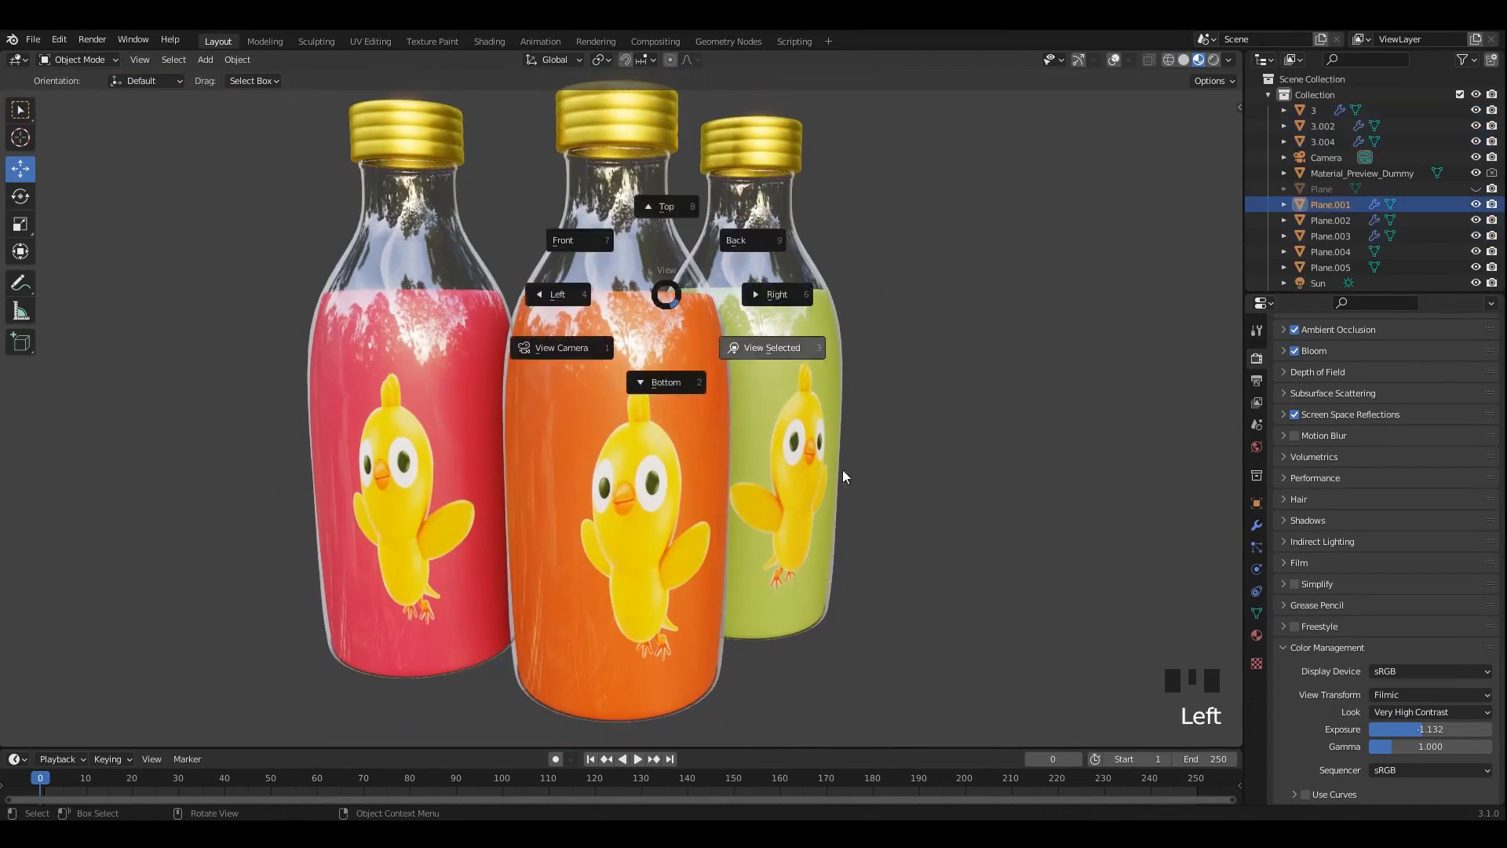
# Reveal the hidden background plane in the finished bottle scene and save the file.
pyautogui.click(841, 470)
pyautogui.moveTo(841, 470); pyautogui.dragTo(667, 424, button='middle')
pyautogui.scroll(1, 668, 423)
pyautogui.moveTo(816, 428); pyautogui.dragTo(652, 457, button='middle')
pyautogui.hotkey('alt', 'h')
pyautogui.hotkey('ctrl', 'space')
pyautogui.hotkey('ctrl', 'space')
pyautogui.hotkey('ctrl', 's')
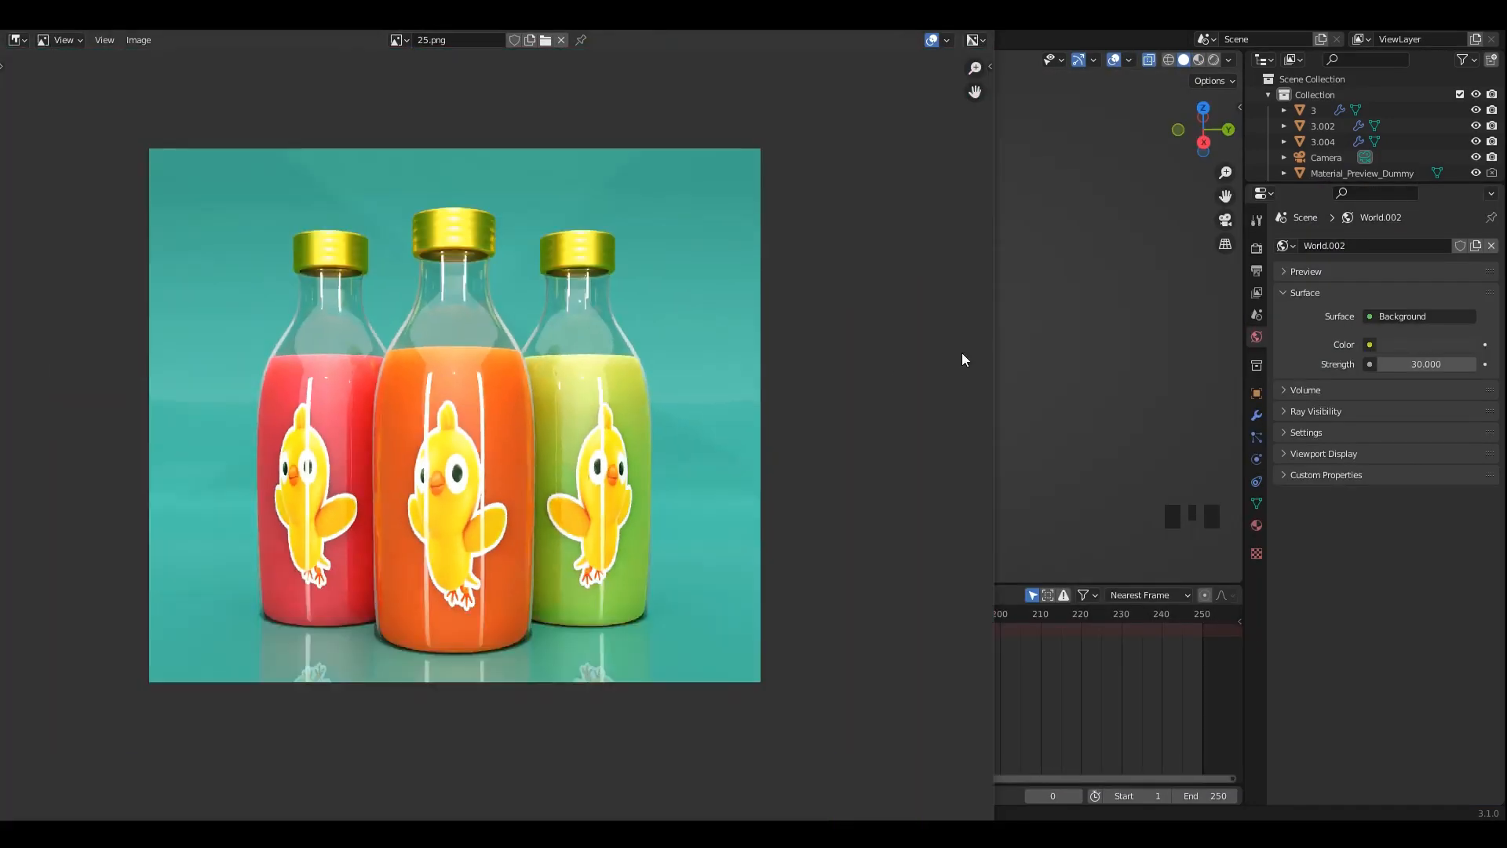
# Return to the main layout and view the three finished bottles in rendered shading.
pyautogui.click(314, 316)
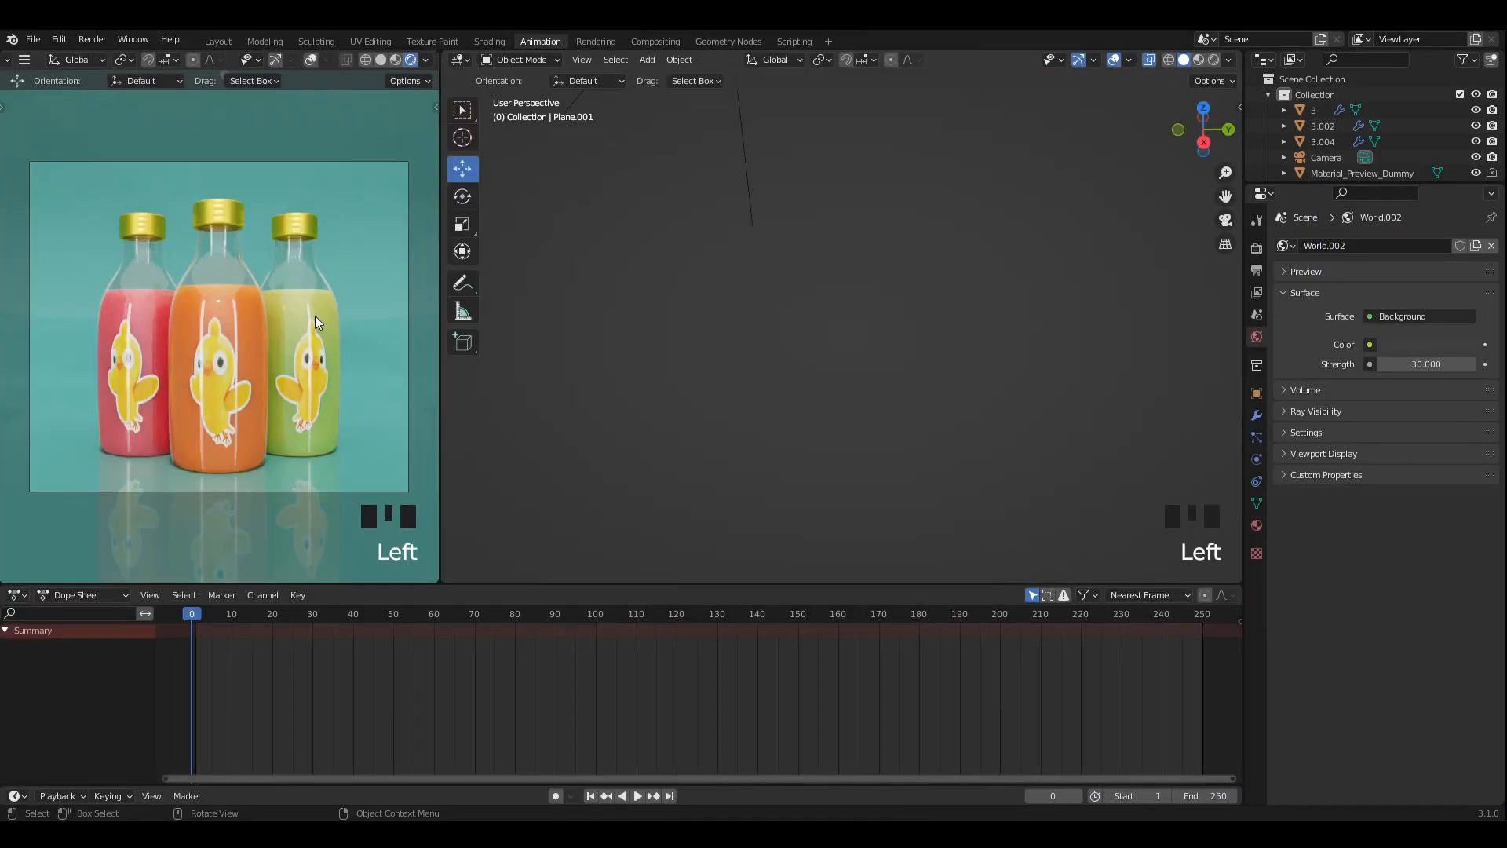
pyautogui.click(218, 41)
pyautogui.keyDown('shift'); pyautogui.moveTo(674, 313); pyautogui.dragTo(682, 337, button='middle'); pyautogui.keyUp('shift')
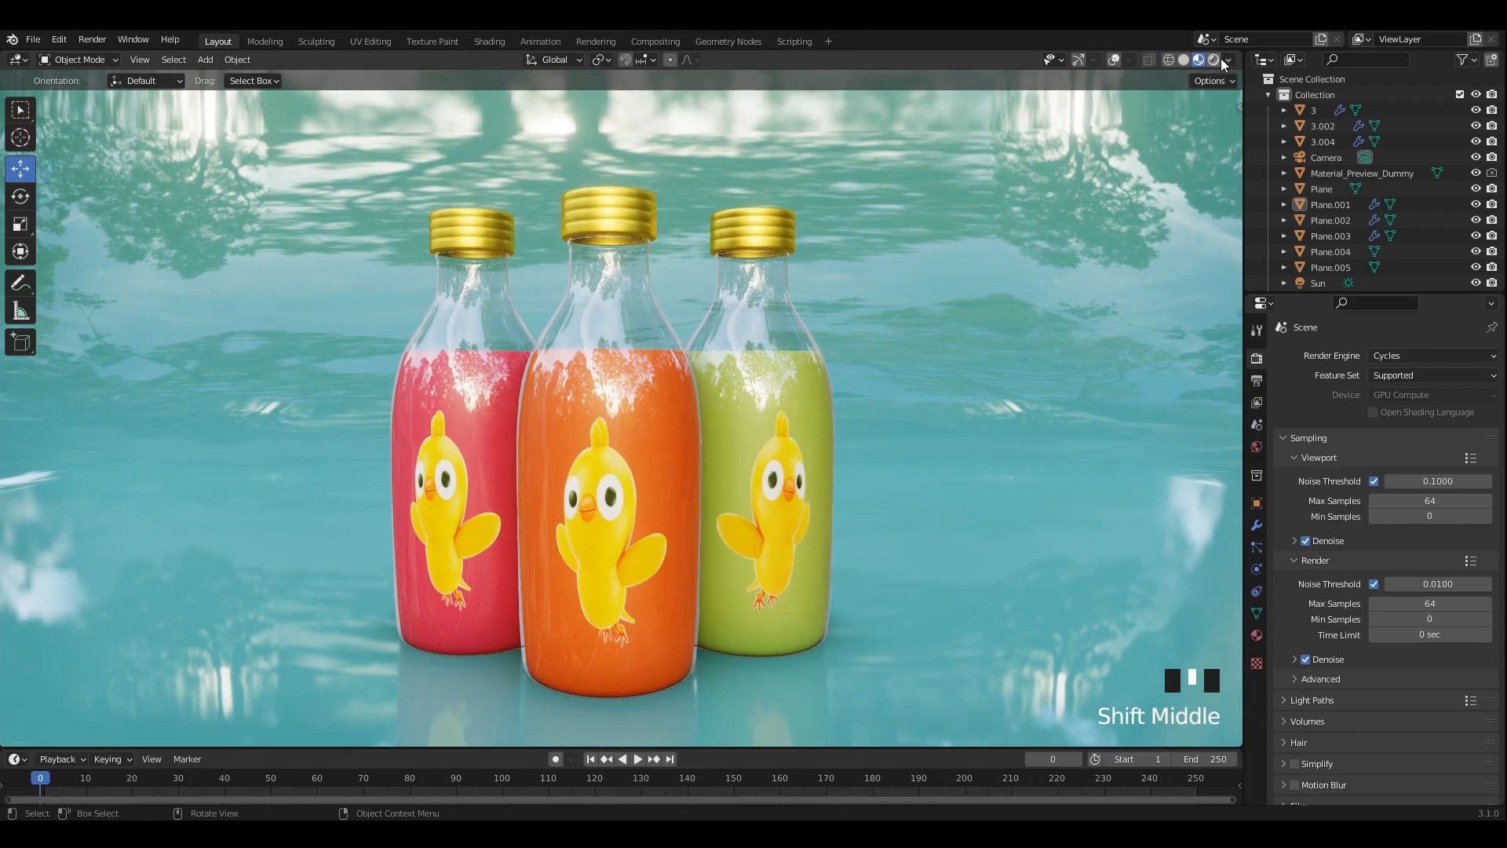
pyautogui.click(1213, 60)
pyautogui.scroll(2, 686, 316)
pyautogui.moveTo(680, 318)
pyautogui.keyDown('shift'); pyautogui.mouseDown(button='middle')
pyautogui.moveTo(681, 291)
pyautogui.moveTo(663, 297)
pyautogui.mouseUp(button='middle'); pyautogui.keyUp('shift')
pyautogui.hotkey('ctrl', 's')
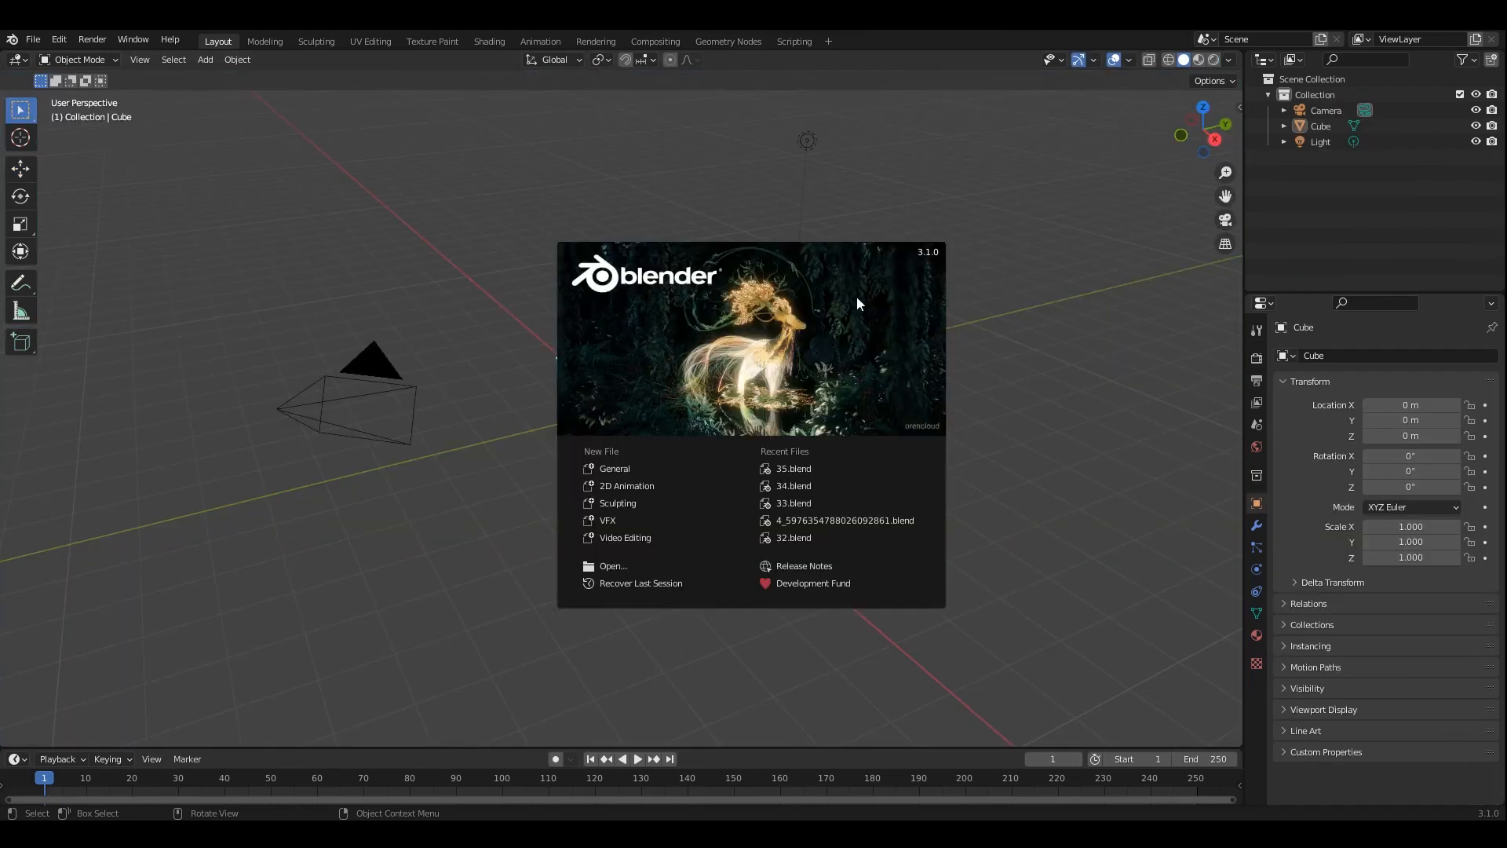
# Dismiss the splash screen of the new scene and save it to 35.blend.
pyautogui.click(1000, 355)
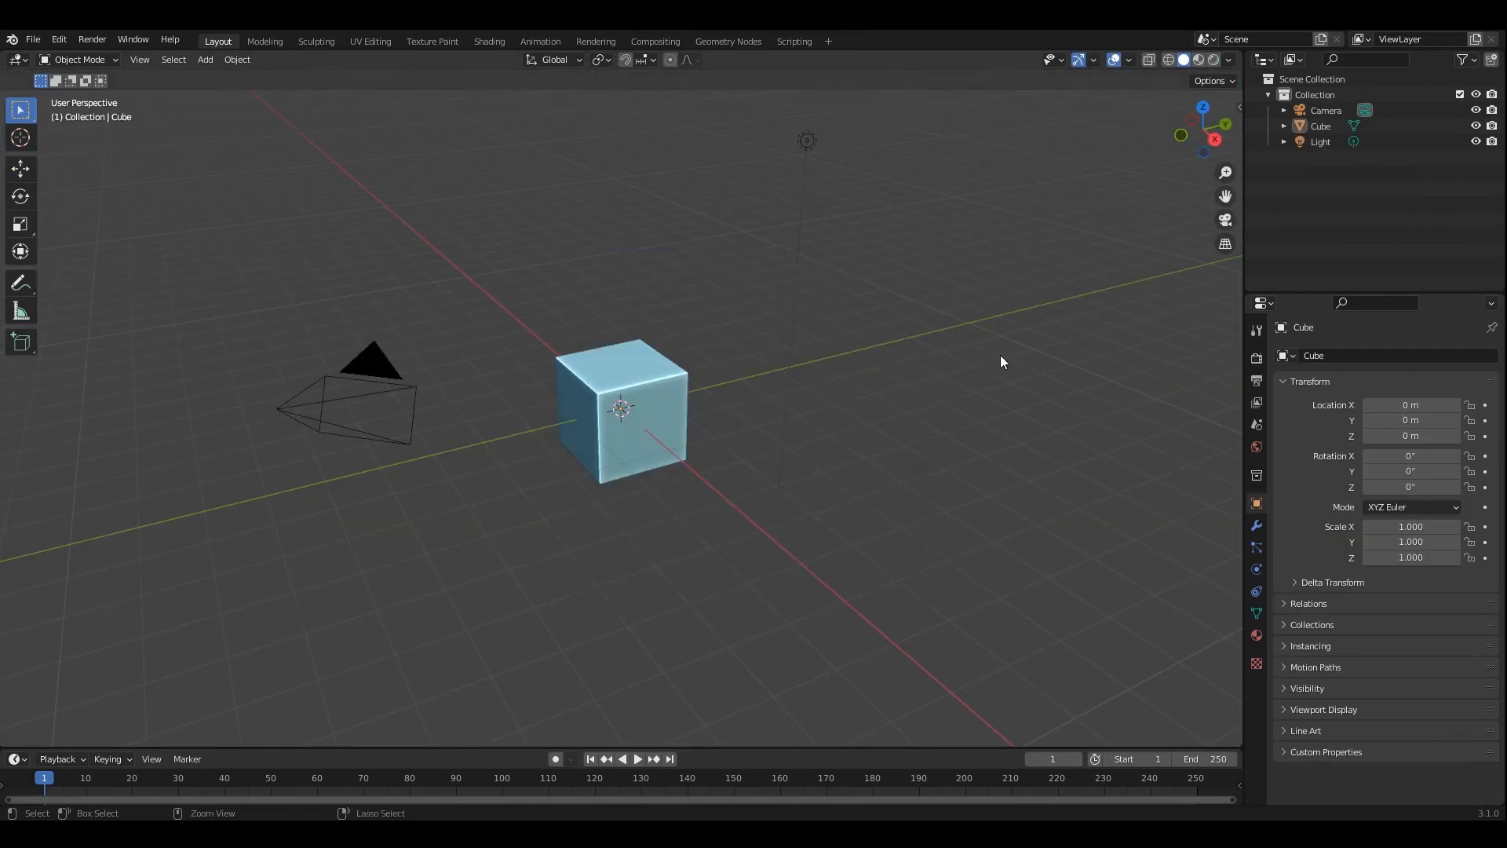
pyautogui.hotkey('ctrl', 's')
pyautogui.press('n')
pyautogui.click(1161, 127)
pyautogui.press('n')
pyautogui.moveTo(955, 332); pyautogui.dragTo(864, 311, button='middle')
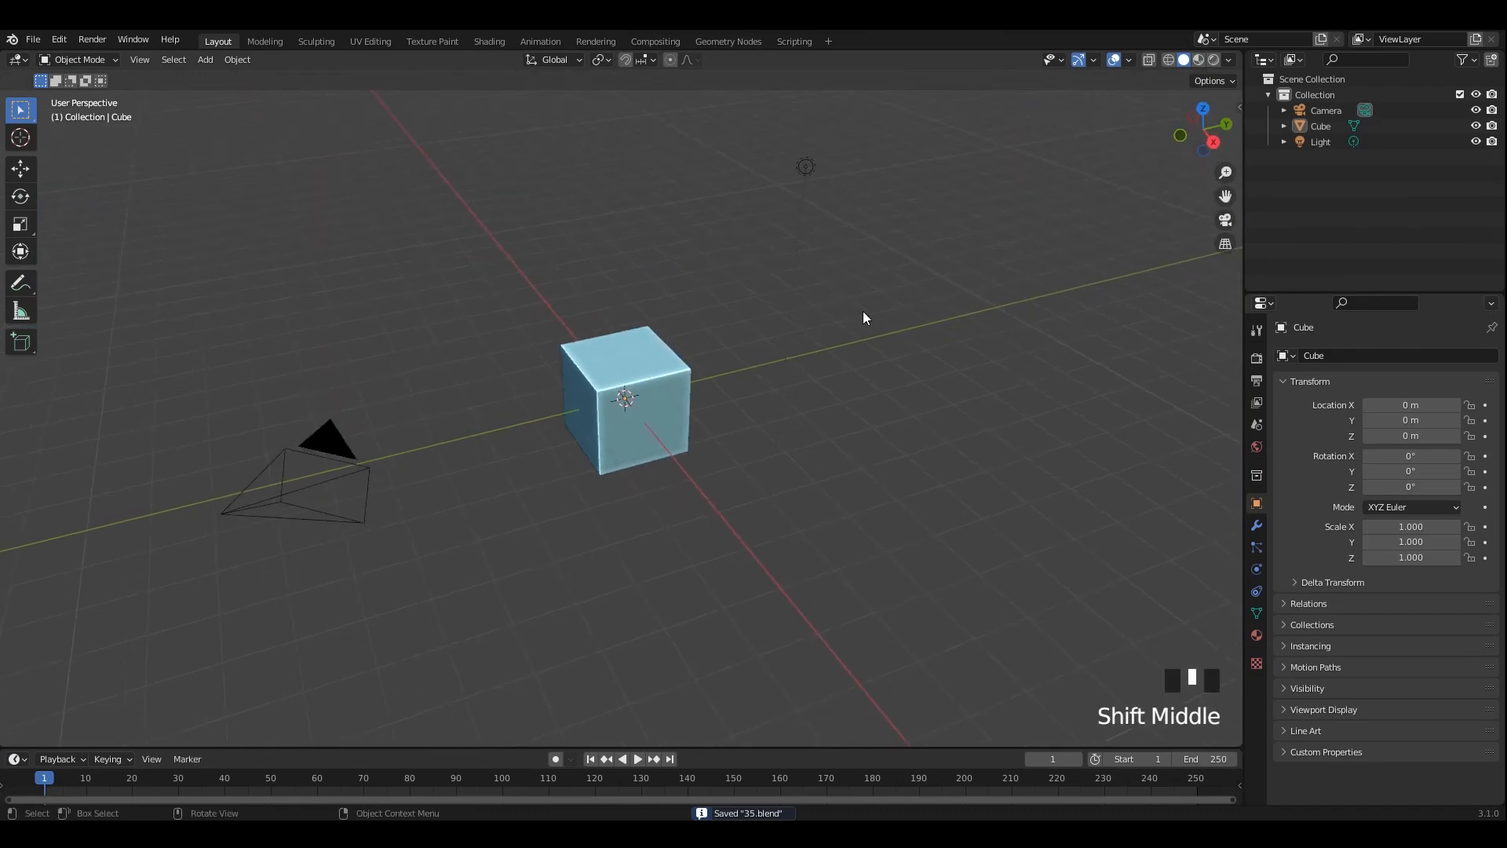
pyautogui.hotkey('ctrl', 's')
# Delete all the default objects from the scene.
pyautogui.moveTo(741, 328); pyautogui.dragTo(774, 384, button='middle')
pyautogui.press('a')
pyautogui.press('x')
pyautogui.click(862, 337)
# Add a plane at the origin and merge all its vertices at the center into a single point.
pyautogui.hotkey('shift', 'a')
pyautogui.click(711, 251)
pyautogui.press('Tab')
pyautogui.press('KP_Decimal')
pyautogui.press('m')
pyautogui.click(785, 384)
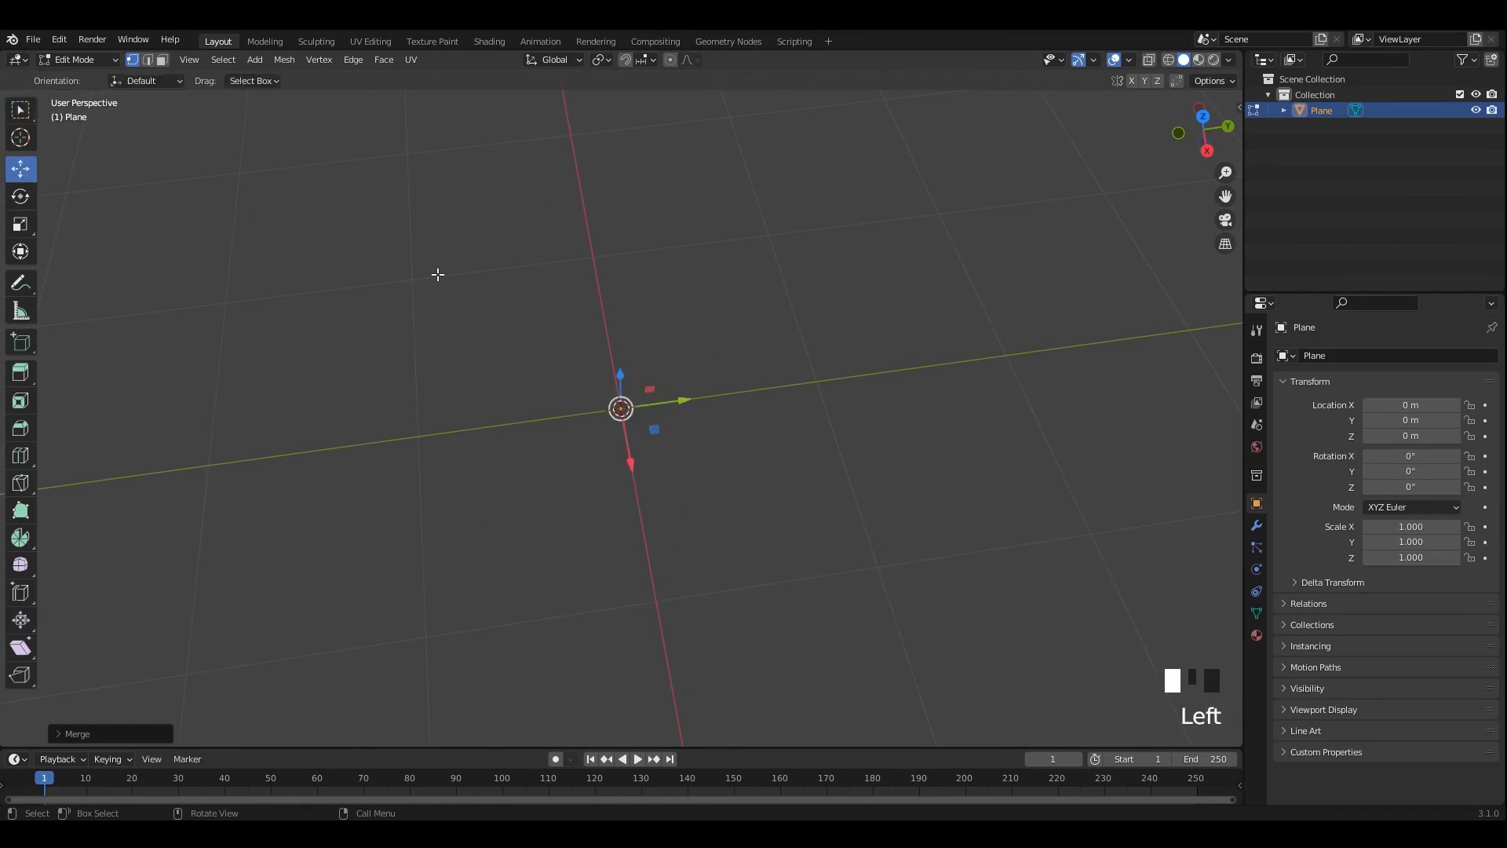
# In the right orthographic view, extrude the point slightly upward and extend it about 0.31 m outward along Y.
pyautogui.keyDown('alt'); pyautogui.moveTo(438, 274); pyautogui.dragTo(774, 337, button='middle'); pyautogui.keyUp('alt')
pyautogui.scroll(2, 482, 395)
pyautogui.keyDown('shift'); pyautogui.moveTo(481, 394); pyautogui.dragTo(492, 382, button='middle'); pyautogui.keyUp('shift')
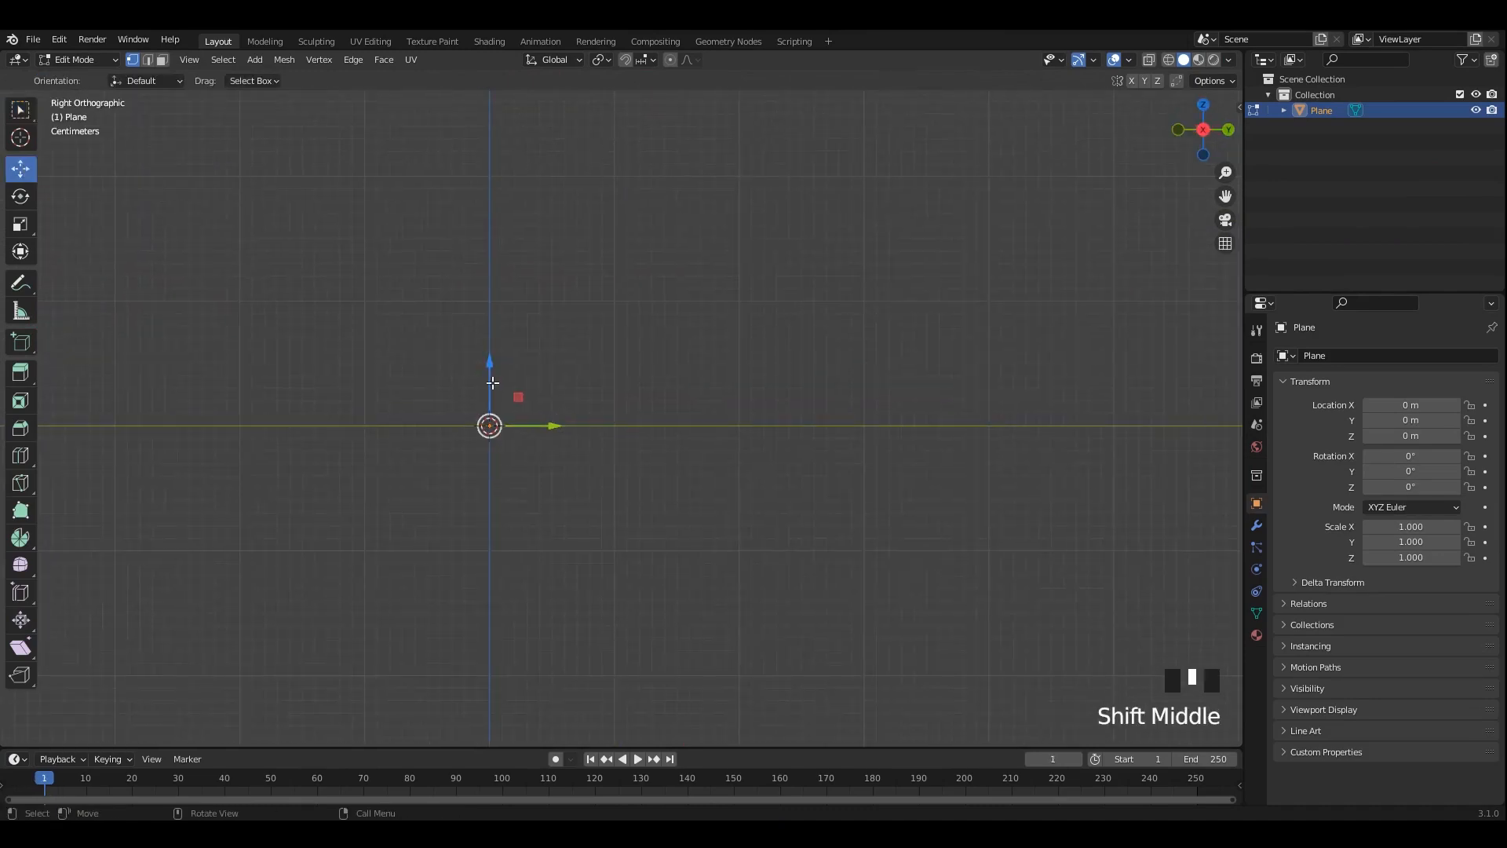
pyautogui.press('e')
pyautogui.click(495, 365)
pyautogui.press('e')
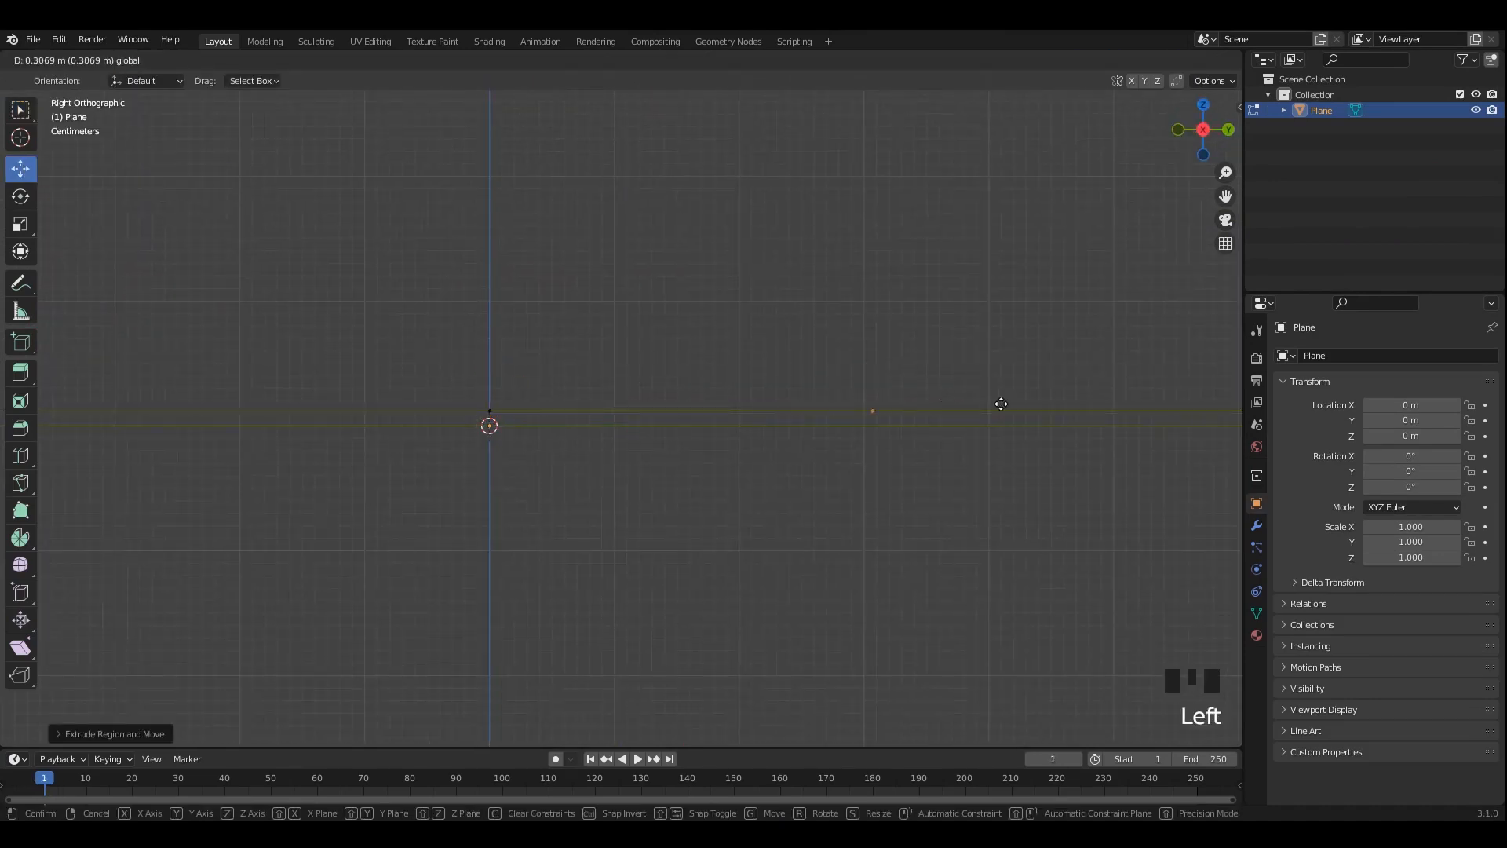
pyautogui.click(1001, 403)
# Extrude several short segments from the profile's outer end, curving down to the ground line as a rounded step.
pyautogui.scroll(2, 973, 411)
pyautogui.scroll(1, 927, 418)
pyautogui.scroll(2, 748, 384)
pyautogui.press('e')
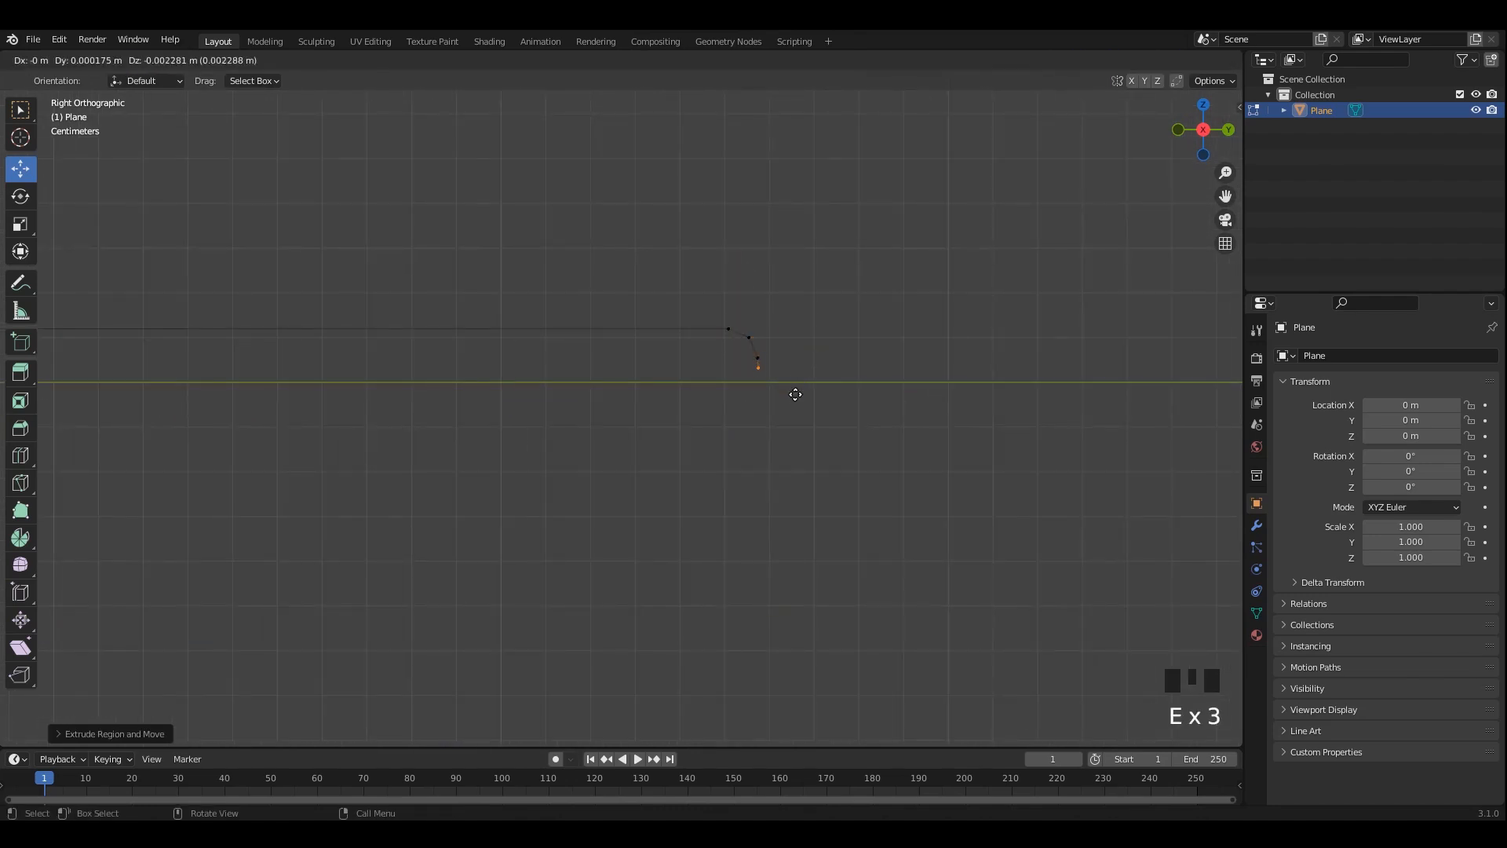
pyautogui.scroll(2, 816, 393)
pyautogui.keyDown('shift'); pyautogui.moveTo(867, 383); pyautogui.dragTo(764, 364, button='middle'); pyautogui.keyUp('shift')
pyautogui.scroll(1, 763, 363)
pyautogui.moveTo(790, 346); pyautogui.dragTo(793, 350)
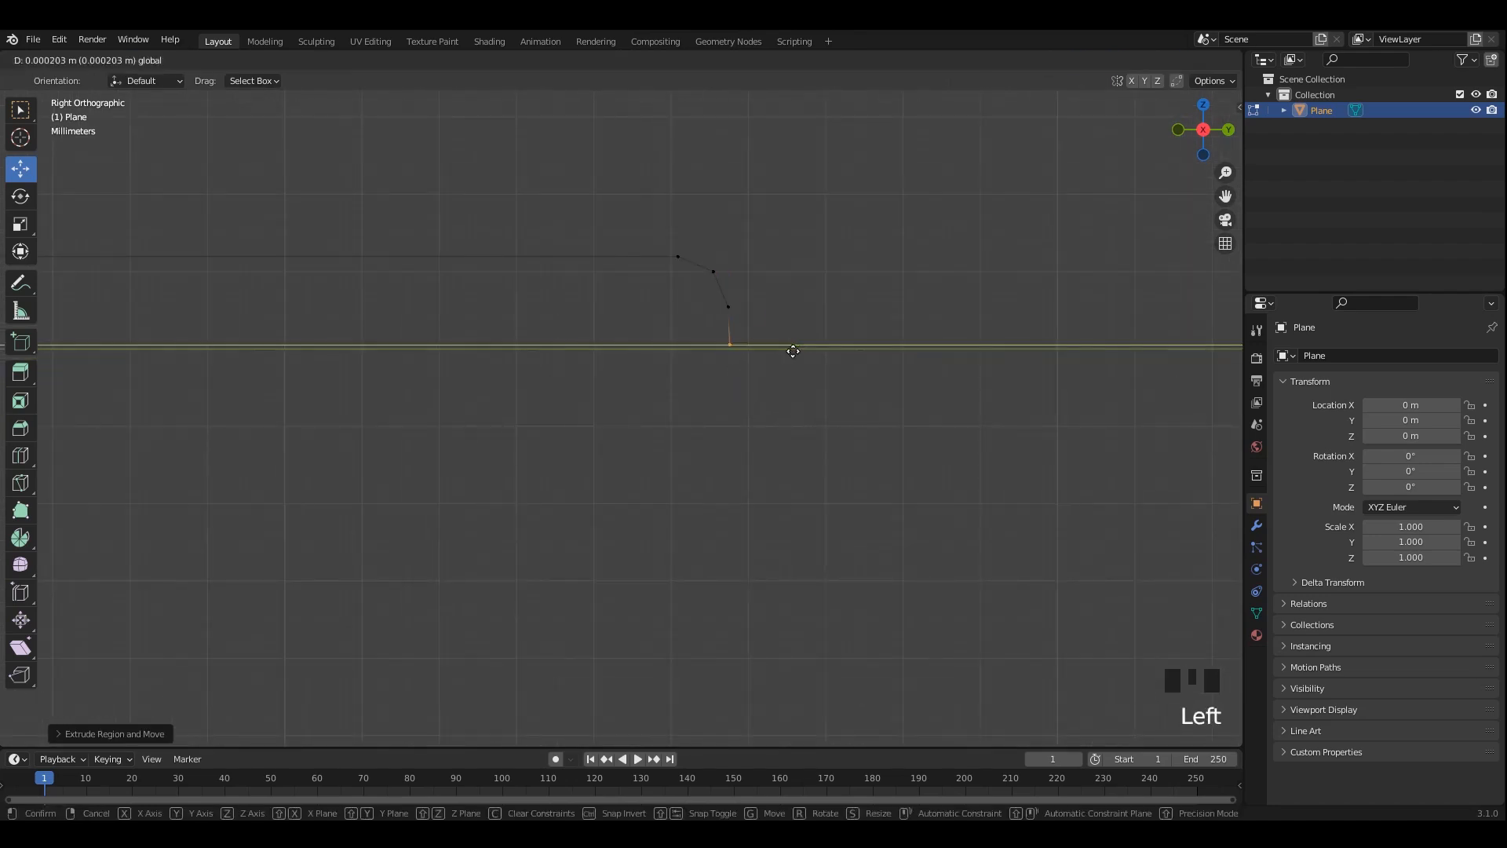
# Extrude two short segments outward at the foot of the step and adjust their vertices along the ground line.
pyautogui.keyDown('shift'); pyautogui.moveTo(747, 353); pyautogui.dragTo(644, 361, button='middle'); pyautogui.keyUp('shift')
pyautogui.scroll(2, 652, 361)
pyautogui.press('e')
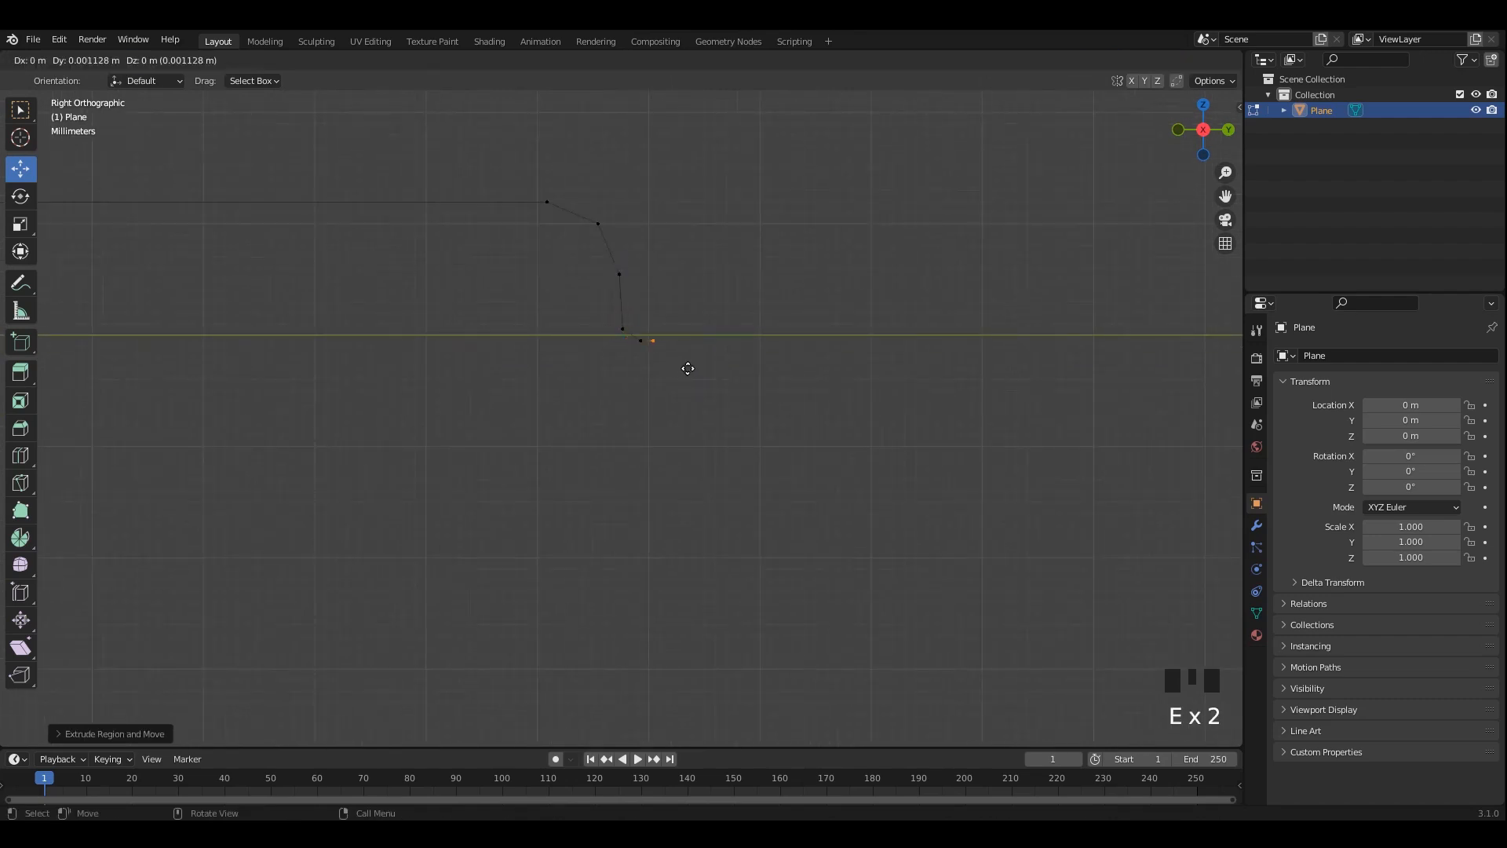
pyautogui.click(712, 366)
pyautogui.moveTo(756, 413); pyautogui.dragTo(649, 281)
pyautogui.moveTo(800, 268); pyautogui.dragTo(663, 365)
pyautogui.moveTo(676, 280); pyautogui.dragTo(681, 278)
# Extrude the profile's end vertex outward along Y to form the flat outer ring of the base.
pyautogui.scroll(-2, 683, 290)
pyautogui.keyDown('shift'); pyautogui.moveTo(691, 329); pyautogui.dragTo(611, 345, button='middle'); pyautogui.keyUp('shift')
pyautogui.scroll(-1, 622, 369)
pyautogui.press('e')
pyautogui.rightClick(683, 375)
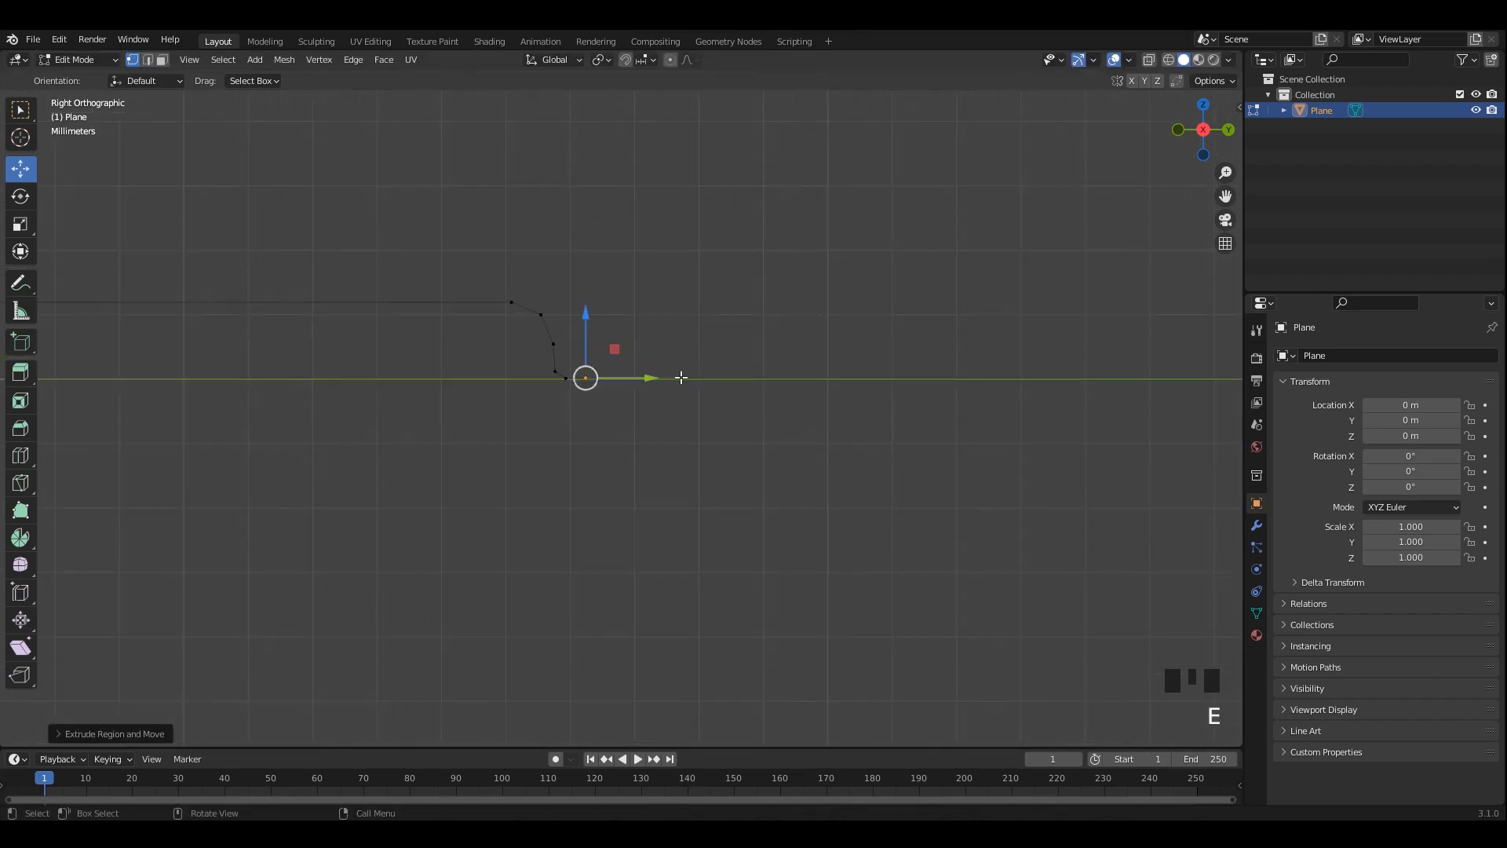
pyautogui.moveTo(651, 378); pyautogui.dragTo(1061, 385)
pyautogui.scroll(-2, 958, 387)
pyautogui.scroll(-1, 895, 390)
pyautogui.scroll(3, 863, 400)
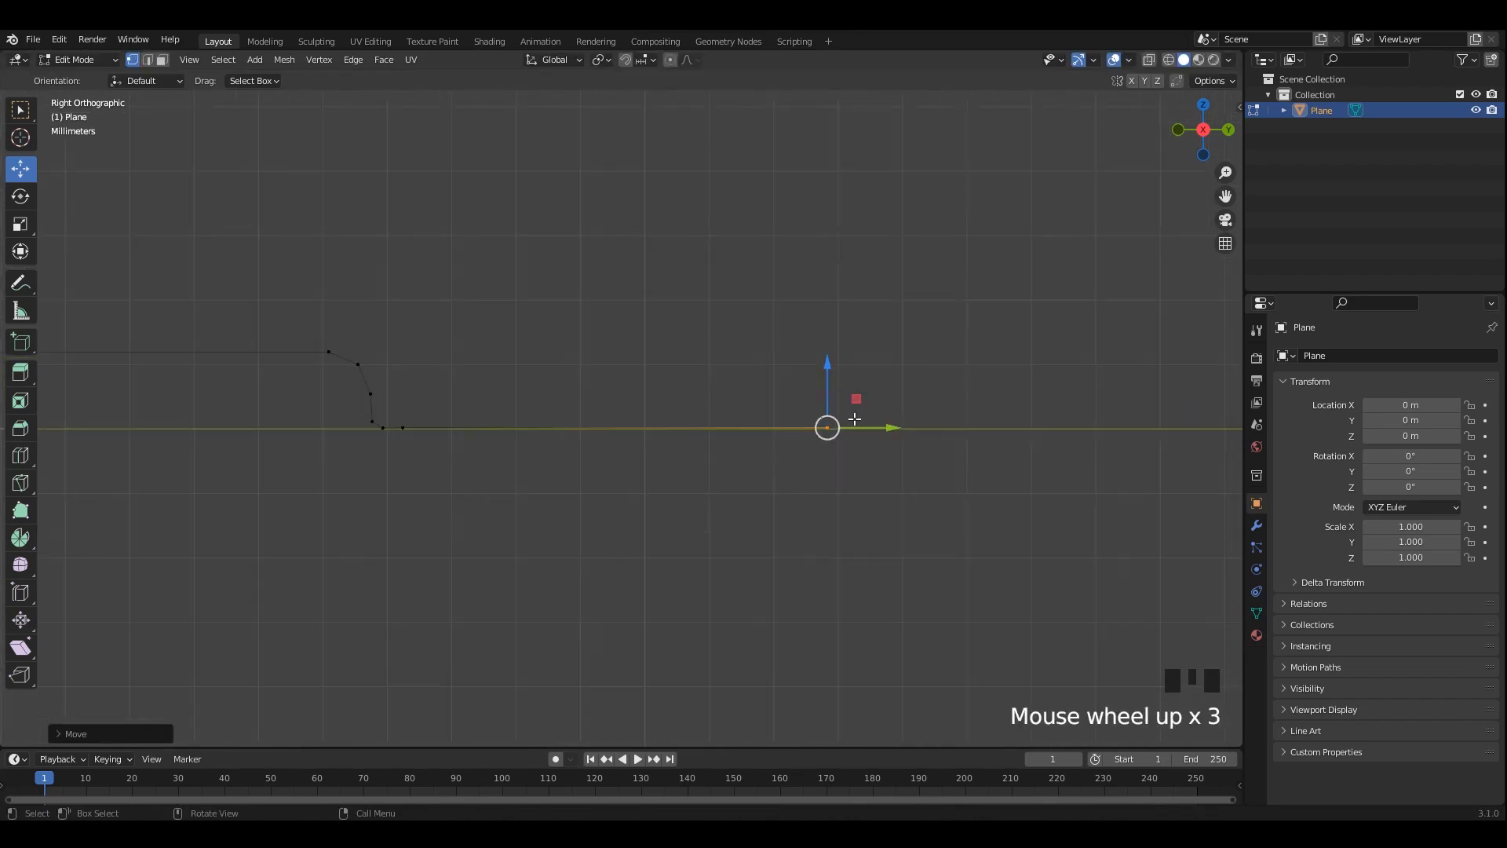
pyautogui.moveTo(958, 428); pyautogui.dragTo(1004, 429)
pyautogui.keyDown('shift'); pyautogui.moveTo(998, 440); pyautogui.dragTo(830, 452, button='middle'); pyautogui.keyUp('shift')
pyautogui.scroll(1, 833, 459)
# Extrude two short segments curving upward at the outer corner, followed by a near-vertical wall segment.
pyautogui.press('e')
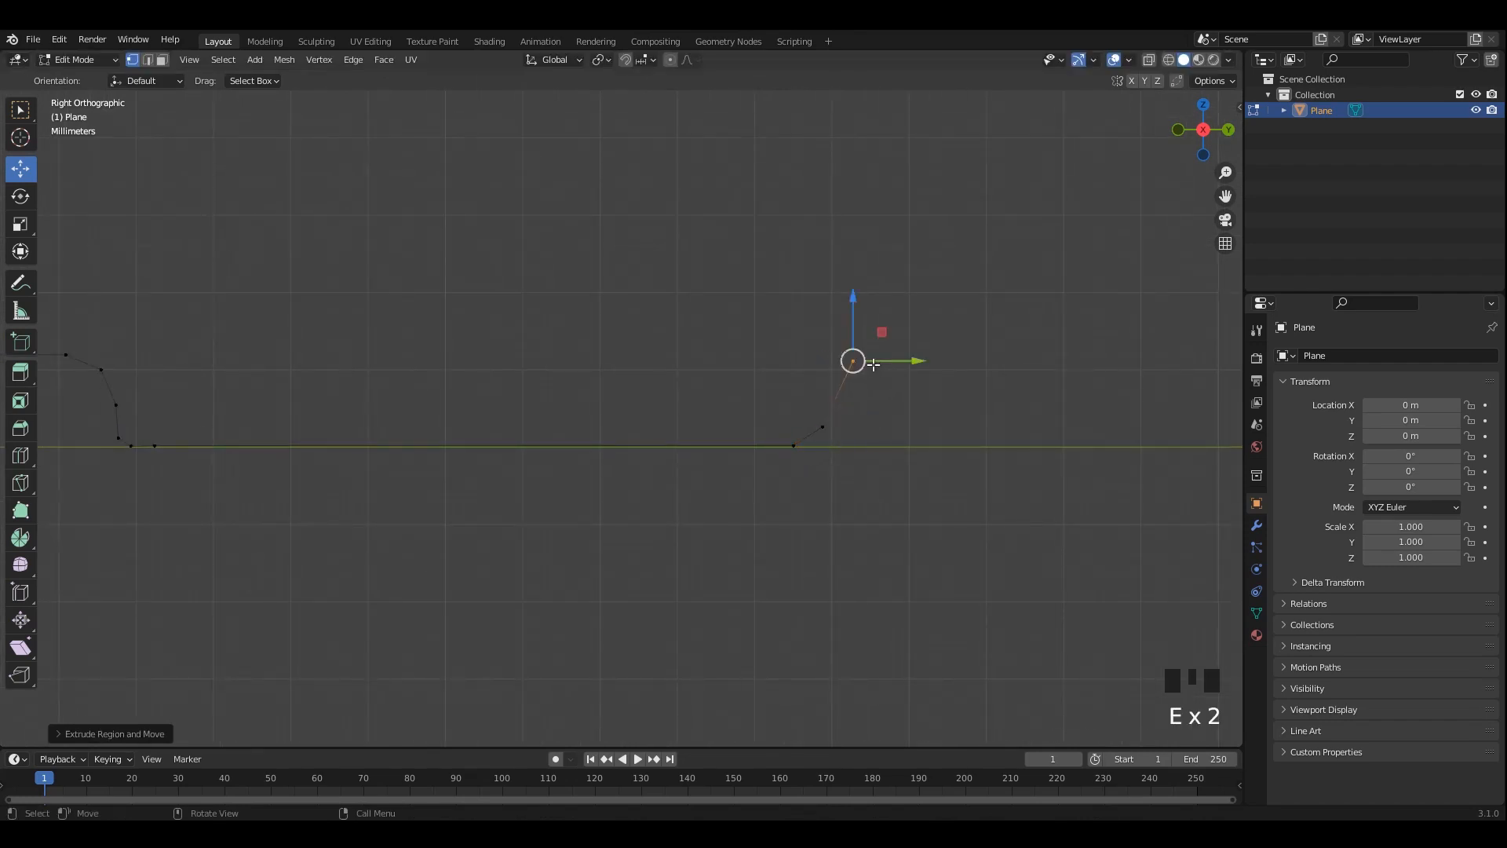
pyautogui.scroll(-3, 864, 369)
pyautogui.keyDown('shift'); pyautogui.moveTo(837, 382); pyautogui.dragTo(841, 494, button='middle'); pyautogui.keyUp('shift')
pyautogui.press('e')
pyautogui.click(824, 250)
# Leave mesh editing and add a level 2 Subdivision Surface modifier to the profile.
pyautogui.scroll(-5, 821, 285)
pyautogui.press('Tab')
pyautogui.scroll(-4, 753, 361)
pyautogui.keyDown('shift'); pyautogui.moveTo(709, 388); pyautogui.dragTo(794, 396, button='middle'); pyautogui.keyUp('shift')
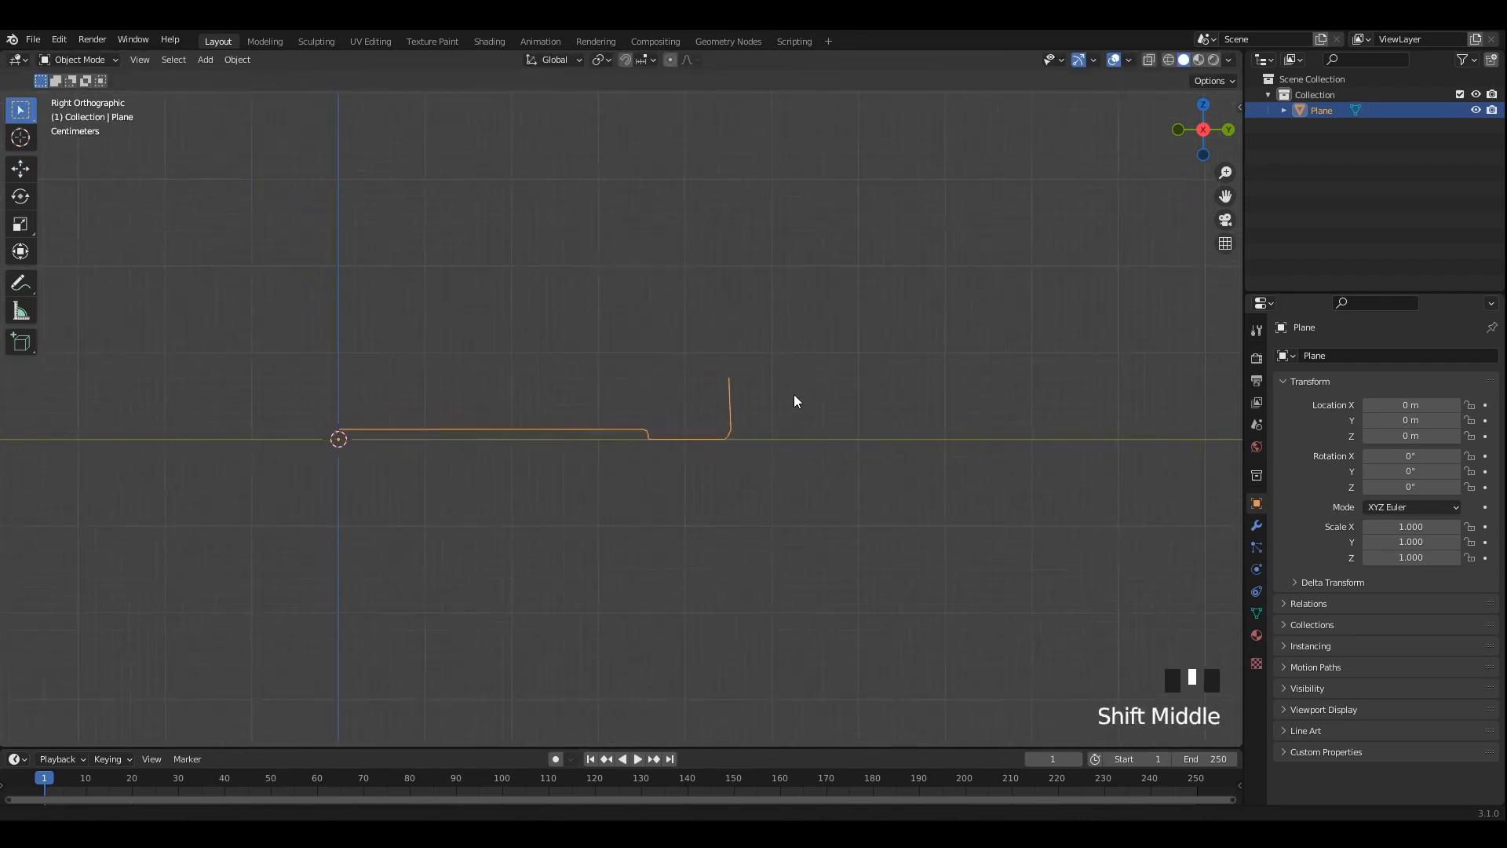
pyautogui.scroll(1, 794, 395)
pyautogui.hotkey('ctrl', '2')
# Select the vertices of the base's rounded step, move them inward along Y and save the file.
pyautogui.press('Tab')
pyautogui.click(680, 482)
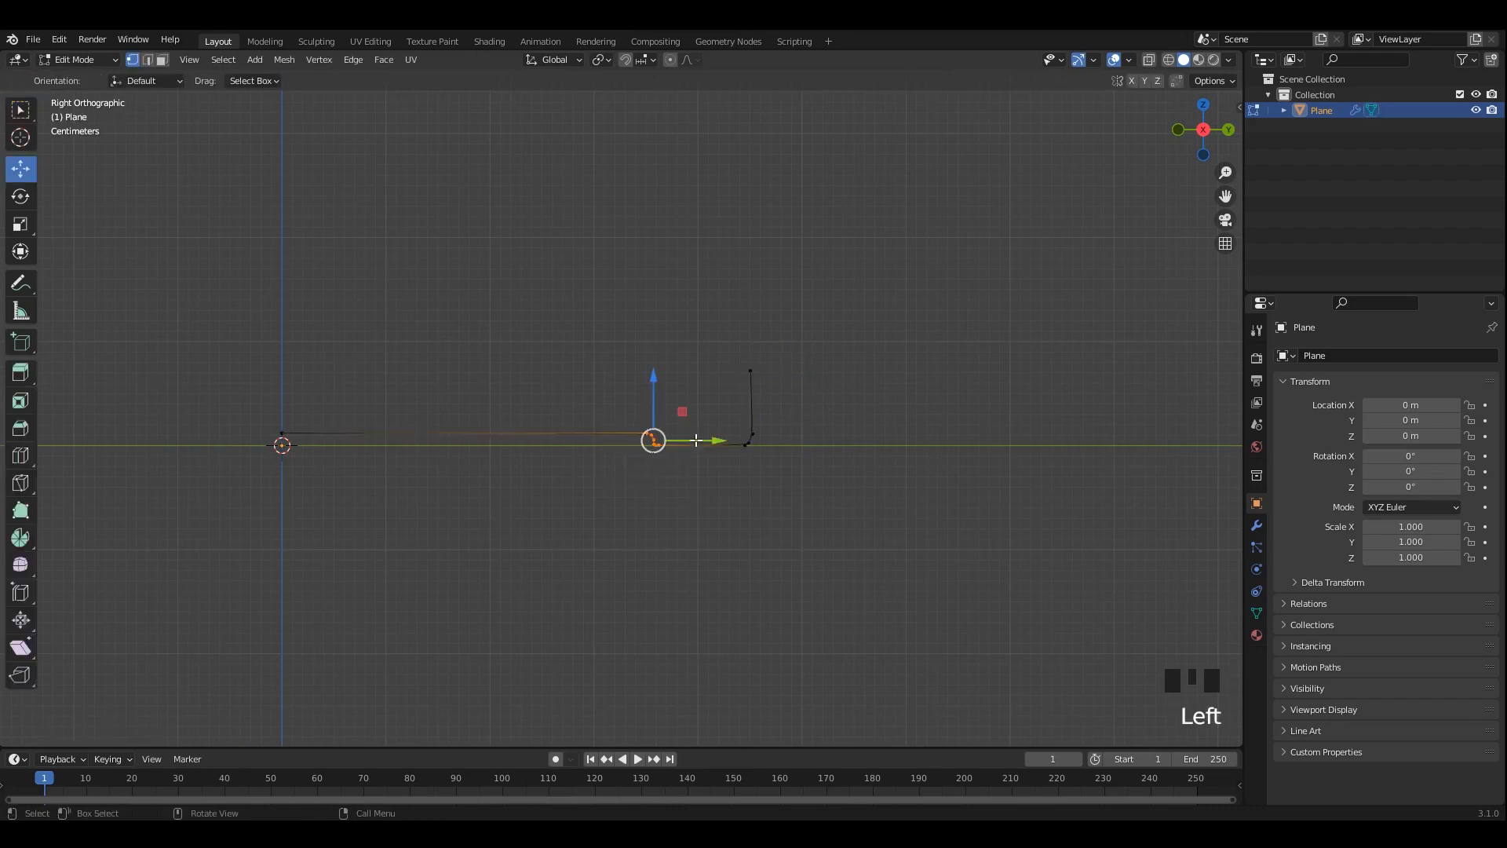
pyautogui.moveTo(695, 441); pyautogui.dragTo(597, 431)
pyautogui.moveTo(797, 290); pyautogui.dragTo(881, 338)
pyautogui.press('Tab')
pyautogui.click(861, 358)
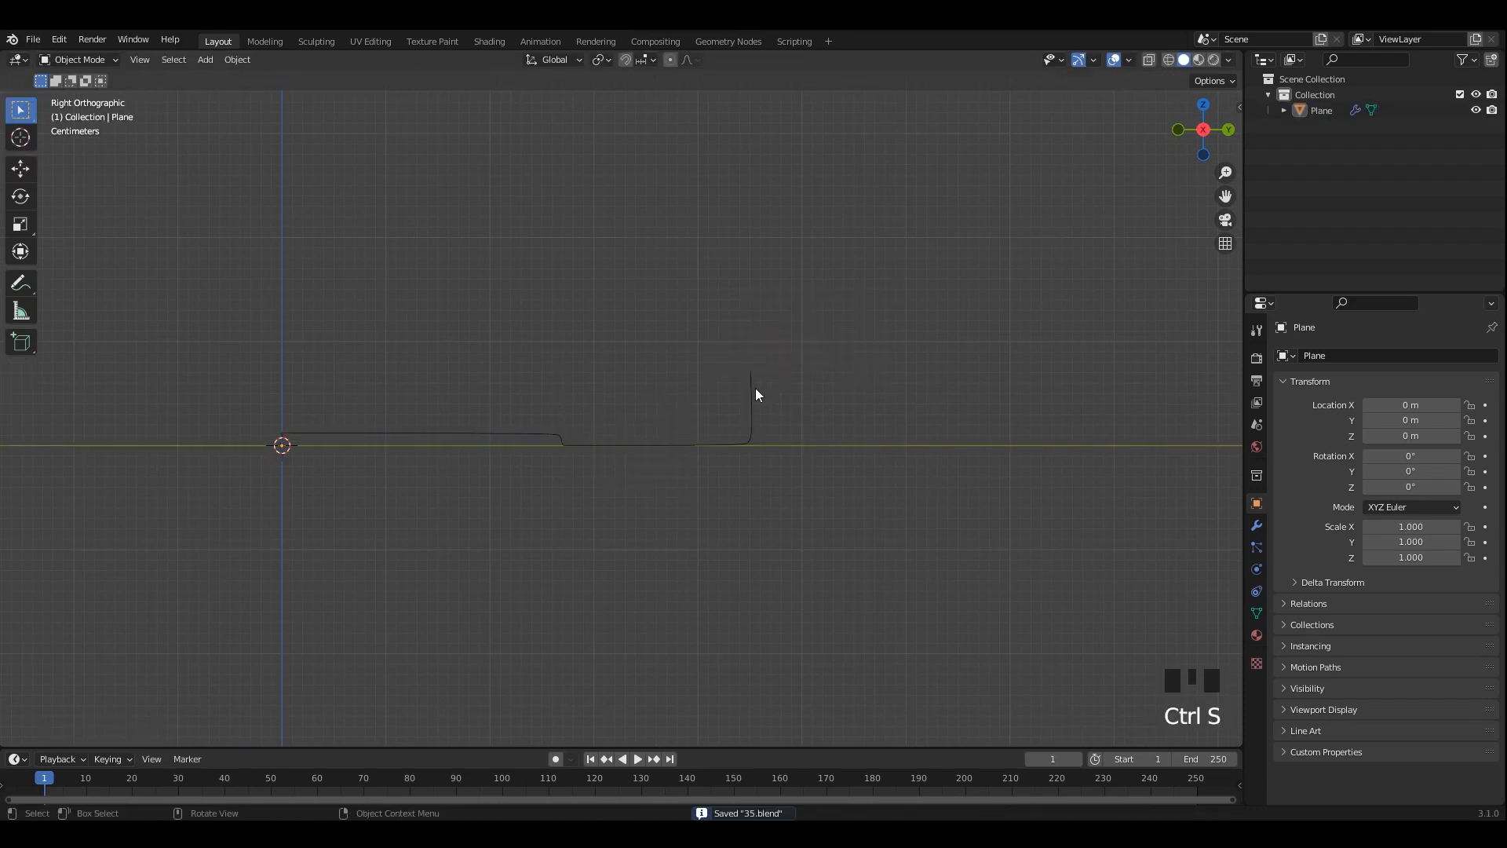
# Raise the wall's top vertex by about 0.19 m, shifting it slightly outward.
pyautogui.press('Tab')
pyautogui.click(752, 372)
pyautogui.scroll(-2, 812, 383)
pyautogui.keyDown('shift'); pyautogui.moveTo(812, 383); pyautogui.dragTo(811, 491, button='middle'); pyautogui.keyUp('shift')
pyautogui.moveTo(772, 476); pyautogui.dragTo(787, 416)
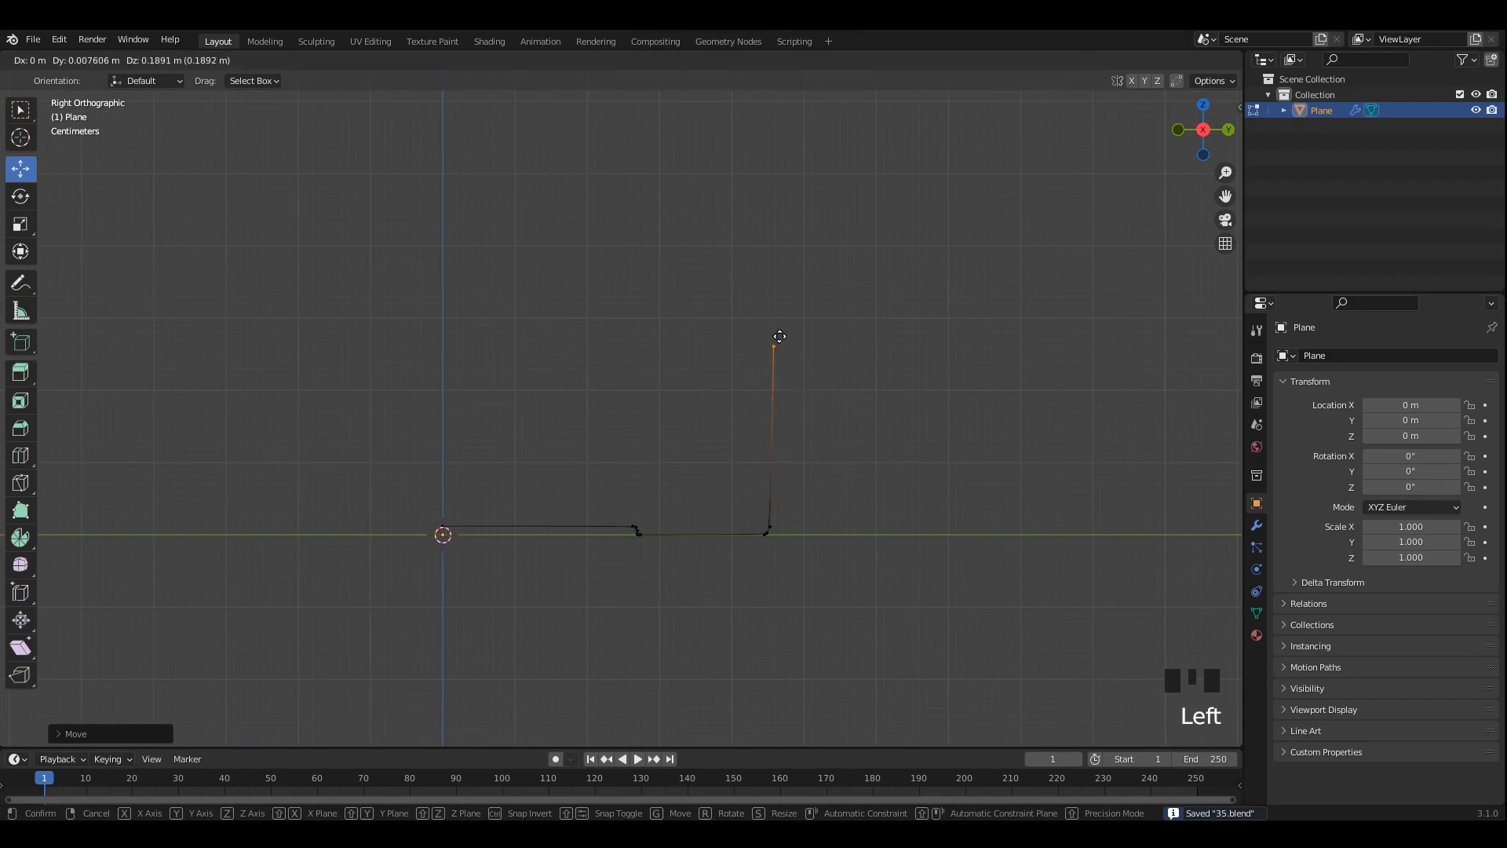
pyautogui.moveTo(779, 337); pyautogui.dragTo(779, 338)
# Extrude the wall's top vertex upward and inward, and raise the middle wall vertex about 0.21 m to form a bulge.
pyautogui.scroll(-2, 777, 358)
pyautogui.keyDown('shift'); pyautogui.moveTo(774, 379); pyautogui.dragTo(802, 540, button='middle'); pyautogui.keyUp('shift')
pyautogui.scroll(-3, 797, 515)
pyautogui.press('e')
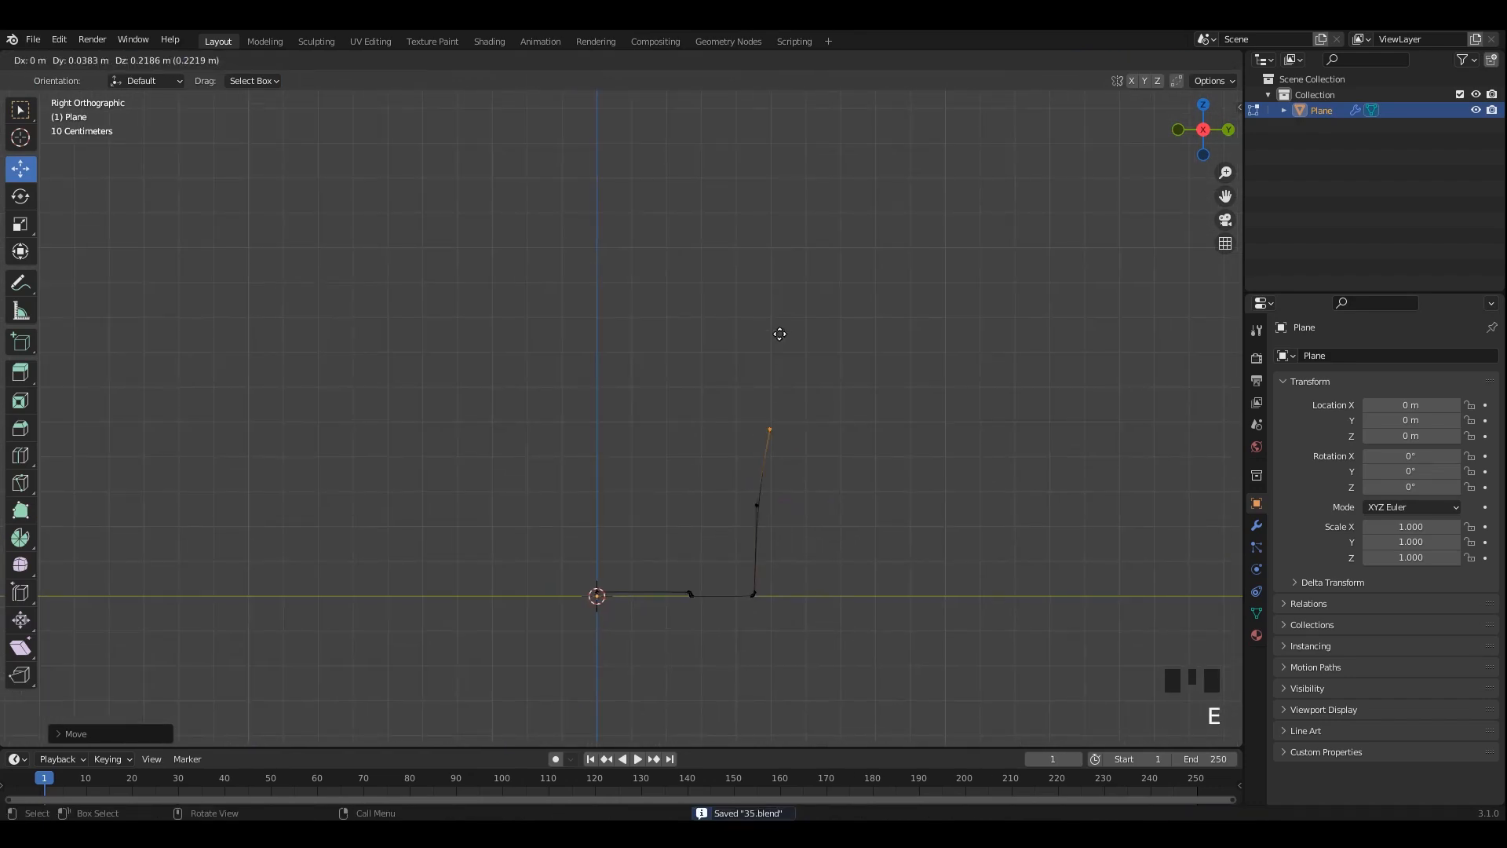
pyautogui.moveTo(768, 491); pyautogui.dragTo(780, 409)
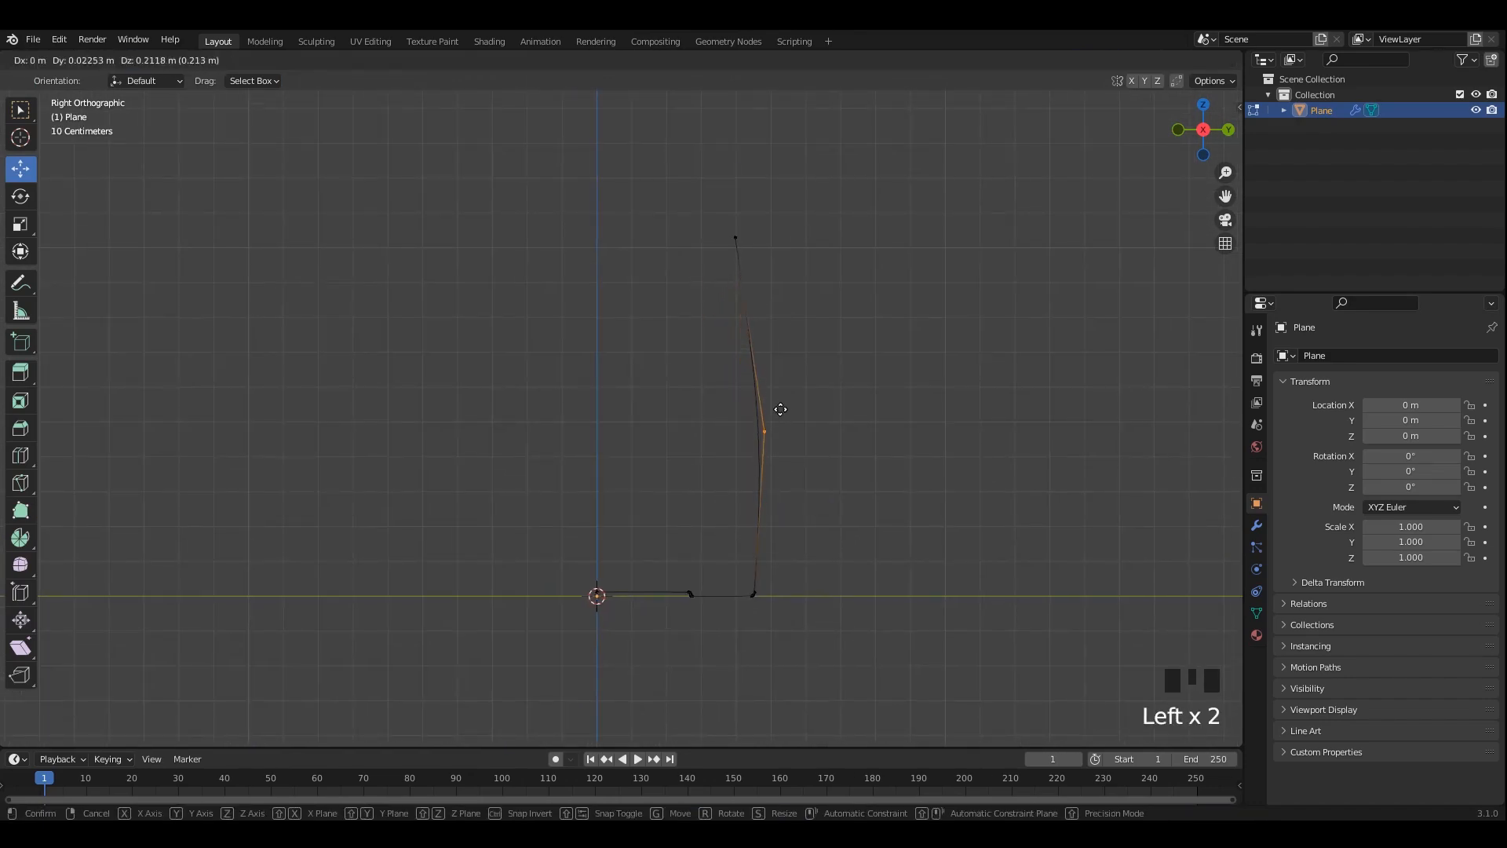
pyautogui.click(796, 412)
pyautogui.press('Tab')
# Add a Screw modifier to the profile and place it above the Subdivision modifier in the stack.
pyautogui.click(1255, 525)
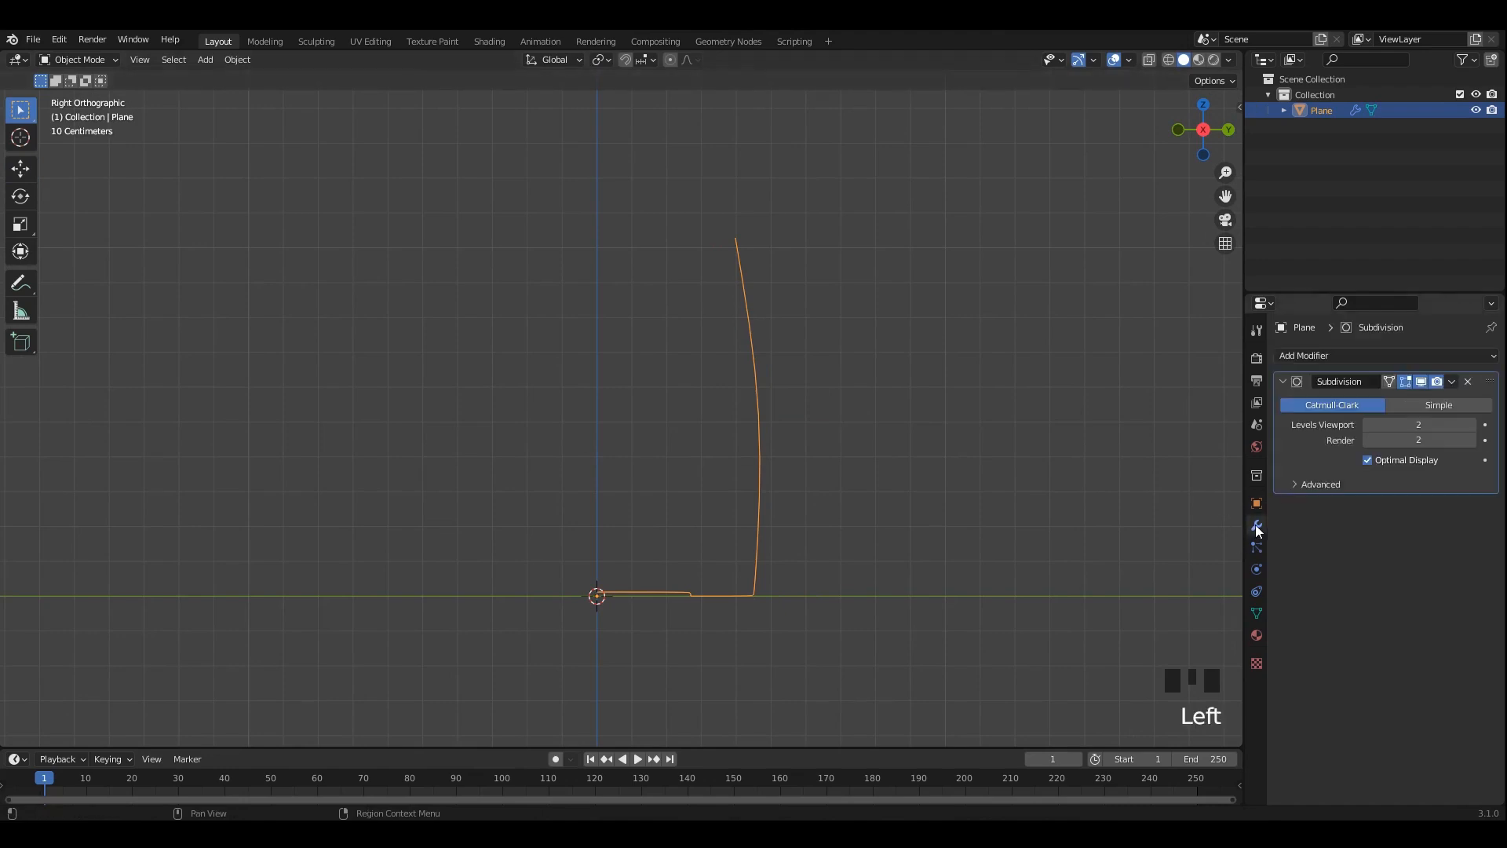
pyautogui.click(1309, 382)
pyautogui.click(1306, 356)
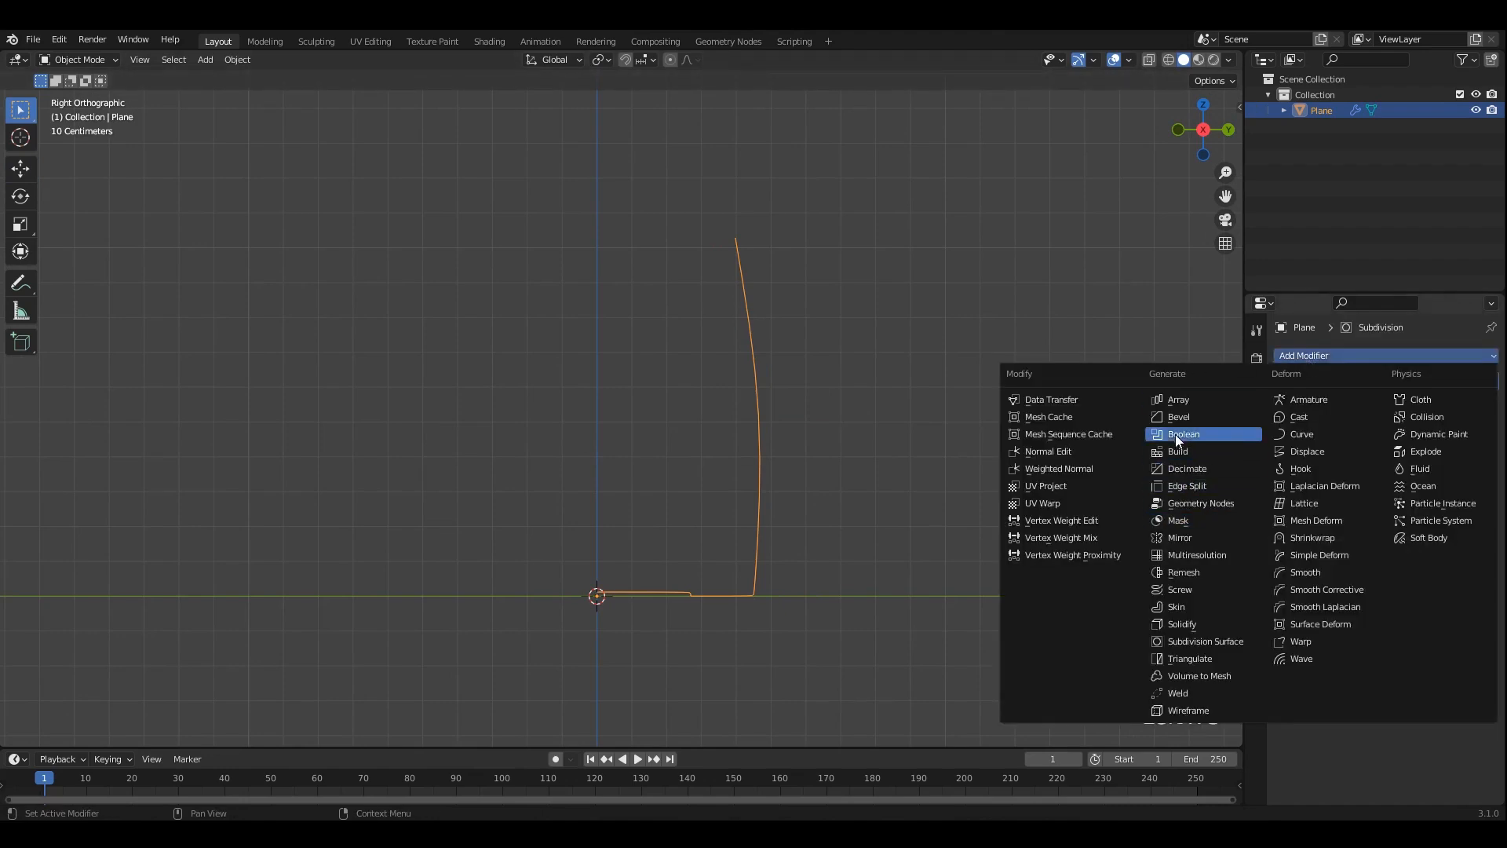
pyautogui.click(1178, 590)
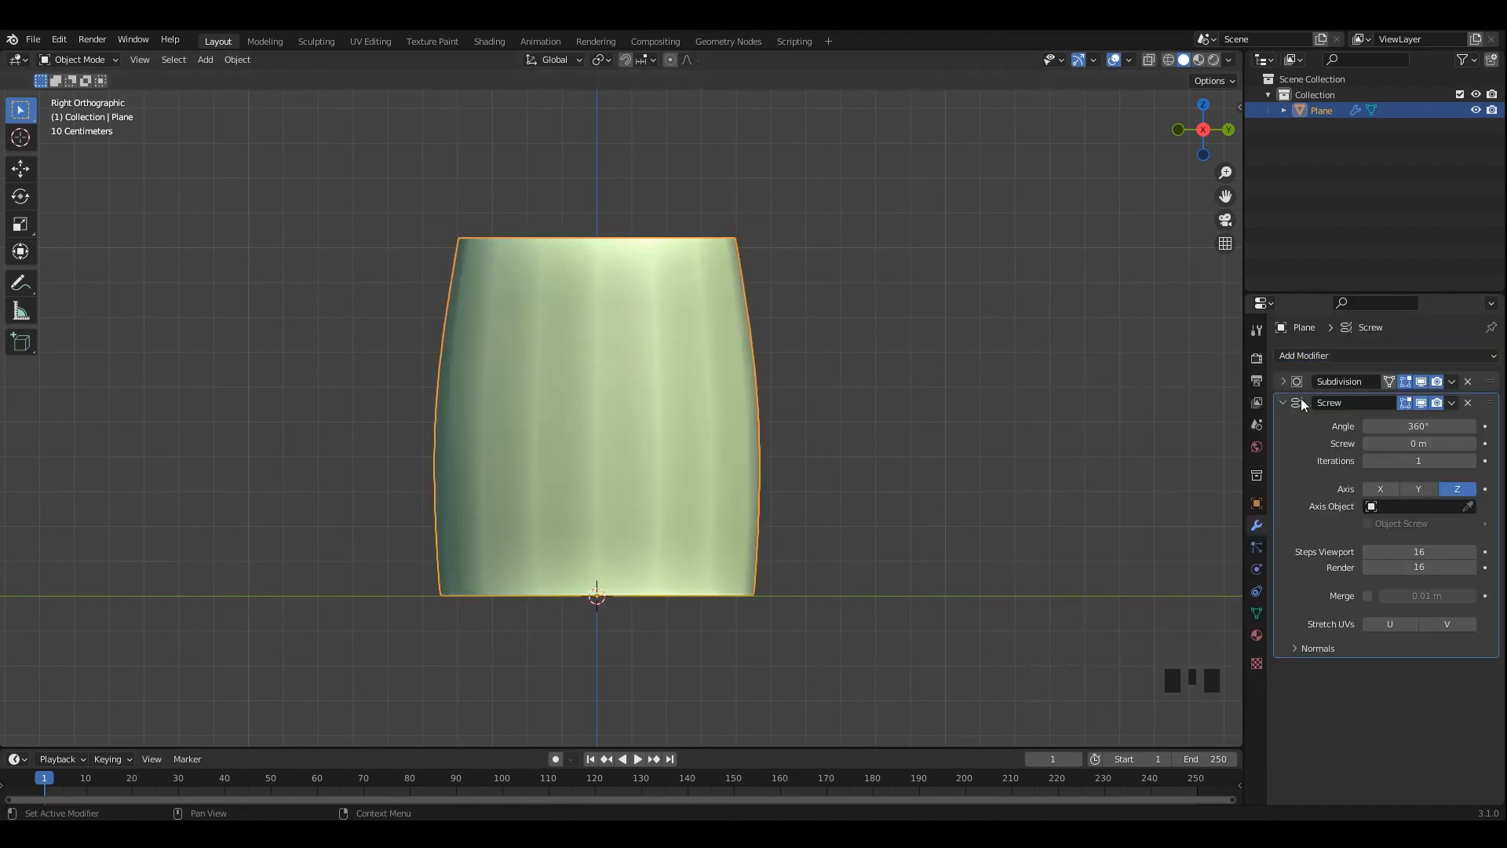
pyautogui.moveTo(1490, 381); pyautogui.dragTo(1393, 652)
# Move the vertices of the bottle's outer bottom corner upward to give it a larger rounding.
pyautogui.doubleClick(779, 418)
pyautogui.press('Tab')
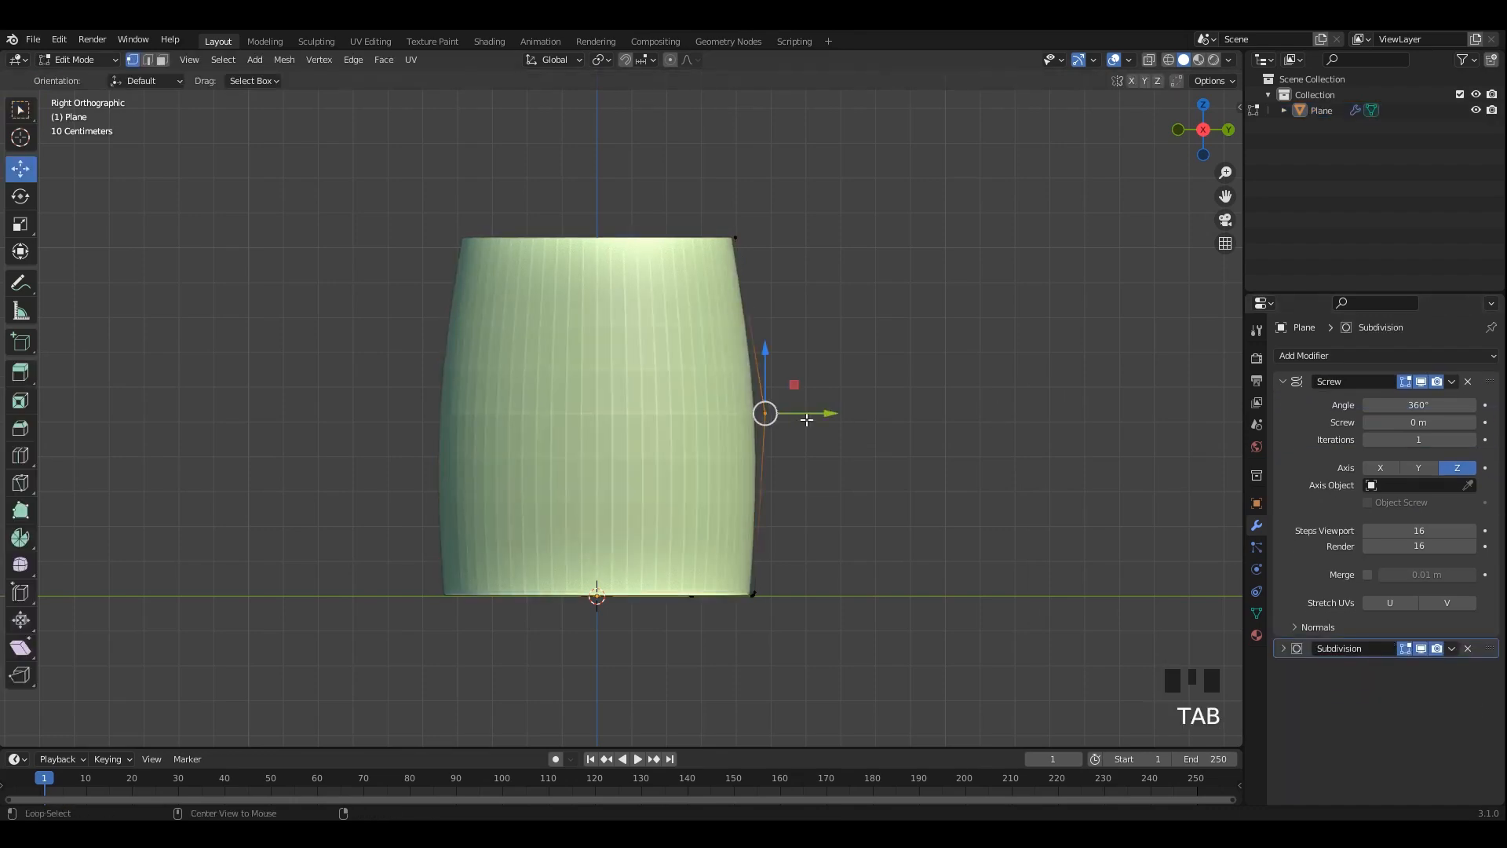
pyautogui.keyDown('shift'); pyautogui.moveTo(807, 420); pyautogui.dragTo(807, 312, button='middle'); pyautogui.keyUp('shift')
pyautogui.scroll(5, 807, 399)
pyautogui.hotkey('ctrl', 's')
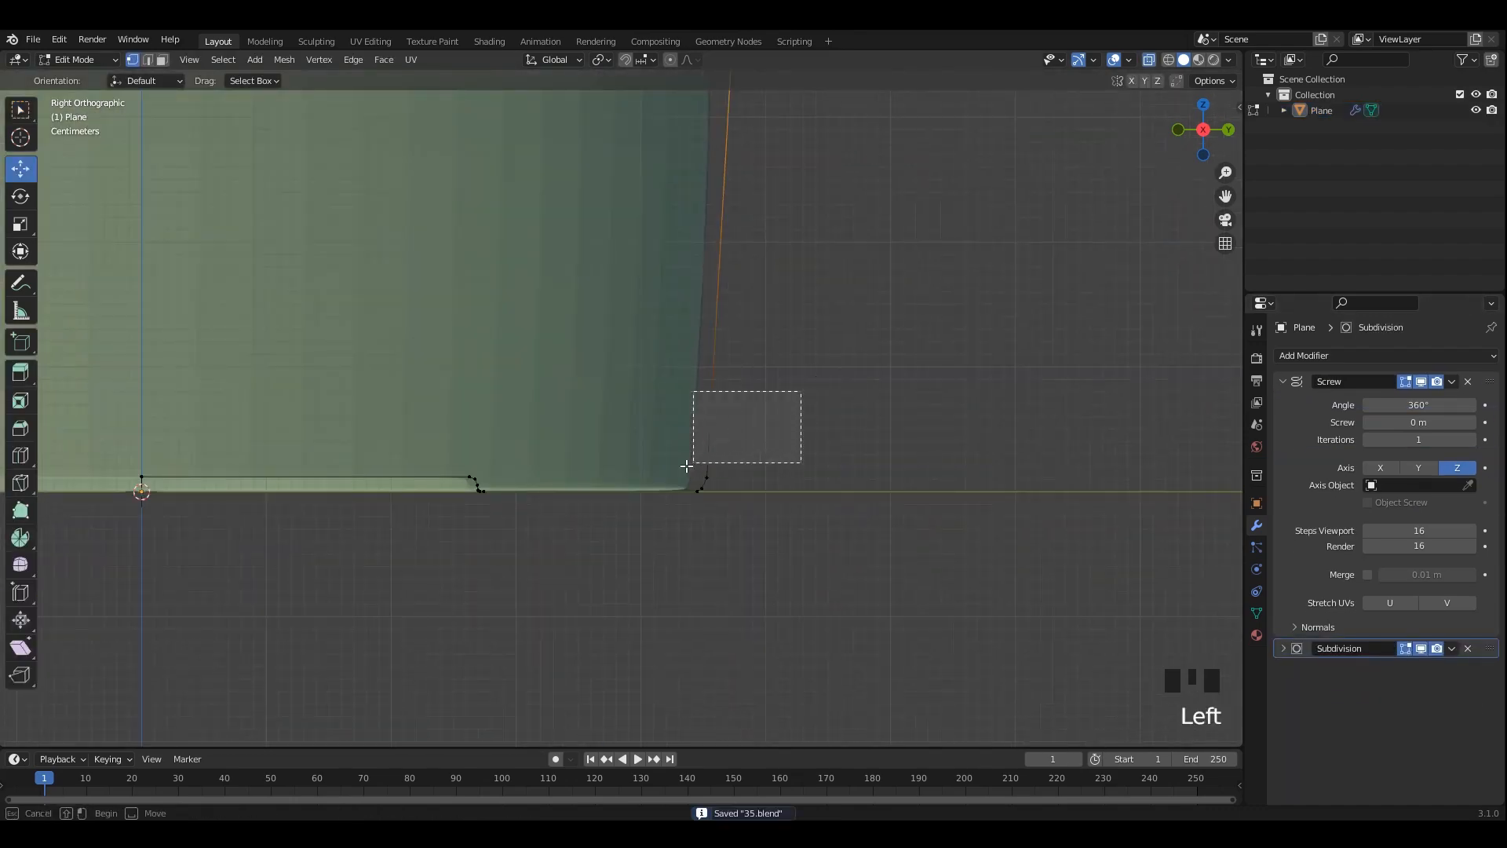
pyautogui.moveTo(687, 466); pyautogui.dragTo(687, 480)
pyautogui.scroll(2, 680, 339)
pyautogui.moveTo(651, 312); pyautogui.dragTo(657, 273)
pyautogui.moveTo(626, 368); pyautogui.dragTo(634, 307)
pyautogui.moveTo(645, 299); pyautogui.dragTo(643, 258)
pyautogui.press('Tab')
pyautogui.click(665, 369)
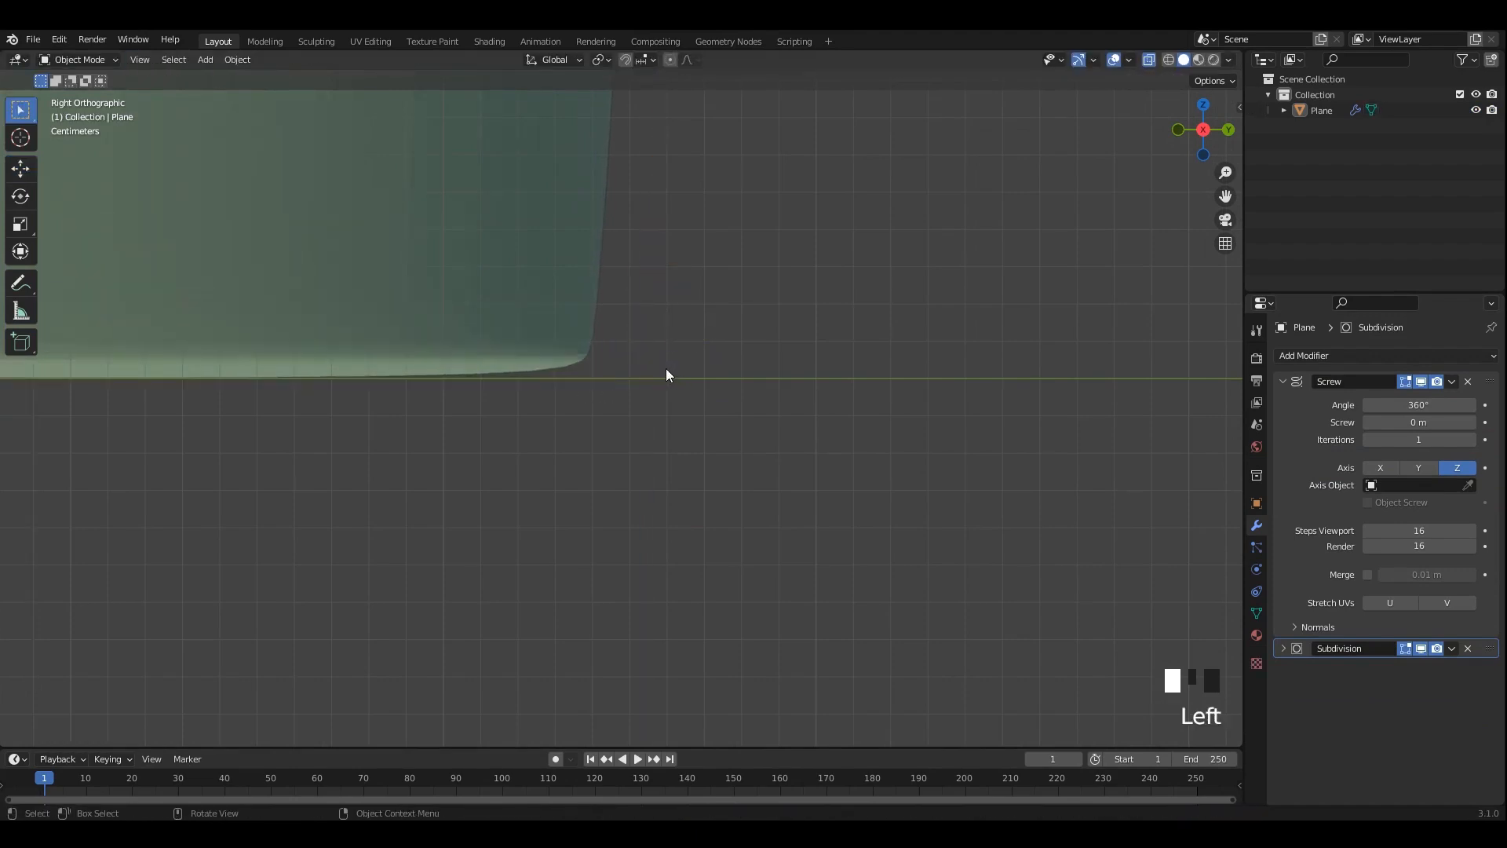
# Select the inner base vertices in the see-through view and raise them about 0.02 m to deepen the recess.
pyautogui.scroll(-5, 666, 369)
pyautogui.keyDown('shift'); pyautogui.moveTo(544, 334); pyautogui.dragTo(634, 331, button='middle'); pyautogui.keyUp('shift')
pyautogui.hotkey('ctrl', 's')
pyautogui.click(643, 348)
pyautogui.press('Tab')
pyautogui.keyDown('shift'); pyautogui.moveTo(515, 365); pyautogui.dragTo(549, 355, button='middle'); pyautogui.keyUp('shift')
pyautogui.scroll(5, 474, 339)
pyautogui.hotkey('ctrl', 's')
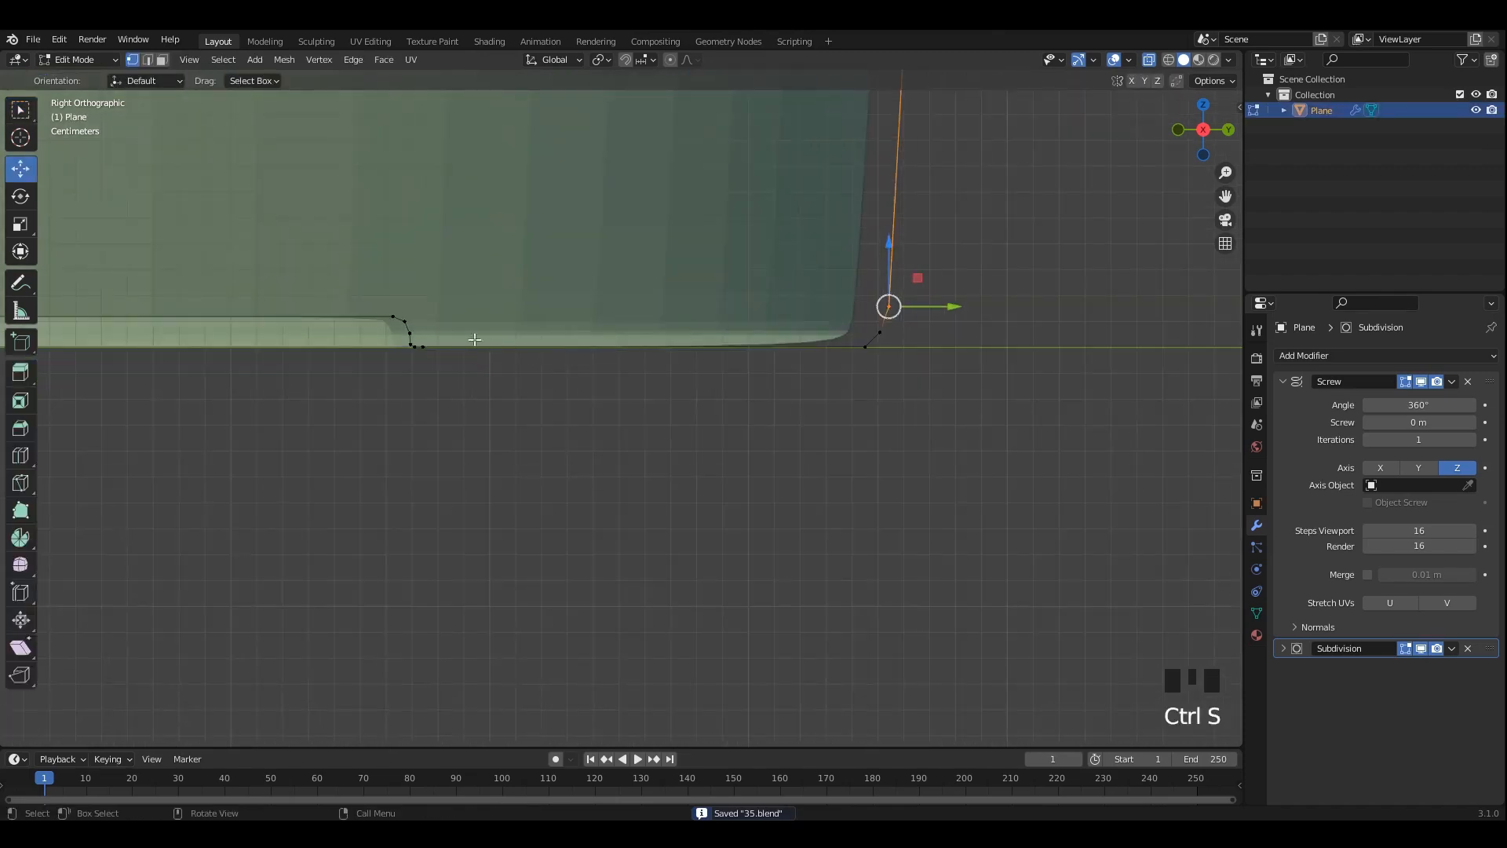
pyautogui.scroll(-2, 377, 306)
pyautogui.keyDown('shift'); pyautogui.moveTo(346, 318); pyautogui.dragTo(586, 356, button='middle'); pyautogui.keyUp('shift')
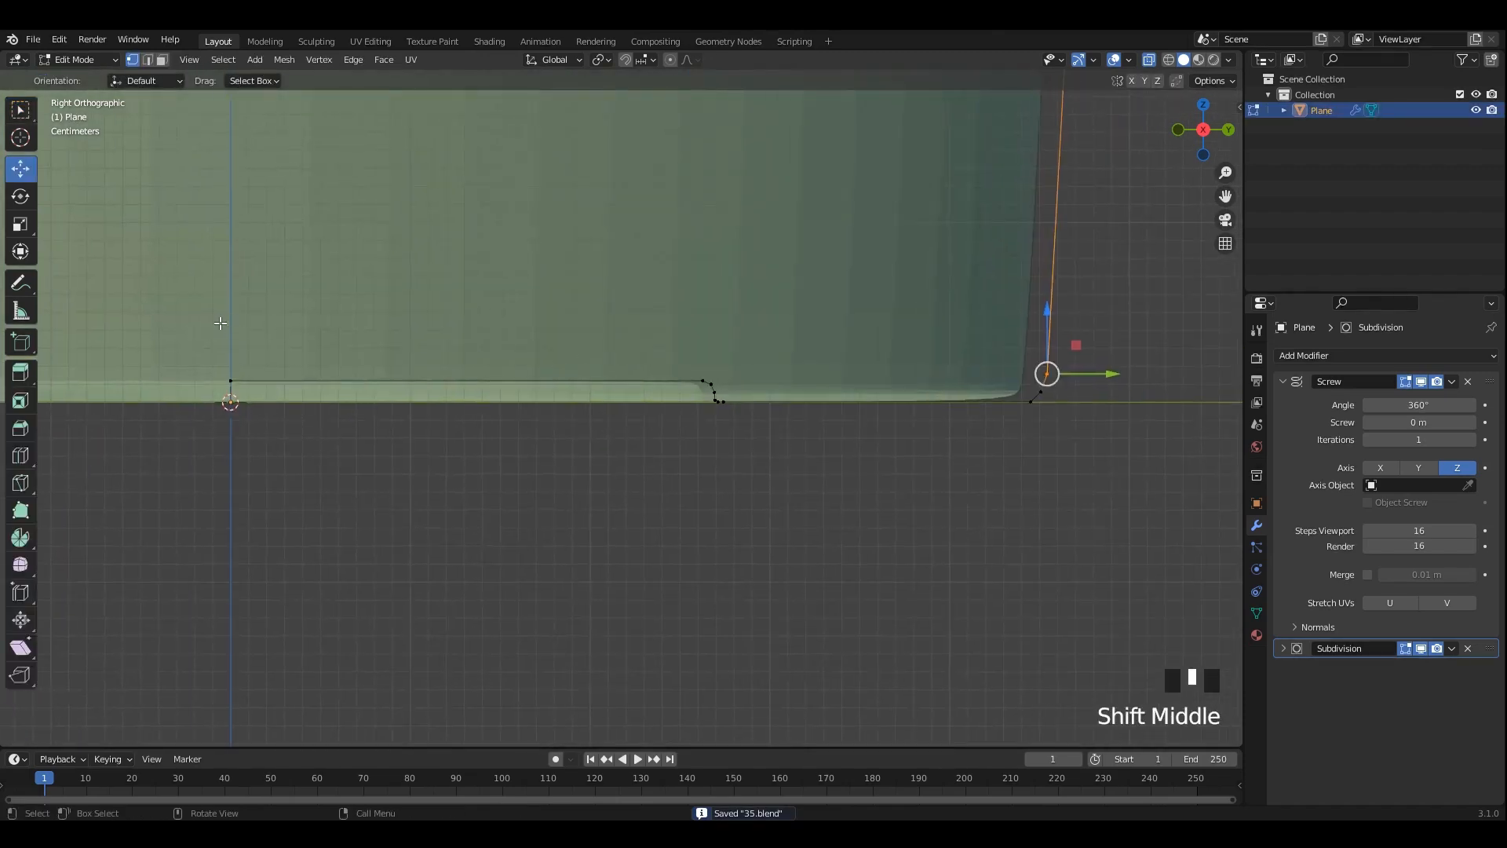
pyautogui.moveTo(775, 394); pyautogui.dragTo(775, 394)
pyautogui.moveTo(599, 298); pyautogui.dragTo(599, 269)
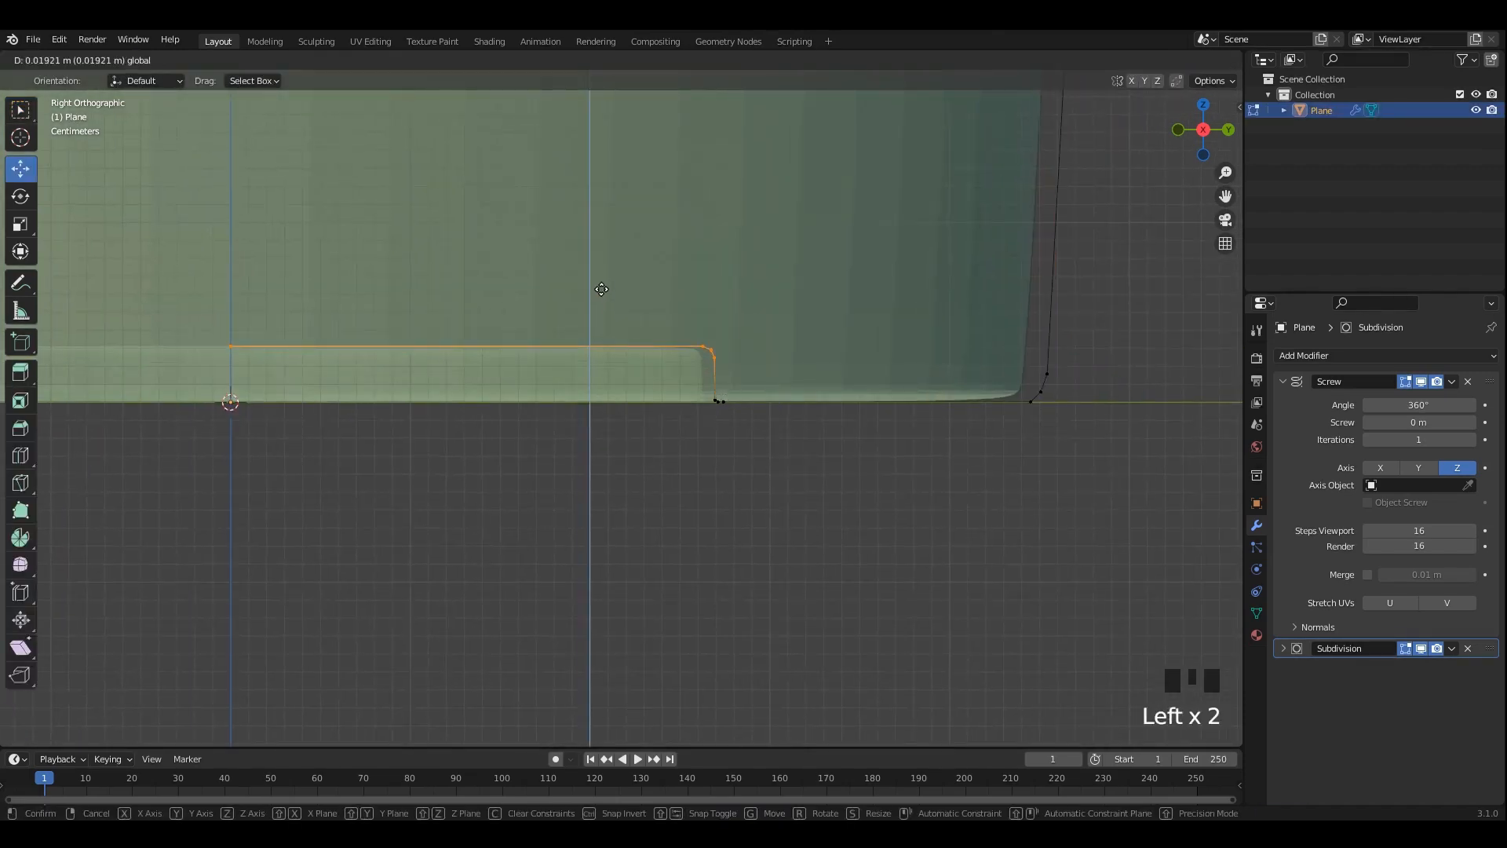
# Move the upper vertices of the base recess's edge inward to slope its wall, turn off see-through display and save.
pyautogui.moveTo(773, 359); pyautogui.dragTo(684, 327)
pyautogui.scroll(2, 773, 375)
pyautogui.click(732, 343)
pyautogui.click(729, 331)
pyautogui.click(739, 350)
pyautogui.click(735, 333)
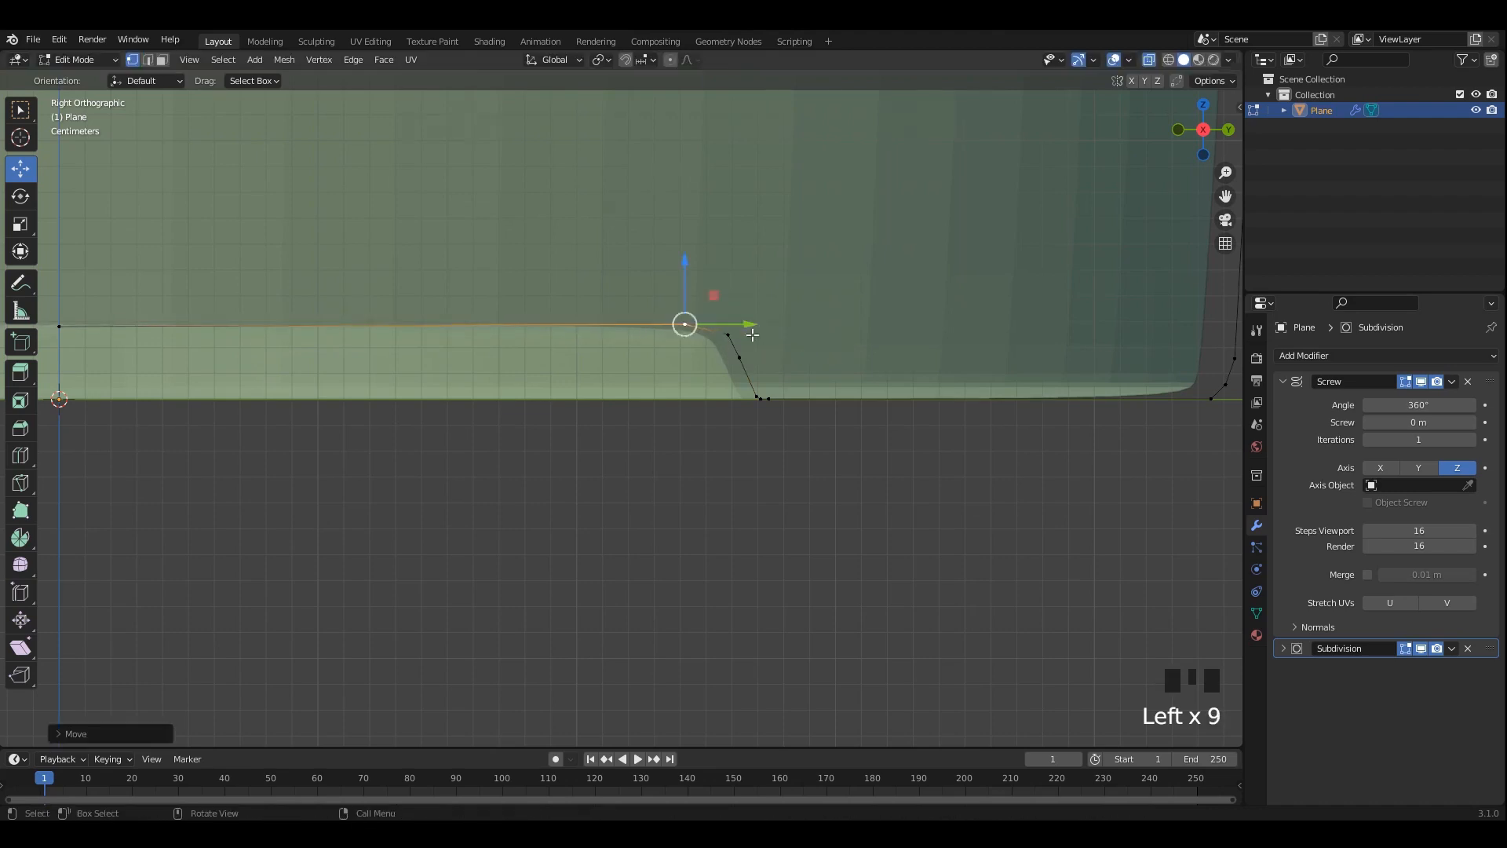
pyautogui.press('Tab')
pyautogui.hotkey('alt', 'z')
pyautogui.scroll(-5, 666, 324)
pyautogui.scroll(2, 665, 323)
pyautogui.hotkey('ctrl', 's')
# Try the Single and Material color options for the solid viewport shading.
pyautogui.press('Tab')
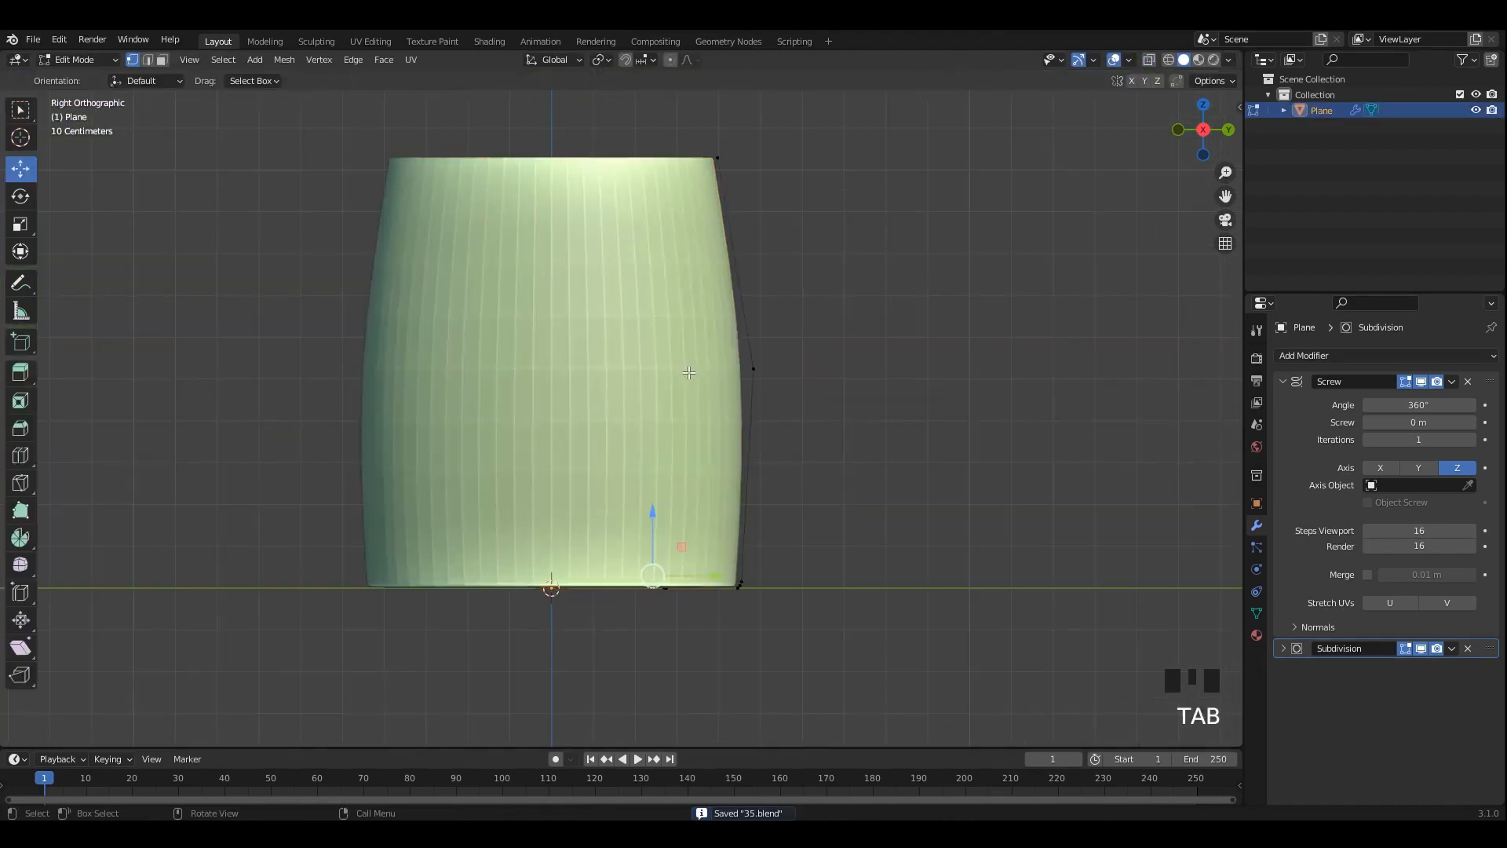
pyautogui.scroll(-3, 1137, 196)
pyautogui.press('Tab')
pyautogui.click(1228, 60)
pyautogui.click(1182, 259)
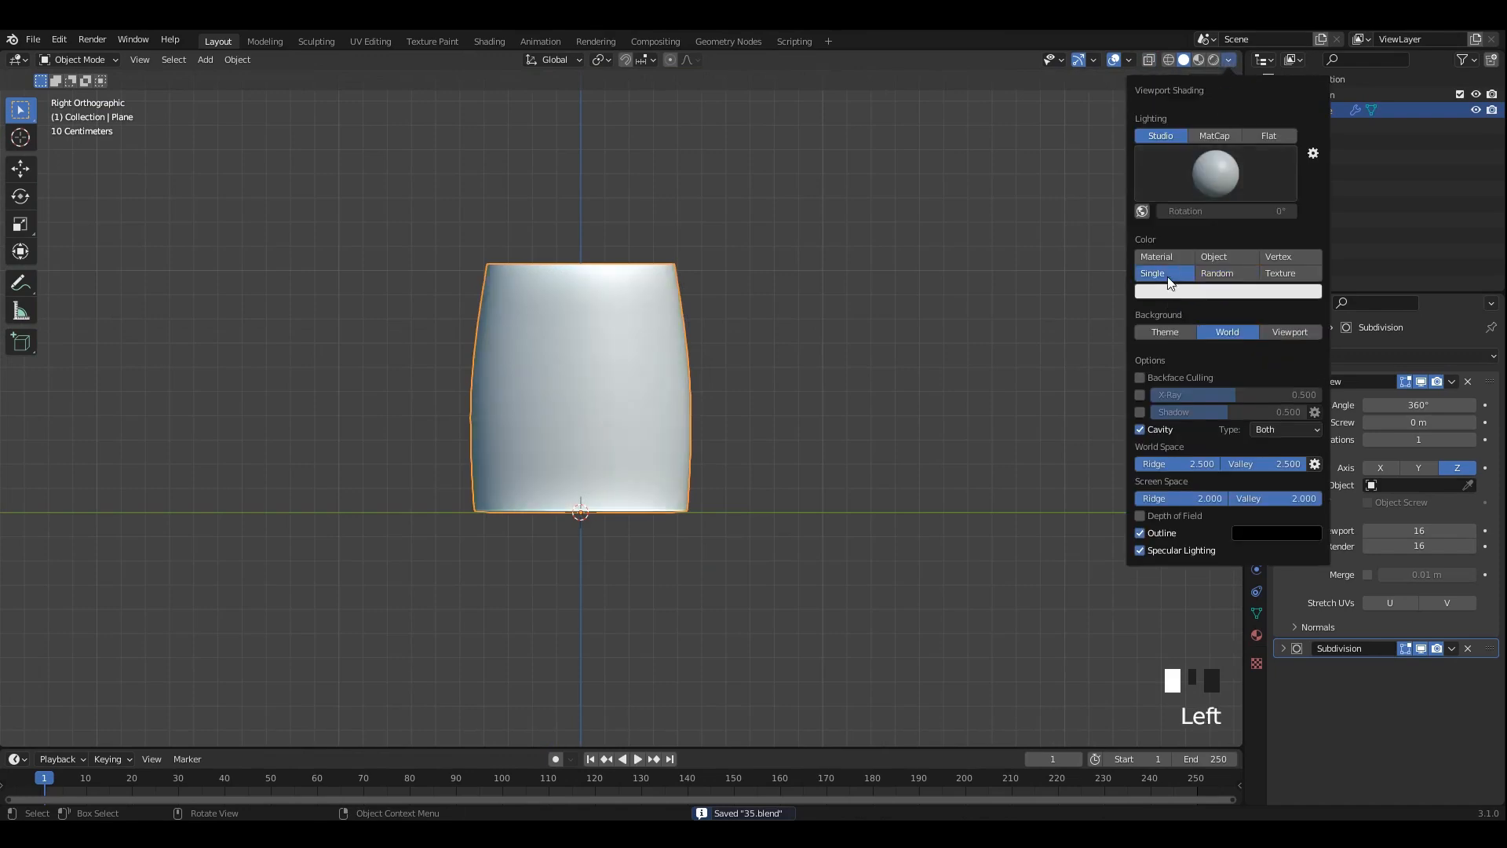
pyautogui.click(1170, 275)
pyautogui.click(1174, 257)
# Resume editing the bottle mesh and set the viewport shading color to Object.
pyautogui.press('Tab')
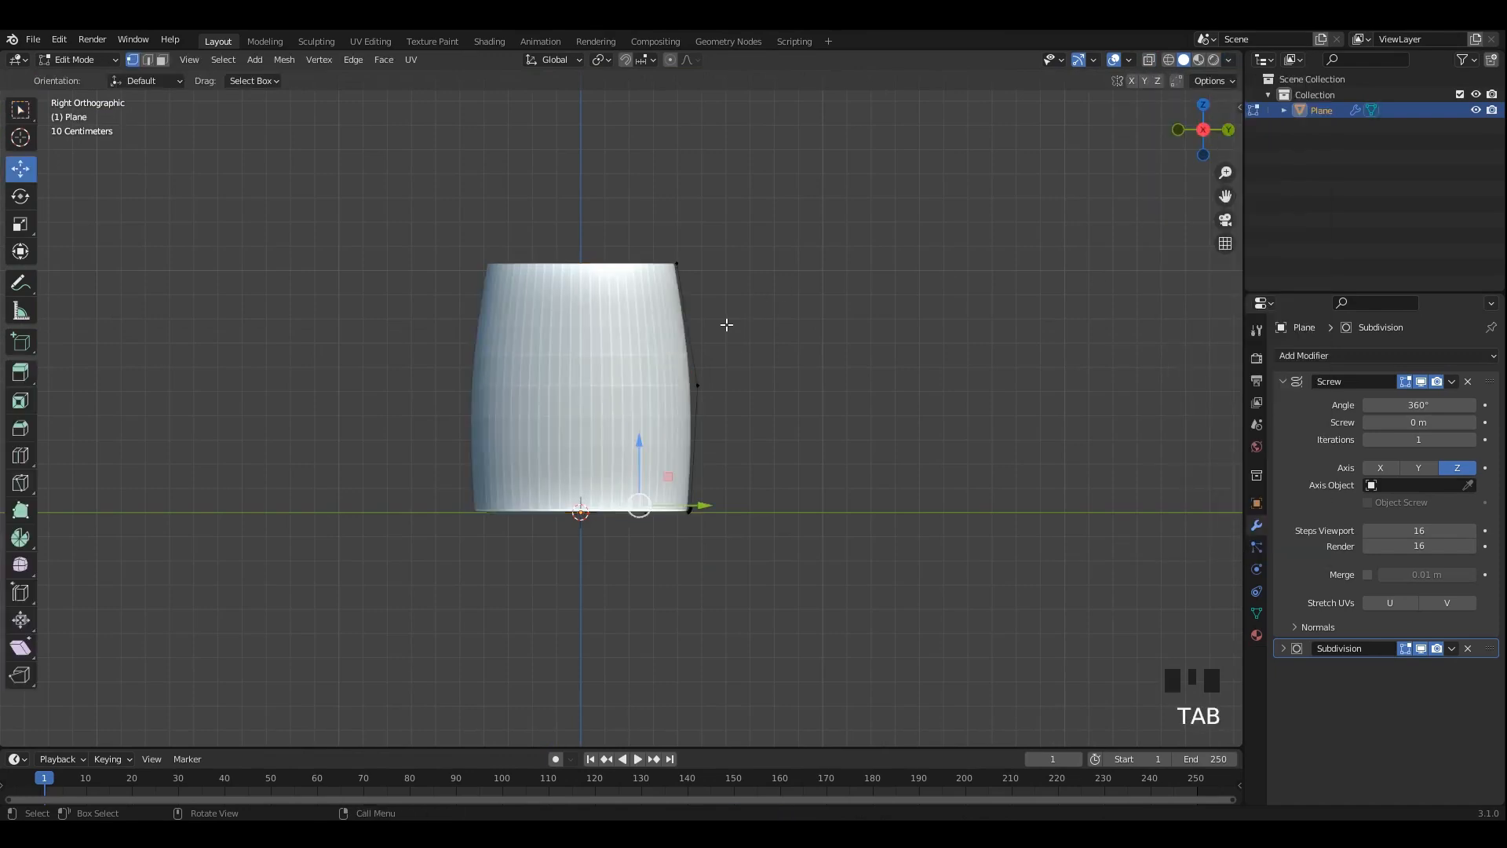
pyautogui.keyDown('shift'); pyautogui.moveTo(1229, 55); pyautogui.dragTo(1210, 115, button='middle'); pyautogui.keyUp('shift')
pyautogui.click(1229, 60)
pyautogui.click(1227, 257)
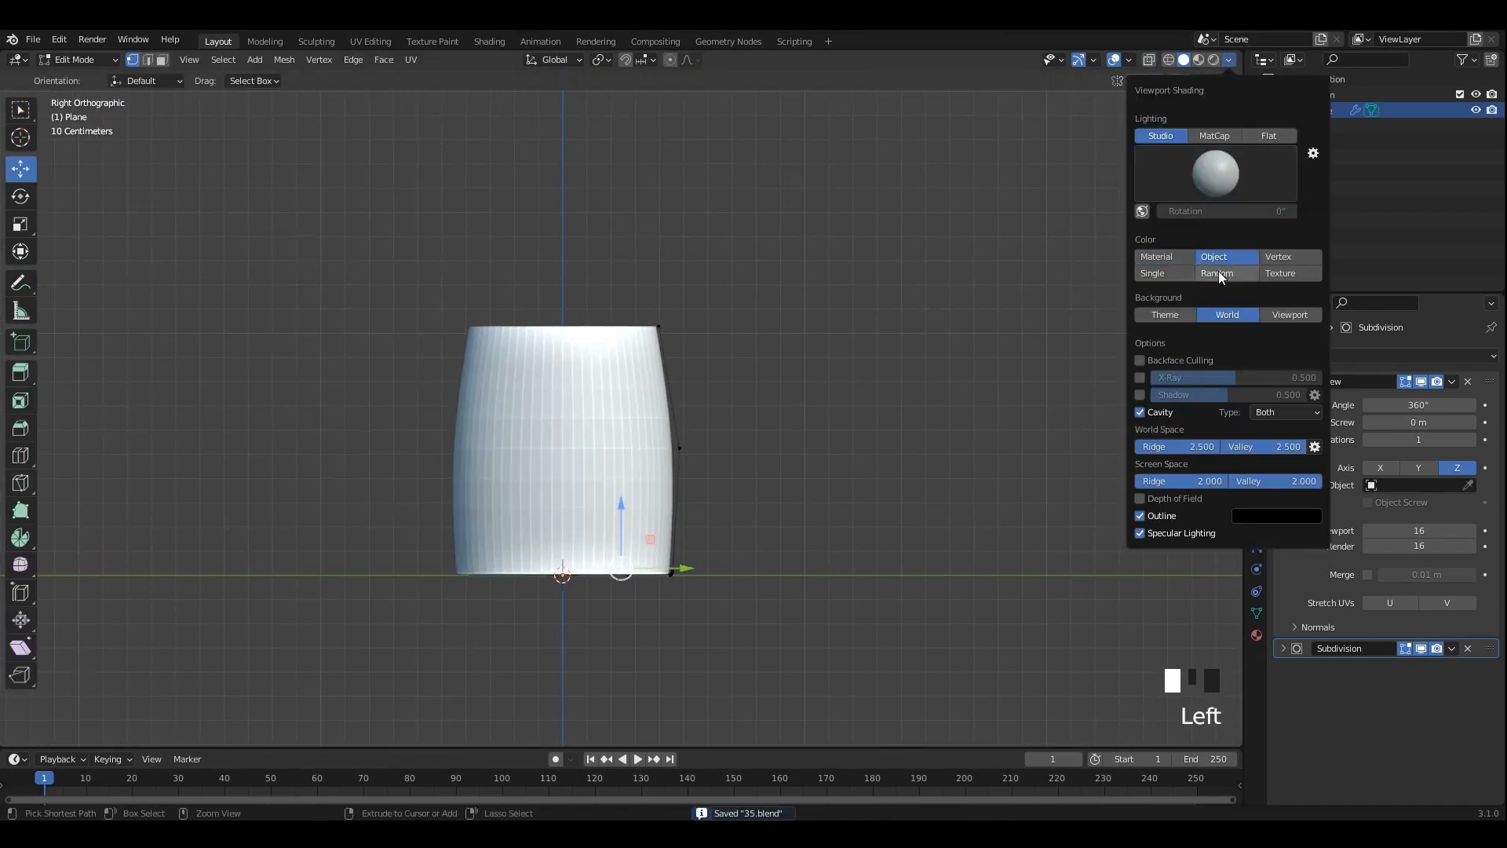
# Set the viewport shading color to Random, return to editing the bottle profile in see-through display and save.
pyautogui.click(1227, 275)
pyautogui.press('Tab')
pyautogui.press('Tab')
pyautogui.moveTo(659, 327); pyautogui.dragTo(804, 295)
pyautogui.scroll(3, 649, 380)
pyautogui.hotkey('ctrl', 's')
# Reshape the rounded outer corner at the bottle's base by shifting its vertices, raising the upper one about 0.02 m, and save.
pyautogui.scroll(3, 686, 437)
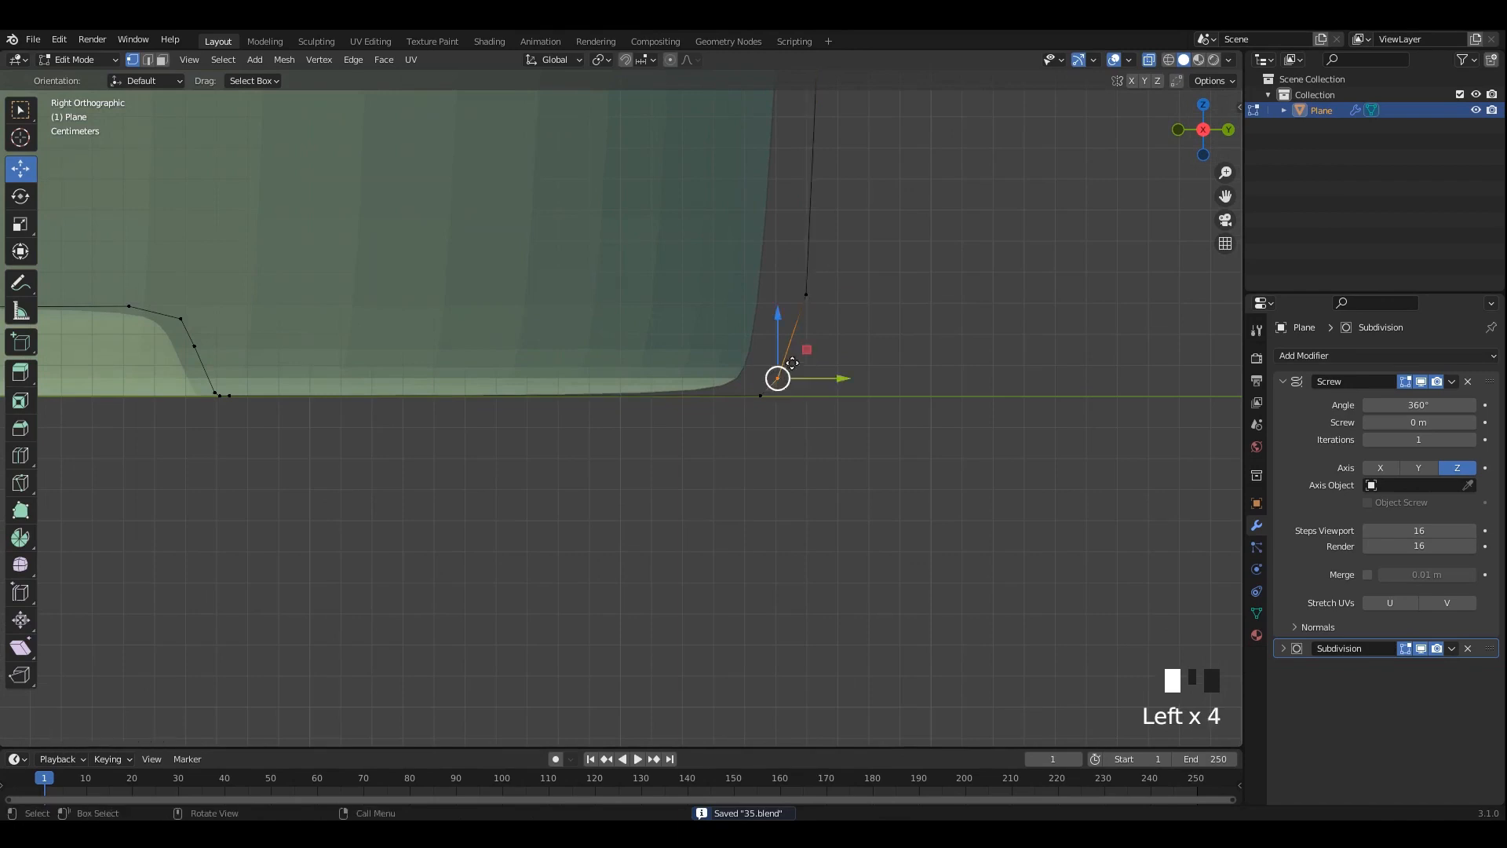
pyautogui.moveTo(778, 377)
pyautogui.mouseDown()
pyautogui.moveTo(787, 358)
pyautogui.moveTo(750, 397)
pyautogui.moveTo(786, 358)
pyautogui.mouseUp()
pyautogui.click(787, 358)
pyautogui.click(812, 292)
pyautogui.moveTo(814, 290); pyautogui.dragTo(822, 221)
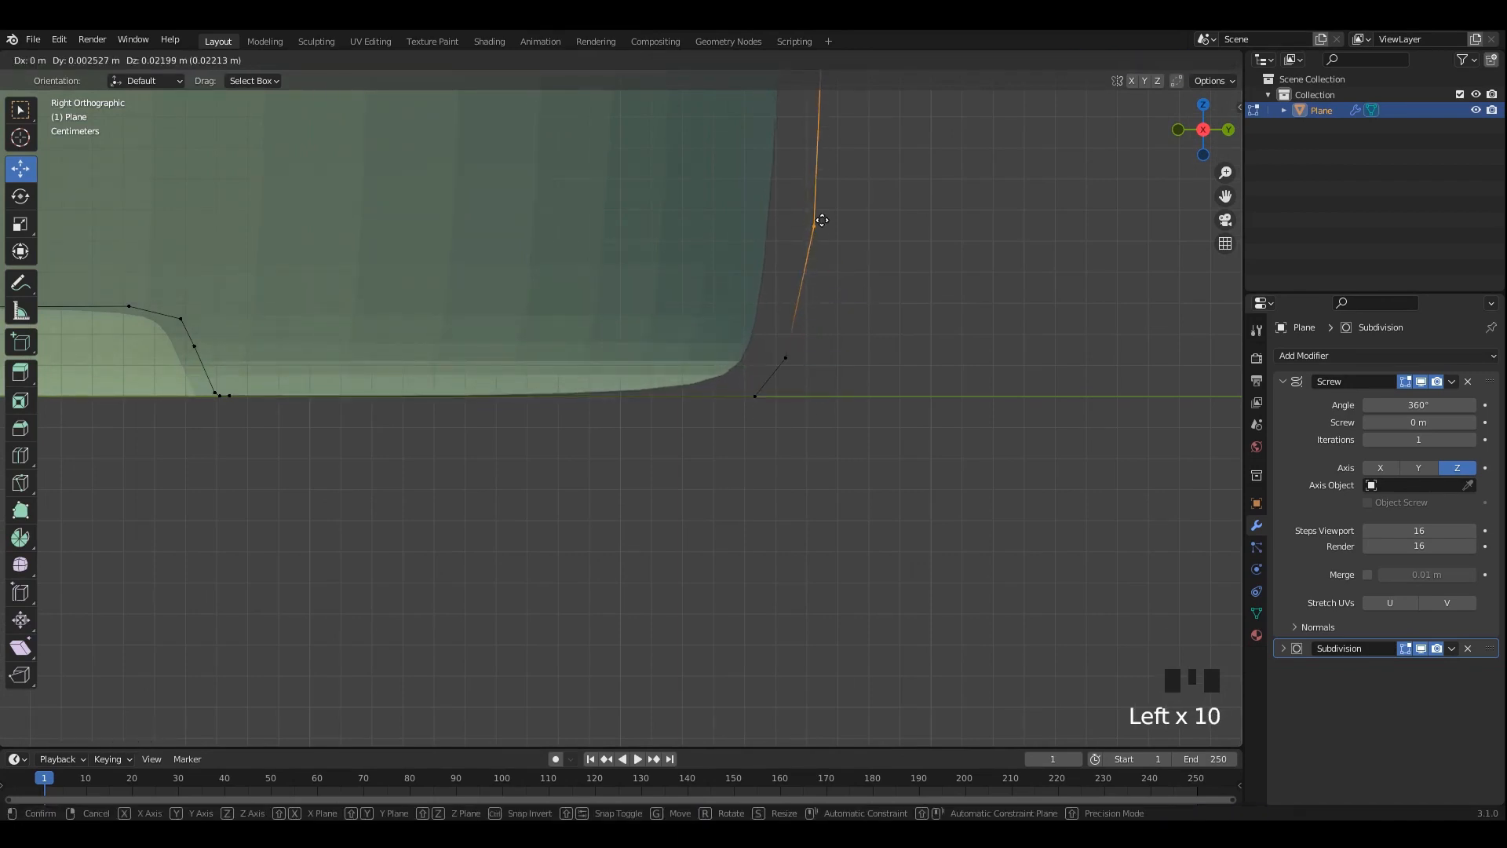
pyautogui.scroll(-5, 822, 228)
pyautogui.keyDown('shift'); pyautogui.moveTo(721, 259); pyautogui.dragTo(824, 327, button='middle'); pyautogui.keyUp('shift')
pyautogui.scroll(-5, 820, 325)
pyautogui.press('Tab')
pyautogui.keyDown('shift'); pyautogui.moveTo(656, 291); pyautogui.dragTo(723, 451, button='middle'); pyautogui.keyUp('shift')
pyautogui.hotkey('ctrl', 's')
# Resume editing the bottle mesh and adjust the profile's middle and top wall vertices.
pyautogui.click(693, 371)
pyautogui.scroll(-2, 687, 359)
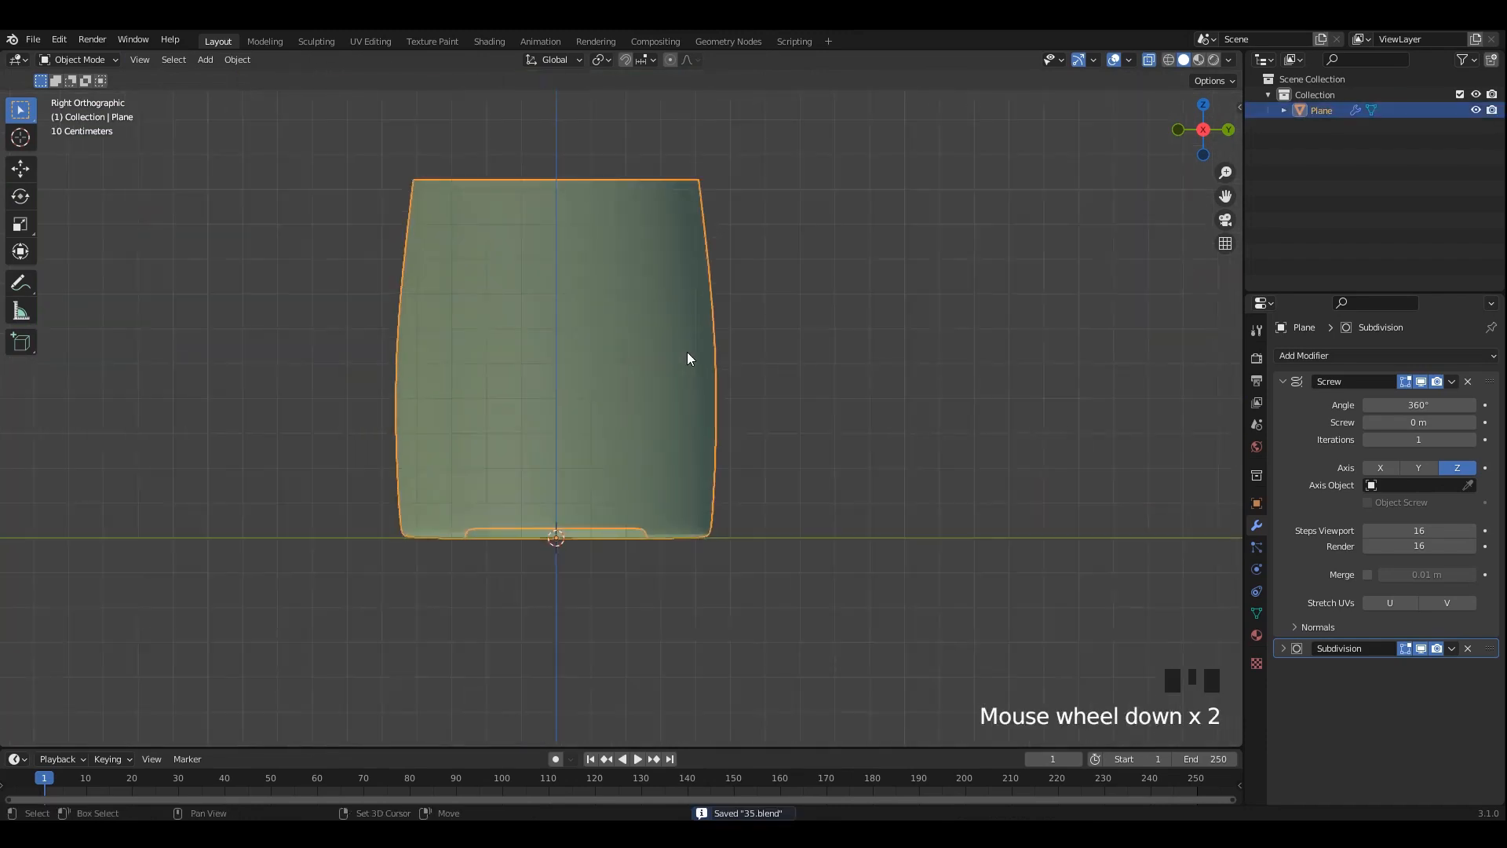
pyautogui.keyDown('shift'); pyautogui.moveTo(687, 359); pyautogui.dragTo(718, 493, button='middle'); pyautogui.keyUp('shift')
pyautogui.press('Tab')
pyautogui.moveTo(686, 364); pyautogui.dragTo(687, 367)
pyautogui.moveTo(794, 316); pyautogui.dragTo(801, 317)
pyautogui.moveTo(831, 394); pyautogui.dragTo(716, 521)
pyautogui.moveTo(676, 252); pyautogui.dragTo(848, 383)
# Extrude the profile's top vertex upward to make the bottle wall taller and save.
pyautogui.scroll(2, 776, 503)
pyautogui.press('e')
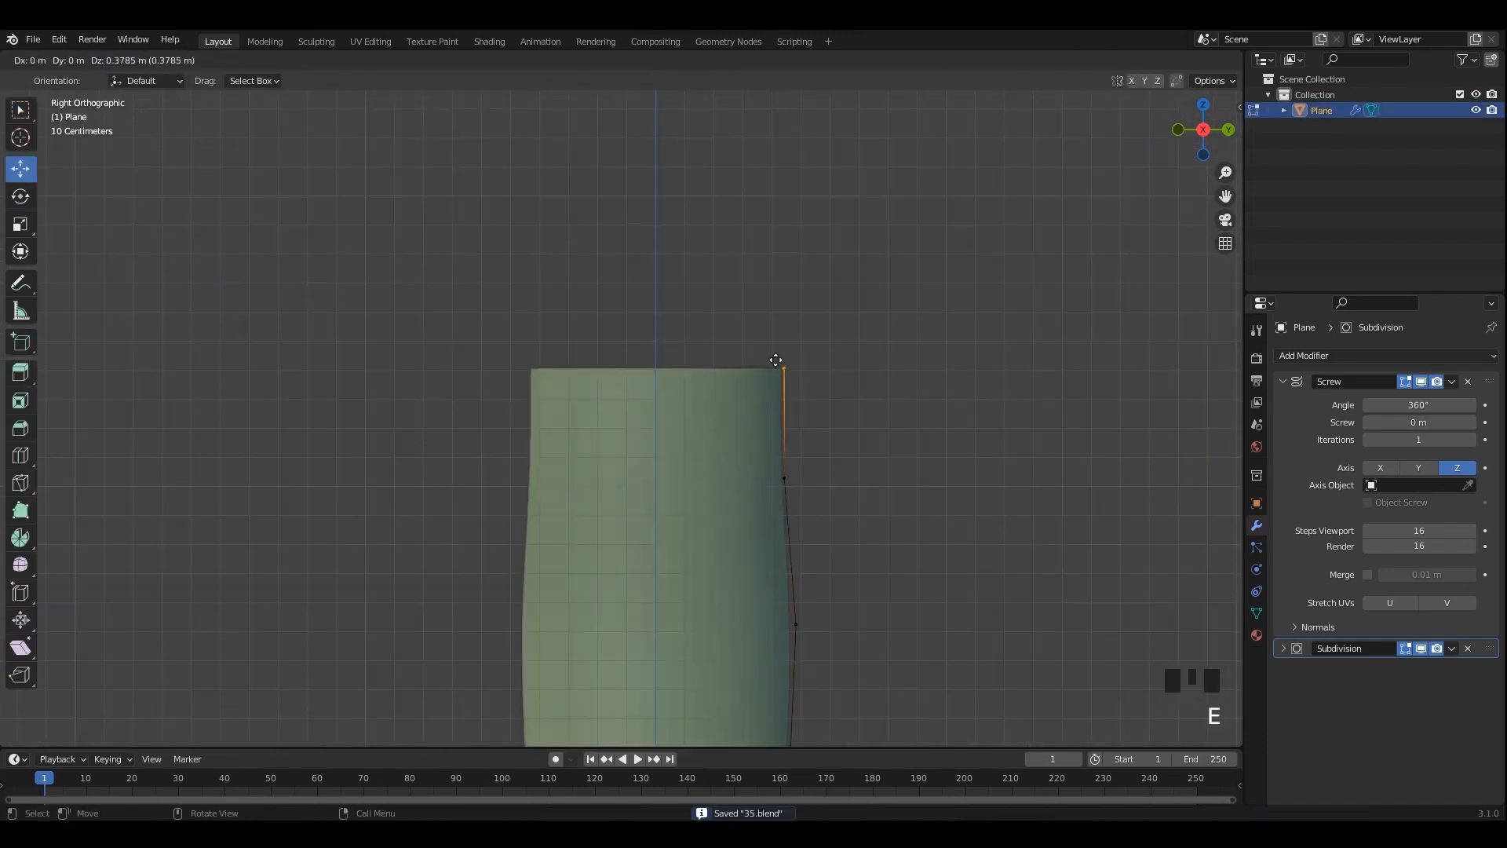
pyautogui.click(763, 309)
pyautogui.click(750, 410)
pyautogui.keyDown('shift'); pyautogui.moveTo(777, 424); pyautogui.dragTo(742, 398, button='middle'); pyautogui.keyUp('shift')
pyautogui.hotkey('ctrl', 's')
# Reposition the middle and top wall vertices to taper the bottle inward, and return to solid display outside mesh editing.
pyautogui.moveTo(743, 398); pyautogui.dragTo(752, 384)
pyautogui.keyDown('shift'); pyautogui.moveTo(809, 446); pyautogui.dragTo(805, 384, button='middle'); pyautogui.keyUp('shift')
pyautogui.click(750, 483)
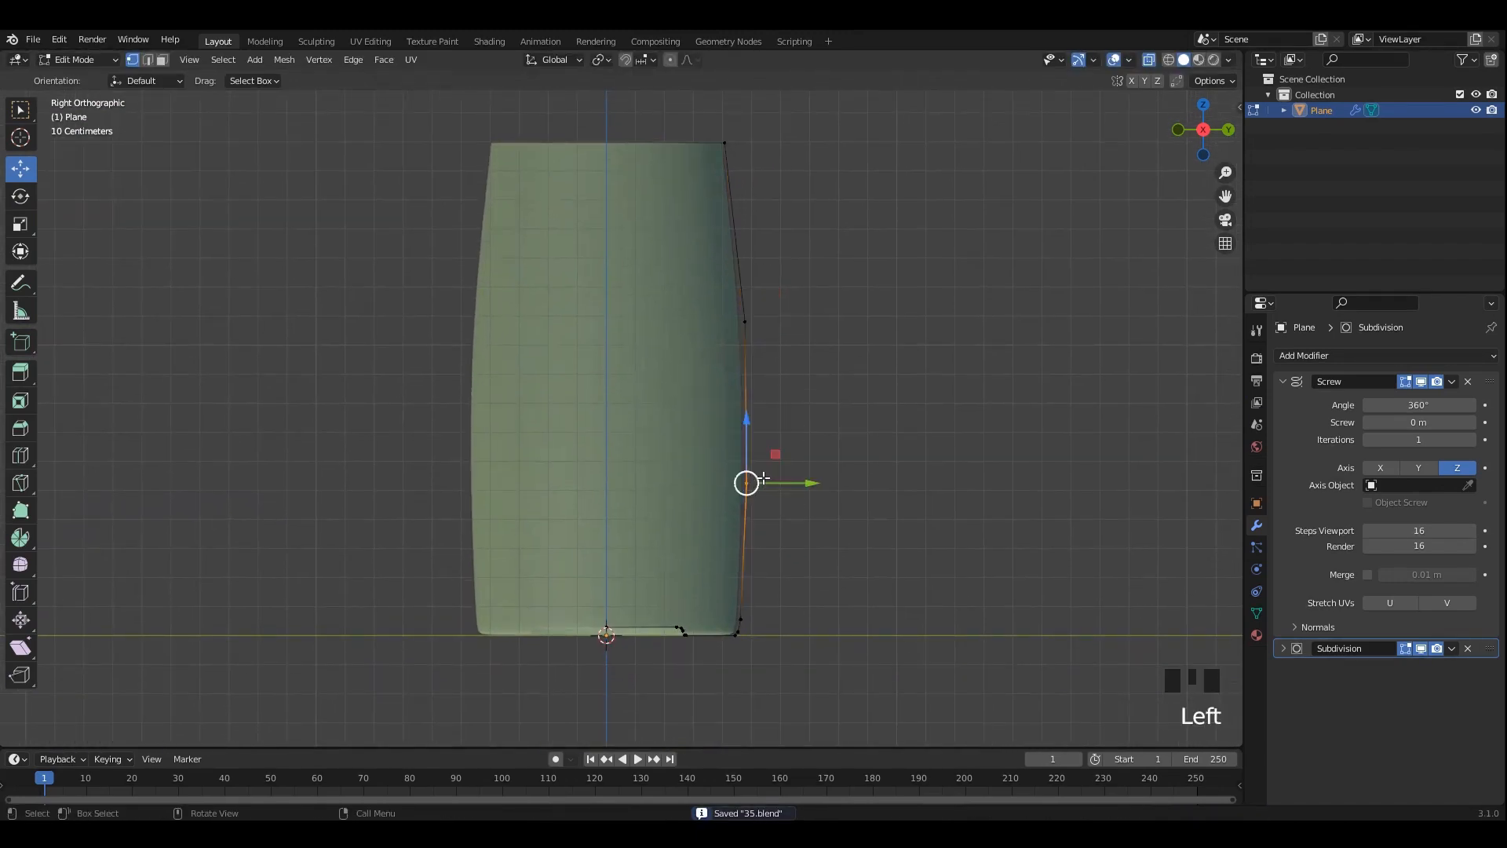
pyautogui.click(750, 483)
pyautogui.moveTo(805, 318); pyautogui.dragTo(801, 318)
pyautogui.keyDown('shift'); pyautogui.moveTo(801, 318); pyautogui.dragTo(808, 365, button='middle'); pyautogui.keyUp('shift')
pyautogui.click(731, 191)
pyautogui.moveTo(789, 192); pyautogui.dragTo(780, 192)
pyautogui.scroll(-3, 801, 322)
pyautogui.hotkey('alt', 'z')
pyautogui.press('Tab')
pyautogui.scroll(2, 746, 336)
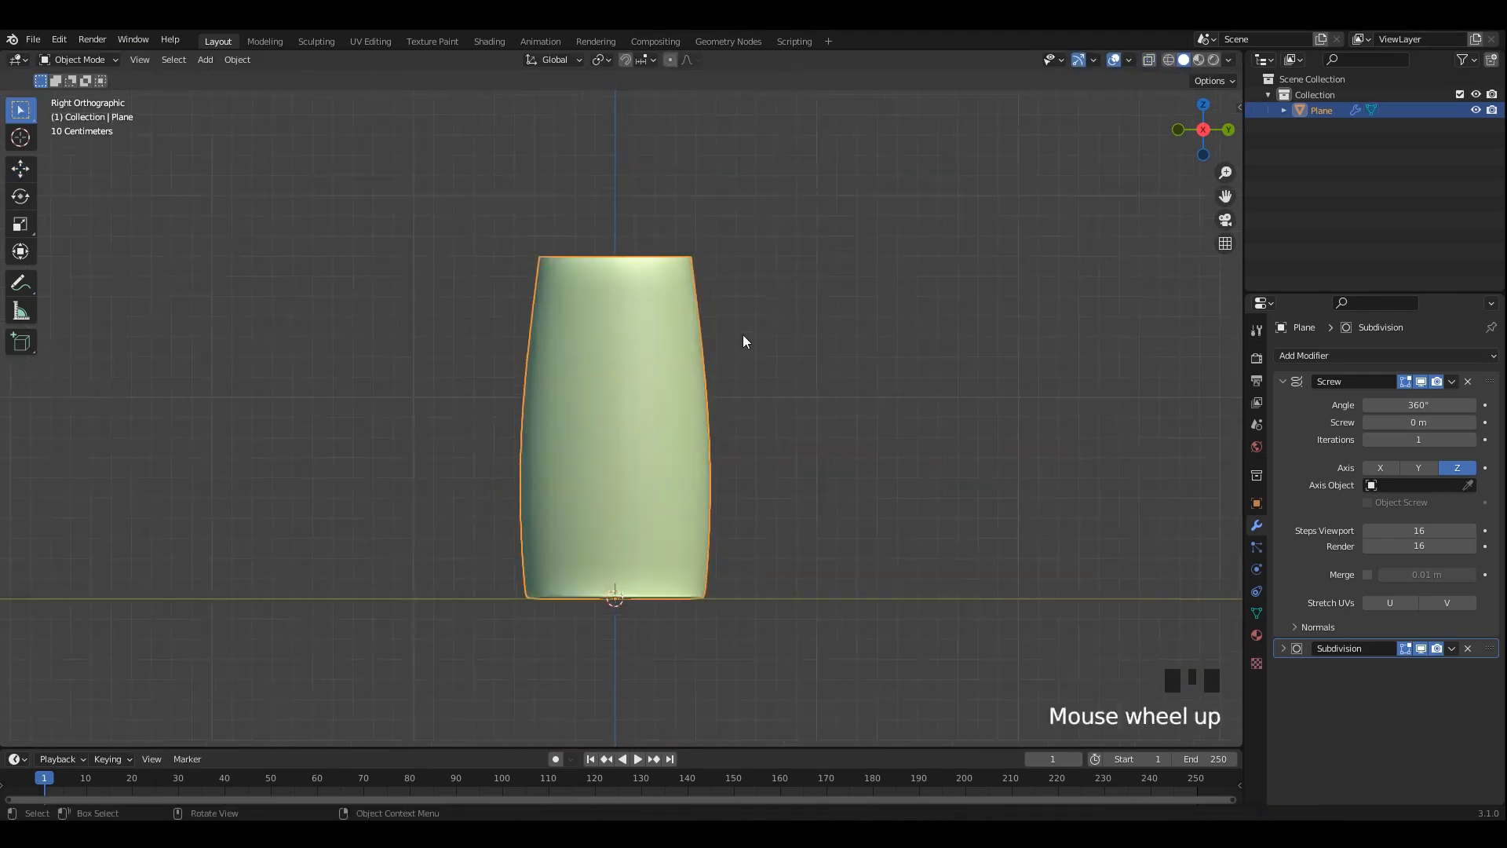
# Extrude the profile's top vertex about 0.50 m upward and 0.09 m inward.
pyautogui.press('Tab')
pyautogui.keyDown('shift'); pyautogui.moveTo(706, 326); pyautogui.dragTo(800, 476, button='middle'); pyautogui.keyUp('shift')
pyautogui.scroll(3, 691, 369)
pyautogui.press('s')
pyautogui.click(716, 350)
pyautogui.press('e')
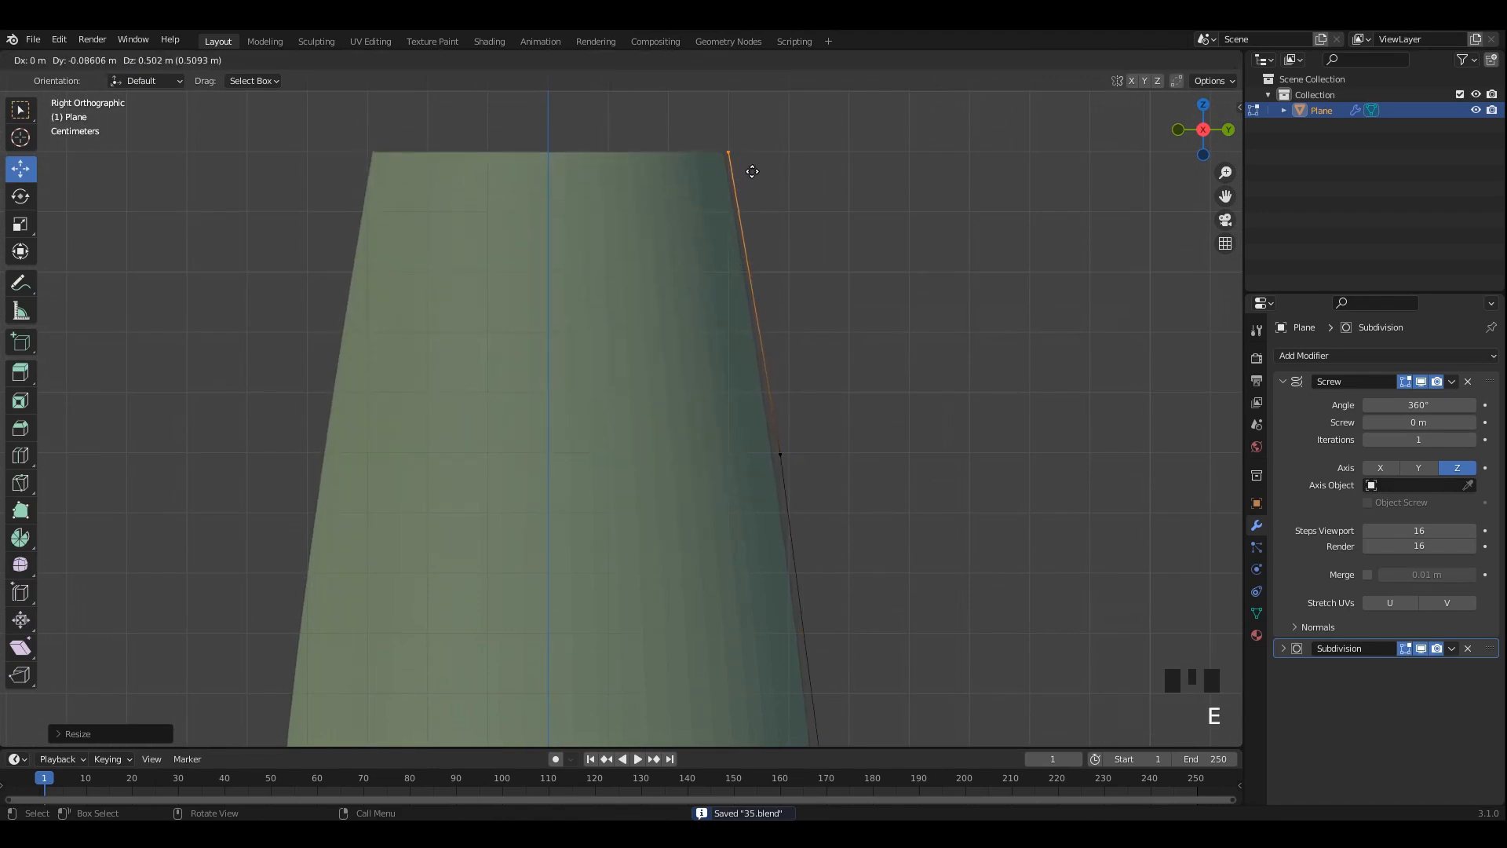
pyautogui.click(753, 171)
# Nudge the new top vertex slightly outward and raise the vertex just below it.
pyautogui.scroll(-6, 737, 314)
pyautogui.keyDown('shift'); pyautogui.moveTo(715, 382); pyautogui.dragTo(710, 330, button='middle'); pyautogui.keyUp('shift')
pyautogui.scroll(3, 730, 275)
pyautogui.moveTo(741, 210); pyautogui.dragTo(746, 211)
pyautogui.keyDown('shift'); pyautogui.moveTo(693, 301); pyautogui.dragTo(662, 223, button='middle'); pyautogui.keyUp('shift')
pyautogui.click(678, 307)
pyautogui.moveTo(678, 307); pyautogui.dragTo(679, 295)
pyautogui.scroll(-1, 693, 366)
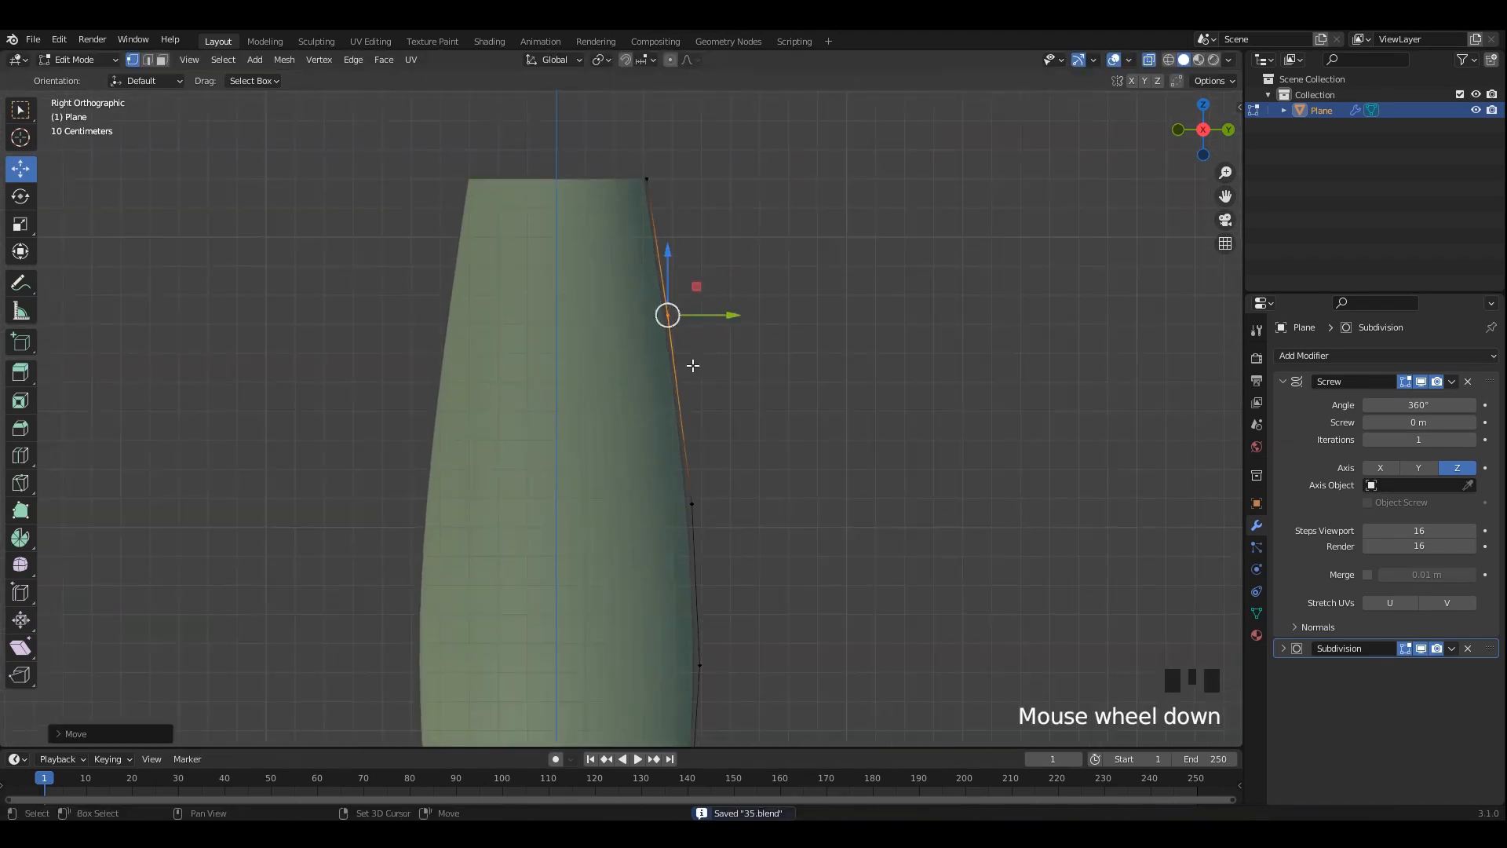
# Raise the middle wall vertex slightly and move the lower wall vertices outward to fill out the bottle's body.
pyautogui.keyDown('shift'); pyautogui.moveTo(693, 366); pyautogui.dragTo(700, 280, button='middle'); pyautogui.keyUp('shift')
pyautogui.click(699, 418)
pyautogui.moveTo(705, 401); pyautogui.dragTo(709, 383)
pyautogui.click(707, 584)
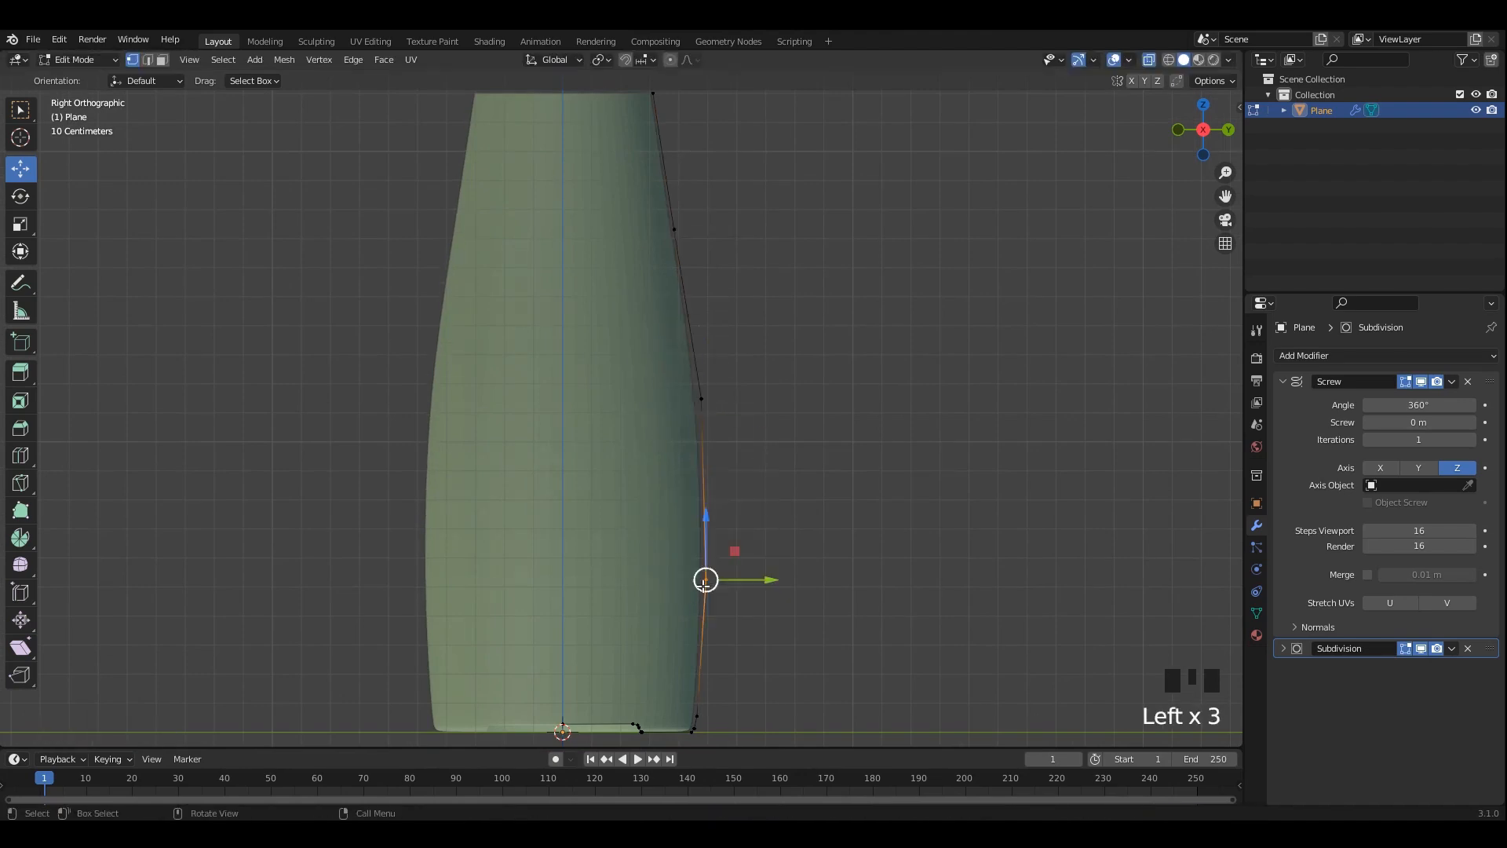
pyautogui.moveTo(708, 584); pyautogui.dragTo(715, 581)
pyautogui.moveTo(768, 357); pyautogui.dragTo(686, 421)
pyautogui.moveTo(708, 398); pyautogui.dragTo(712, 403)
pyautogui.moveTo(759, 498); pyautogui.dragTo(673, 603)
pyautogui.moveTo(764, 576); pyautogui.dragTo(762, 577)
# Fine-tune the two wall vertices below the top for a smoother taper, save and return to solid object display.
pyautogui.keyDown('shift'); pyautogui.moveTo(664, 347); pyautogui.dragTo(660, 470, button='middle'); pyautogui.keyUp('shift')
pyautogui.click(670, 351)
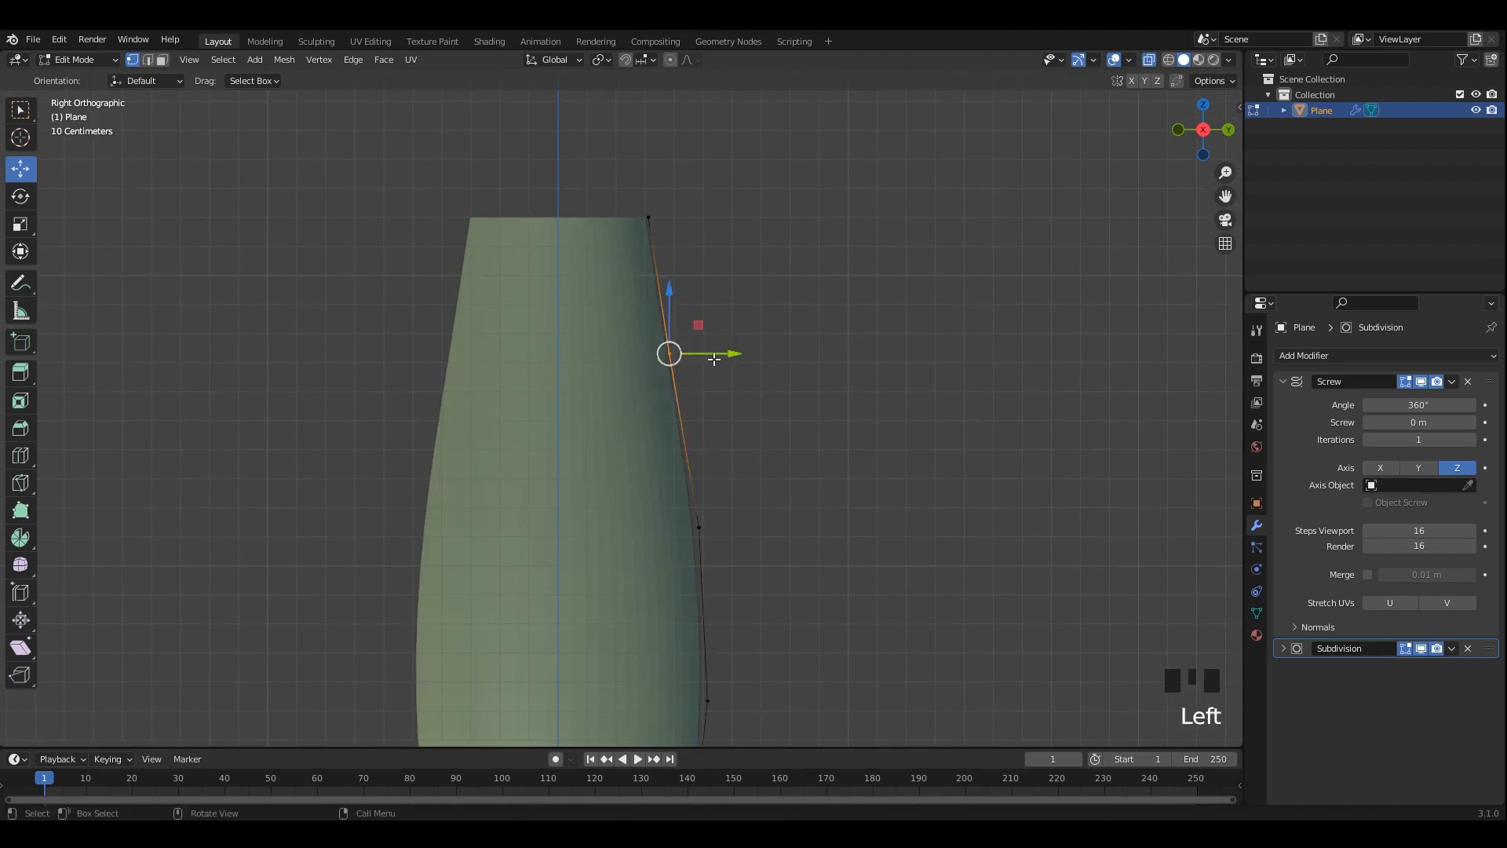
pyautogui.moveTo(727, 350); pyautogui.dragTo(731, 346)
pyautogui.click(699, 526)
pyautogui.moveTo(700, 525); pyautogui.dragTo(706, 514)
pyautogui.click(672, 352)
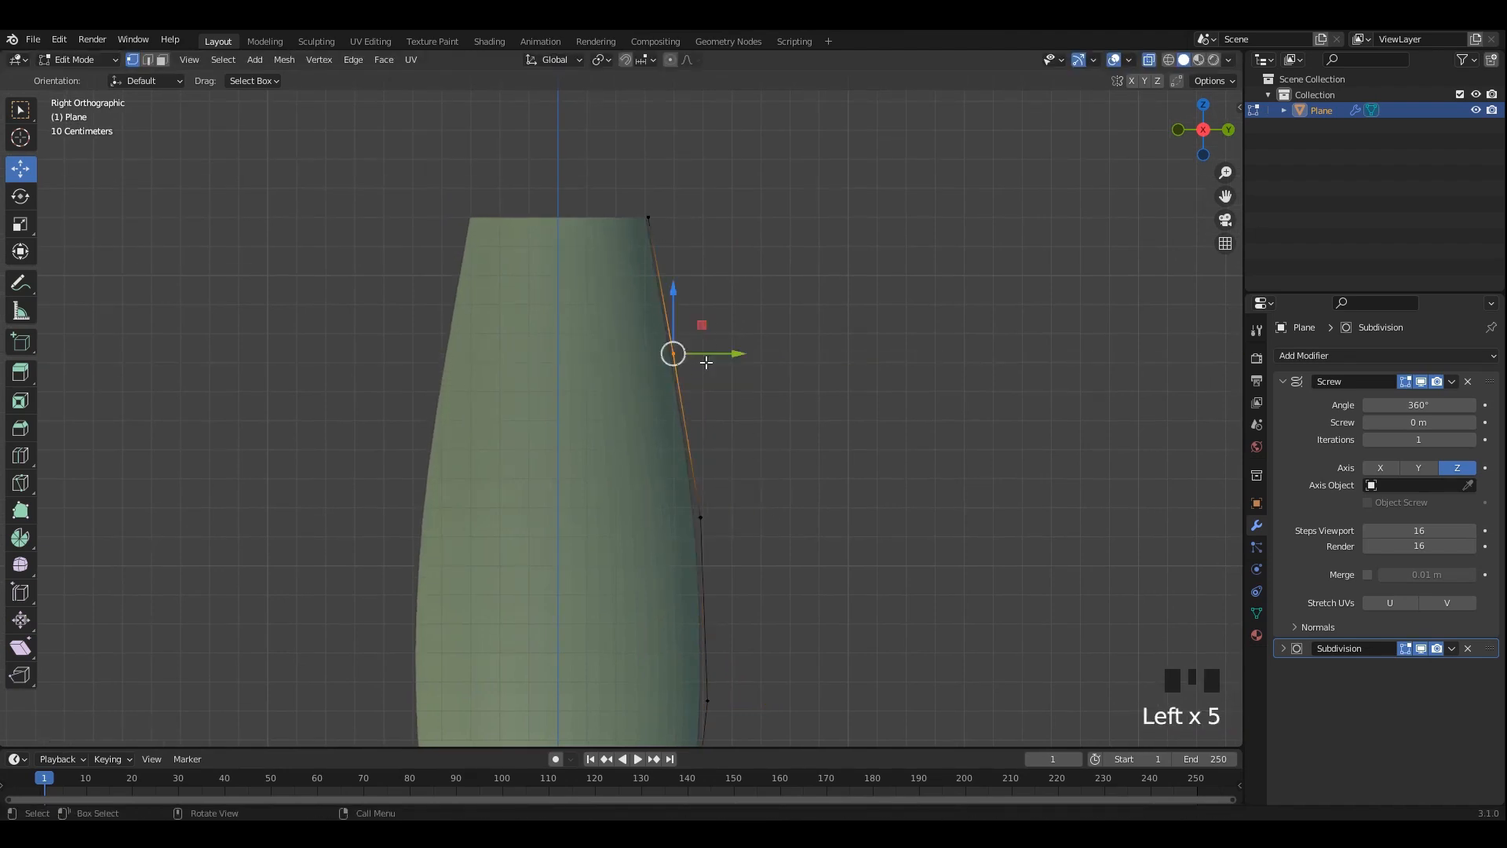
pyautogui.moveTo(727, 350); pyautogui.dragTo(723, 350)
pyautogui.scroll(-3, 706, 434)
pyautogui.press('Tab')
pyautogui.hotkey('ctrl', 's')
pyautogui.hotkey('alt', 'z')
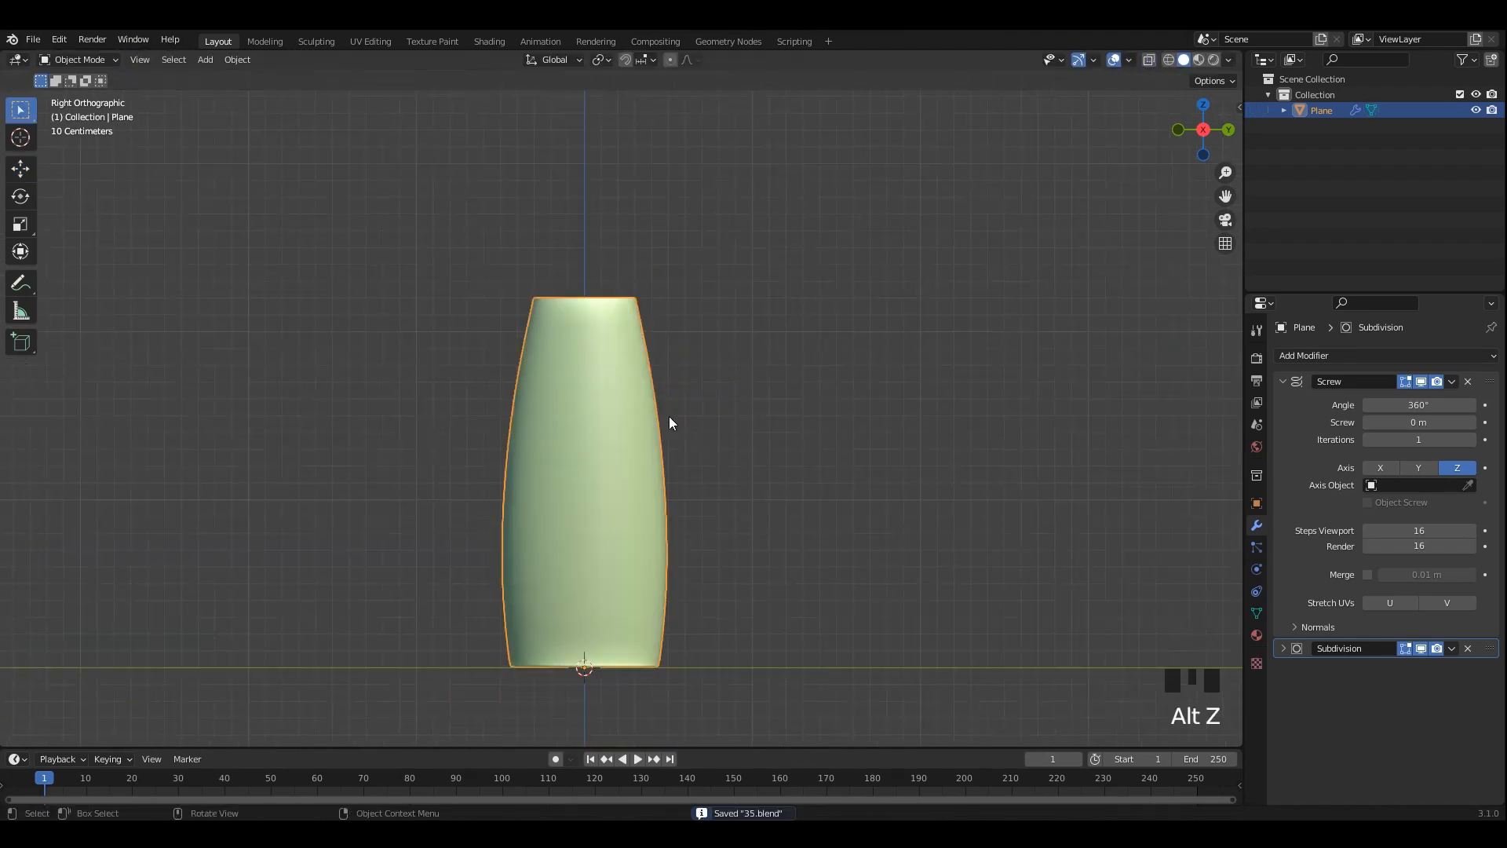
# In the see-through mesh view, lower the profile's top vertex and the wall vertices below it slightly.
pyautogui.scroll(2, 672, 436)
pyautogui.press('Tab')
pyautogui.hotkey('alt', 'z')
pyautogui.scroll(-6, 648, 477)
pyautogui.scroll(3, 648, 477)
pyautogui.moveTo(597, 308); pyautogui.dragTo(769, 448)
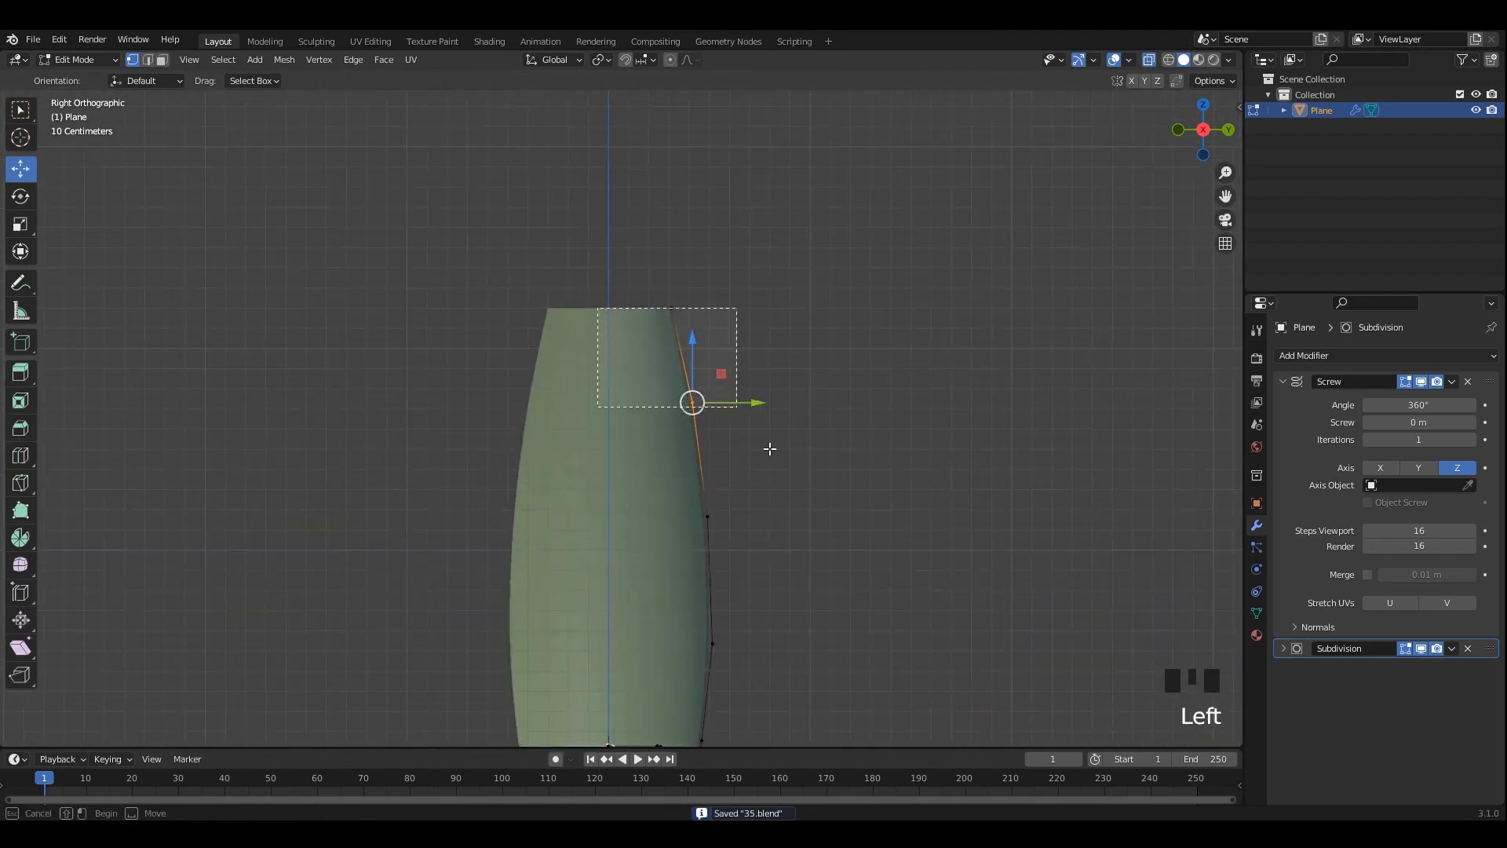
pyautogui.moveTo(682, 243); pyautogui.dragTo(683, 253)
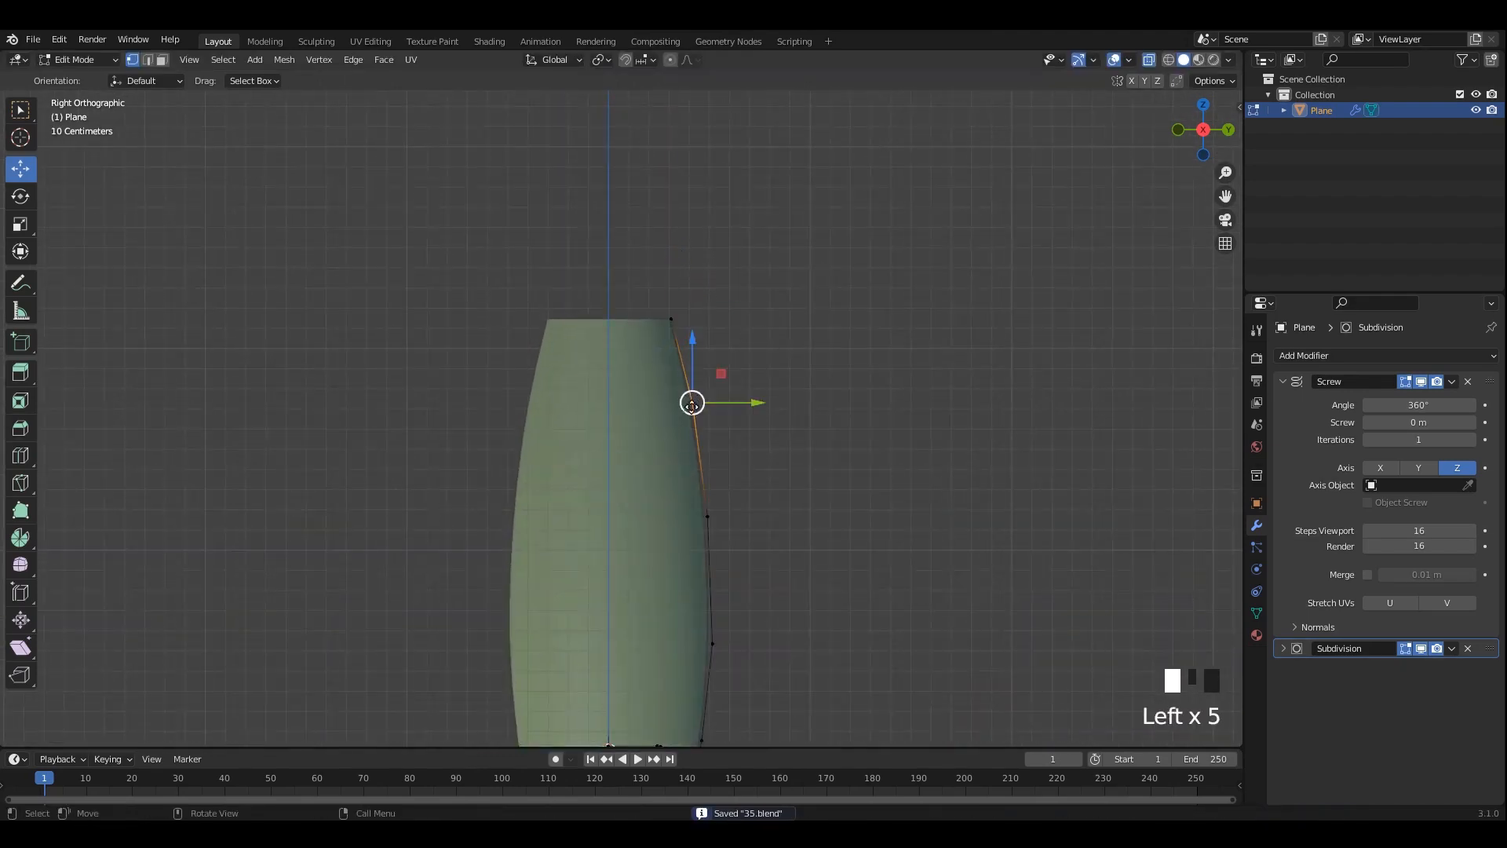
pyautogui.moveTo(692, 404); pyautogui.dragTo(690, 417)
pyautogui.keyDown('shift'); pyautogui.moveTo(743, 485); pyautogui.dragTo(756, 379, button='middle'); pyautogui.keyUp('shift')
pyautogui.moveTo(720, 409); pyautogui.dragTo(720, 420)
# Extrude the top vertex up and inward to form the shoulder, extend it into a short neck and leave mesh editing.
pyautogui.scroll(2, 675, 235)
pyautogui.scroll(1, 649, 242)
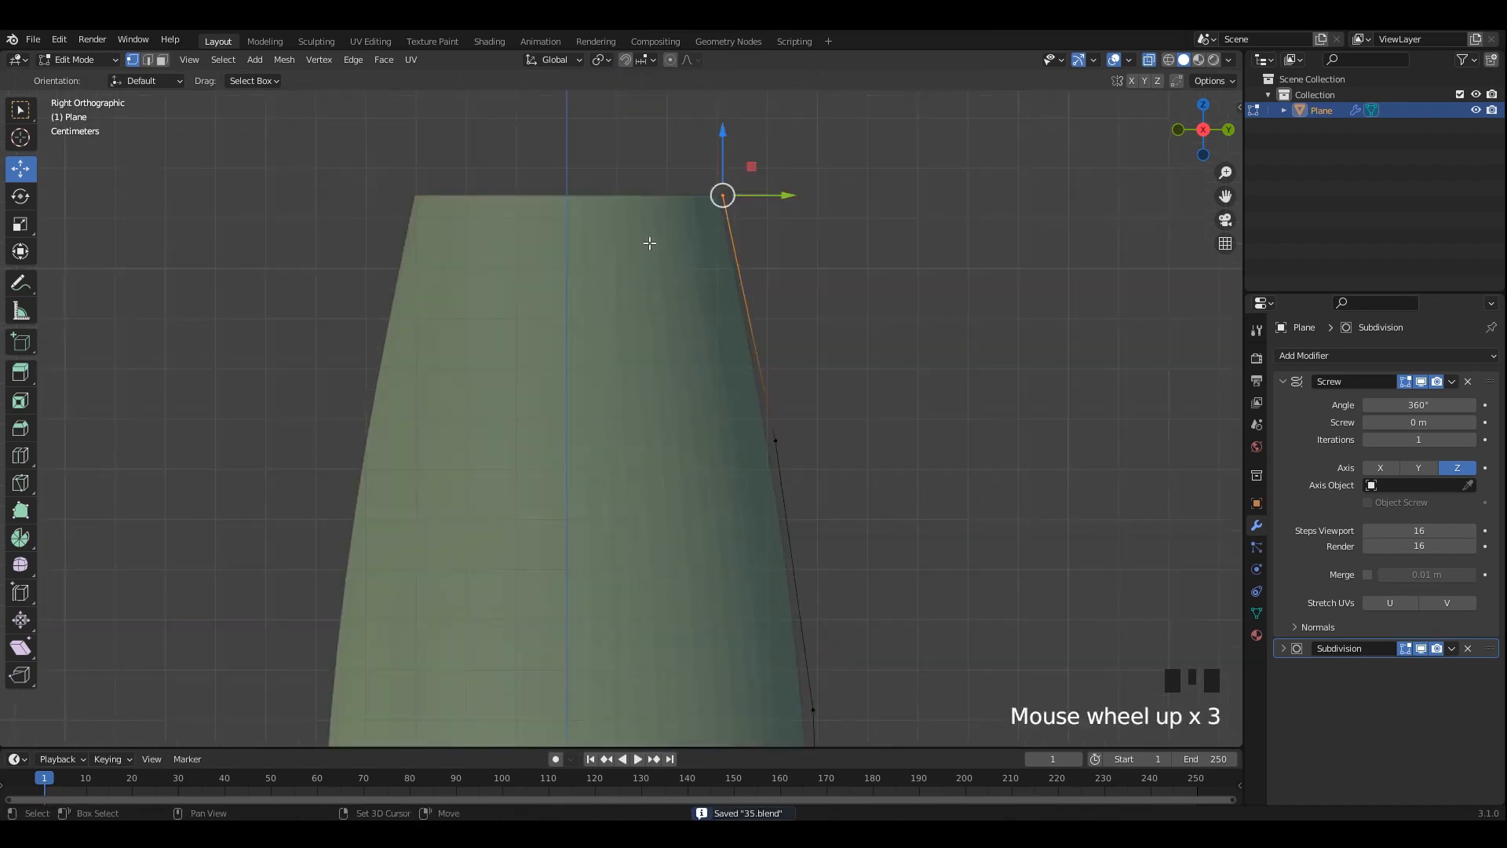
pyautogui.keyDown('shift'); pyautogui.moveTo(650, 242); pyautogui.dragTo(710, 413, button='middle'); pyautogui.keyUp('shift')
pyautogui.scroll(3, 788, 487)
pyautogui.press('e')
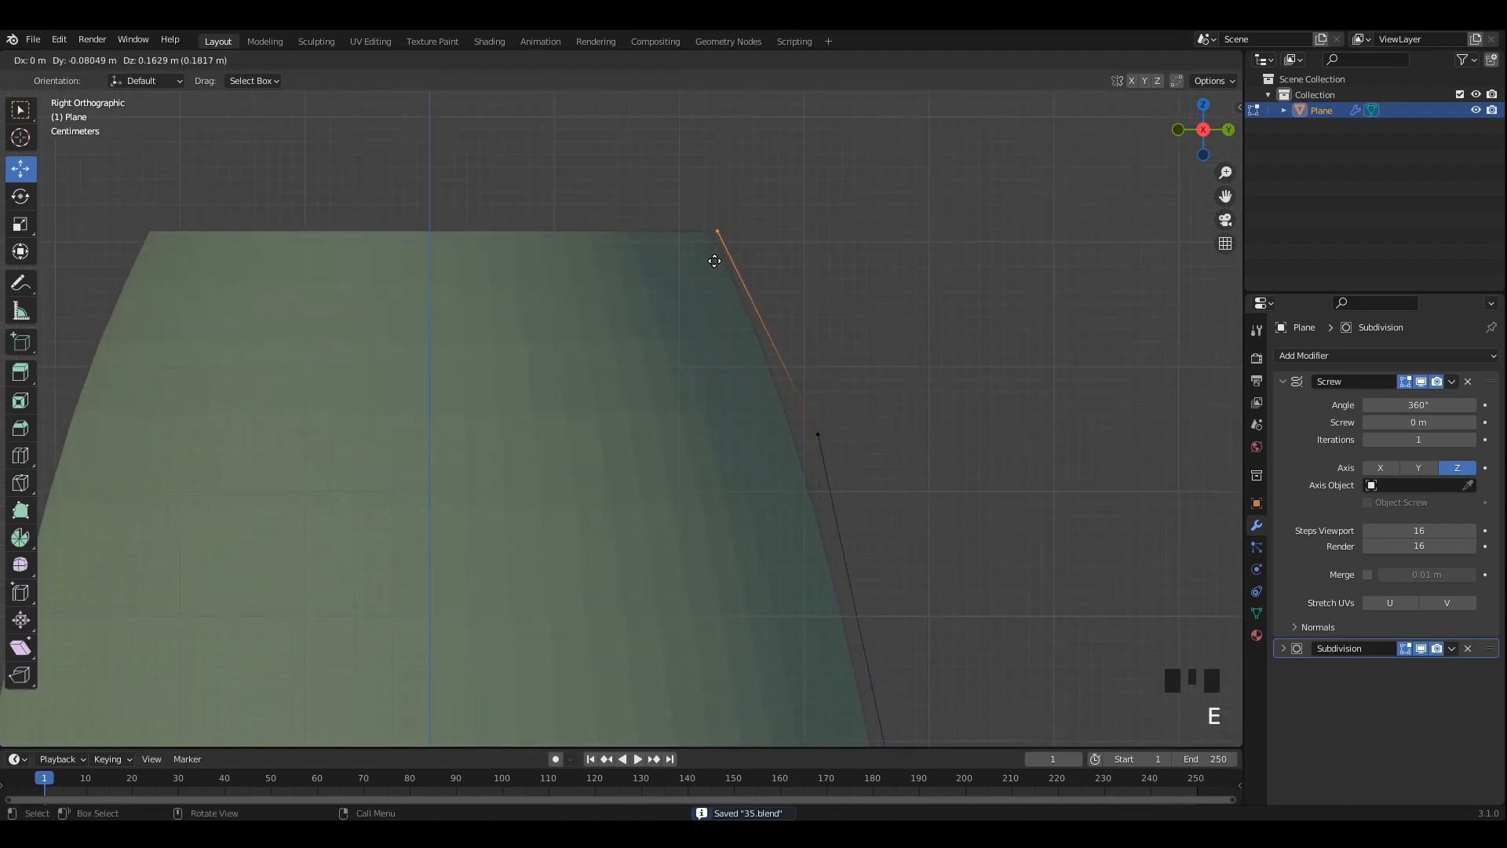
pyautogui.click(687, 237)
pyautogui.keyDown('shift'); pyautogui.moveTo(685, 256); pyautogui.dragTo(690, 451, button='middle'); pyautogui.keyUp('shift')
pyautogui.moveTo(702, 403); pyautogui.dragTo(667, 361)
pyautogui.press('e')
pyautogui.press('Tab')
pyautogui.scroll(-2, 667, 449)
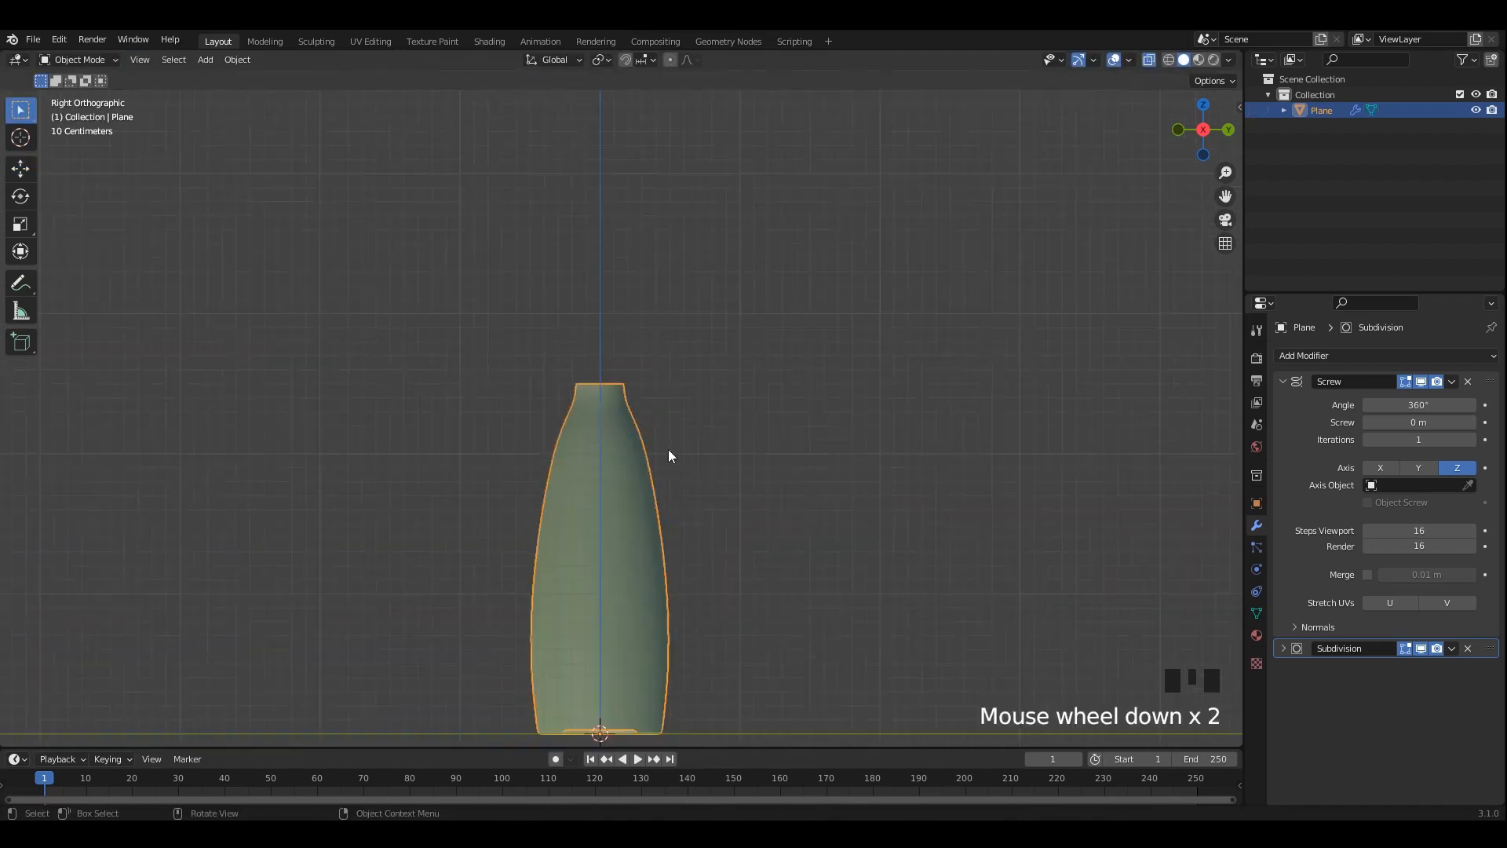
# Move the vertex at the bottom of the shoulder about 0.14 m down and 0.03 m outward and save.
pyautogui.press('Tab')
pyautogui.scroll(5, 665, 363)
pyautogui.click(700, 296)
pyautogui.click(699, 296)
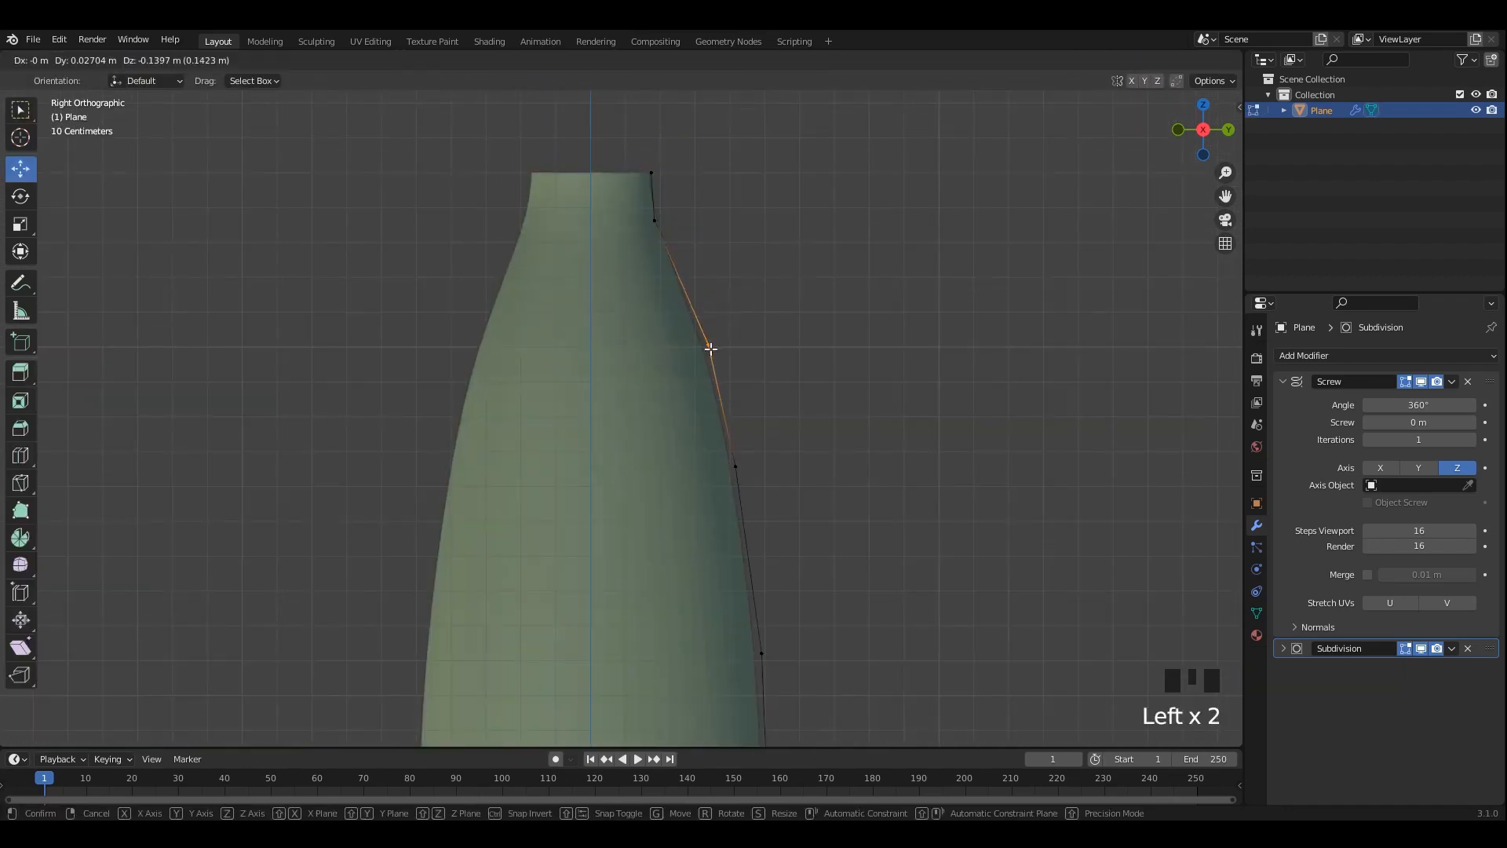
pyautogui.scroll(-2, 668, 322)
pyautogui.moveTo(581, 206); pyautogui.dragTo(679, 420)
pyautogui.hotkey('ctrl', 's')
pyautogui.keyDown('shift'); pyautogui.scroll(2, 662, 314); pyautogui.keyUp('shift')
pyautogui.keyDown('shift'); pyautogui.moveTo(676, 508); pyautogui.dragTo(663, 389, button='middle'); pyautogui.keyUp('shift')
pyautogui.scroll(1, 663, 389)
pyautogui.moveTo(655, 372); pyautogui.dragTo(676, 416)
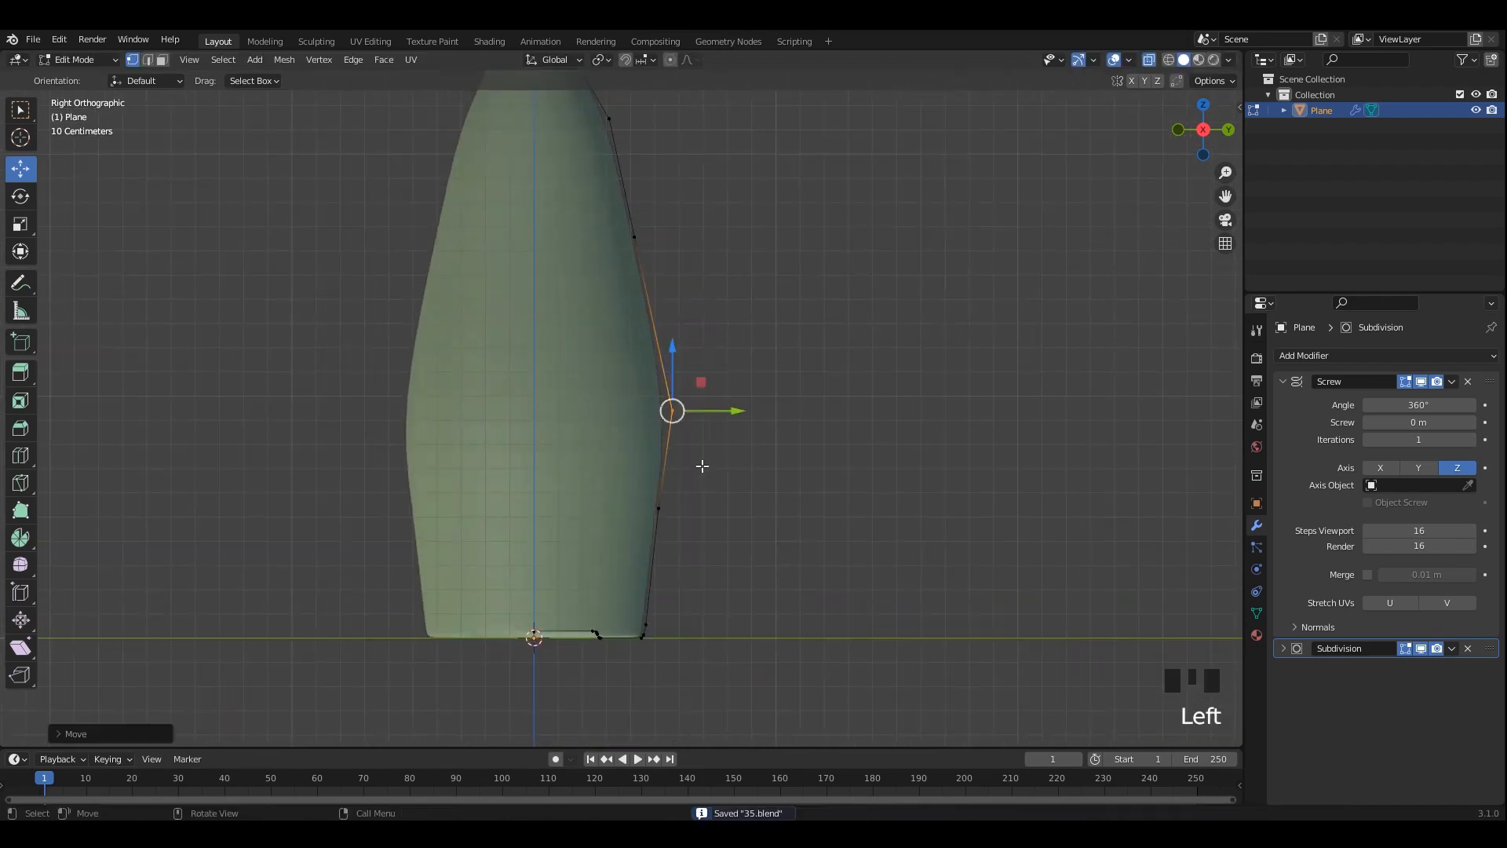
pyautogui.keyDown('shift'); pyautogui.moveTo(699, 464); pyautogui.dragTo(697, 340, button='middle'); pyautogui.keyUp('shift')
pyautogui.hotkey('ctrl', 'z')
# Lower the middle and lower wall vertices one by one to redistribute them along the bottle's body.
pyautogui.moveTo(652, 249); pyautogui.dragTo(658, 311)
pyautogui.click(654, 382)
pyautogui.moveTo(653, 382); pyautogui.dragTo(646, 445)
pyautogui.moveTo(652, 301); pyautogui.dragTo(648, 345)
pyautogui.keyDown('shift'); pyautogui.moveTo(668, 230); pyautogui.dragTo(683, 361, button='middle'); pyautogui.keyUp('shift')
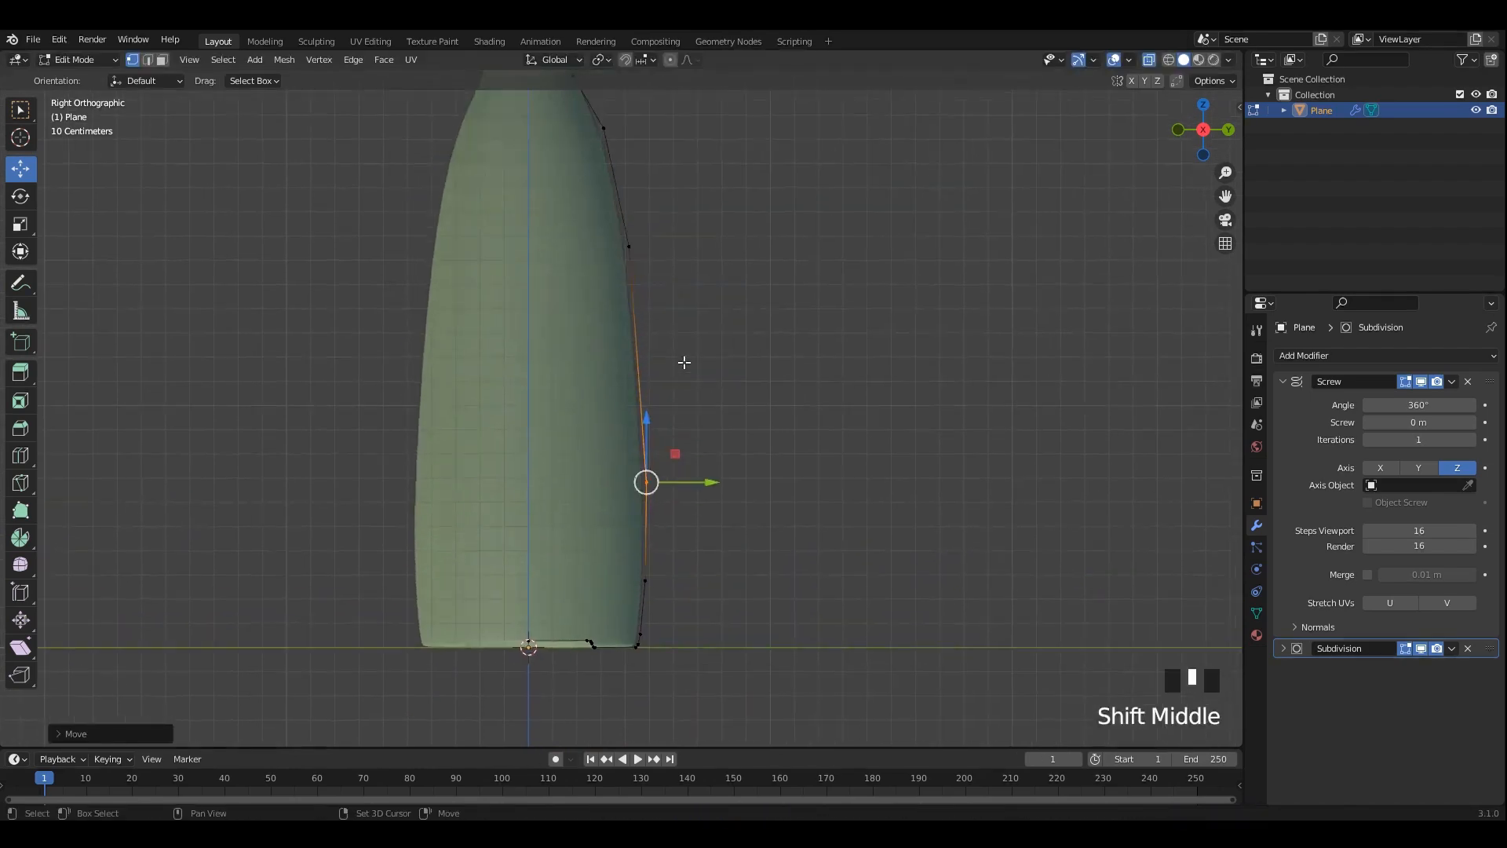
# Select the neck and shoulder vertices together and lower them to shorten the bottle.
pyautogui.scroll(-2, 683, 361)
pyautogui.moveTo(561, 126); pyautogui.dragTo(677, 330)
pyautogui.moveTo(608, 160); pyautogui.dragTo(620, 245)
# Nudge the body's upper wall vertex outward to make the side fuller below the shoulder.
pyautogui.scroll(4, 650, 375)
pyautogui.keyDown('shift'); pyautogui.moveTo(650, 377); pyautogui.dragTo(661, 342, button='middle'); pyautogui.keyUp('shift')
pyautogui.scroll(-3, 656, 343)
pyautogui.keyDown('shift'); pyautogui.moveTo(649, 346); pyautogui.dragTo(649, 390, button='middle'); pyautogui.keyUp('shift')
pyautogui.moveTo(668, 291); pyautogui.dragTo(679, 293)
pyautogui.scroll(2, 672, 308)
pyautogui.keyDown('shift'); pyautogui.moveTo(669, 309); pyautogui.dragTo(673, 327, button='middle'); pyautogui.keyUp('shift')
pyautogui.scroll(-2, 677, 299)
pyautogui.moveTo(680, 281); pyautogui.dragTo(684, 280)
# Reposition the middle and upper body vertices, raising both and aligning them into a nearly vertical side wall.
pyautogui.keyDown('shift'); pyautogui.moveTo(663, 333); pyautogui.dragTo(678, 241, button='middle'); pyautogui.keyUp('shift')
pyautogui.click(672, 311)
pyautogui.moveTo(734, 310); pyautogui.dragTo(729, 311)
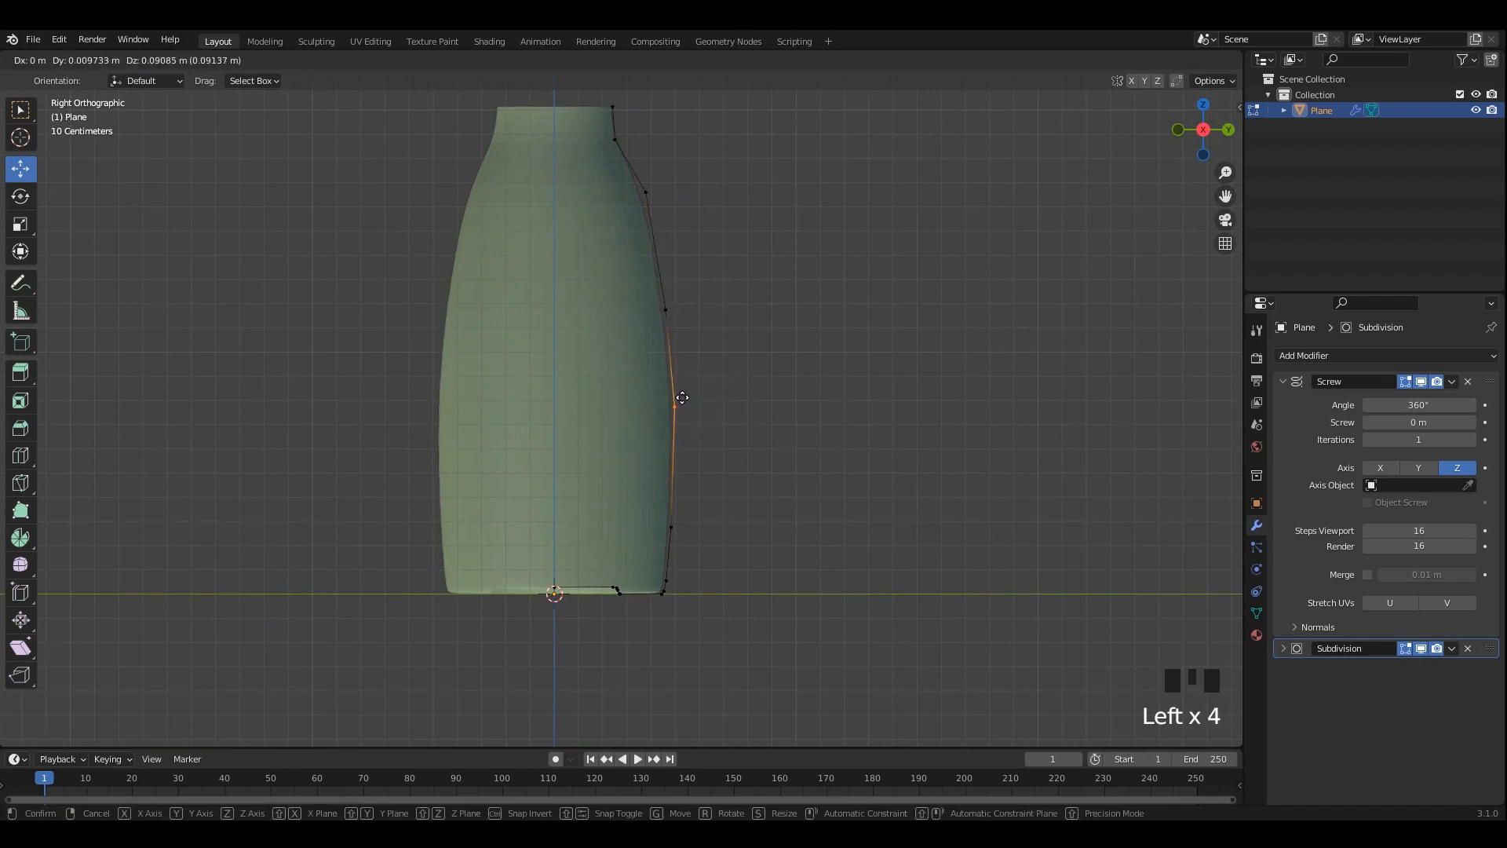
pyautogui.moveTo(681, 409); pyautogui.dragTo(681, 388)
pyautogui.moveTo(717, 285); pyautogui.dragTo(650, 339)
pyautogui.moveTo(675, 296); pyautogui.dragTo(675, 297)
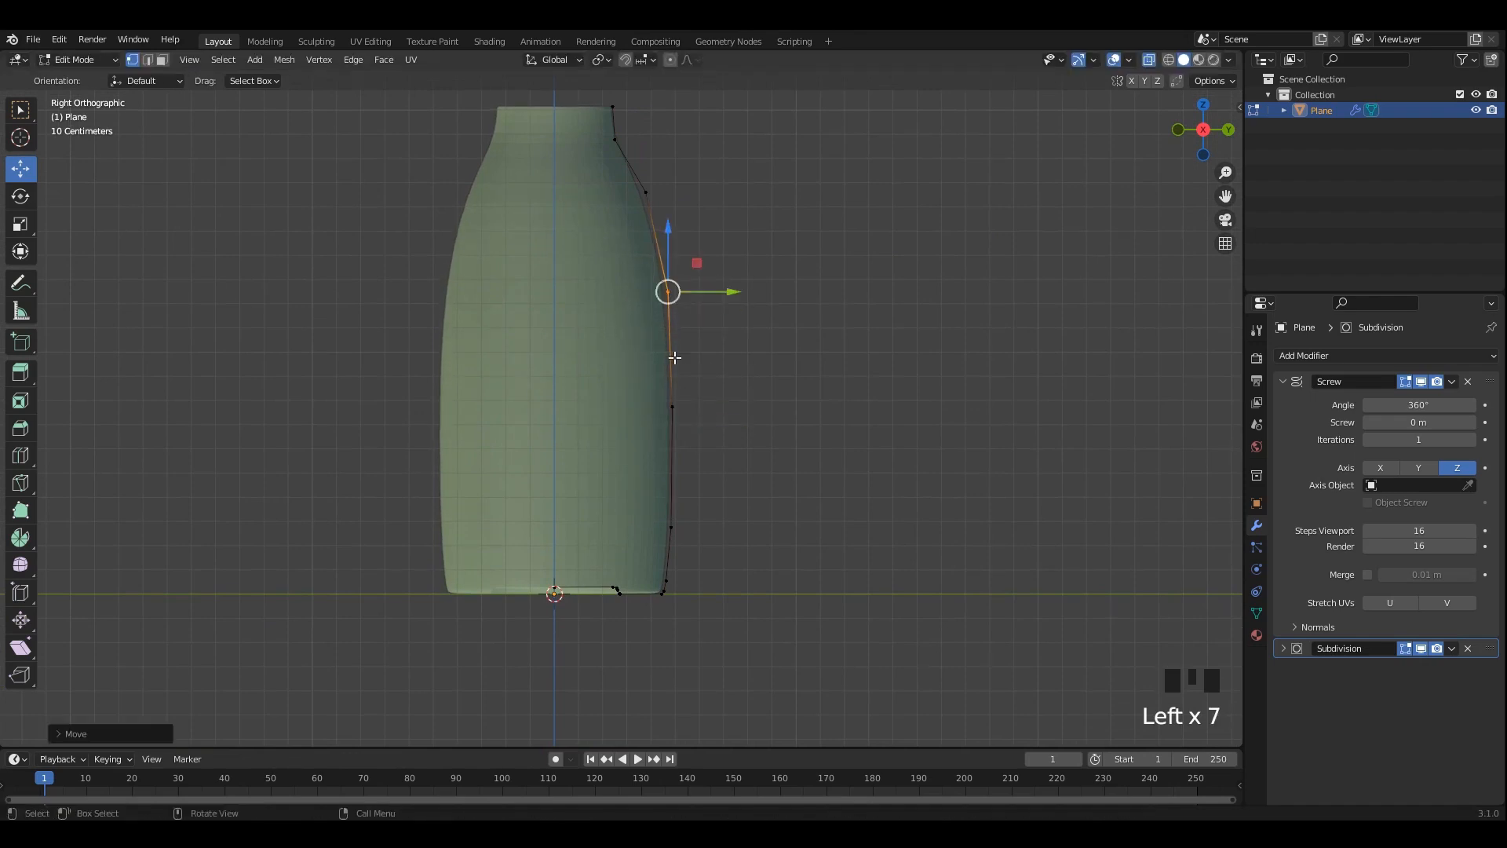
pyautogui.moveTo(685, 407); pyautogui.dragTo(687, 407)
# Scale the three side-wall vertices together along the Y axis to straighten the wall, return to solid object display and save.
pyautogui.keyDown('shift'); pyautogui.moveTo(682, 444); pyautogui.dragTo(669, 388, button='middle'); pyautogui.keyUp('shift')
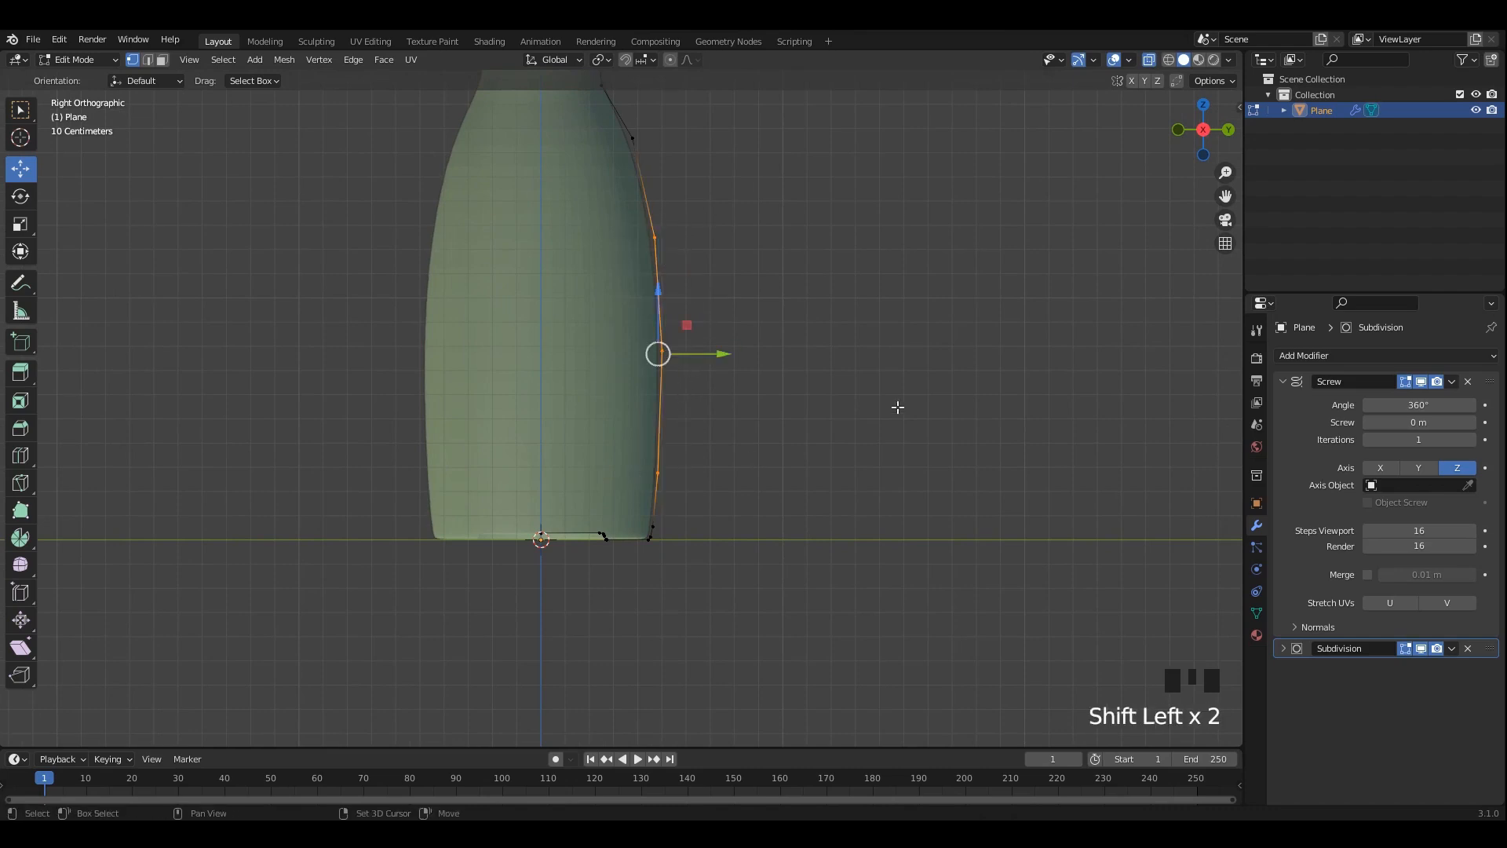
pyautogui.press('s')
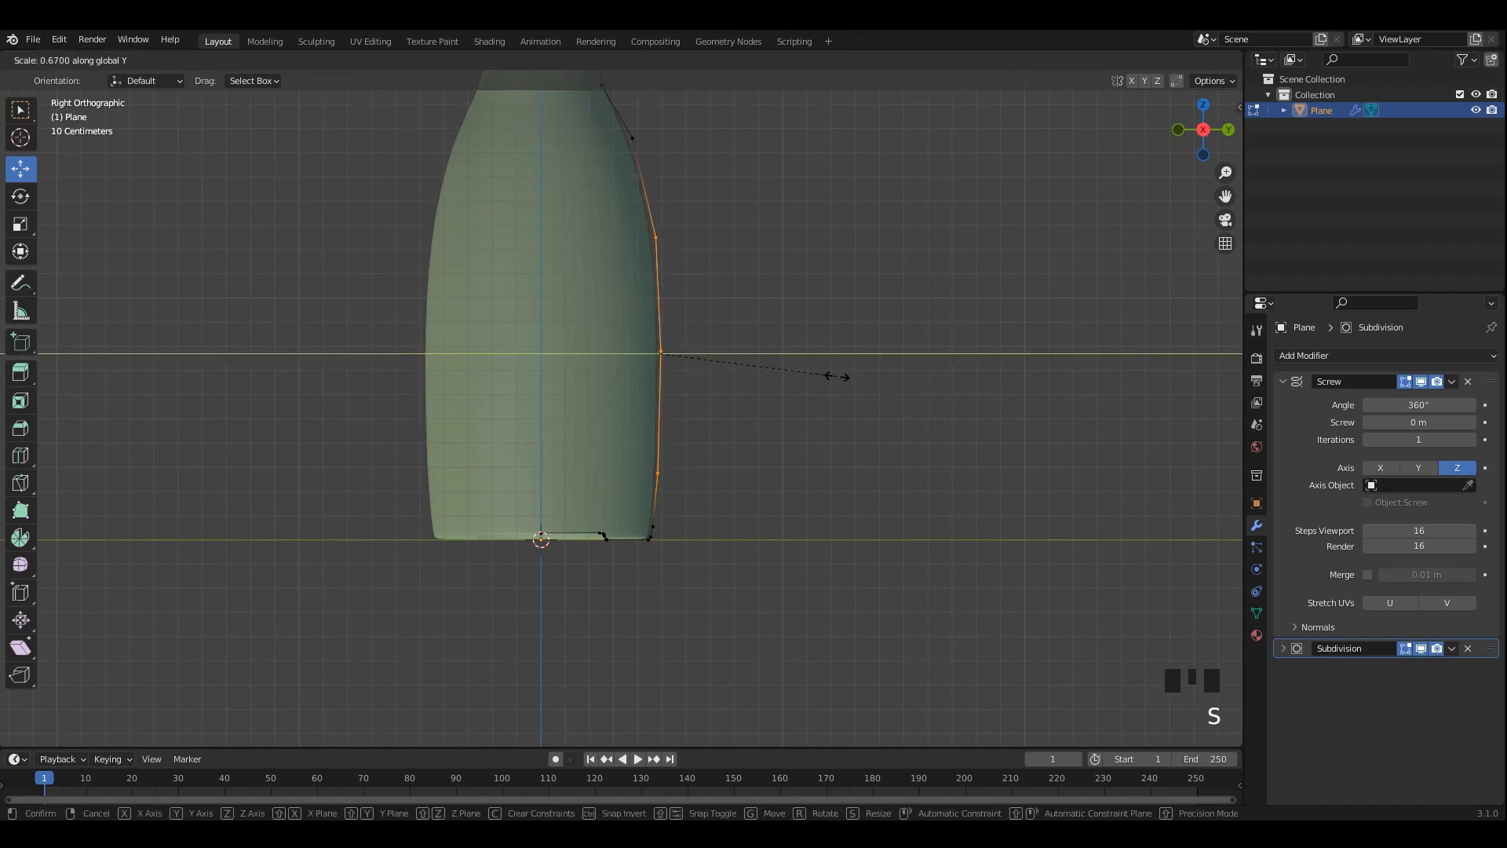
pyautogui.click(661, 360)
pyautogui.scroll(-3, 662, 361)
pyautogui.press('Tab')
pyautogui.click(681, 342)
pyautogui.hotkey('alt', 'z')
pyautogui.keyDown('shift'); pyautogui.moveTo(664, 360); pyautogui.dragTo(705, 453, button='middle'); pyautogui.keyUp('shift')
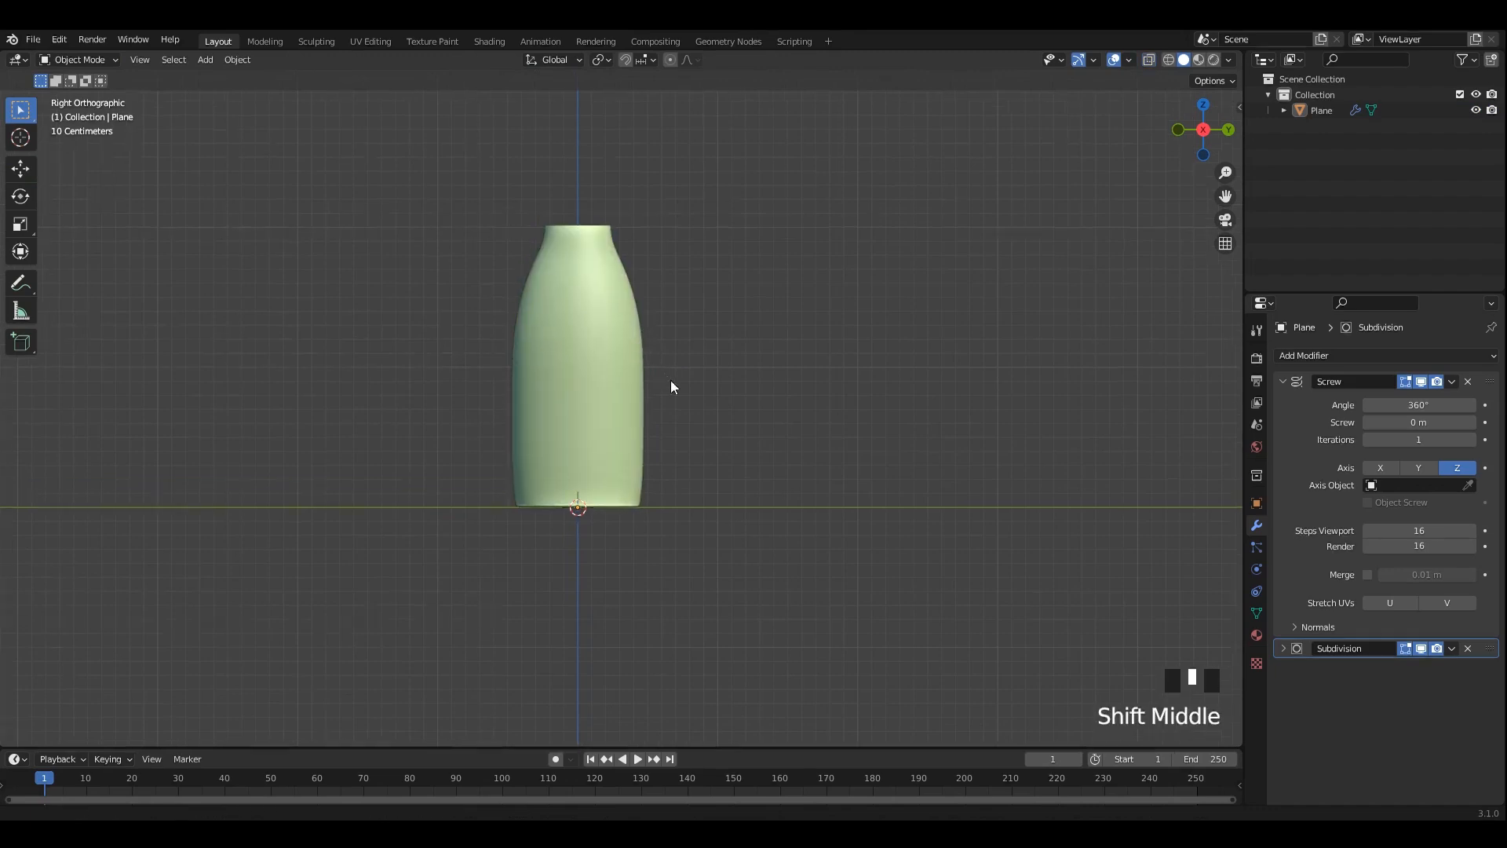
pyautogui.scroll(2, 683, 393)
pyautogui.hotkey('ctrl', 's')
# Lower the neck's top vertex to just above the neck's base vertex, and undo the last change.
pyautogui.press('Tab')
pyautogui.scroll(3, 661, 330)
pyautogui.keyDown('shift'); pyautogui.moveTo(777, 216); pyautogui.dragTo(725, 339, button='middle'); pyautogui.keyUp('shift')
pyautogui.hotkey('alt', 'z')
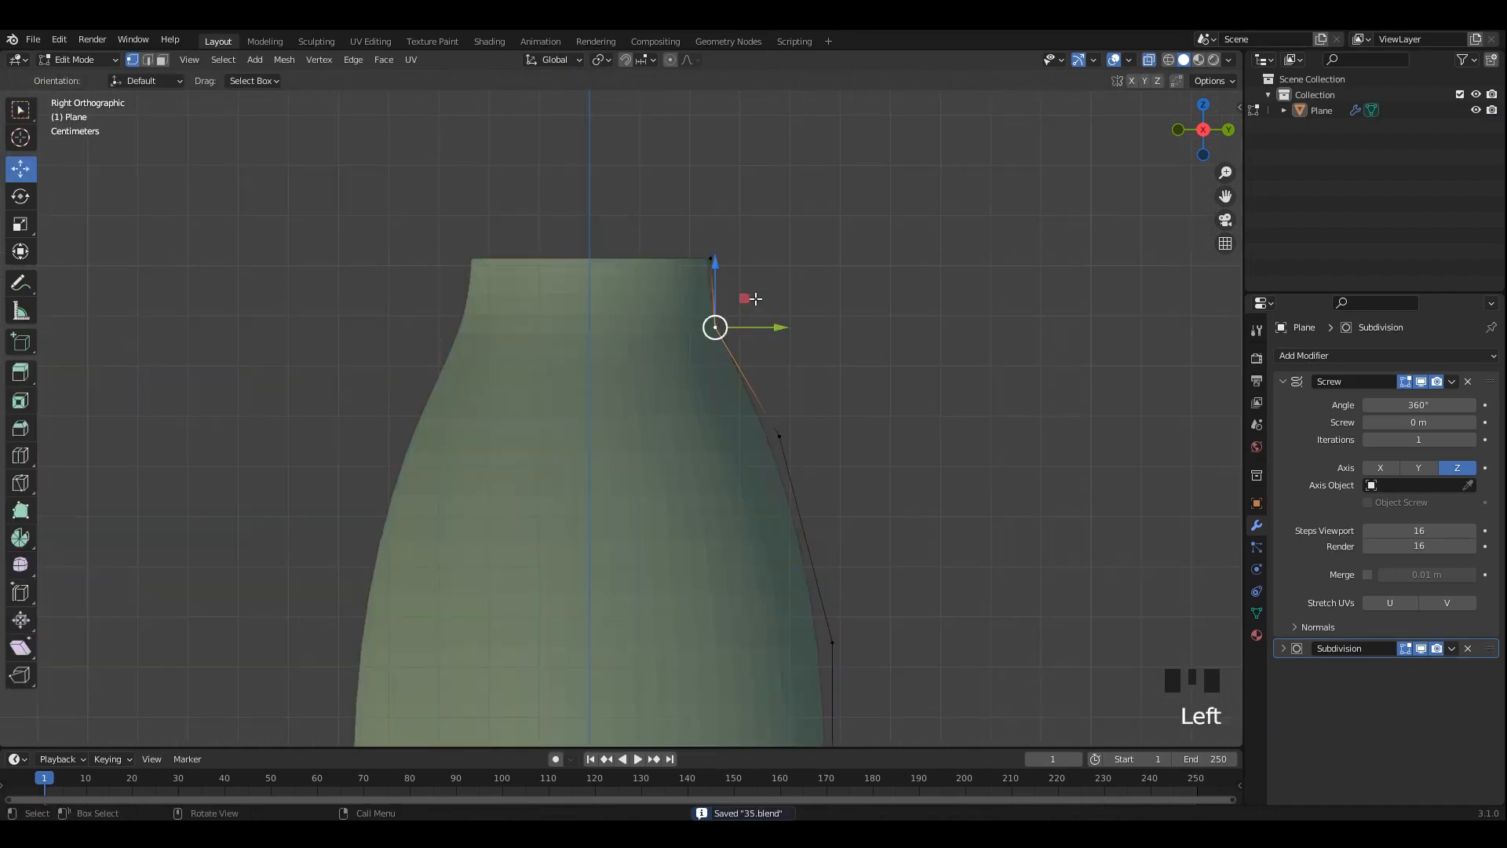
pyautogui.scroll(4, 755, 299)
pyautogui.hotkey('ctrl', 's')
pyautogui.moveTo(683, 168); pyautogui.dragTo(686, 284)
pyautogui.scroll(2, 757, 333)
pyautogui.hotkey('ctrl', 'z')
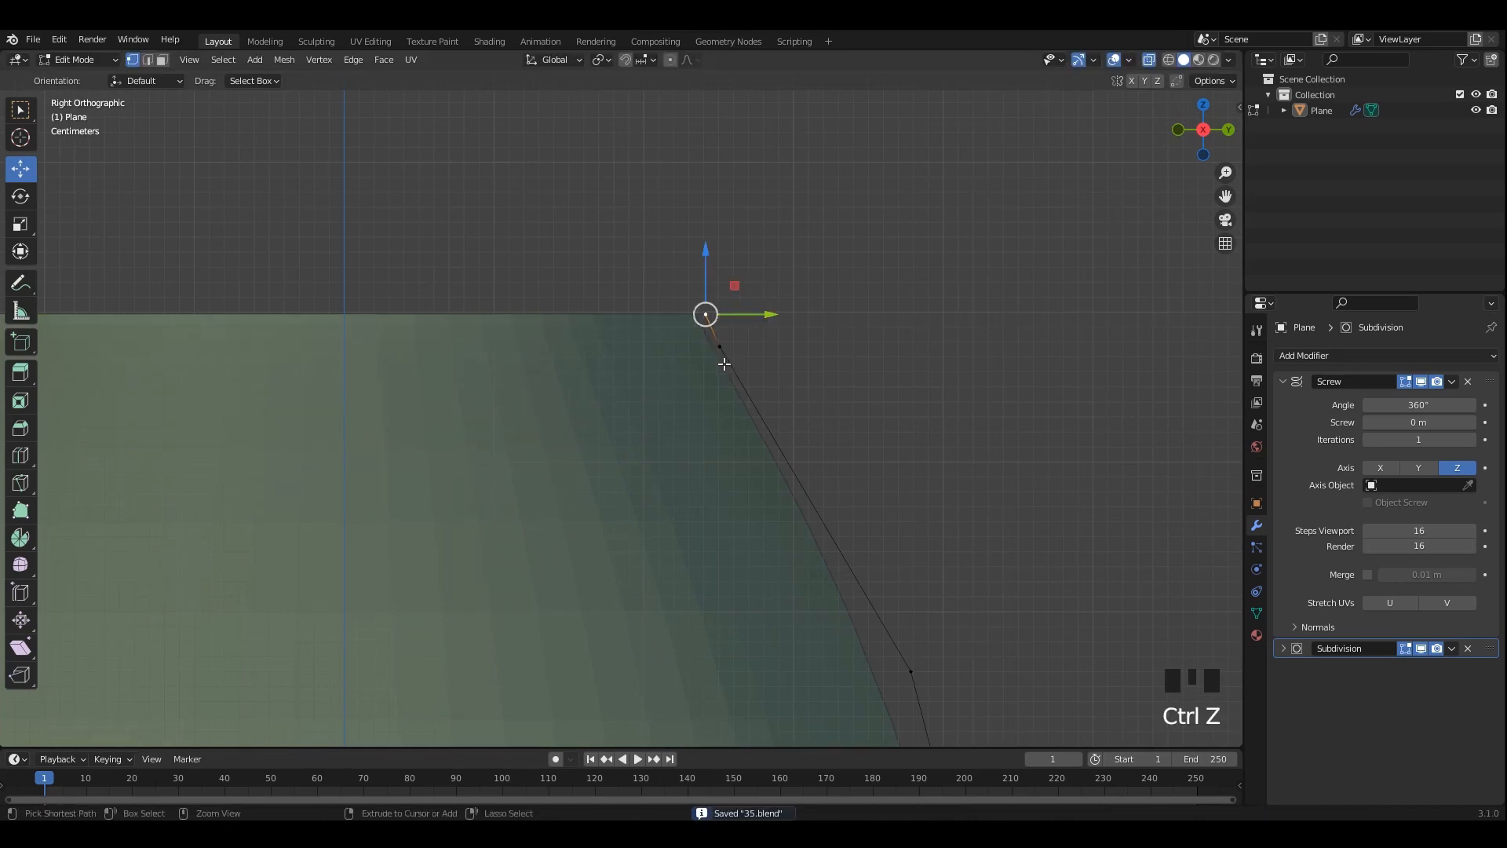
# Move the neck's top vertex slightly inward and up, and extrude it upward about 0.24 m to form the neck.
pyautogui.scroll(-9, 723, 346)
pyautogui.scroll(3, 652, 393)
pyautogui.scroll(4, 675, 345)
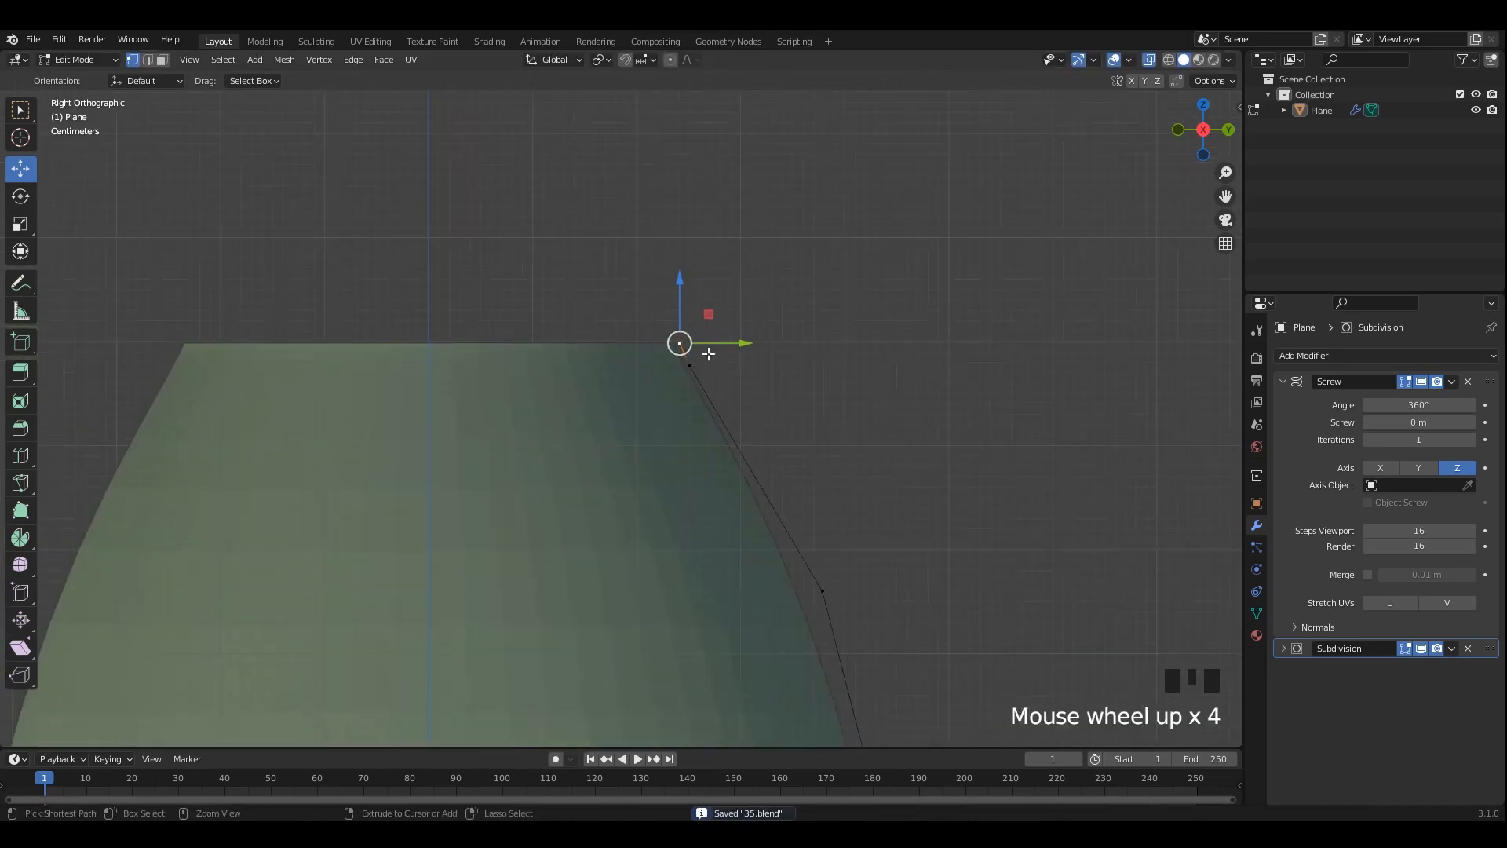
pyautogui.scroll(2, 687, 385)
pyautogui.moveTo(687, 430); pyautogui.dragTo(663, 361)
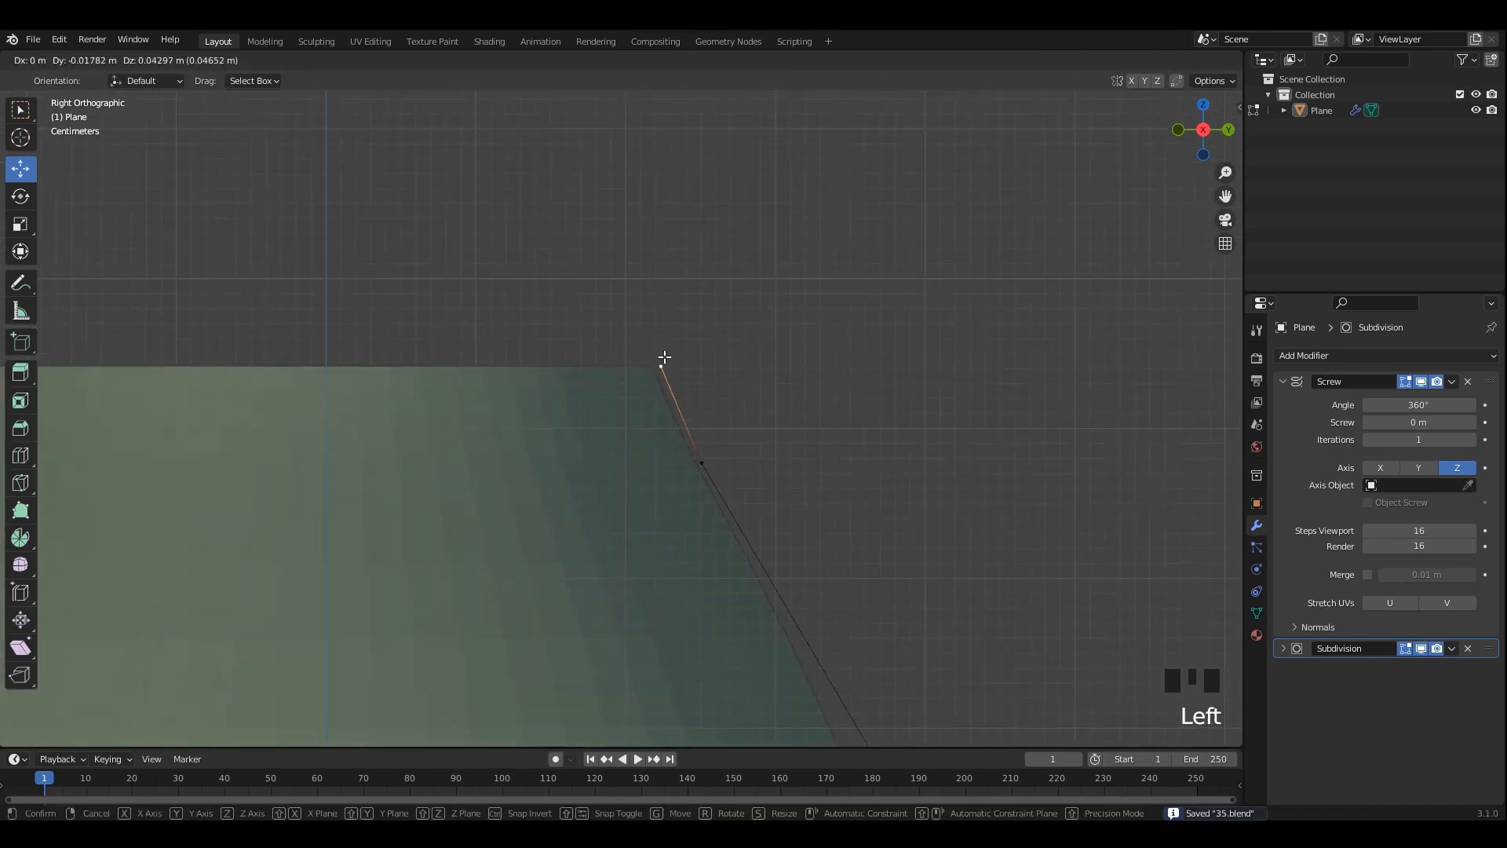
pyautogui.scroll(-2, 664, 376)
pyautogui.press('e')
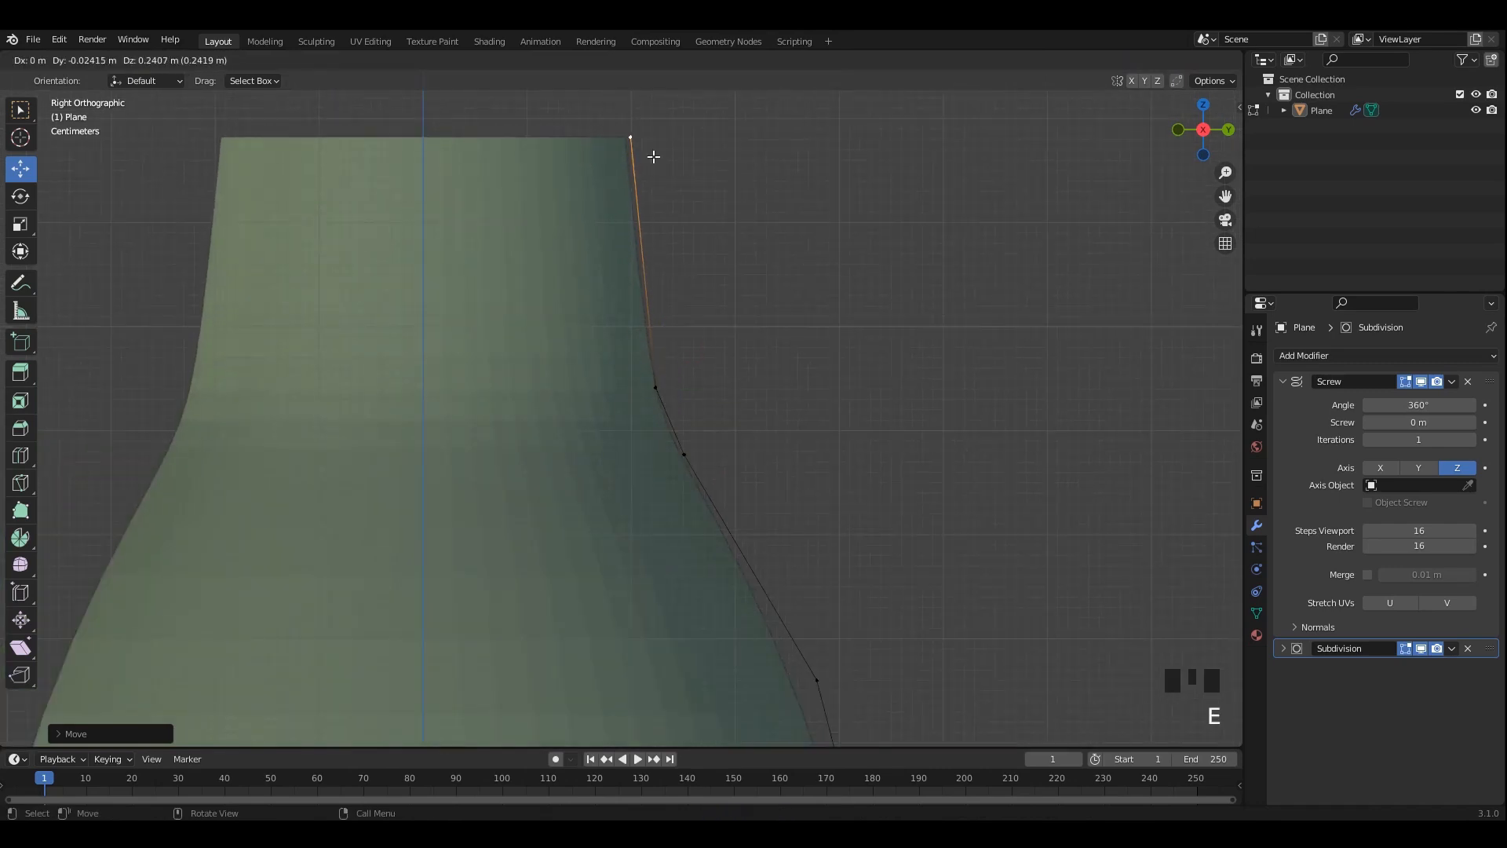
# Scale the two neck vertices along the Y axis to straighten the neck wall, and save the file.
pyautogui.press('s')
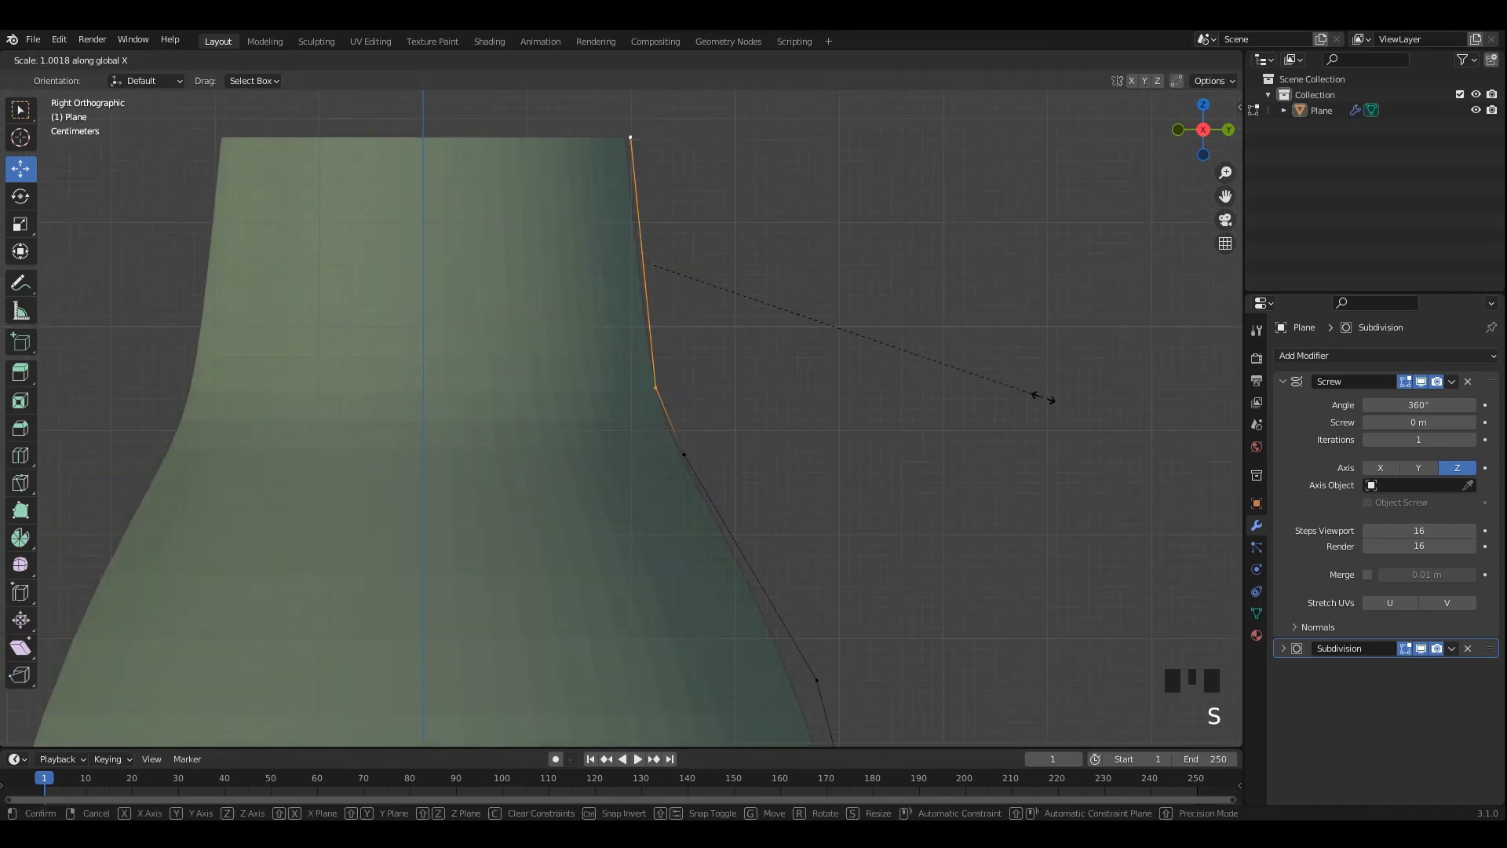
pyautogui.click(697, 359)
pyautogui.scroll(-9, 683, 356)
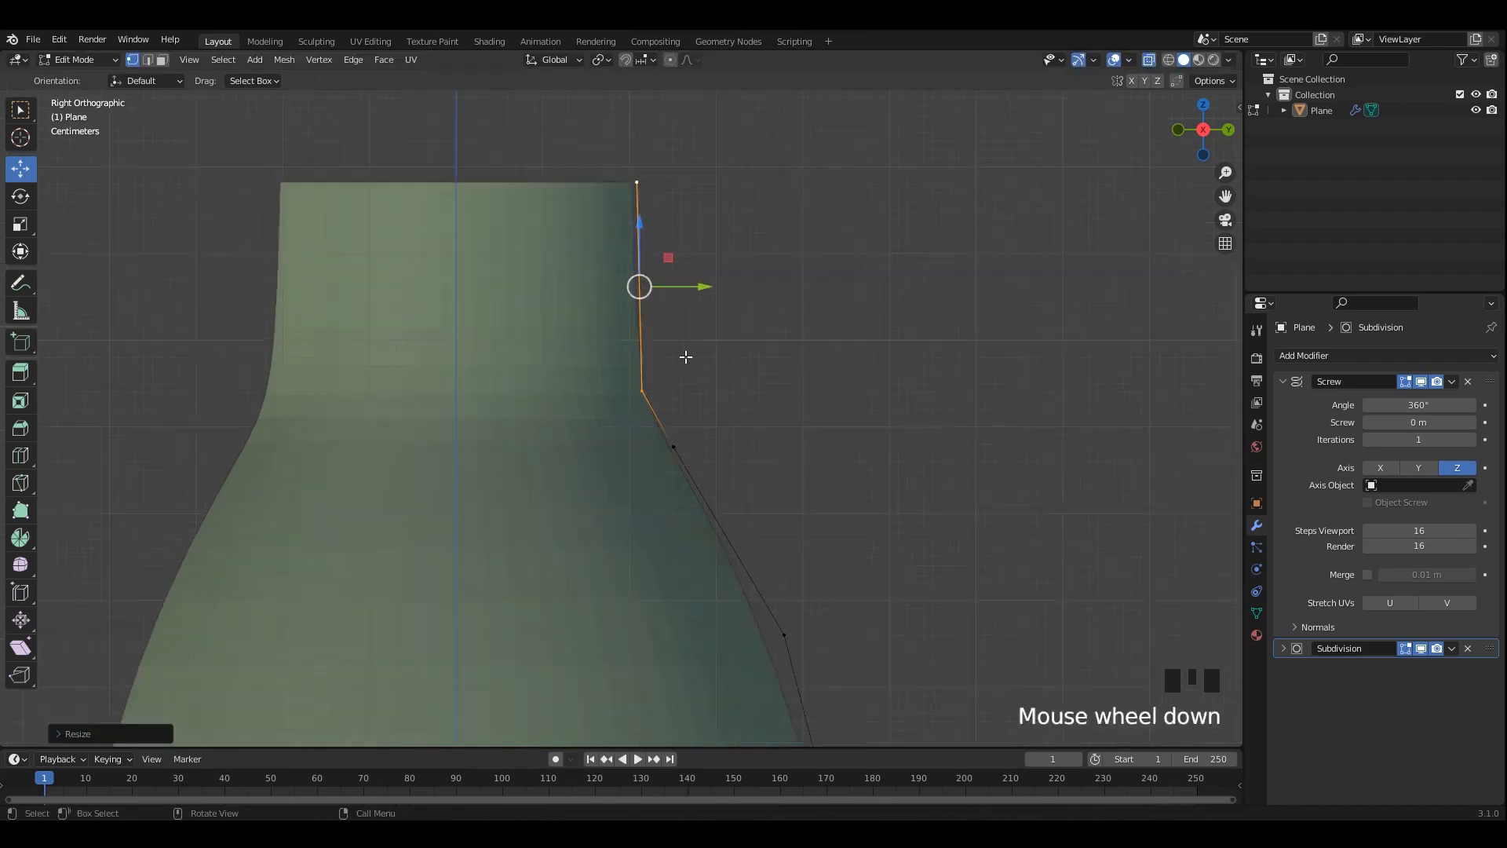
pyautogui.press('Tab')
pyautogui.click(682, 413)
pyautogui.scroll(4, 644, 424)
pyautogui.hotkey('ctrl', 's')
pyautogui.press('Tab')
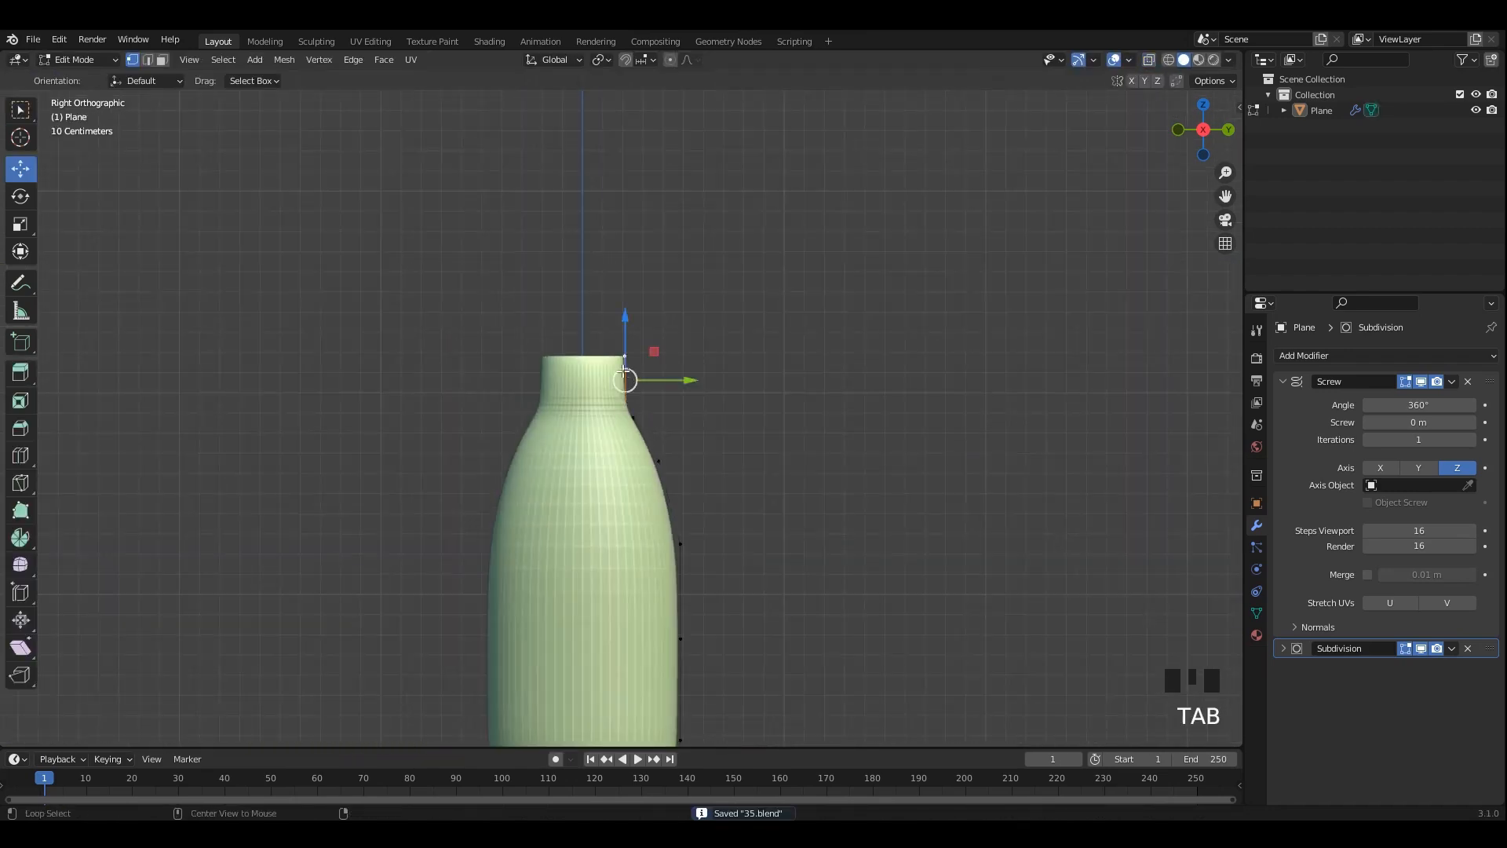
# Raise the two neck vertices together along the Z axis with X-ray display on.
pyautogui.hotkey('alt', 'z')
pyautogui.scroll(5, 628, 400)
pyautogui.keyDown('shift'); pyautogui.moveTo(618, 385); pyautogui.dragTo(629, 506, button='middle'); pyautogui.keyUp('shift')
pyautogui.scroll(3, 632, 503)
pyautogui.click(664, 370)
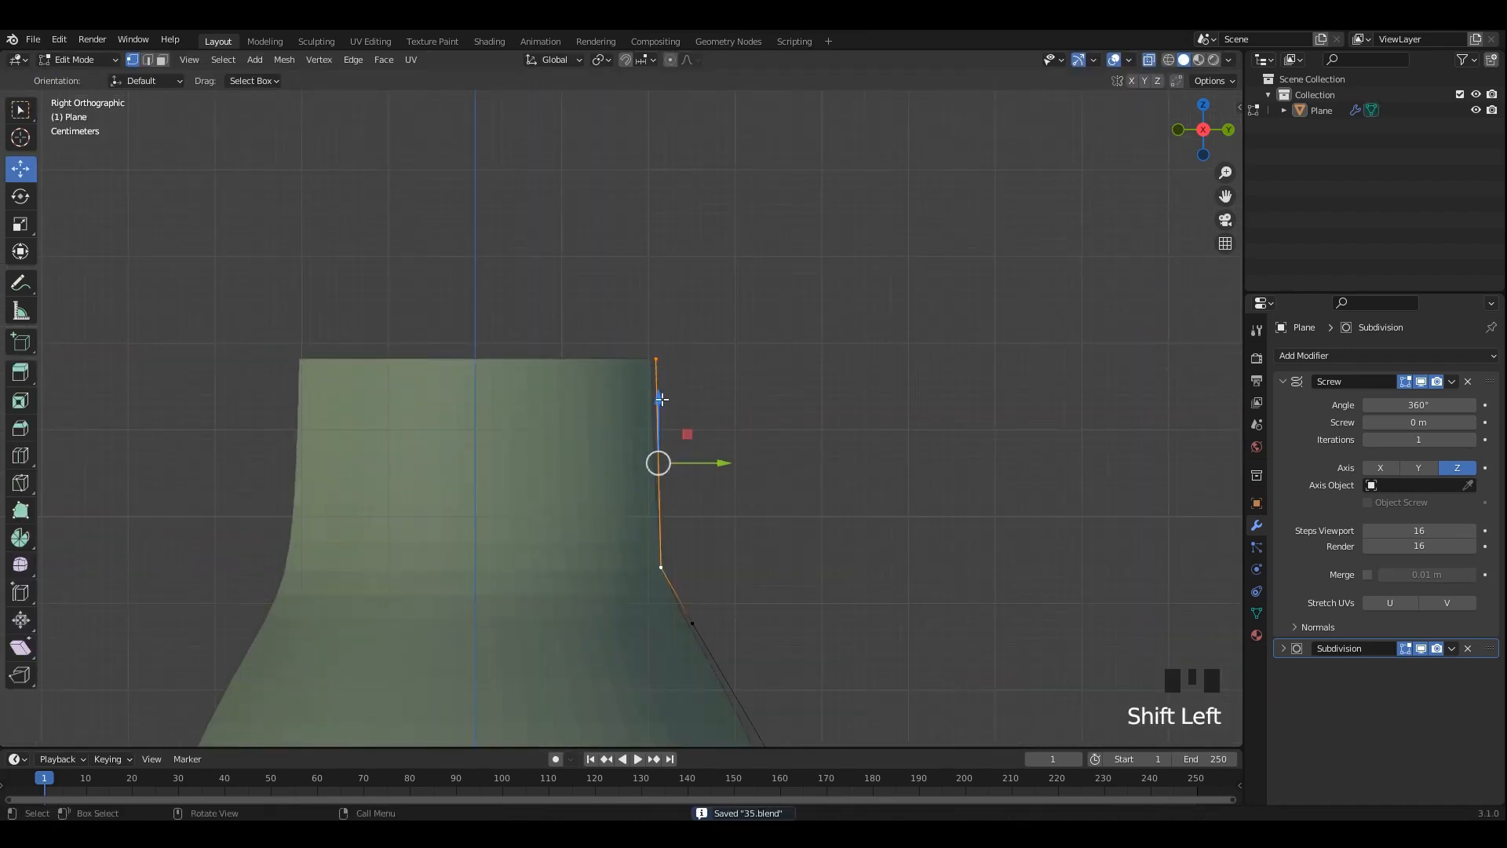
pyautogui.moveTo(662, 399); pyautogui.dragTo(663, 351)
# Scale the two neck vertices closer together along the Z axis to shorten the neck wall.
pyautogui.moveTo(694, 244); pyautogui.dragTo(610, 318)
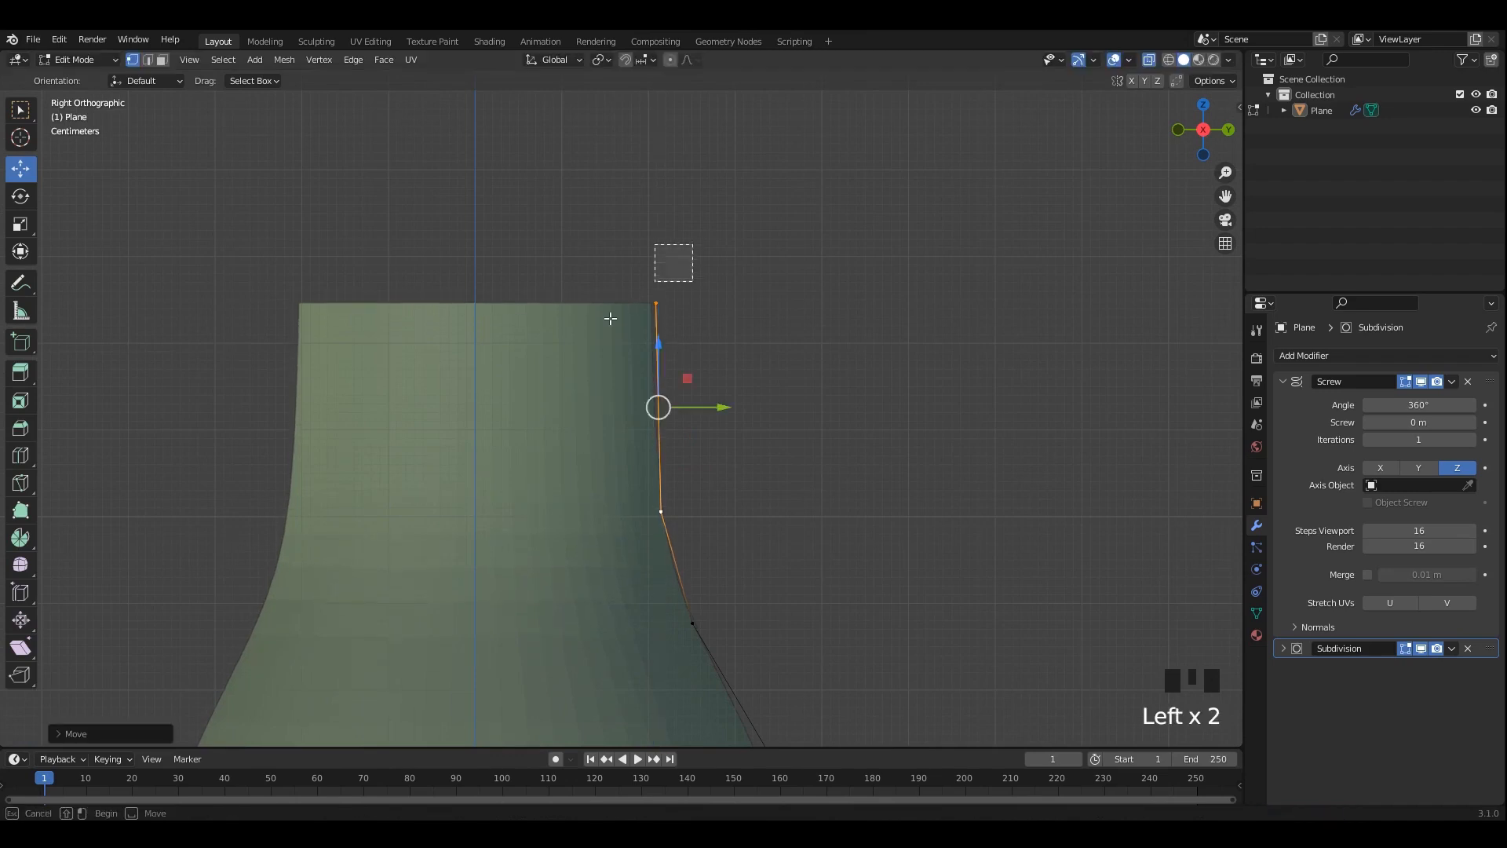
pyautogui.scroll(2, 686, 364)
pyautogui.press('s')
pyautogui.press('z')
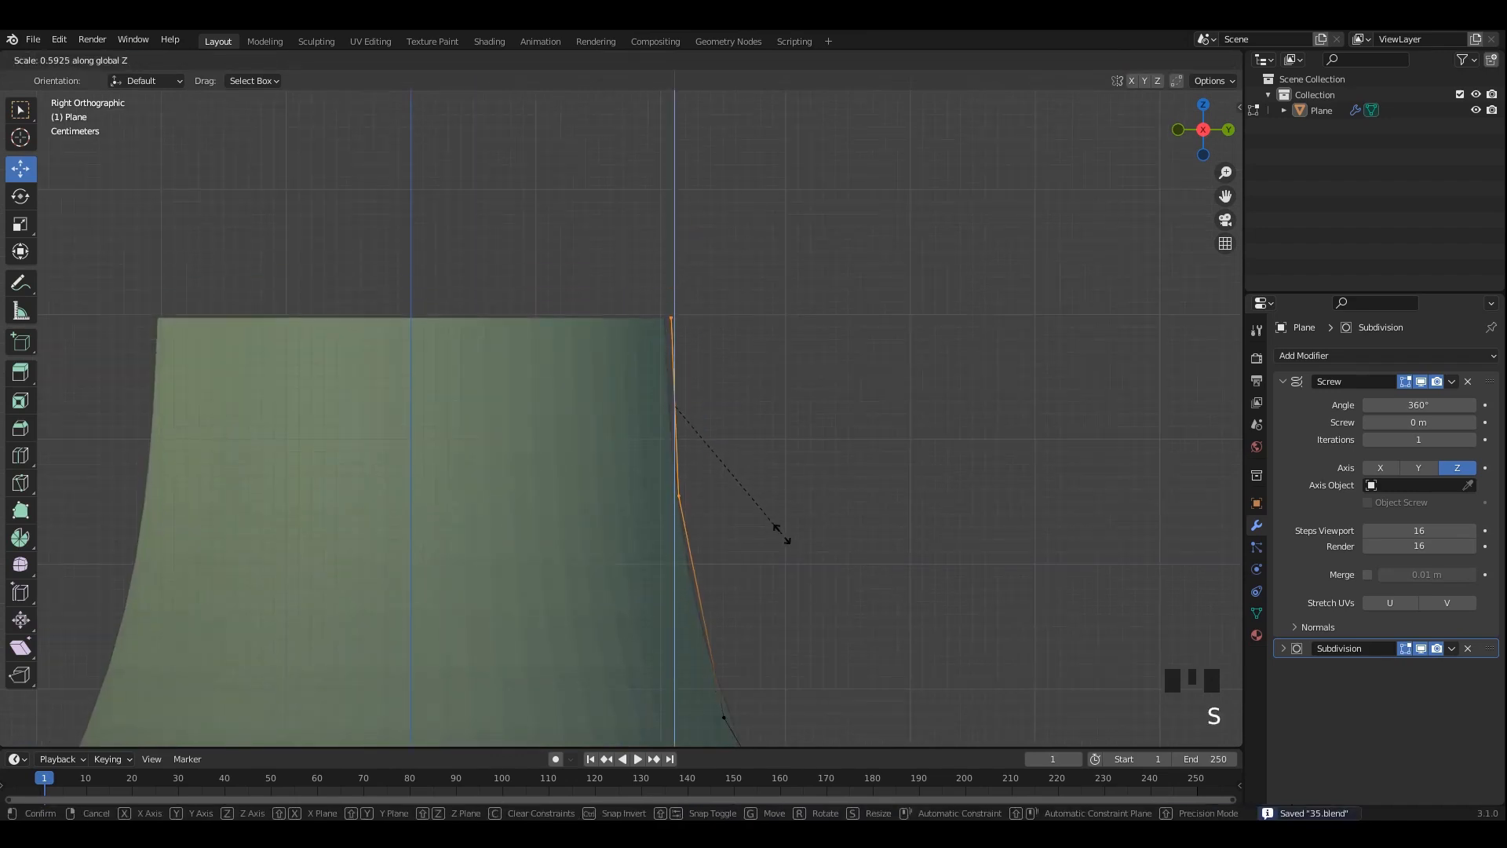
pyautogui.click(805, 562)
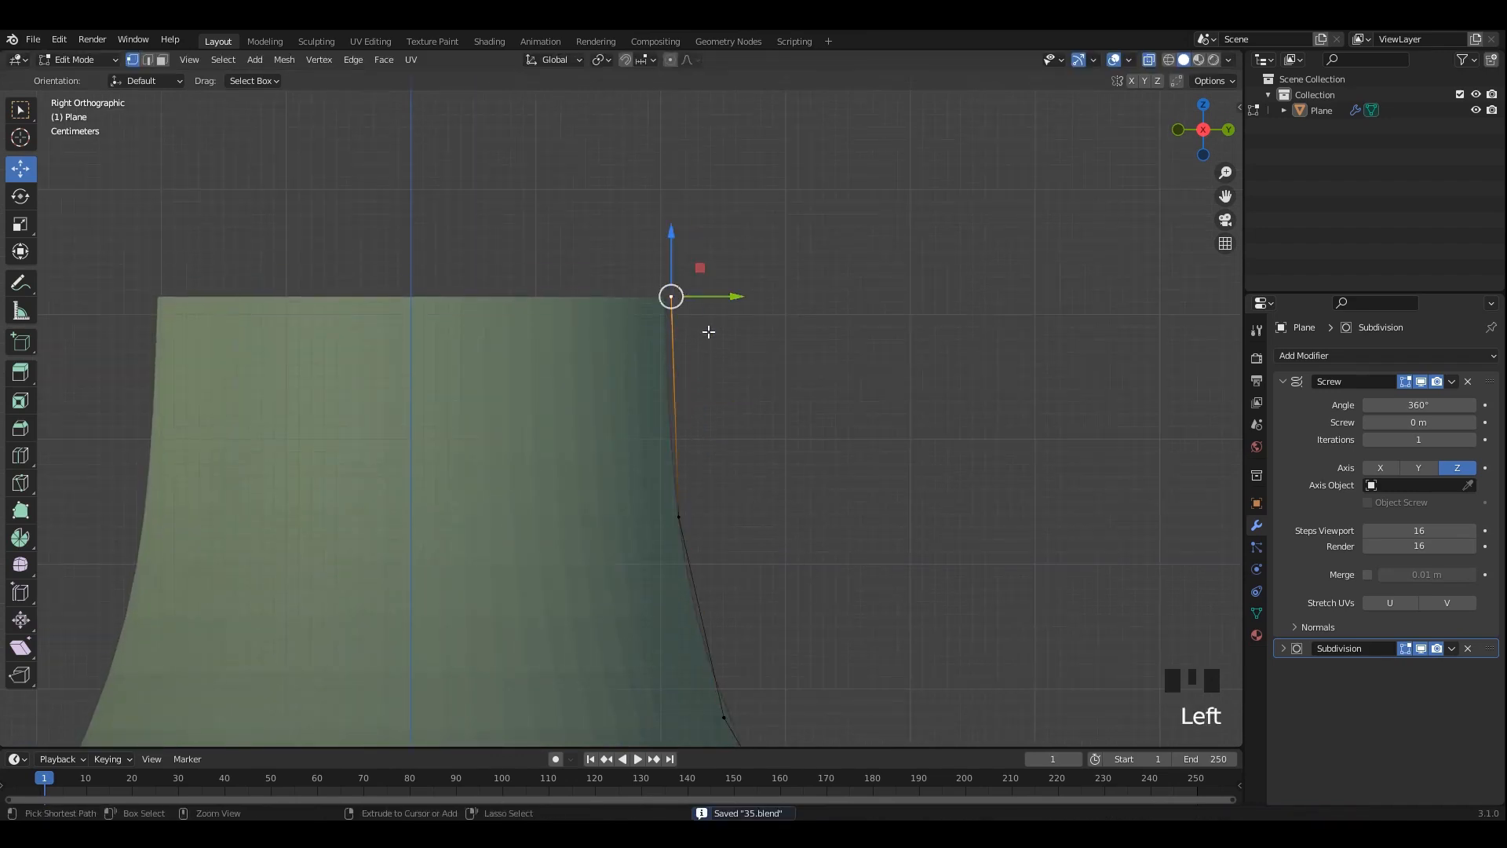
# Extrude the neck's top vertex and raise the new vertex along the Z axis.
pyautogui.keyDown('shift'); pyautogui.moveTo(697, 299); pyautogui.dragTo(687, 362, button='middle'); pyautogui.keyUp('shift')
pyautogui.press('e')
pyautogui.rightClick(685, 251)
pyautogui.moveTo(661, 312); pyautogui.dragTo(675, 203)
# Extrude a small chamfered corner at the neck's top and continue the profile horizontally inward as the rim.
pyautogui.scroll(6, 721, 201)
pyautogui.press('e')
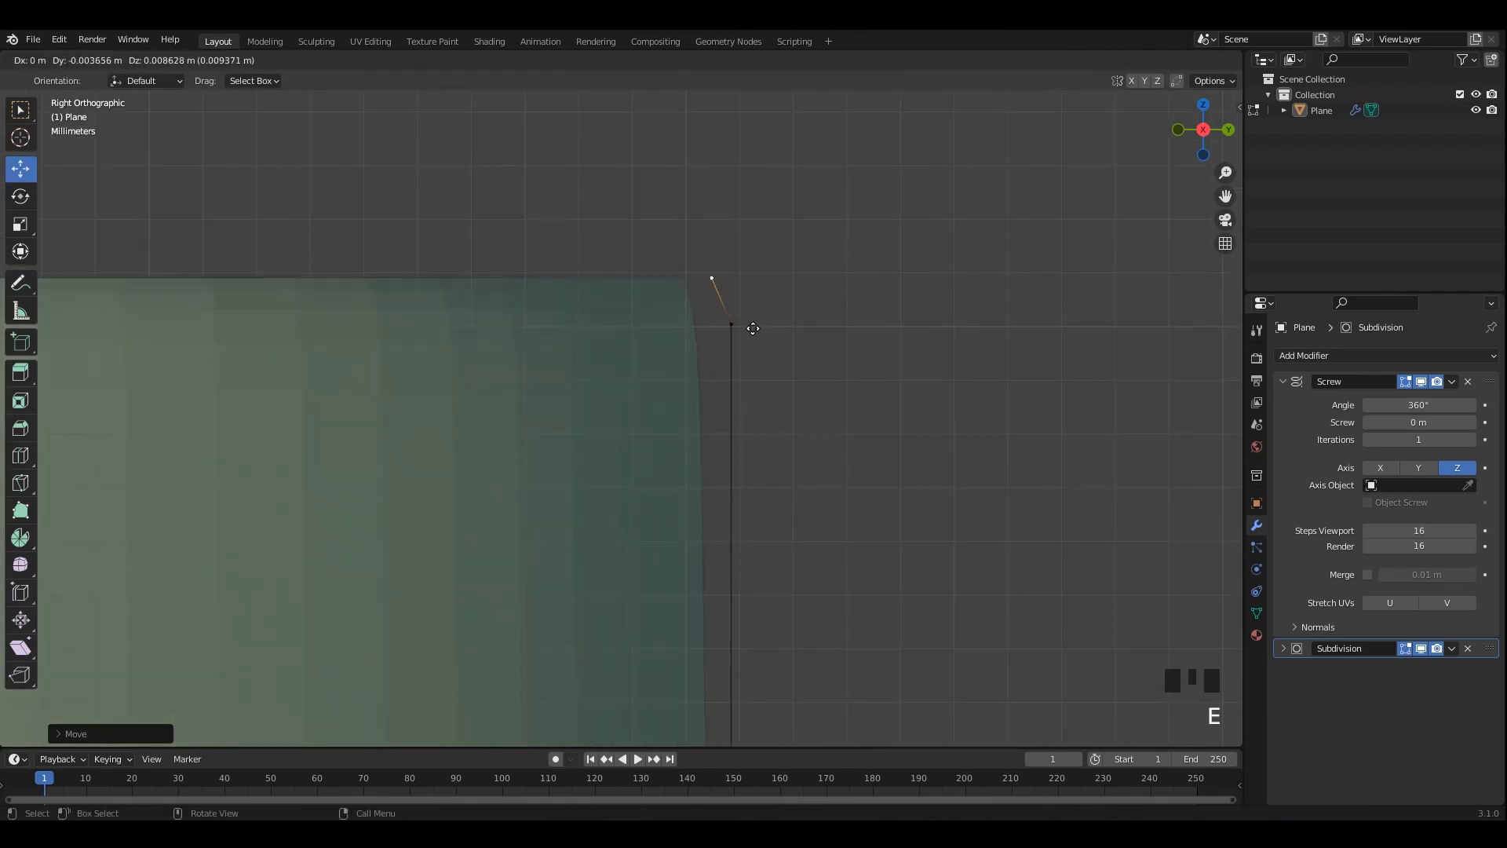
pyautogui.rightClick(774, 361)
pyautogui.moveTo(733, 279); pyautogui.dragTo(609, 314)
pyautogui.press('e')
pyautogui.rightClick(752, 313)
# Extrude the rim's inner edge downward in two segments and shift its inner top corner vertex outward as a chamfer.
pyautogui.keyDown('shift'); pyautogui.moveTo(594, 355); pyautogui.dragTo(719, 280, button='middle'); pyautogui.keyUp('shift')
pyautogui.press('e')
pyautogui.rightClick(716, 286)
pyautogui.moveTo(680, 186); pyautogui.dragTo(683, 262)
pyautogui.moveTo(682, 193); pyautogui.dragTo(682, 286)
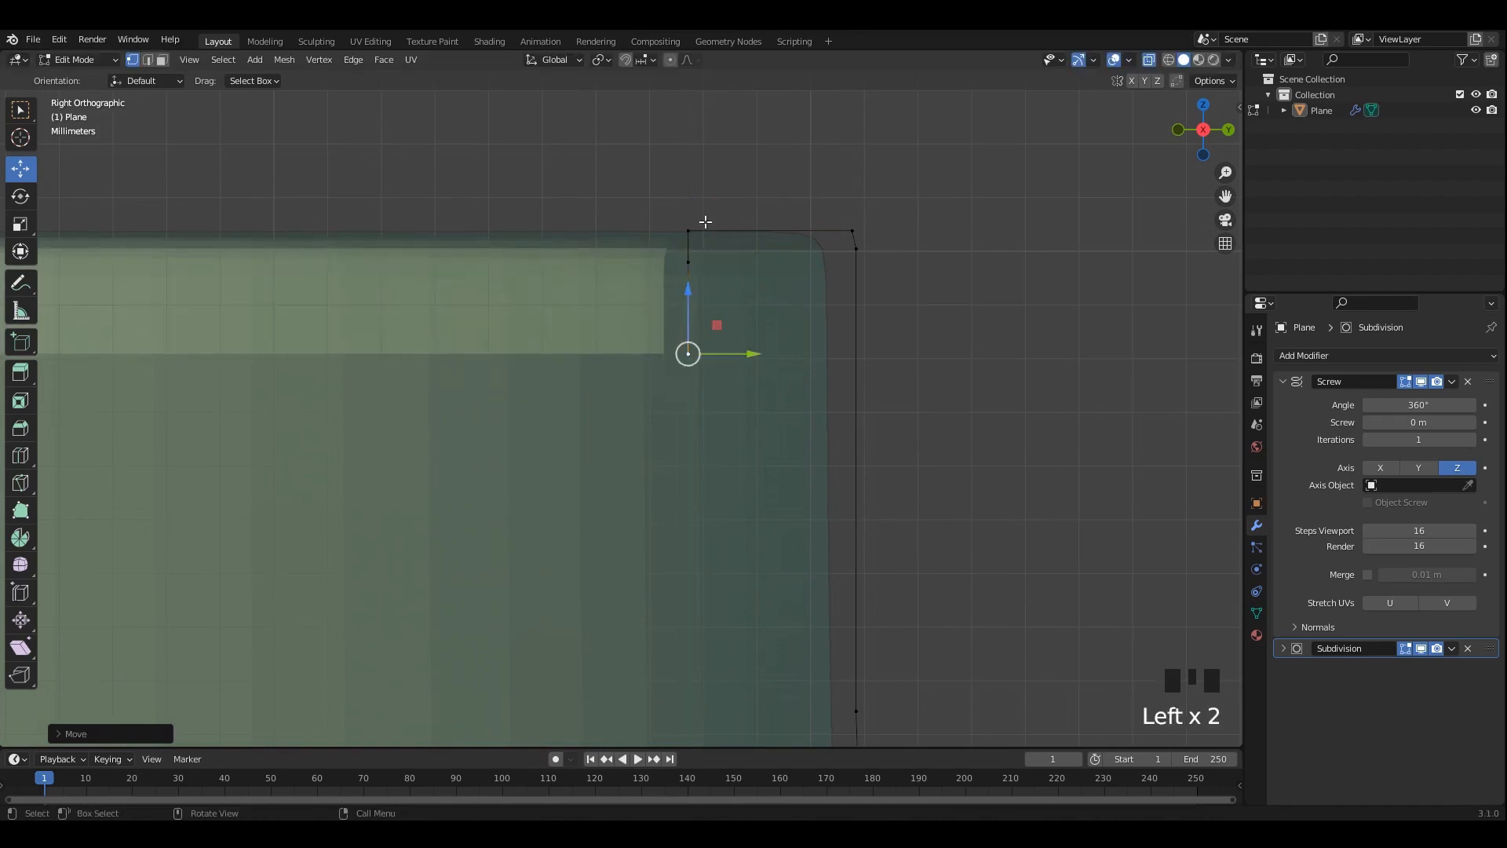
pyautogui.moveTo(747, 243); pyautogui.dragTo(746, 236)
# Review the finished rim and the whole bottle in solid object display, and save the file.
pyautogui.scroll(-5, 760, 276)
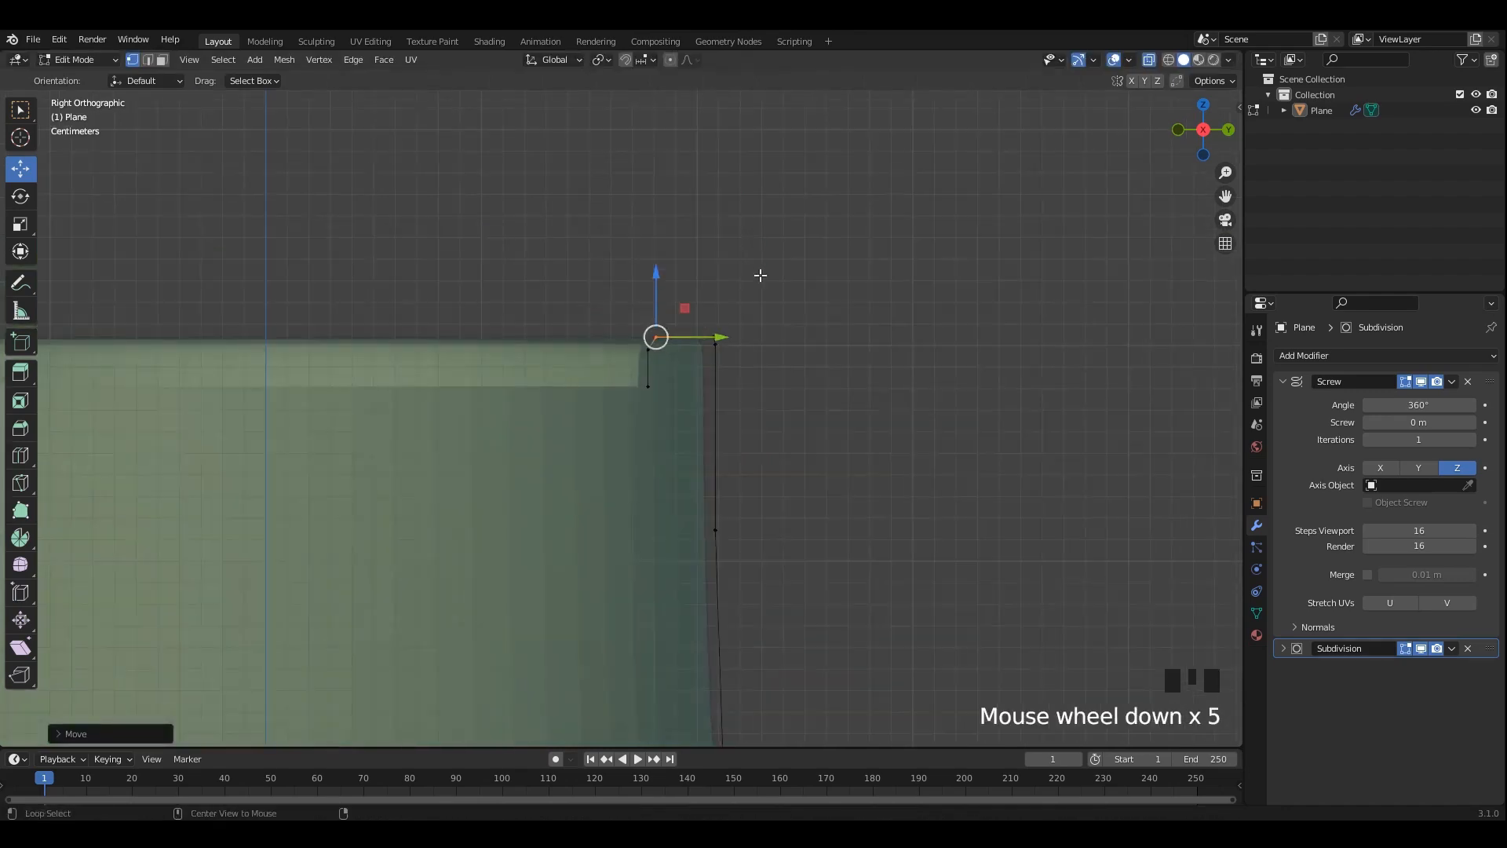
pyautogui.press('Tab')
pyautogui.press('Tab')
pyautogui.scroll(2, 701, 381)
pyautogui.keyDown('shift'); pyautogui.scroll(1, 701, 381); pyautogui.keyUp('shift')
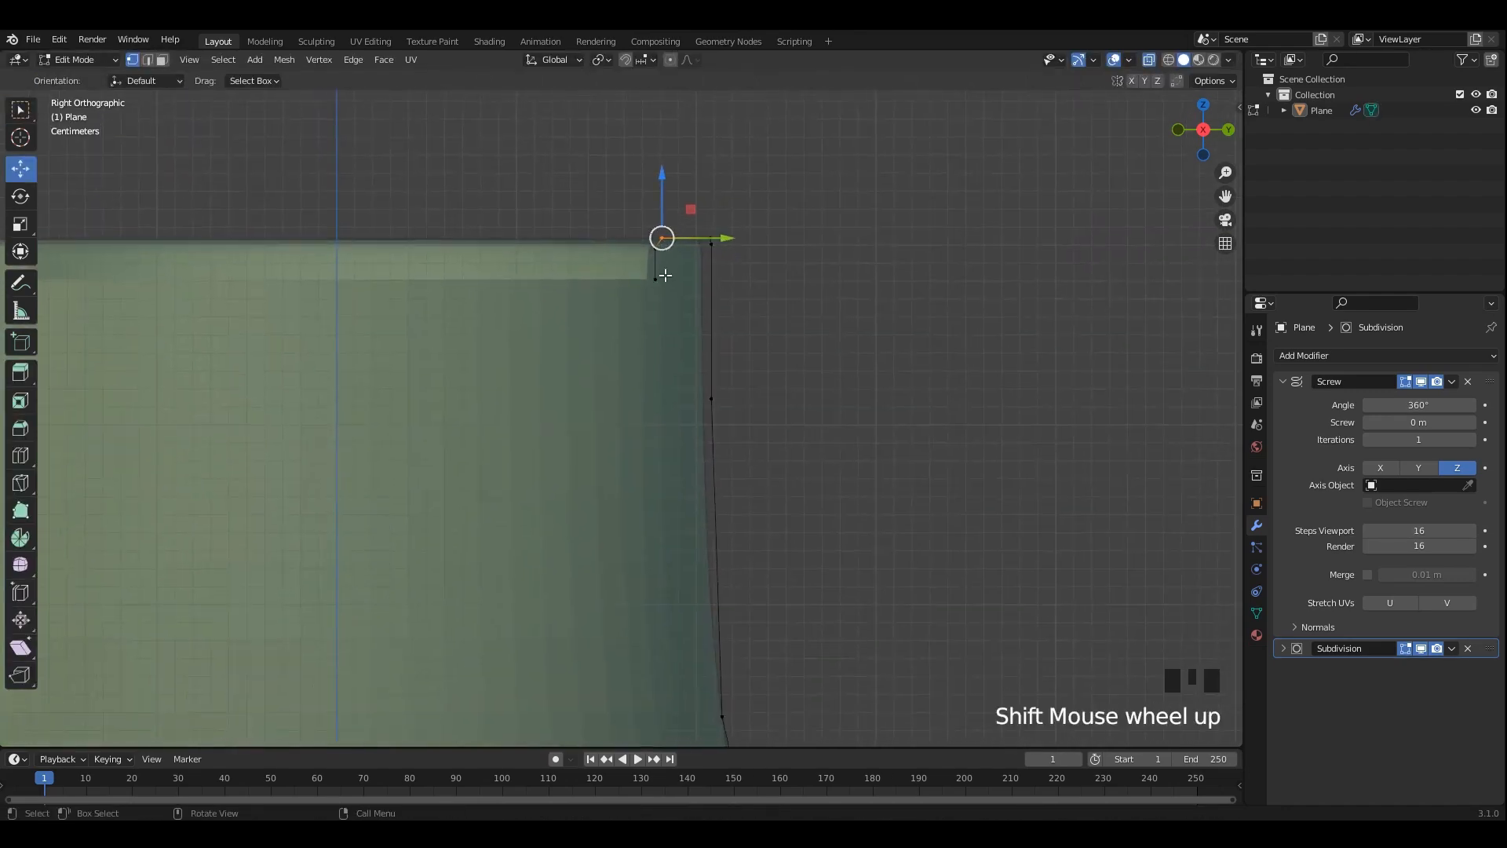
pyautogui.scroll(-6, 710, 296)
pyautogui.press('Tab')
pyautogui.scroll(-4, 683, 319)
pyautogui.hotkey('alt', 'z')
pyautogui.keyDown('shift'); pyautogui.moveTo(654, 413); pyautogui.dragTo(611, 114, button='middle'); pyautogui.keyUp('shift')
pyautogui.scroll(-4, 653, 314)
pyautogui.scroll(3, 649, 336)
pyautogui.hotkey('ctrl', 's')
# Raise the vertex at the top of the side wall below the shoulder, undoing the last change.
pyautogui.press('Tab')
pyautogui.click(679, 417)
pyautogui.hotkey('alt', 'z')
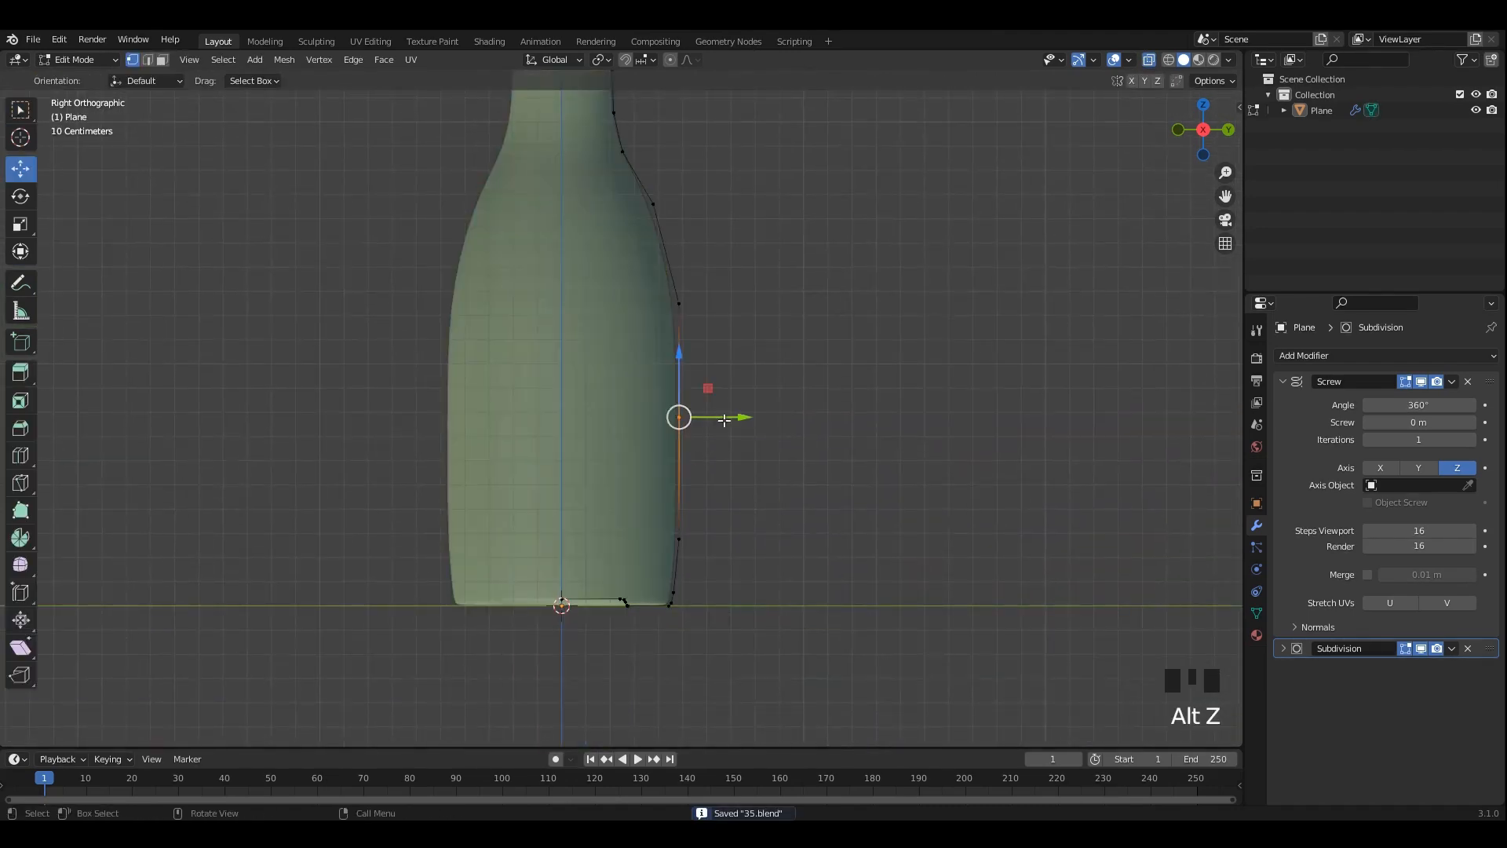
pyautogui.scroll(1, 673, 334)
pyautogui.keyDown('shift'); pyautogui.moveTo(672, 334); pyautogui.dragTo(664, 482, button='middle'); pyautogui.keyUp('shift')
pyautogui.moveTo(672, 305); pyautogui.dragTo(631, 353)
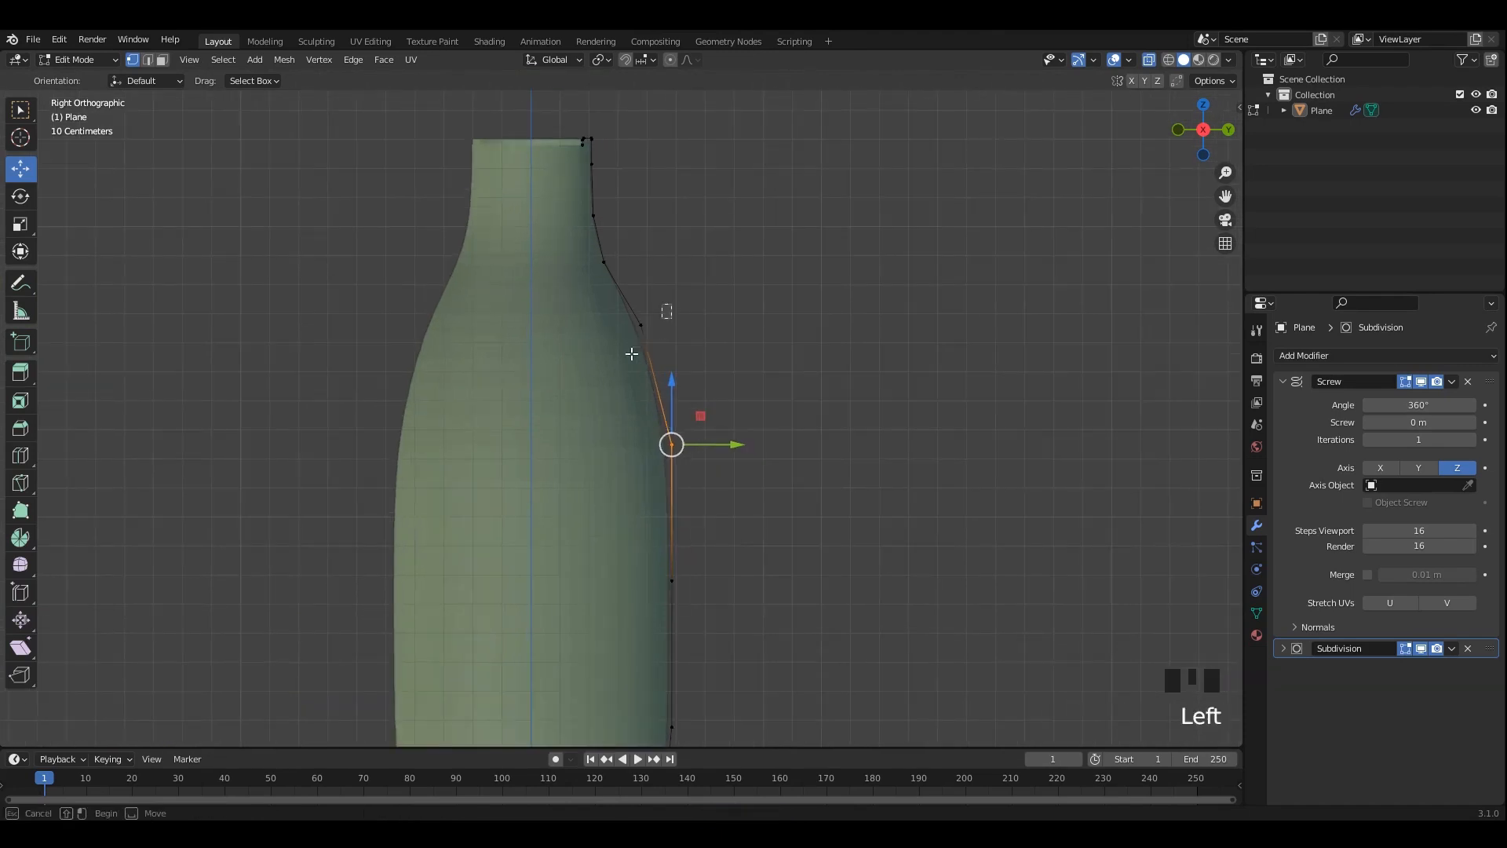
pyautogui.moveTo(658, 443); pyautogui.dragTo(673, 358)
pyautogui.hotkey('ctrl', 'z')
# Save the file and nudge the mid-shoulder vertex slightly outward and up.
pyautogui.click(641, 325)
pyautogui.scroll(3, 605, 337)
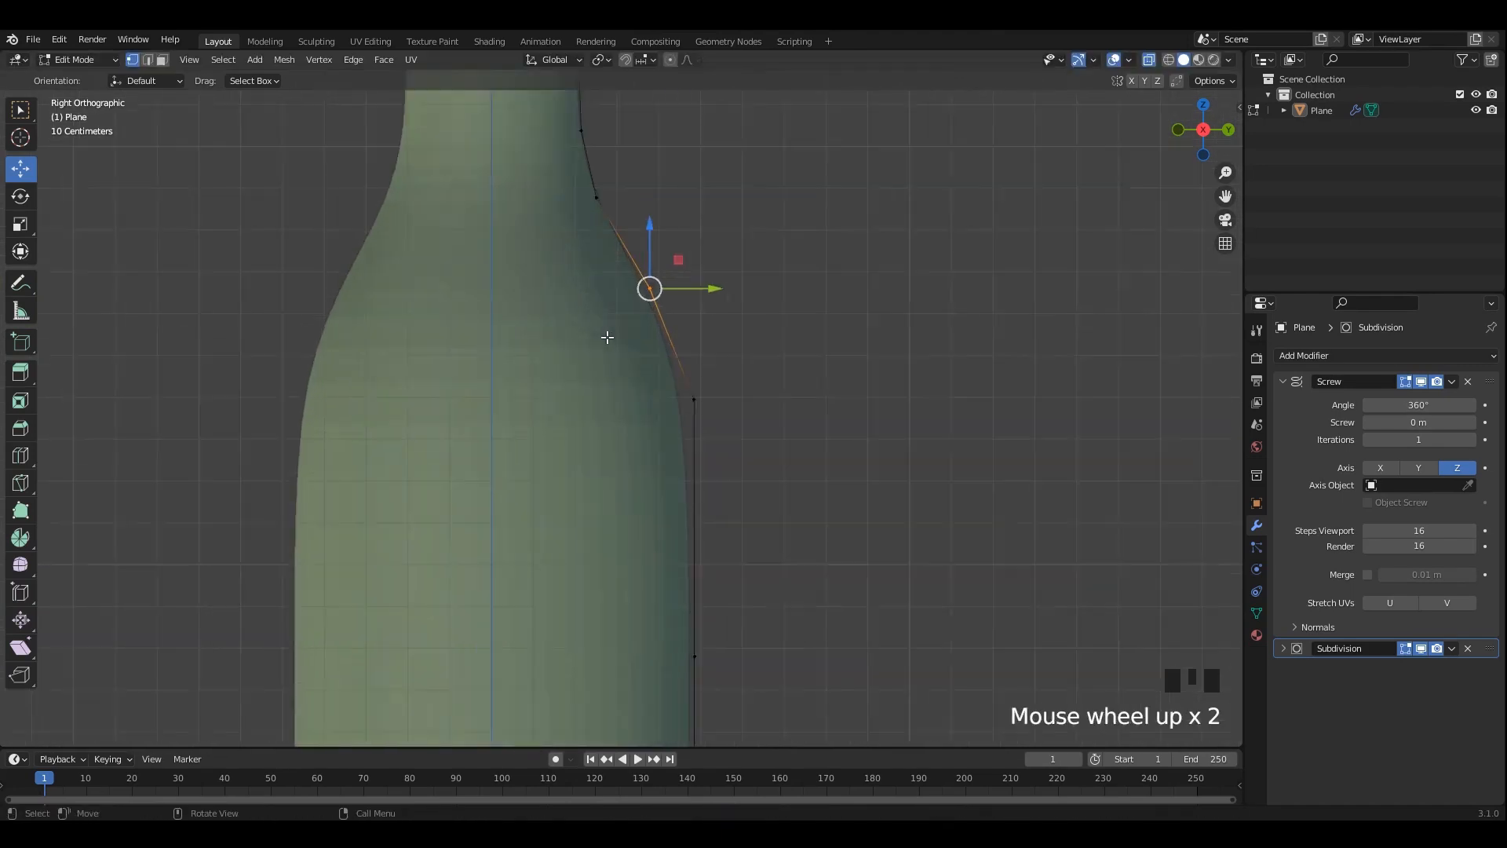
pyautogui.hotkey('ctrl', 's')
pyautogui.keyDown('shift'); pyautogui.moveTo(605, 337); pyautogui.dragTo(581, 410, button='middle'); pyautogui.keyUp('shift')
pyautogui.scroll(2, 637, 357)
pyautogui.moveTo(633, 313); pyautogui.dragTo(640, 305)
# Lower the top side-wall vertex slightly along the Z axis.
pyautogui.scroll(-2, 650, 412)
pyautogui.keyDown('shift'); pyautogui.moveTo(650, 412); pyautogui.dragTo(658, 352, button='middle'); pyautogui.keyUp('shift')
pyautogui.click(674, 410)
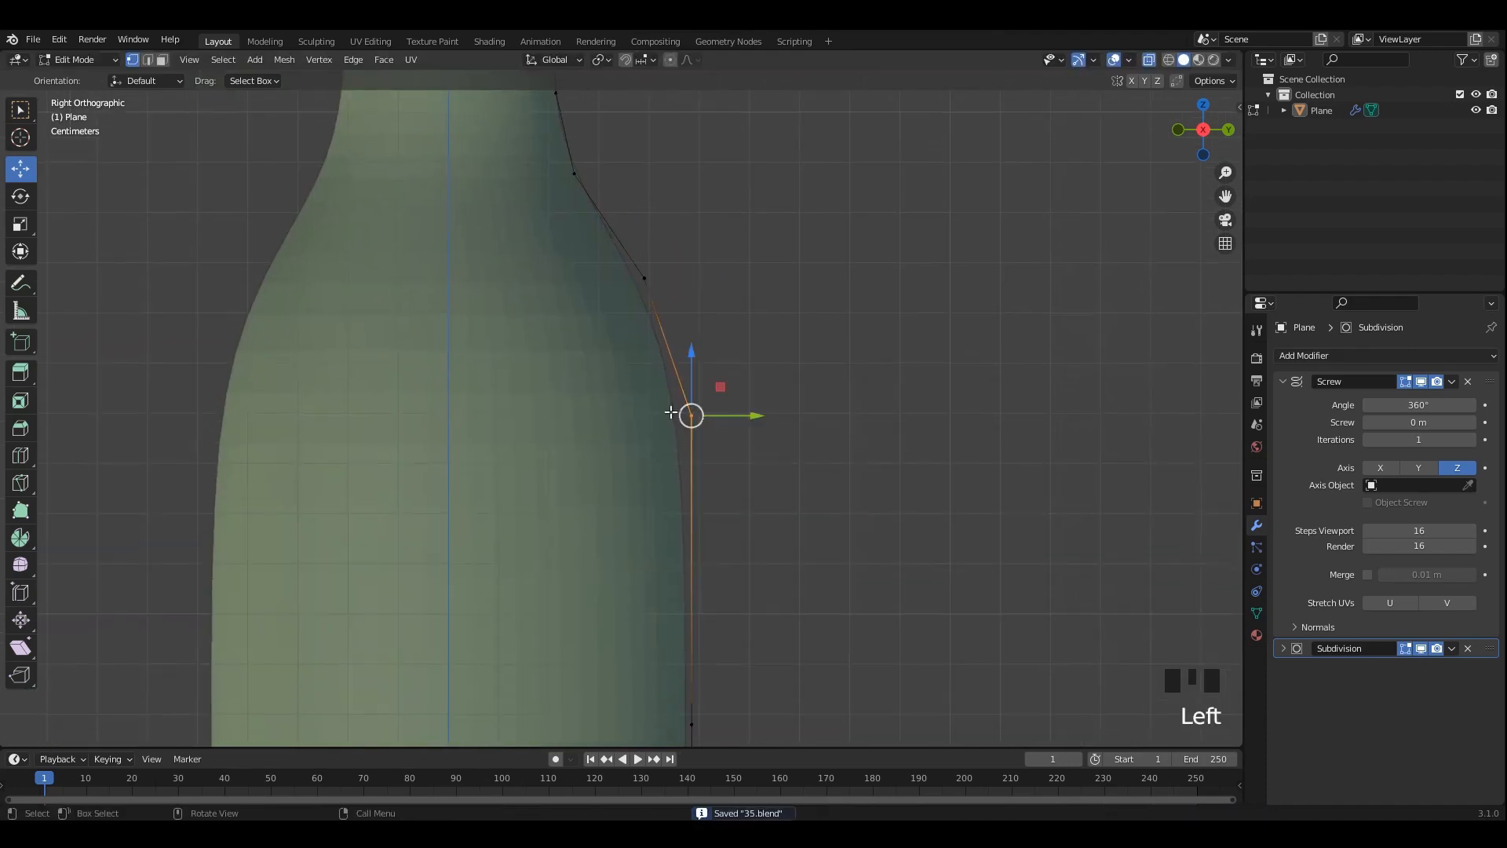
pyautogui.moveTo(691, 351); pyautogui.dragTo(692, 371)
# Move the neck-base vertex and the lower neck vertex slightly up and inward to slim the neck transition.
pyautogui.keyDown('shift'); pyautogui.moveTo(621, 305); pyautogui.dragTo(619, 464, button='middle'); pyautogui.keyUp('shift')
pyautogui.scroll(1, 616, 452)
pyautogui.click(563, 333)
pyautogui.moveTo(563, 316); pyautogui.dragTo(551, 295)
pyautogui.keyDown('shift'); pyautogui.moveTo(555, 276); pyautogui.dragTo(554, 349, button='middle'); pyautogui.keyUp('shift')
pyautogui.moveTo(593, 262); pyautogui.dragTo(516, 308)
pyautogui.moveTo(531, 288); pyautogui.dragTo(527, 276)
pyautogui.scroll(-2, 559, 318)
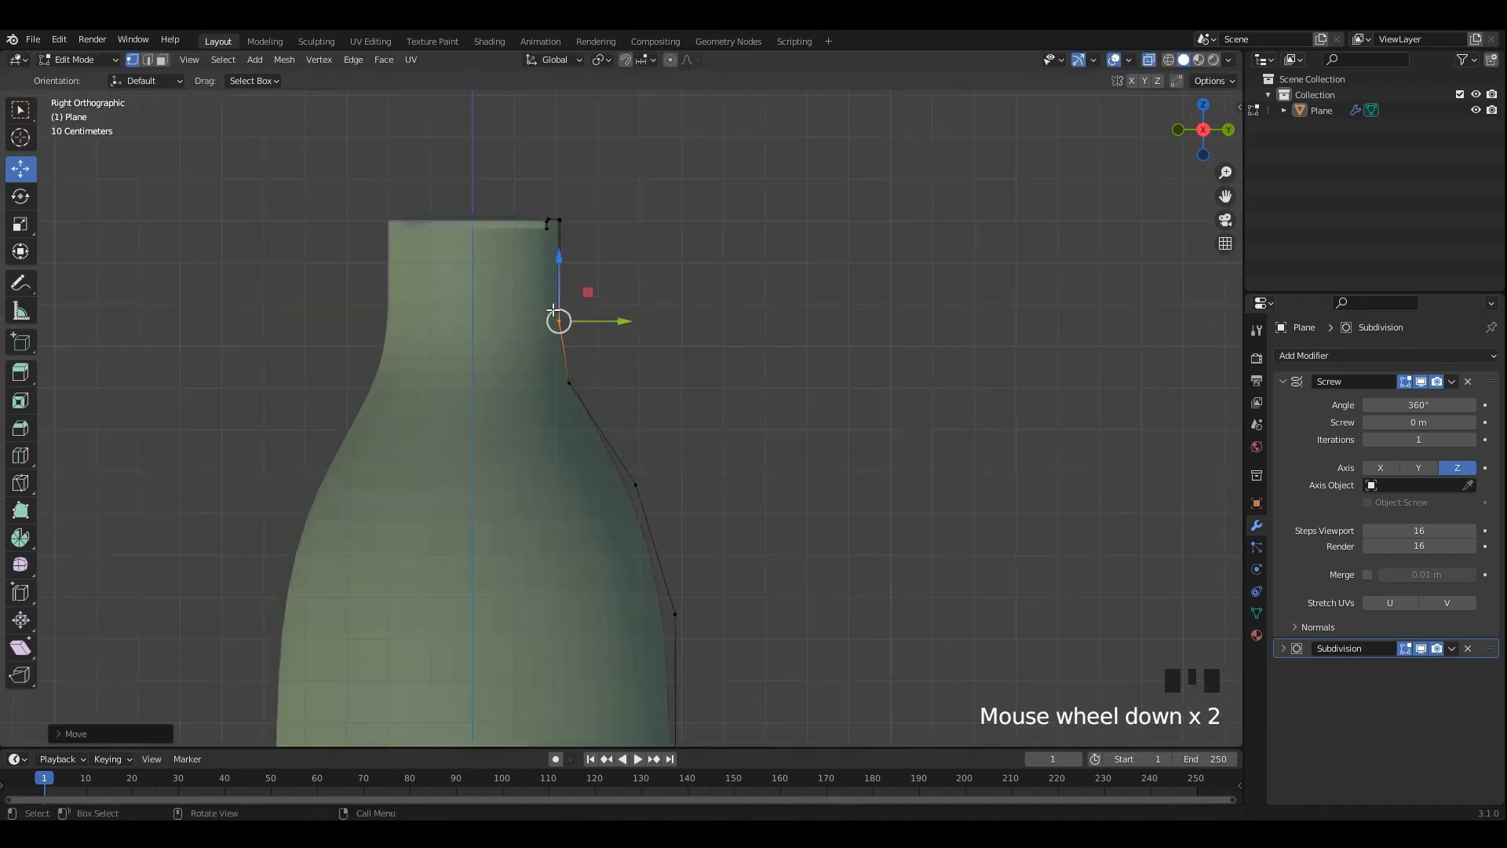
# Save the file and move the mid-shoulder vertex outward about 0.02 m.
pyautogui.press('Tab')
pyautogui.keyDown('shift'); pyautogui.moveTo(605, 341); pyautogui.dragTo(593, 261, button='middle'); pyautogui.keyUp('shift')
pyautogui.press('Tab')
pyautogui.hotkey('alt', 'z')
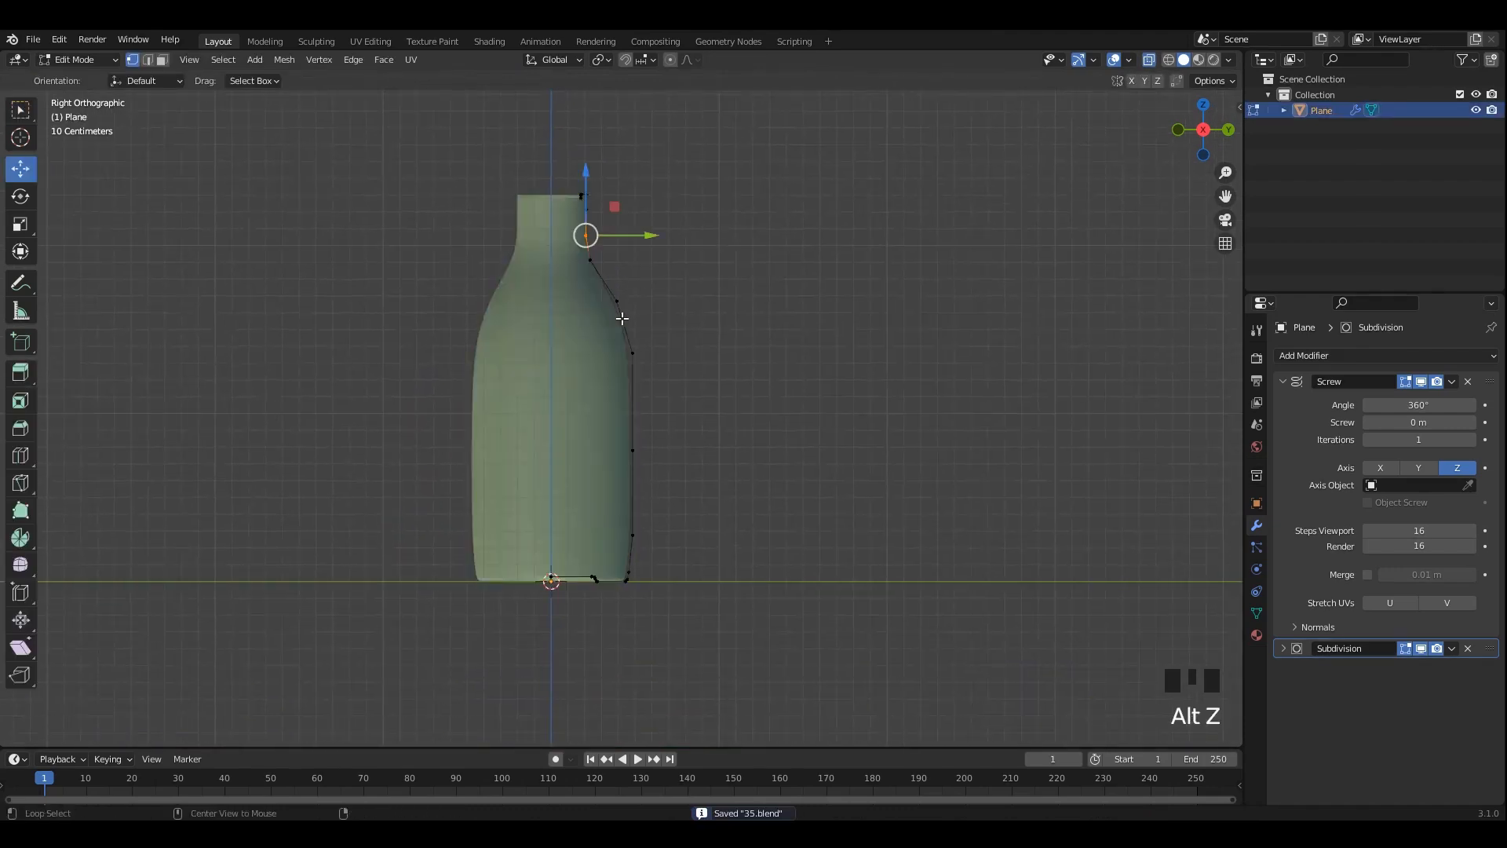
pyautogui.scroll(4, 657, 312)
pyautogui.hotkey('ctrl', 's')
pyautogui.moveTo(614, 287); pyautogui.dragTo(623, 287)
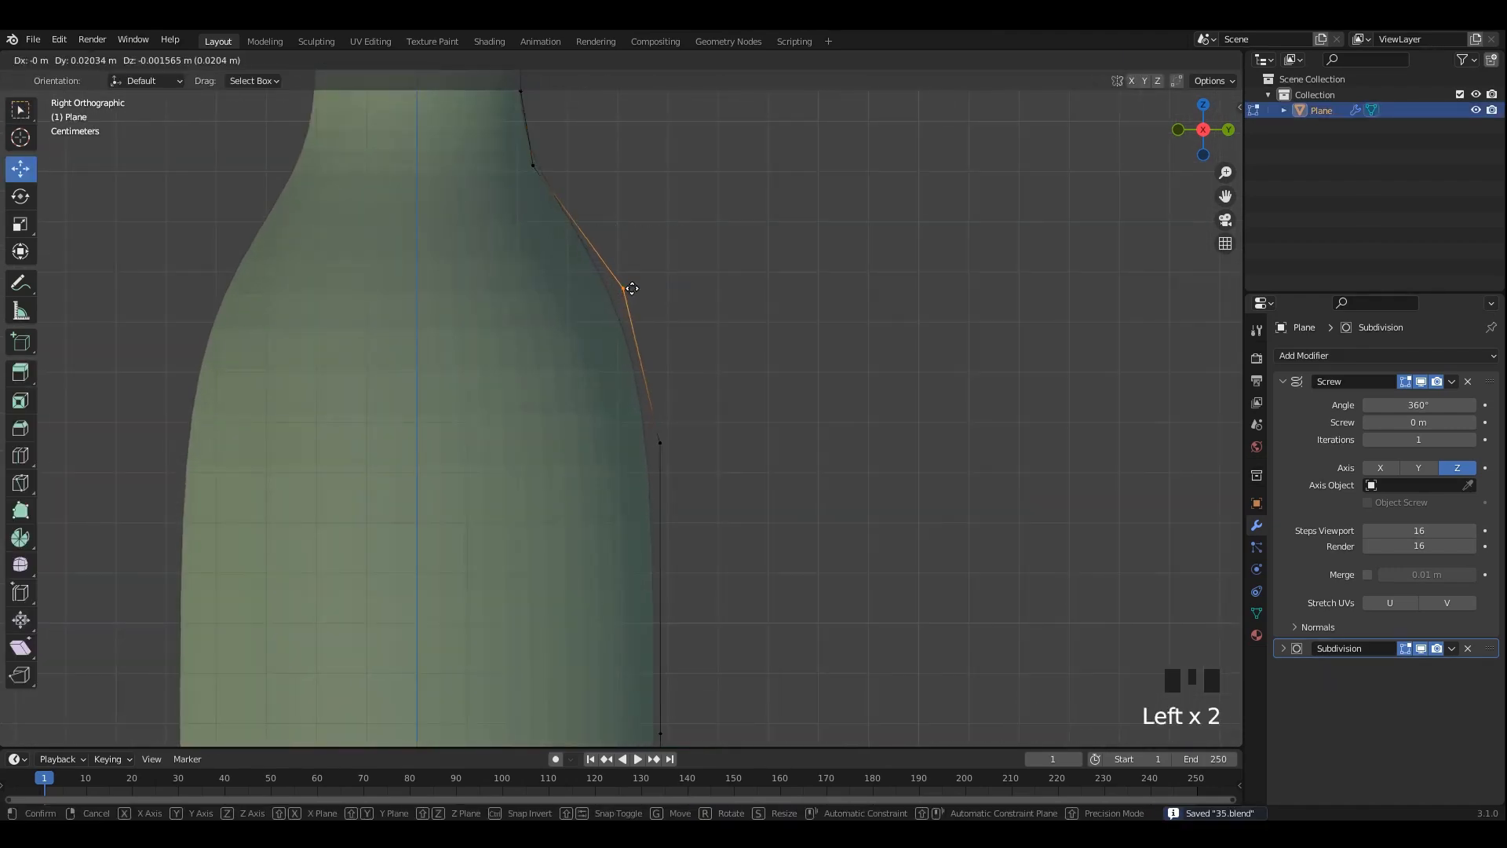
pyautogui.keyDown('shift'); pyautogui.moveTo(684, 416); pyautogui.dragTo(711, 348, button='middle'); pyautogui.keyUp('shift')
# Try moving the mid-shoulder and top side-wall vertices farther outward, and undo these moves.
pyautogui.moveTo(699, 224); pyautogui.dragTo(711, 223)
pyautogui.click(691, 375)
pyautogui.moveTo(738, 369); pyautogui.dragTo(744, 365)
pyautogui.click(744, 365)
pyautogui.scroll(-5, 745, 366)
pyautogui.hotkey('alt', 'z')
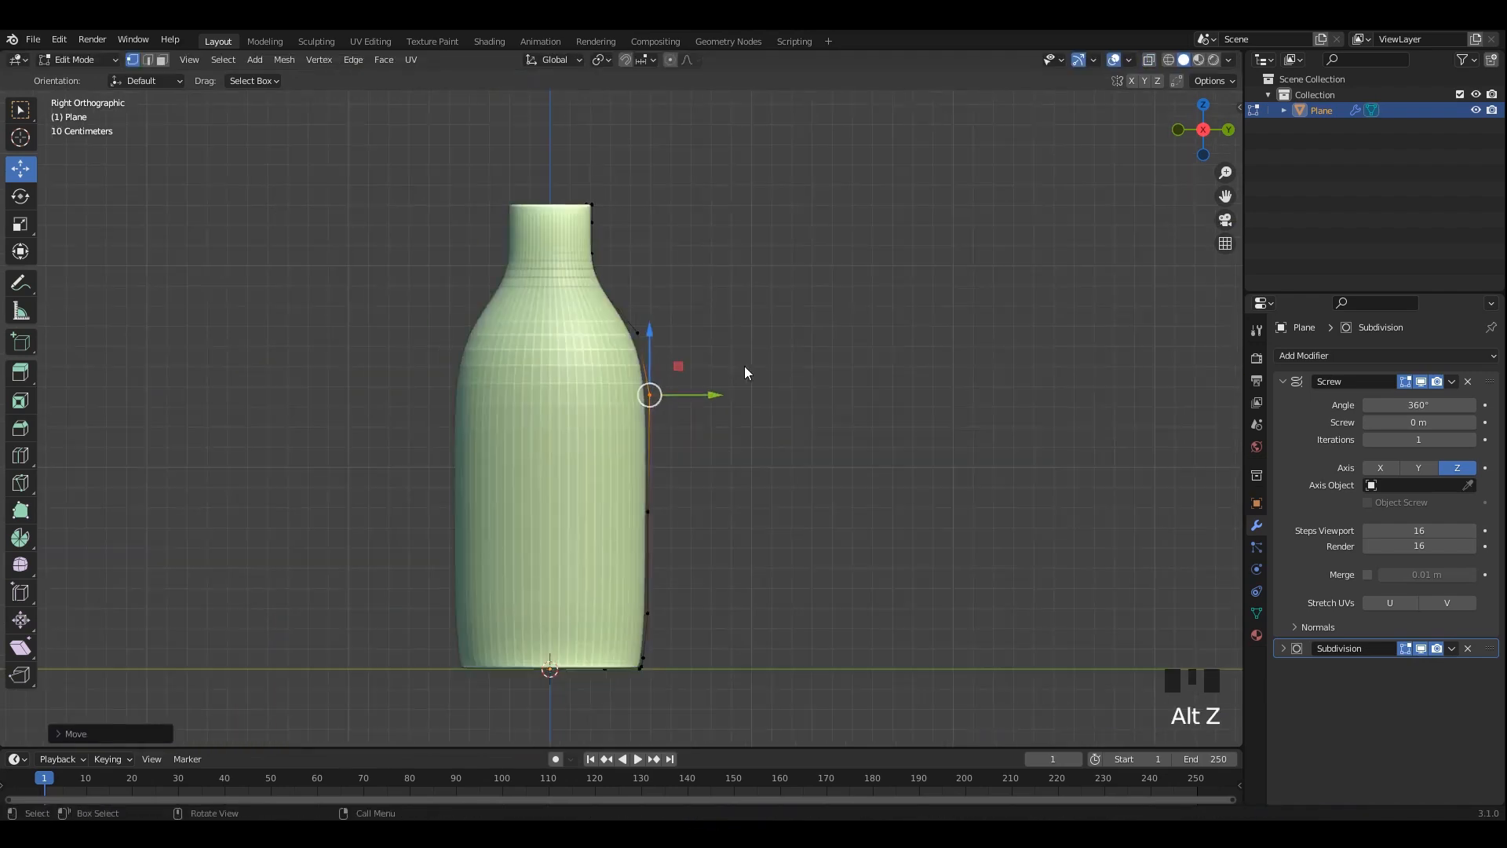
pyautogui.press('Tab')
pyautogui.press('Tab')
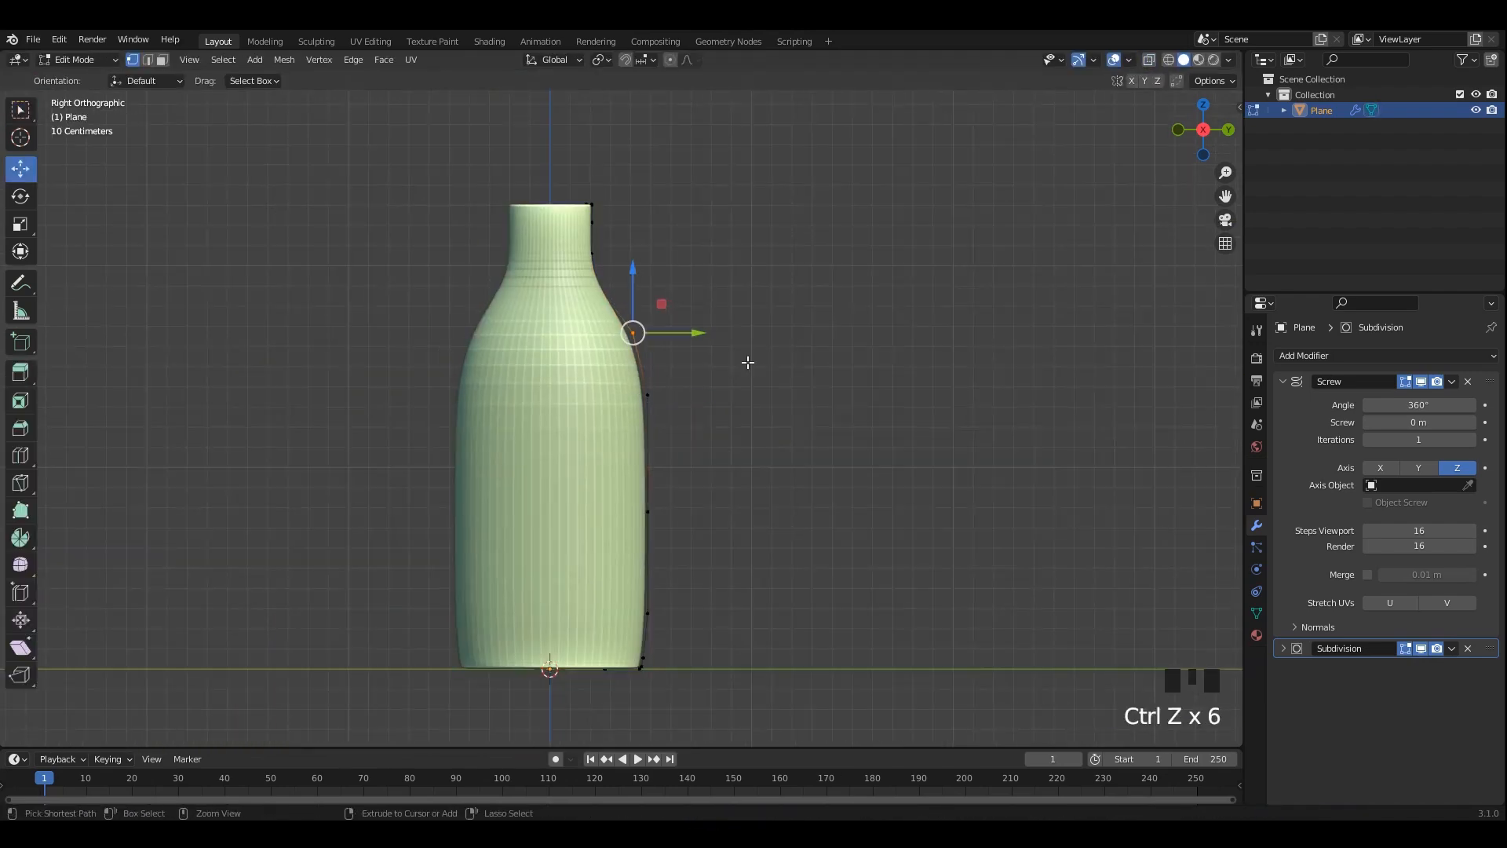
# Nudge the mid-shoulder vertex outward, adjust the top side-wall vertex, return to solid object display and save.
pyautogui.scroll(4, 724, 318)
pyautogui.moveTo(694, 249); pyautogui.dragTo(710, 249)
pyautogui.click(676, 377)
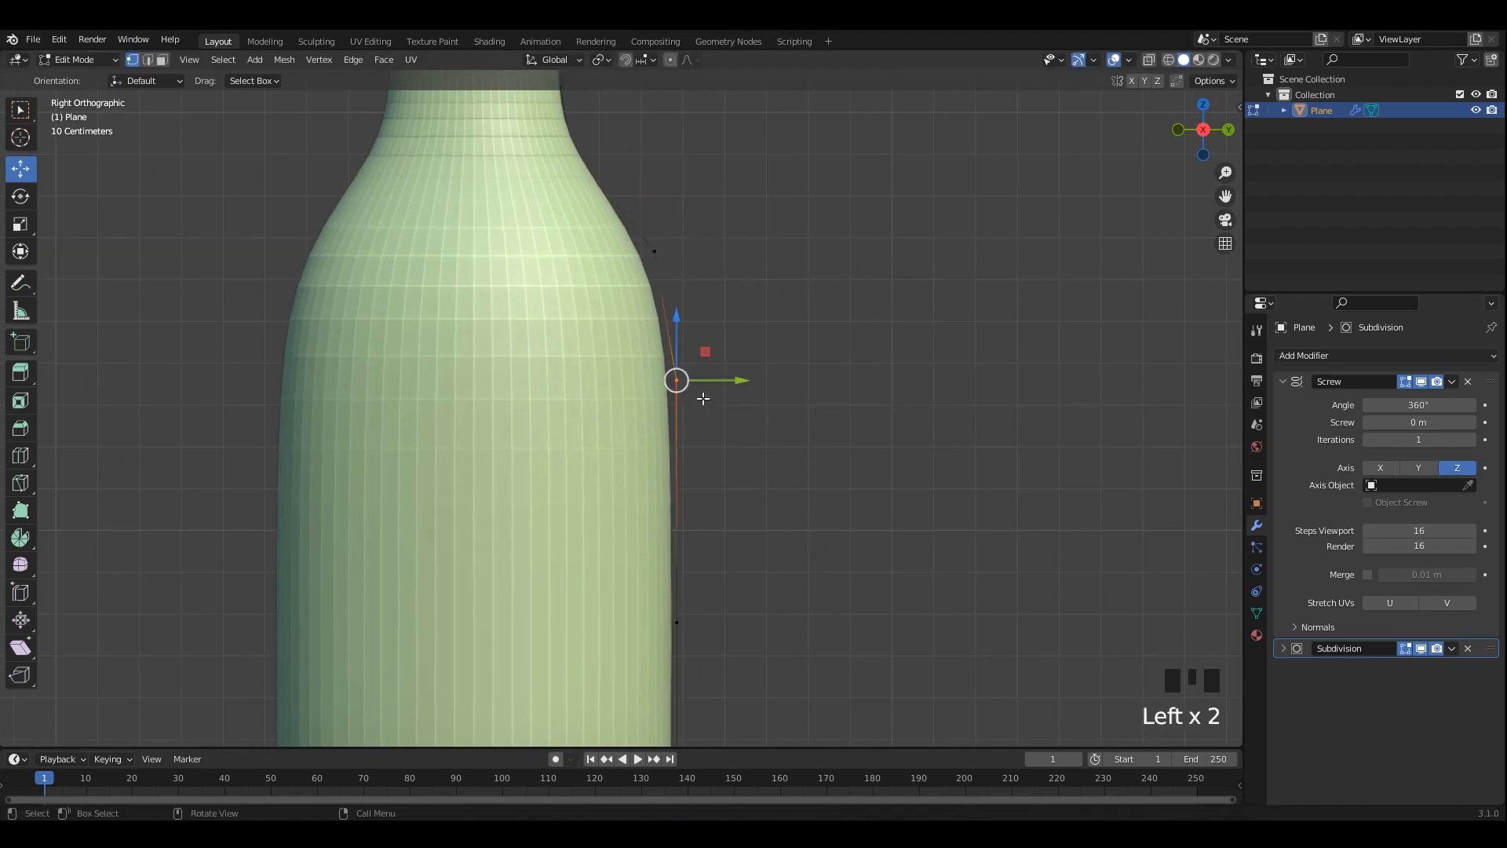
pyautogui.keyDown('shift'); pyautogui.moveTo(727, 376); pyautogui.dragTo(730, 343, button='middle'); pyautogui.keyUp('shift')
pyautogui.click(730, 343)
pyautogui.scroll(-4, 730, 368)
pyautogui.hotkey('alt', 'z')
pyautogui.press('Tab')
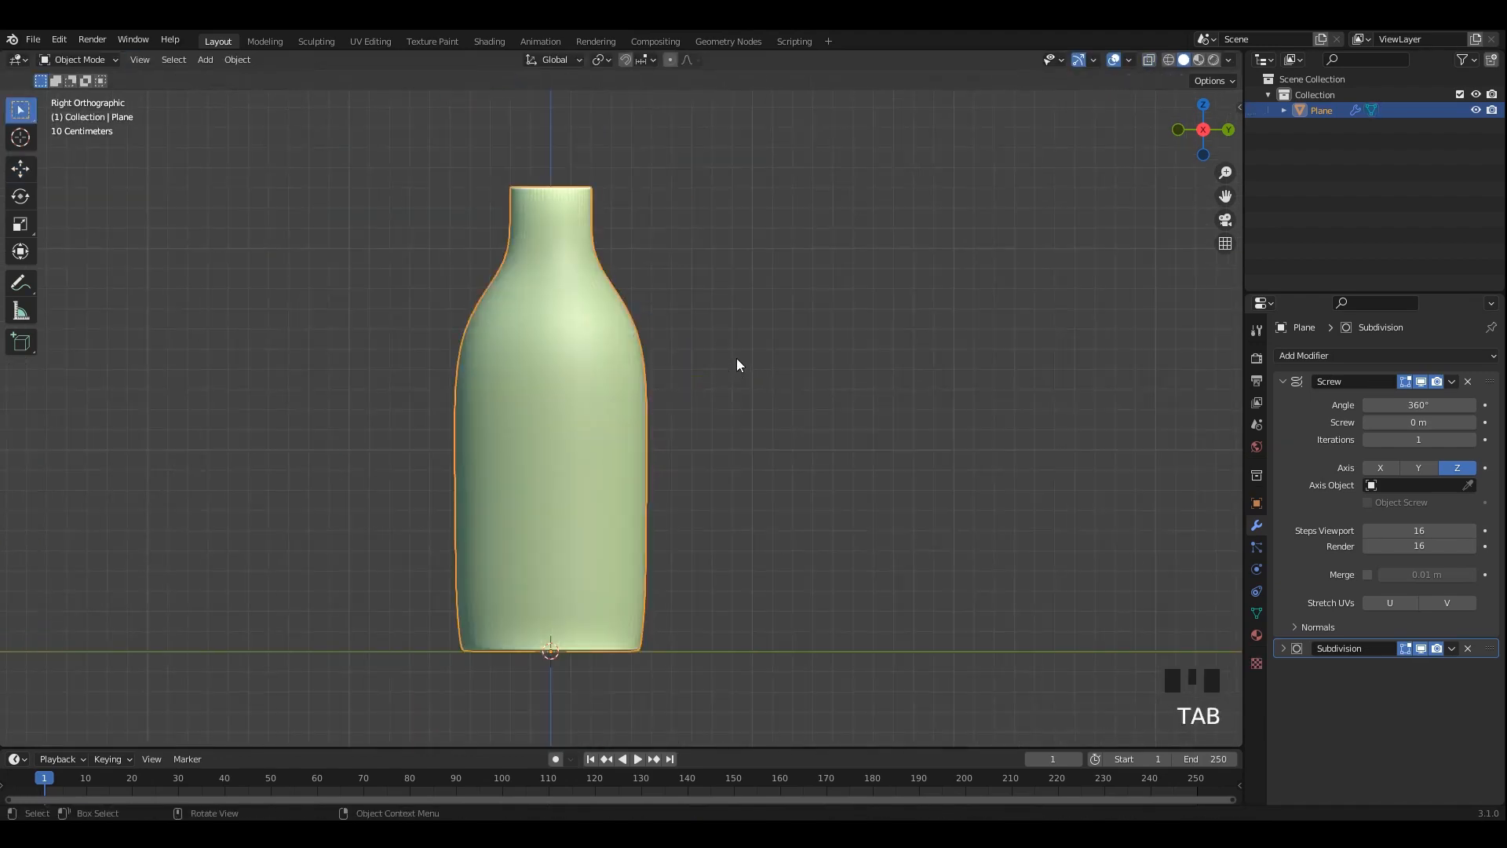
pyautogui.scroll(2, 591, 446)
pyautogui.click(572, 375)
# Duplicate the upper neck vertex below the rim and raise the copy slightly along the Z axis.
pyautogui.hotkey('alt', 'z')
pyautogui.keyDown('shift'); pyautogui.moveTo(559, 357); pyautogui.dragTo(624, 412, button='middle'); pyautogui.keyUp('shift')
pyautogui.scroll(4, 625, 412)
pyautogui.click(659, 337)
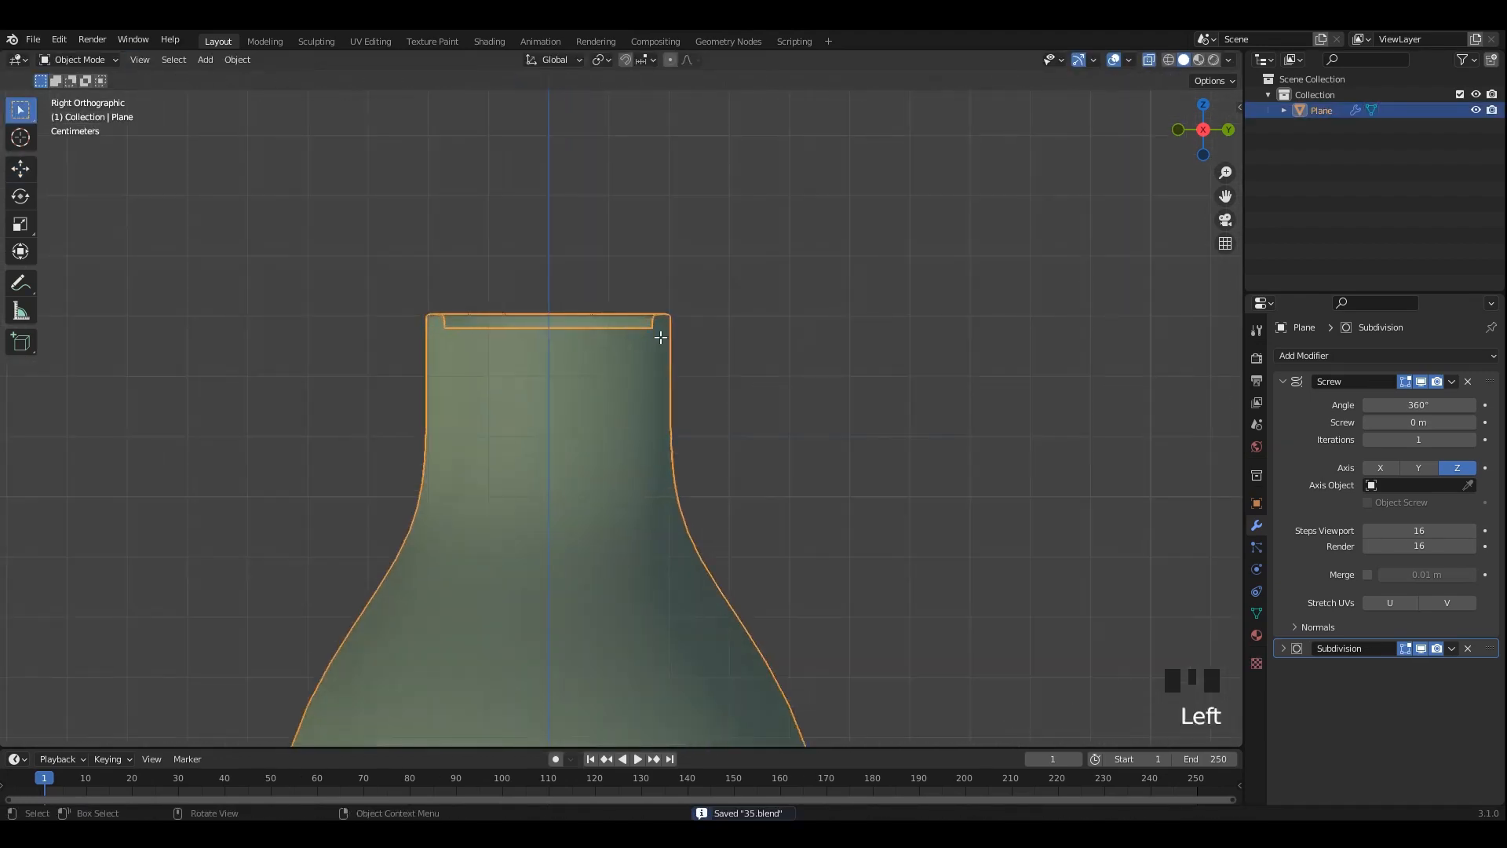
pyautogui.press('Tab')
pyautogui.scroll(4, 661, 341)
pyautogui.keyDown('shift'); pyautogui.moveTo(662, 348); pyautogui.dragTo(643, 387, button='middle'); pyautogui.keyUp('shift')
pyautogui.click(716, 378)
pyautogui.hotkey('shift', 'd')
pyautogui.rightClick(812, 313)
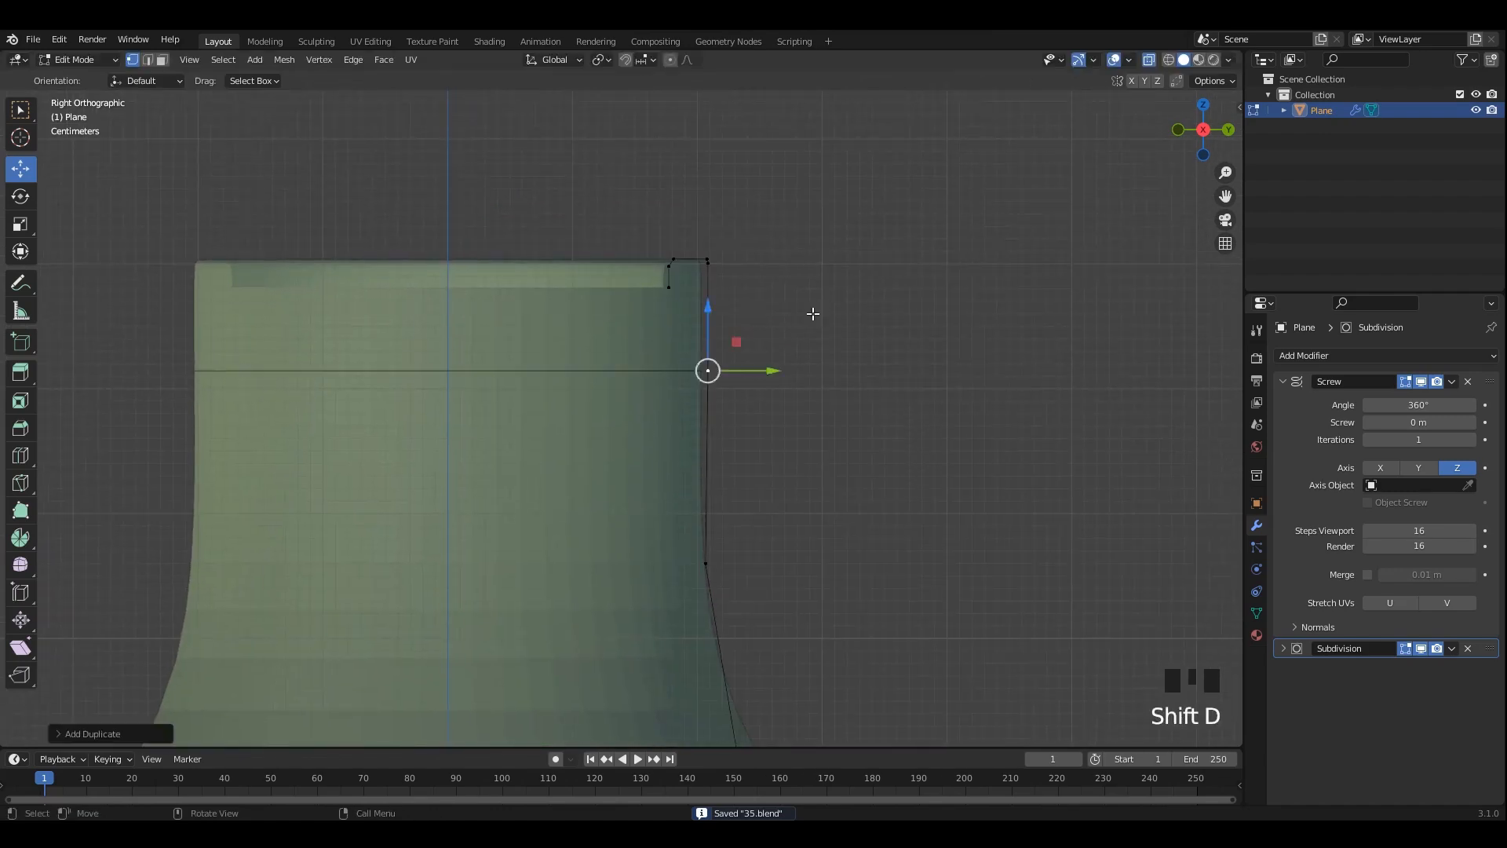
pyautogui.moveTo(710, 293); pyautogui.dragTo(710, 265)
# Extrude the duplicated vertex outward along the Y axis in two segments to form the cap's lower edge.
pyautogui.press('e')
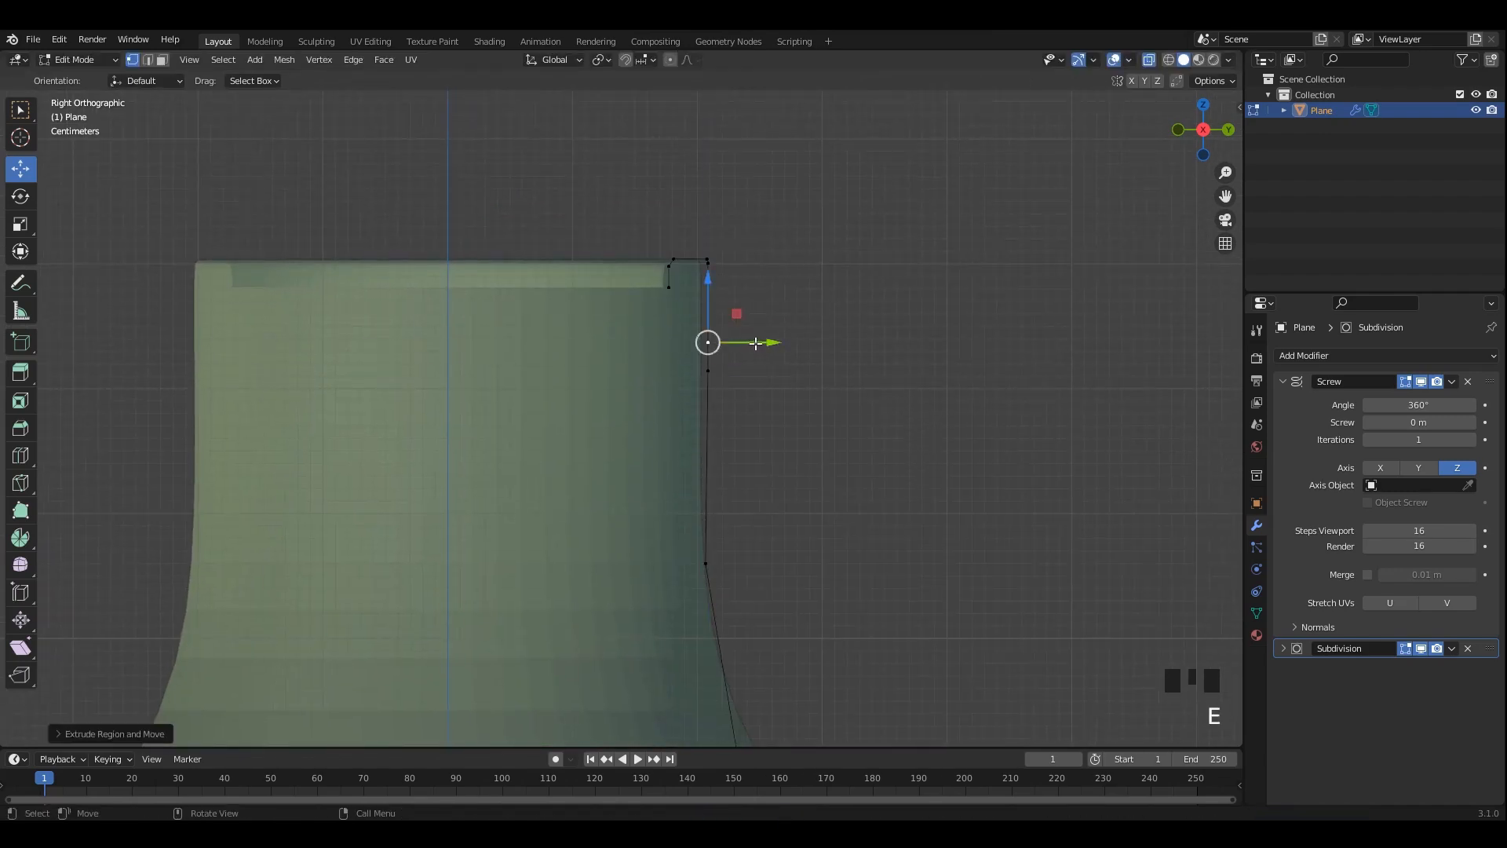
pyautogui.click(787, 342)
pyautogui.press('e')
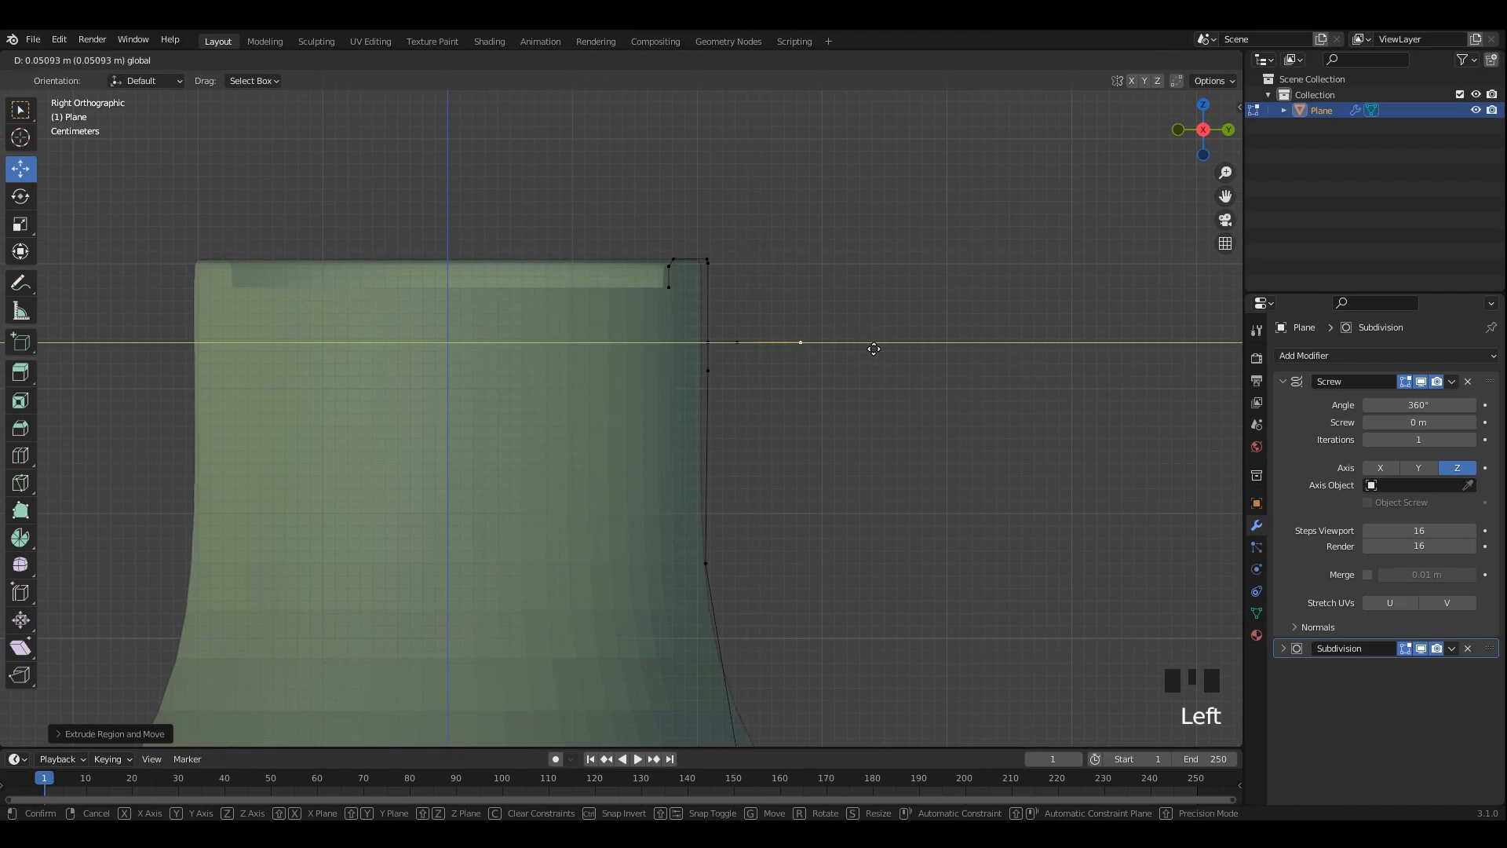
pyautogui.click(879, 349)
# Extrude a chamfered outer corner for the cap and a short vertical segment above it.
pyautogui.press('e')
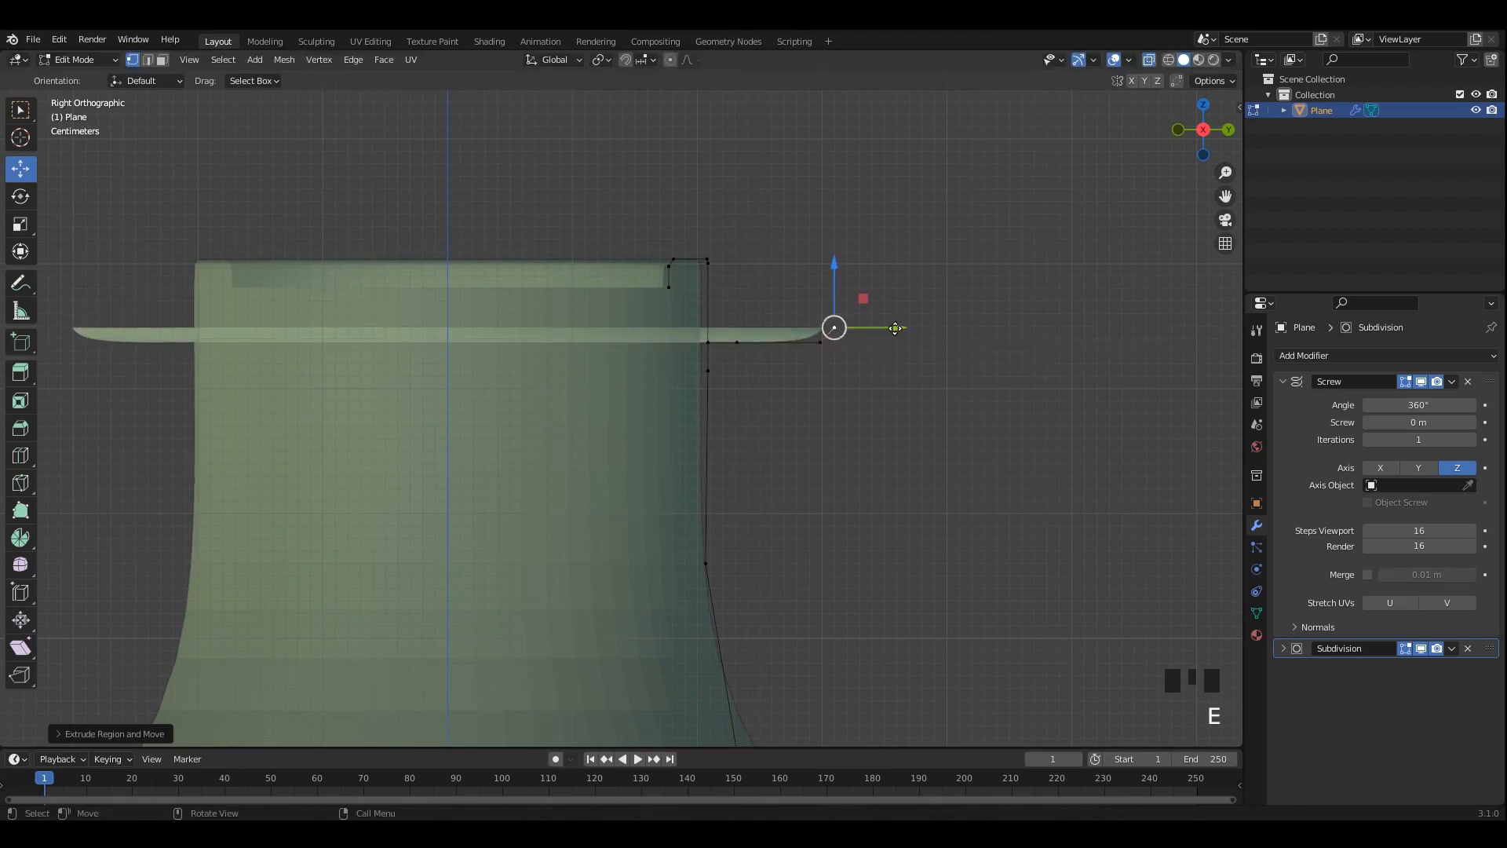
pyautogui.press('e')
pyautogui.scroll(-3, 873, 305)
pyautogui.keyDown('shift'); pyautogui.moveTo(796, 326); pyautogui.dragTo(797, 416, button='middle'); pyautogui.keyUp('shift')
# Extrude the cap's outer wall straight up beyond the bottle's rim and lower its top vertex slightly.
pyautogui.press('e')
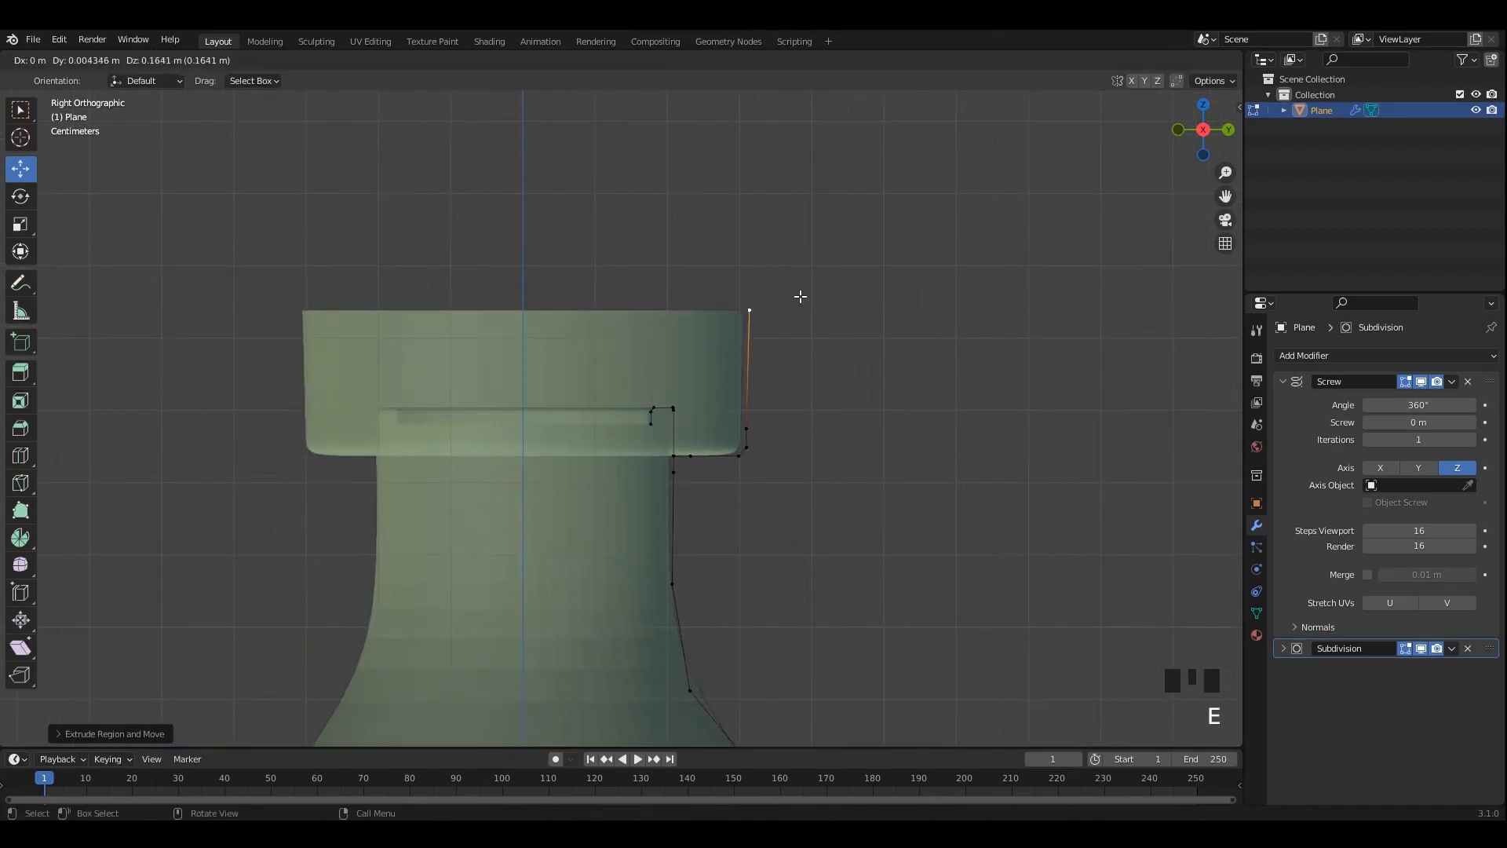
pyautogui.rightClick(799, 299)
pyautogui.moveTo(751, 380); pyautogui.dragTo(754, 259)
pyautogui.scroll(2, 872, 318)
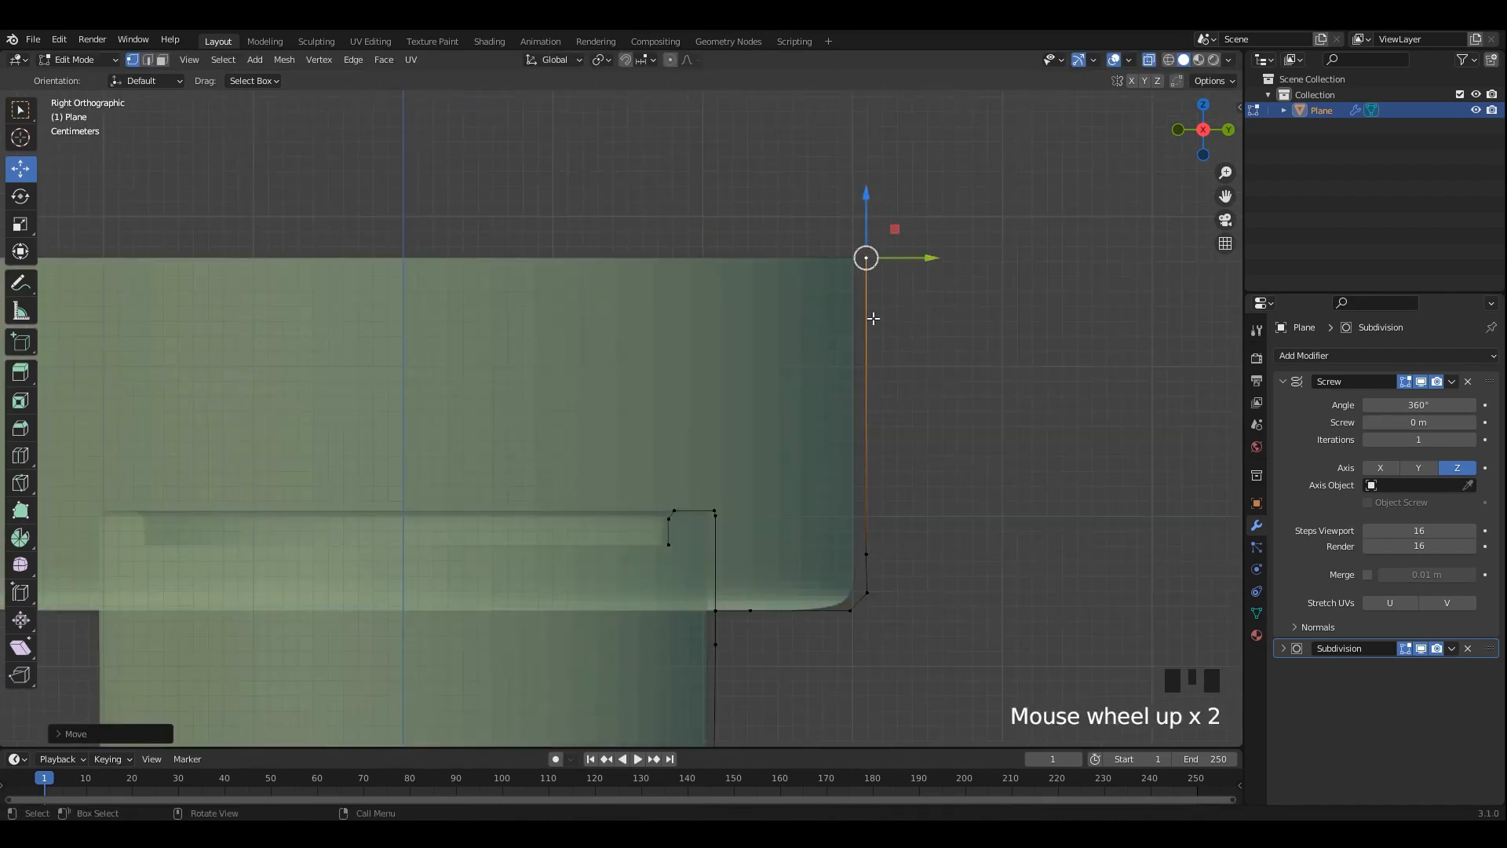
pyautogui.moveTo(871, 201); pyautogui.dragTo(871, 239)
# Extrude the cap's top edge inward from the outer wall.
pyautogui.press('e')
pyautogui.rightClick(895, 303)
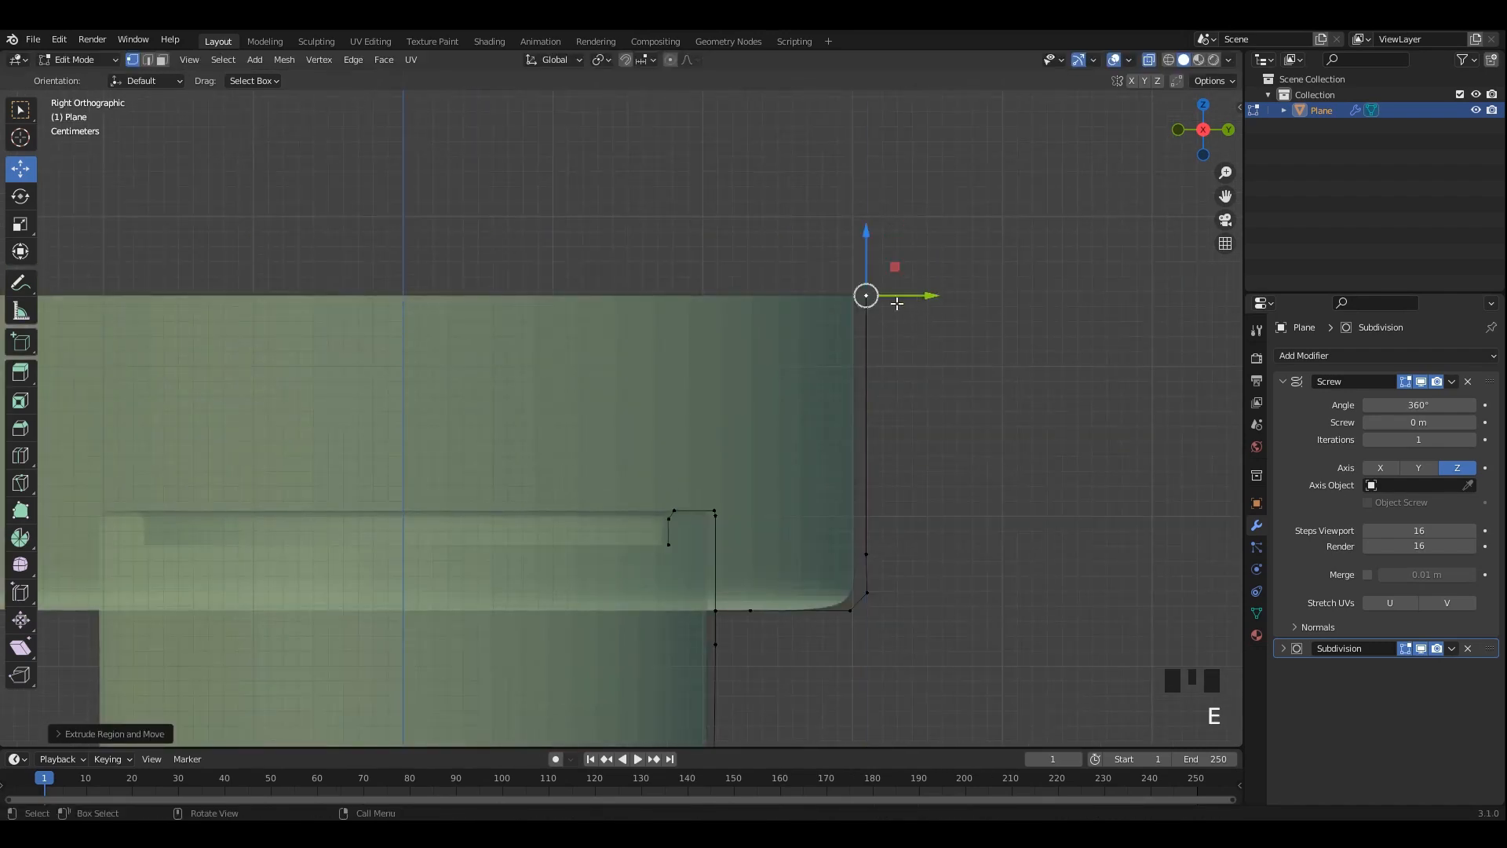
pyautogui.moveTo(873, 295); pyautogui.dragTo(620, 309)
pyautogui.press('e')
pyautogui.rightClick(871, 266)
# Continue the cap's top inward and move its end vertex onto the central axis in top view to close the cap.
pyautogui.scroll(-2, 741, 262)
pyautogui.press('e')
pyautogui.keyDown('alt'); pyautogui.moveTo(620, 311); pyautogui.dragTo(628, 365, button='middle'); pyautogui.keyUp('alt')
pyautogui.scroll(2, 623, 406)
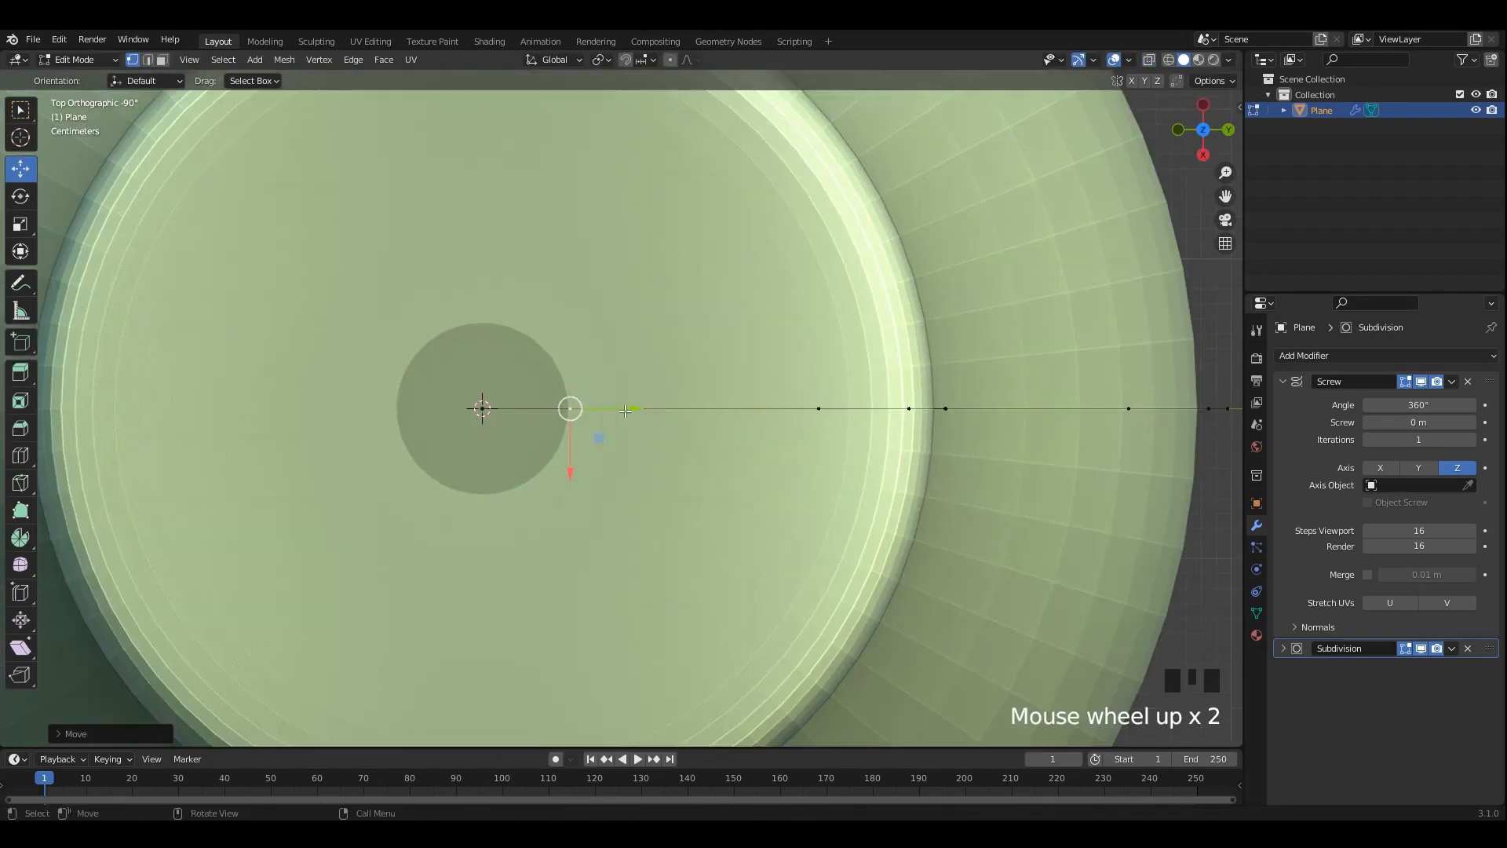
pyautogui.moveTo(602, 406); pyautogui.dragTo(533, 415)
pyautogui.scroll(-2, 717, 390)
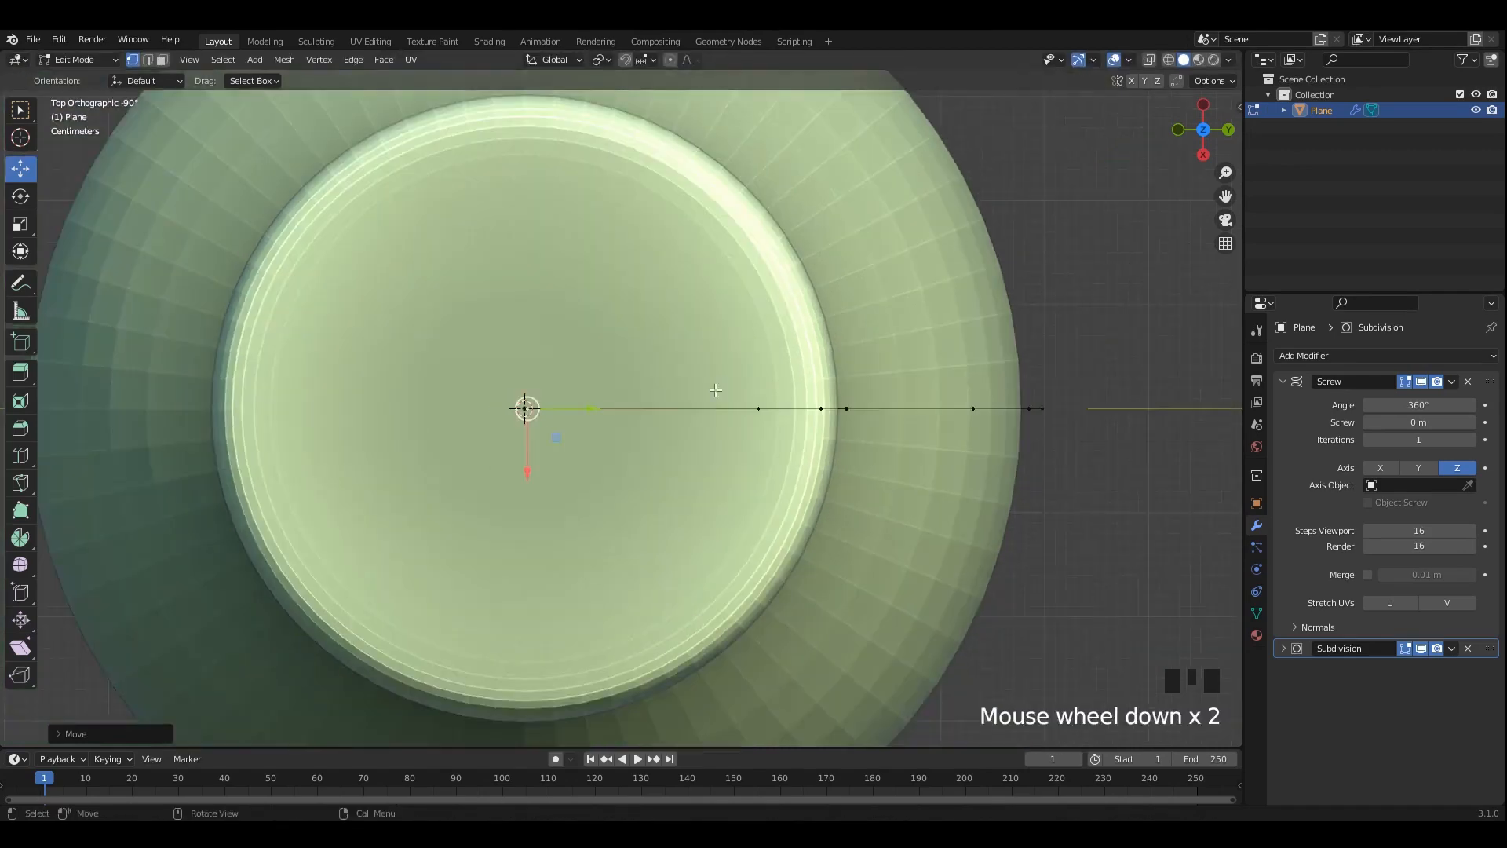
# Return to the right side view, check the closed cap in Object Mode and save the file.
pyautogui.keyDown('alt'); pyautogui.moveTo(717, 390); pyautogui.dragTo(711, 382, button='middle'); pyautogui.keyUp('alt')
pyautogui.scroll(-4, 709, 384)
pyautogui.press('Tab')
pyautogui.click(757, 367)
pyautogui.press('Tab')
pyautogui.scroll(4, 814, 375)
pyautogui.hotkey('ctrl', 's')
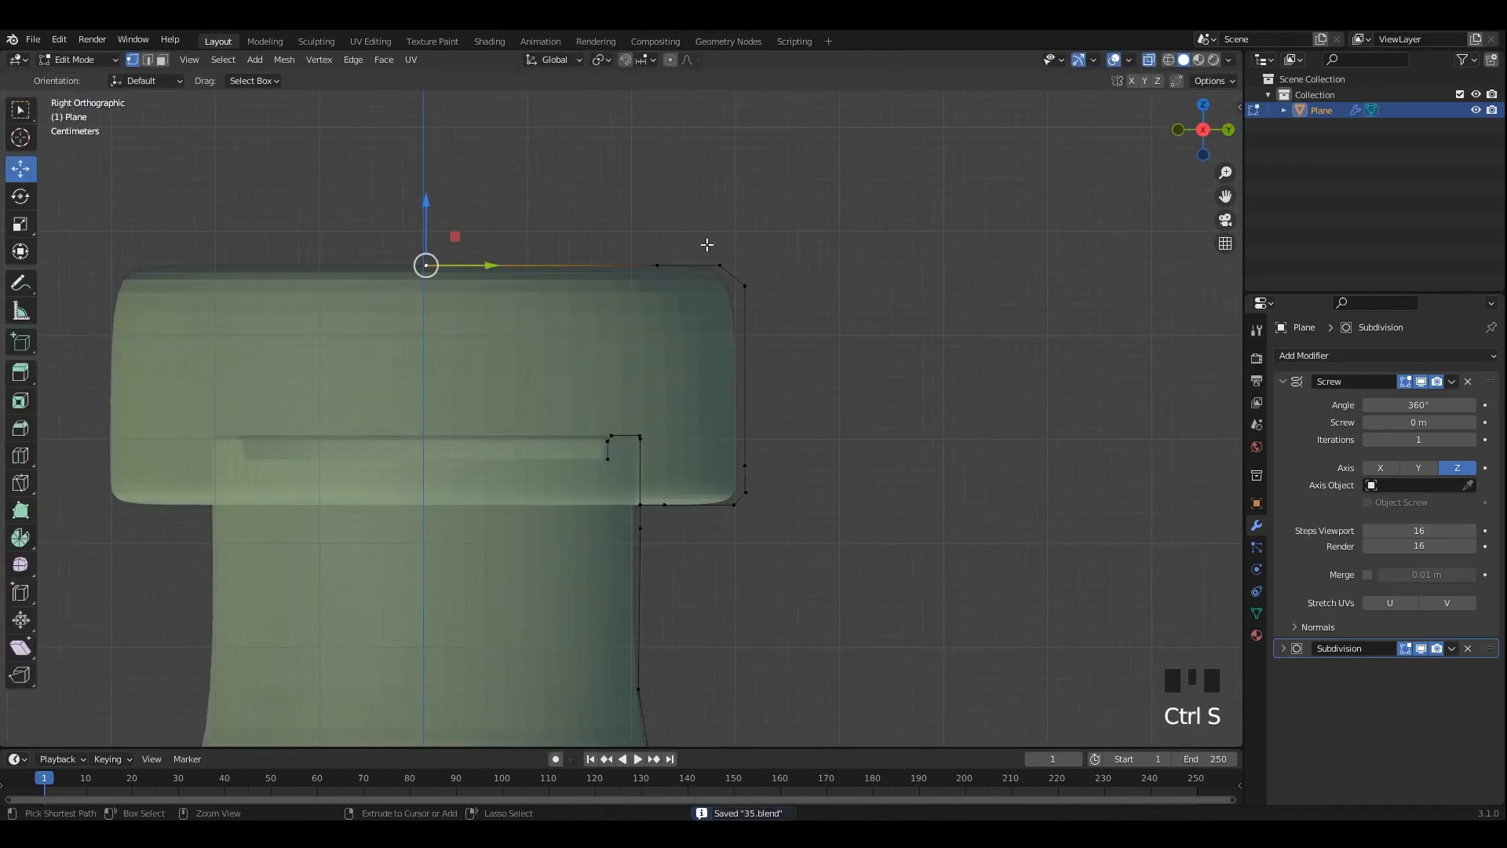
# Move the cap profile's top corner vertex slightly outward along Y.
pyautogui.scroll(2, 706, 235)
pyautogui.moveTo(730, 203); pyautogui.dragTo(795, 199)
pyautogui.click(803, 231)
pyautogui.click(764, 200)
pyautogui.press('Left')
pyautogui.hotkey('ctrl', 'z')
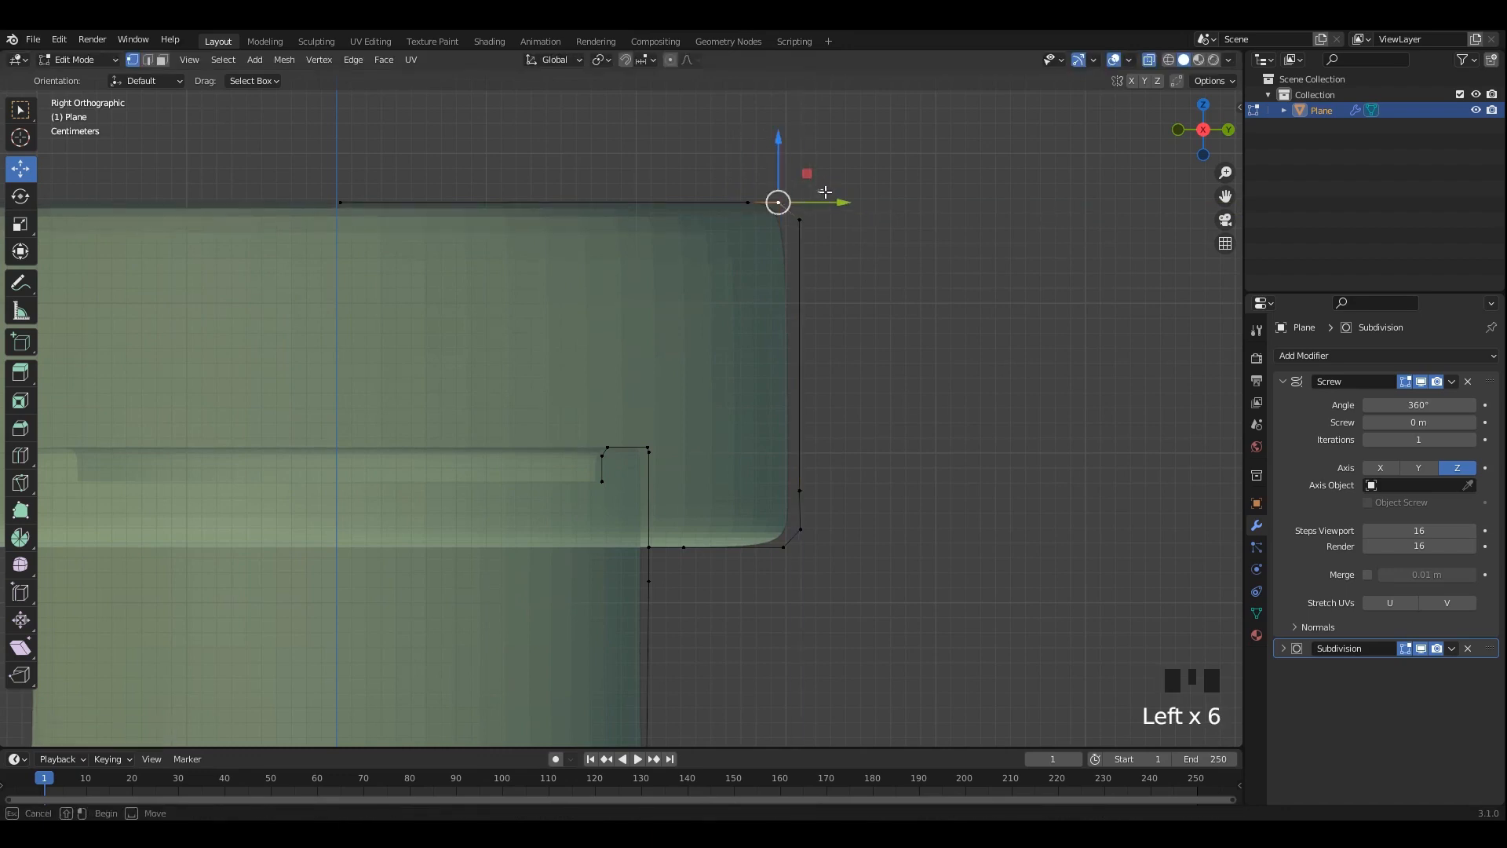
pyautogui.moveTo(832, 199); pyautogui.dragTo(842, 199)
pyautogui.moveTo(723, 165); pyautogui.dragTo(928, 620)
pyautogui.moveTo(845, 368)
pyautogui.mouseDown()
pyautogui.moveTo(819, 368)
pyautogui.moveTo(843, 367)
pyautogui.mouseUp()
pyautogui.hotkey('ctrl', 'z')
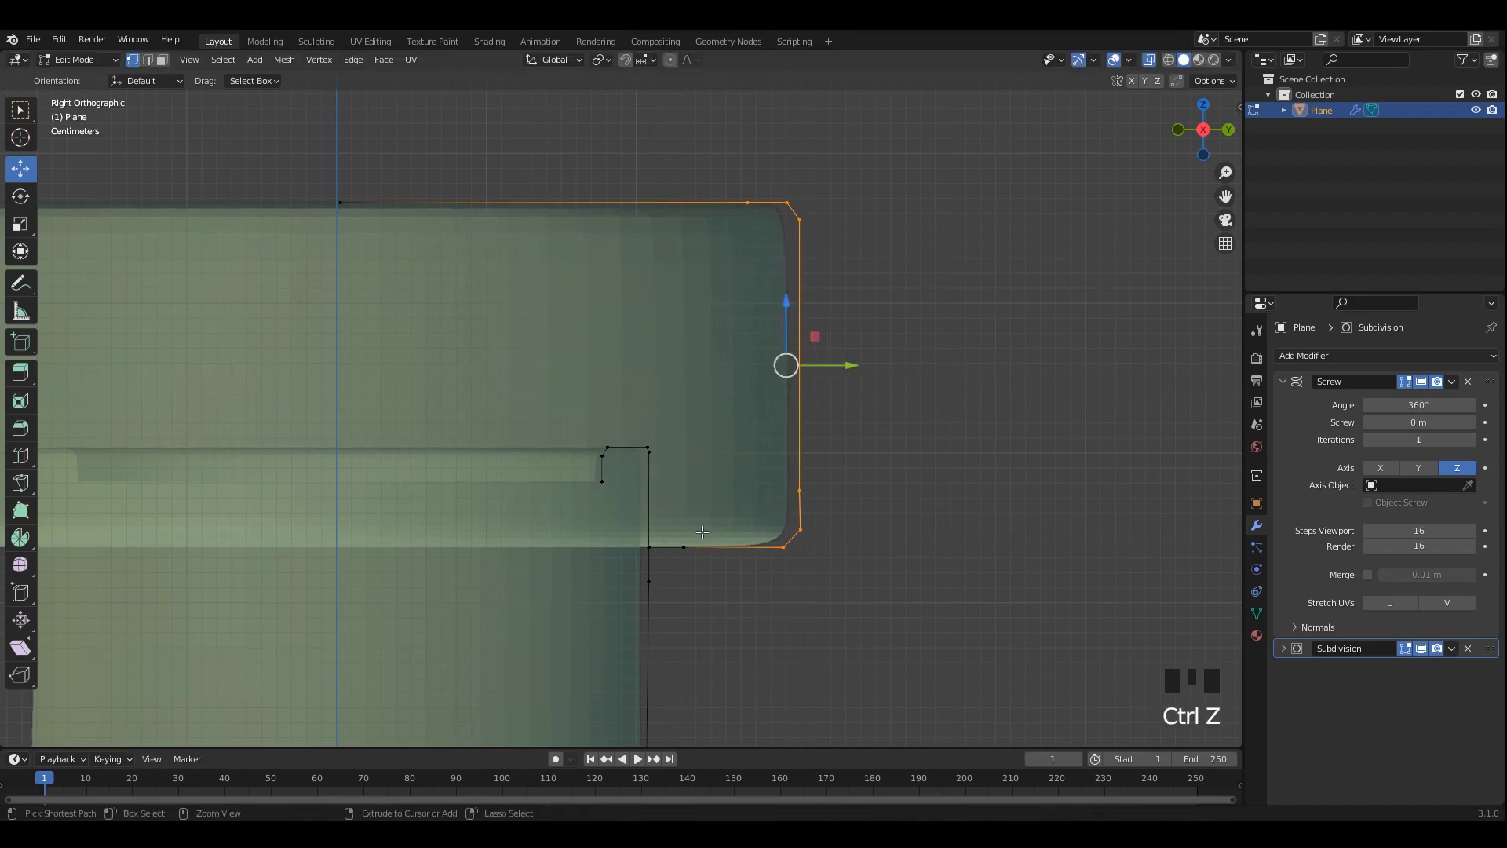
# Move the inner vertex of the cap's underside toward the neck and shift the cap's whole outer profile inward along Y.
pyautogui.click(684, 551)
pyautogui.moveTo(719, 547); pyautogui.dragTo(707, 546)
pyautogui.moveTo(723, 158); pyautogui.dragTo(895, 577)
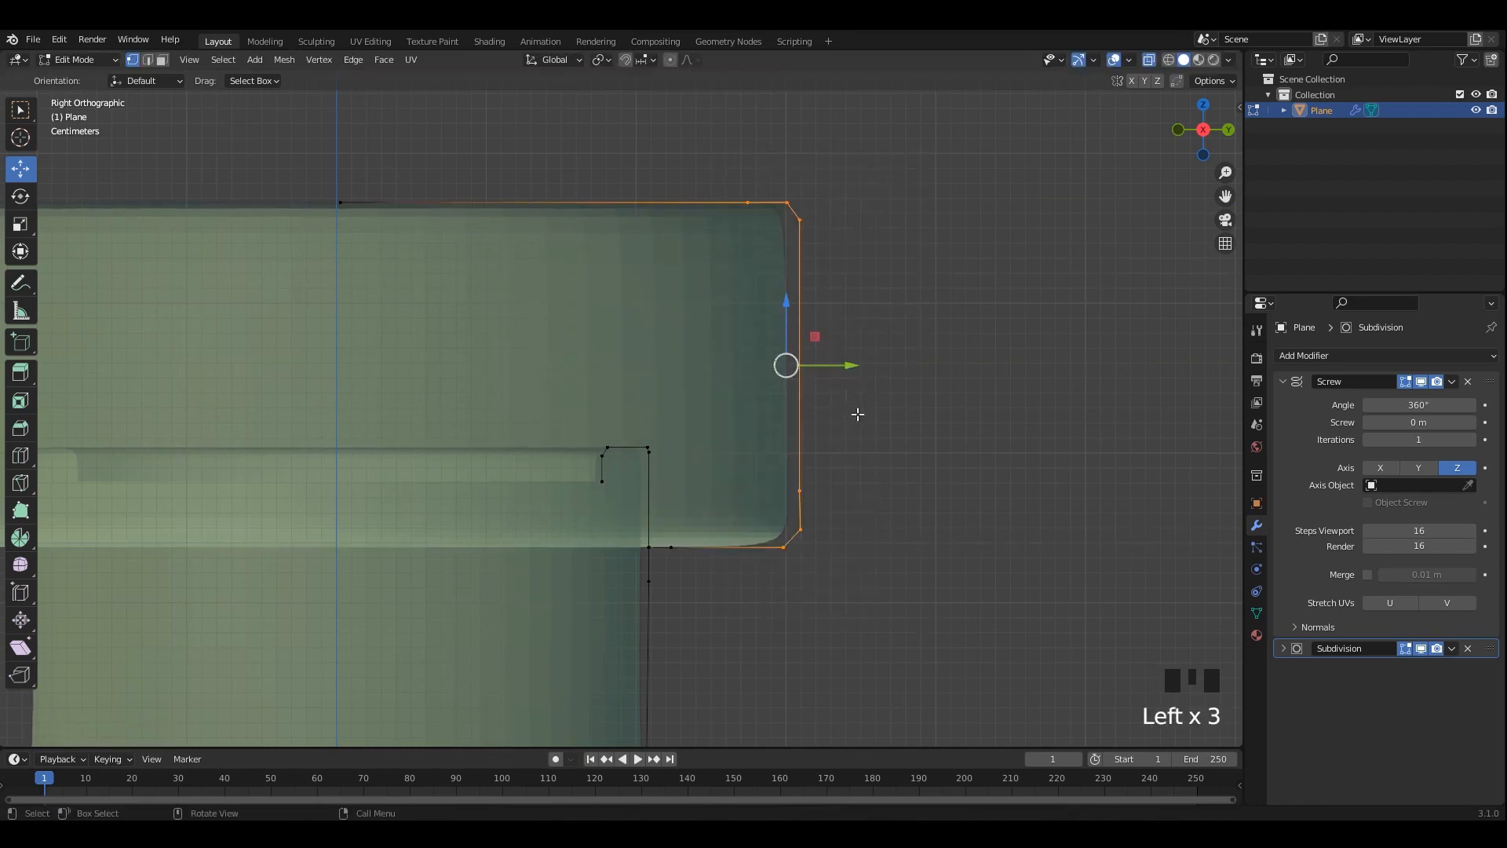
pyautogui.moveTo(824, 364); pyautogui.dragTo(783, 370)
pyautogui.press('s')
pyautogui.rightClick(955, 389)
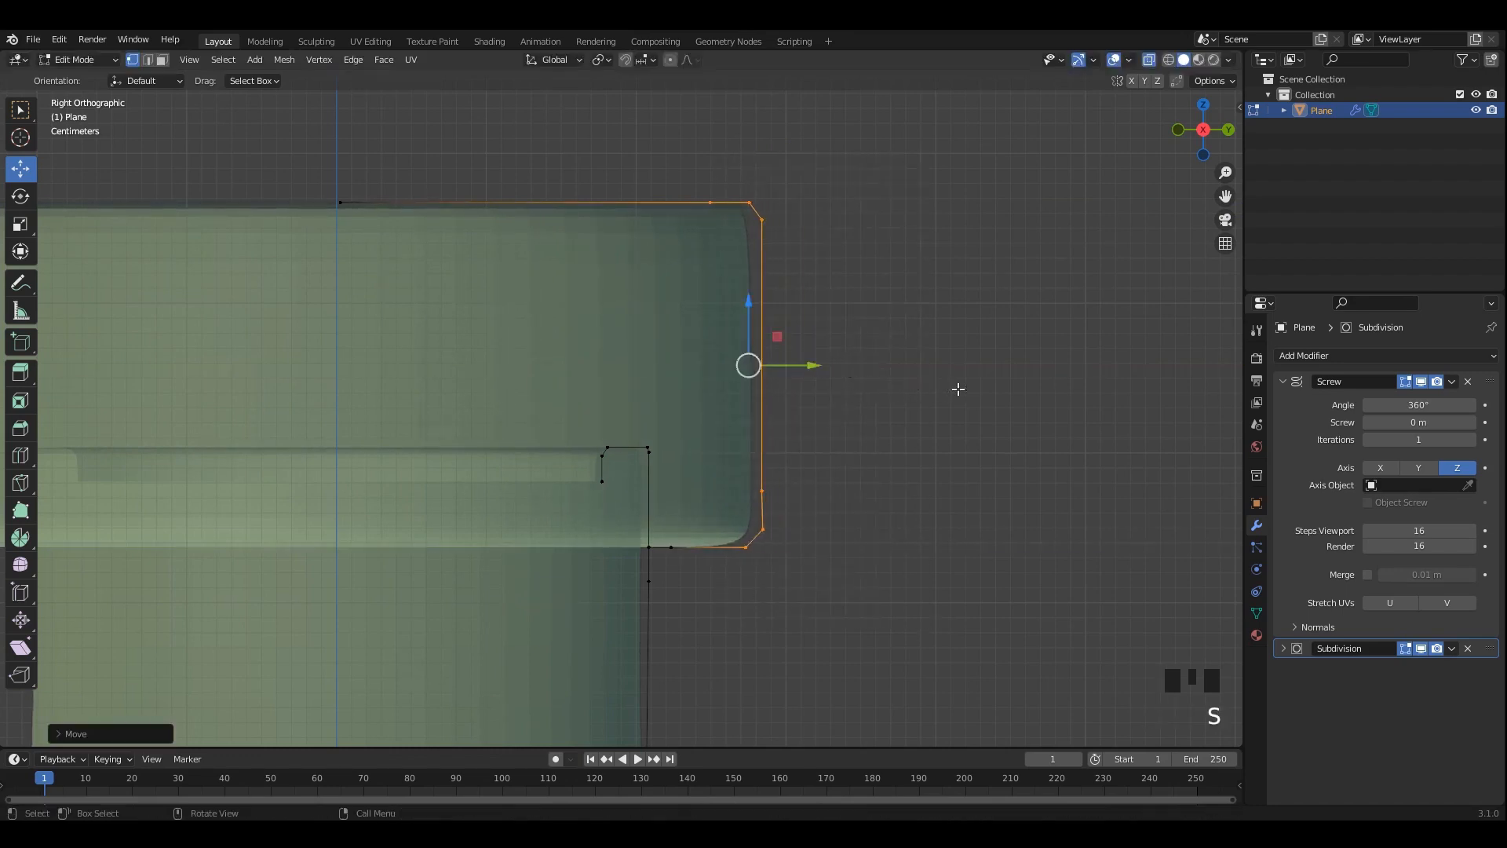
# Scale the cap's outer profile slightly narrower along Y, check the solid bottle and save the file.
pyautogui.press('s')
pyautogui.press('y')
pyautogui.click(903, 381)
pyautogui.press('Tab')
pyautogui.hotkey('alt', 'z')
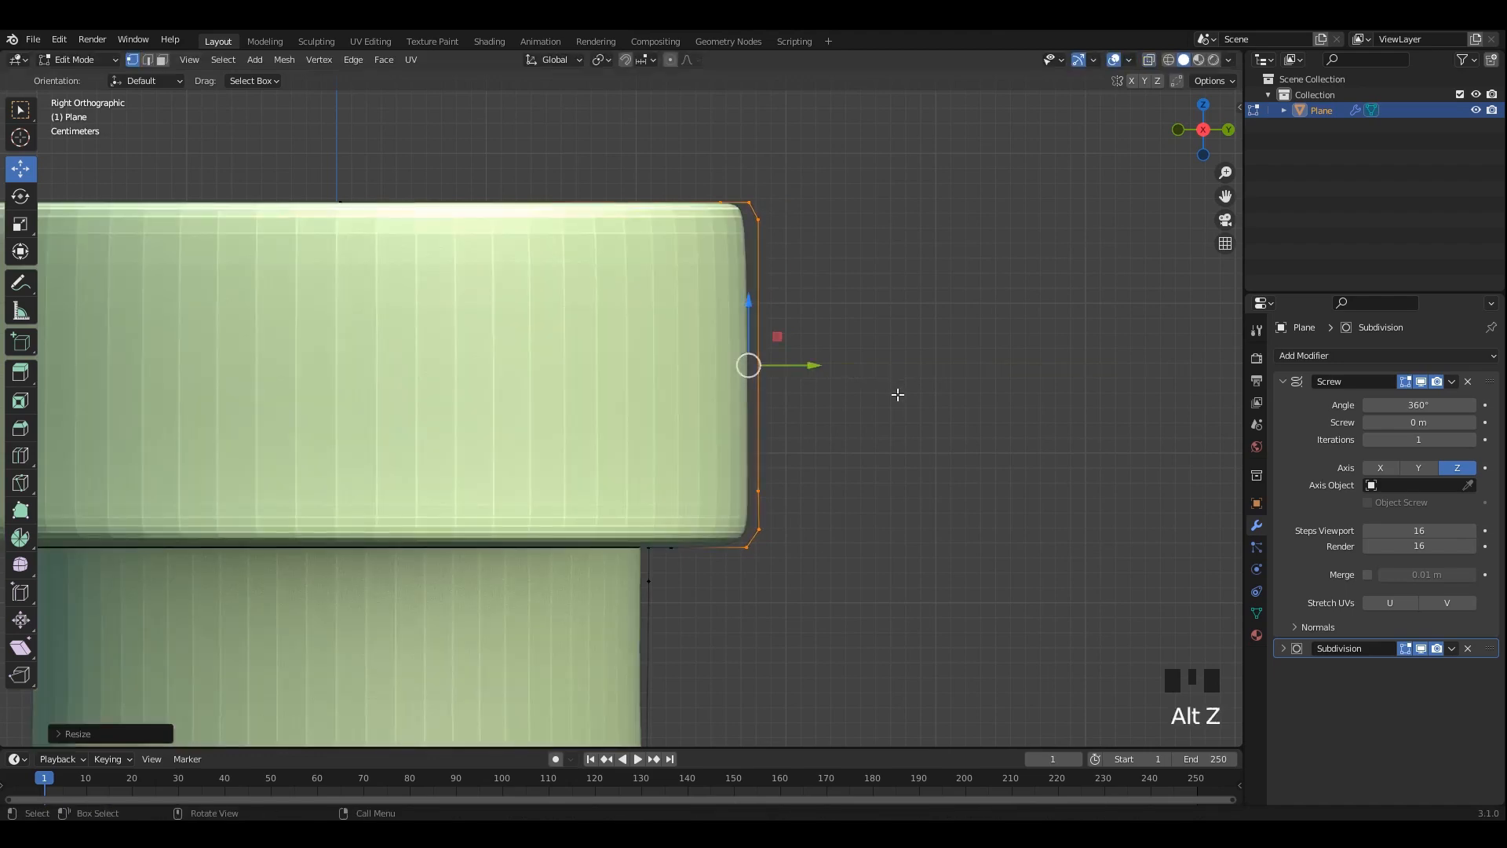
pyautogui.scroll(-5, 730, 374)
pyautogui.scroll(-4, 671, 322)
pyautogui.press('Tab')
pyautogui.scroll(11, 738, 297)
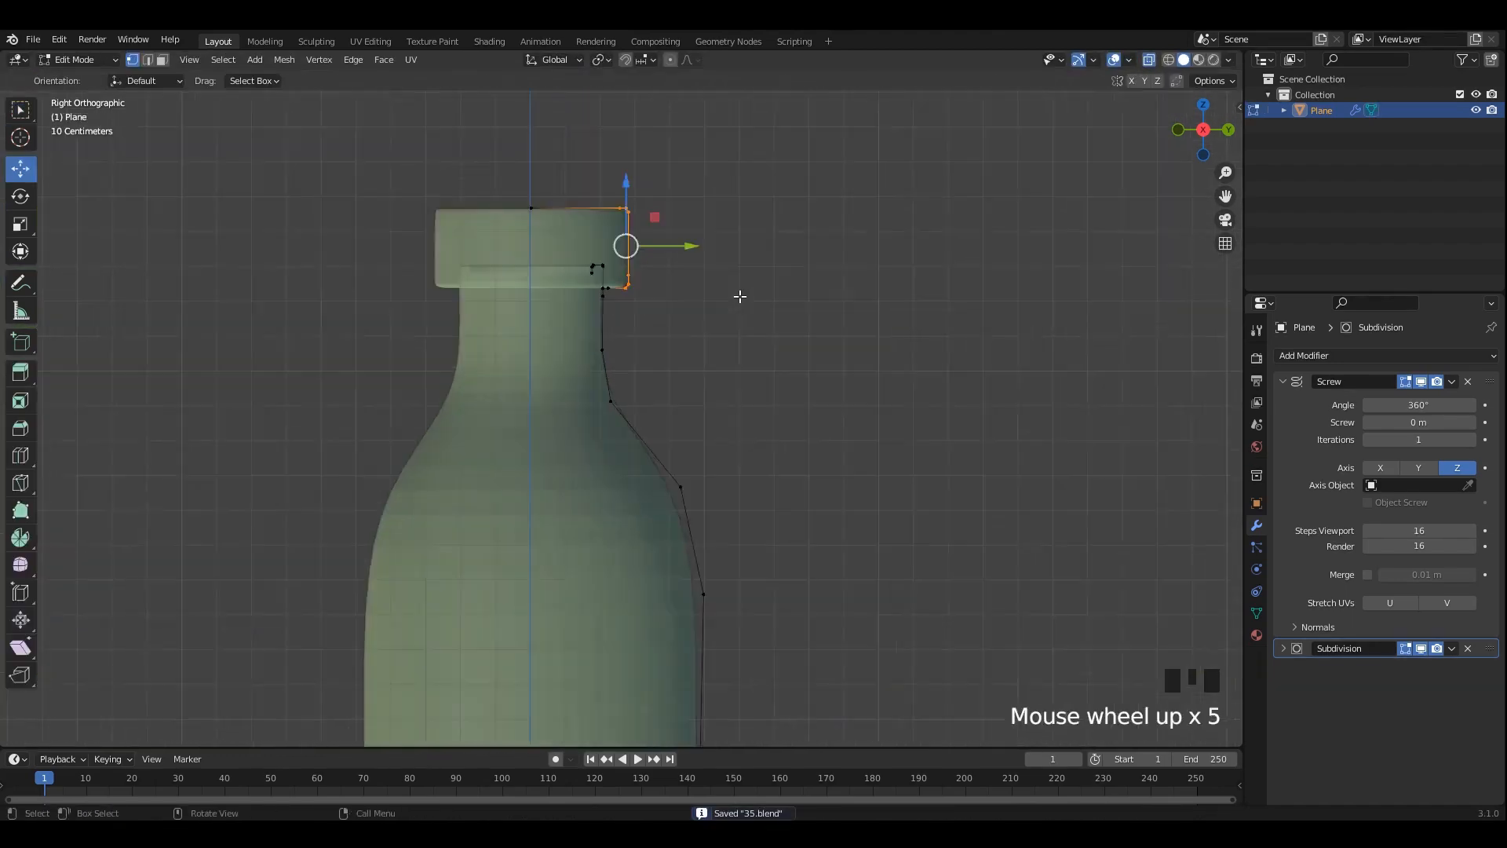
# Shift the cap's selected outer profile a little further inward along Y, closer to the neck.
pyautogui.keyDown('shift'); pyautogui.scroll(2, 827, 314); pyautogui.keyUp('shift')
pyautogui.moveTo(815, 333); pyautogui.dragTo(786, 350)
pyautogui.moveTo(785, 348)
pyautogui.mouseDown(button='middle')
pyautogui.moveTo(767, 316)
pyautogui.moveTo(774, 347)
pyautogui.mouseUp(button='middle')
pyautogui.scroll(1, 788, 347)
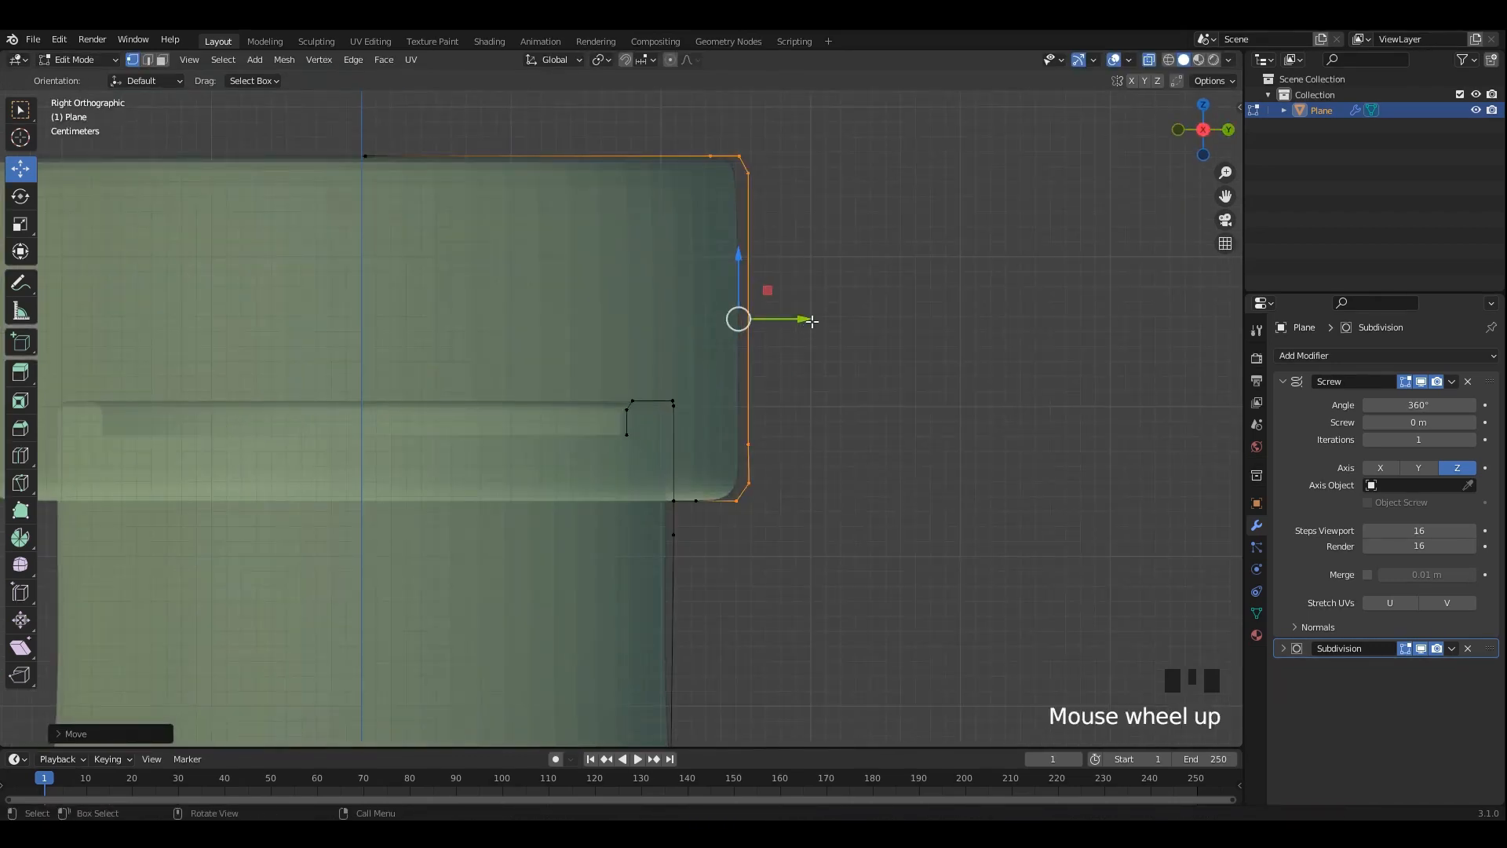
pyautogui.moveTo(808, 320); pyautogui.dragTo(795, 319)
# Lower the two outer-wall vertices at the cap's bottom corner to tighten its bevel, and save the file.
pyautogui.keyDown('shift'); pyautogui.moveTo(758, 408); pyautogui.dragTo(747, 403, button='middle'); pyautogui.keyUp('shift')
pyautogui.click(747, 403)
pyautogui.scroll(2, 757, 420)
pyautogui.click(777, 448)
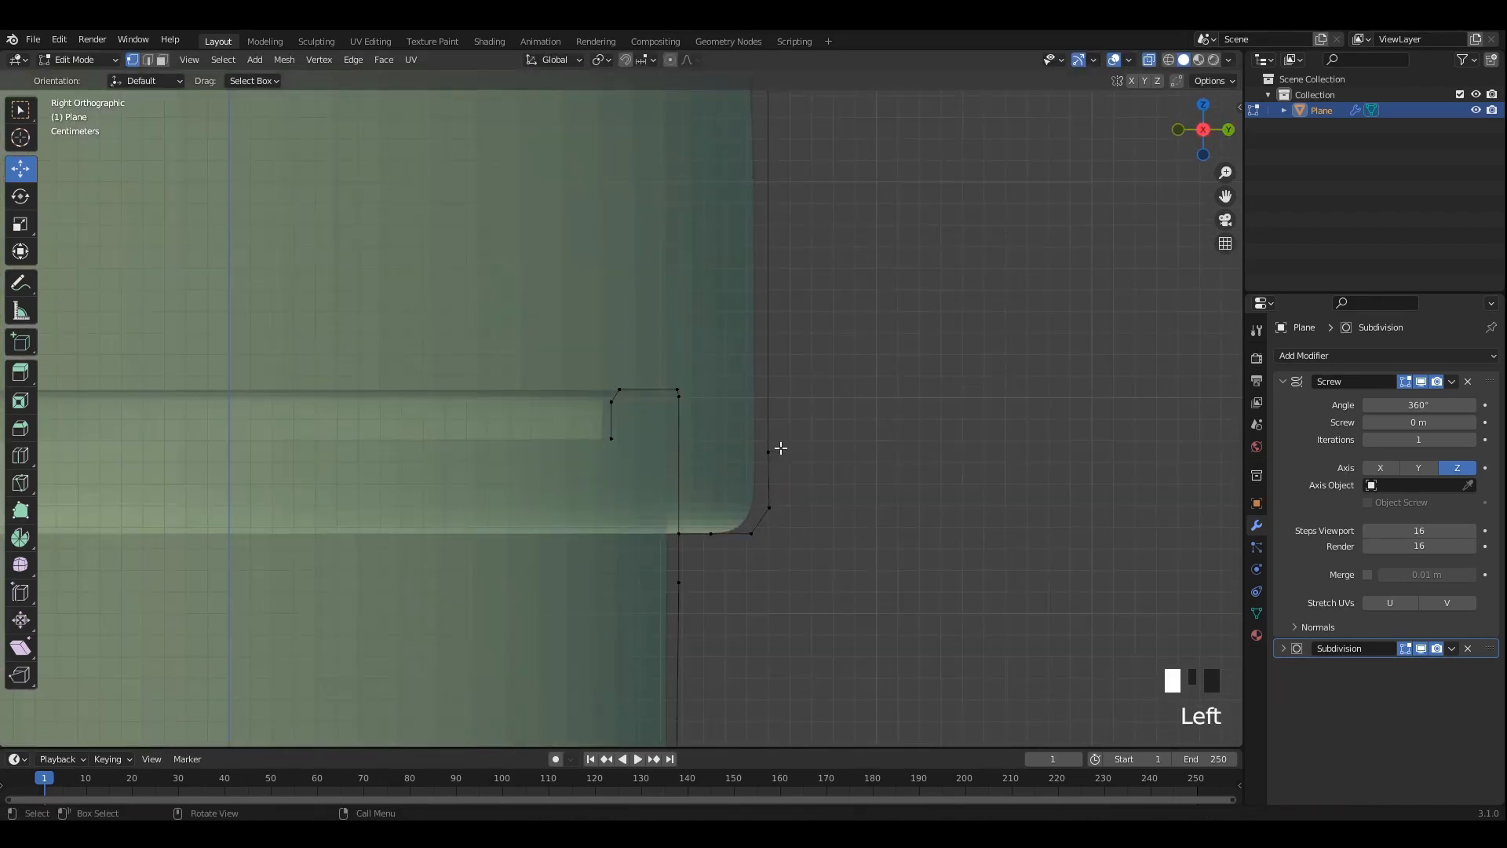
pyautogui.moveTo(773, 408); pyautogui.dragTo(789, 462)
pyautogui.click(769, 508)
pyautogui.scroll(-3, 800, 454)
pyautogui.press('Tab')
pyautogui.scroll(-9, 814, 444)
pyautogui.click(648, 351)
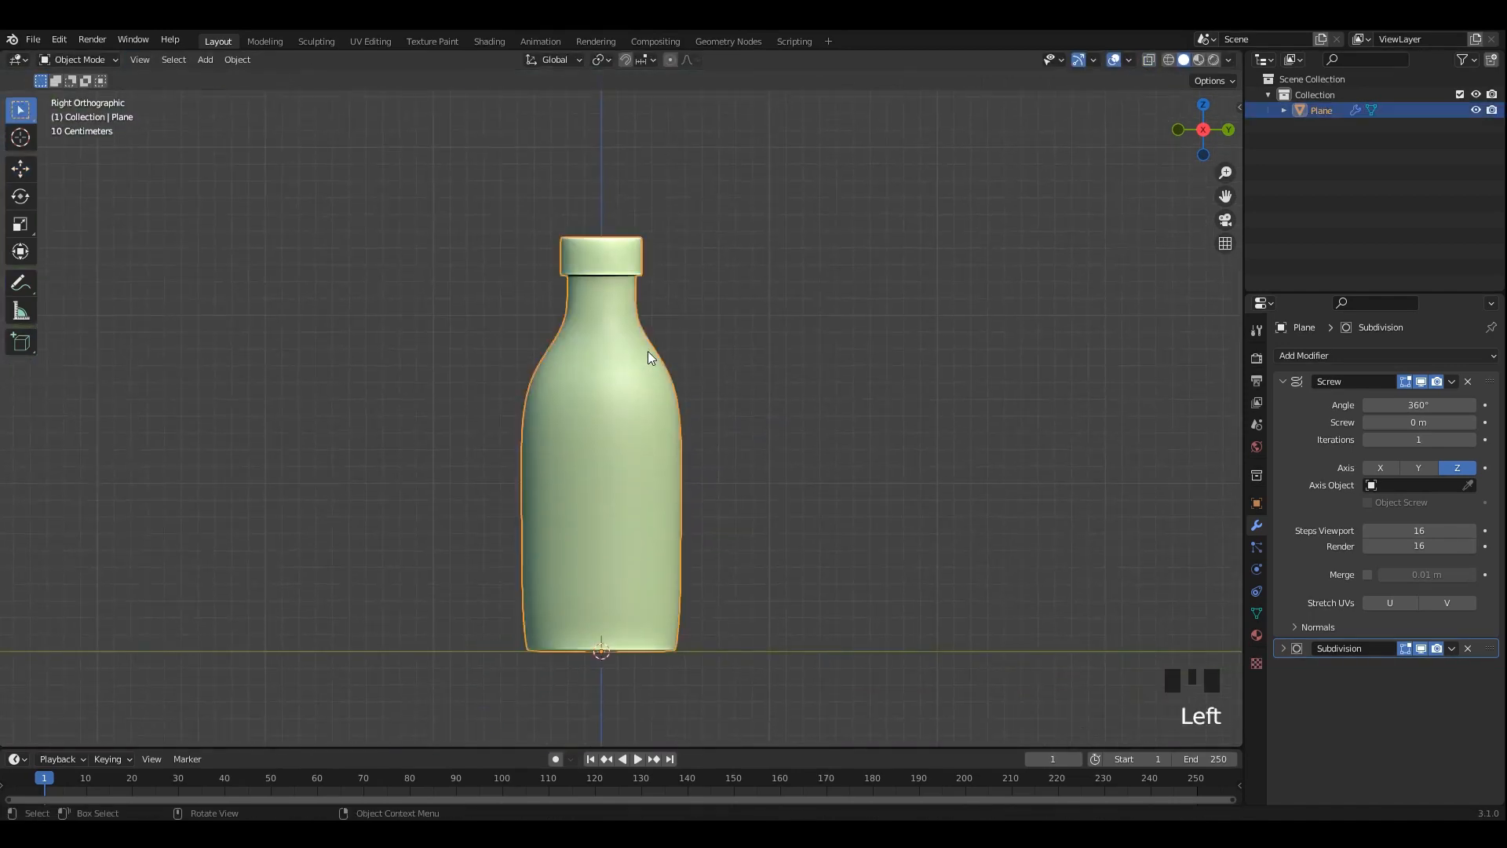
pyautogui.keyDown('shift'); pyautogui.moveTo(681, 427); pyautogui.dragTo(666, 380, button='middle'); pyautogui.keyUp('shift')
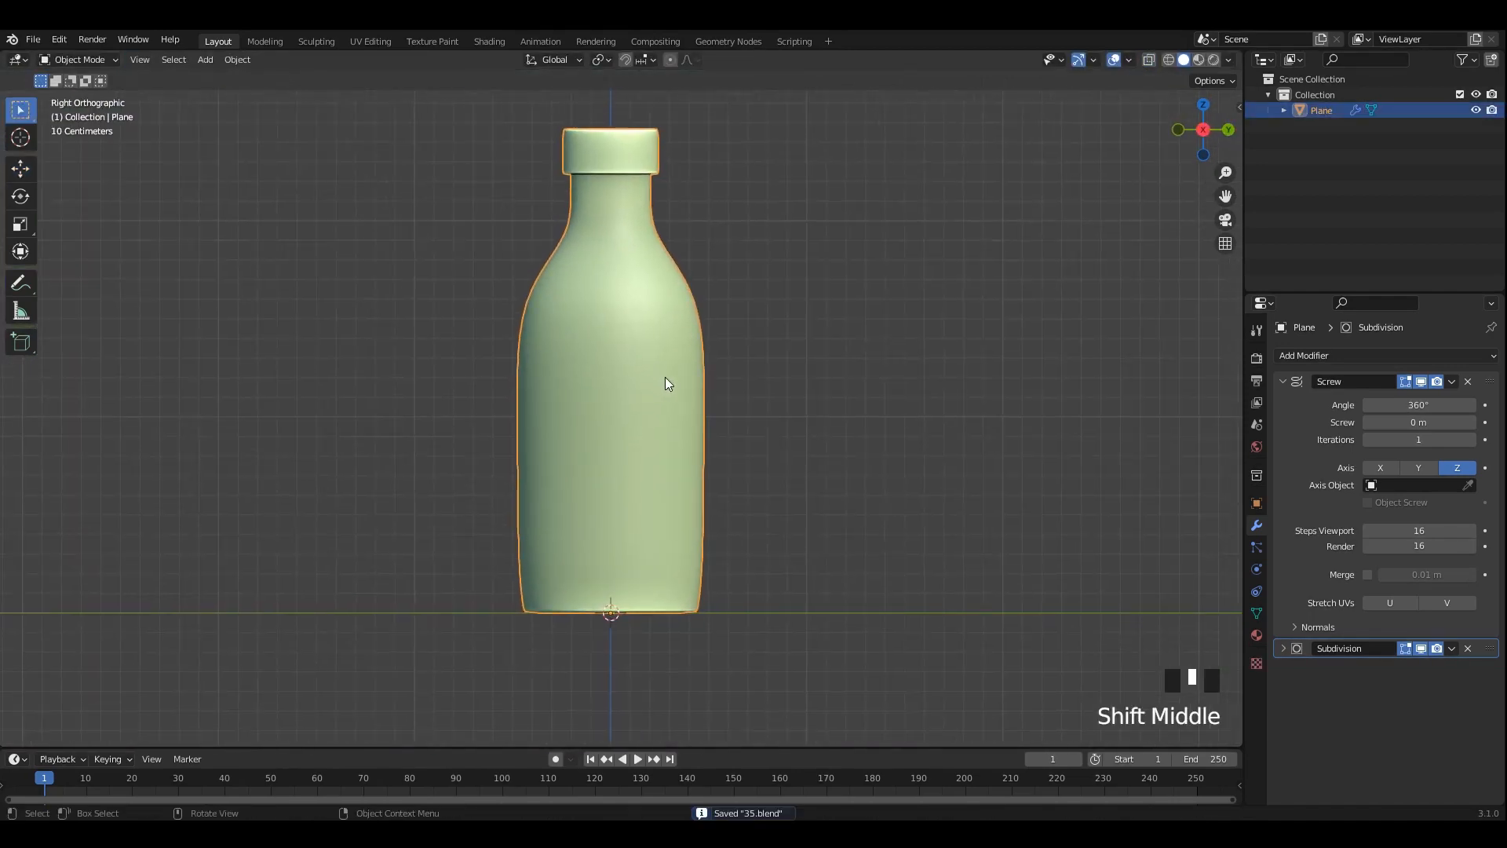
# Raise the lowest side-wall vertex and the base corner vertex of the bottle profile to widen the base rounding.
pyautogui.keyDown('alt'); pyautogui.middleClick(758, 412); pyautogui.keyUp('alt')
pyautogui.press('Tab')
pyautogui.scroll(3, 792, 457)
pyautogui.scroll(4, 792, 457)
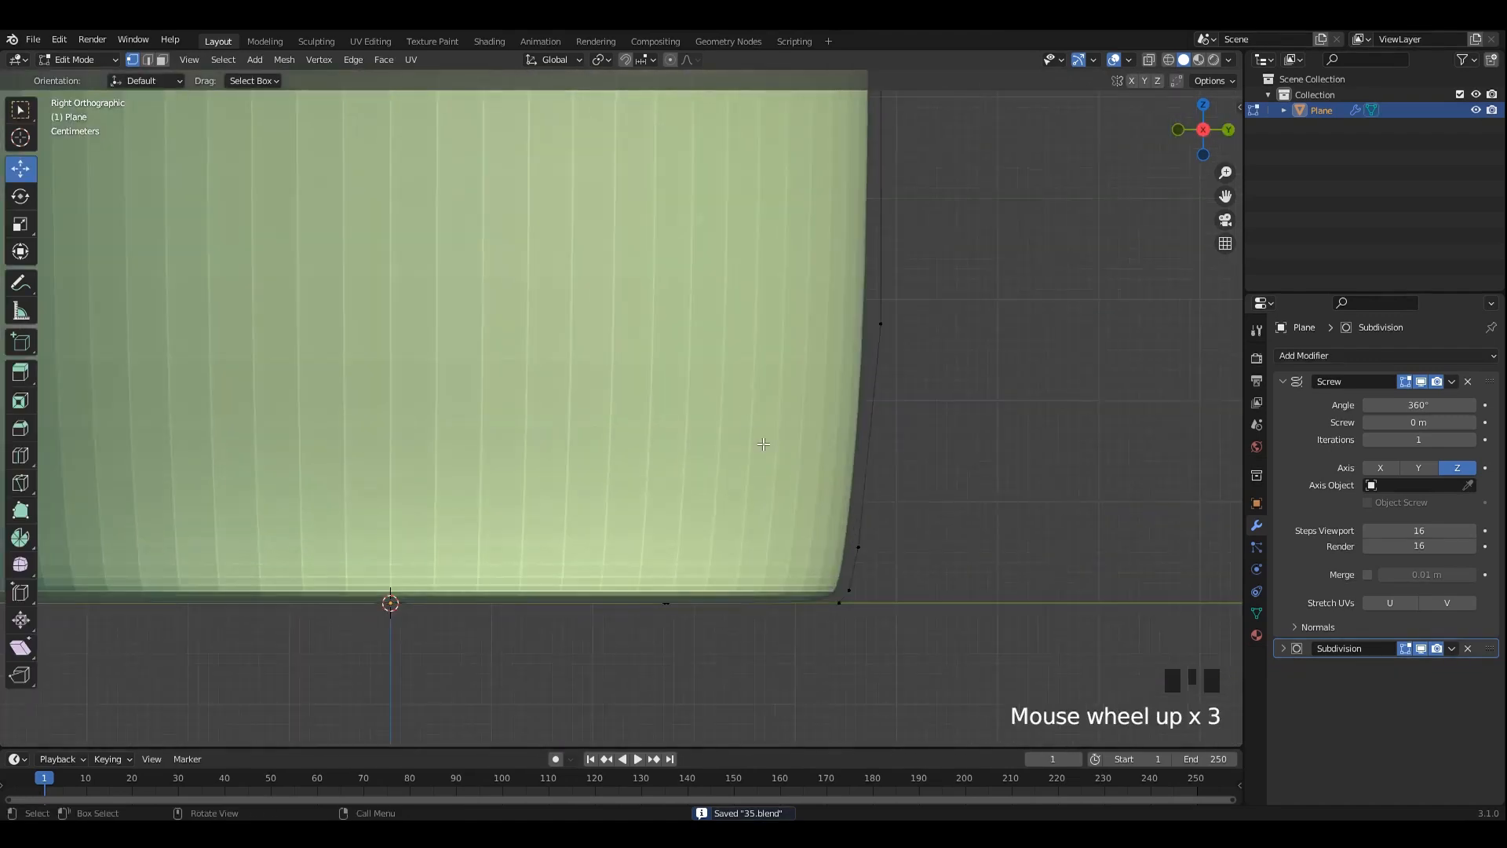
pyautogui.keyDown('shift'); pyautogui.moveTo(758, 338); pyautogui.dragTo(740, 370, button='middle'); pyautogui.keyUp('shift')
pyautogui.click(769, 354)
pyautogui.moveTo(773, 335)
pyautogui.mouseDown()
pyautogui.moveTo(778, 303)
pyautogui.moveTo(783, 321)
pyautogui.mouseUp()
pyautogui.moveTo(804, 394); pyautogui.dragTo(735, 502)
pyautogui.moveTo(742, 486); pyautogui.dragTo(752, 456)
# Fine-tune the position of the lowest side-wall vertex above the bottle's base corner.
pyautogui.click(784, 323)
pyautogui.moveTo(783, 323); pyautogui.dragTo(790, 336)
pyautogui.moveTo(789, 338); pyautogui.dragTo(785, 333)
pyautogui.moveTo(793, 412); pyautogui.dragTo(703, 517)
pyautogui.click(775, 438)
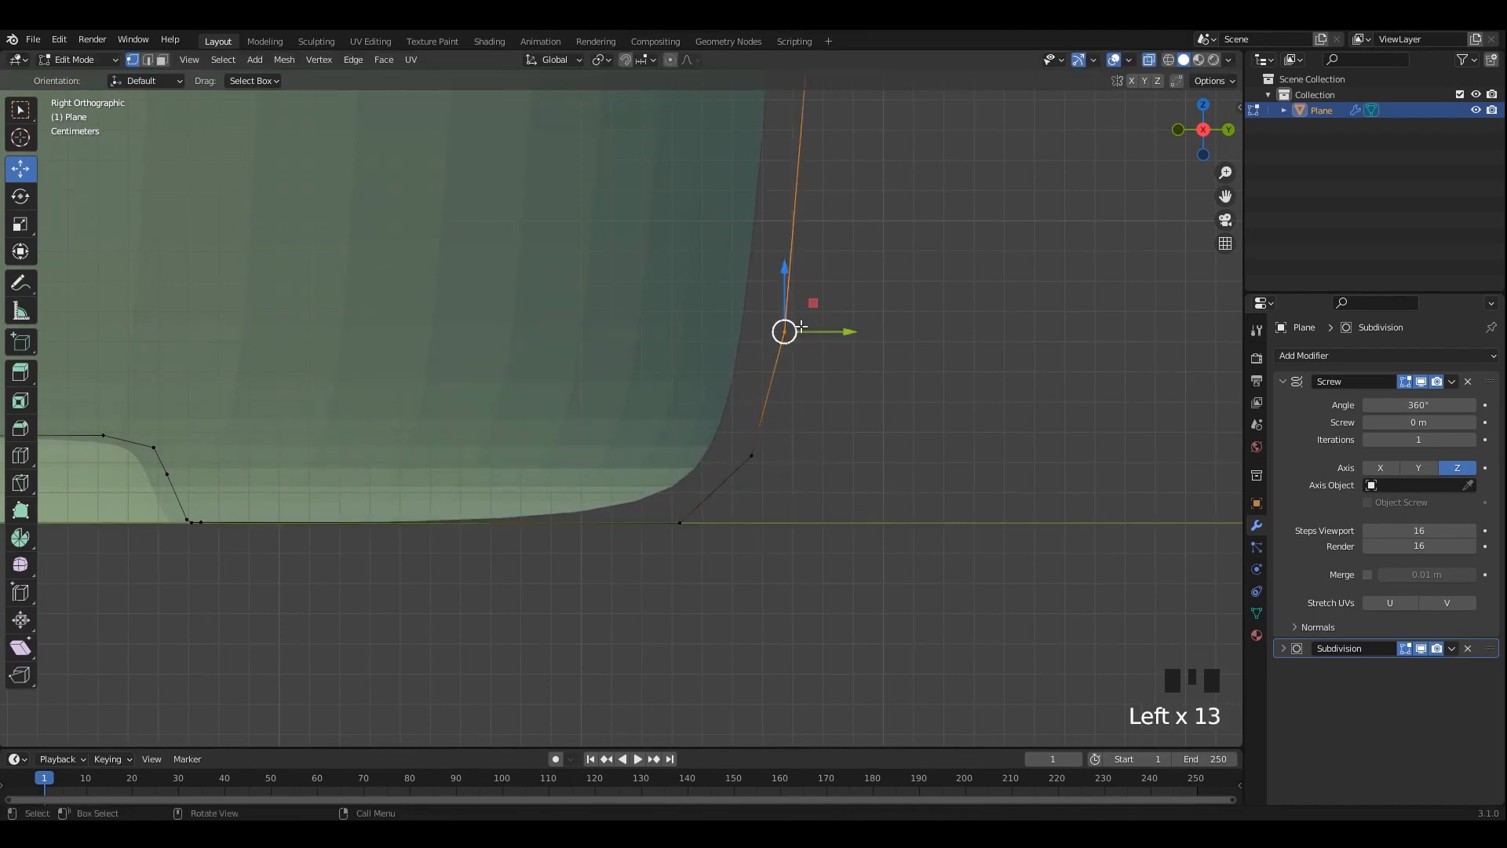
pyautogui.moveTo(800, 327); pyautogui.dragTo(813, 366)
# Nudge the base corner vertex slightly outward and the outer underside vertex slightly inward.
pyautogui.click(752, 456)
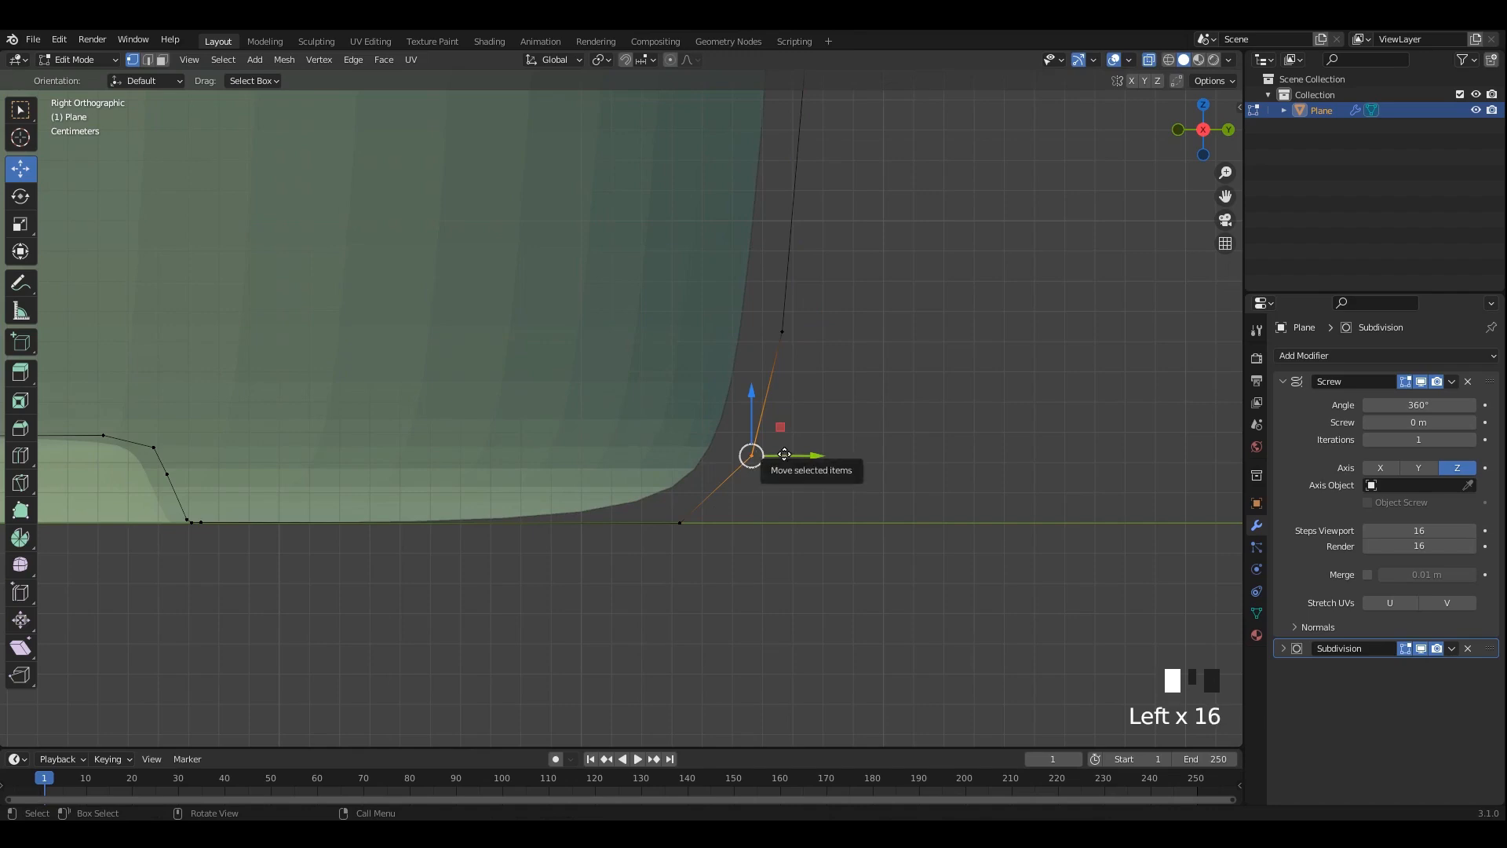
pyautogui.moveTo(785, 454); pyautogui.dragTo(789, 455)
pyautogui.moveTo(738, 522); pyautogui.dragTo(730, 522)
pyautogui.click(756, 456)
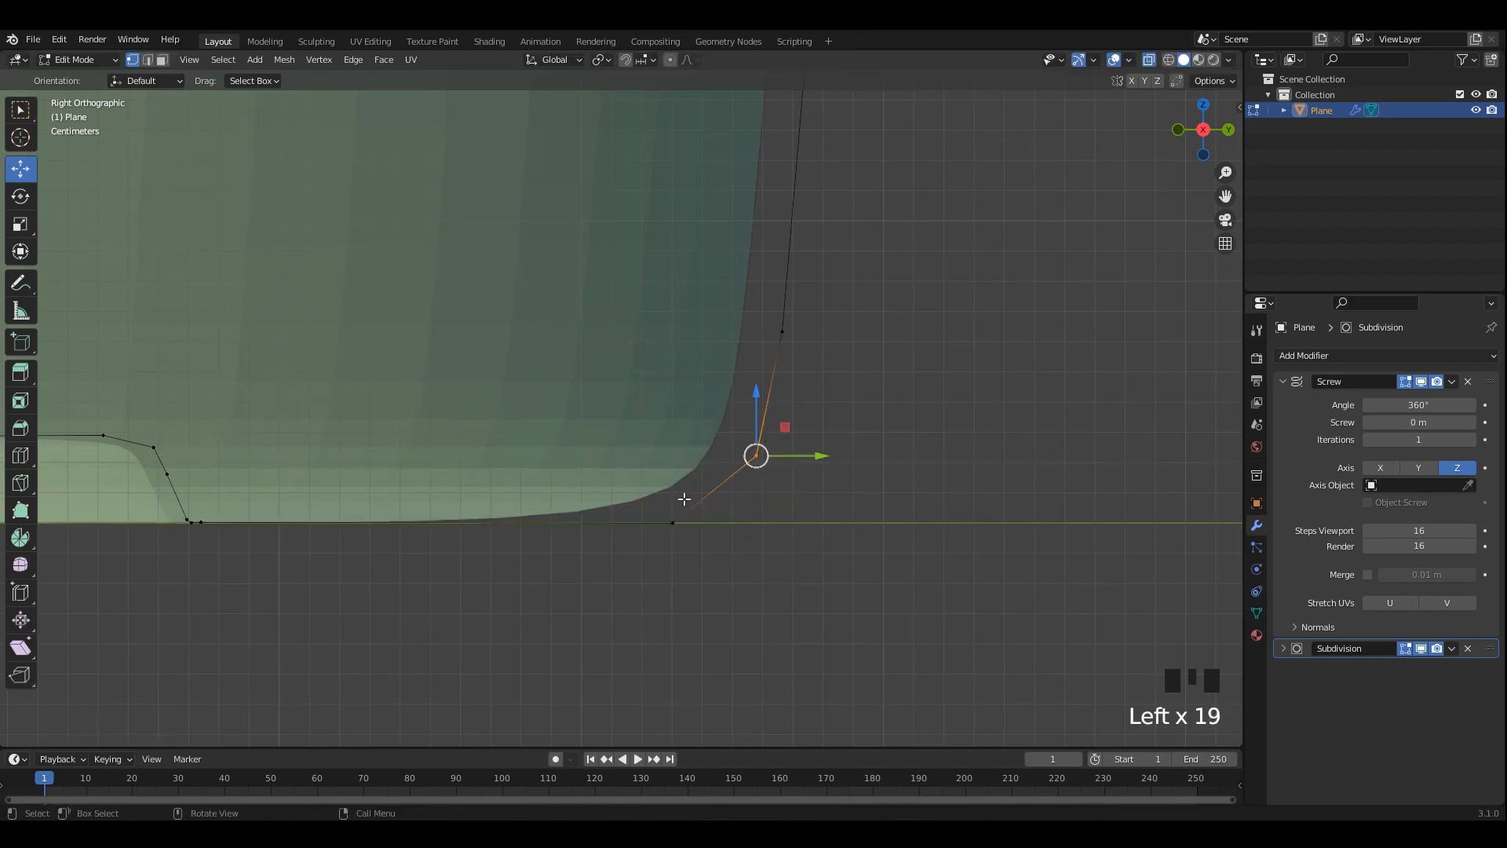
# Slide the underside vertex beside the base recess outward along the base by about 0.05 m.
pyautogui.scroll(-4, 656, 511)
pyautogui.hotkey('alt', 'z')
pyautogui.hotkey('alt', 'z')
pyautogui.click(456, 464)
pyautogui.moveTo(456, 464); pyautogui.dragTo(558, 464)
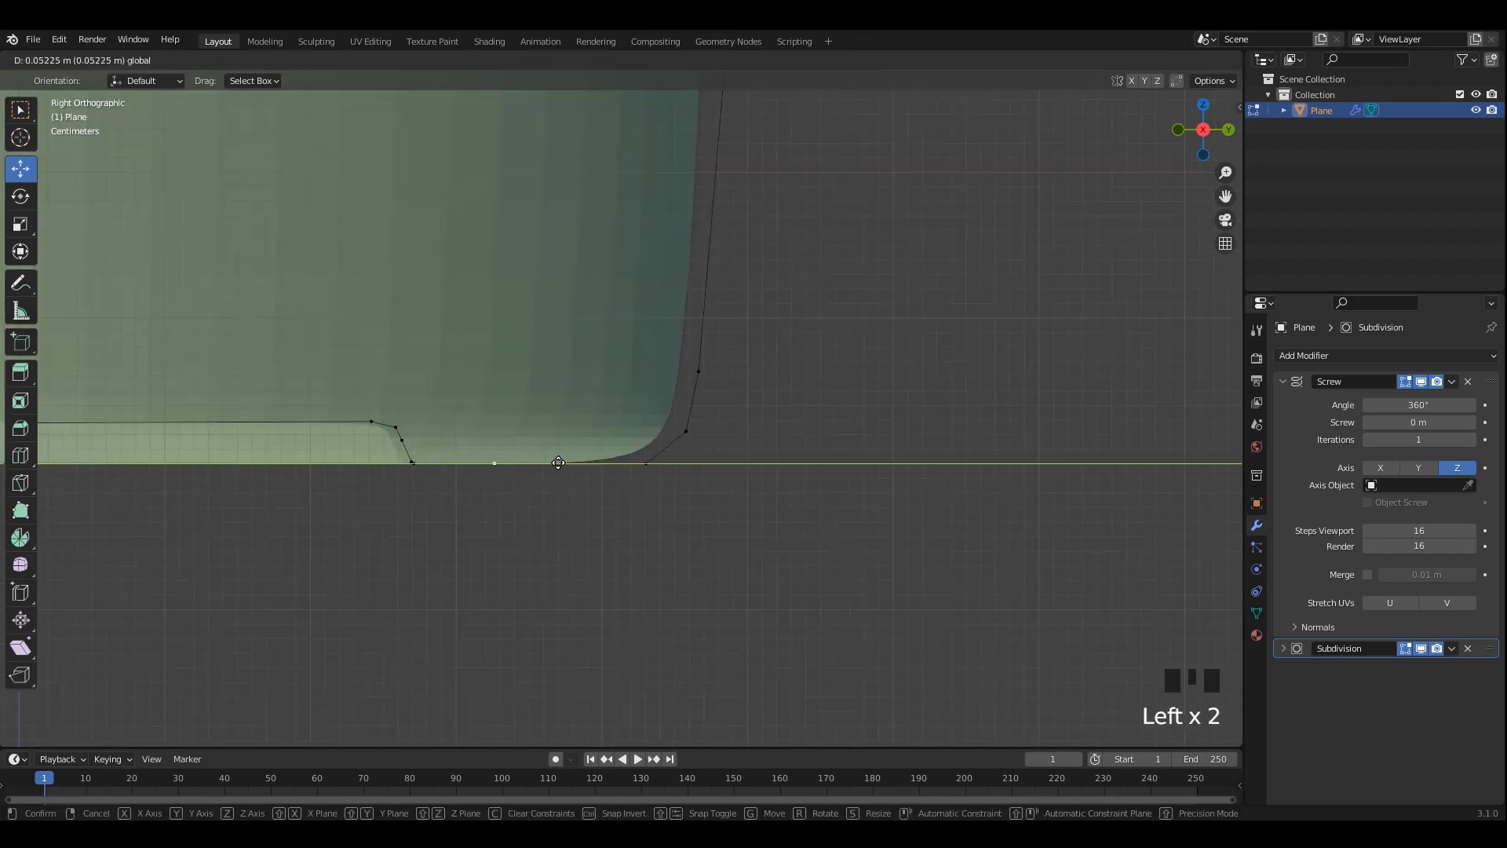
pyautogui.moveTo(649, 476); pyautogui.dragTo(652, 475)
# Leave mesh editing with solid display, save the file and inspect the rounded base.
pyautogui.hotkey('alt', 'z')
pyautogui.press('Tab')
pyautogui.scroll(-4, 631, 383)
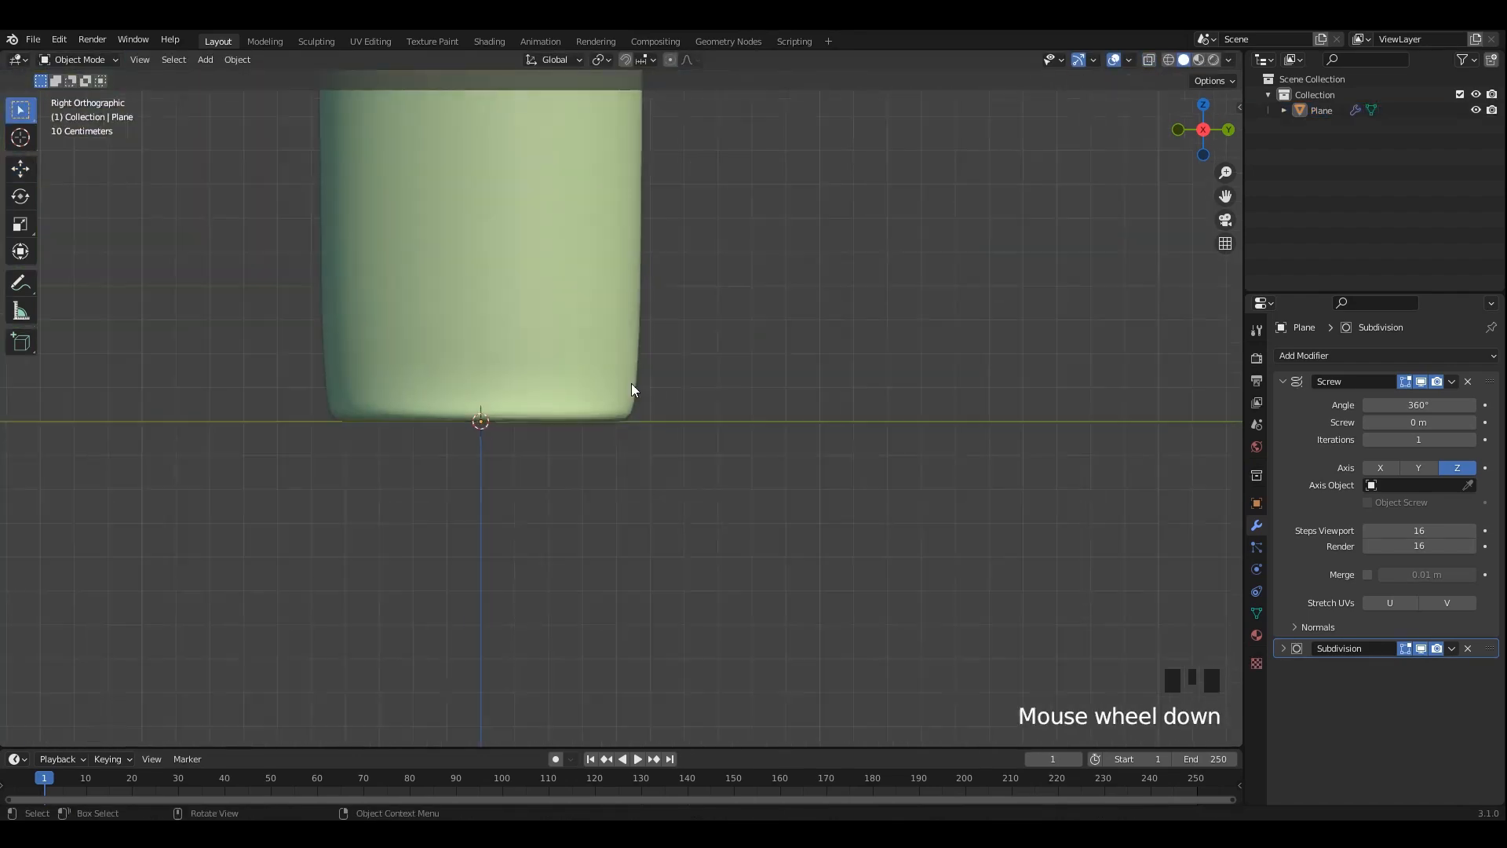
pyautogui.hotkey('ctrl', 's')
pyautogui.keyDown('shift'); pyautogui.moveTo(648, 428); pyautogui.dragTo(639, 363, button='middle'); pyautogui.keyUp('shift')
pyautogui.press('`')
pyautogui.scroll(2, 671, 345)
pyautogui.scroll(1, 605, 422)
pyautogui.press('`')
# Move the cap's top-surface vertex near the corner inward and lower the outer wall's top vertex by about 0.022 m.
pyautogui.keyDown('shift'); pyautogui.moveTo(801, 435); pyautogui.dragTo(674, 473, button='middle'); pyautogui.keyUp('shift')
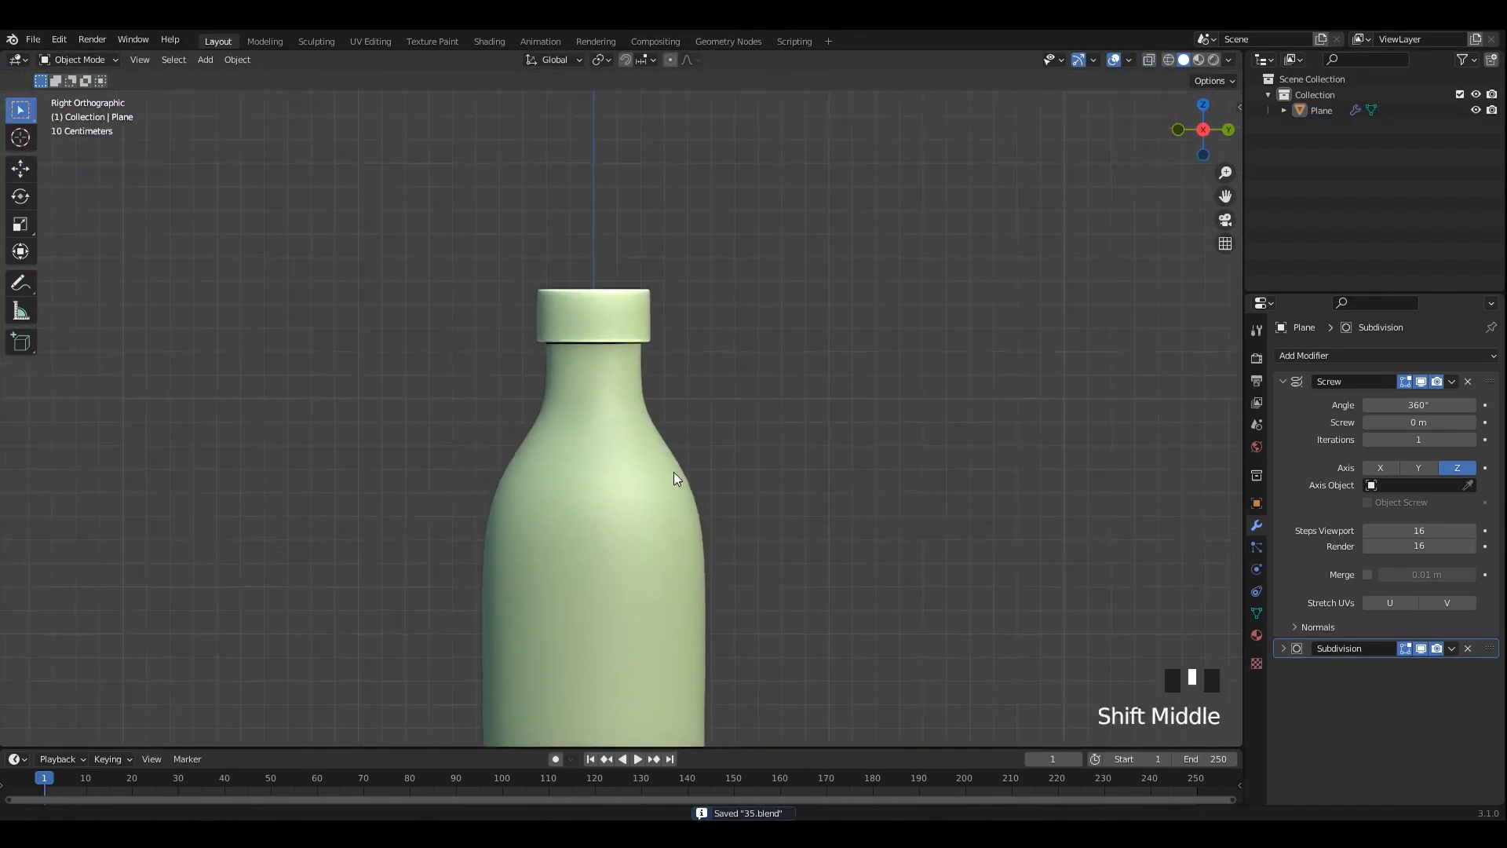
pyautogui.scroll(2, 690, 471)
pyautogui.press('Tab')
pyautogui.hotkey('alt', 'z')
pyautogui.scroll(6, 706, 338)
pyautogui.keyDown('shift'); pyautogui.moveTo(750, 313); pyautogui.dragTo(602, 503, button='middle'); pyautogui.keyUp('shift')
pyautogui.scroll(8, 628, 508)
pyautogui.click(754, 280)
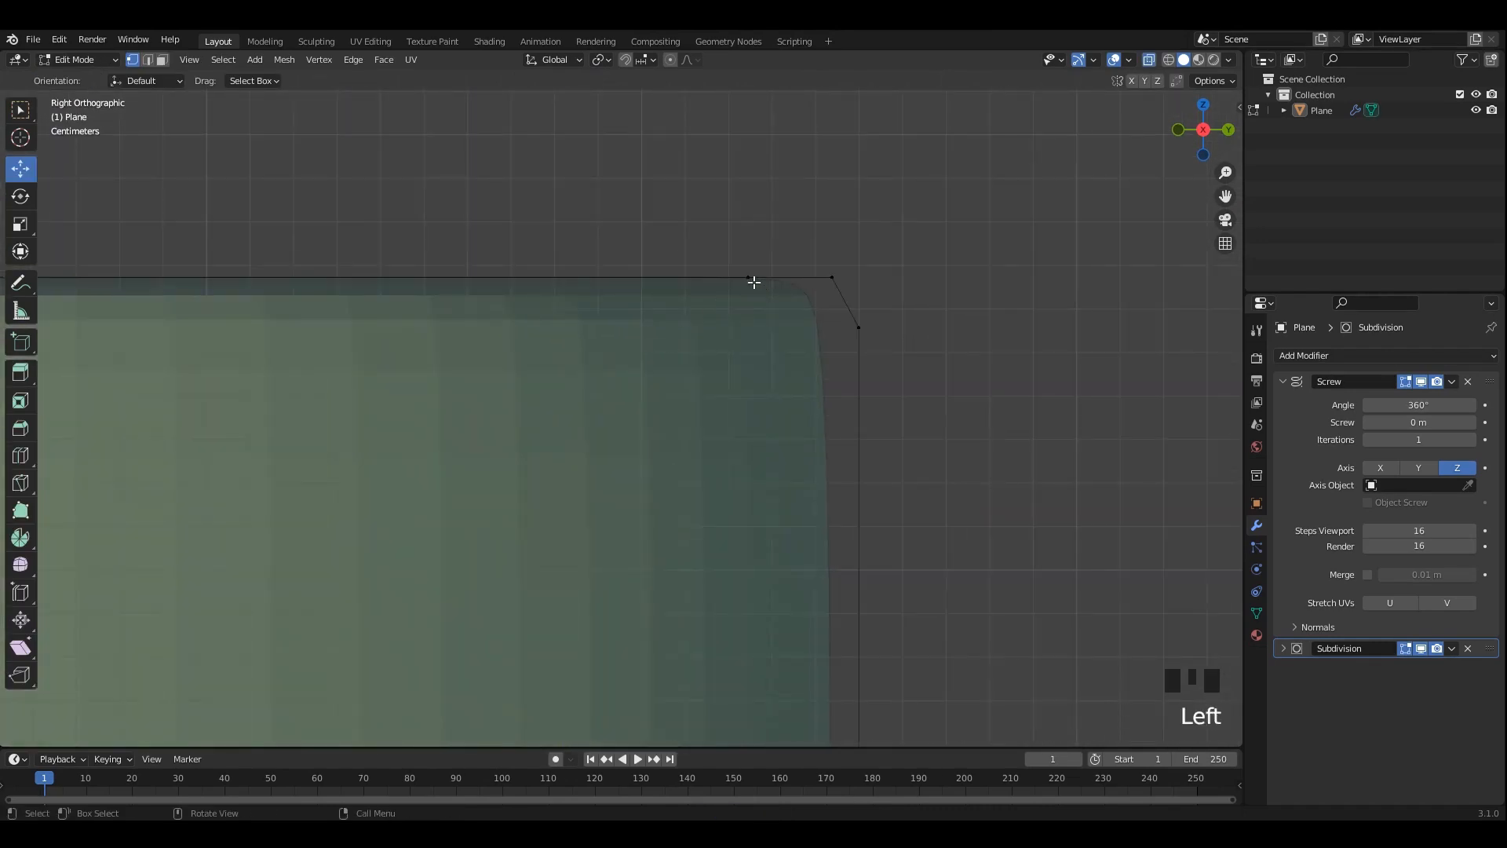
pyautogui.moveTo(815, 278); pyautogui.dragTo(843, 361)
pyautogui.click(859, 318)
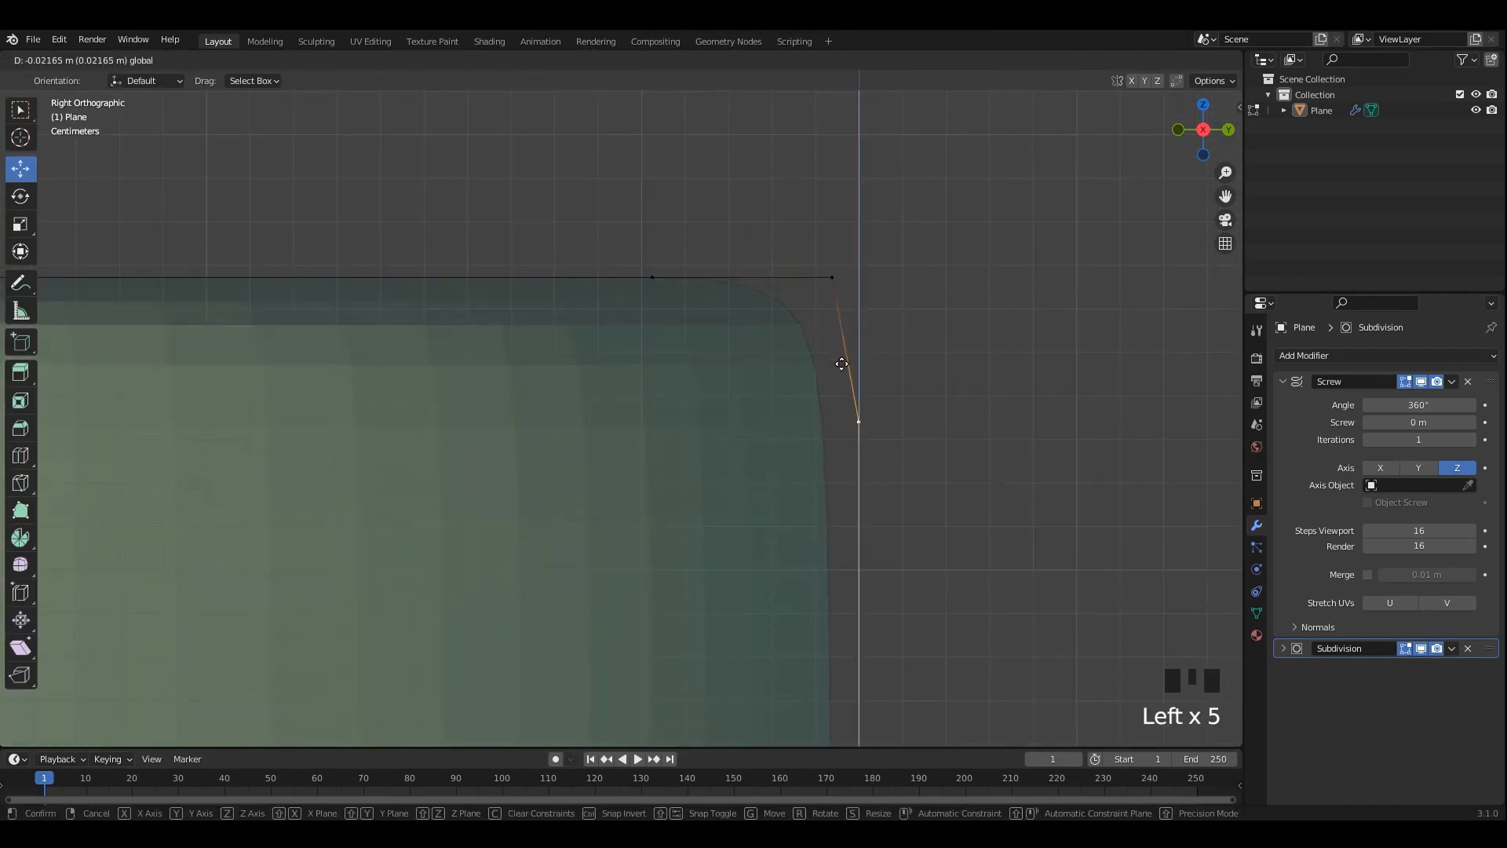
# Lower the cap's top corner vertex slightly and check the rounded cap in Object Mode.
pyautogui.click(834, 279)
pyautogui.moveTo(837, 233); pyautogui.dragTo(864, 293)
pyautogui.scroll(-4, 767, 457)
pyautogui.press('Tab')
pyautogui.scroll(-5, 652, 432)
pyautogui.hotkey('ctrl', 'a')
pyautogui.click(656, 363)
# Tighten the cap's top rounding by raising the outer wall's top vertex and moving the top-surface vertex outward.
pyautogui.scroll(3, 767, 313)
pyautogui.press('Tab')
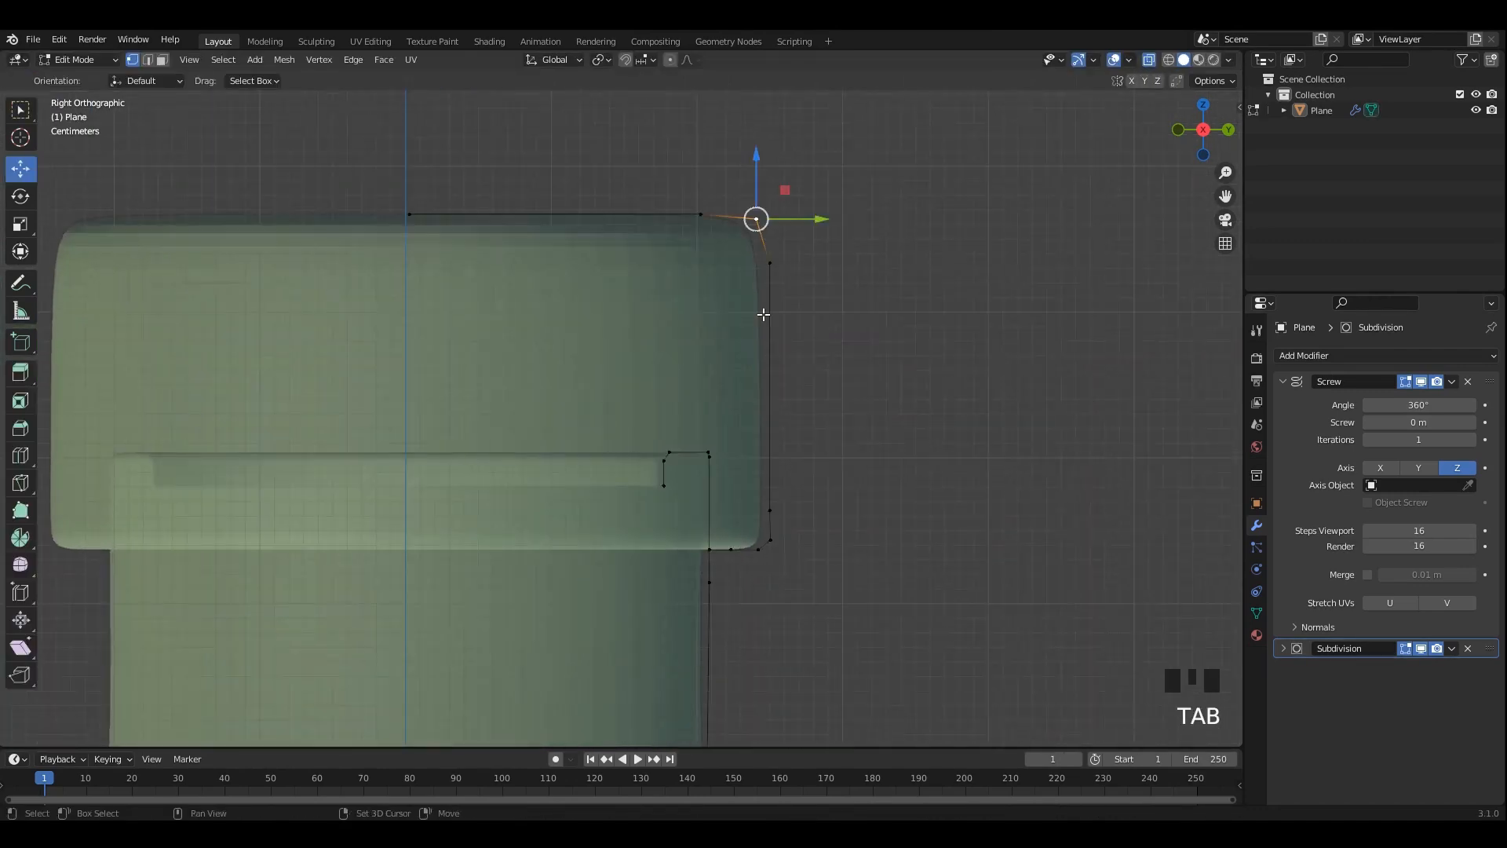
pyautogui.scroll(7, 754, 357)
pyautogui.moveTo(750, 382); pyautogui.dragTo(750, 340)
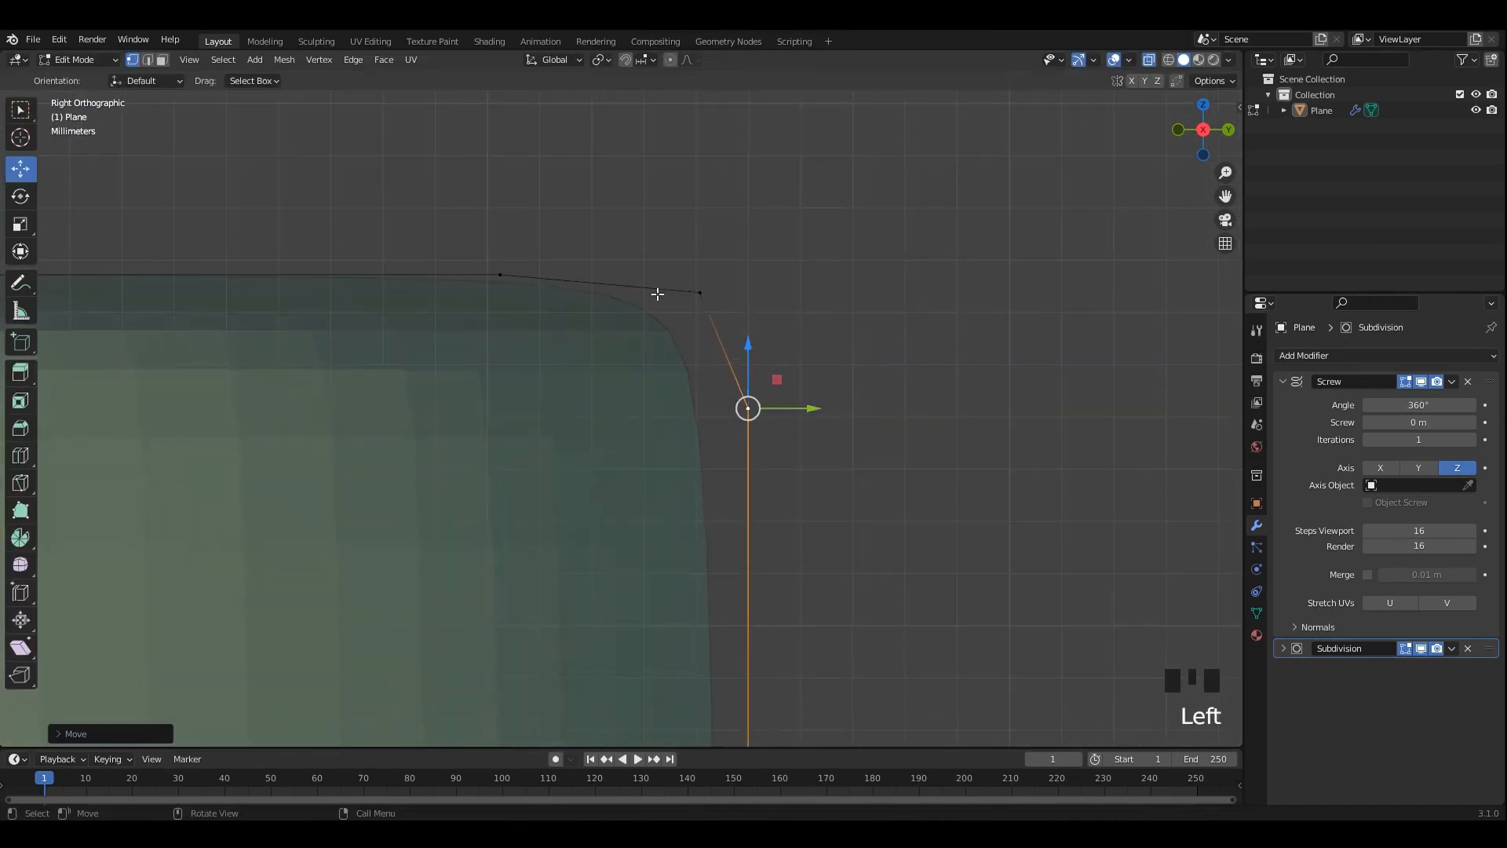
pyautogui.moveTo(562, 275); pyautogui.dragTo(661, 275)
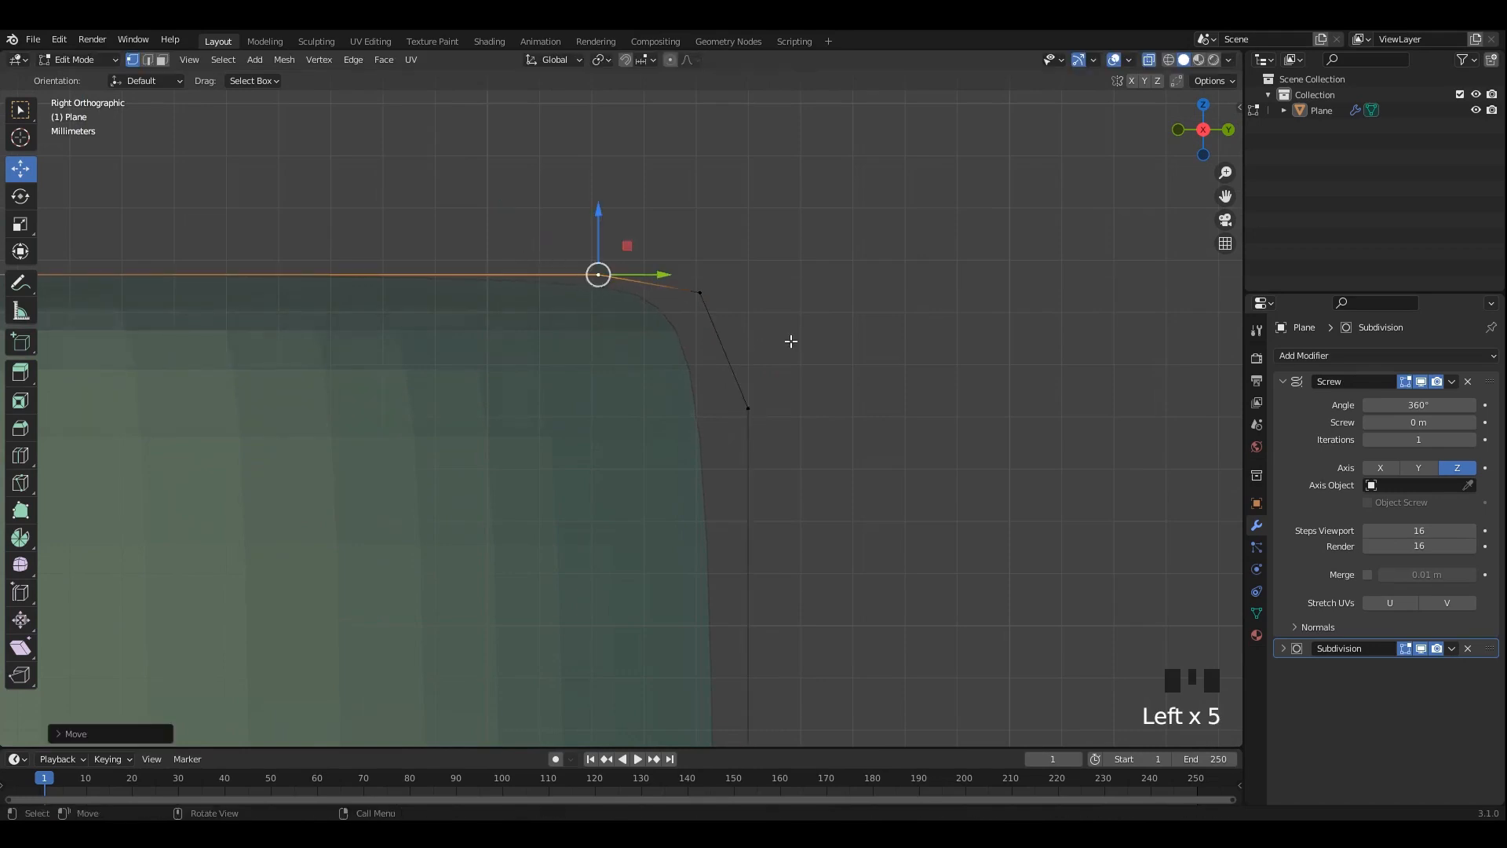
pyautogui.click(752, 405)
pyautogui.moveTo(751, 352); pyautogui.dragTo(743, 299)
pyautogui.click(691, 309)
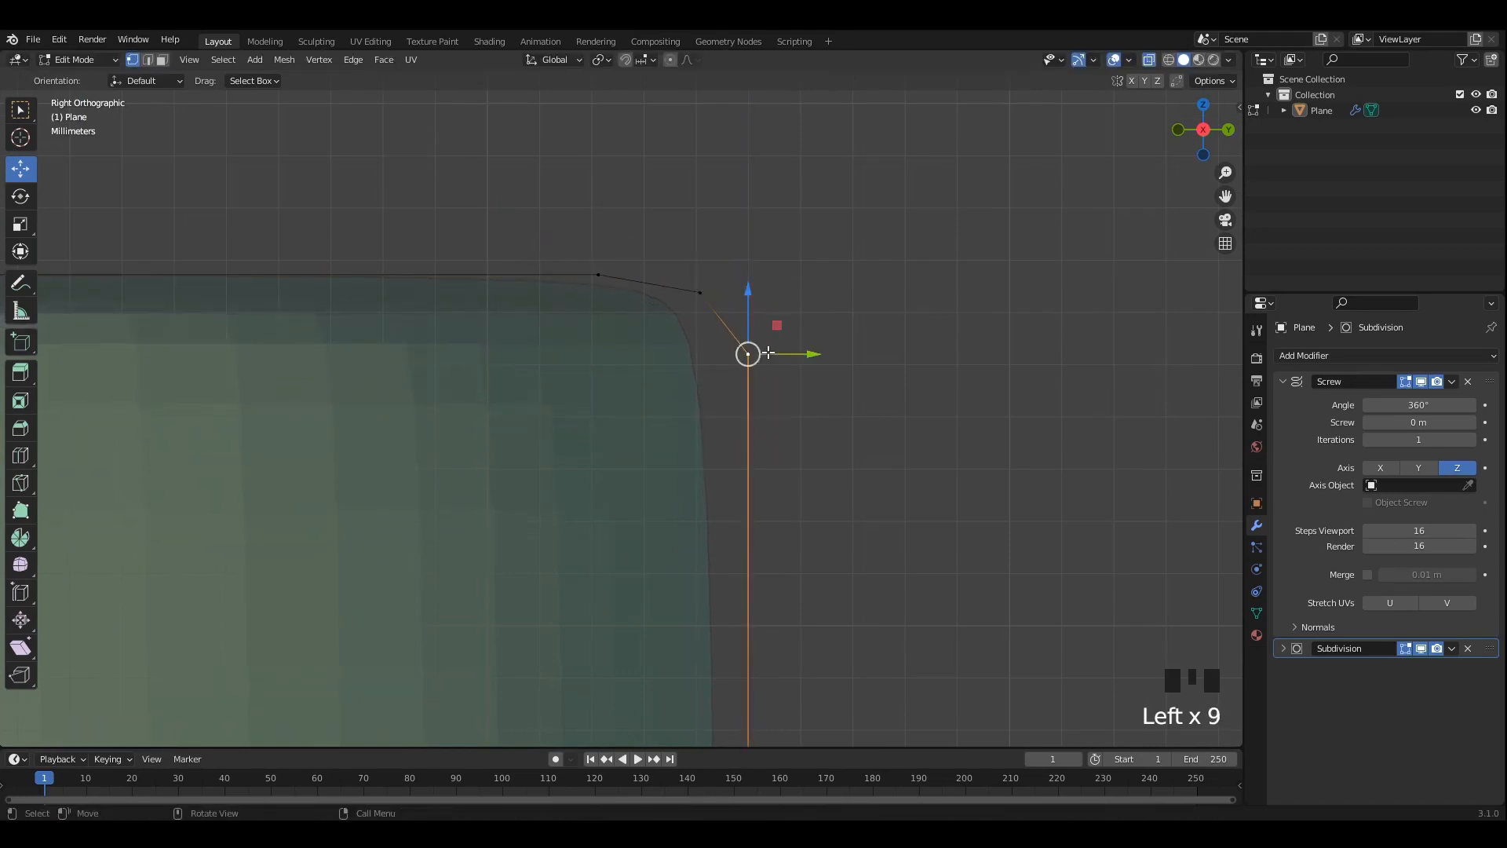
pyautogui.moveTo(563, 295); pyautogui.dragTo(560, 296)
pyautogui.moveTo(646, 275); pyautogui.dragTo(589, 264)
pyautogui.hotkey('ctrl', 'z')
pyautogui.moveTo(778, 337); pyautogui.dragTo(721, 373)
pyautogui.moveTo(777, 351); pyautogui.dragTo(767, 348)
pyautogui.hotkey('ctrl', 'z')
# Inspect the refined cap and bottle in Object Mode from different views, with the bottle selected, and save the file.
pyautogui.scroll(-6, 756, 380)
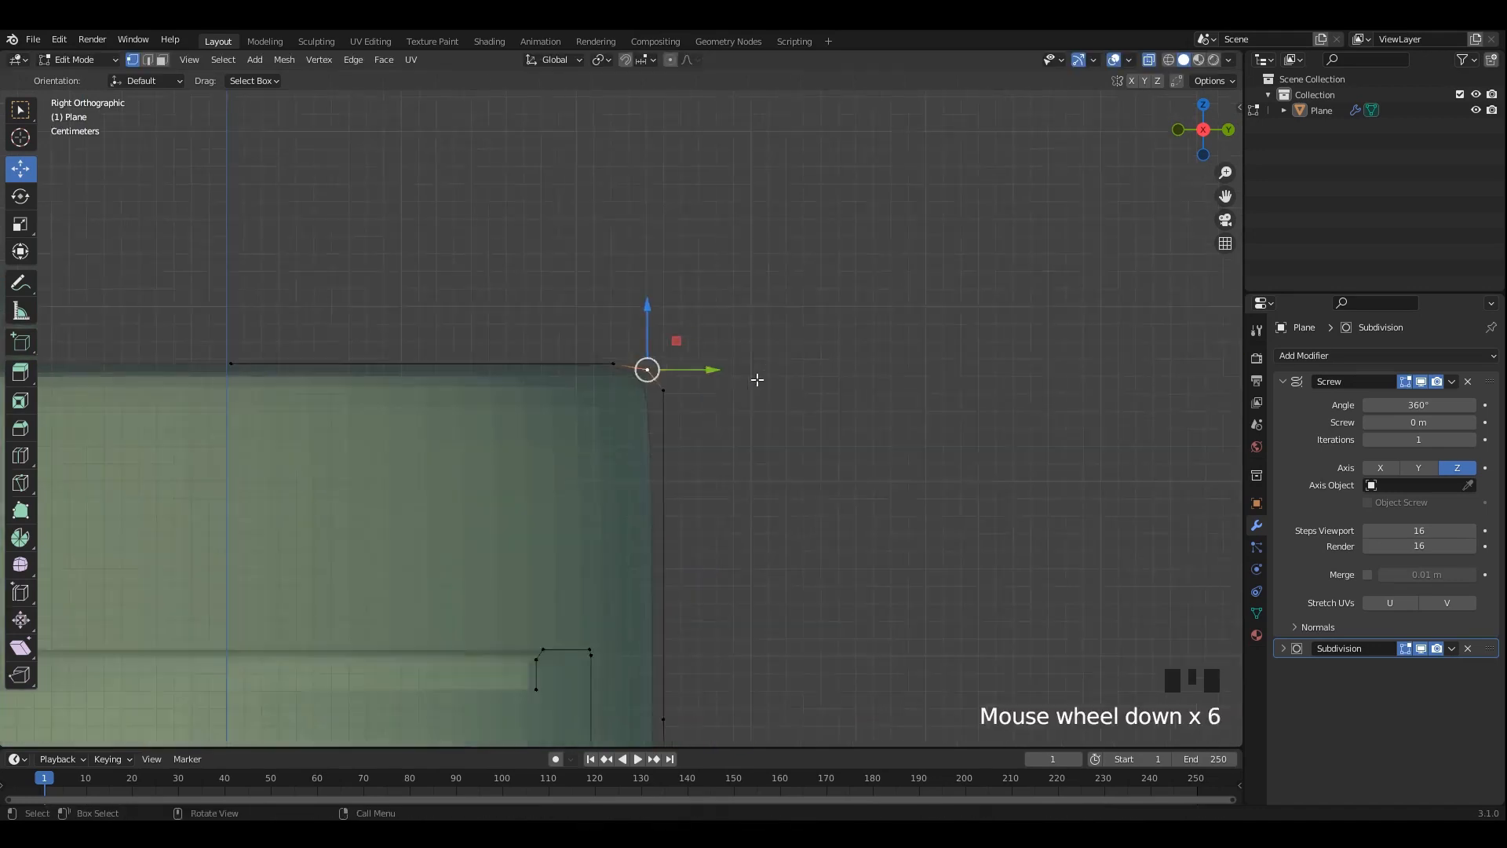
pyautogui.press('Tab')
pyautogui.scroll(-2, 710, 393)
pyautogui.click(598, 321)
pyautogui.scroll(-2, 703, 432)
pyautogui.moveTo(703, 432); pyautogui.dragTo(662, 406, button='middle')
pyautogui.press('`')
pyautogui.scroll(2, 675, 416)
pyautogui.press('Tab')
pyautogui.keyDown('alt'); pyautogui.scroll(1, 695, 396); pyautogui.keyUp('alt')
pyautogui.scroll(5, 667, 405)
pyautogui.scroll(-5, 707, 393)
pyautogui.press('Tab')
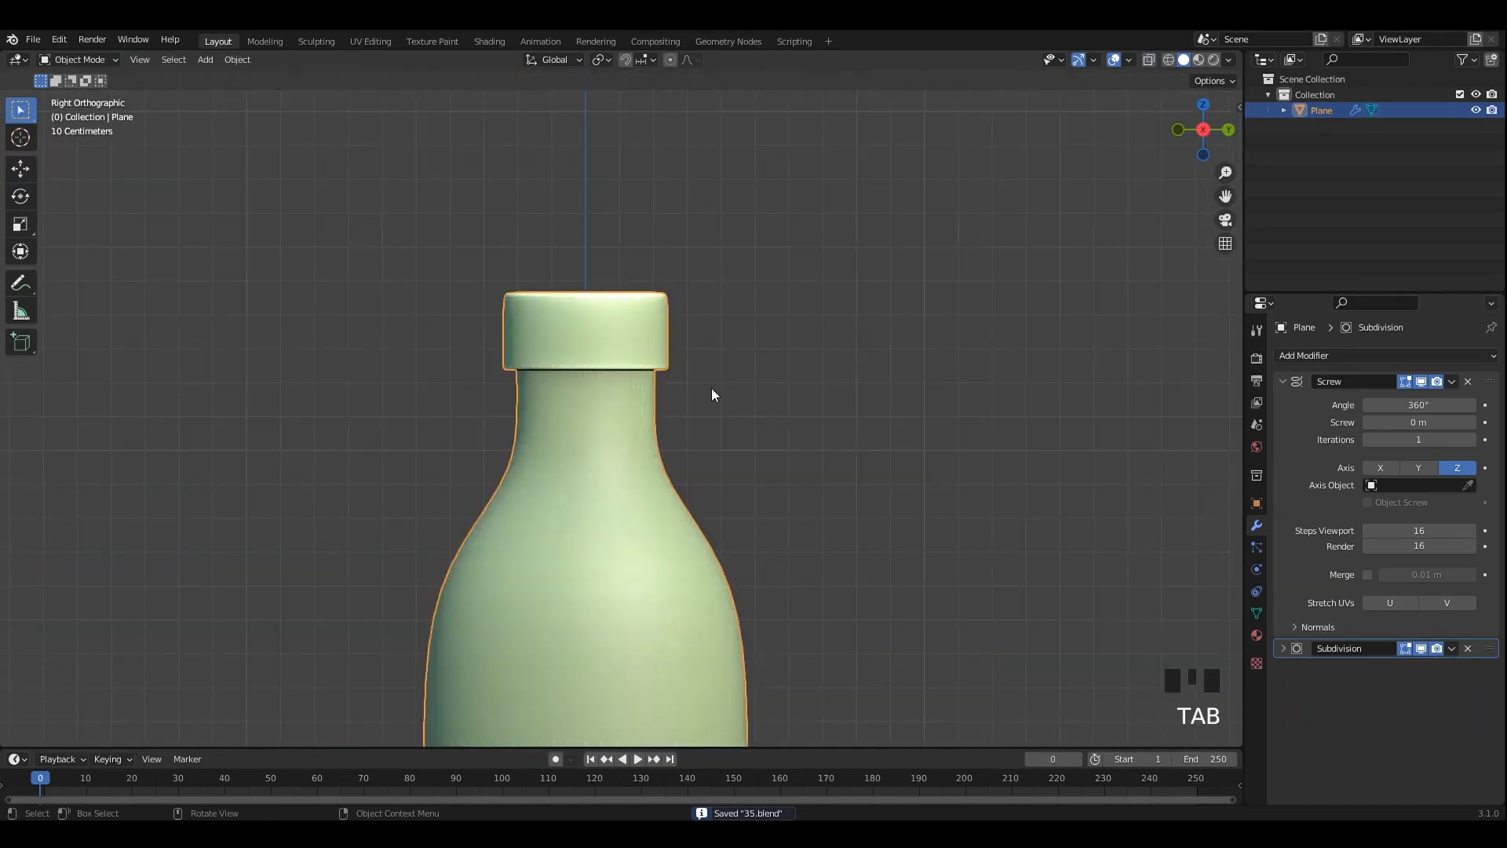
# Apply the bottle's object transform and save the file.
pyautogui.scroll(-6, 711, 389)
pyautogui.keyDown('shift'); pyautogui.moveTo(726, 464); pyautogui.dragTo(648, 447, button='middle'); pyautogui.keyUp('shift')
pyautogui.scroll(3, 643, 430)
pyautogui.hotkey('ctrl', 'a')
pyautogui.click(643, 441)
pyautogui.moveTo(648, 447); pyautogui.dragTo(685, 386, button='middle')
pyautogui.hotkey('ctrl', 's')
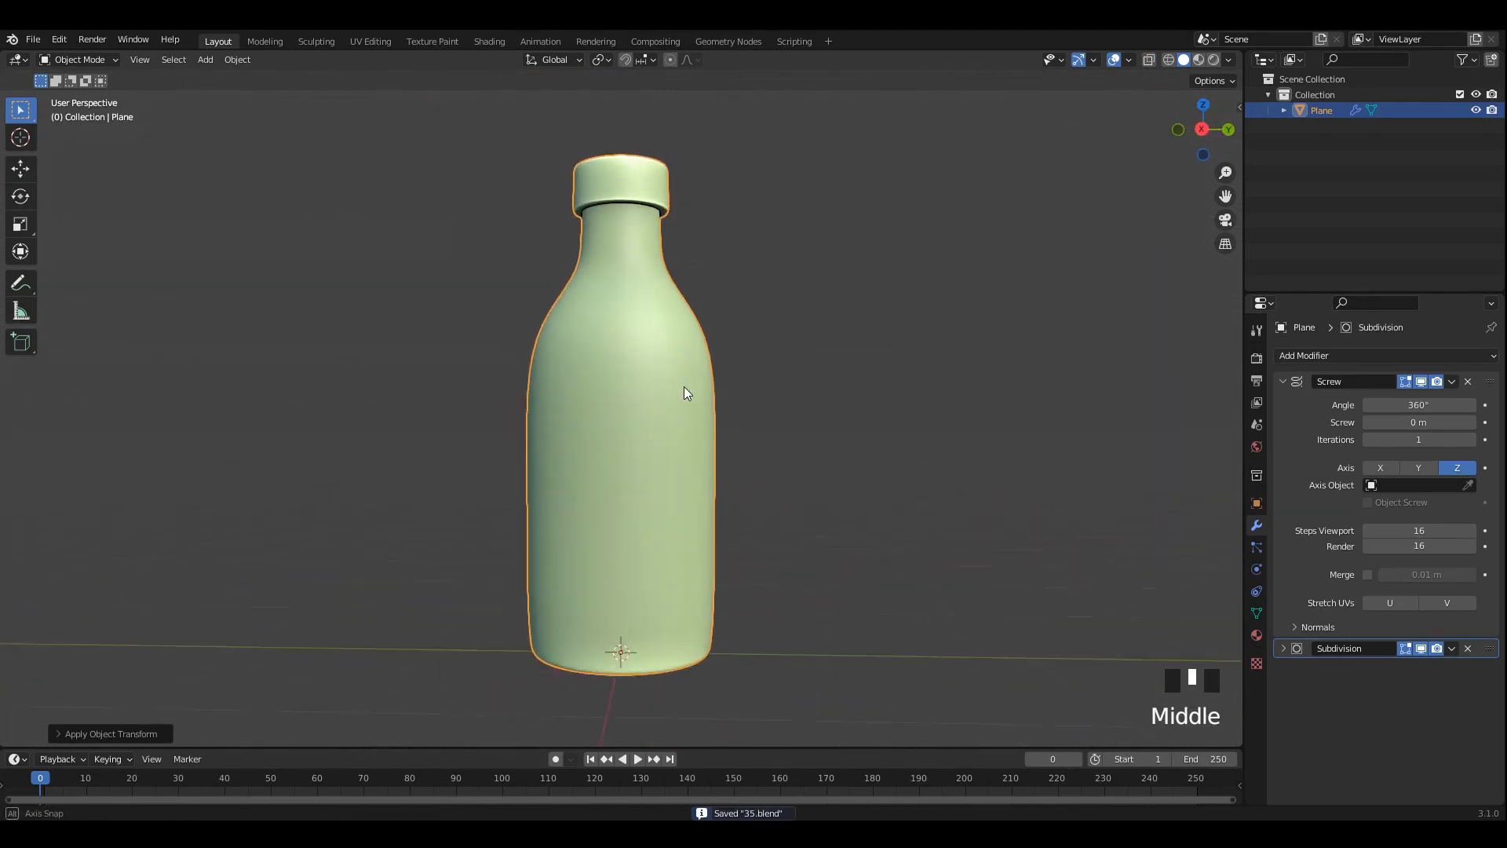
# Open the bottle's profile for editing in the right side view with X-ray display enabled.
pyautogui.doubleClick(595, 272)
pyautogui.press('Tab')
pyautogui.scroll(2, 595, 272)
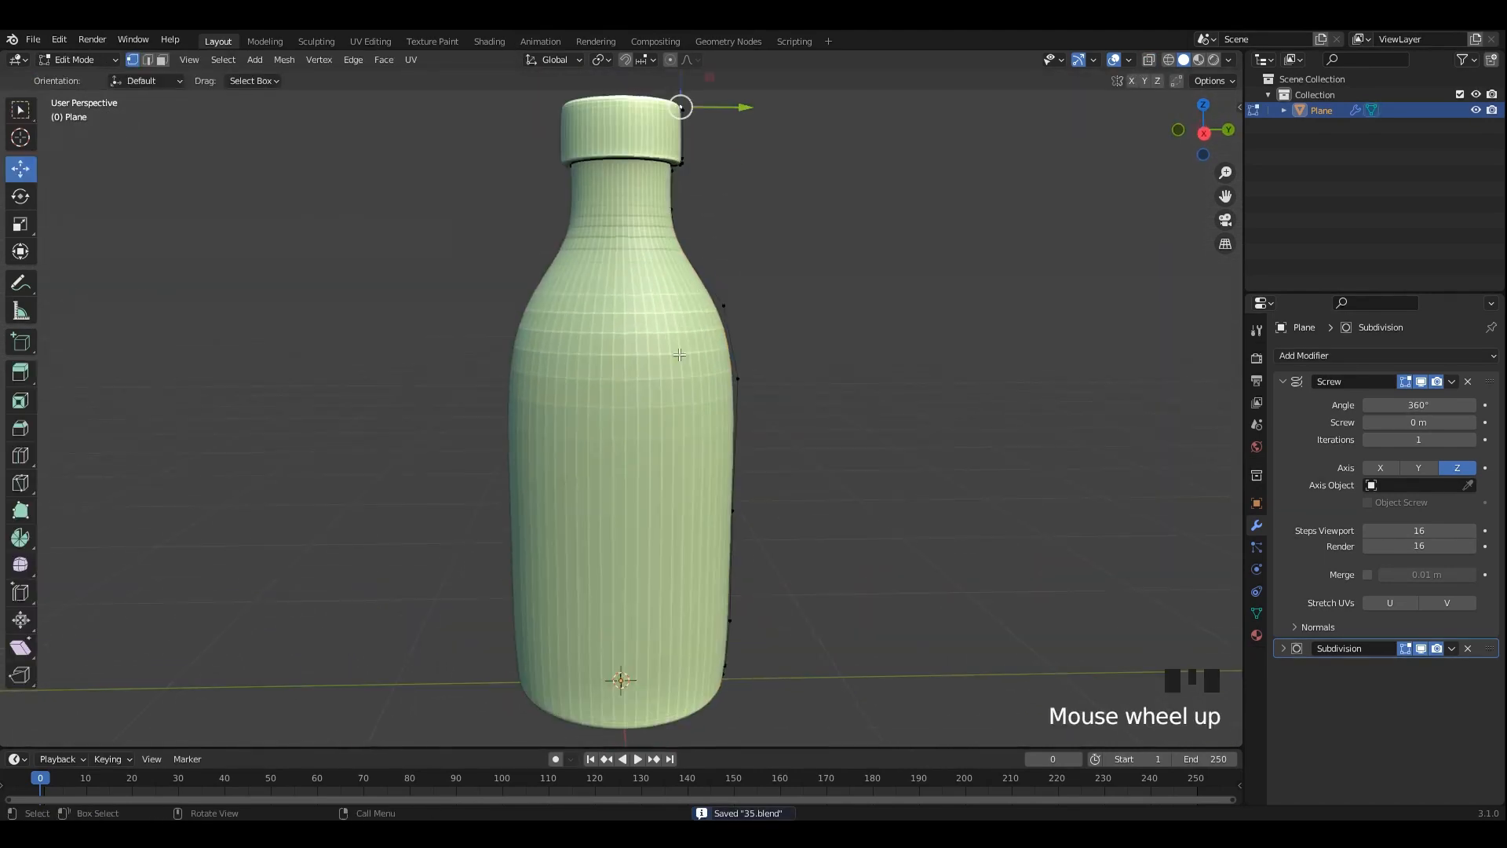
pyautogui.click(725, 306)
pyautogui.press('KP_3')
pyautogui.hotkey('alt', 'z')
pyautogui.keyDown('shift'); pyautogui.moveTo(657, 311); pyautogui.dragTo(645, 272, button='middle'); pyautogui.keyUp('shift')
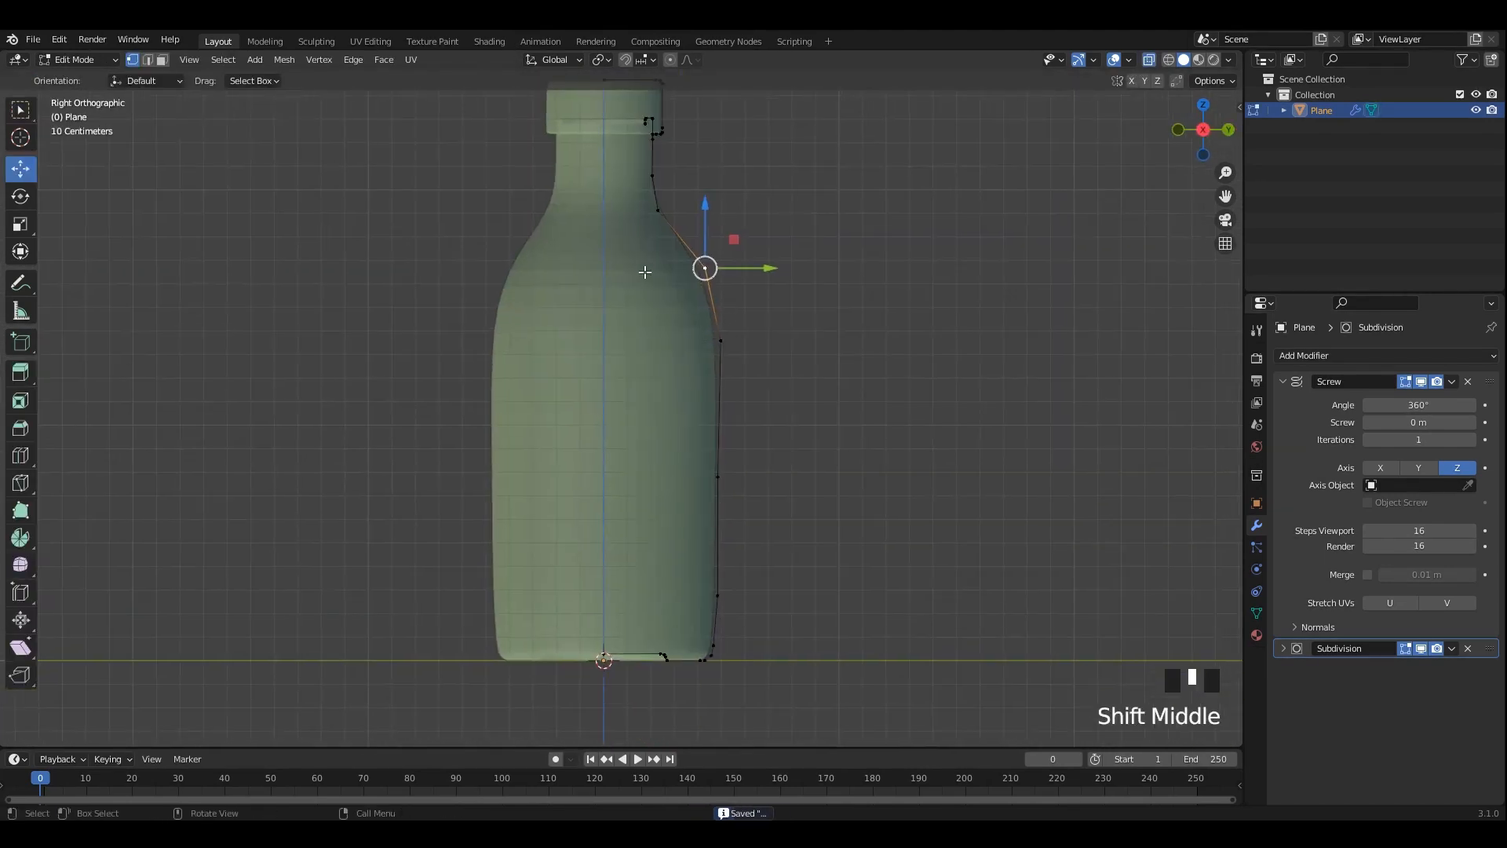
# Duplicate the profile from the base centre up to the shoulder vertex in place and hide the original profile.
pyautogui.moveTo(502, 282); pyautogui.dragTo(876, 654)
pyautogui.keyDown('shift'); pyautogui.moveTo(756, 437); pyautogui.dragTo(738, 437, button='middle'); pyautogui.keyUp('shift')
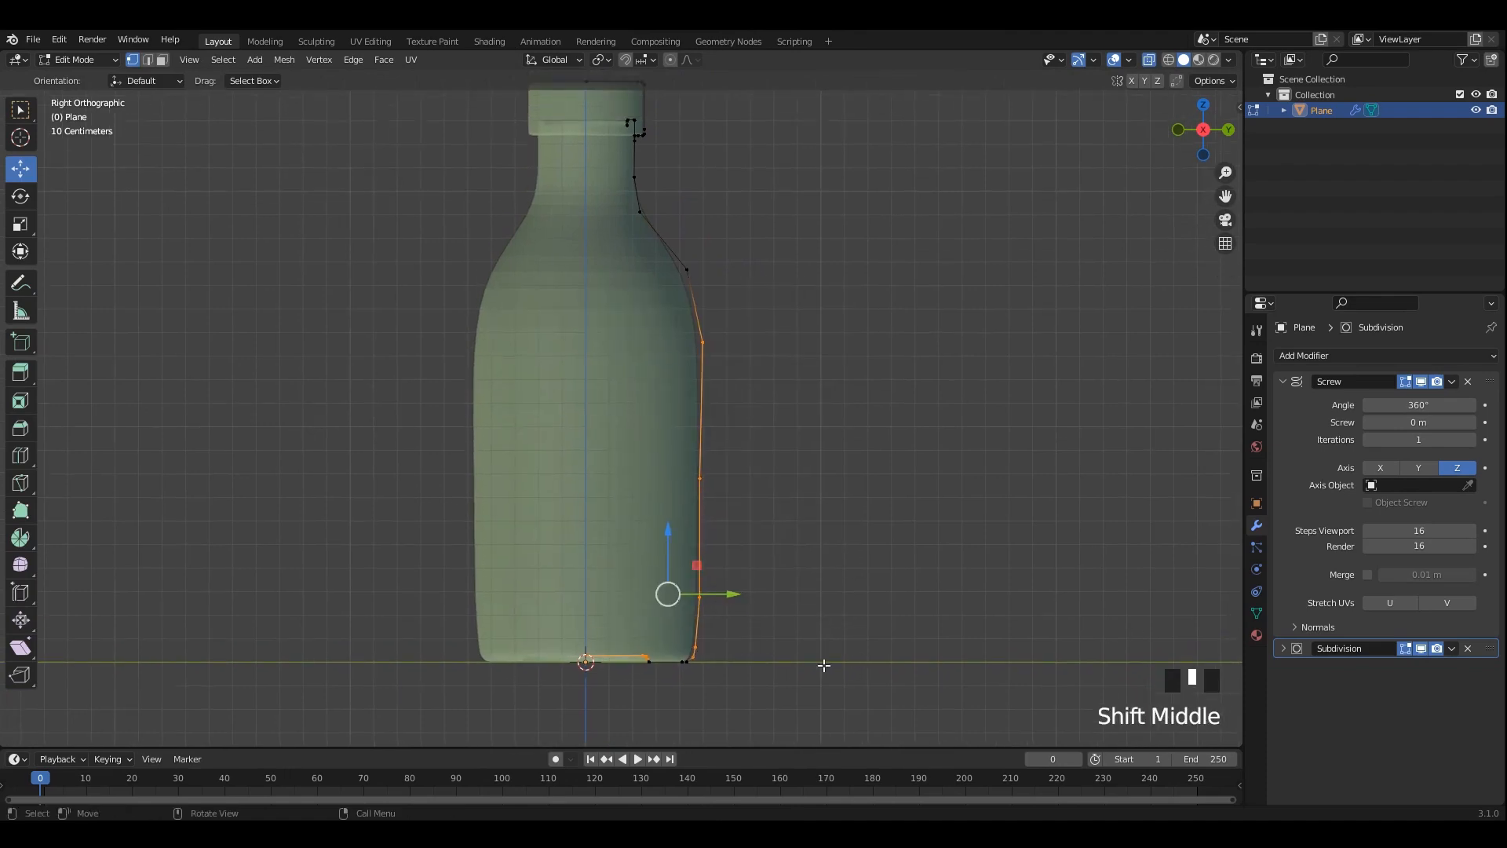
pyautogui.moveTo(816, 714); pyautogui.dragTo(471, 297)
pyautogui.keyDown('shift'); pyautogui.moveTo(650, 297); pyautogui.dragTo(648, 345, button='middle'); pyautogui.keyUp('shift')
pyautogui.keyDown('shift'); pyautogui.click(679, 323); pyautogui.keyUp('shift')
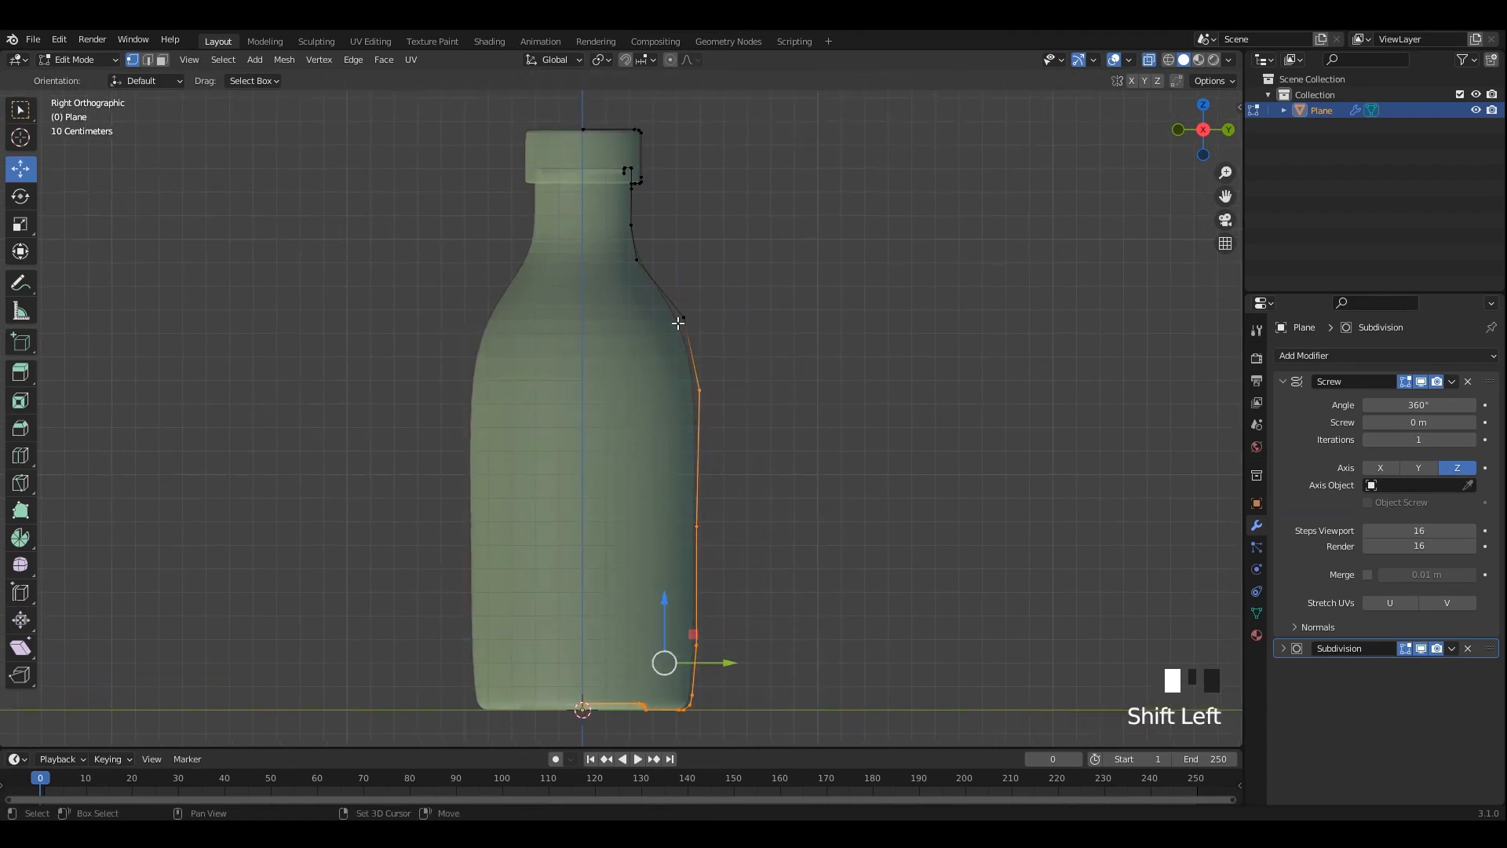
pyautogui.hotkey('shift', 'd')
pyautogui.rightClick(752, 349)
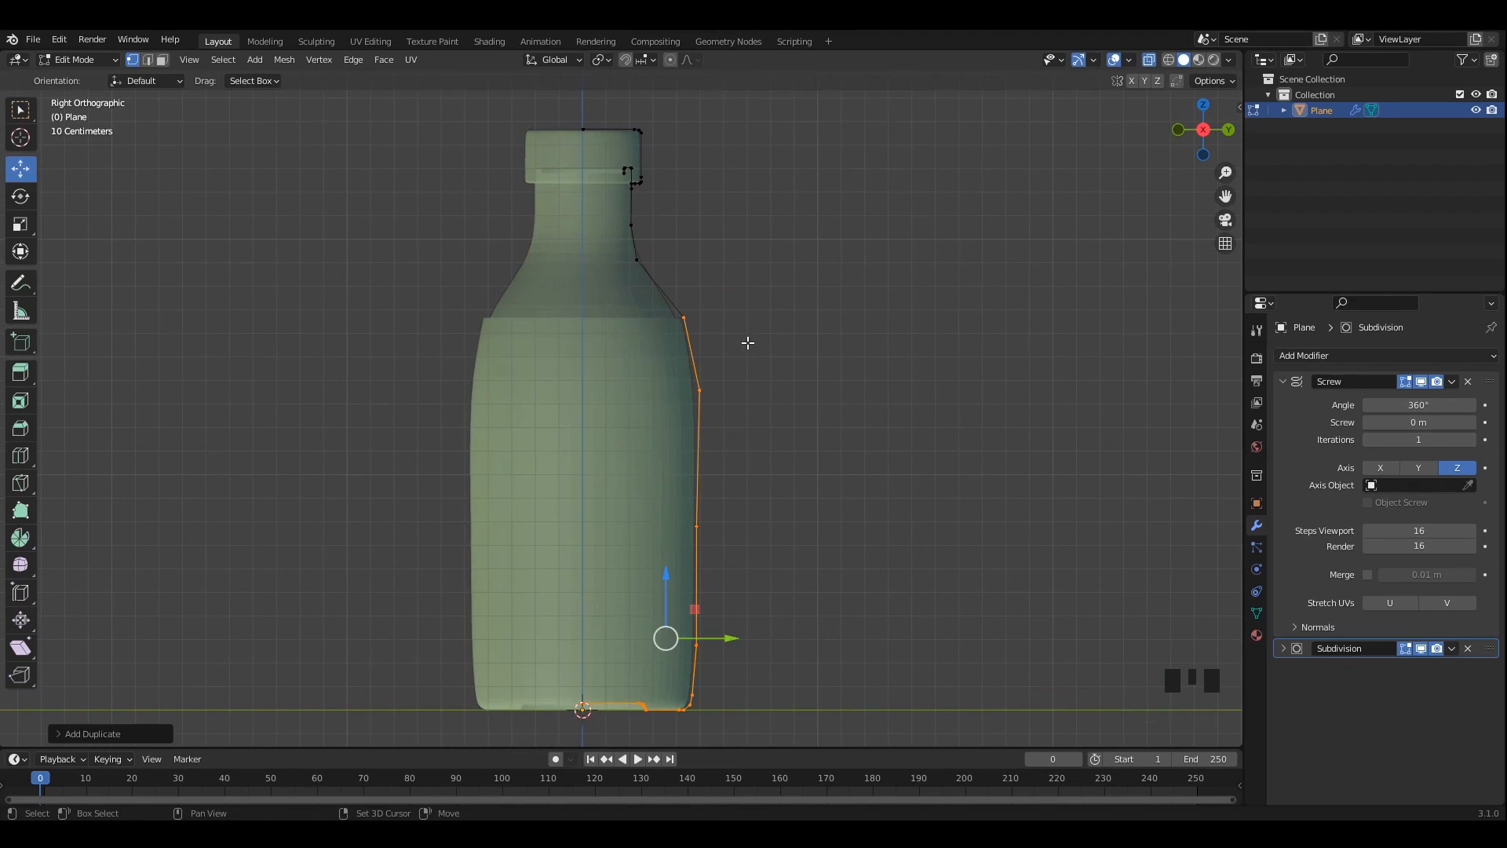
pyautogui.press('z')
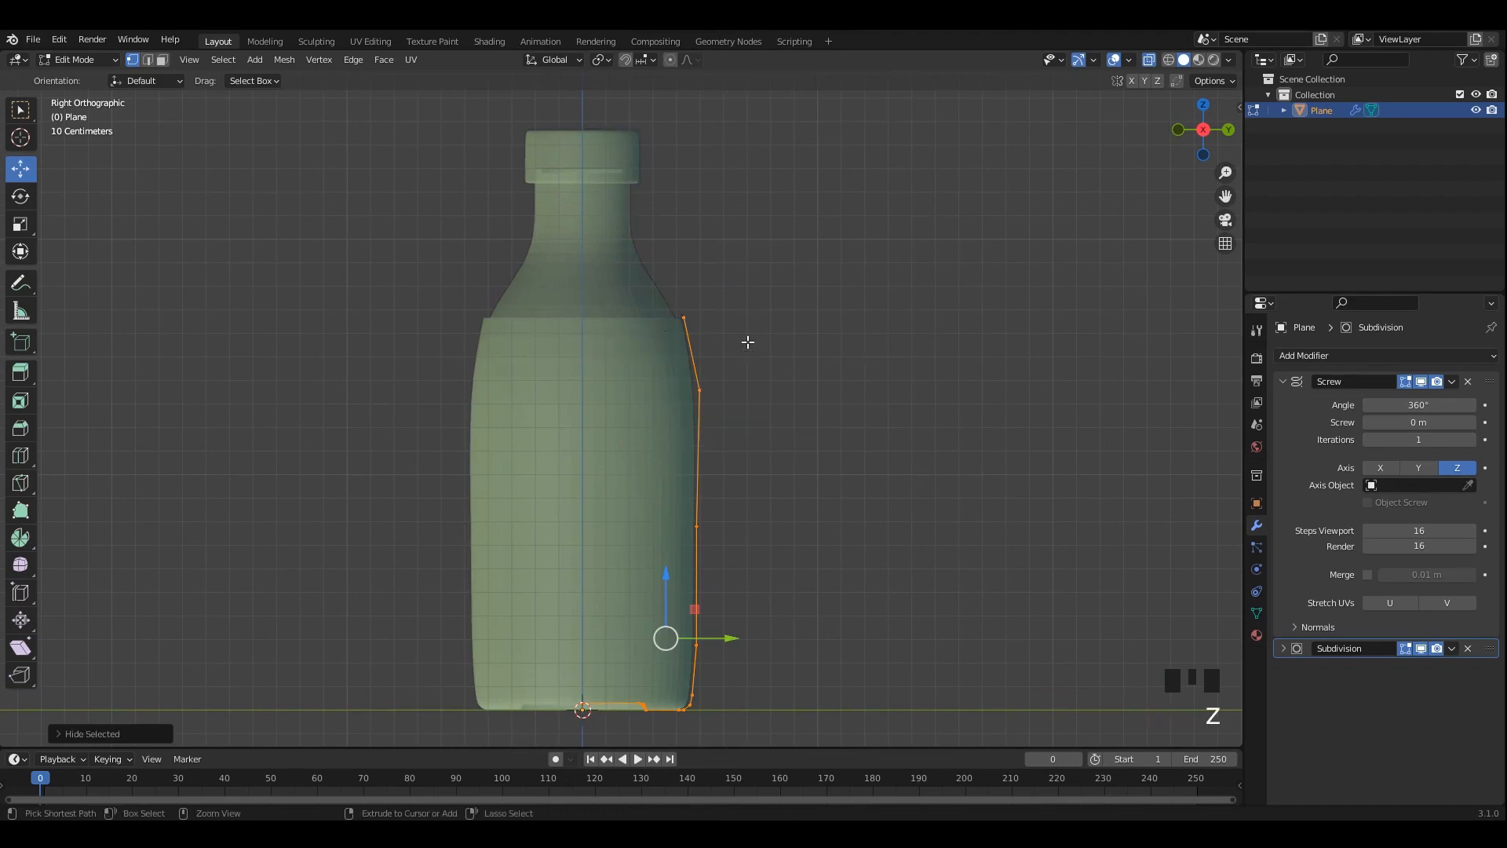
# Extrude the duplicated profile's top shoulder vertex horizontally inward.
pyautogui.scroll(2, 748, 342)
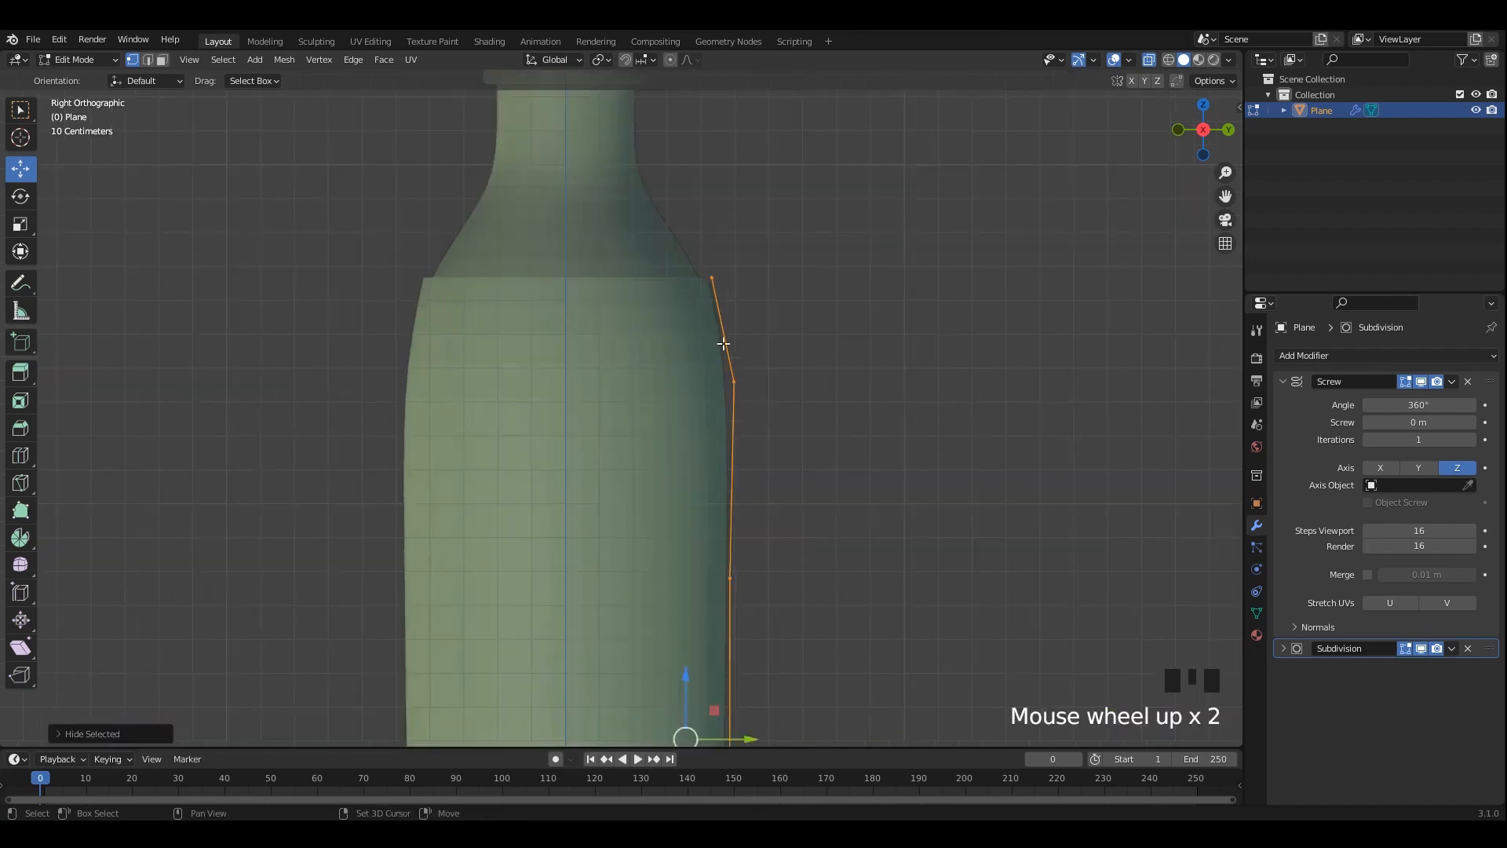
pyautogui.click(717, 338)
pyautogui.moveTo(754, 338); pyautogui.dragTo(746, 338)
pyautogui.hotkey('ctrl', 'z')
pyautogui.scroll(2, 745, 361)
pyautogui.keyDown('shift'); pyautogui.moveTo(741, 366); pyautogui.dragTo(727, 423, button='middle'); pyautogui.keyUp('shift')
pyautogui.press('e')
pyautogui.rightClick(824, 388)
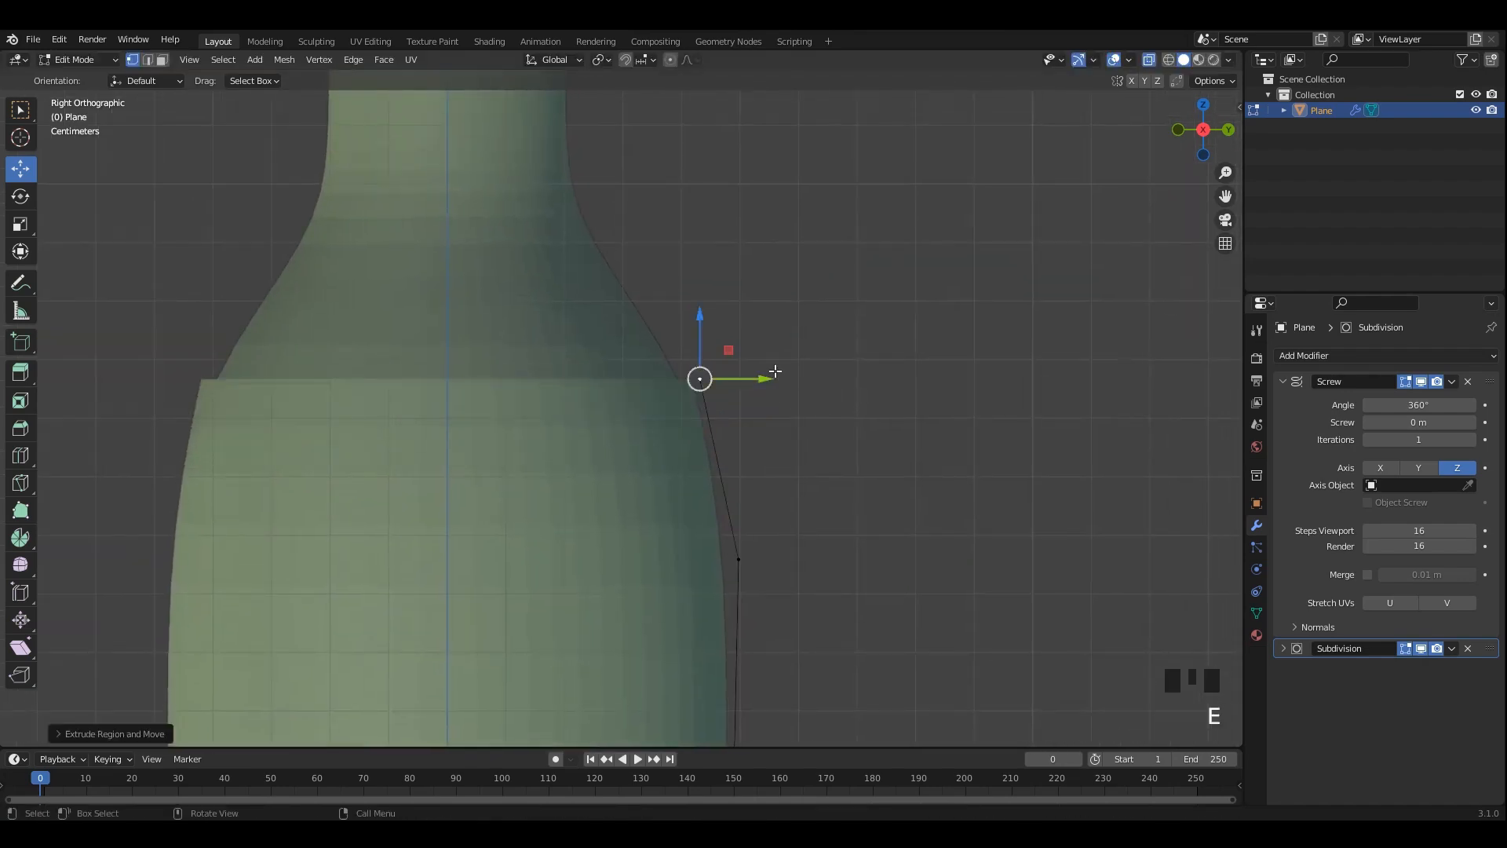
pyautogui.moveTo(775, 371); pyautogui.dragTo(657, 396)
# Extrude the inner vertex about 0.35 m horizontally to close the profile, and align its end with the centre axis.
pyautogui.scroll(2, 896, 415)
pyautogui.keyDown('shift'); pyautogui.scroll(1, 896, 414); pyautogui.keyUp('shift')
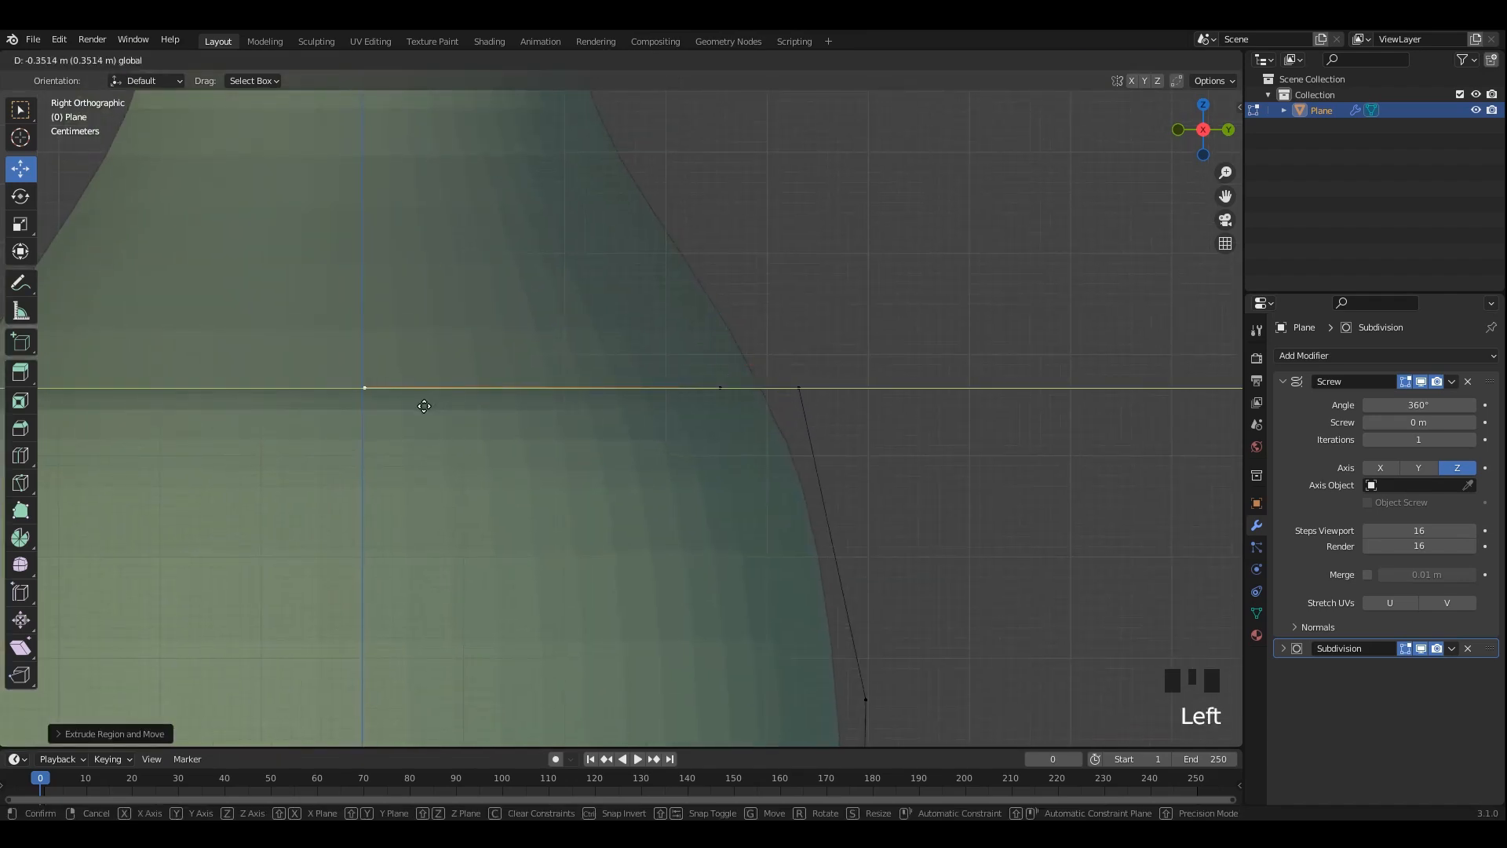
pyautogui.moveTo(424, 406); pyautogui.dragTo(423, 406)
pyautogui.moveTo(477, 367); pyautogui.dragTo(535, 471, button='middle')
pyautogui.keyDown('shift'); pyautogui.moveTo(498, 375); pyautogui.dragTo(645, 406, button='middle'); pyautogui.keyUp('shift')
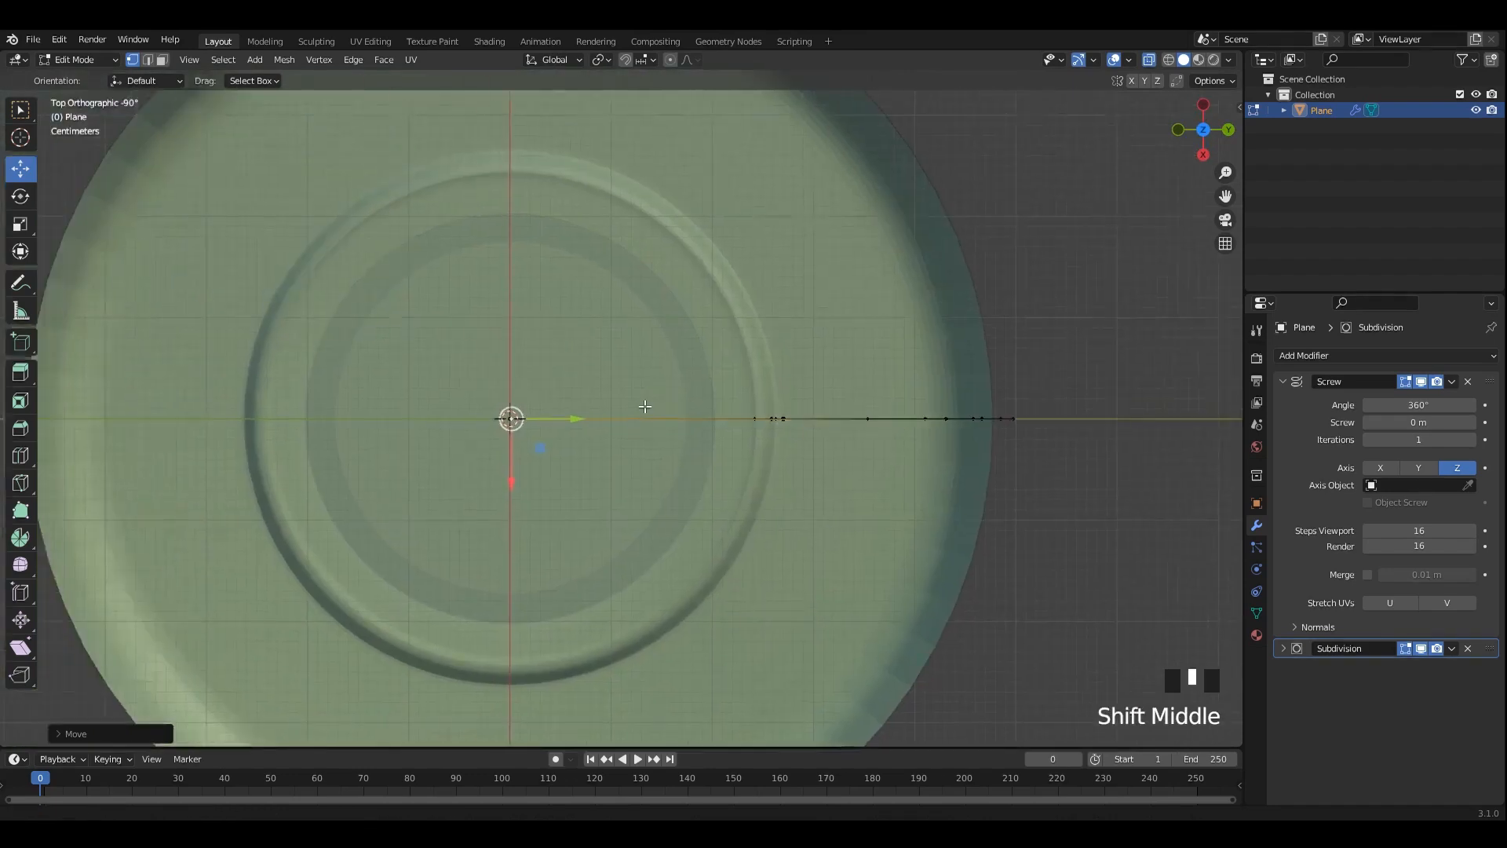
pyautogui.scroll(6, 645, 407)
pyautogui.scroll(3, 581, 432)
pyautogui.moveTo(562, 444); pyautogui.dragTo(543, 448)
pyautogui.moveTo(656, 430)
pyautogui.keyDown('alt'); pyautogui.mouseDown(button='middle')
pyautogui.moveTo(629, 427)
pyautogui.moveTo(683, 422)
pyautogui.mouseUp(button='middle'); pyautogui.keyUp('alt')
pyautogui.scroll(-9, 730, 411)
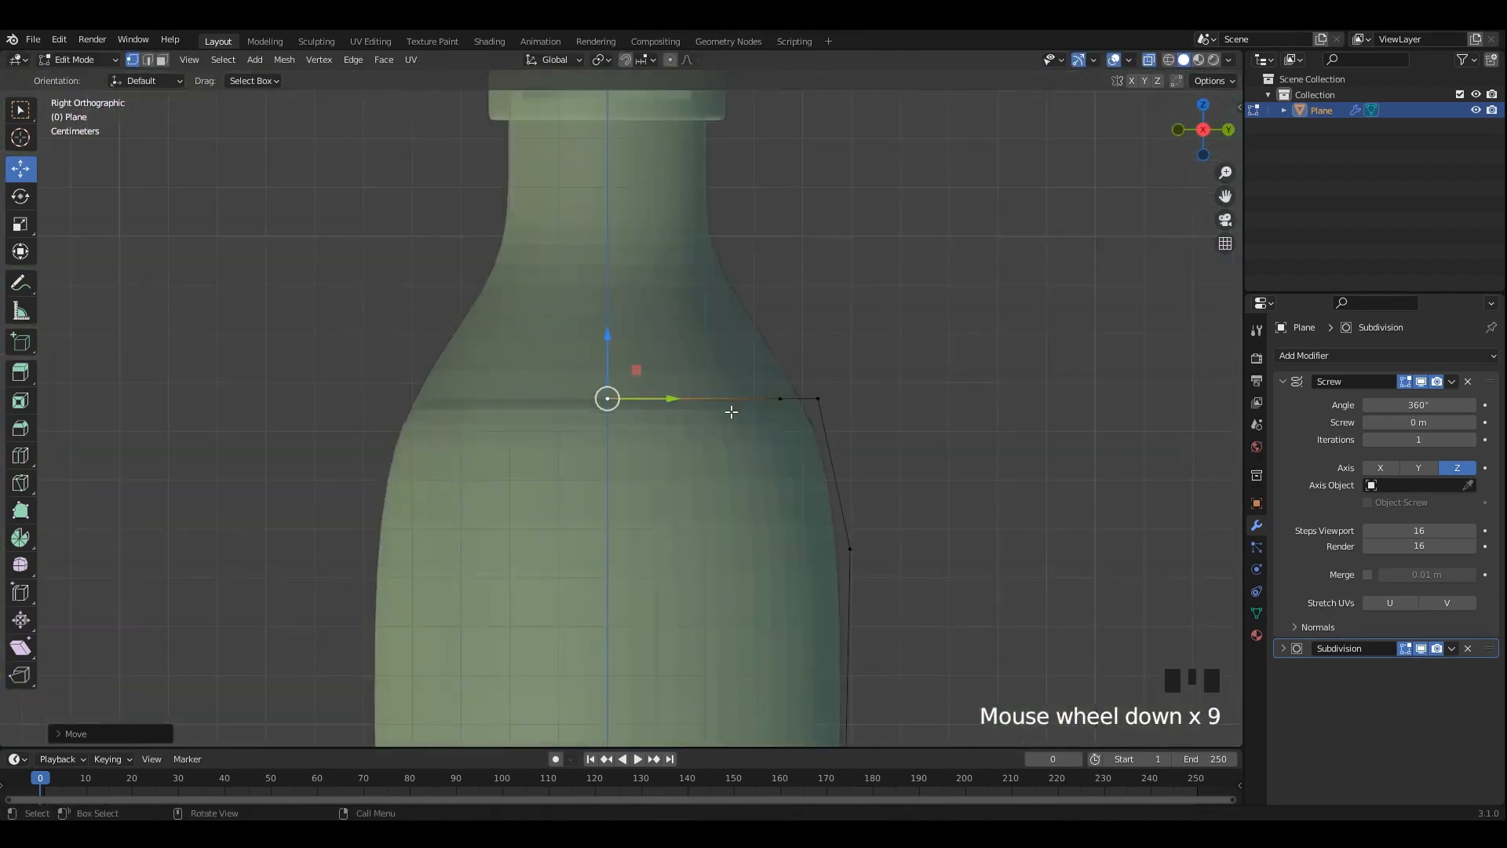
# Try to raise the profile vertex just below the shoulder corner.
pyautogui.scroll(4, 784, 405)
pyautogui.click(835, 384)
pyautogui.keyDown('shift'); pyautogui.moveTo(920, 666); pyautogui.dragTo(805, 603, button='middle'); pyautogui.keyUp('shift')
pyautogui.click(804, 603)
pyautogui.moveTo(793, 586); pyautogui.dragTo(791, 460)
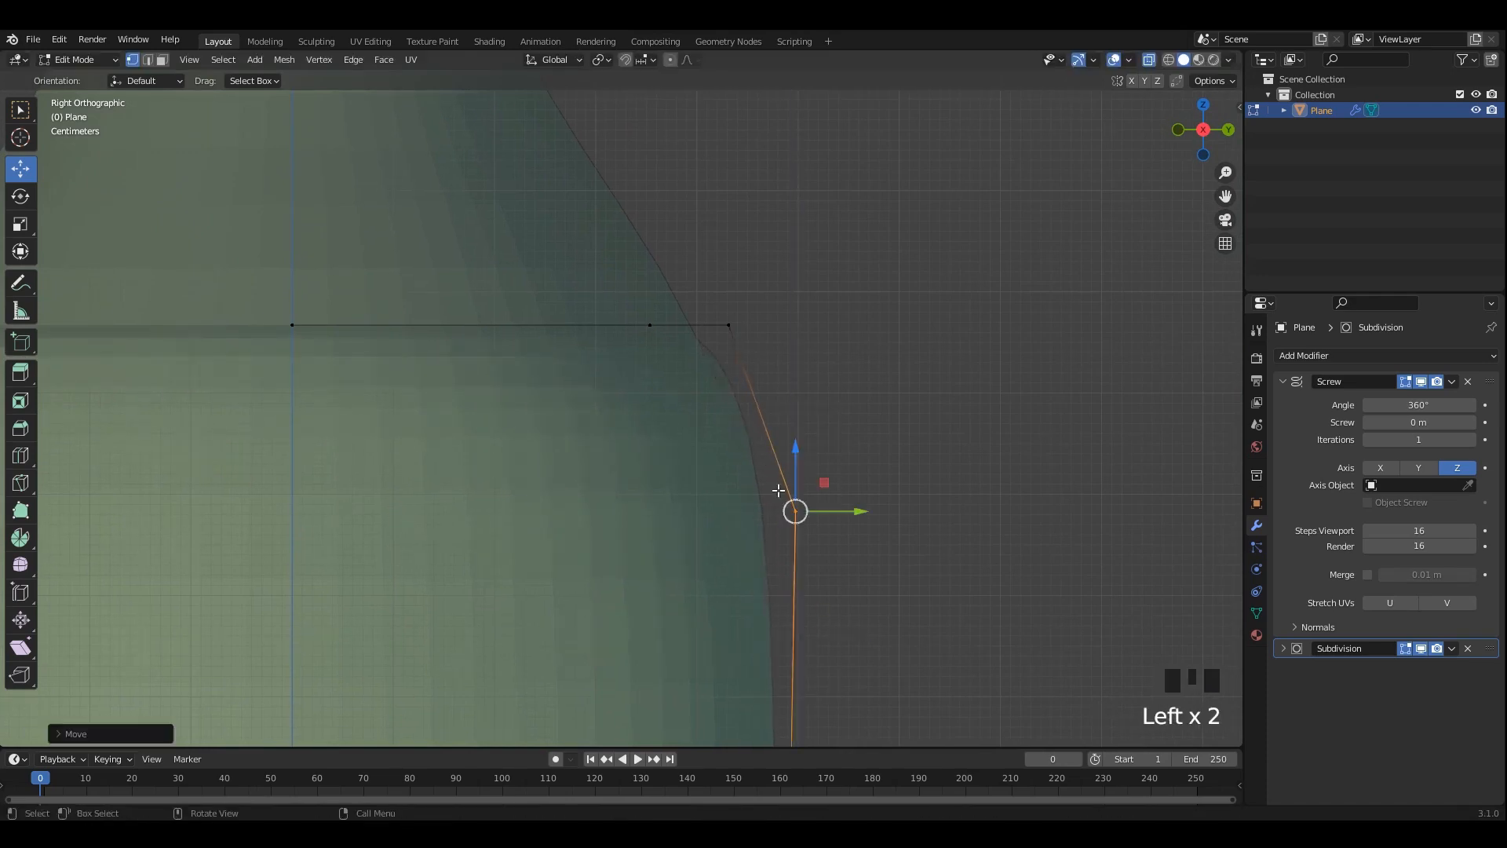
pyautogui.hotkey('ctrl', 'z')
# Subdivide the profile edge between the shoulder corner and the vertex below it.
pyautogui.scroll(-2, 754, 483)
pyautogui.keyDown('shift'); pyautogui.moveTo(725, 476); pyautogui.dragTo(716, 457, button='middle'); pyautogui.keyUp('shift')
pyautogui.click(638, 338)
pyautogui.moveTo(691, 335)
pyautogui.mouseDown()
pyautogui.moveTo(650, 335)
pyautogui.moveTo(719, 333)
pyautogui.mouseUp()
pyautogui.click(731, 335)
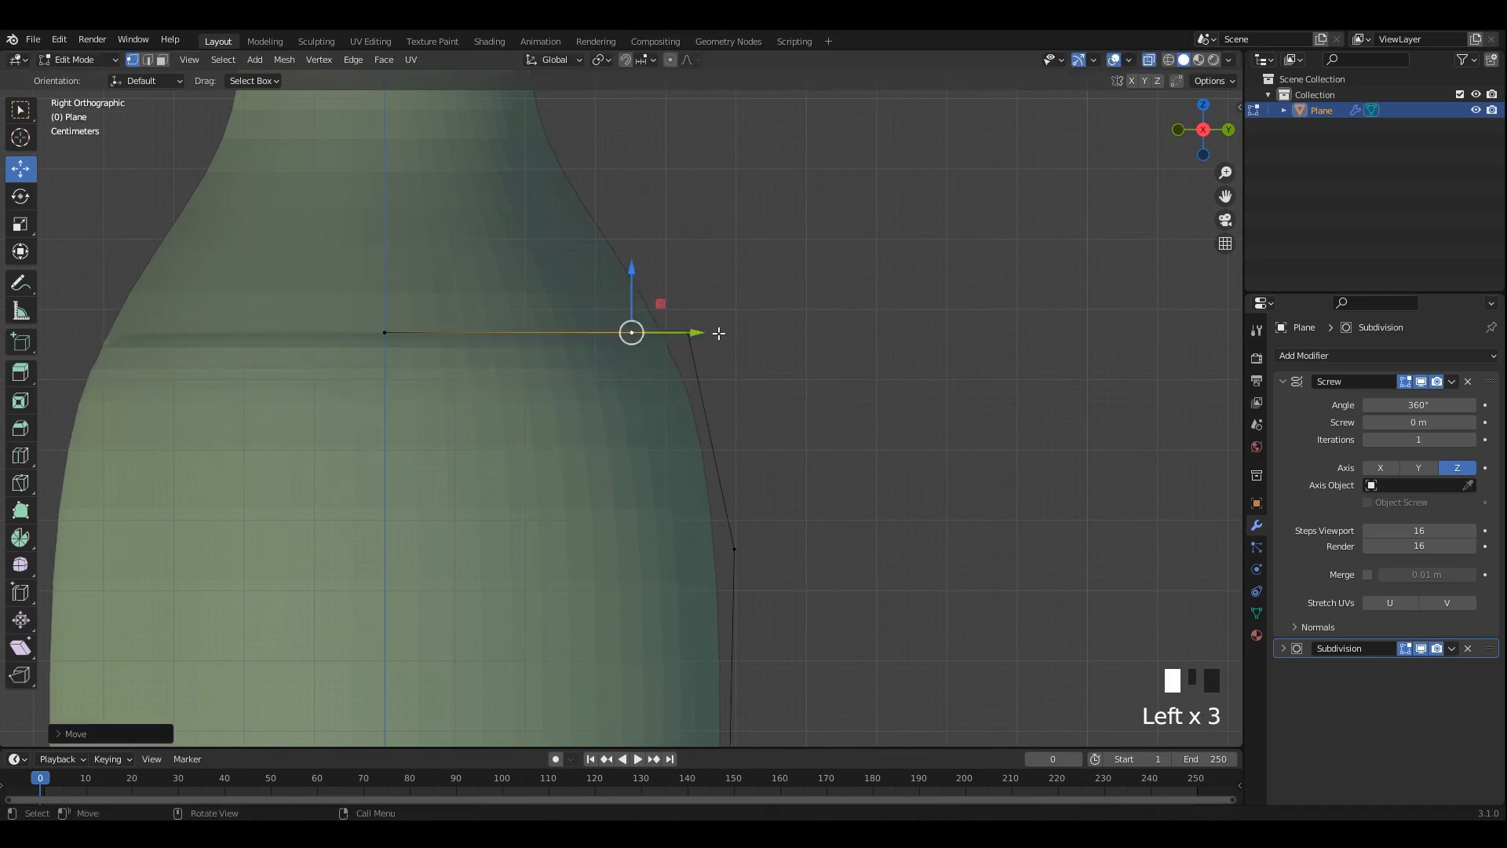
pyautogui.scroll(-2, 725, 486)
pyautogui.click(701, 497)
pyautogui.rightClick(687, 402)
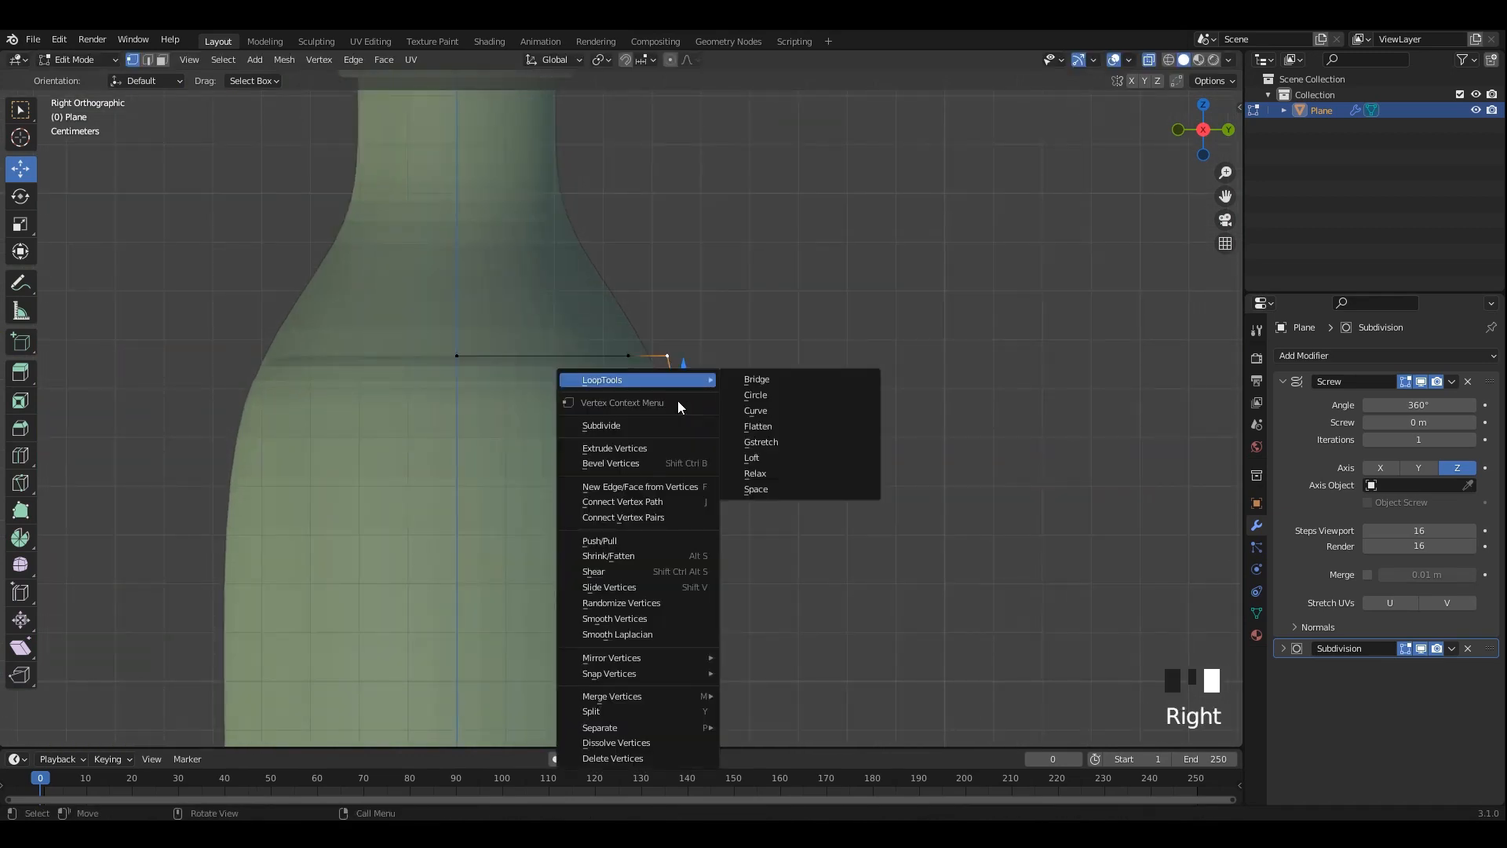
pyautogui.click(637, 427)
# Raise the new vertex close beneath the shoulder corner and shift the corner vertices inward to tighten the liquid profile's upper edge.
pyautogui.scroll(2, 733, 420)
pyautogui.click(717, 422)
pyautogui.moveTo(716, 422); pyautogui.dragTo(707, 313)
pyautogui.scroll(2, 738, 329)
pyautogui.moveTo(796, 337); pyautogui.dragTo(754, 343)
pyautogui.moveTo(662, 245); pyautogui.dragTo(757, 316)
pyautogui.moveTo(751, 300); pyautogui.dragTo(716, 297)
pyautogui.moveTo(770, 326); pyautogui.dragTo(680, 361)
pyautogui.moveTo(745, 335); pyautogui.dragTo(738, 333)
# Return to Object Mode, apply the bottle's object transform and save the file.
pyautogui.scroll(-4, 746, 346)
pyautogui.keyDown('shift'); pyautogui.moveTo(773, 373); pyautogui.dragTo(737, 276, button='middle'); pyautogui.keyUp('shift')
pyautogui.keyDown('alt'); pyautogui.scroll(-1, 754, 314); pyautogui.keyUp('alt')
pyautogui.hotkey('alt', 'z')
pyautogui.hotkey('alt', 'z')
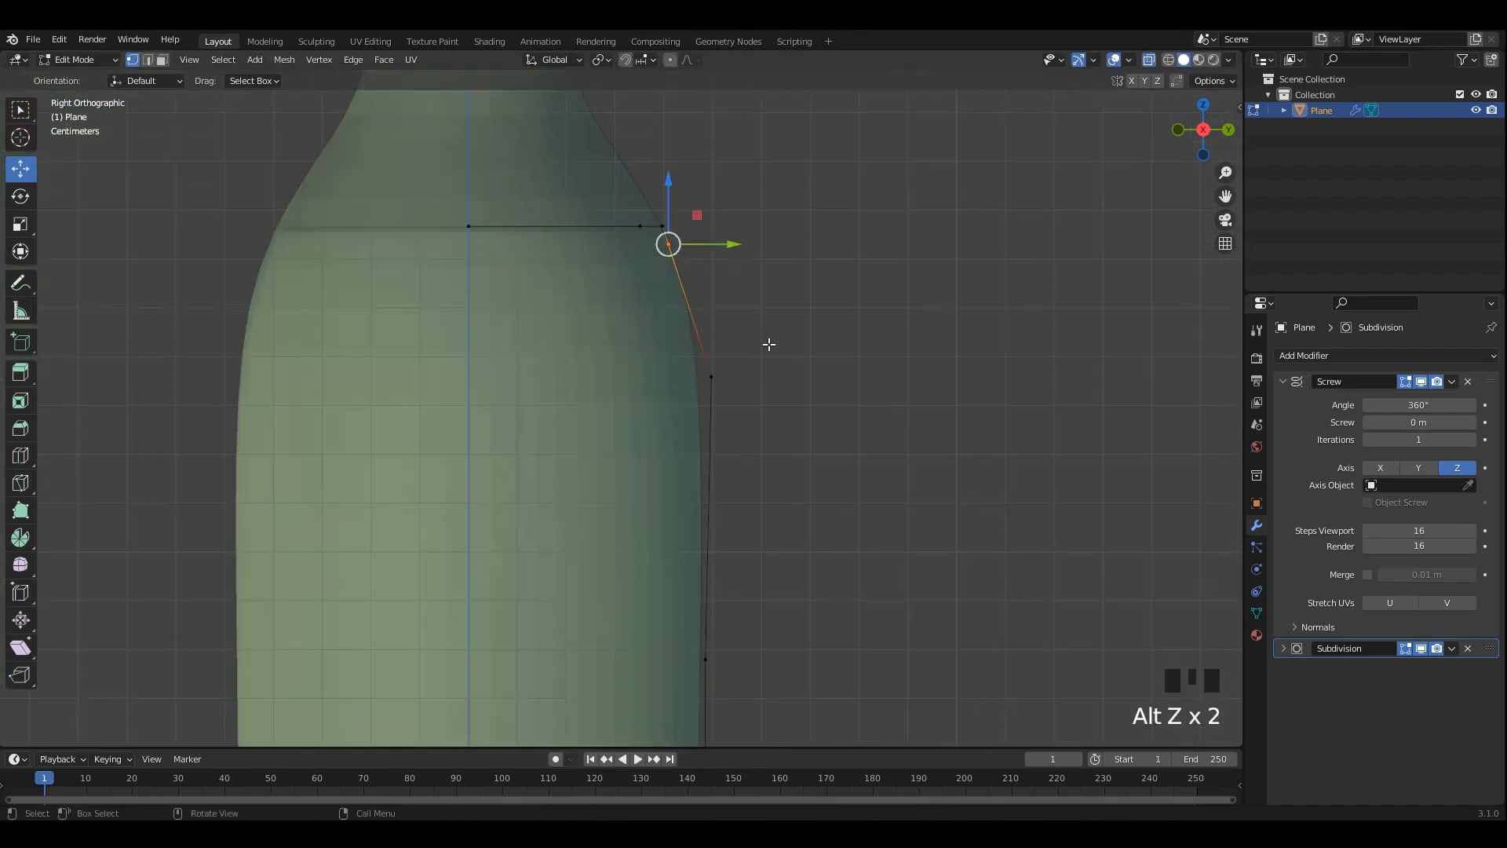
pyautogui.press('Tab')
pyautogui.moveTo(800, 322); pyautogui.dragTo(683, 333, button='middle')
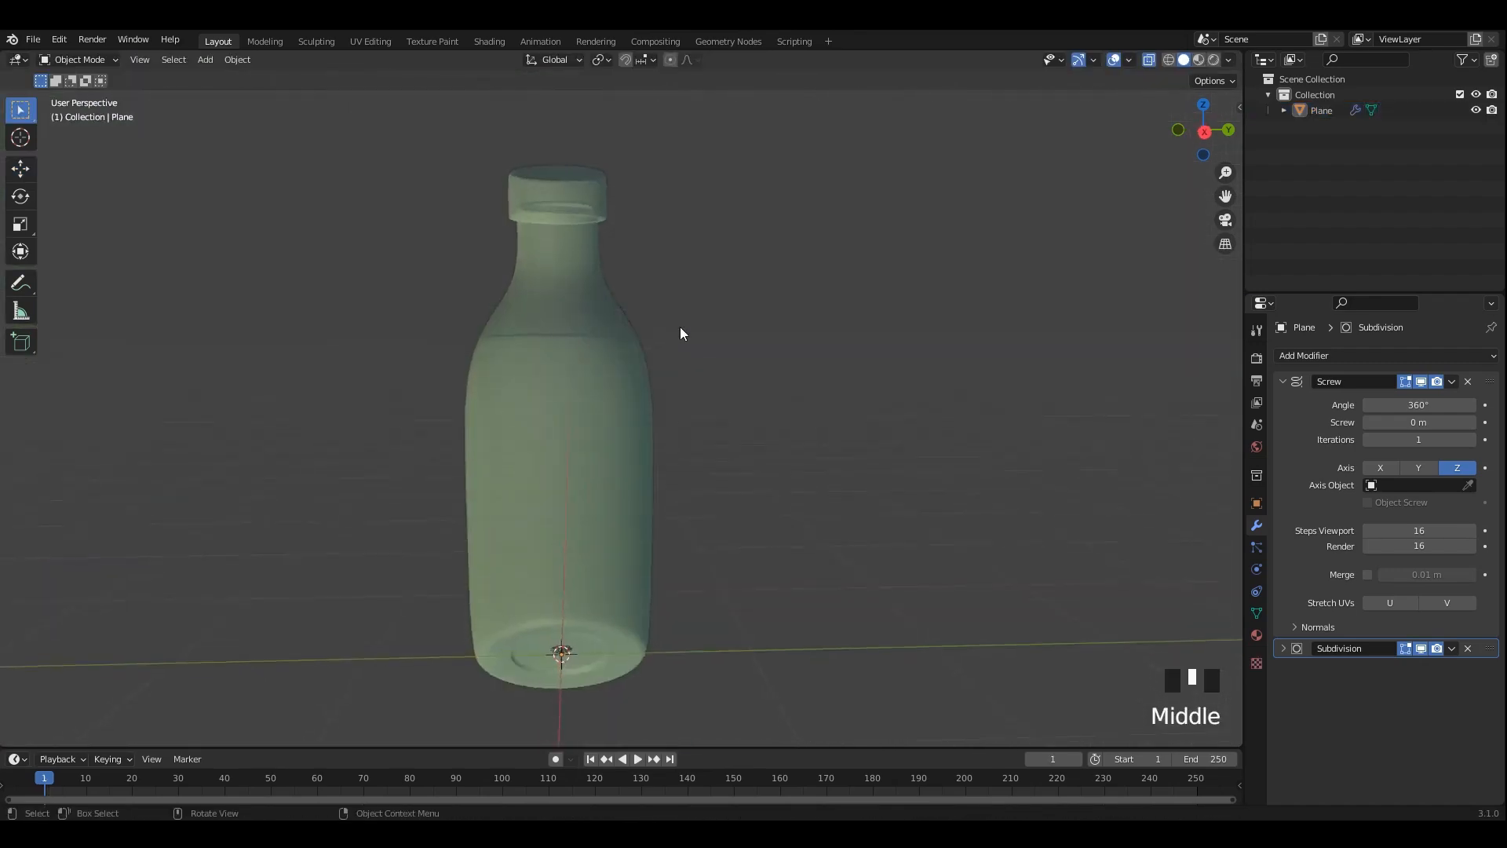
pyautogui.hotkey('ctrl', 'a')
pyautogui.click(737, 394)
pyautogui.moveTo(737, 393); pyautogui.dragTo(614, 367, button='middle')
pyautogui.hotkey('alt', 'z')
pyautogui.hotkey('ctrl', 's')
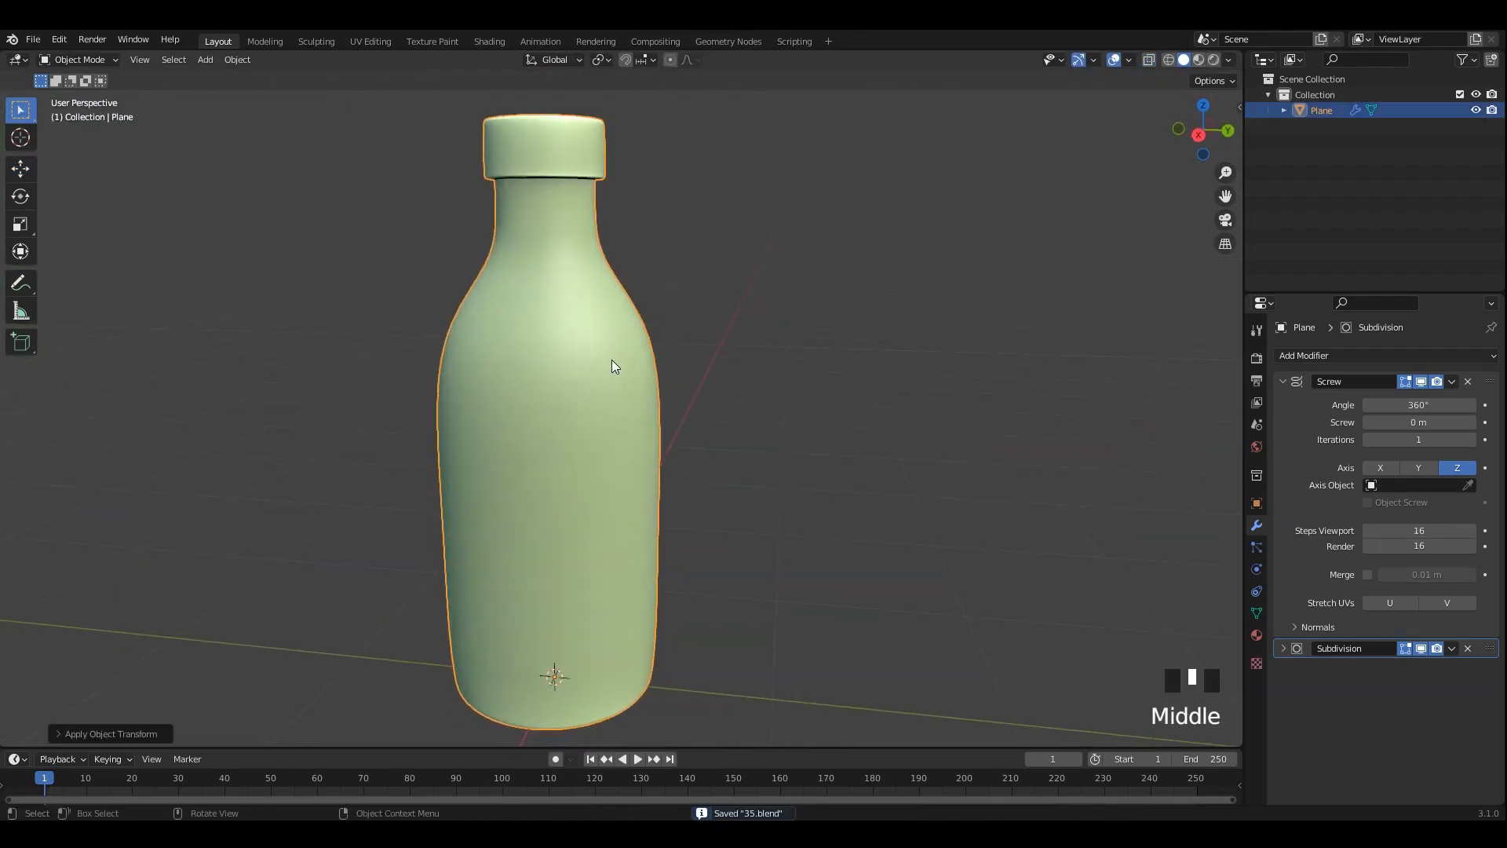
# Apply the Screw modifier and open the resulting mesh in Edit Mode with X-ray enabled.
pyautogui.click(1451, 382)
pyautogui.click(1374, 394)
pyautogui.press('Tab')
pyautogui.hotkey('alt', 'z')
pyautogui.scroll(2, 617, 261)
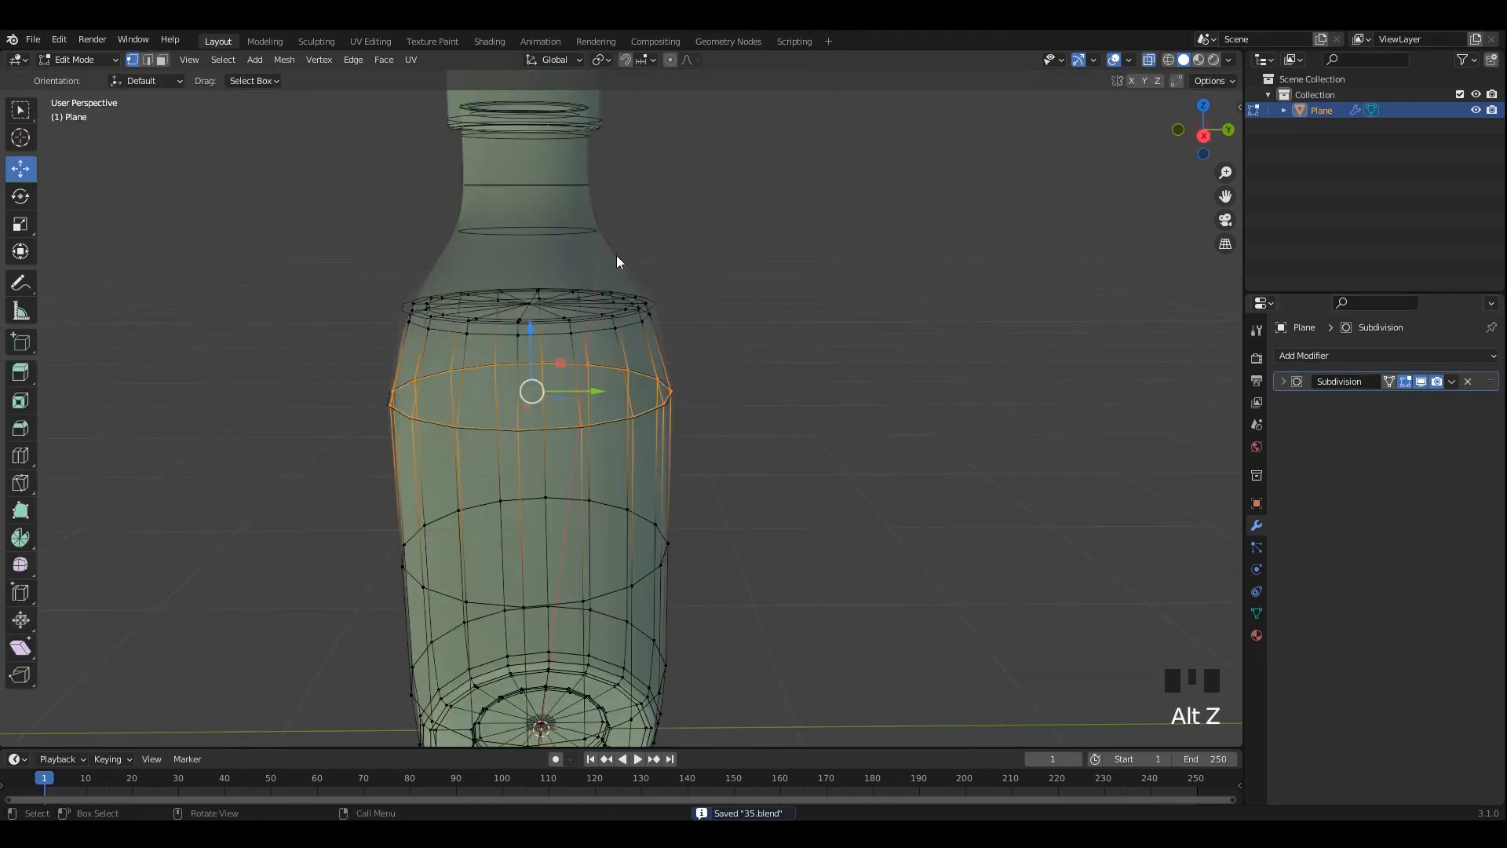
# Select the linked geometry of the inner liquid body.
pyautogui.press('Tab')
pyautogui.press('Tab')
pyautogui.click(582, 243)
pyautogui.moveTo(581, 244); pyautogui.dragTo(568, 194, button='middle')
pyautogui.press('Tab')
pyautogui.click(580, 229)
pyautogui.press('Tab')
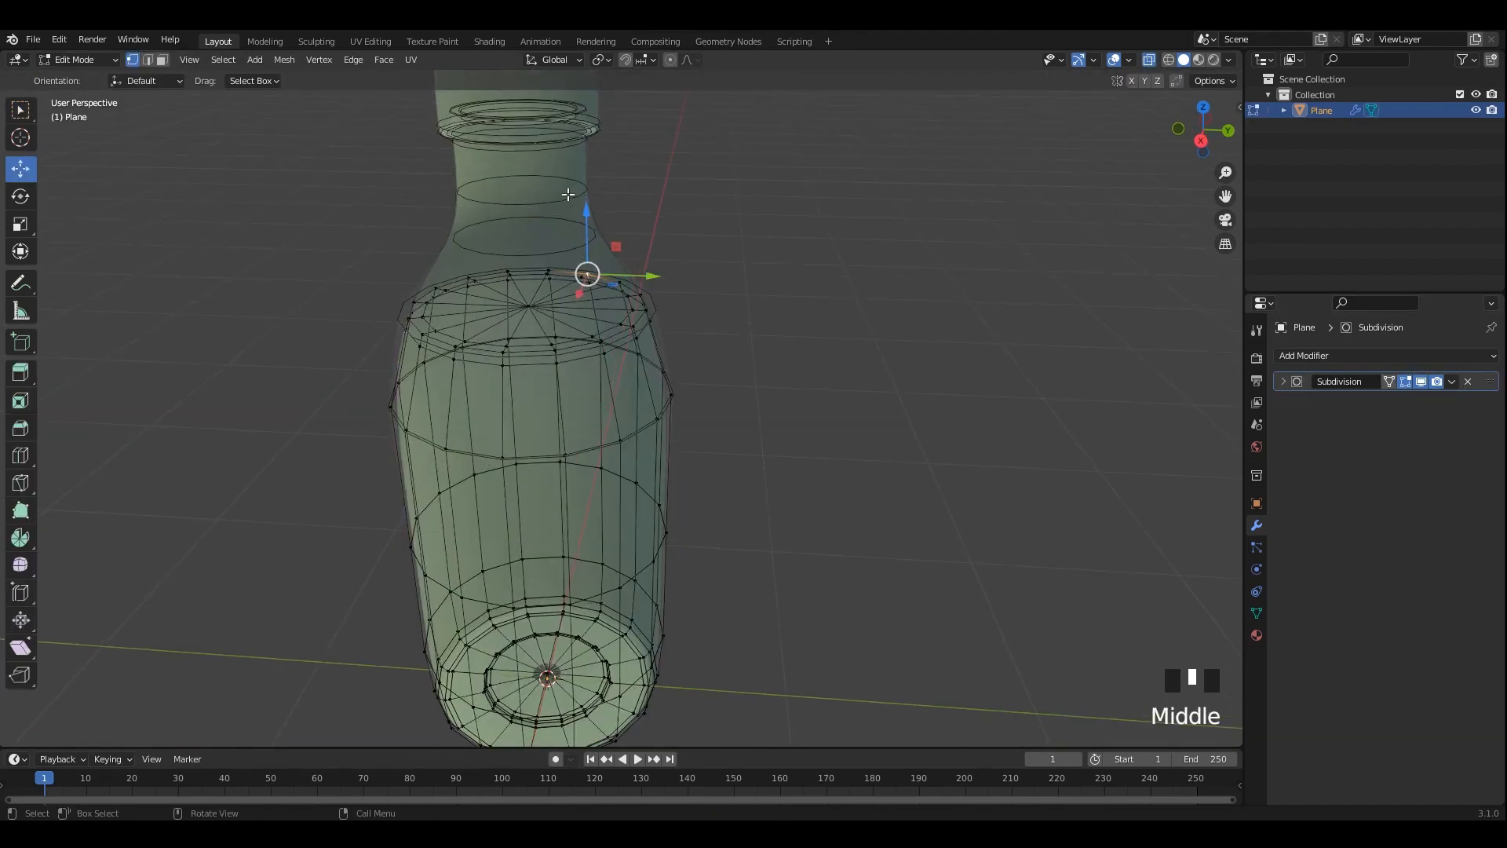
pyautogui.scroll(-2, 600, 330)
pyautogui.press('l')
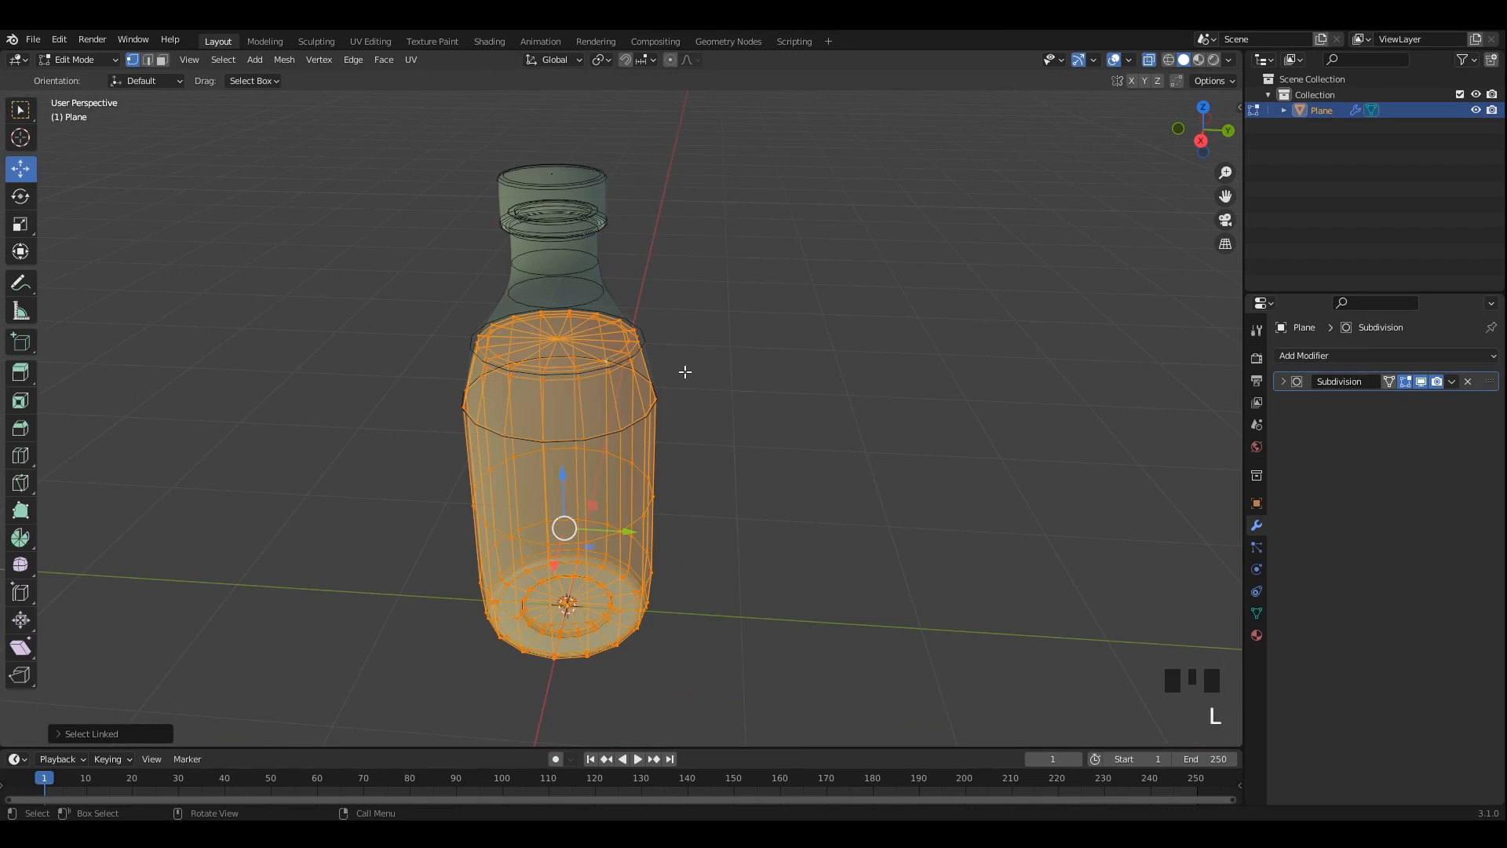
# Try to move the complete bottle away from the origin in Object Mode.
pyautogui.press('Tab')
pyautogui.moveTo(572, 375); pyautogui.dragTo(594, 379, button='middle')
pyautogui.scroll(-2, 572, 374)
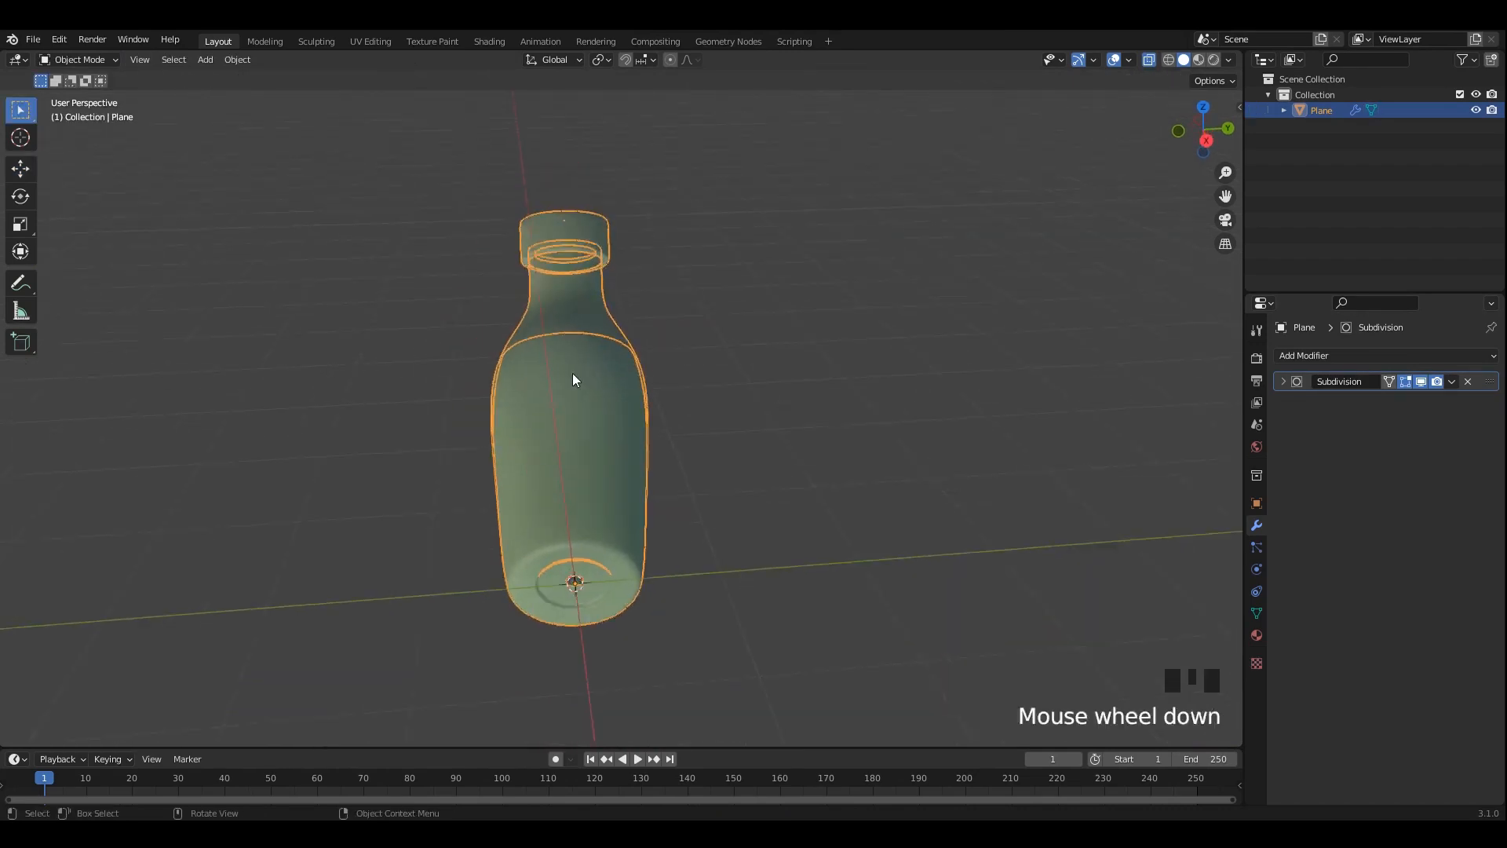
pyautogui.moveTo(583, 525); pyautogui.dragTo(633, 380)
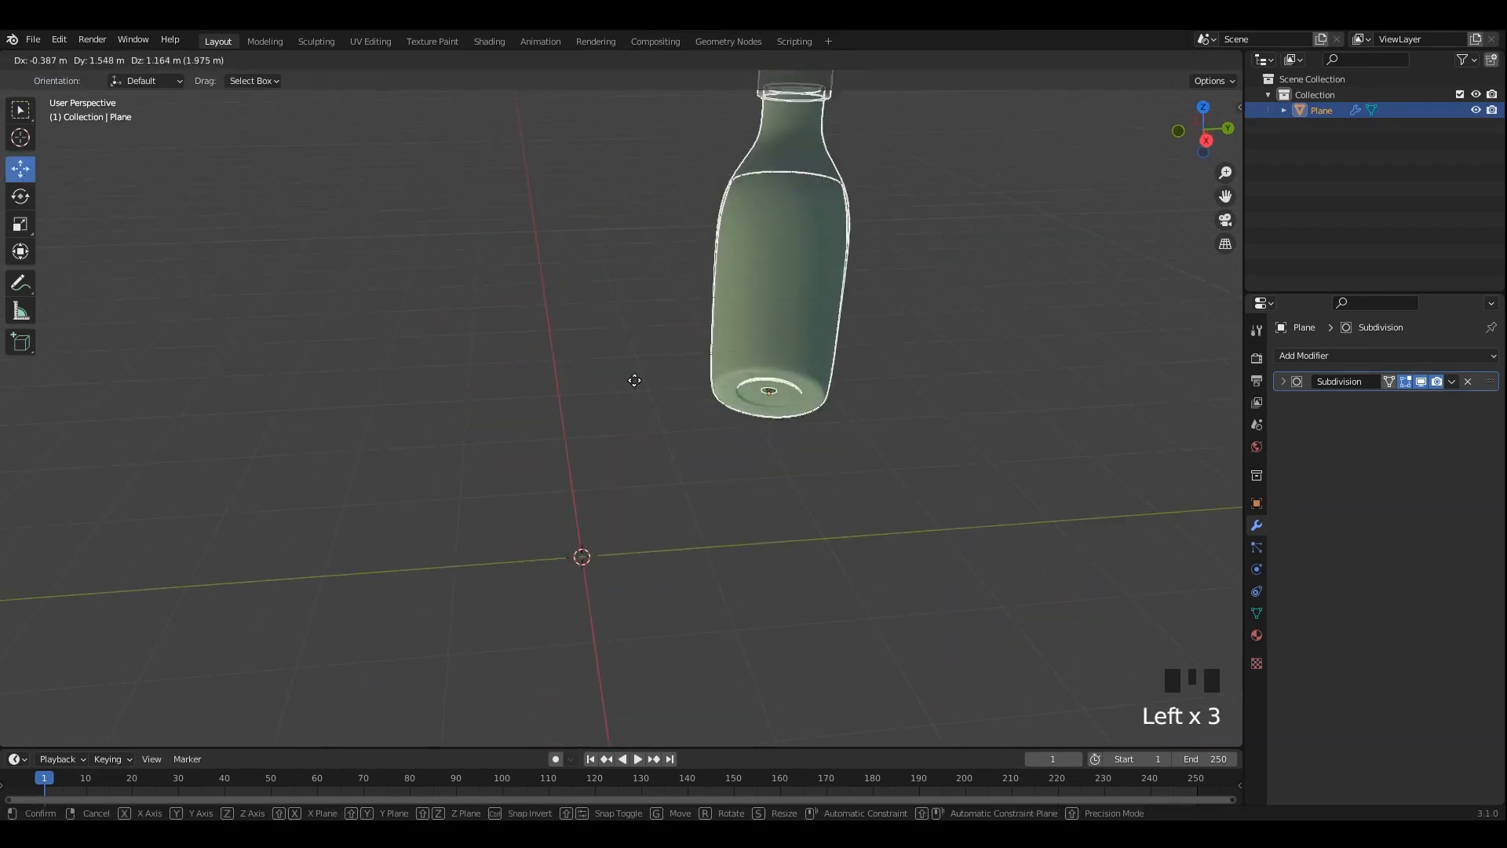
pyautogui.hotkey('ctrl', 'z')
# Separate the entire bottle mesh into a new object using the Selection option.
pyautogui.press('Tab')
pyautogui.press('a')
pyautogui.press('p')
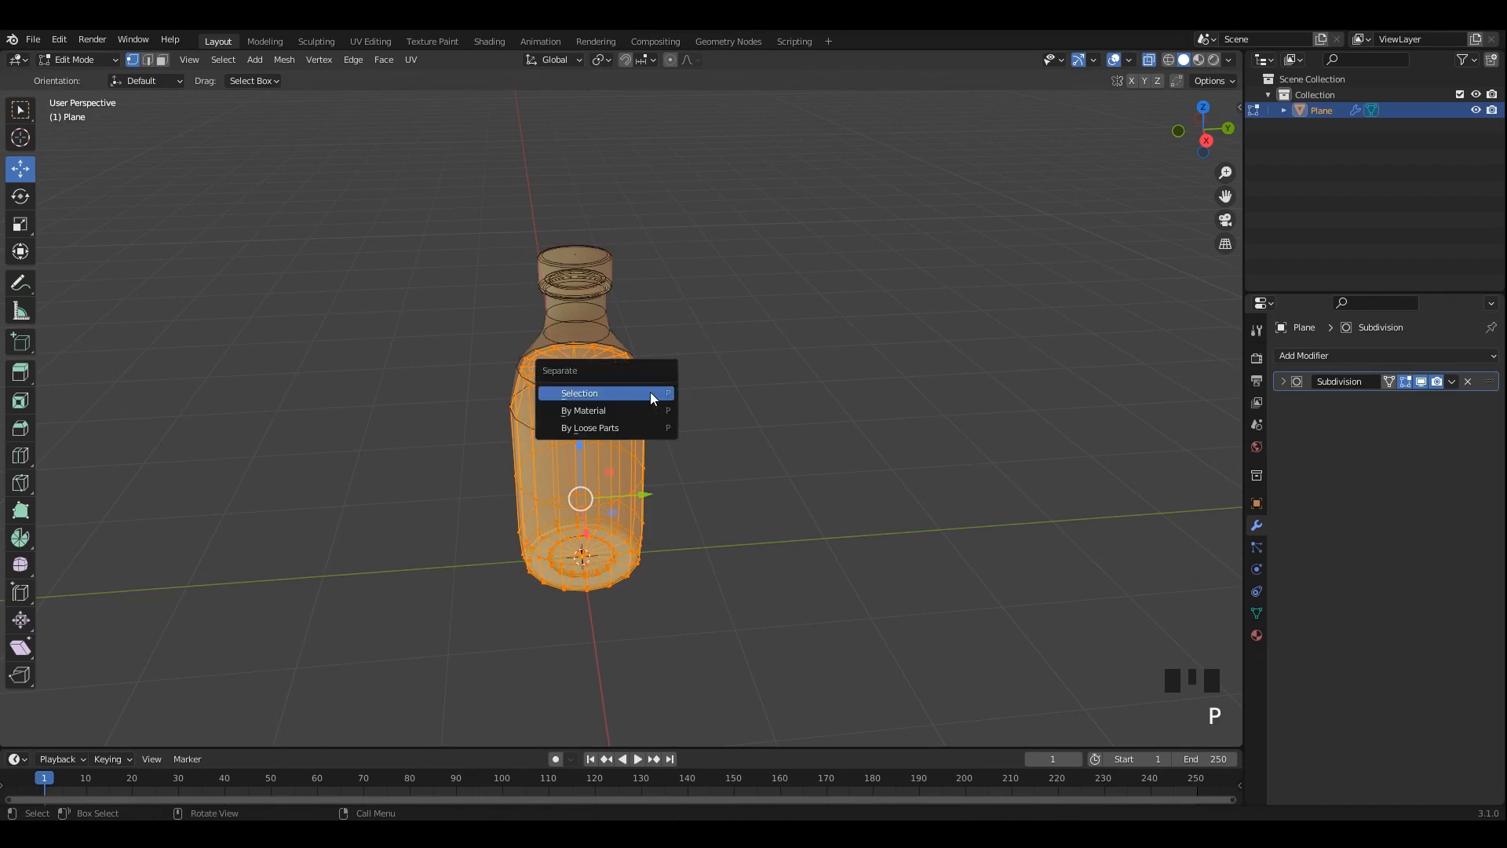
pyautogui.click(650, 397)
pyautogui.press('Tab')
# Select the separated bottle object and try to move it aside.
pyautogui.click(648, 388)
pyautogui.click(646, 389)
pyautogui.moveTo(654, 577); pyautogui.dragTo(646, 531, button='middle')
pyautogui.moveTo(639, 586); pyautogui.dragTo(914, 573)
pyautogui.hotkey('ctrl', 'z')
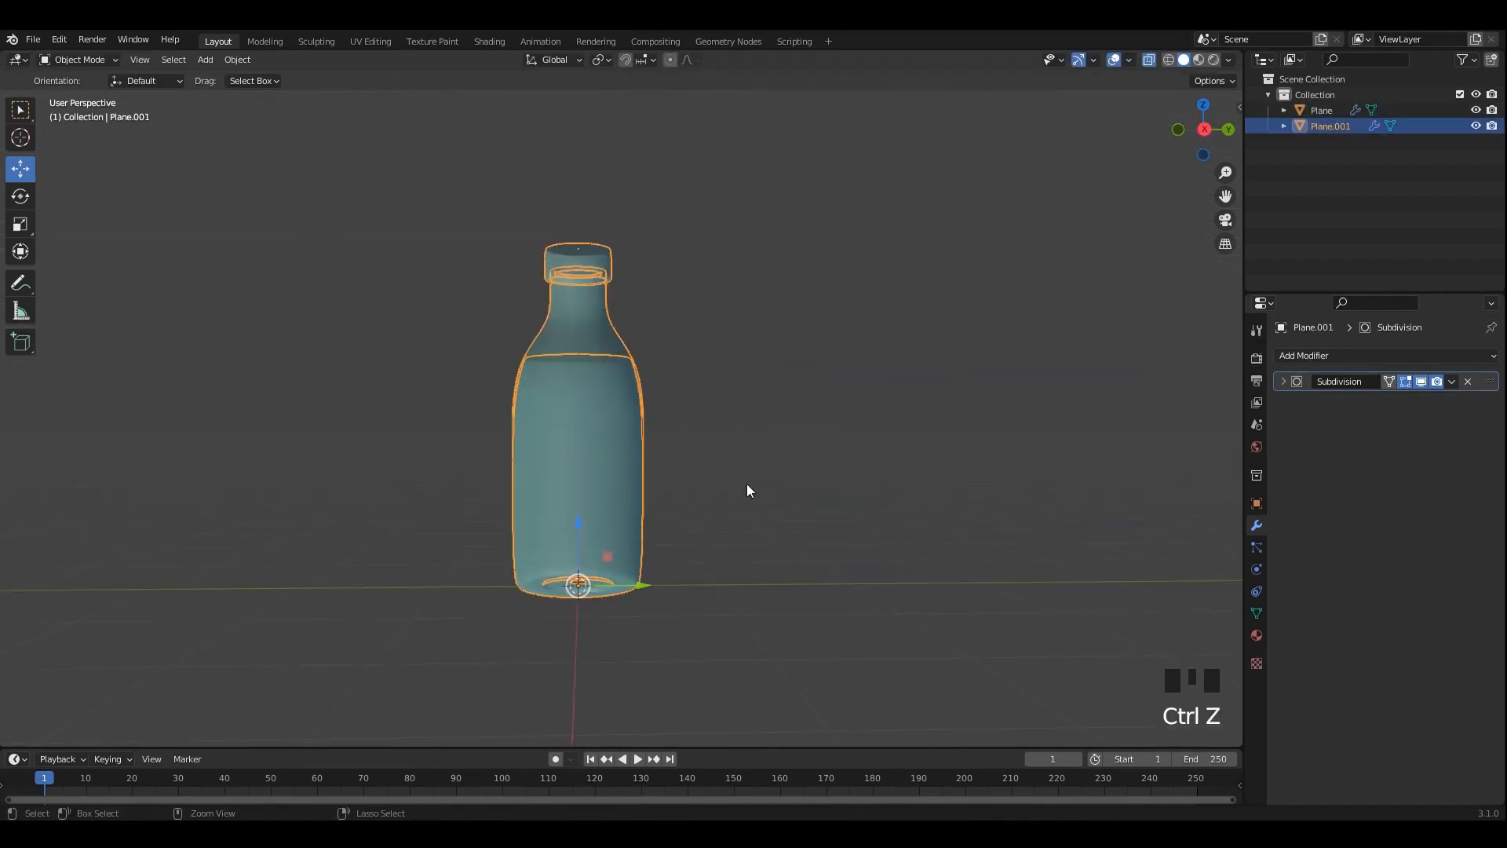
# Separate the new bottle object's mesh by loose parts and return to Object Mode.
pyautogui.press('Tab')
pyautogui.scroll(2, 676, 380)
pyautogui.press('p')
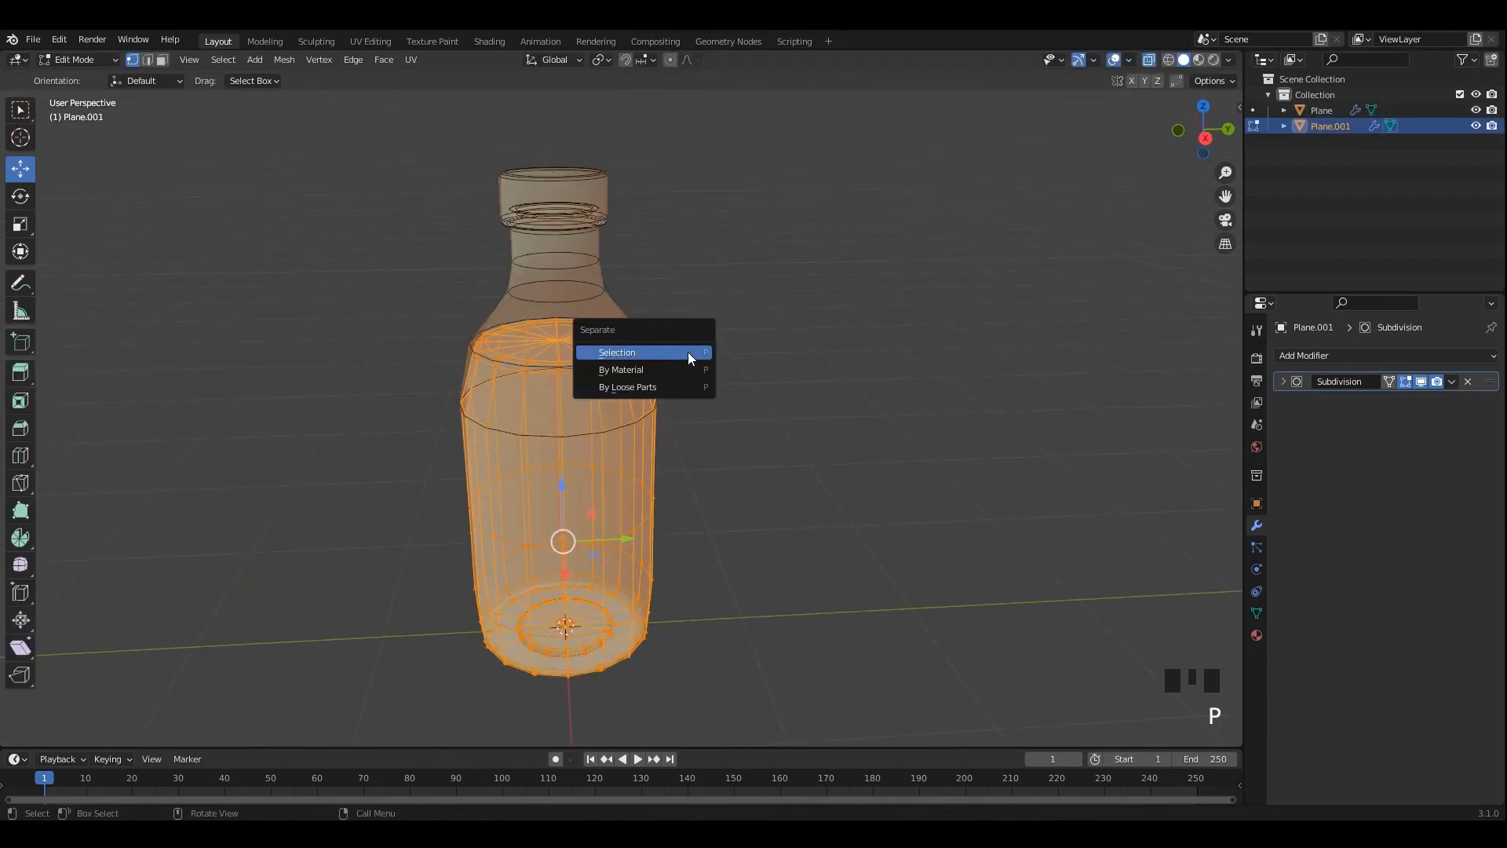
pyautogui.click(660, 388)
pyautogui.press('Tab')
# Try to move the separated bottle shell about 1.7 m aside from the cap and liquid.
pyautogui.click(755, 361)
pyautogui.click(602, 338)
pyautogui.moveTo(599, 336); pyautogui.dragTo(596, 305, button='middle')
pyautogui.moveTo(611, 641); pyautogui.dragTo(936, 602)
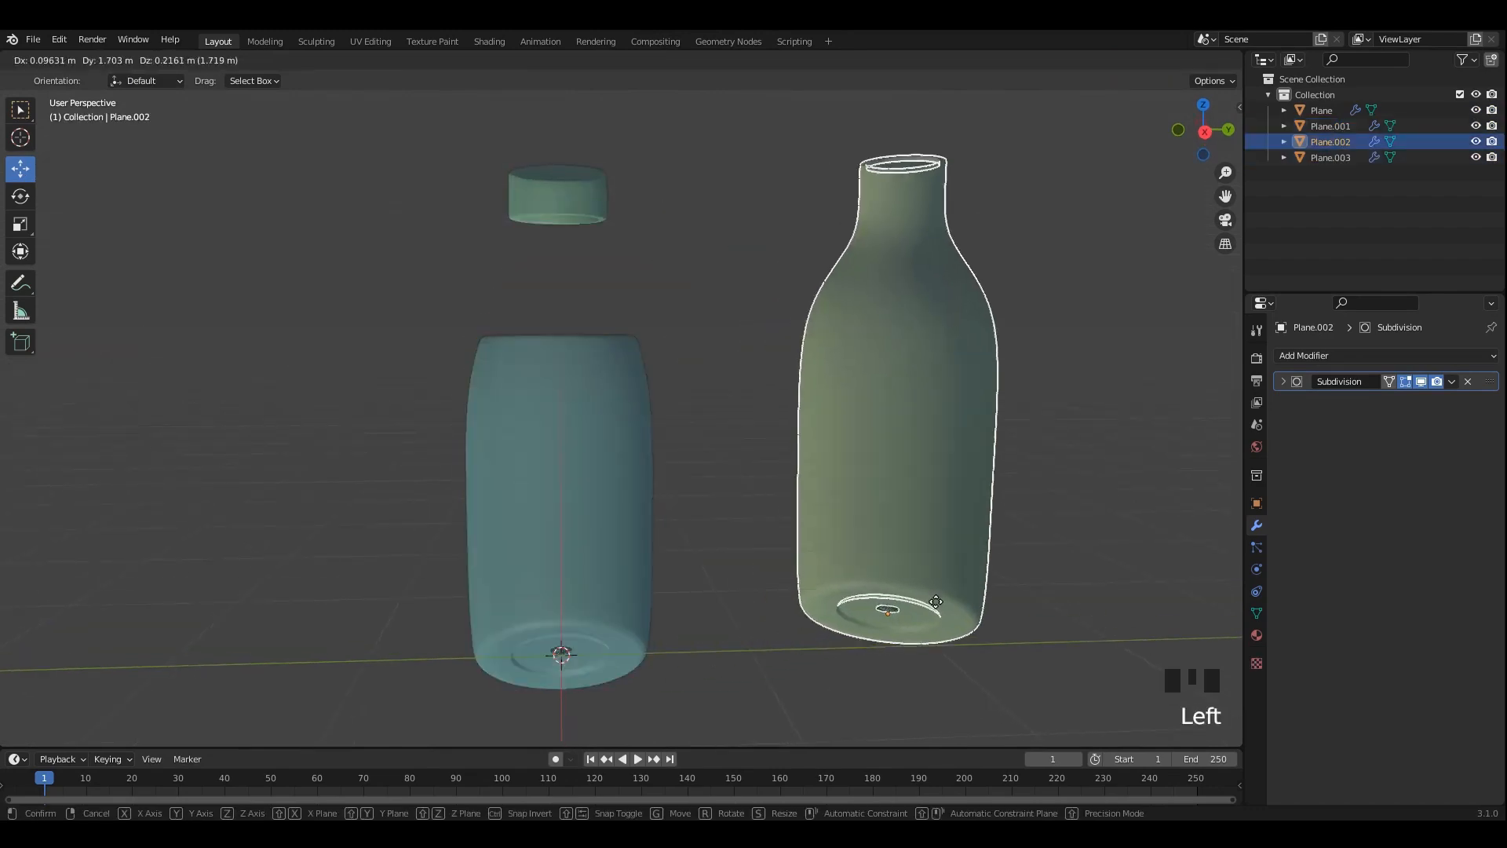
pyautogui.hotkey('ctrl', 'z')
# Isolate the bottle shell in local view and remove its Subdivision modifier.
pyautogui.moveTo(766, 488); pyautogui.dragTo(776, 538, button='middle')
pyautogui.press('KP_Divide')
pyautogui.hotkey('alt', 'z')
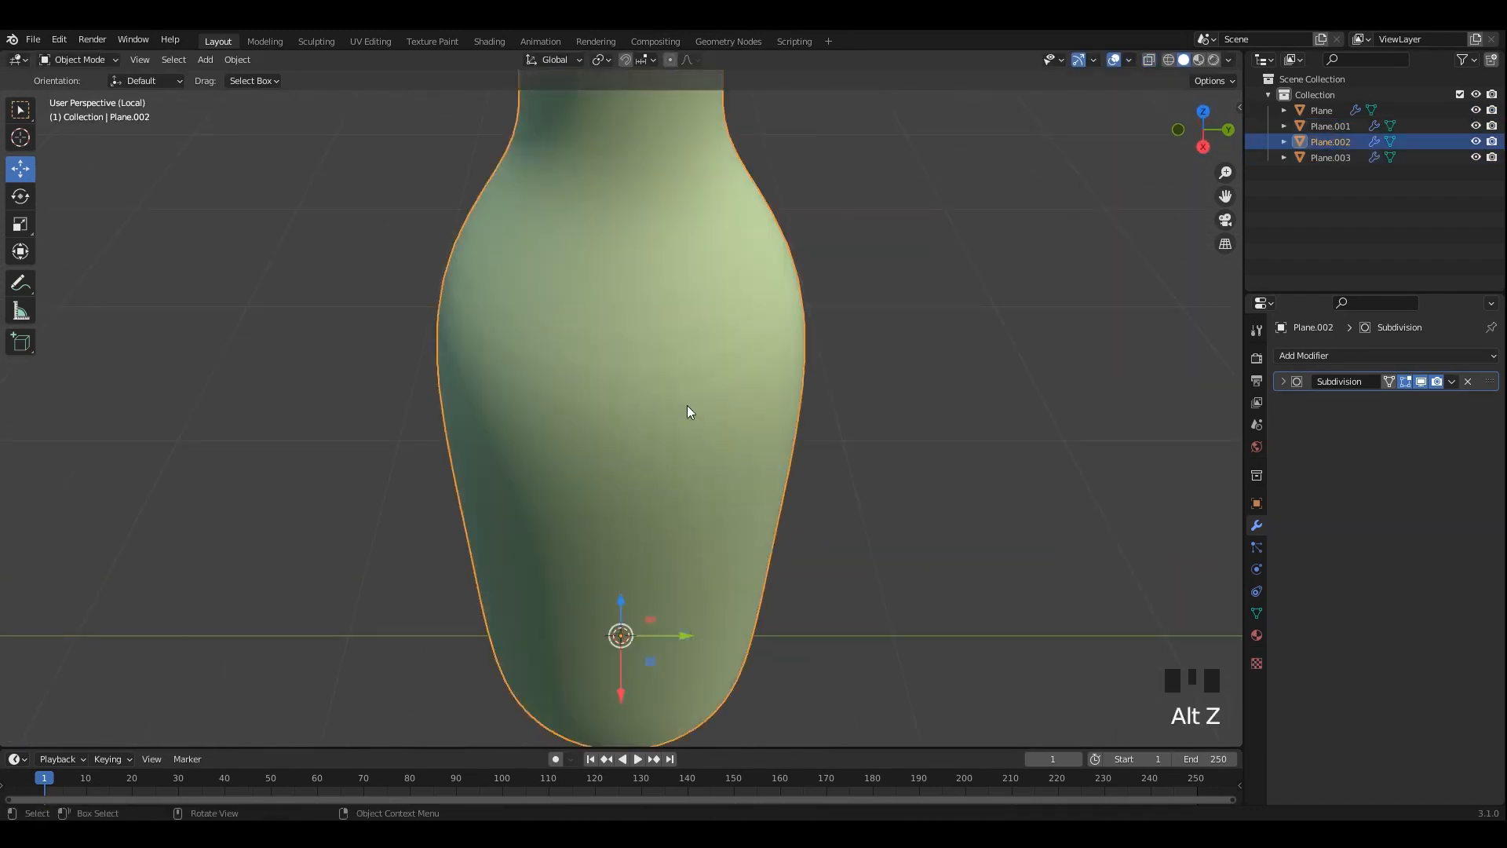
pyautogui.scroll(5, 699, 471)
pyautogui.moveTo(688, 409); pyautogui.dragTo(794, 380, button='middle')
pyautogui.press('Tab')
pyautogui.rightClick(743, 408)
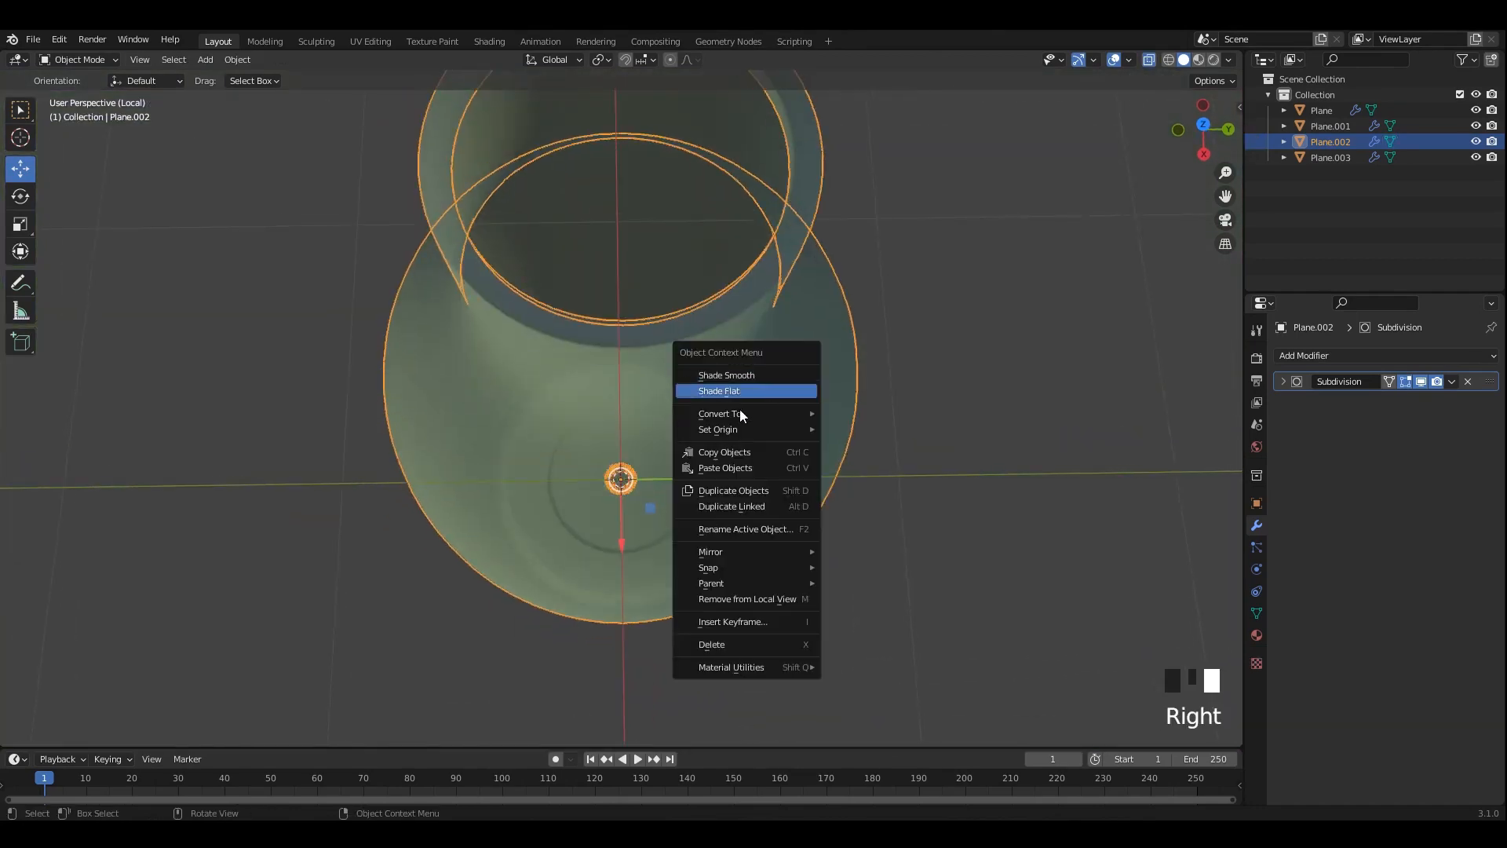
pyautogui.click(1468, 382)
# Examine the isolated shell's mesh, and undo back to the single bottle mesh before it was separated.
pyautogui.press('Tab')
pyautogui.scroll(-3, 780, 357)
pyautogui.hotkey('alt', 'z')
pyautogui.moveTo(761, 397); pyautogui.dragTo(690, 380, button='middle')
pyautogui.press('a')
pyautogui.scroll(1, 809, 377)
pyautogui.press('Tab')
pyautogui.scroll(-2, 774, 384)
pyautogui.hotkey('ctrl', 'z')
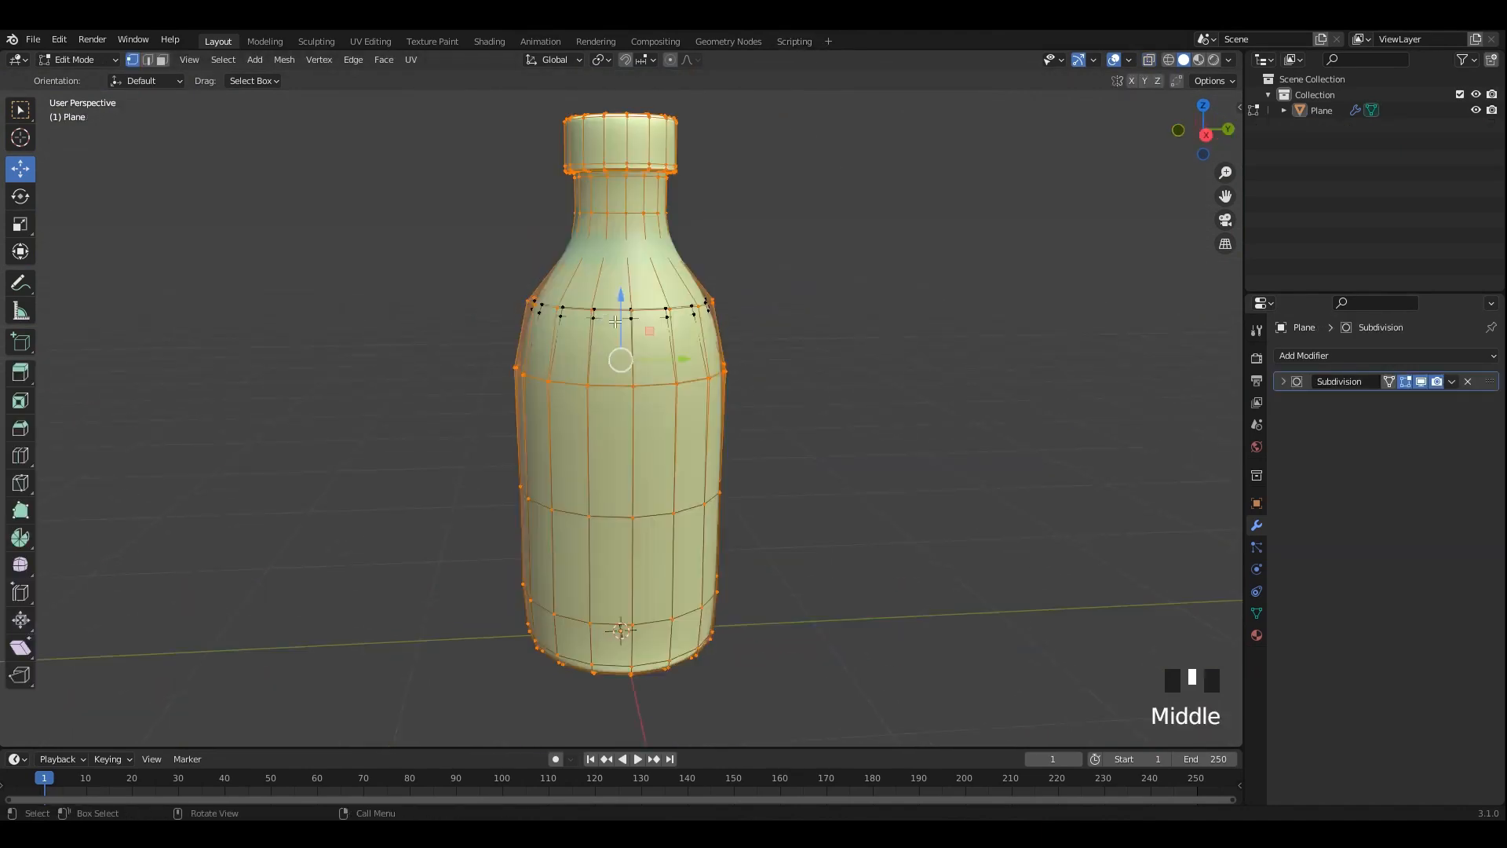
# Separate the bottle mesh by loose parts into shell, cap and liquid objects.
pyautogui.press('Tab')
pyautogui.moveTo(628, 322); pyautogui.dragTo(646, 352, button='middle')
pyautogui.scroll(2, 656, 326)
pyautogui.press('Tab')
pyautogui.hotkey('alt', 'z')
pyautogui.press('p')
pyautogui.click(666, 333)
pyautogui.press('Tab')
pyautogui.scroll(-3, 767, 303)
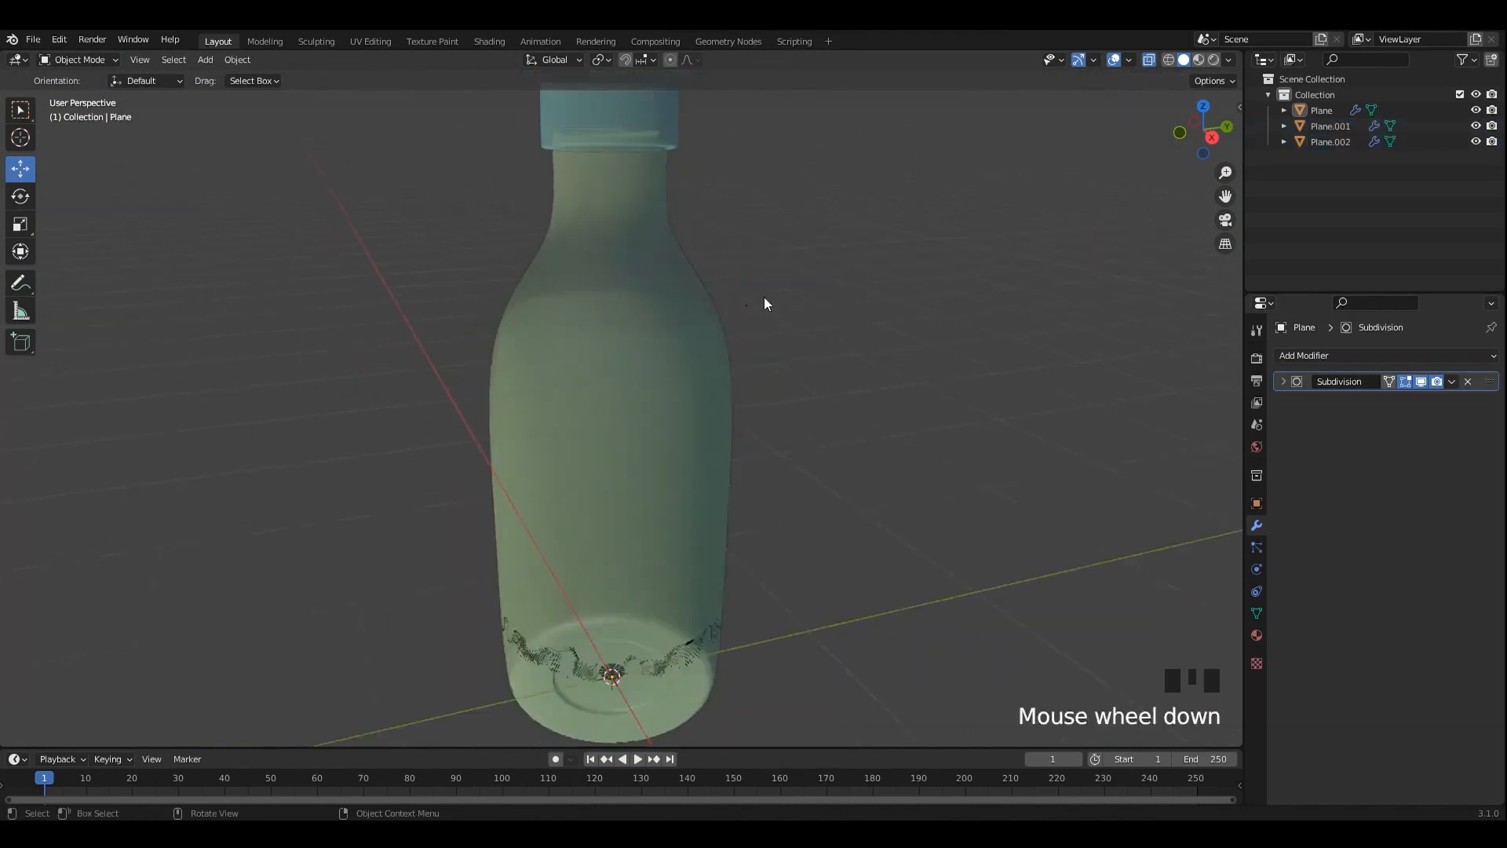
# Apply the object transform to all separated bottle parts and save the file.
pyautogui.moveTo(730, 195); pyautogui.dragTo(502, 542)
pyautogui.hotkey('ctrl', 'a')
pyautogui.click(832, 441)
pyautogui.moveTo(773, 353); pyautogui.dragTo(695, 542, button='middle')
pyautogui.hotkey('alt', 'z')
# Isolate the bottle shell in local view and merge the vertices at the centre of its base.
pyautogui.click(793, 367)
pyautogui.scroll(1, 676, 332)
pyautogui.press('/')
pyautogui.press('Tab')
pyautogui.scroll(7, 667, 392)
pyautogui.moveTo(666, 386); pyautogui.dragTo(655, 494, button='middle')
pyautogui.scroll(7, 661, 402)
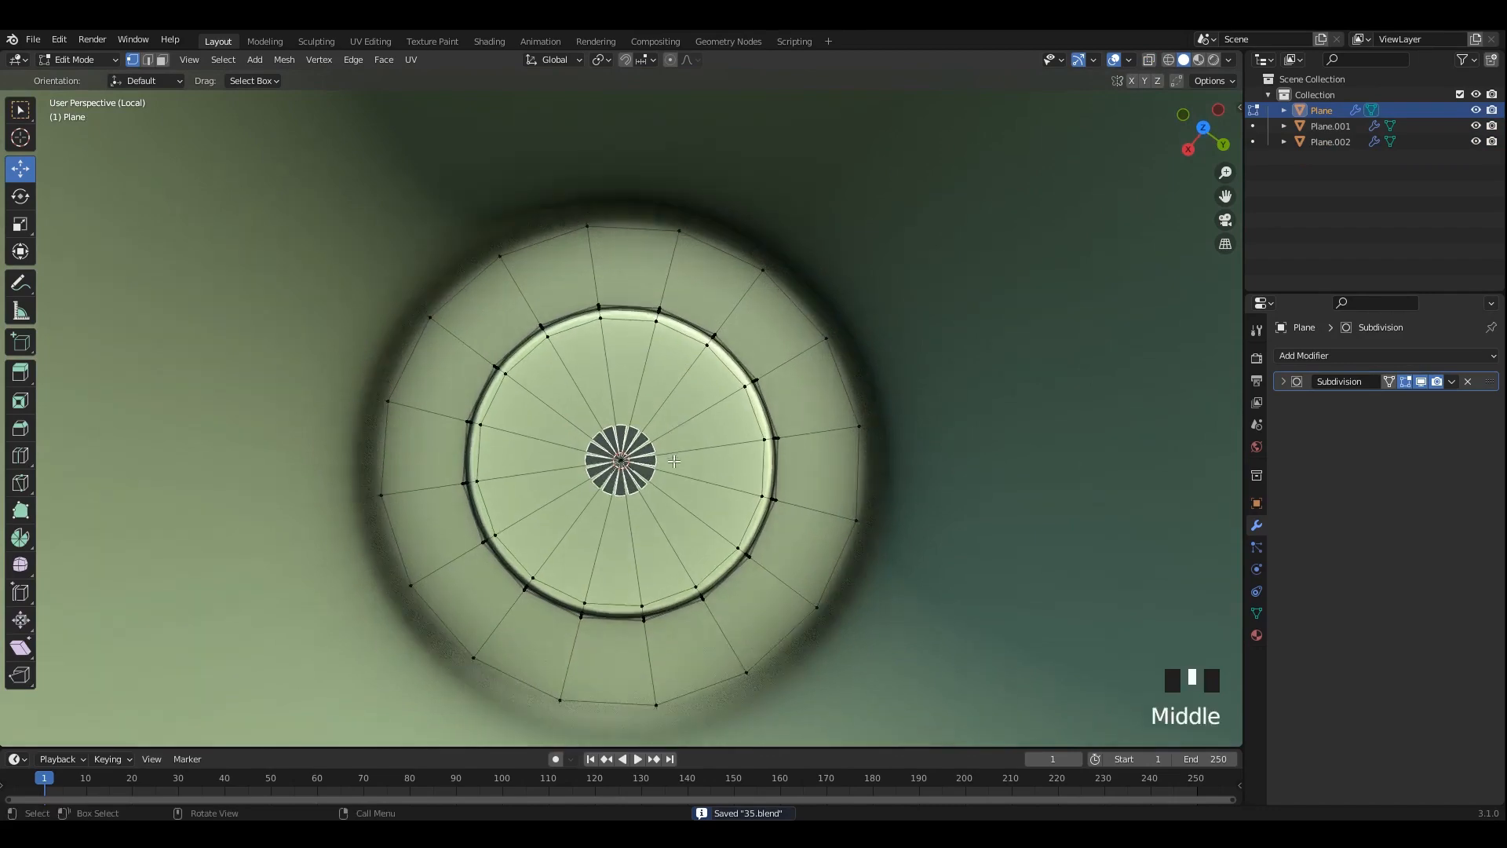
pyautogui.click(655, 493)
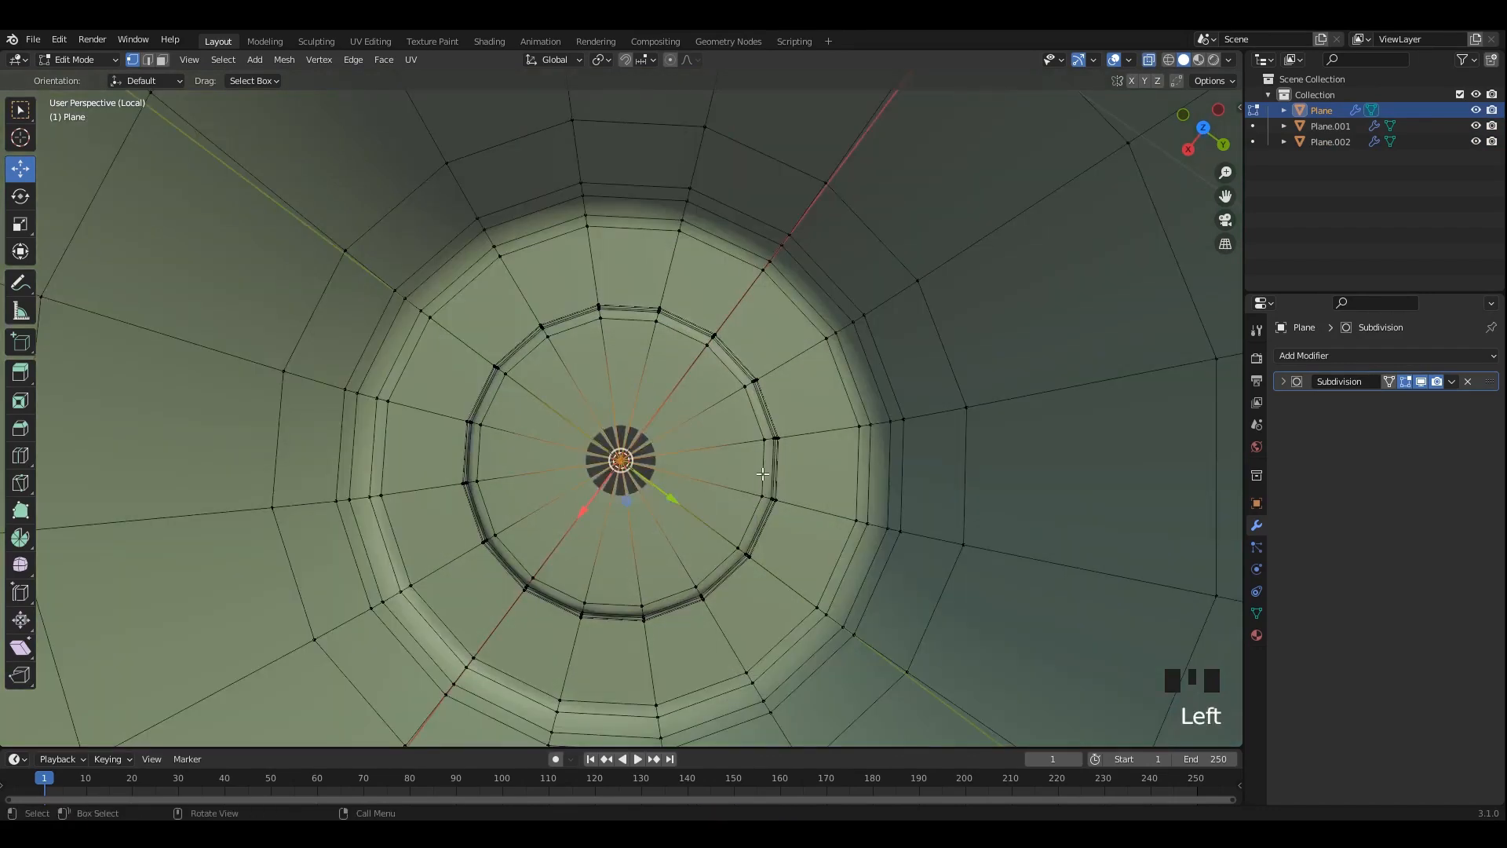
pyautogui.press('m')
# Inspect the isolated bottle shell in Object Mode and Edit Mode from the side with X-ray display on and off.
pyautogui.scroll(-5, 762, 474)
pyautogui.press('Tab')
pyautogui.keyDown('alt'); pyautogui.middleClick(699, 430); pyautogui.keyUp('alt')
pyautogui.keyDown('alt'); pyautogui.moveTo(683, 442); pyautogui.dragTo(707, 431, button='middle'); pyautogui.keyUp('alt')
pyautogui.scroll(2, 710, 428)
pyautogui.hotkey('alt', 'z')
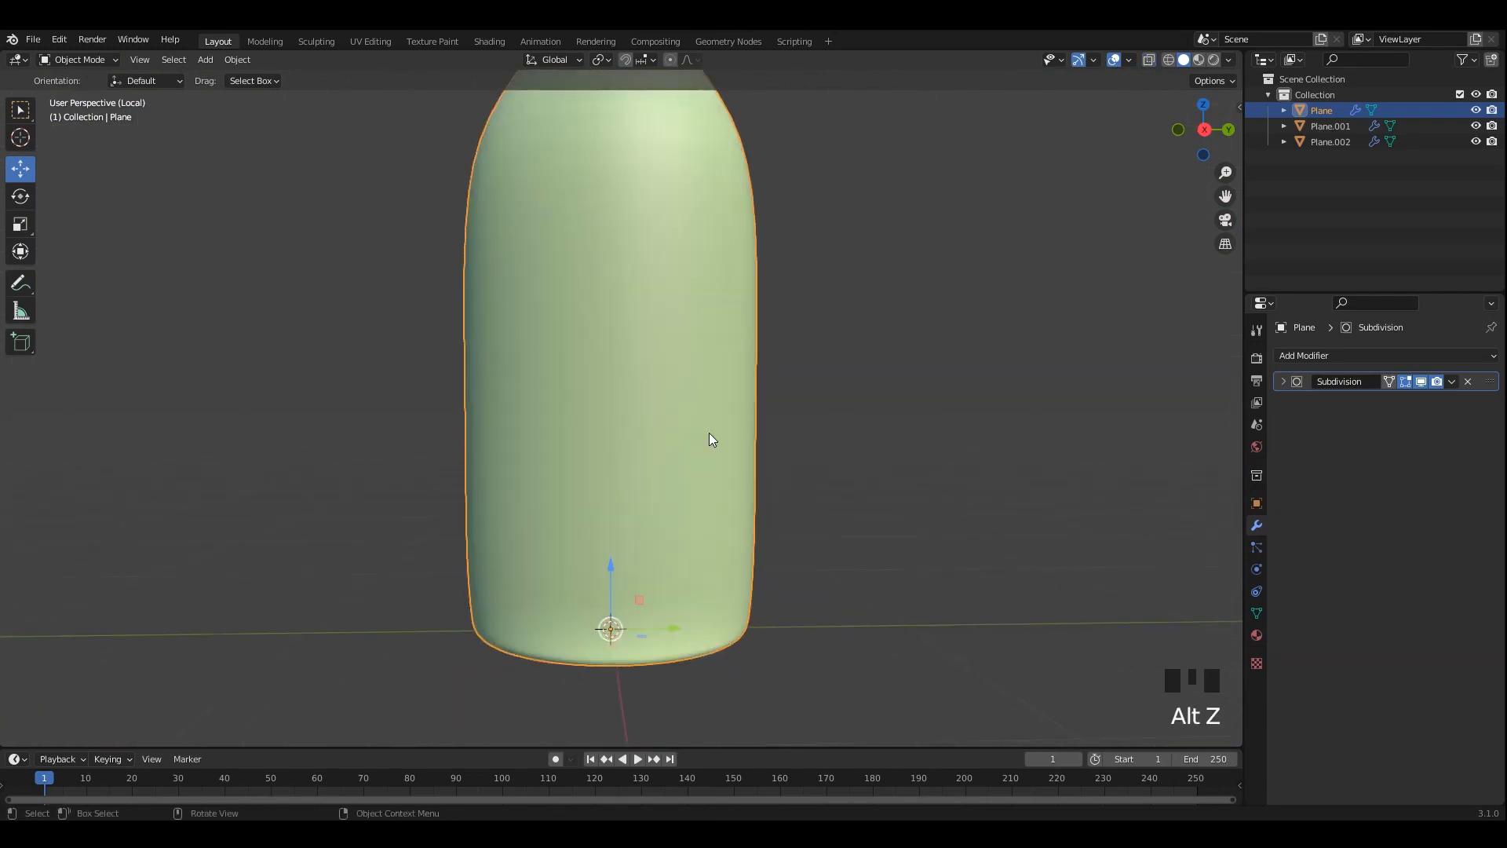
pyautogui.press('Tab')
pyautogui.press('a')
pyautogui.keyDown('alt'); pyautogui.middleClick(709, 433); pyautogui.keyUp('alt')
pyautogui.scroll(-3, 757, 374)
# Leave local view to show all bottle parts in solid display, and save the file.
pyautogui.press('Tab')
pyautogui.click(697, 327)
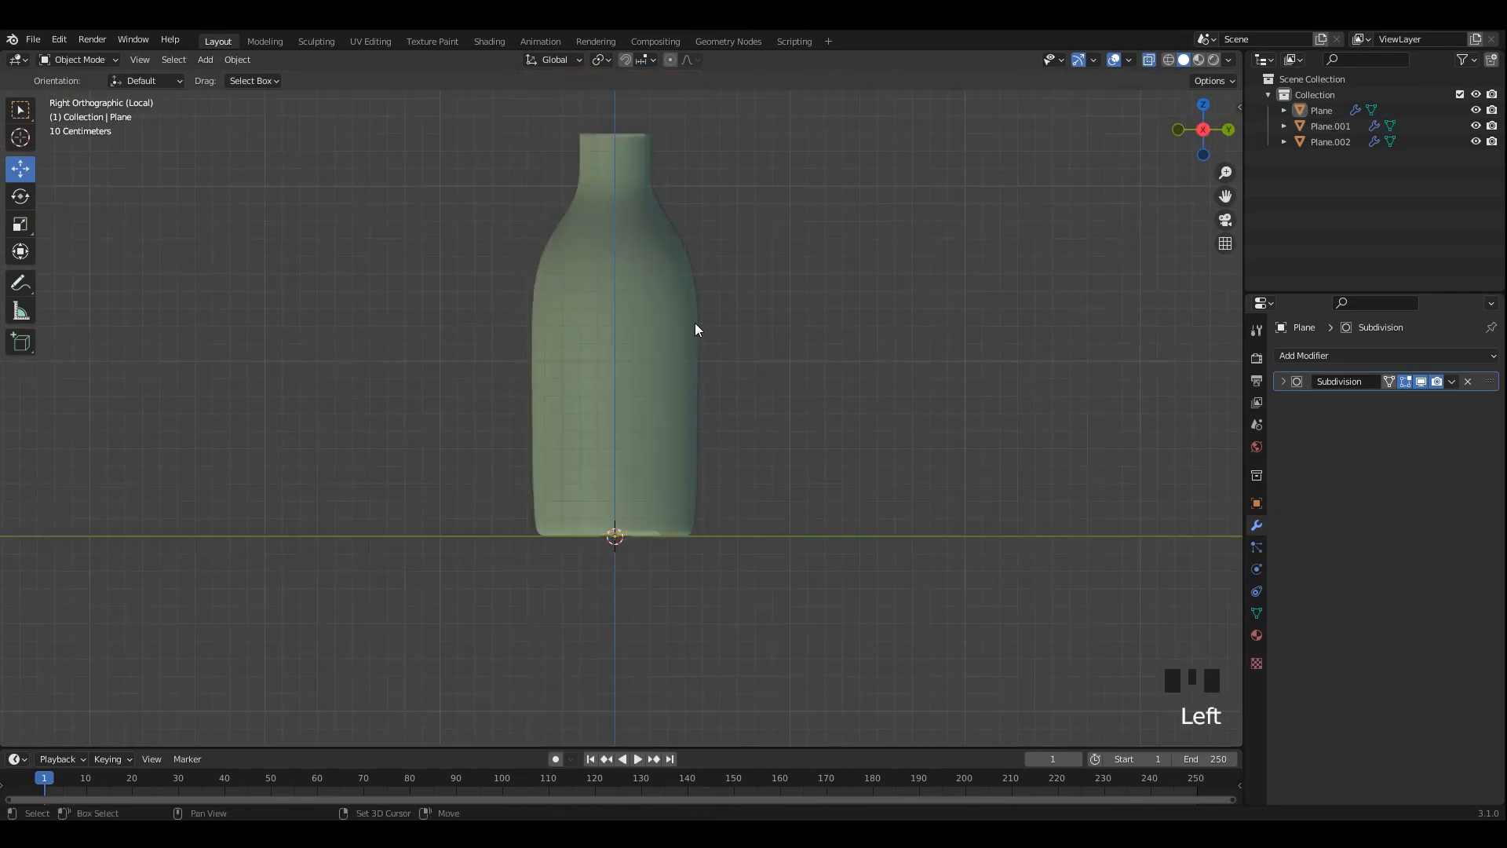
pyautogui.scroll(1, 700, 407)
pyautogui.hotkey('alt', 'z')
pyautogui.press('/')
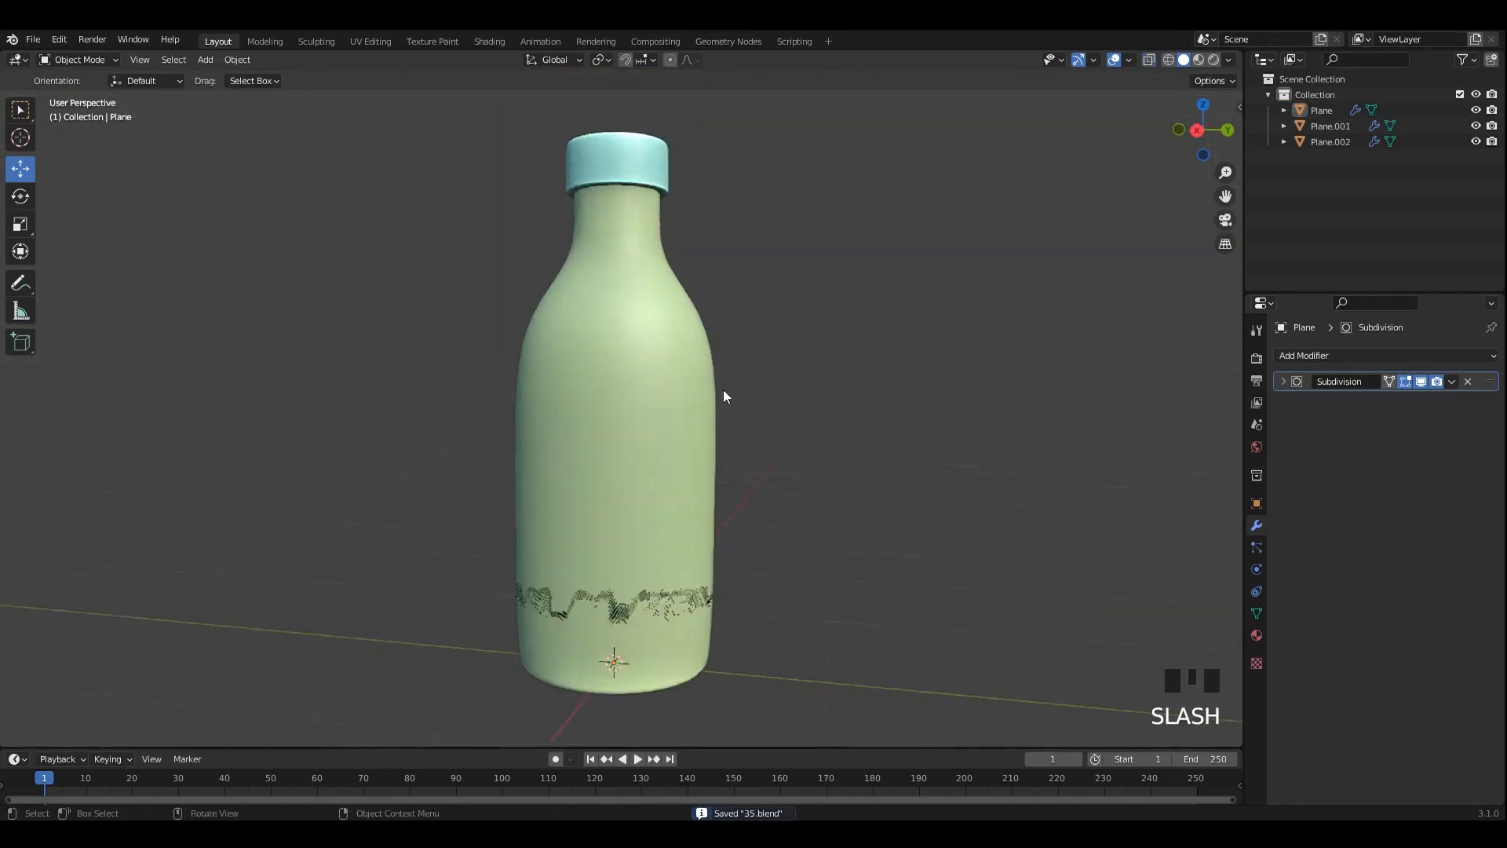
# Inspect the inner liquid body against the bottle shell from the back with X-ray display, in Object Mode and Edit Mode.
pyautogui.moveTo(723, 390); pyautogui.dragTo(634, 565, button='middle')
pyautogui.click(648, 598)
pyautogui.click(650, 602)
pyautogui.keyDown('alt'); pyautogui.moveTo(671, 503); pyautogui.dragTo(797, 481, button='middle'); pyautogui.keyUp('alt')
pyautogui.hotkey('alt', 'z')
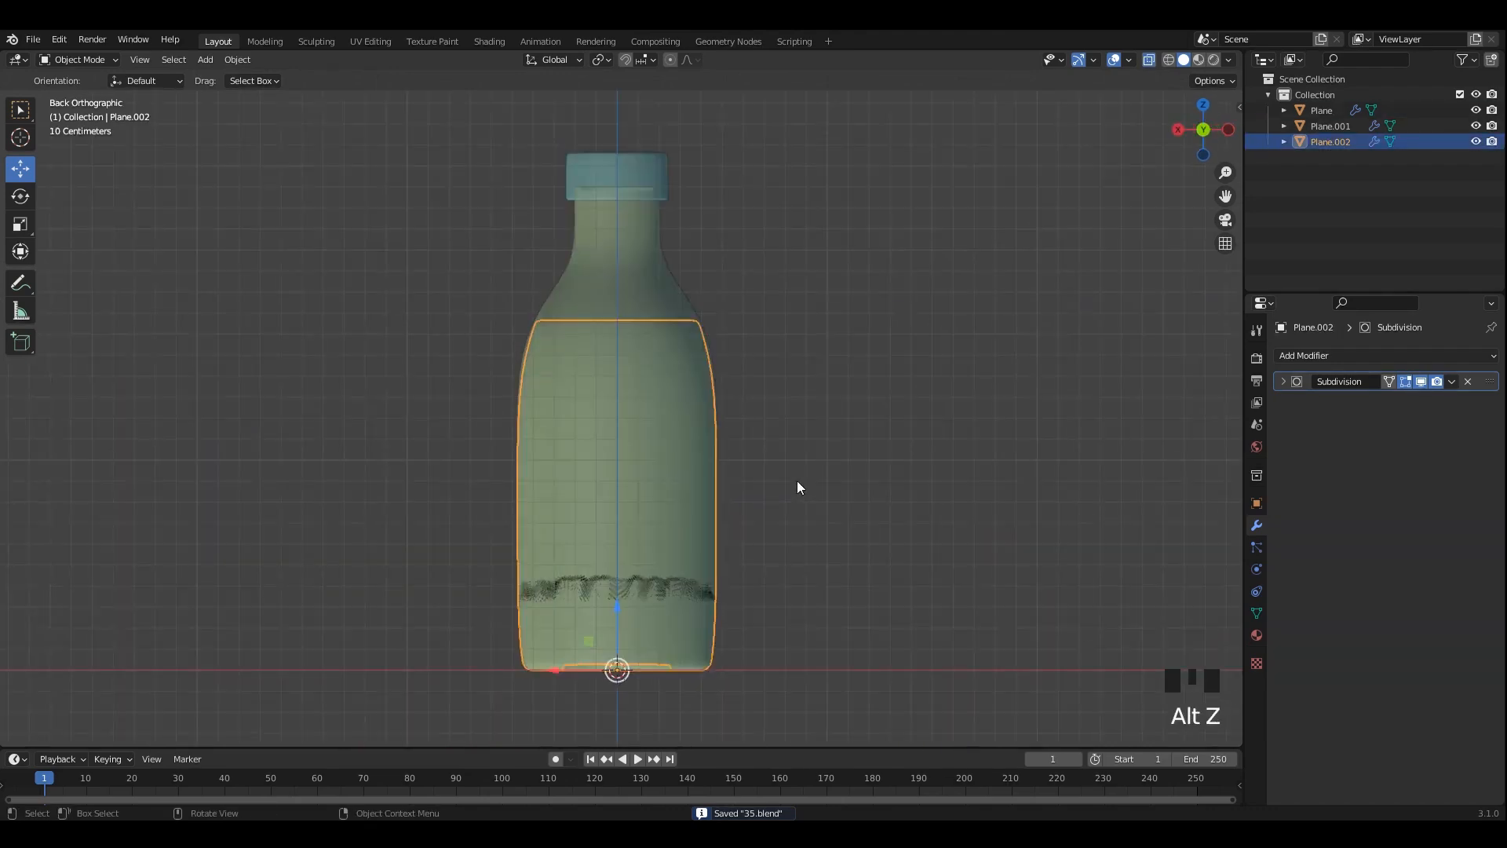
pyautogui.press('Tab')
pyautogui.scroll(5, 709, 369)
pyautogui.press('Tab')
pyautogui.press('Tab')
pyautogui.scroll(2, 641, 479)
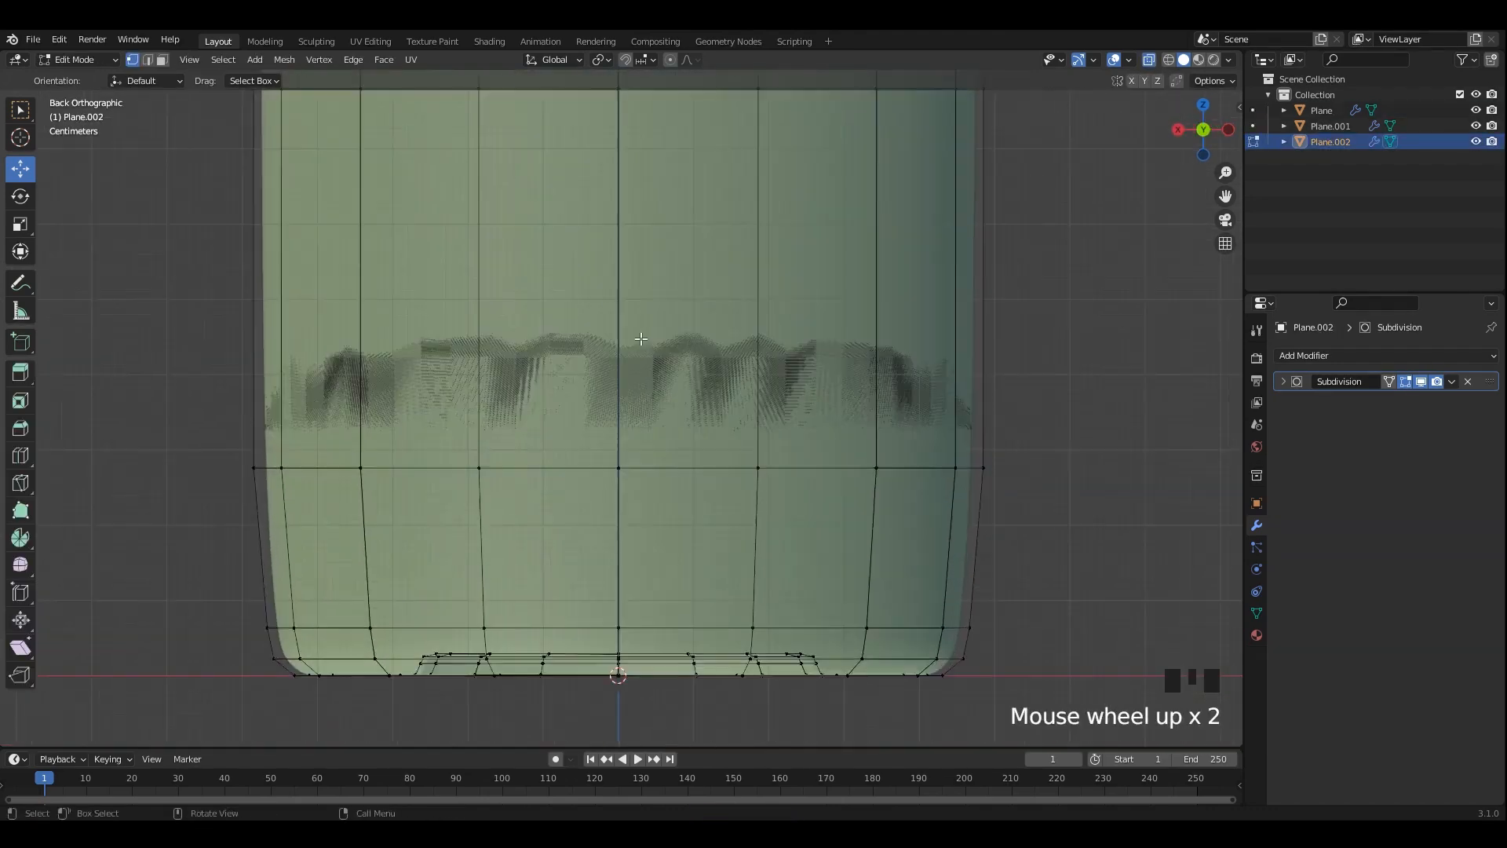
pyautogui.press('Tab')
pyautogui.scroll(-2, 713, 322)
pyautogui.scroll(3, 661, 391)
# Bevel the bottle shell's neck edge loop just below the cap with two segments, about 0.02 m wide.
pyautogui.click(625, 285)
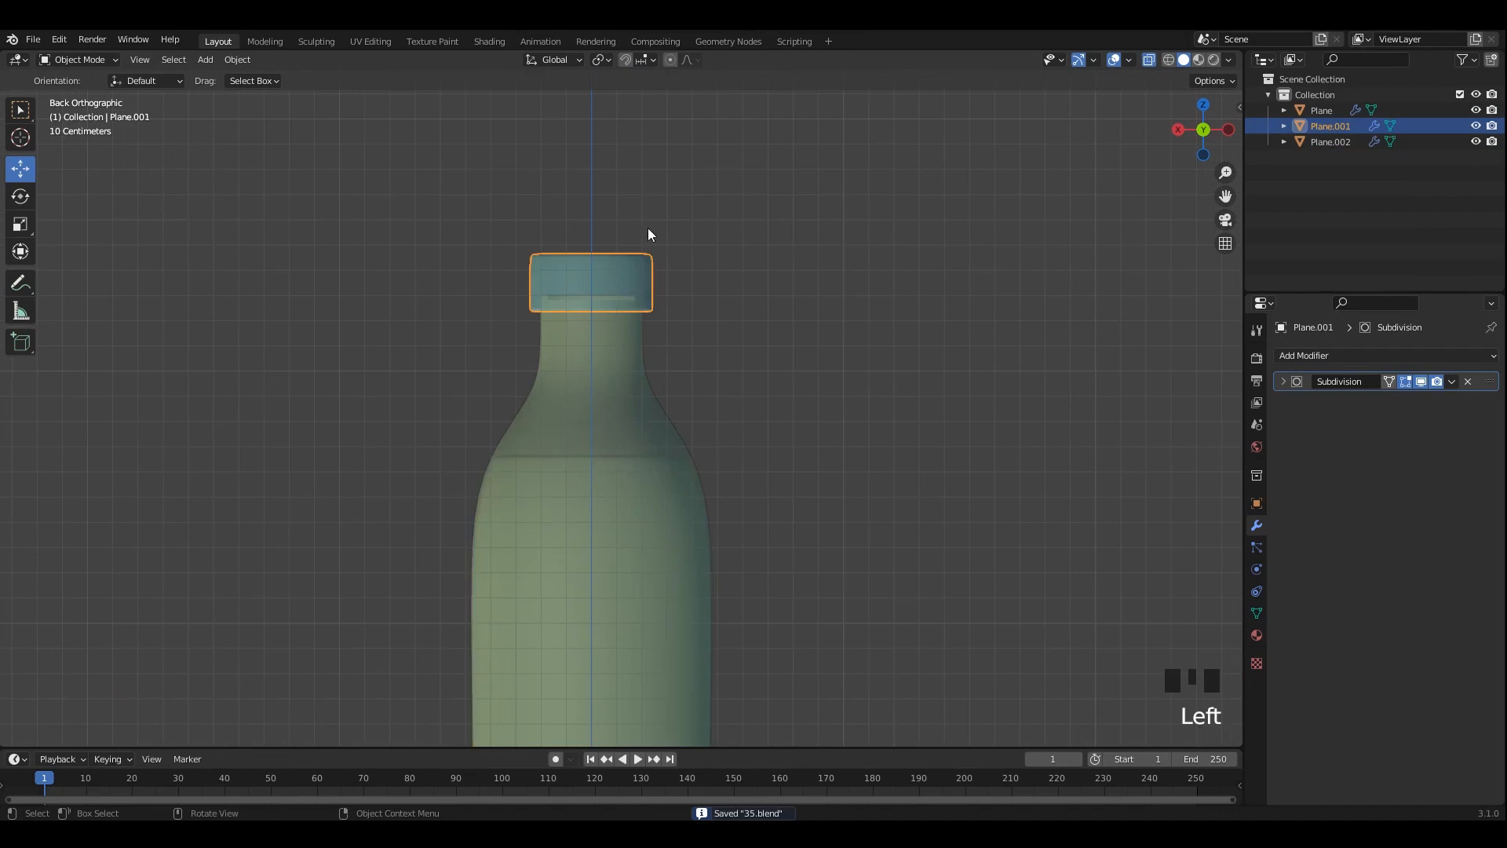
pyautogui.press('`')
pyautogui.scroll(-2, 719, 473)
pyautogui.scroll(1, 686, 443)
pyautogui.hotkey('alt', 'z')
pyautogui.click(686, 443)
pyautogui.press('Tab')
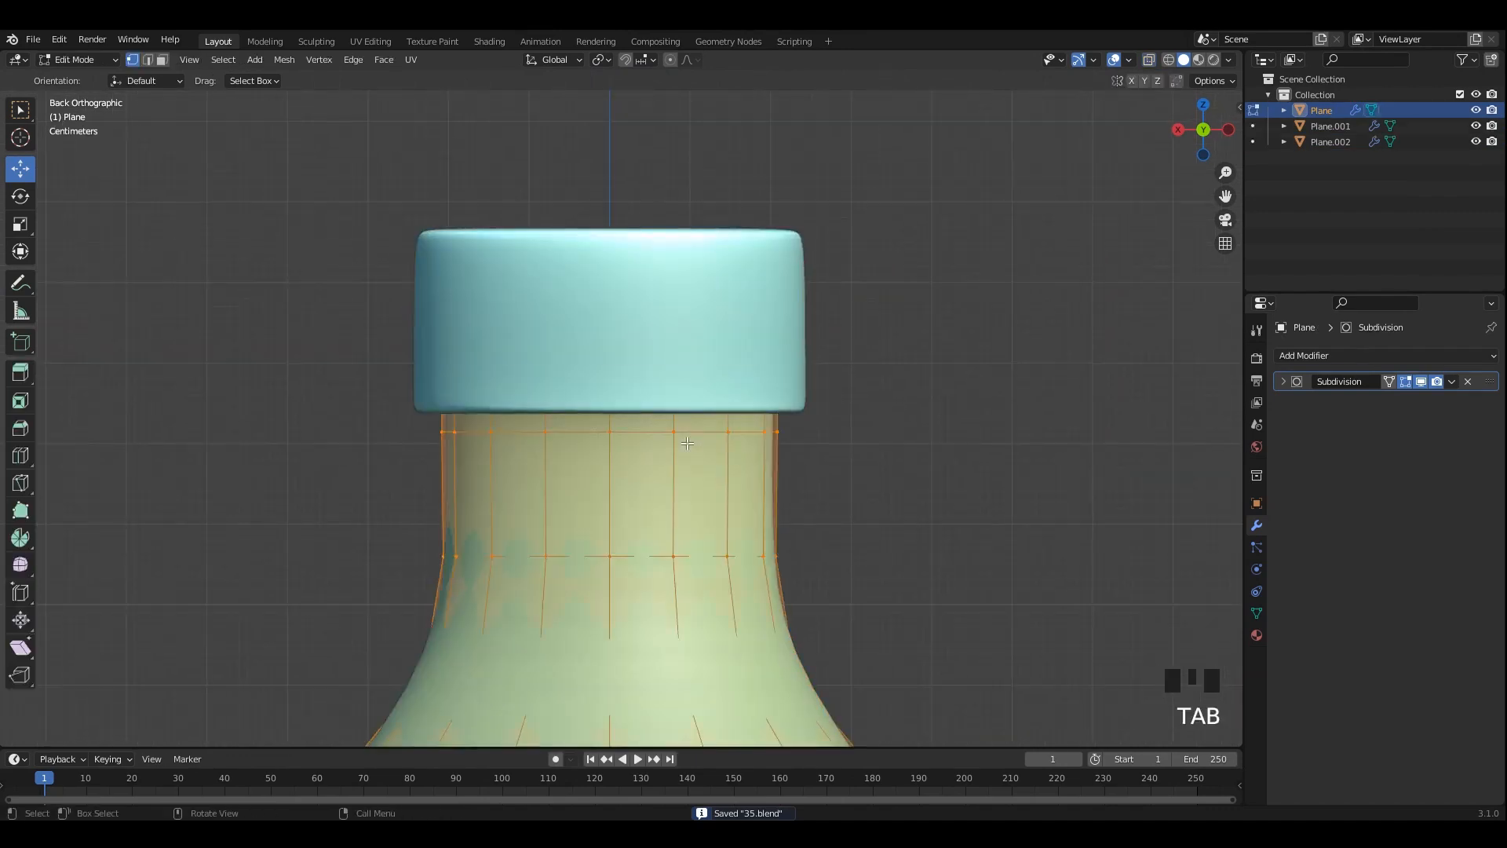
pyautogui.hotkey('alt', 'z')
pyautogui.scroll(2, 706, 443)
pyautogui.keyDown('shift'); pyautogui.moveTo(724, 457); pyautogui.dragTo(790, 441, button='middle'); pyautogui.keyUp('shift')
pyautogui.press('2')
pyautogui.click(728, 424)
pyautogui.keyDown('alt'); pyautogui.keyDown('shift'); pyautogui.click(740, 422); pyautogui.keyUp('shift'); pyautogui.keyUp('alt')
pyautogui.scroll(1, 777, 433)
pyautogui.scroll(1, 792, 443)
pyautogui.hotkey('ctrl', 'b')
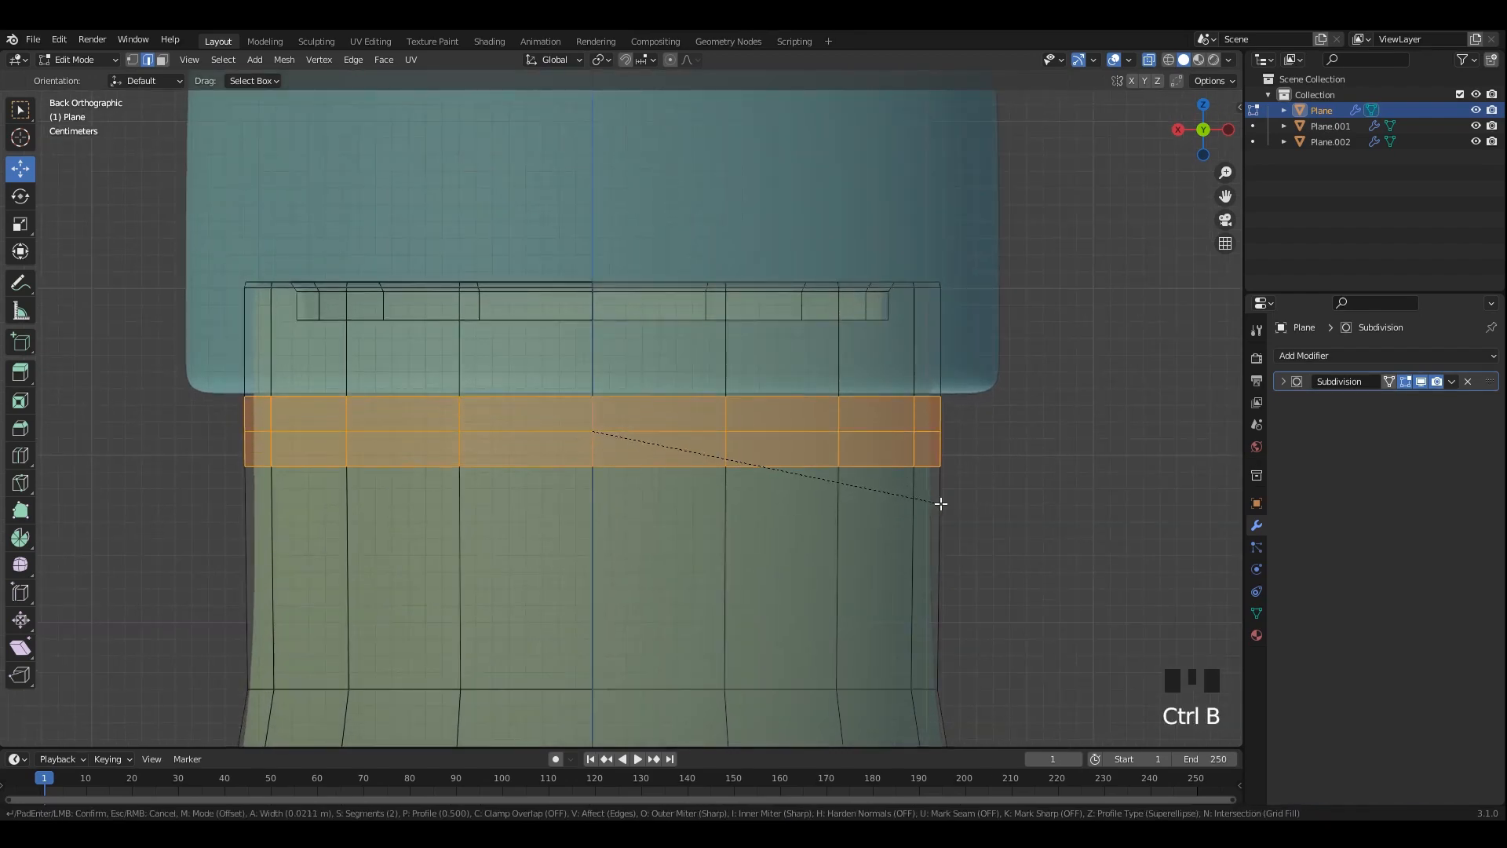
pyautogui.click(936, 503)
# Fatten the middle loop of the beveled neck band outward by about 0.016 m and save the file.
pyautogui.hotkey('alt', 'z')
pyautogui.click(876, 434)
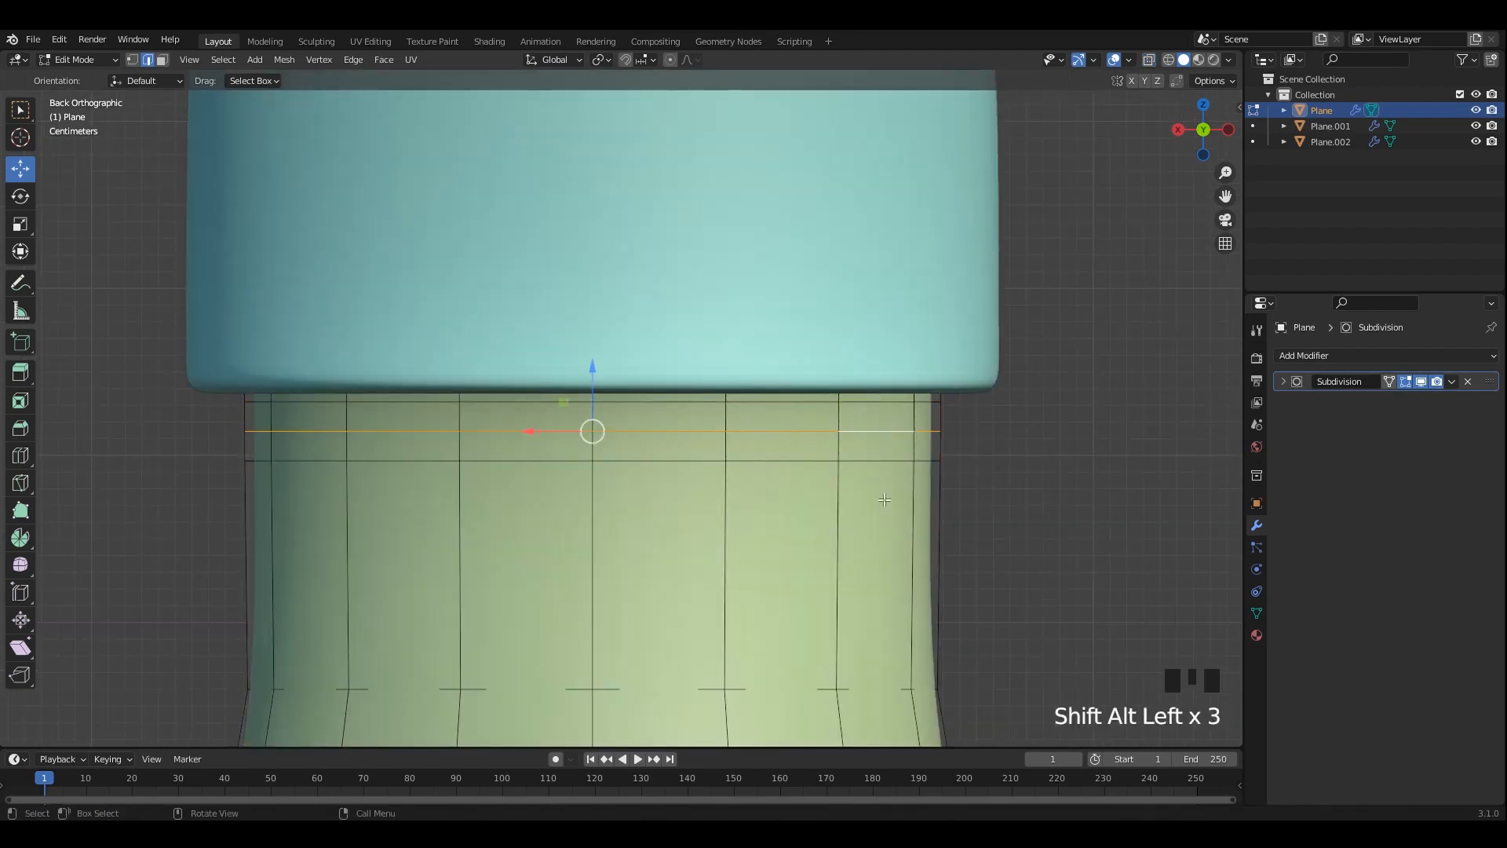
pyautogui.hotkey('alt', 's')
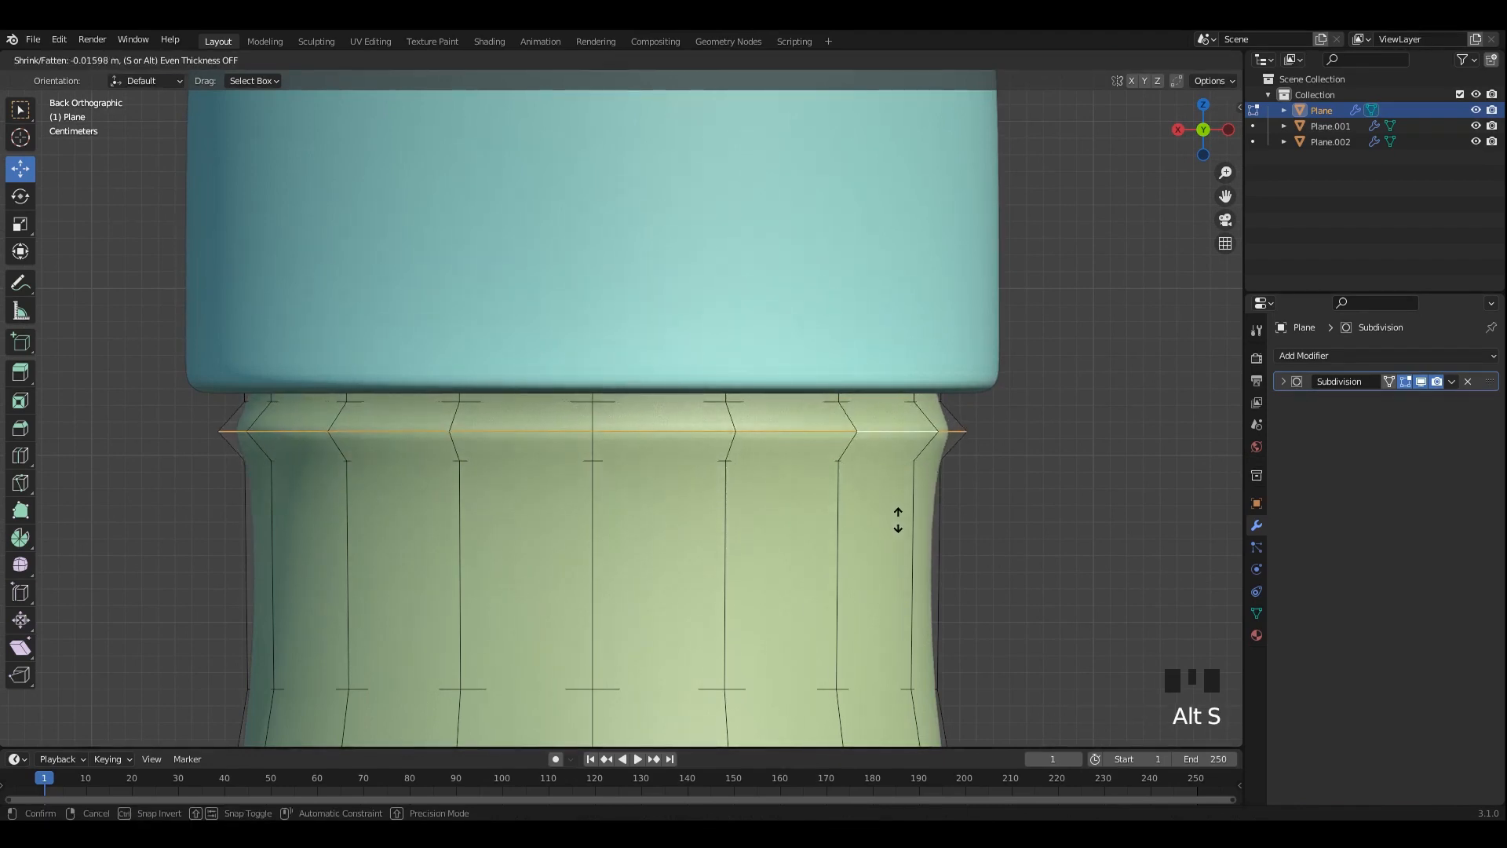
pyautogui.click(898, 519)
pyautogui.hotkey('alt', 'z')
pyautogui.hotkey('ctrl', 's')
pyautogui.press('Tab')
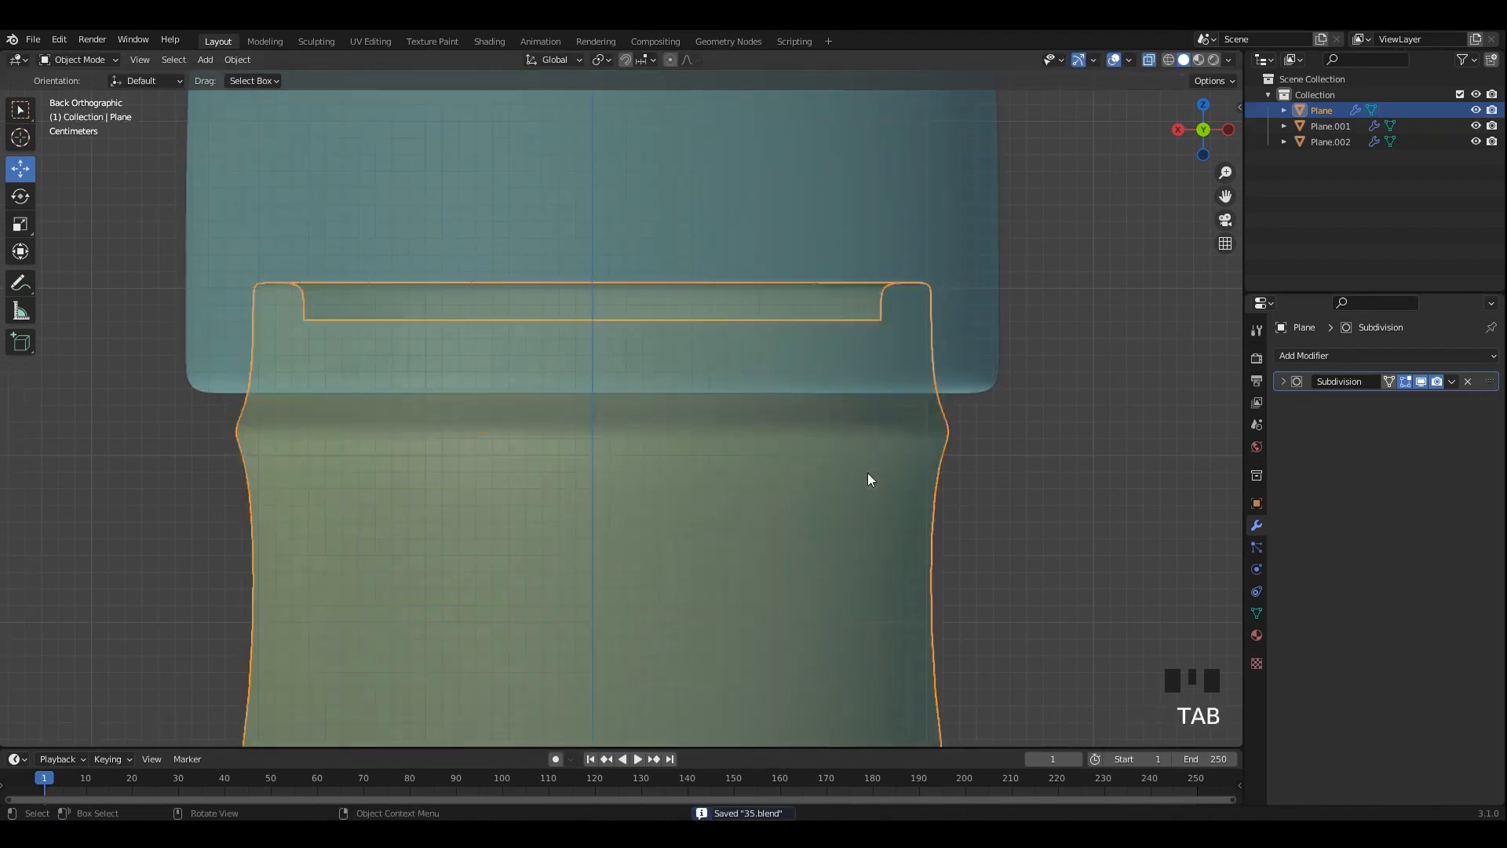
# Try a two-segment bevel of about 0.001 m on the neck ridge's three edge loops, and undo it.
pyautogui.press('Tab')
pyautogui.hotkey('ctrl', 'b')
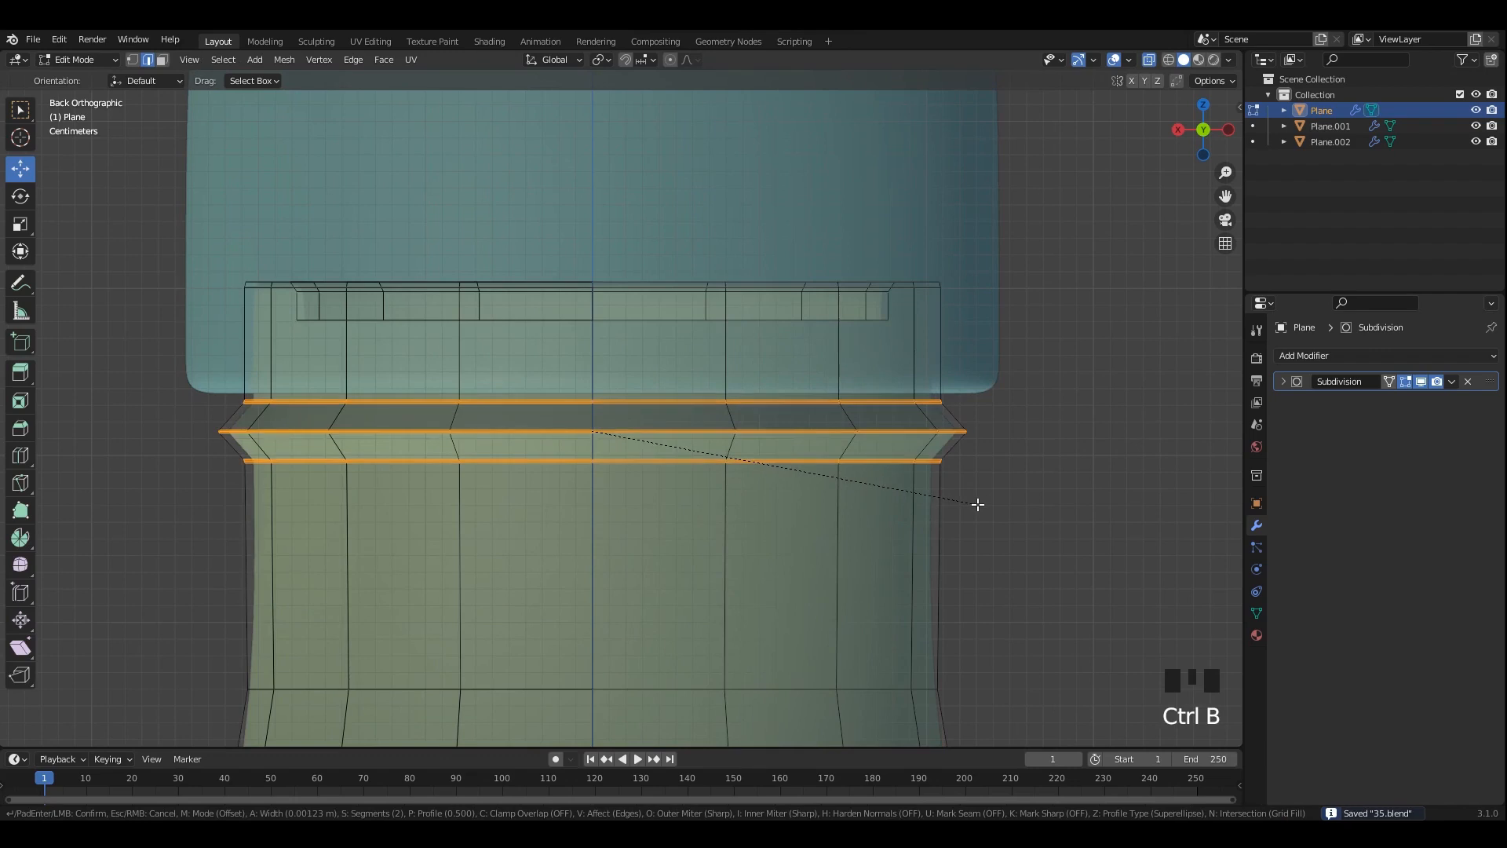
pyautogui.click(977, 504)
pyautogui.hotkey('alt', 'z')
pyautogui.press('Tab')
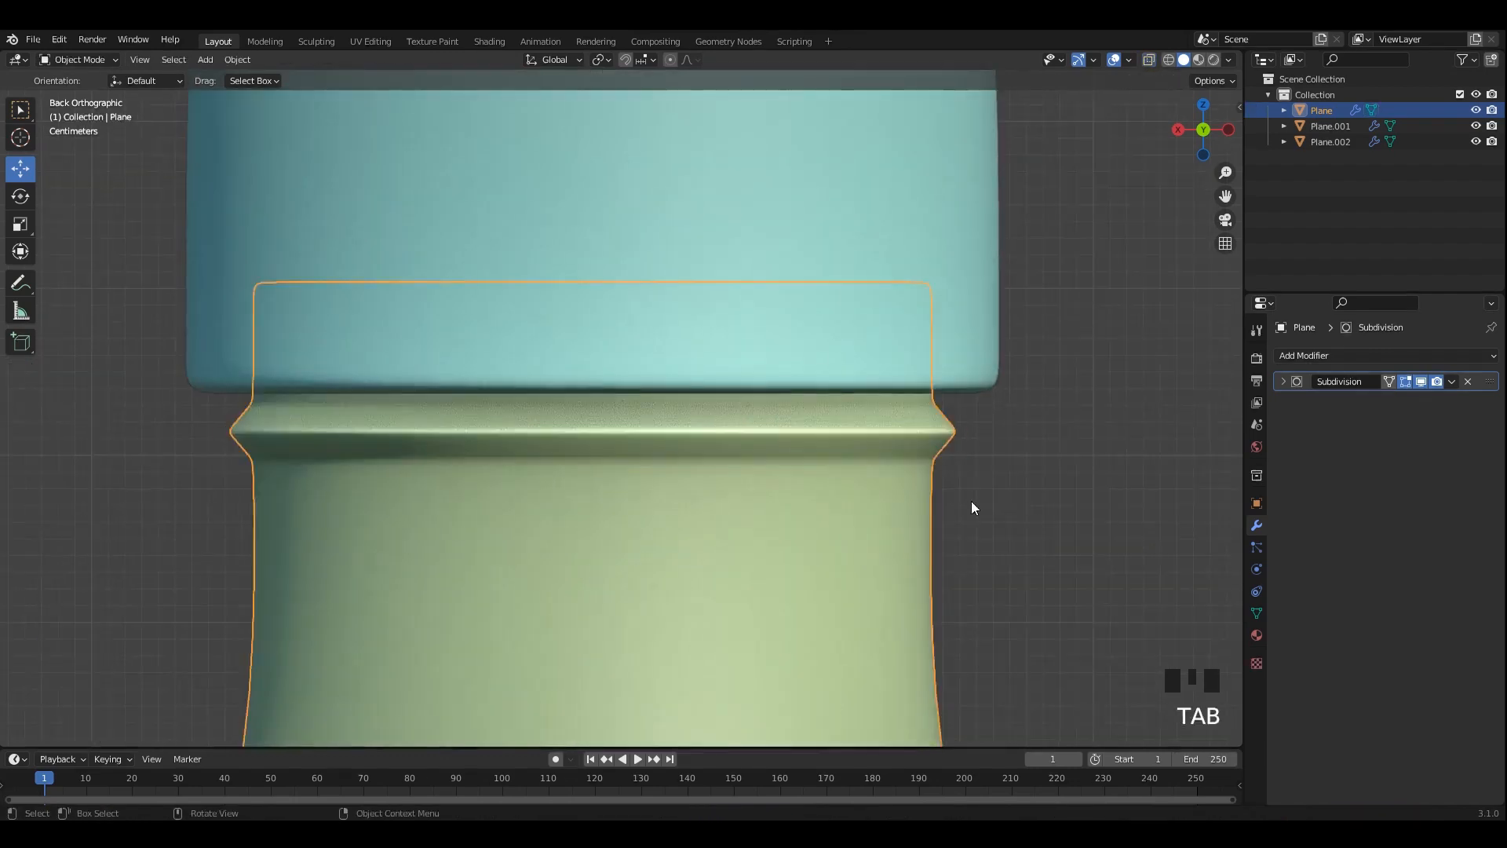
pyautogui.scroll(-5, 972, 501)
pyautogui.hotkey('ctrl', 'z')
pyautogui.hotkey('ctrl', 'z')
pyautogui.hotkey('ctrl', 'z')
# Bevel the neck ridge's three edge loops into a soft rounded ring and save the file.
pyautogui.scroll(5, 955, 496)
pyautogui.hotkey('alt', 'z')
pyautogui.keyDown('shift'); pyautogui.moveTo(962, 498); pyautogui.dragTo(992, 508, button='middle'); pyautogui.keyUp('shift')
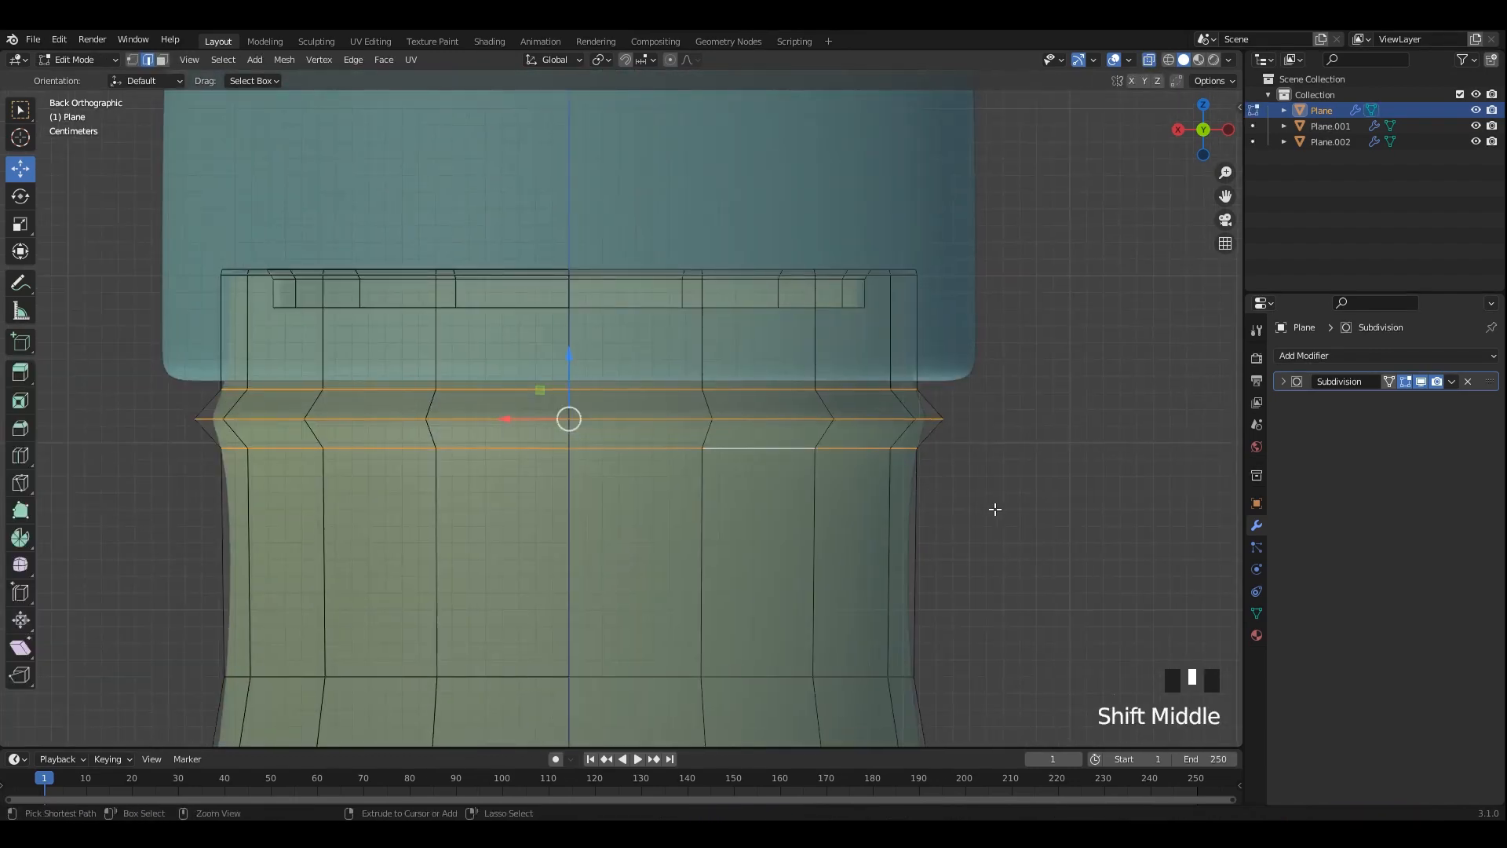
pyautogui.hotkey('ctrl', 'b')
pyautogui.click(1012, 515)
pyautogui.scroll(-4, 992, 507)
pyautogui.hotkey('alt', 'z')
pyautogui.click(903, 457)
pyautogui.press('Tab')
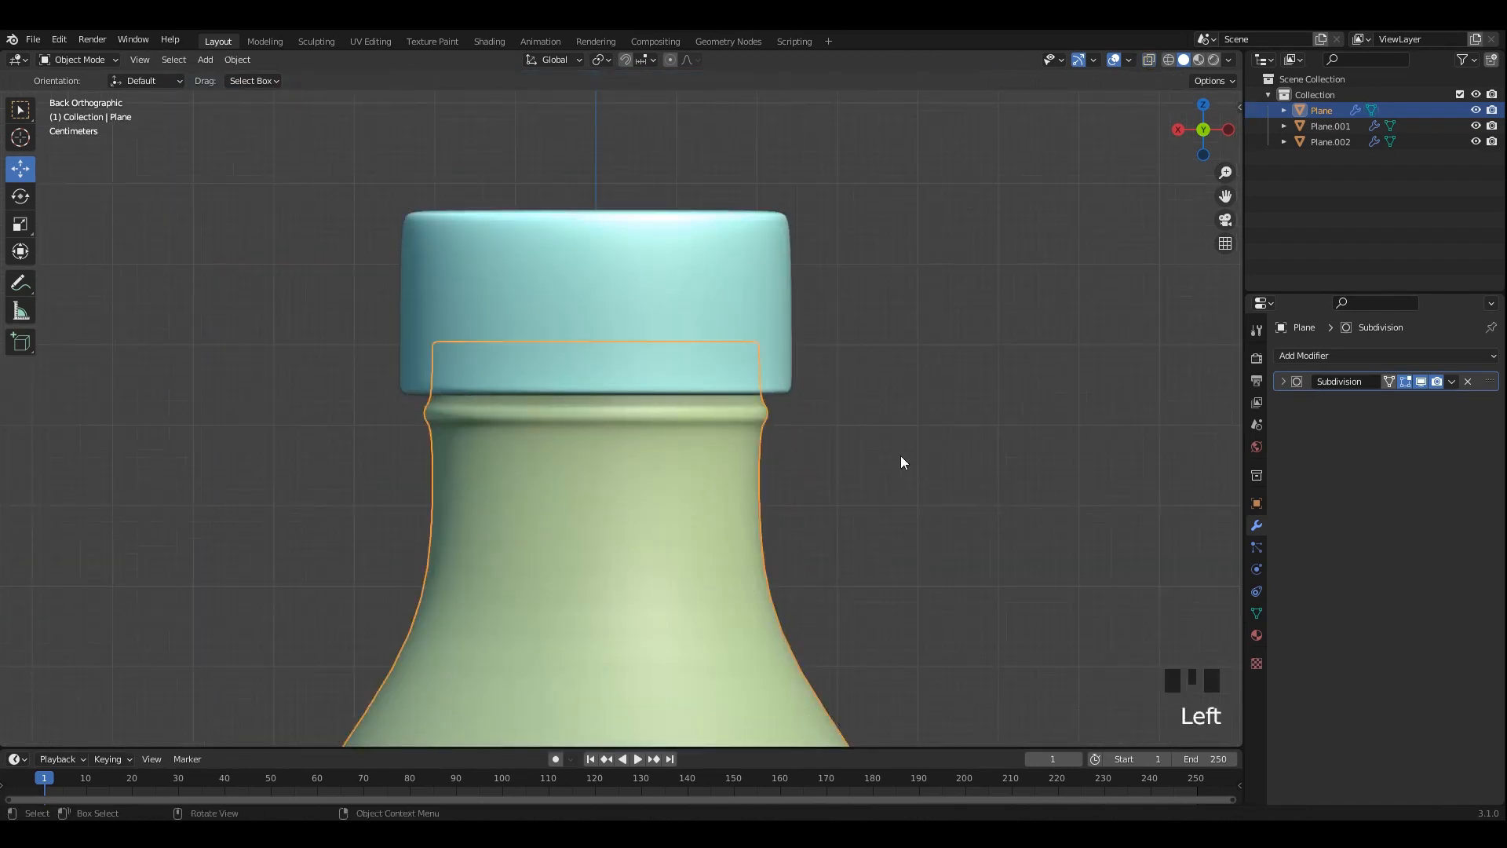
pyautogui.scroll(-11, 893, 458)
pyautogui.click(783, 478)
pyautogui.moveTo(782, 477)
pyautogui.mouseDown(button='middle')
pyautogui.moveTo(705, 451)
pyautogui.moveTo(760, 467)
pyautogui.mouseUp(button='middle')
pyautogui.scroll(2, 760, 468)
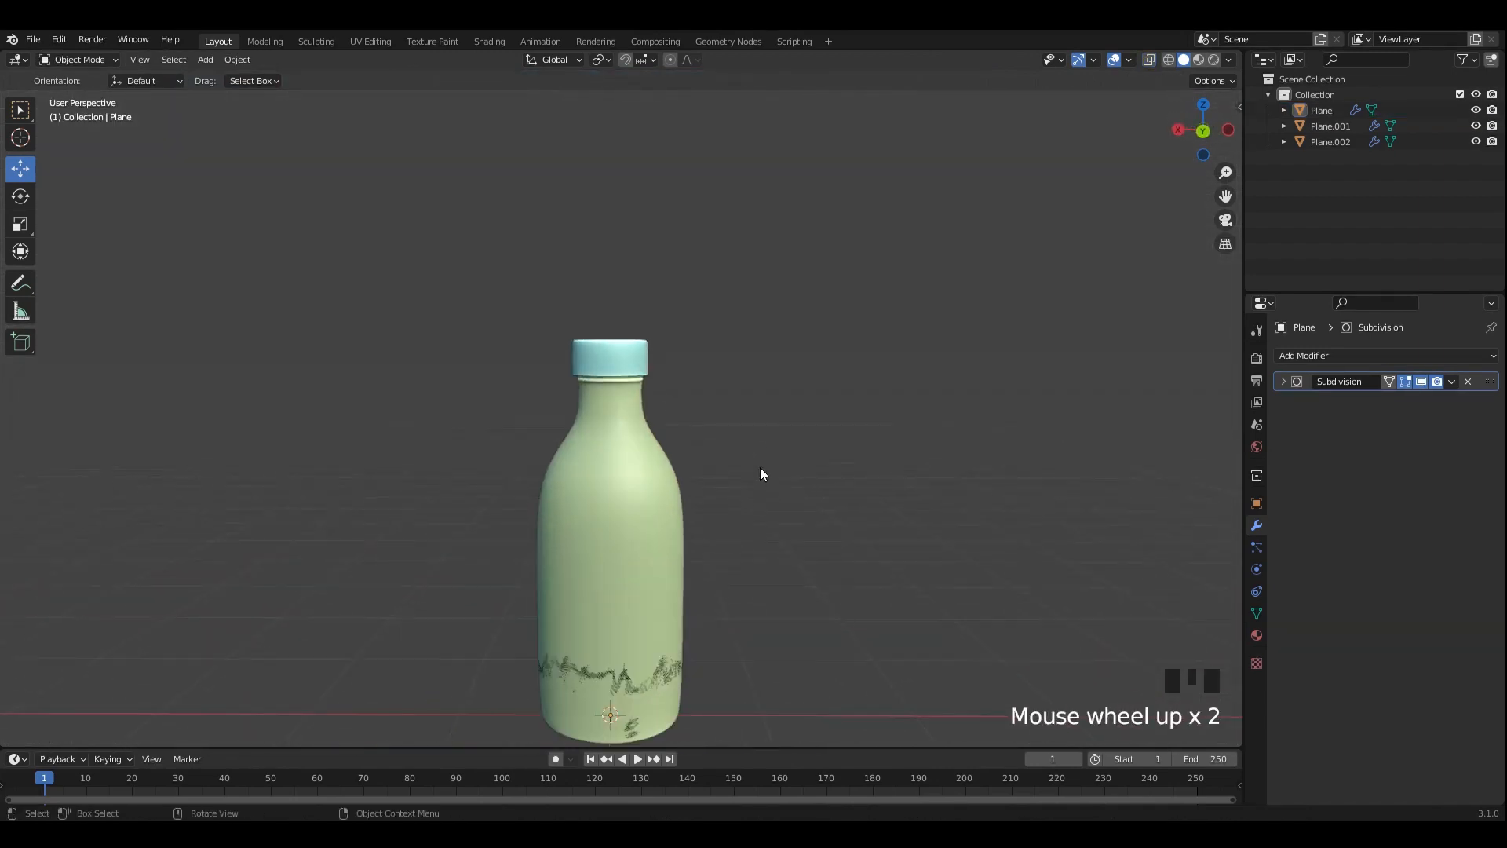
pyautogui.hotkey('ctrl', 's')
# Apply the object transform to the shell, cap and liquid body.
pyautogui.moveTo(495, 307); pyautogui.dragTo(766, 537)
pyautogui.hotkey('ctrl', 'a')
pyautogui.click(761, 540)
pyautogui.moveTo(755, 540); pyautogui.dragTo(733, 576, button='middle')
pyautogui.press('s')
pyautogui.rightClick(622, 364)
pyautogui.scroll(-3, 622, 370)
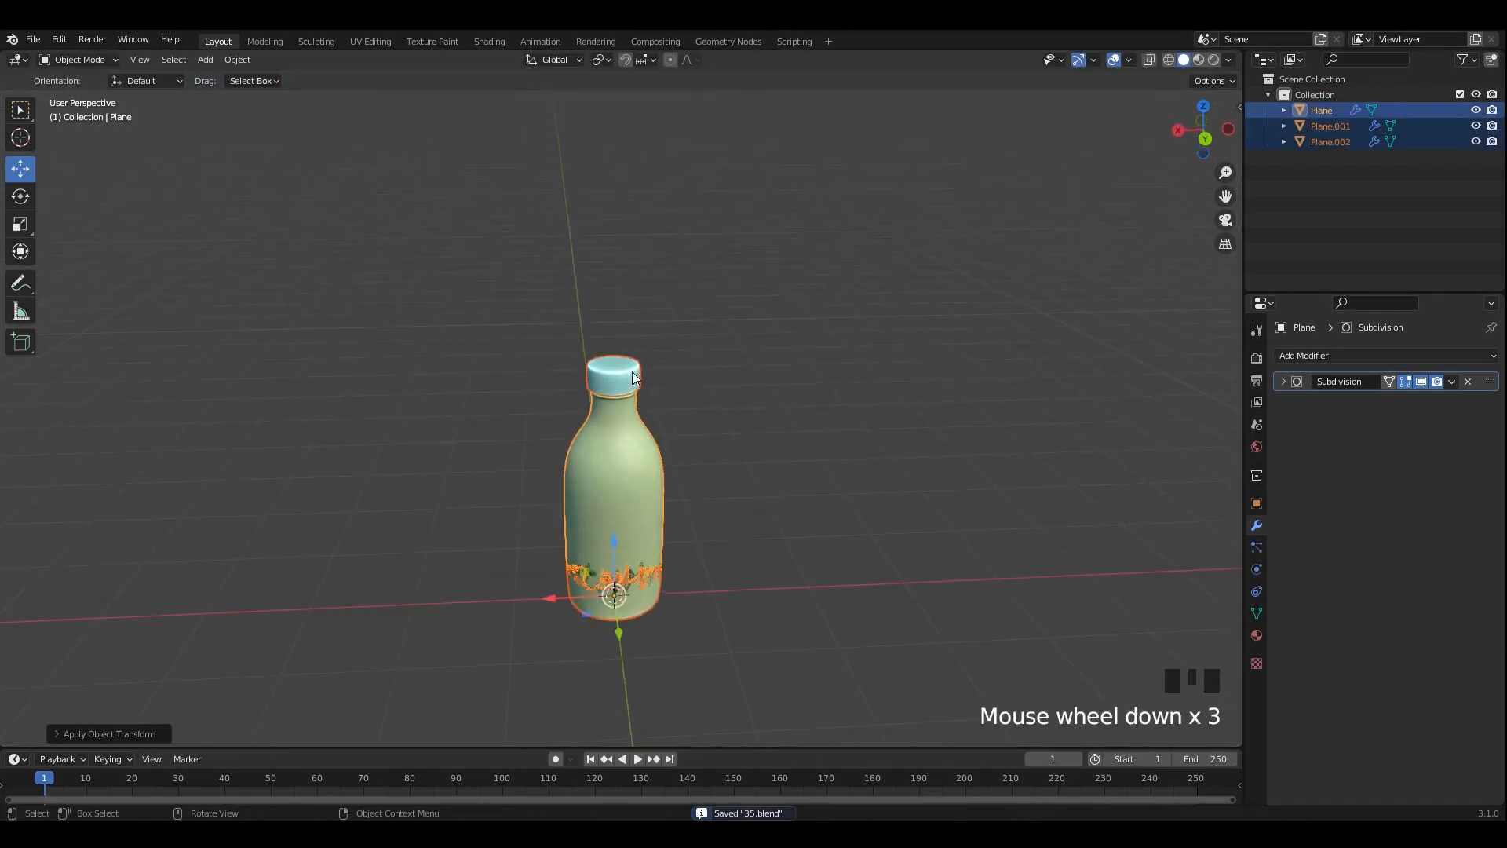
# Inspect the cap's mesh in local view with X-ray display, save the file and return to the full bottle.
pyautogui.click(621, 380)
pyautogui.press('`')
pyautogui.click(717, 441)
pyautogui.press('Tab')
pyautogui.scroll(2, 736, 468)
pyautogui.scroll(-2, 736, 427)
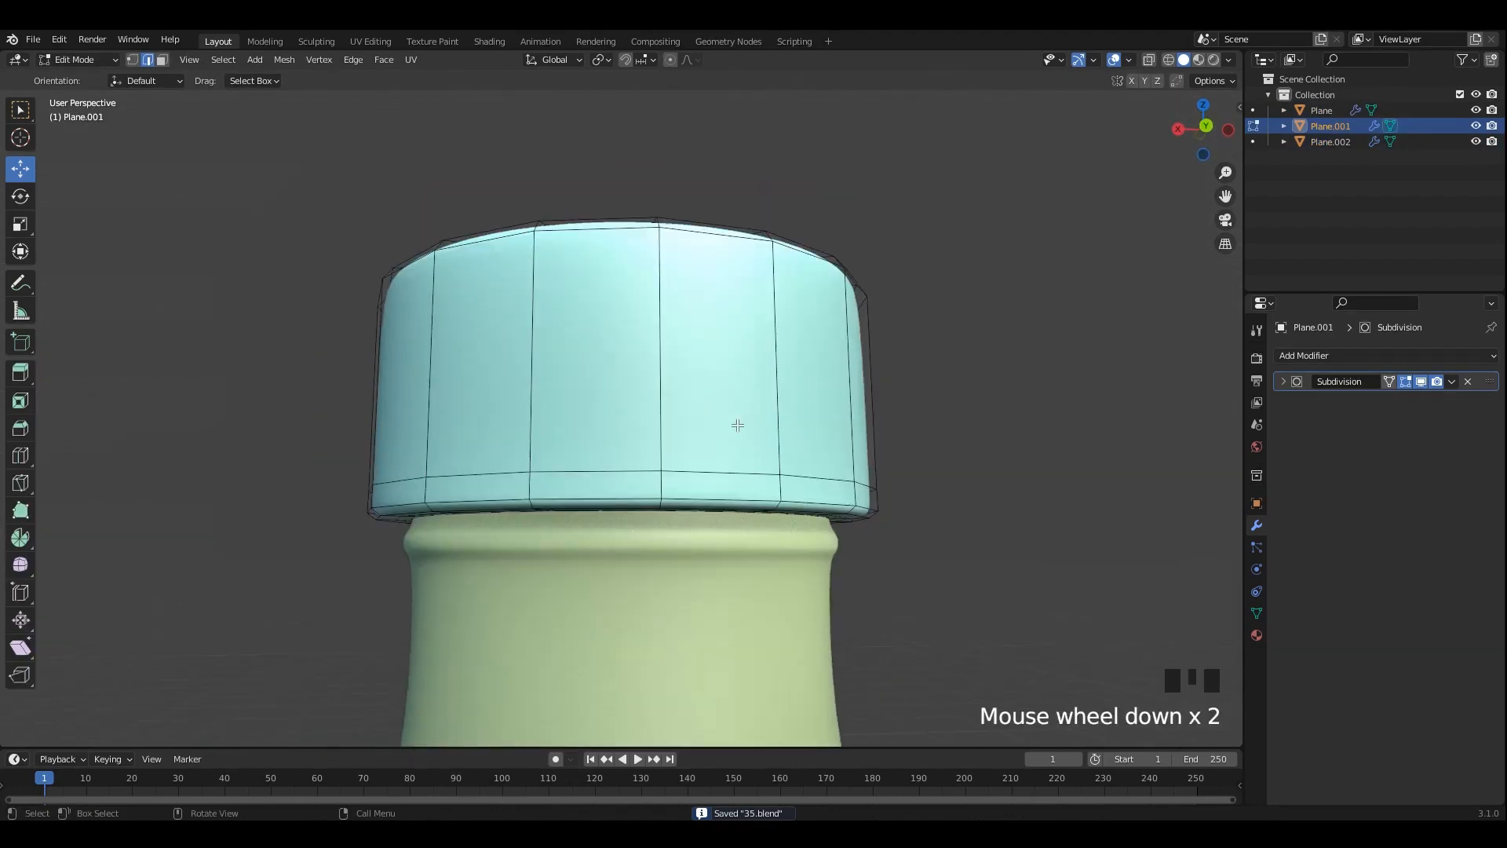
pyautogui.press('/')
pyautogui.moveTo(736, 427); pyautogui.dragTo(780, 482, button='middle')
pyautogui.press('1')
pyautogui.scroll(-3, 724, 395)
pyautogui.hotkey('alt', 'z')
pyautogui.press('Tab')
pyautogui.hotkey('ctrl', 's')
pyautogui.click(752, 422)
pyautogui.press('/')
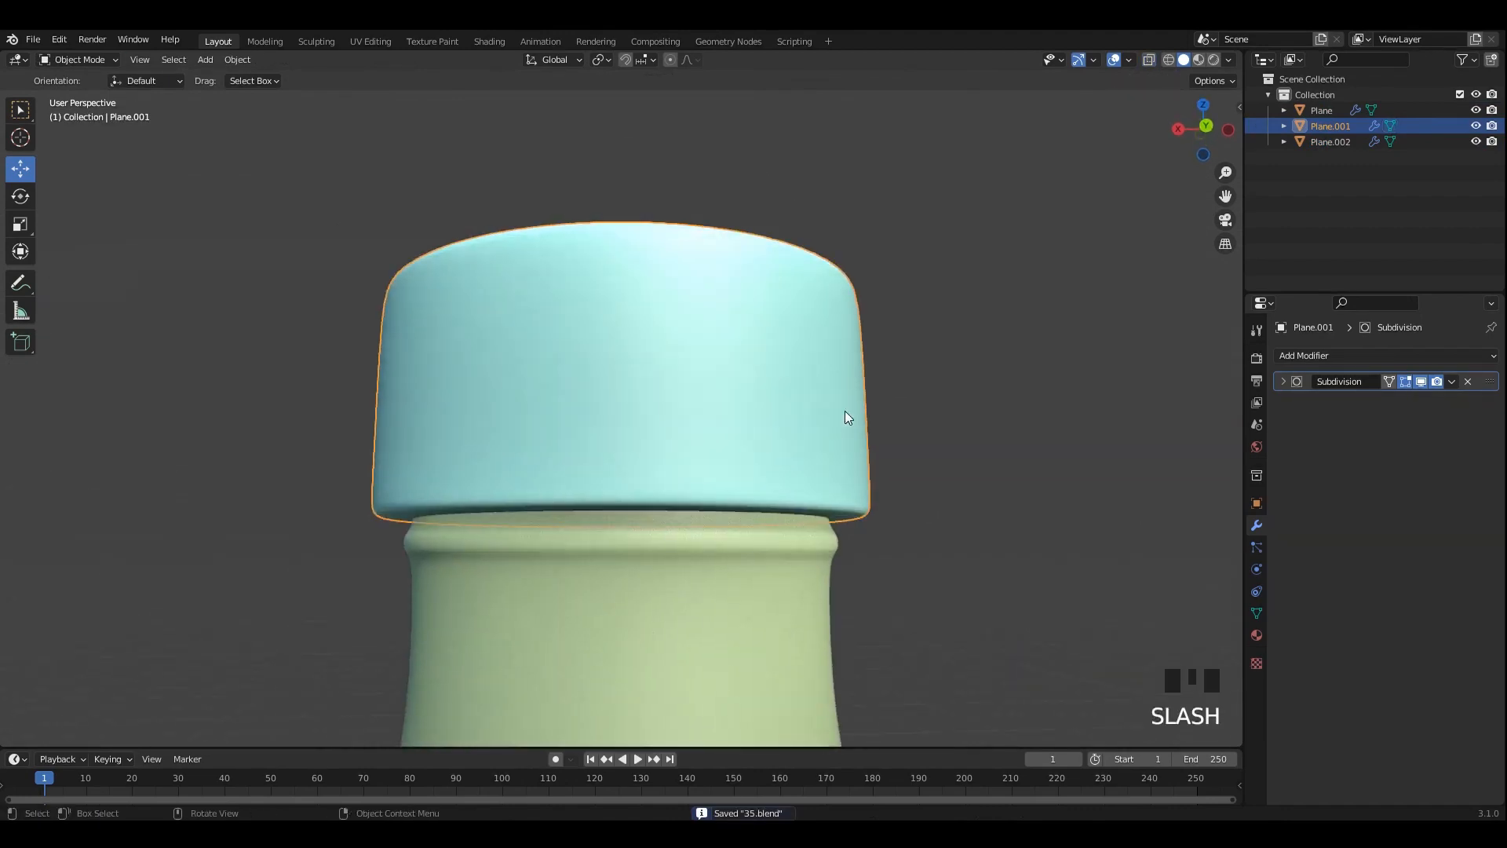
# Apply the object transform to the cap and the bottle shell together.
pyautogui.scroll(-3, 844, 411)
pyautogui.moveTo(845, 411); pyautogui.dragTo(639, 520)
pyautogui.hotkey('ctrl', 'a')
pyautogui.click(851, 492)
pyautogui.keyDown('alt'); pyautogui.moveTo(851, 492); pyautogui.dragTo(851, 463, button='middle'); pyautogui.keyUp('alt')
pyautogui.keyDown('alt'); pyautogui.moveTo(851, 463); pyautogui.dragTo(850, 507, button='middle'); pyautogui.keyUp('alt')
# Lower the cap's linked mesh about 0.005 m along Z so it sits closer to the neck ring.
pyautogui.press('Tab')
pyautogui.scroll(5, 837, 497)
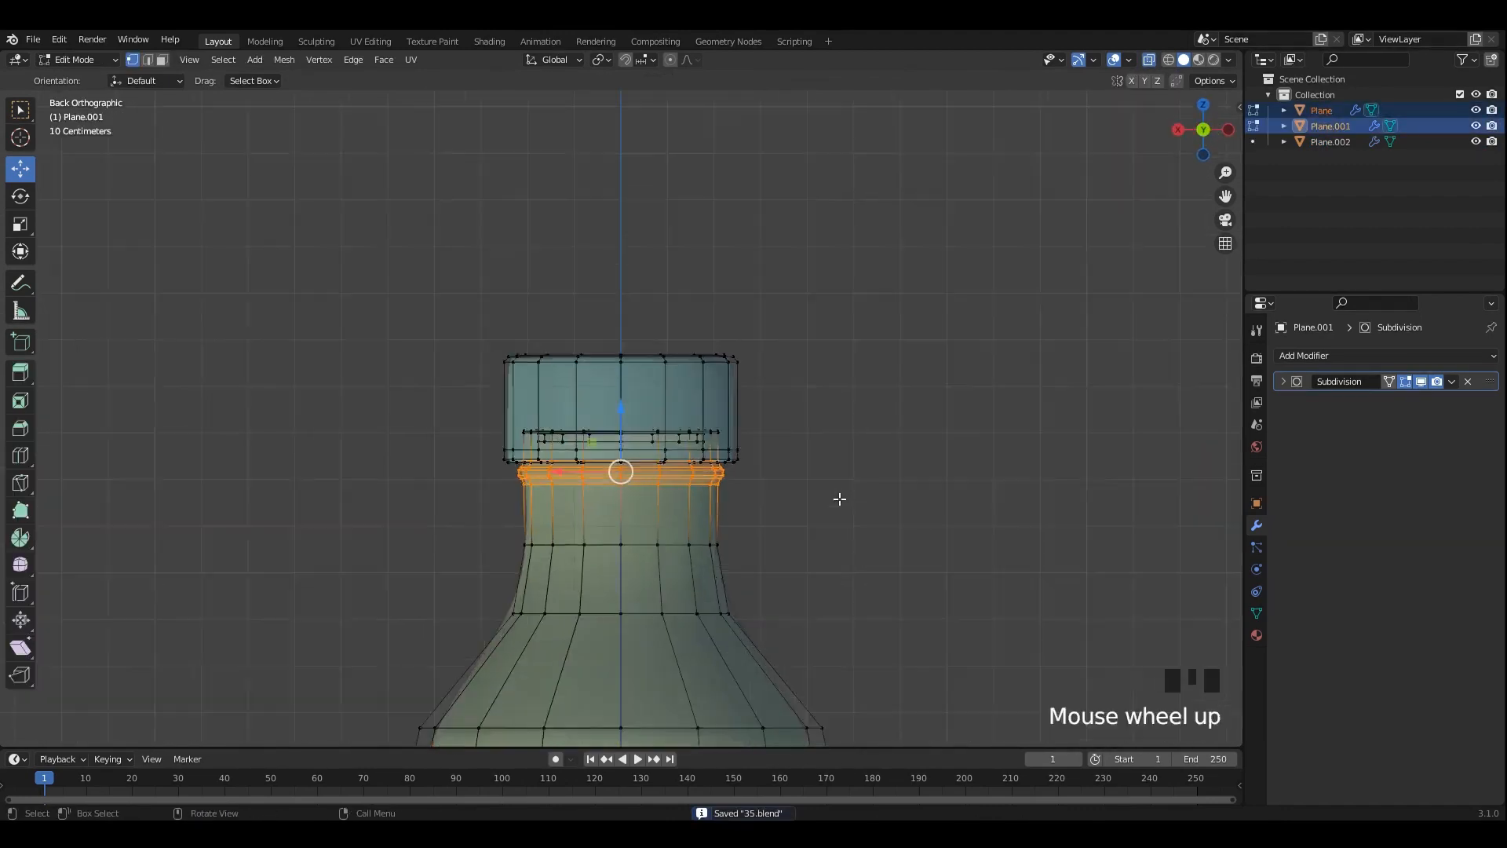
pyautogui.click(844, 312)
pyautogui.press('l')
pyautogui.press('Left')
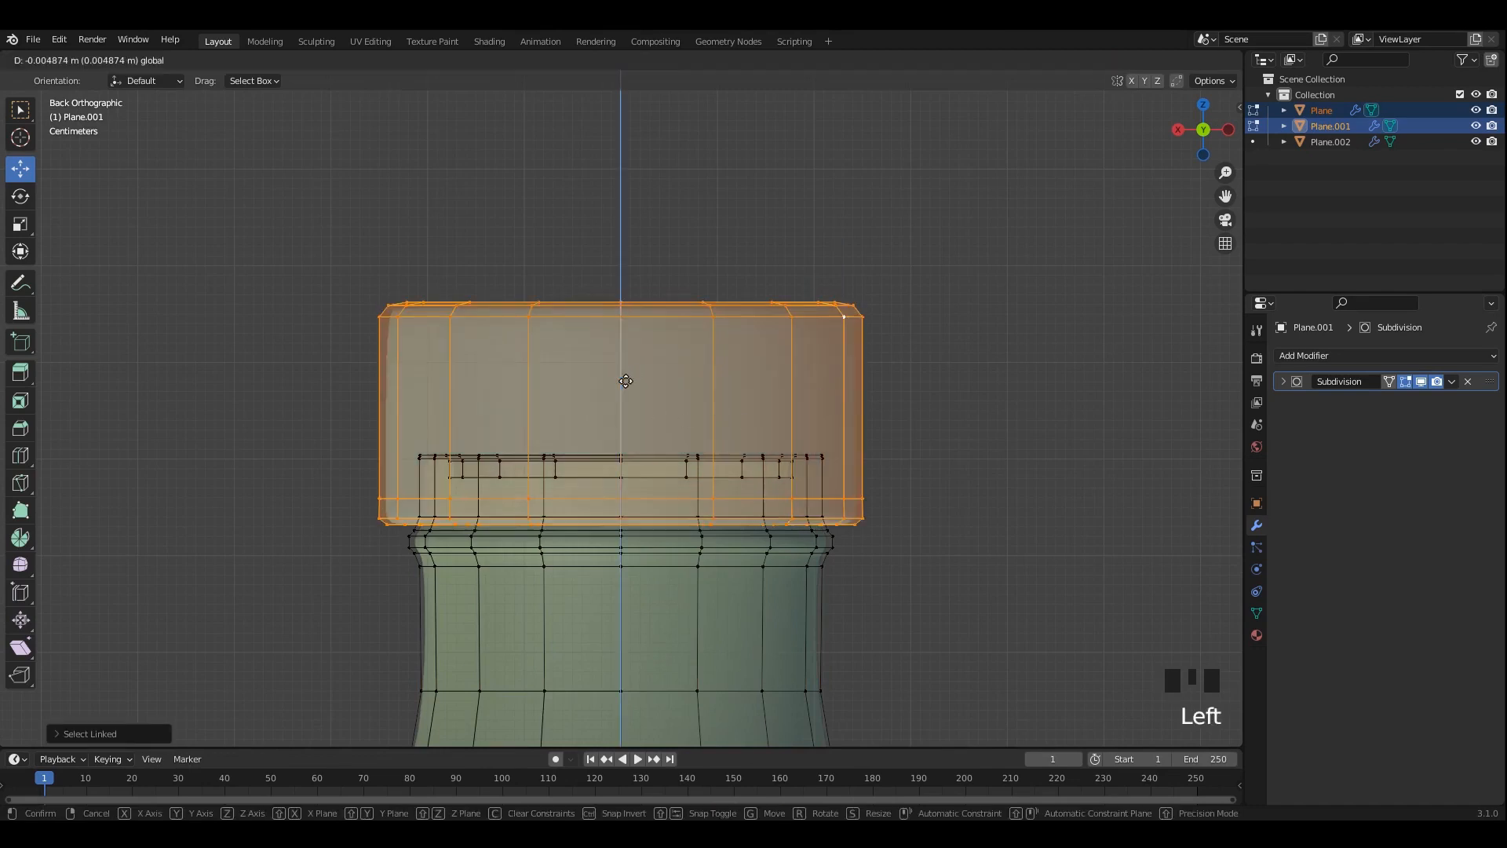
pyautogui.hotkey('alt', 'z')
pyautogui.press('Tab')
# Join the shell, cap and liquid body into one object and apply its transform.
pyautogui.scroll(-13, 807, 436)
pyautogui.keyDown('shift'); pyautogui.scroll(3, 744, 401); pyautogui.keyUp('shift')
pyautogui.click(790, 496)
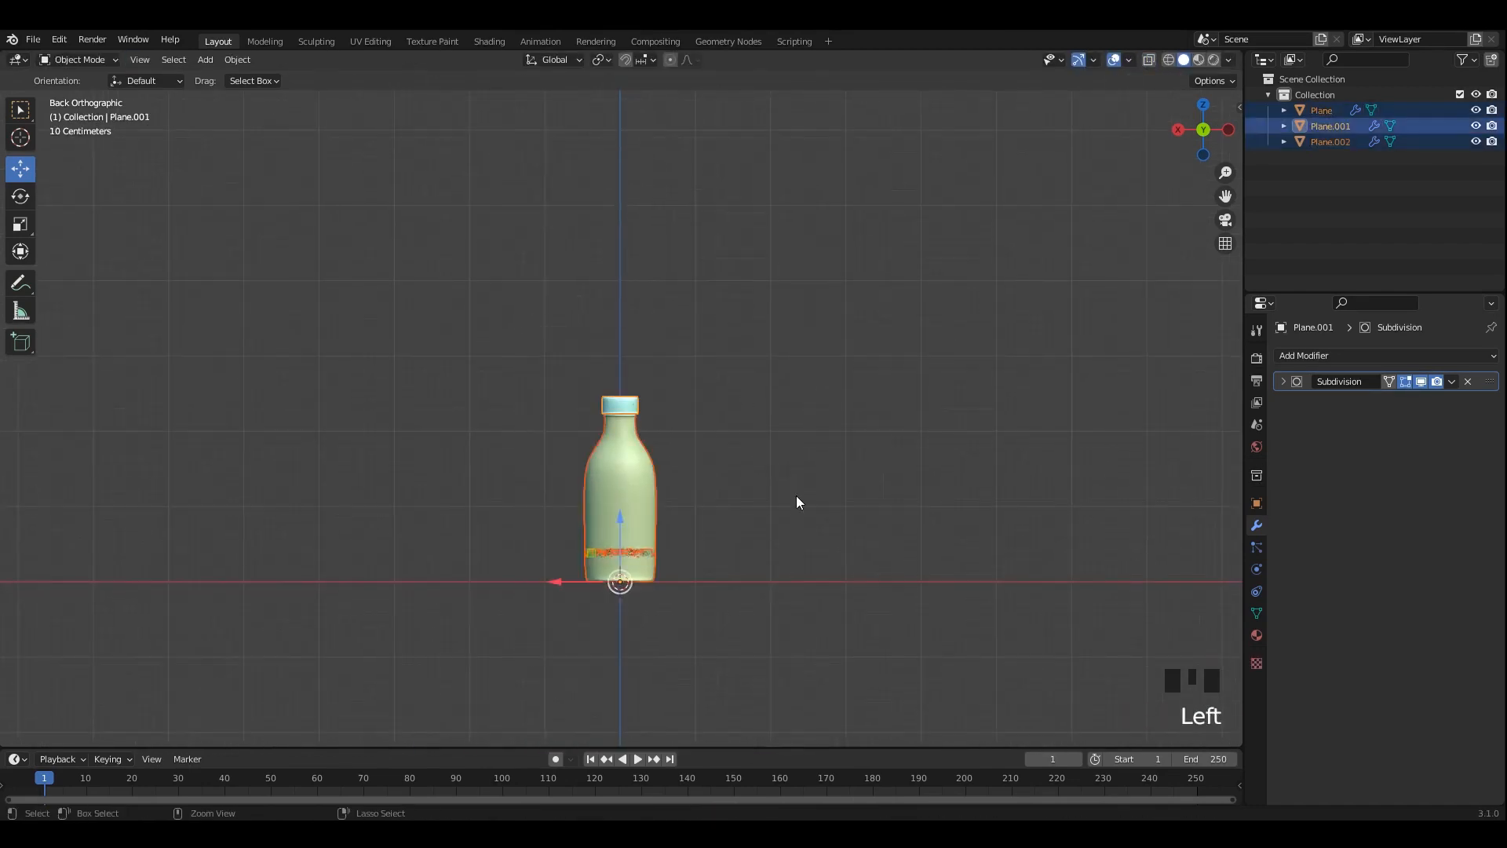
pyautogui.moveTo(789, 496); pyautogui.dragTo(741, 487, button='middle')
pyautogui.hotkey('ctrl', 'j')
pyautogui.hotkey('ctrl', 'a')
pyautogui.click(785, 508)
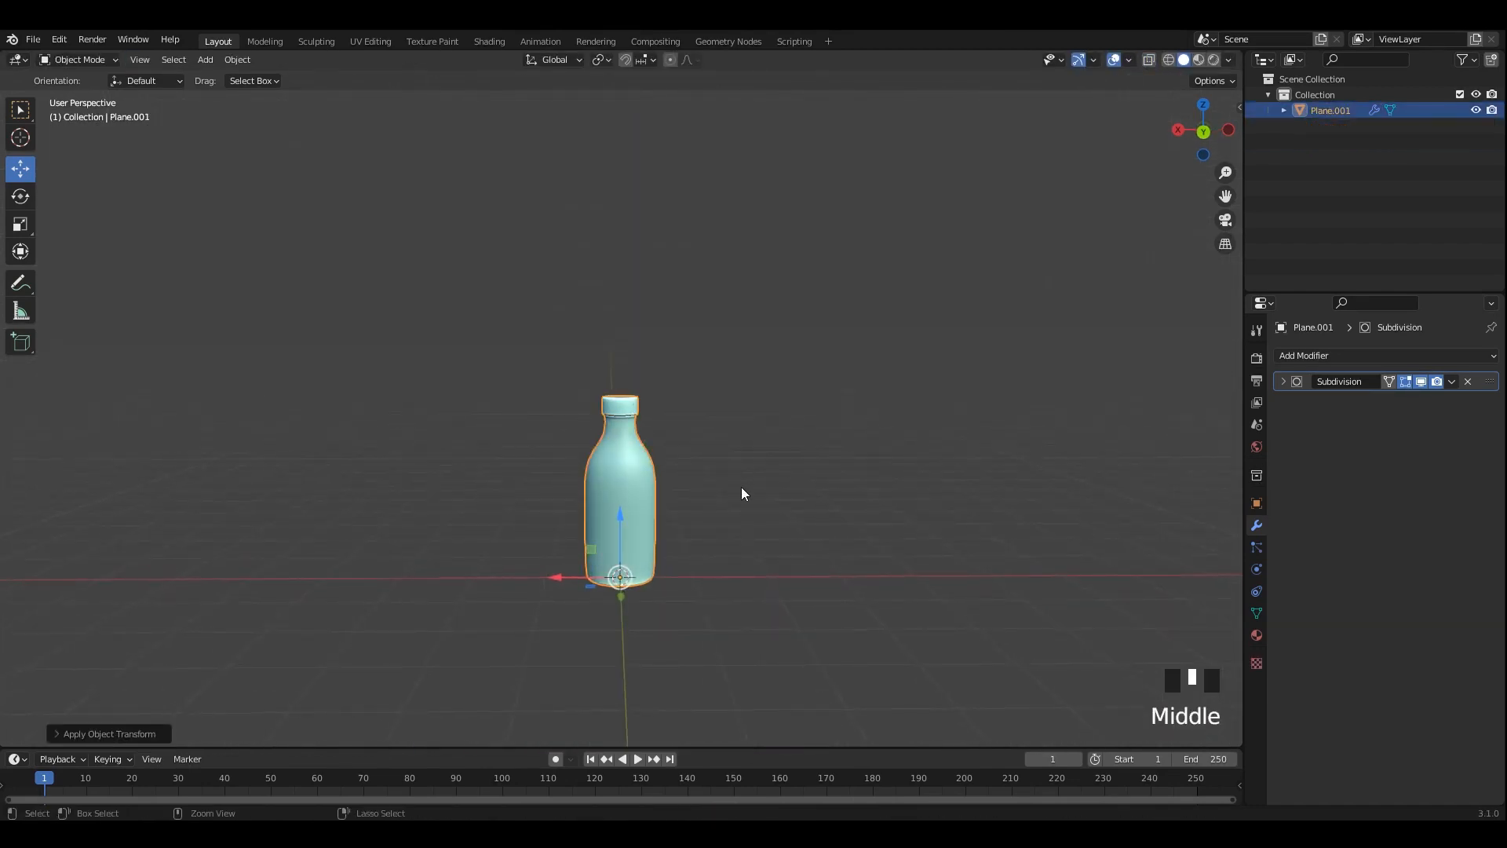
# Turn on backface culling in the viewport shading to check the joined bottle's face orientation.
pyautogui.scroll(2, 743, 485)
pyautogui.scroll(2, 746, 476)
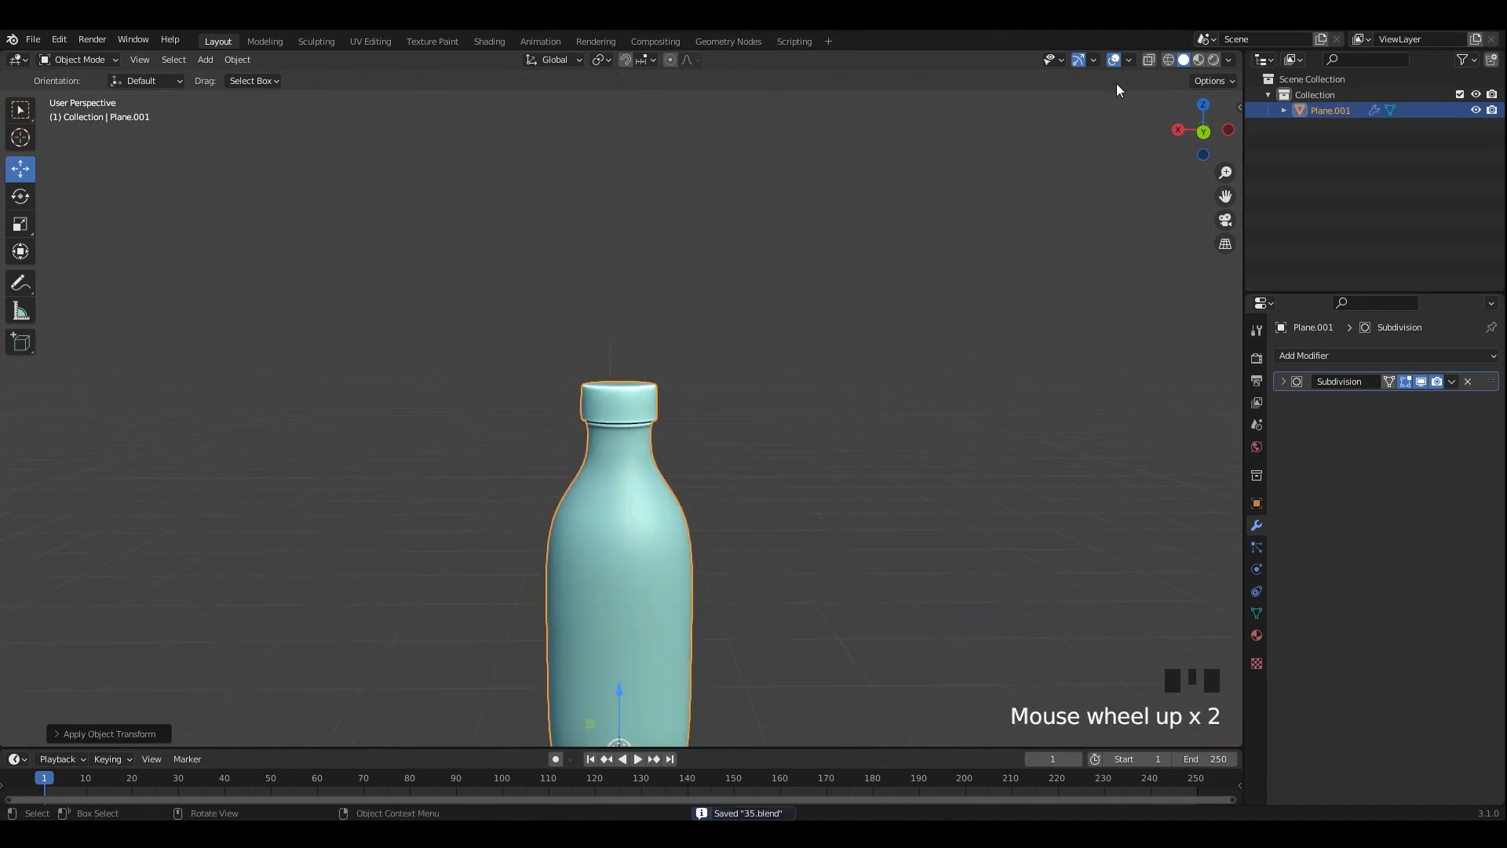
pyautogui.click(1229, 60)
pyautogui.click(1138, 359)
pyautogui.keyDown('shift'); pyautogui.moveTo(769, 455); pyautogui.dragTo(767, 361, button='middle'); pyautogui.keyUp('shift')
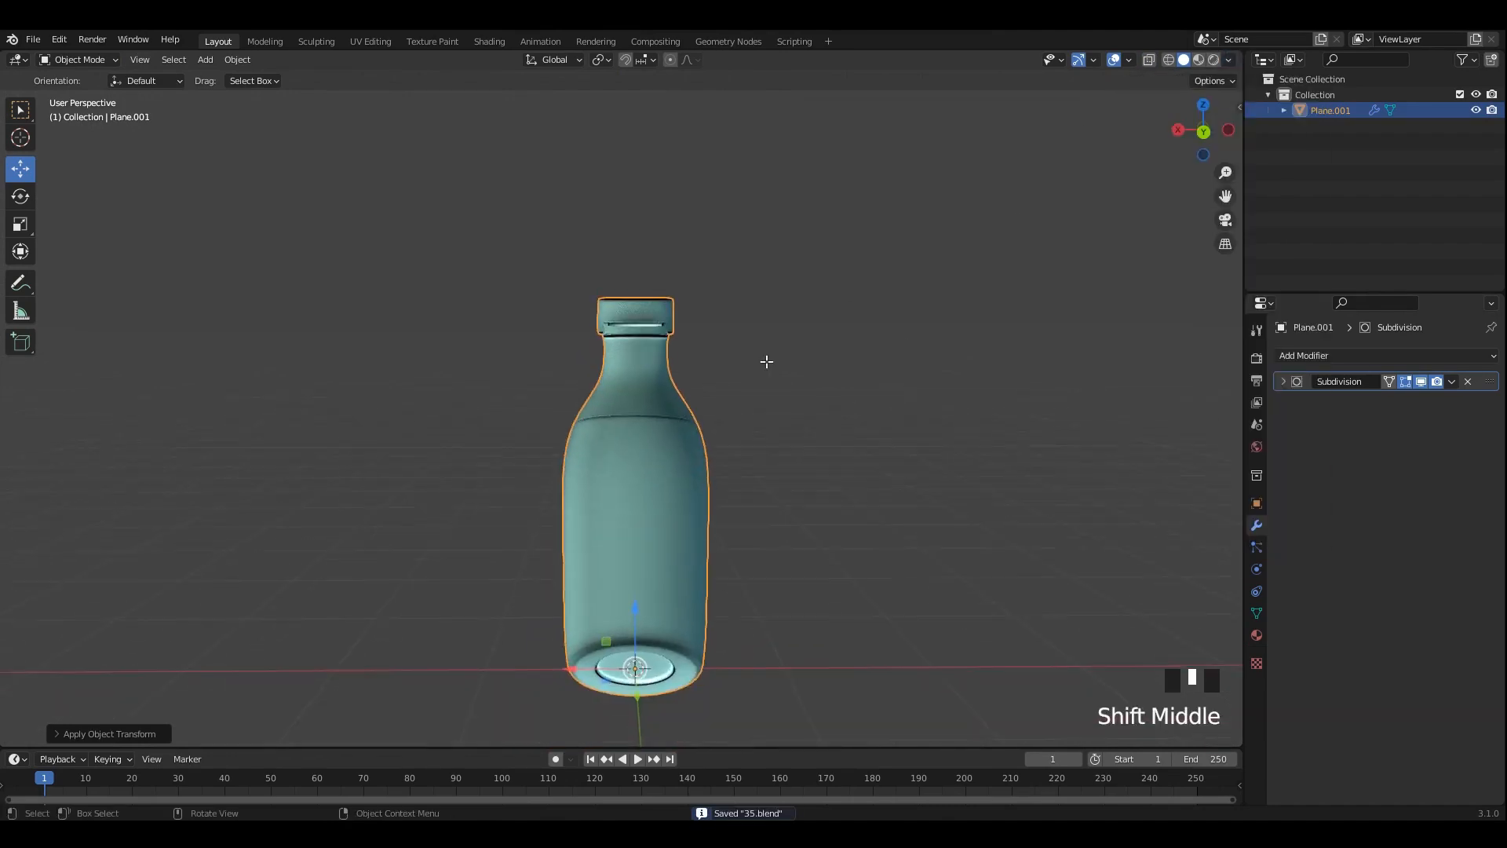
# Recalculate the normals of the whole joined bottle mesh to face outside.
pyautogui.press('Tab')
pyautogui.press('a')
pyautogui.hotkey('shift', 'n')
pyautogui.press('Tab')
pyautogui.click(753, 392)
pyautogui.click(675, 426)
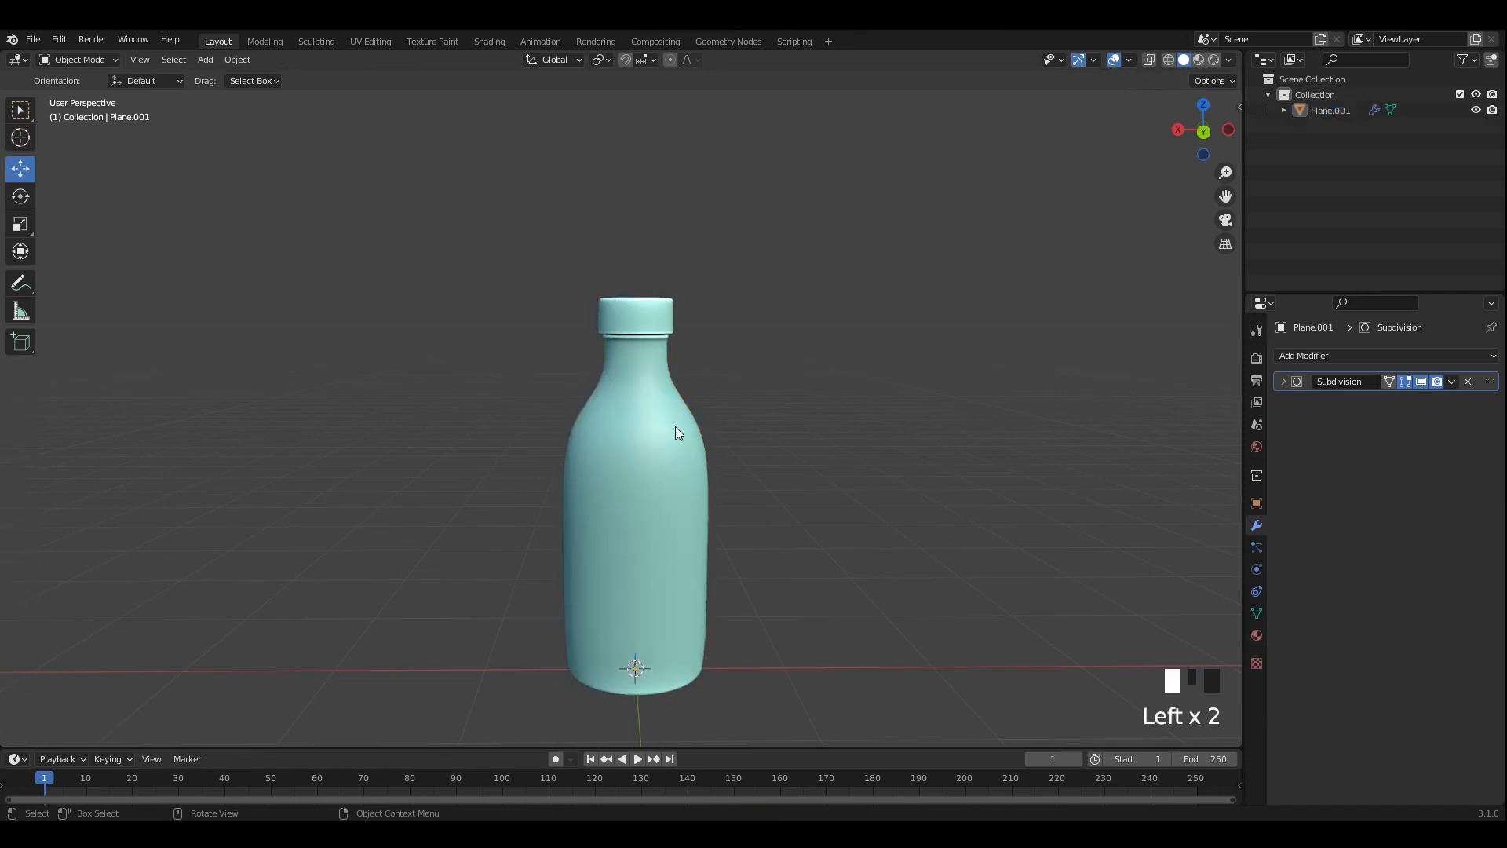
# Apply the joined bottle's object transform again and save the file.
pyautogui.hotkey('ctrl', 'a')
pyautogui.click(802, 414)
pyautogui.keyDown('alt'); pyautogui.moveTo(802, 414); pyautogui.dragTo(737, 408, button='middle'); pyautogui.keyUp('alt')
pyautogui.keyDown('alt'); pyautogui.moveTo(738, 408); pyautogui.dragTo(755, 407, button='middle'); pyautogui.keyUp('alt')
pyautogui.click(675, 434)
pyautogui.moveTo(675, 433); pyautogui.dragTo(521, 395, button='middle')
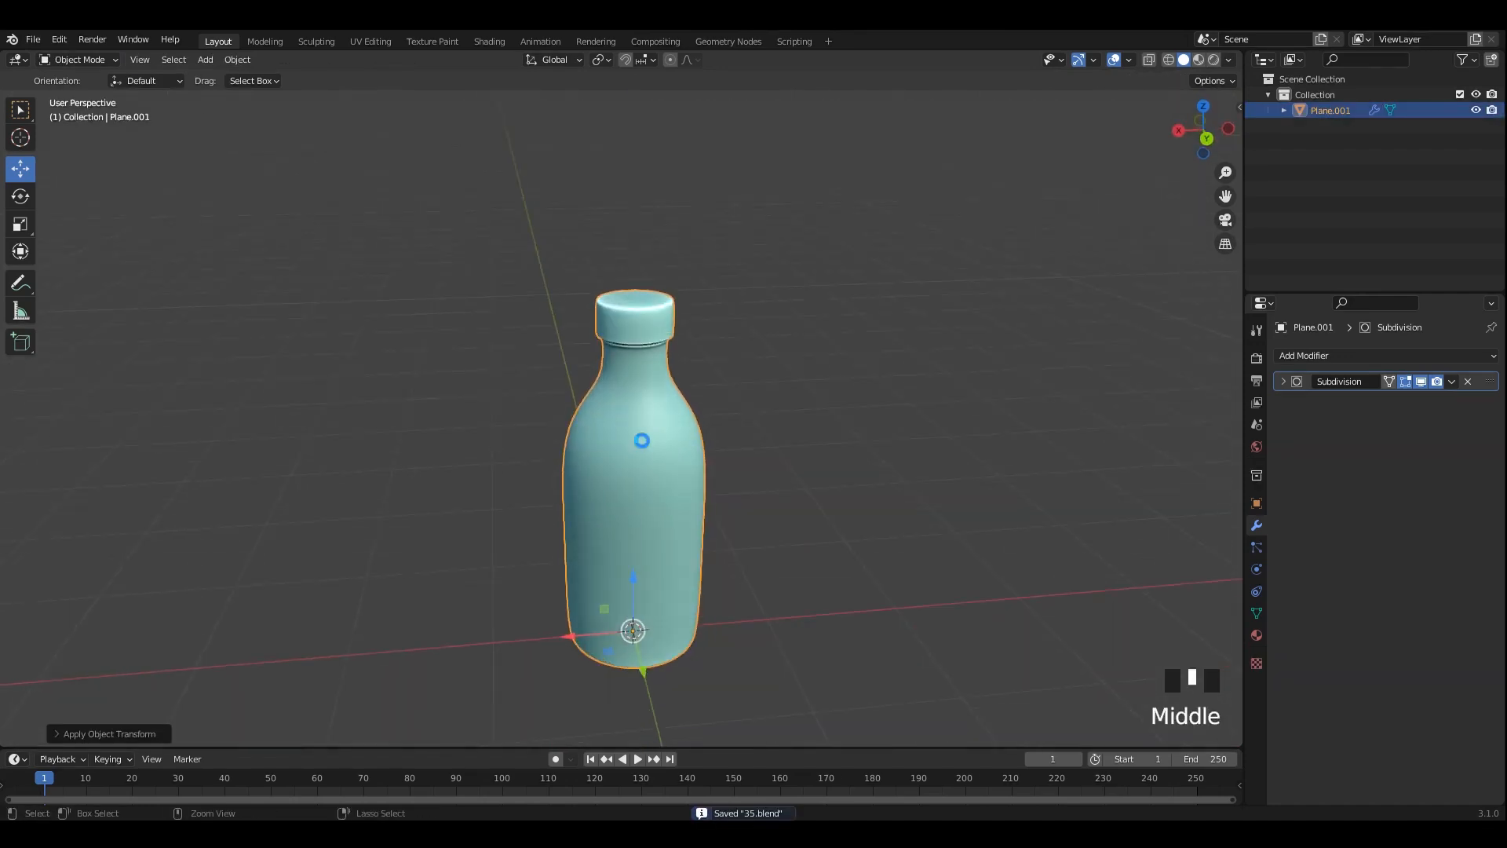
pyautogui.hotkey('ctrl', 's')
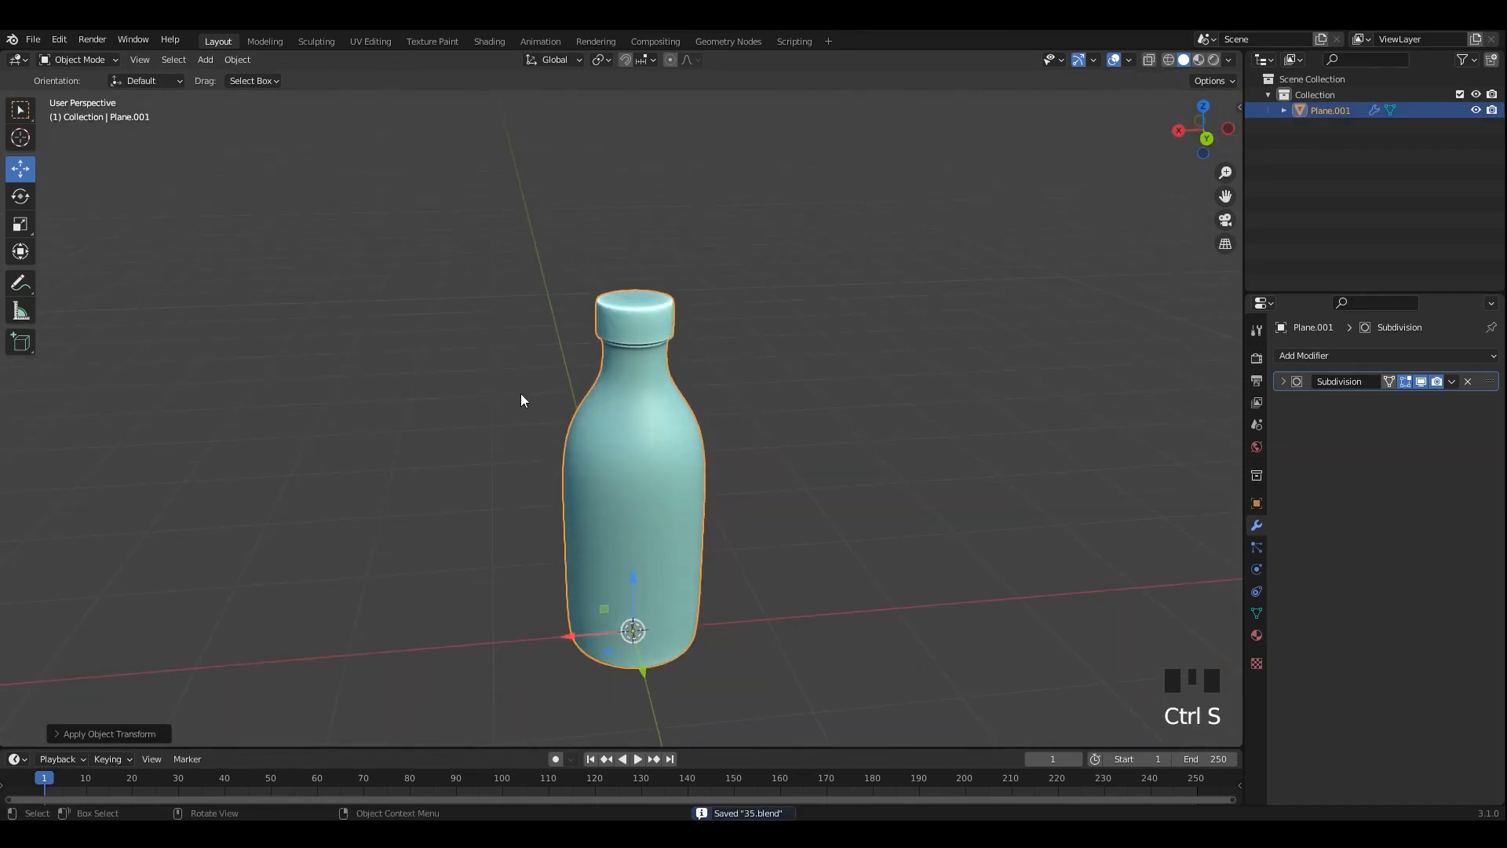
# Switch to the Shading workspace, add a plane under the bottle and scale it up into a large floor.
pyautogui.click(592, 40)
pyautogui.scroll(5, 715, 270)
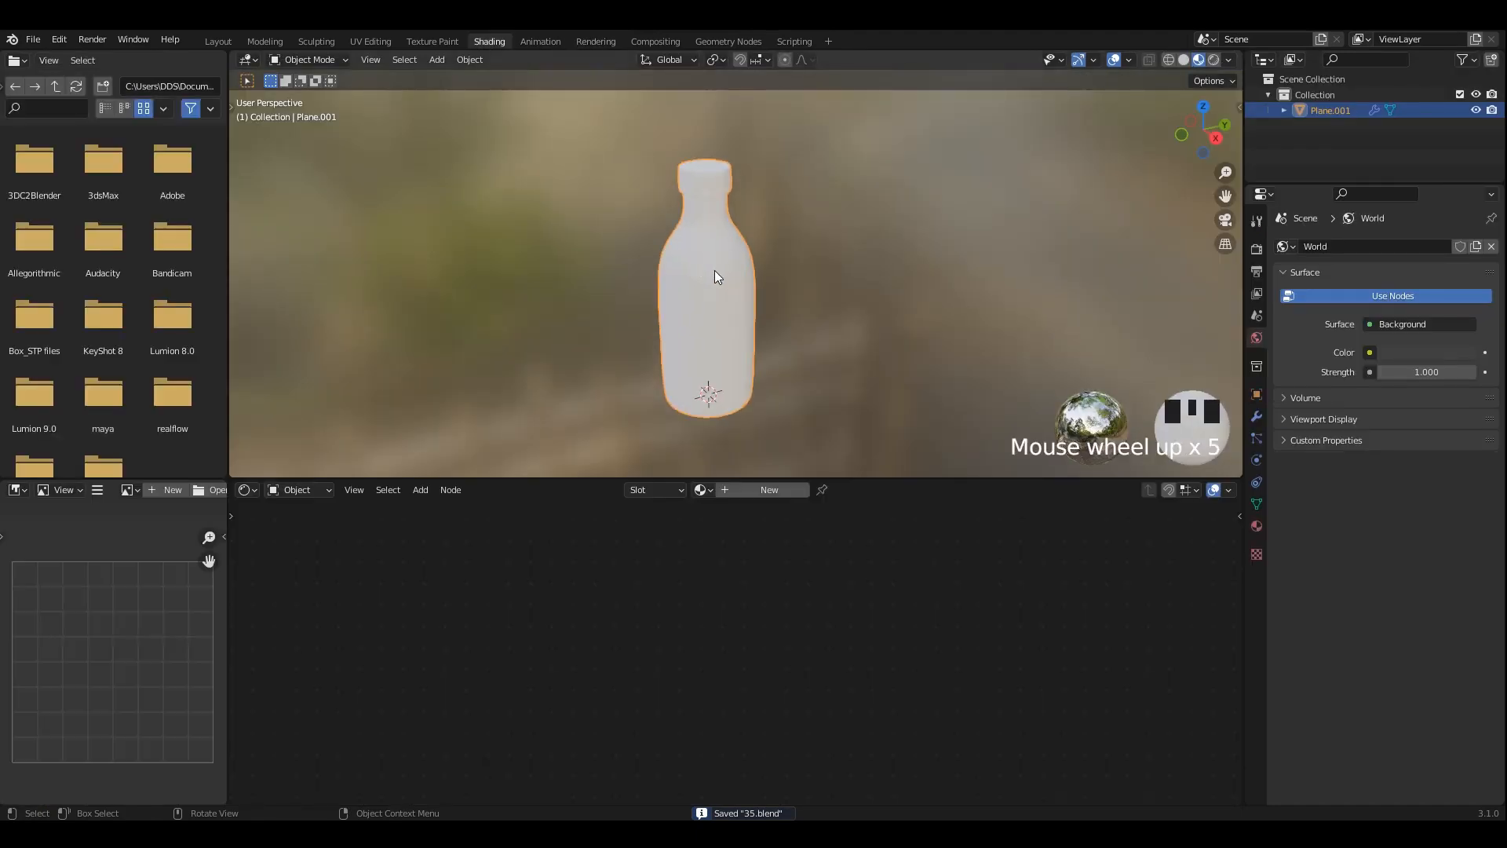
pyautogui.scroll(-3, 553, 200)
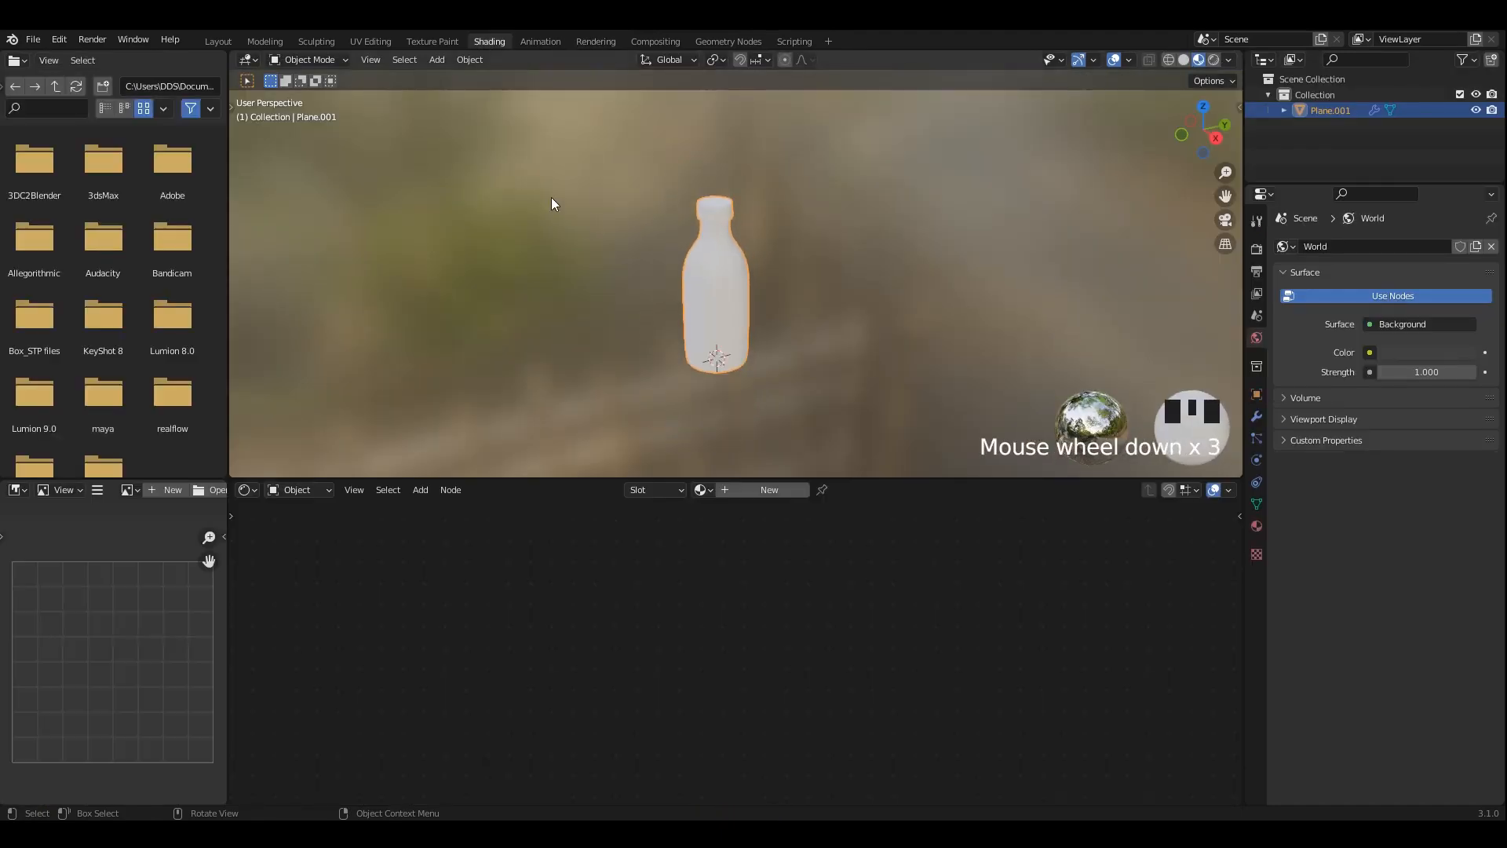
pyautogui.hotkey('shift', 'a')
pyautogui.click(651, 195)
pyautogui.scroll(-1, 743, 324)
pyautogui.press('s')
pyautogui.click(917, 207)
pyautogui.scroll(7, 860, 272)
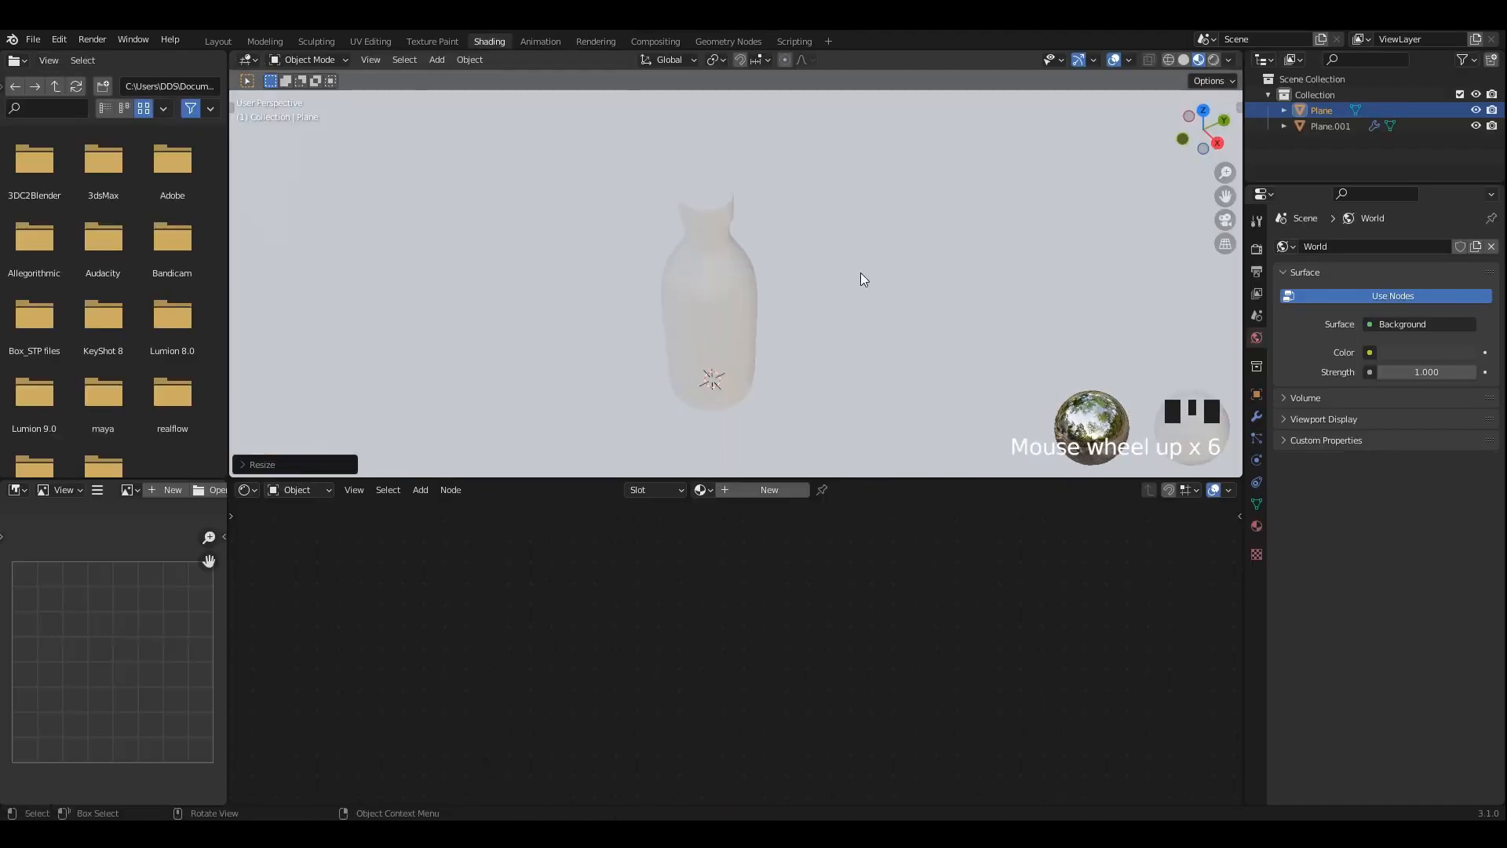
# Enable ambient occlusion, bloom and screen space reflections in the Eevee render settings.
pyautogui.moveTo(772, 184); pyautogui.dragTo(781, 211, button='middle')
pyautogui.click(1256, 249)
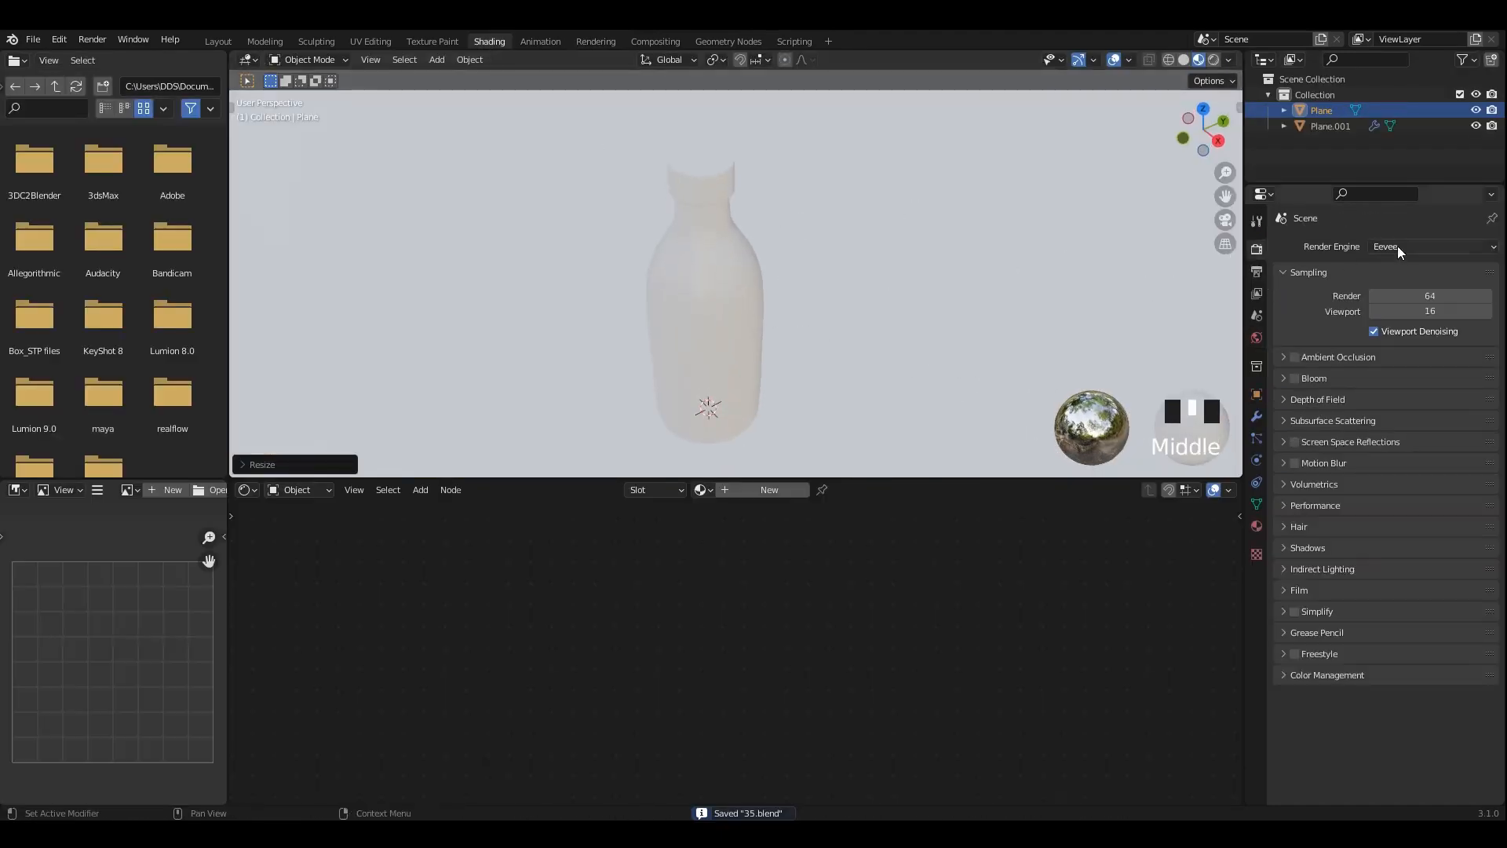
pyautogui.click(1305, 358)
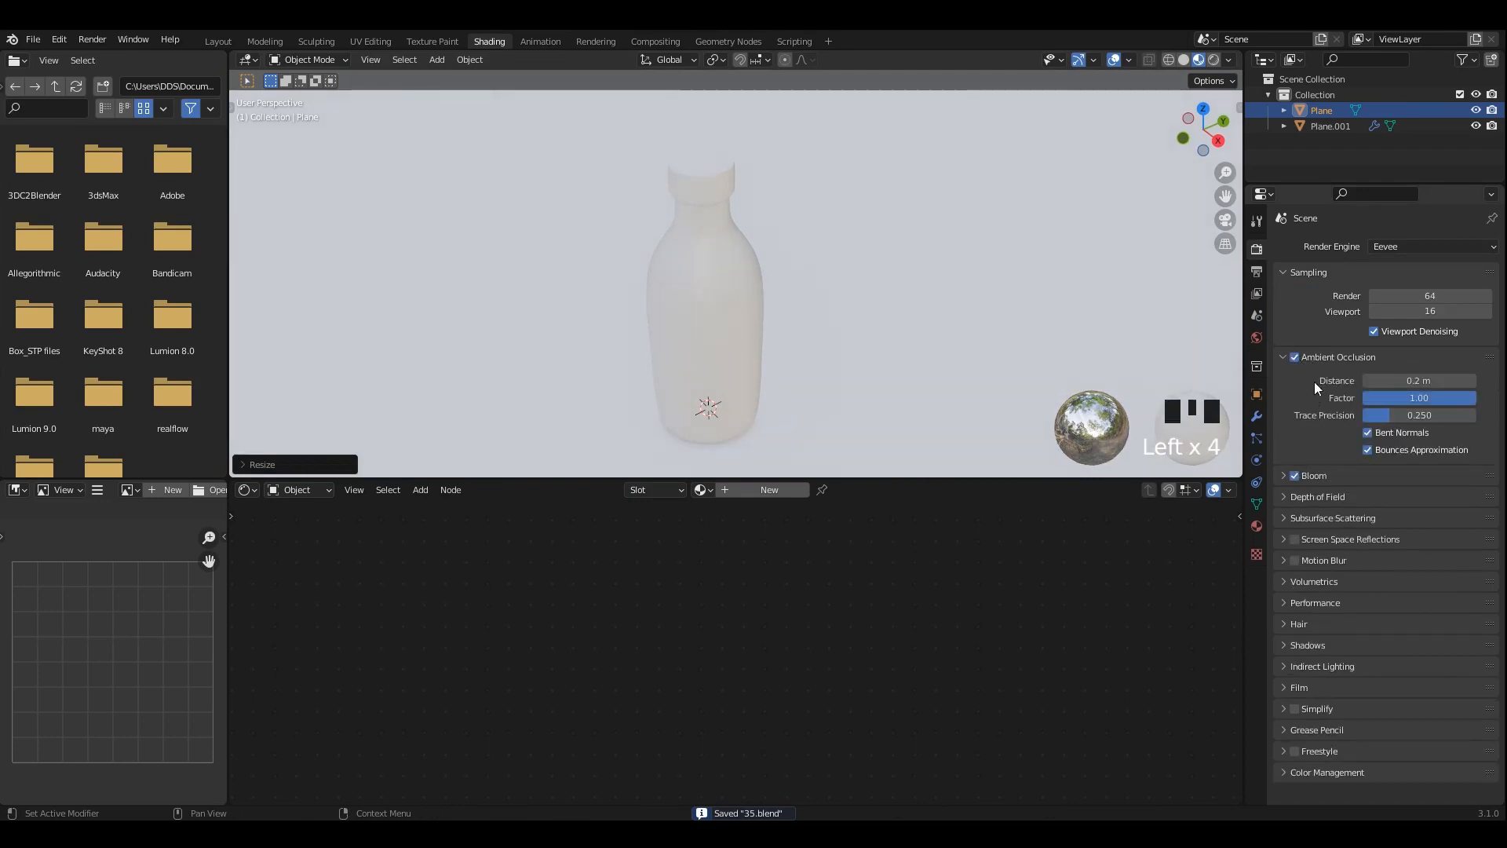
pyautogui.click(1338, 361)
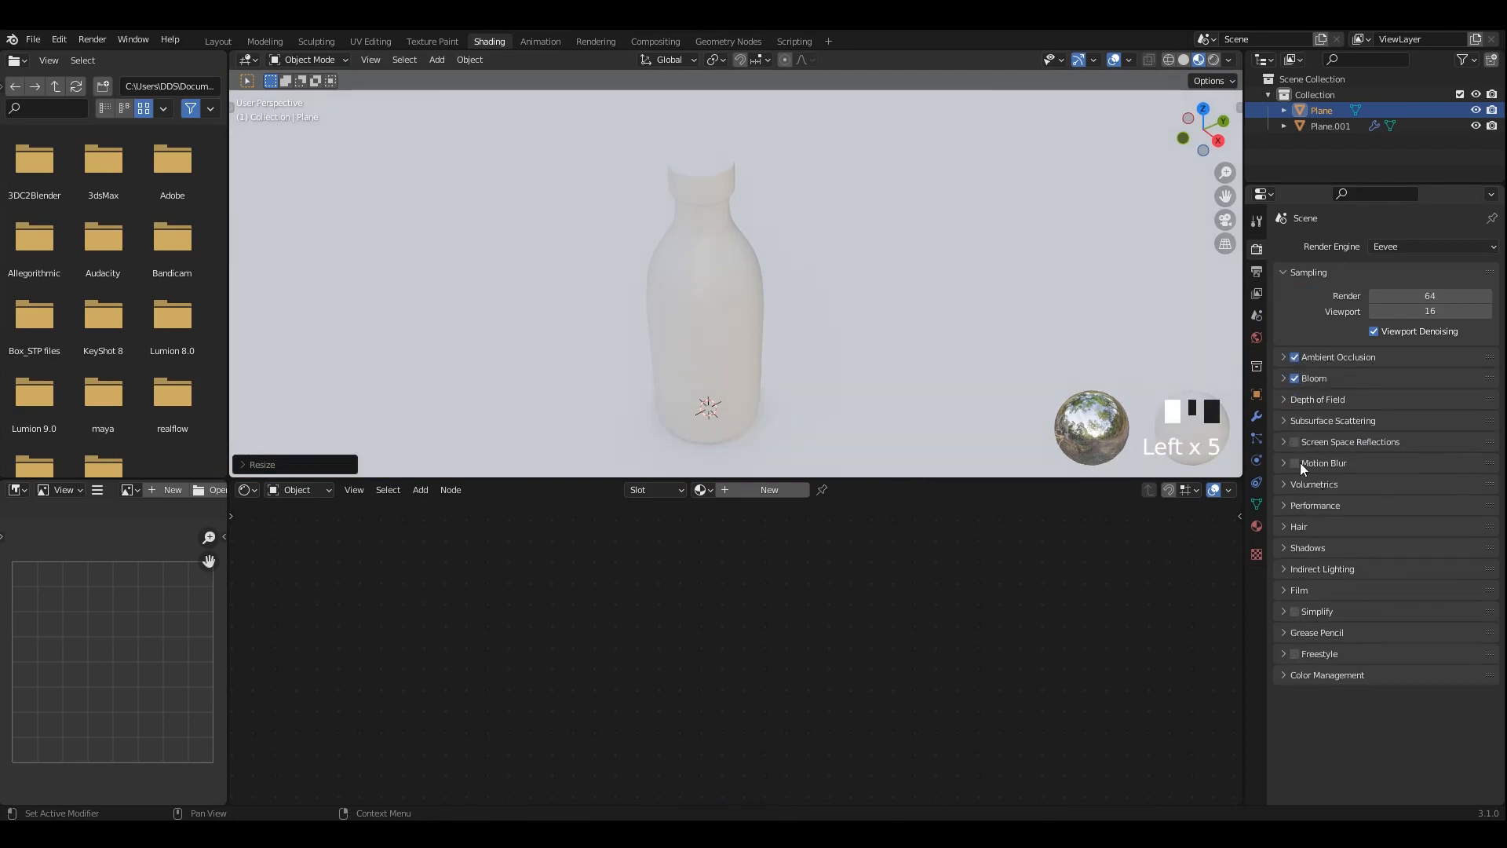
# Set the color management look to Very High Contrast and save the file.
pyautogui.click(1326, 675)
pyautogui.scroll(-1, 1344, 677)
pyautogui.click(1405, 711)
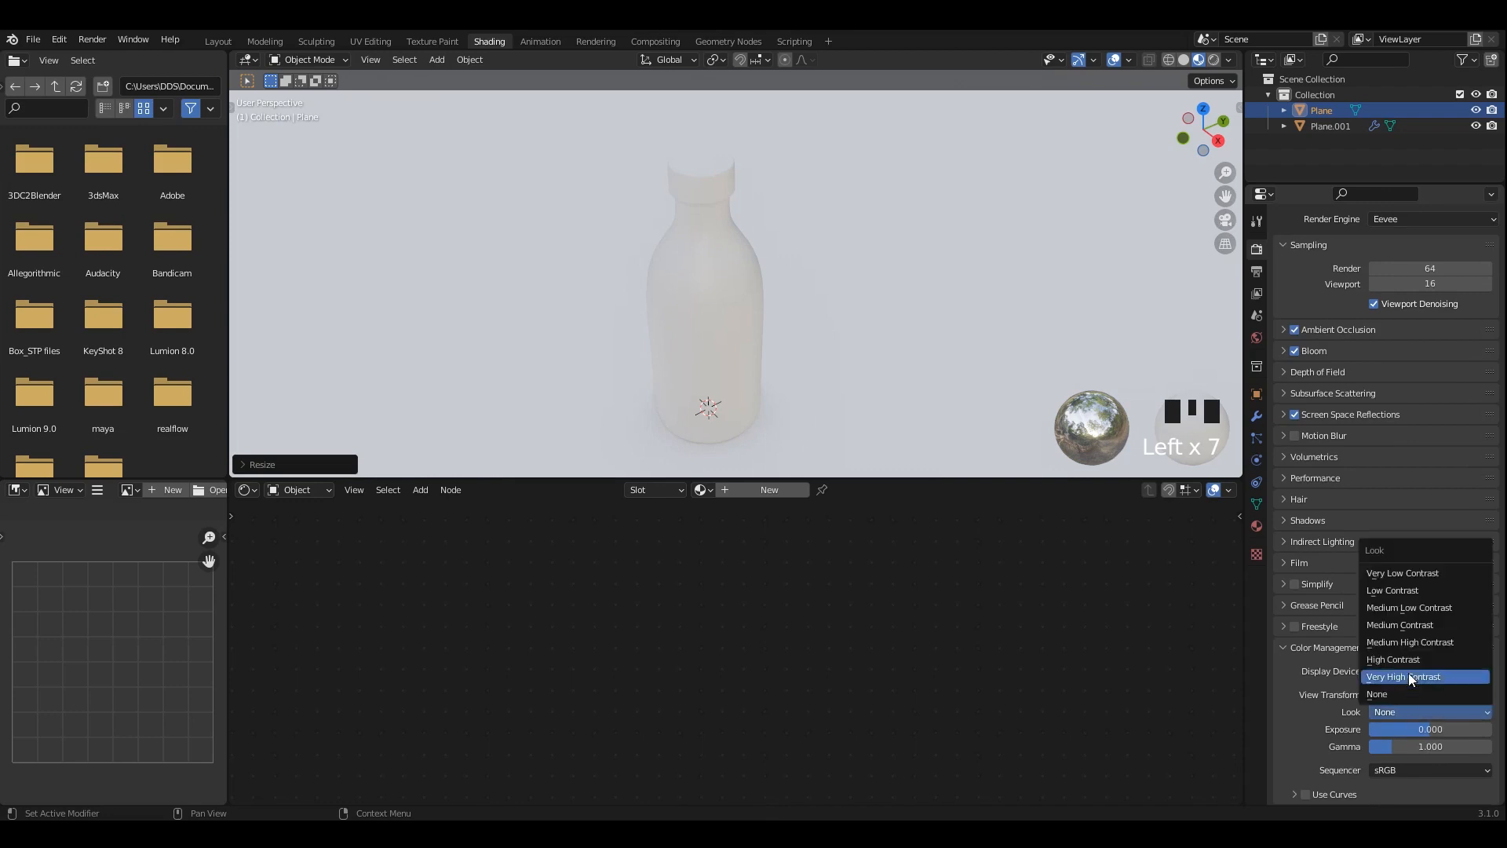
pyautogui.click(1413, 680)
pyautogui.hotkey('ctrl', 's')
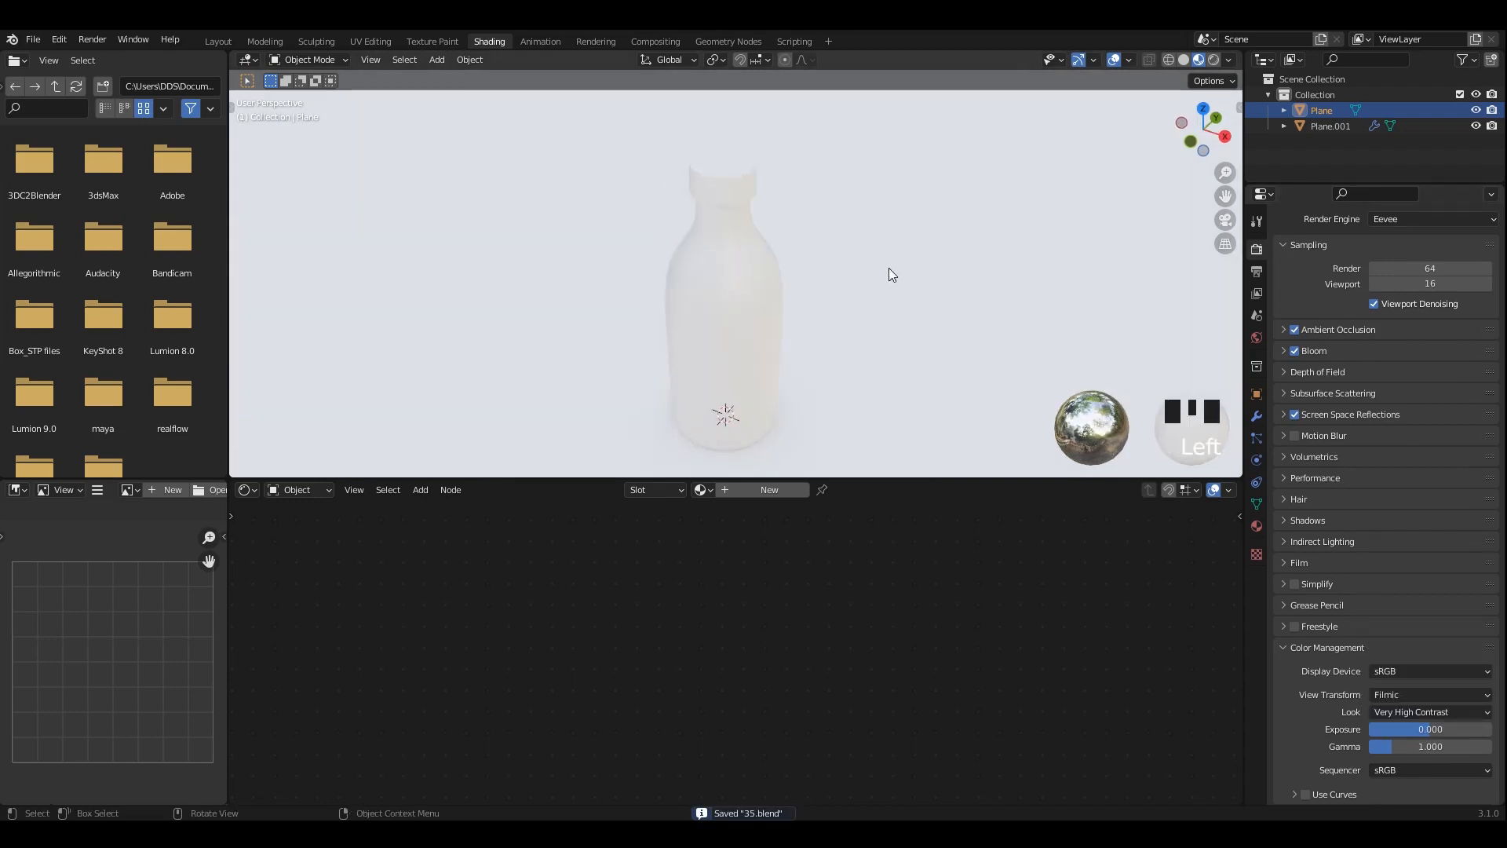
# Create a new material for the floor plane and darken its base color to a medium grey.
pyautogui.click(769, 489)
pyautogui.click(750, 612)
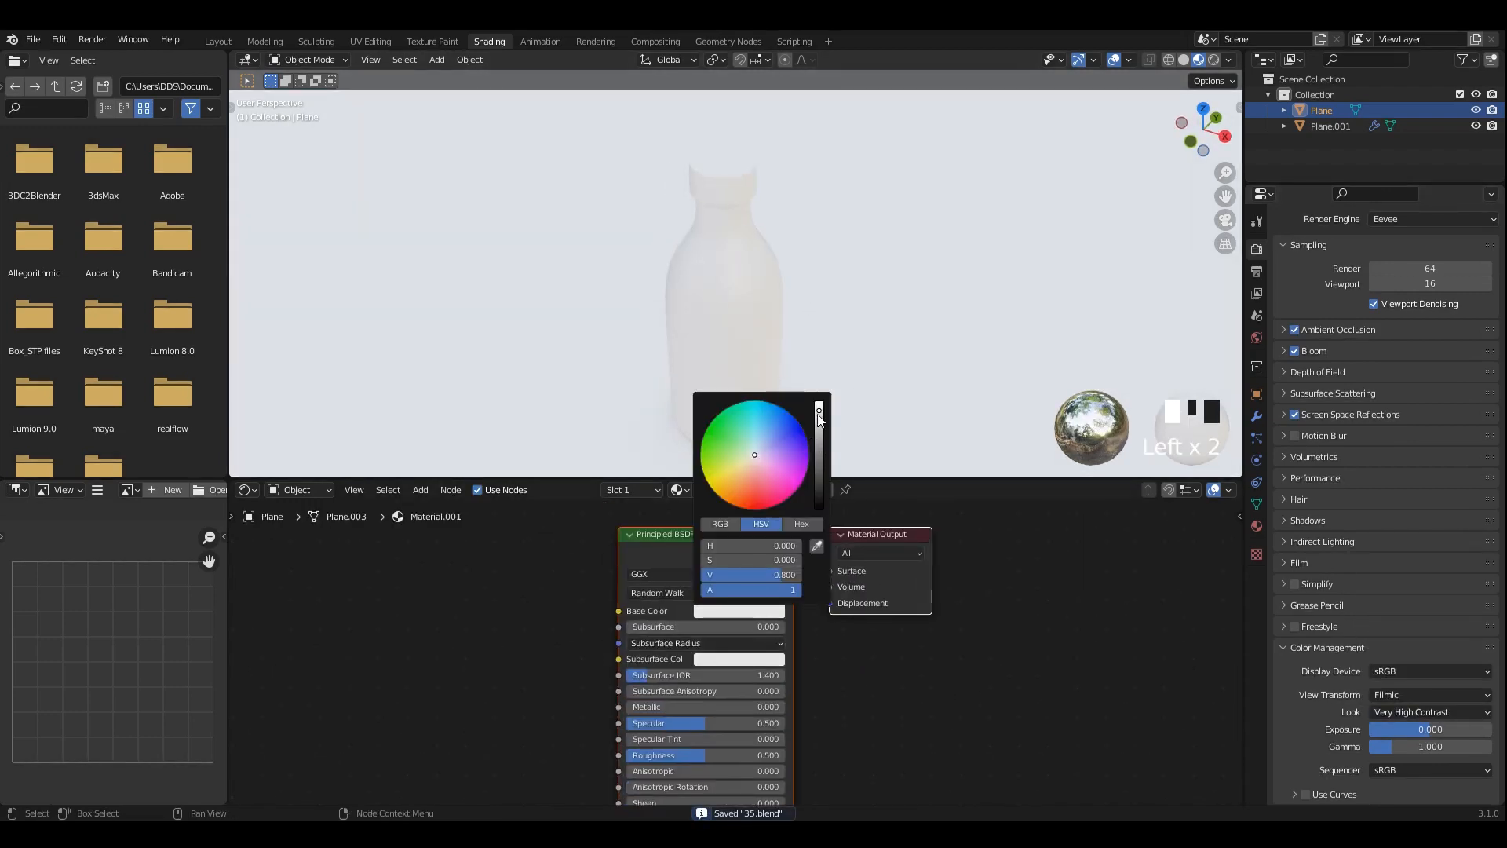
pyautogui.moveTo(817, 415); pyautogui.dragTo(818, 453)
pyautogui.moveTo(836, 379); pyautogui.dragTo(829, 383, button='middle')
pyautogui.scroll(1, 743, 367)
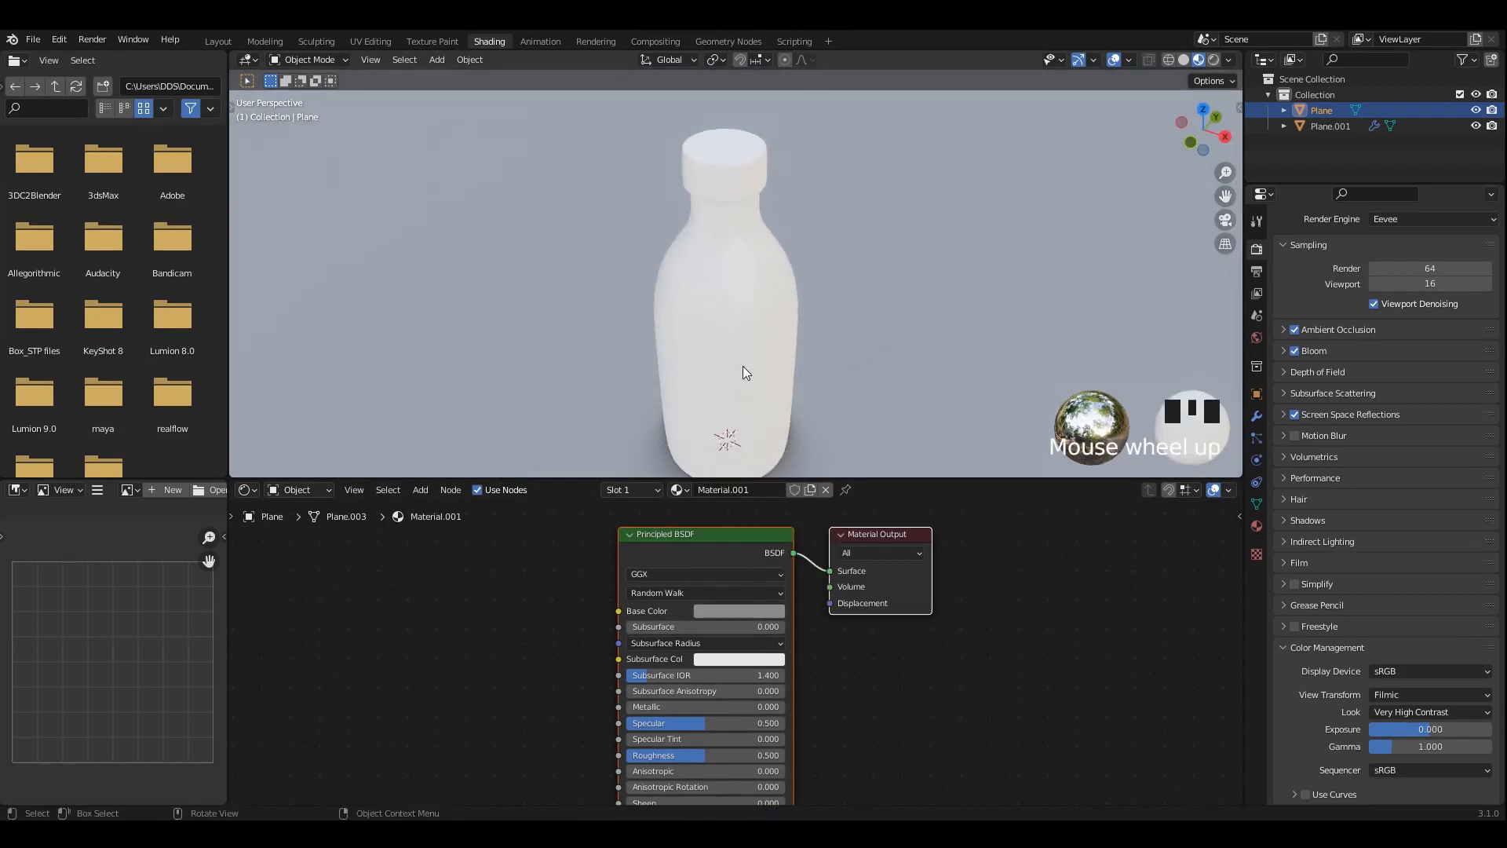
# Save the file and create a new material for the bottle.
pyautogui.hotkey('ctrl', 's')
pyautogui.click(766, 361)
pyautogui.click(785, 489)
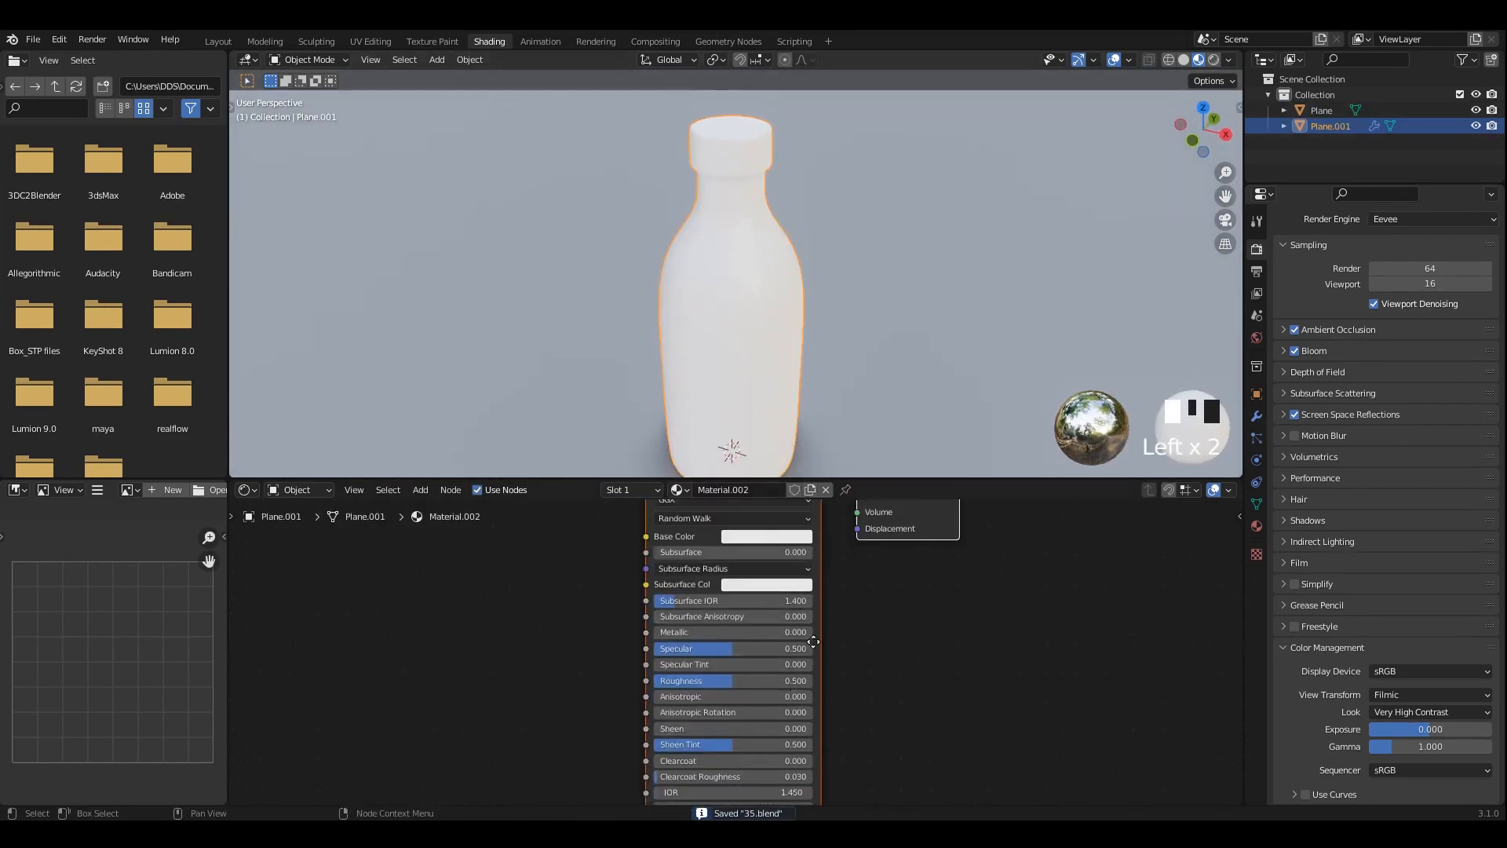
# Raise the Transmission of the bottle's material to 1.000 in the Principled BSDF node.
pyautogui.moveTo(813, 643); pyautogui.dragTo(856, 503, button='middle')
pyautogui.moveTo(808, 686); pyautogui.dragTo(809, 620, button='middle')
pyautogui.scroll(10, 744, 647)
pyautogui.moveTo(701, 560); pyautogui.dragTo(831, 560)
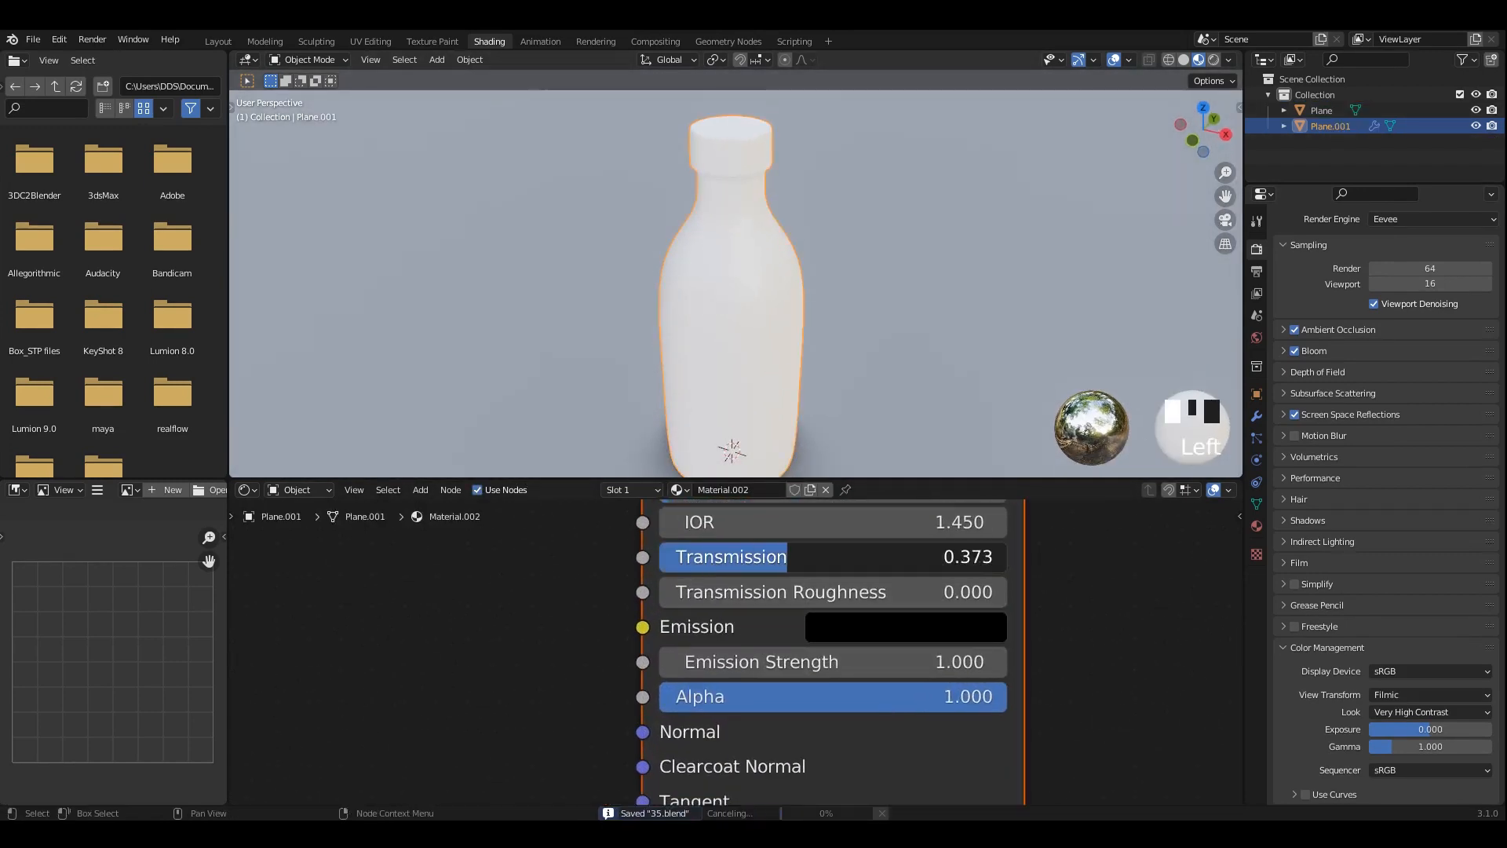
pyautogui.moveTo(975, 558); pyautogui.dragTo(1012, 558)
pyautogui.moveTo(870, 325); pyautogui.dragTo(862, 263, button='middle')
pyautogui.keyDown('shift'); pyautogui.moveTo(860, 263); pyautogui.dragTo(860, 303, button='middle'); pyautogui.keyUp('shift')
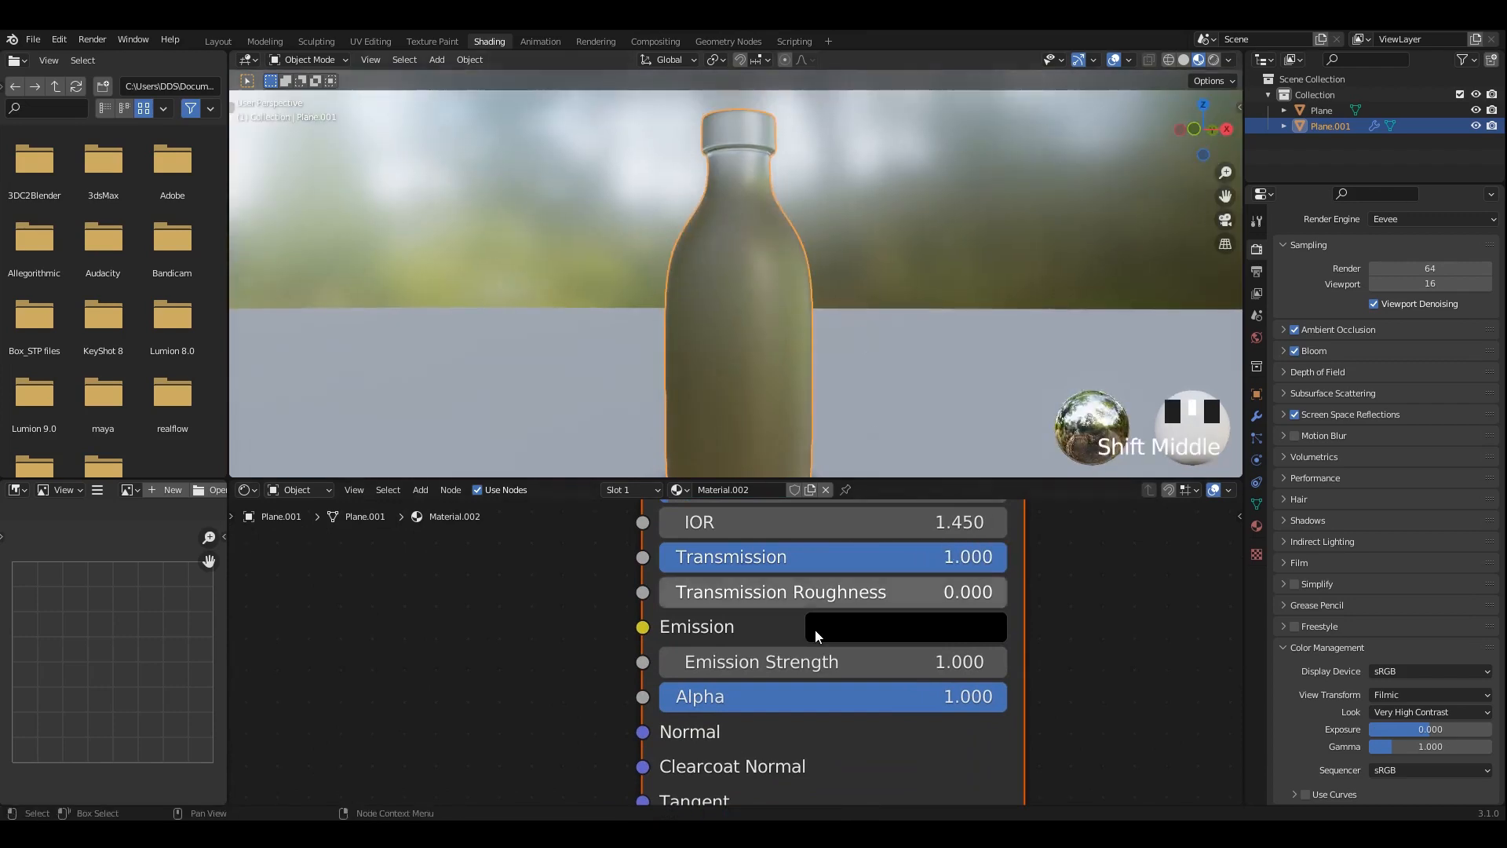
# Save the file and set the bottle material's Roughness and Specular to 0.000.
pyautogui.scroll(-2, 814, 609)
pyautogui.hotkey('ctrl', 's')
pyautogui.keyDown('shift'); pyautogui.scroll(6, 808, 644); pyautogui.keyUp('shift')
pyautogui.moveTo(808, 651); pyautogui.dragTo(664, 651)
pyautogui.moveTo(710, 591); pyautogui.dragTo(671, 591)
pyautogui.scroll(-2, 809, 299)
pyautogui.moveTo(808, 299); pyautogui.dragTo(1076, 101, button='middle')
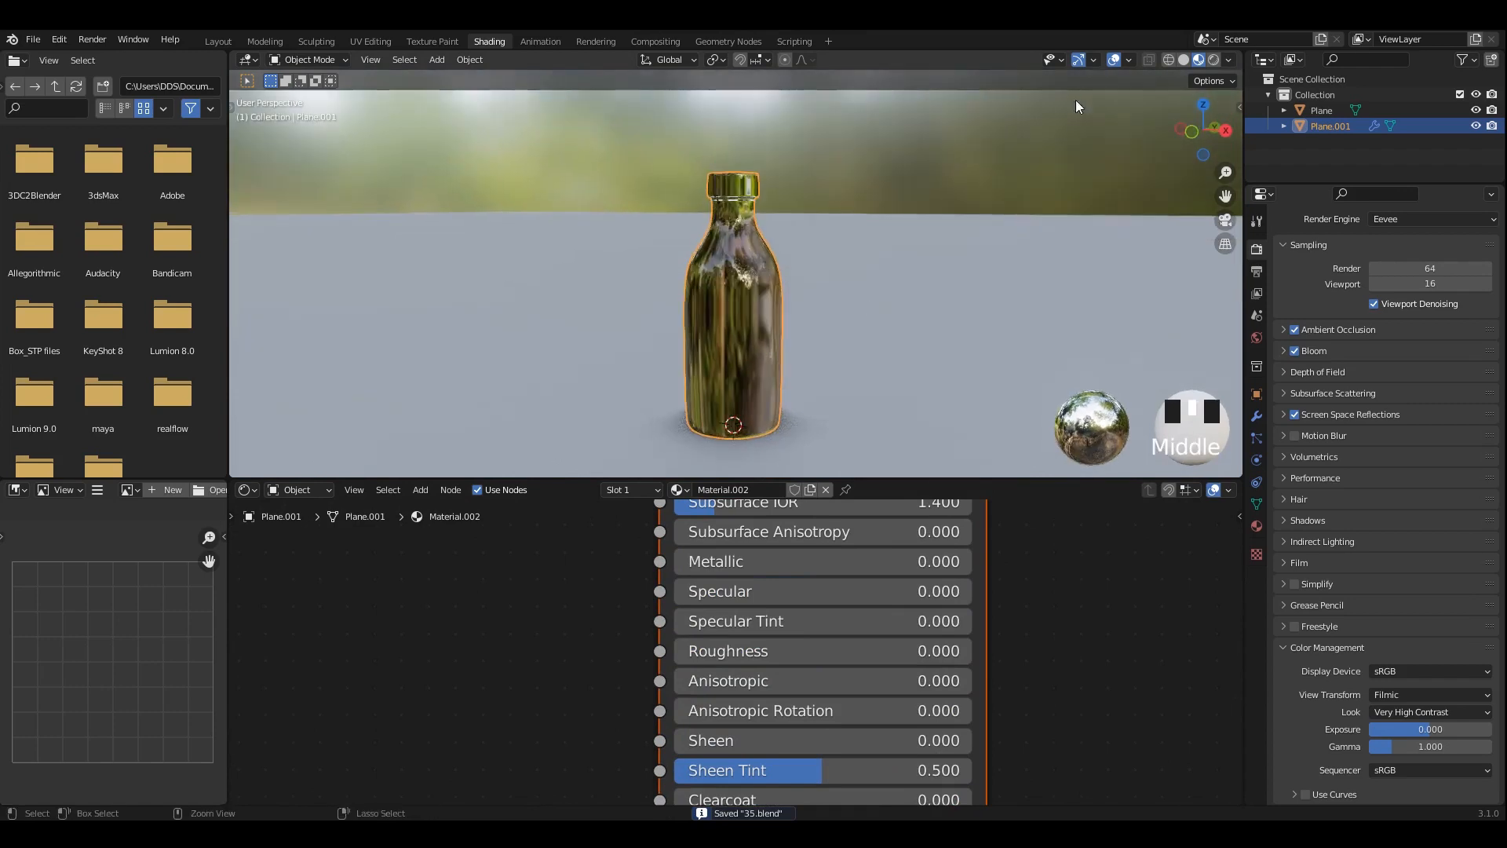
# Display the viewport rendered and configure Cycles with GPU Compute, viewport denoising and 64 max samples for viewport and render.
pyautogui.click(1211, 60)
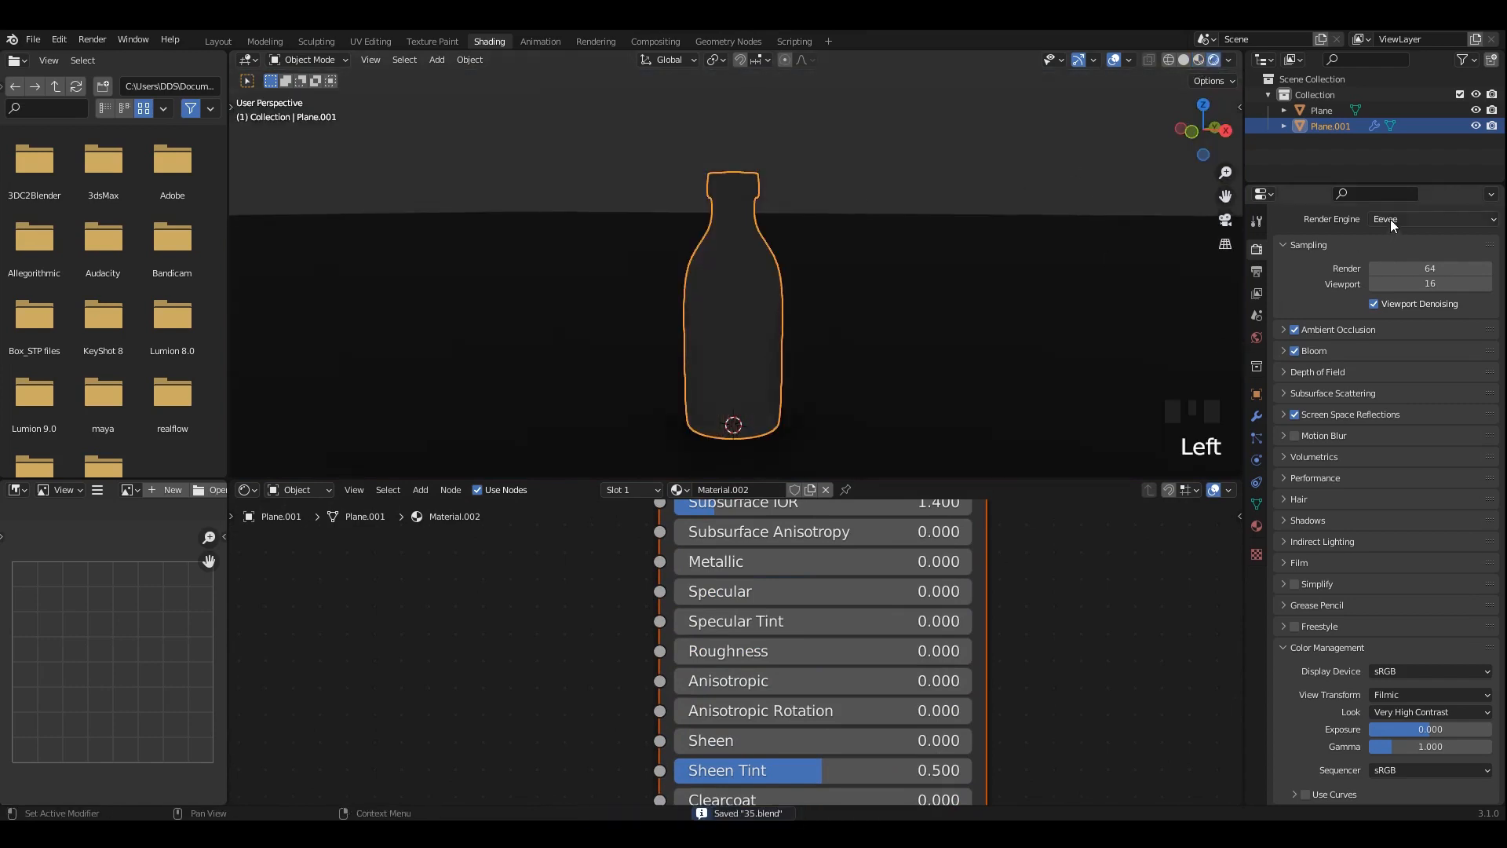
pyautogui.click(913, 132)
pyautogui.moveTo(911, 132); pyautogui.dragTo(872, 160, button='middle')
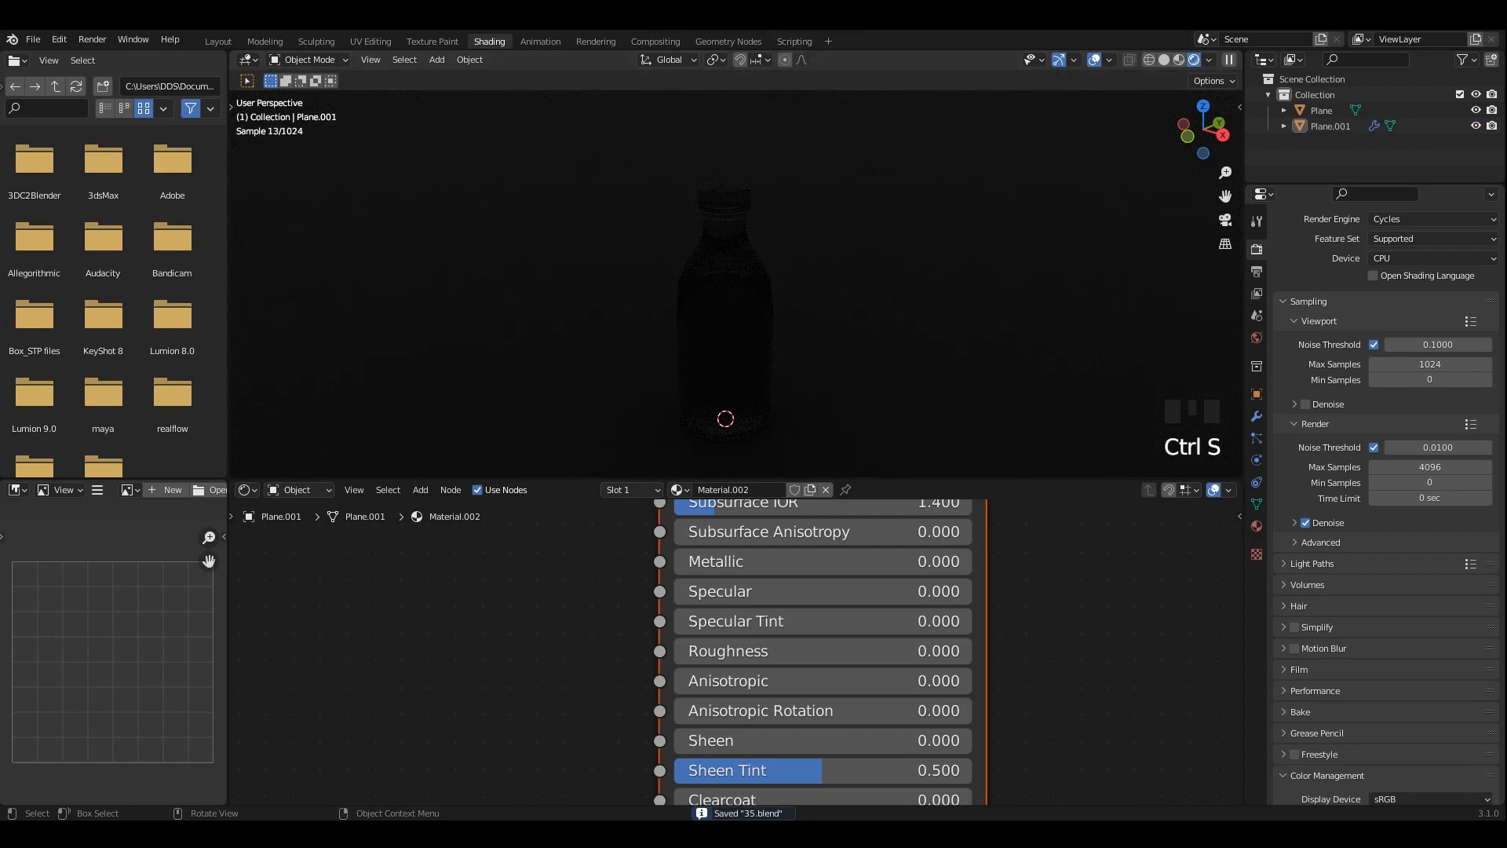
pyautogui.moveTo(891, 288); pyautogui.dragTo(876, 287, button='middle')
pyautogui.click(1394, 258)
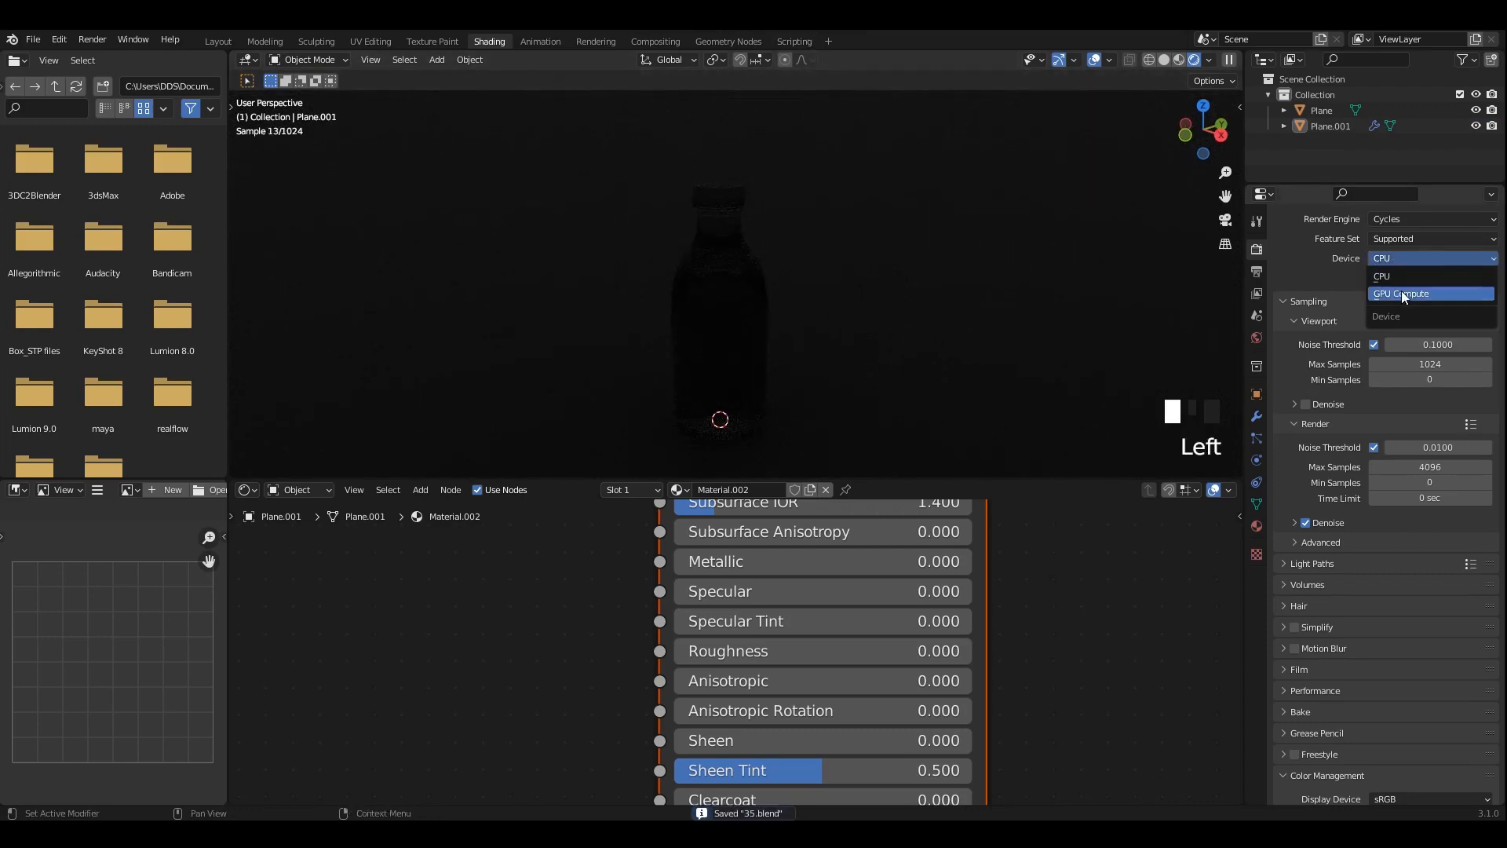
pyautogui.click(1397, 293)
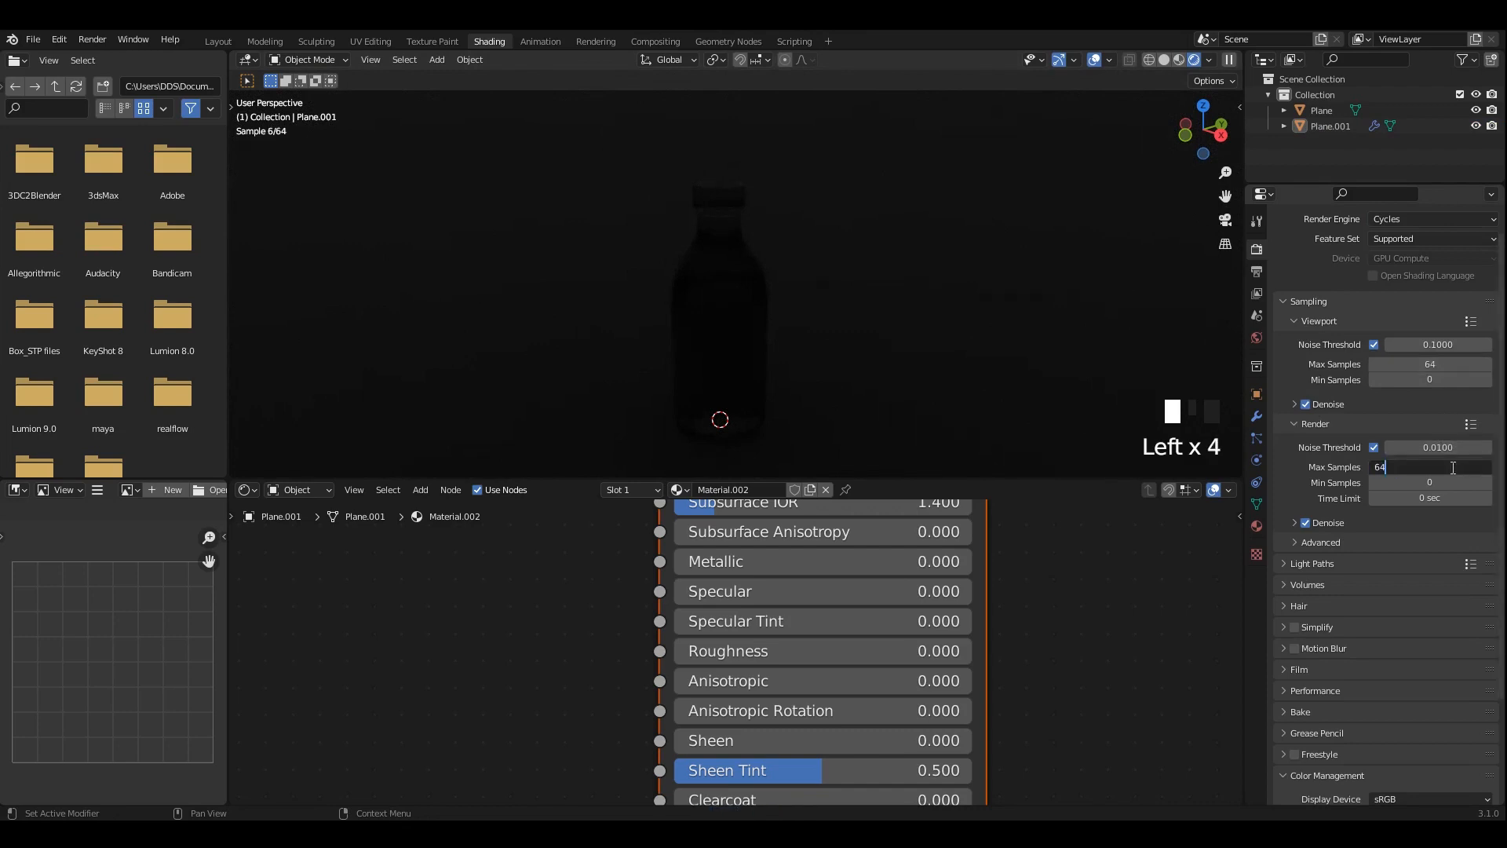
# Light the world with the environment texture studio022.hdr and save the file.
pyautogui.click(1257, 337)
pyautogui.click(1370, 346)
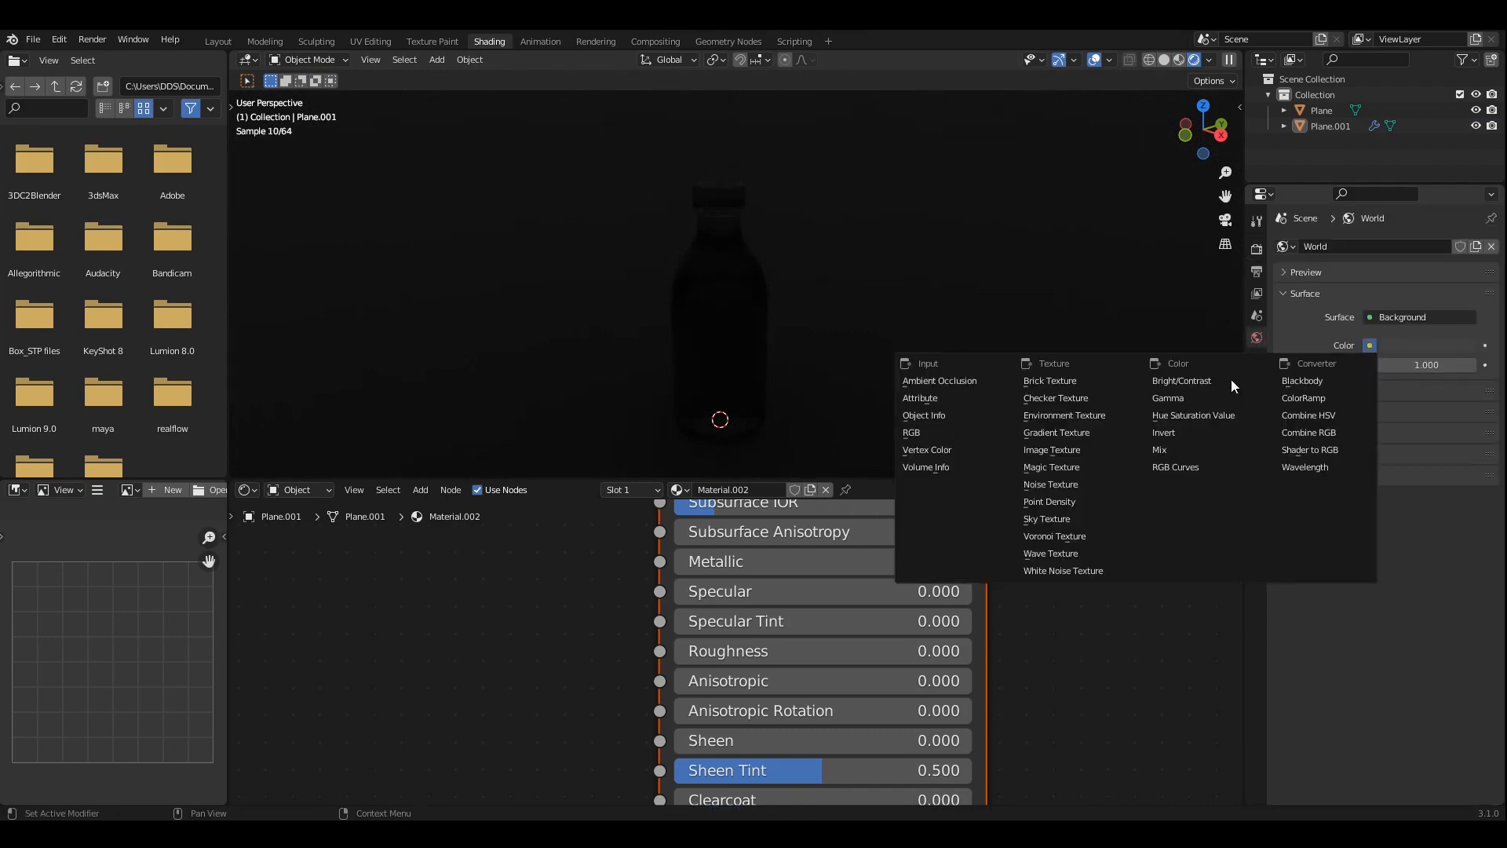
pyautogui.click(1124, 416)
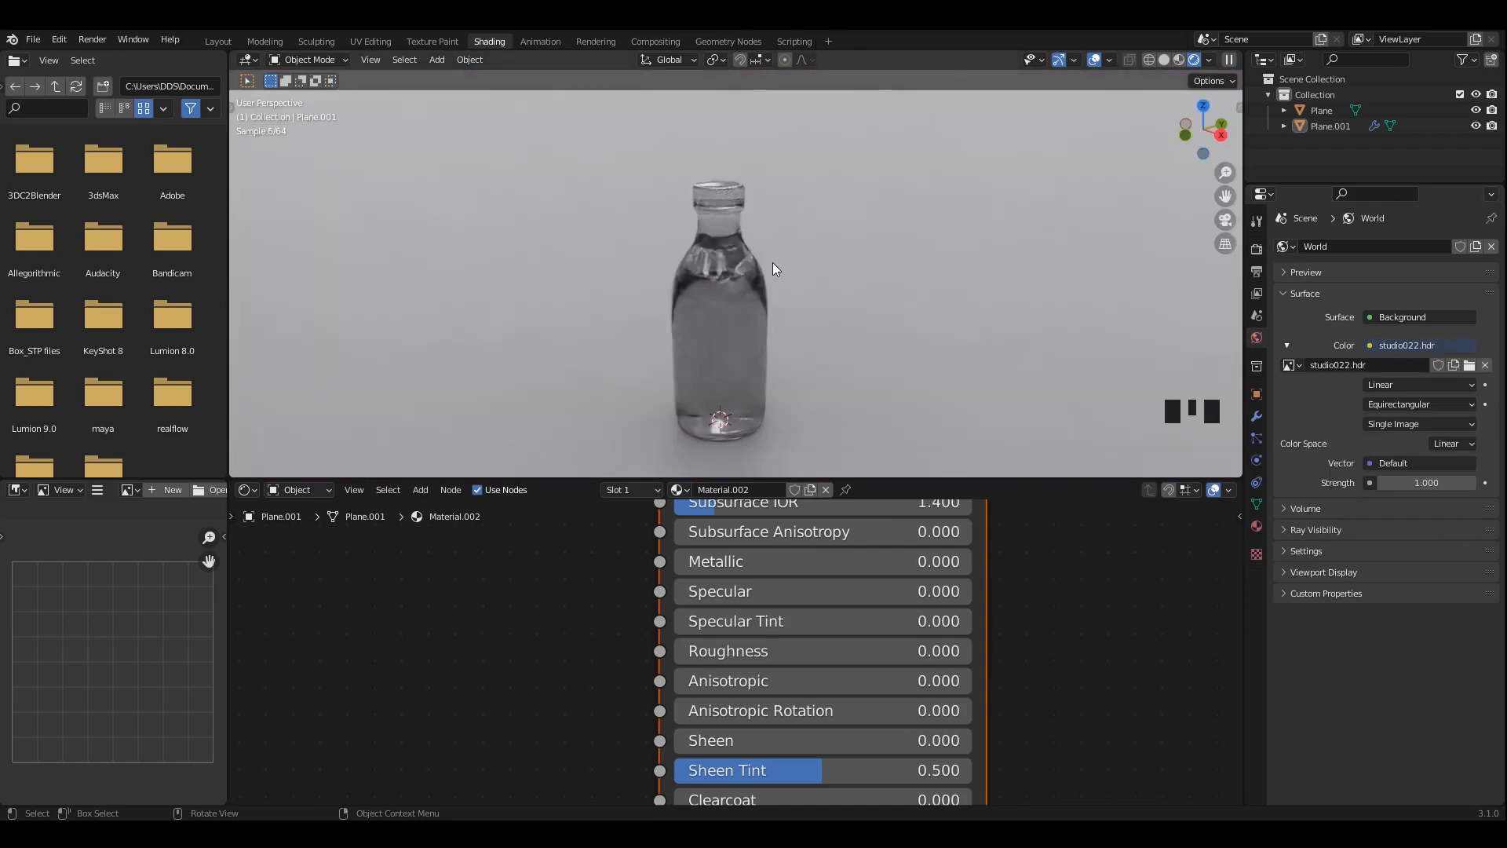
pyautogui.moveTo(773, 263); pyautogui.dragTo(834, 270, button='middle')
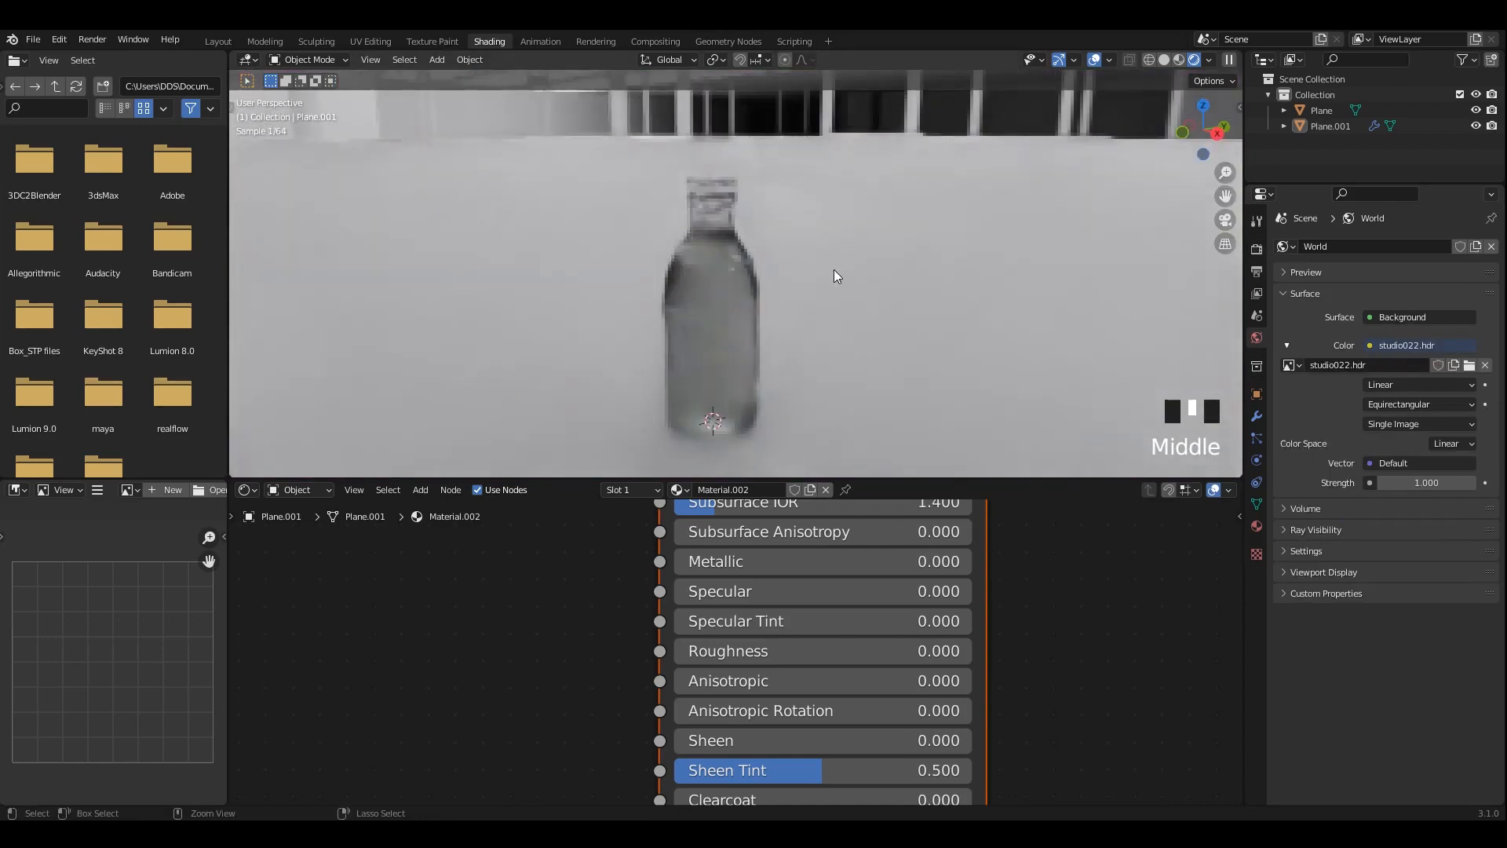
pyautogui.hotkey('ctrl', 's')
# Enable the Transparent film option in the Cycles render settings to hide the world background.
pyautogui.click(1170, 273)
pyautogui.click(1257, 224)
pyautogui.click(1257, 250)
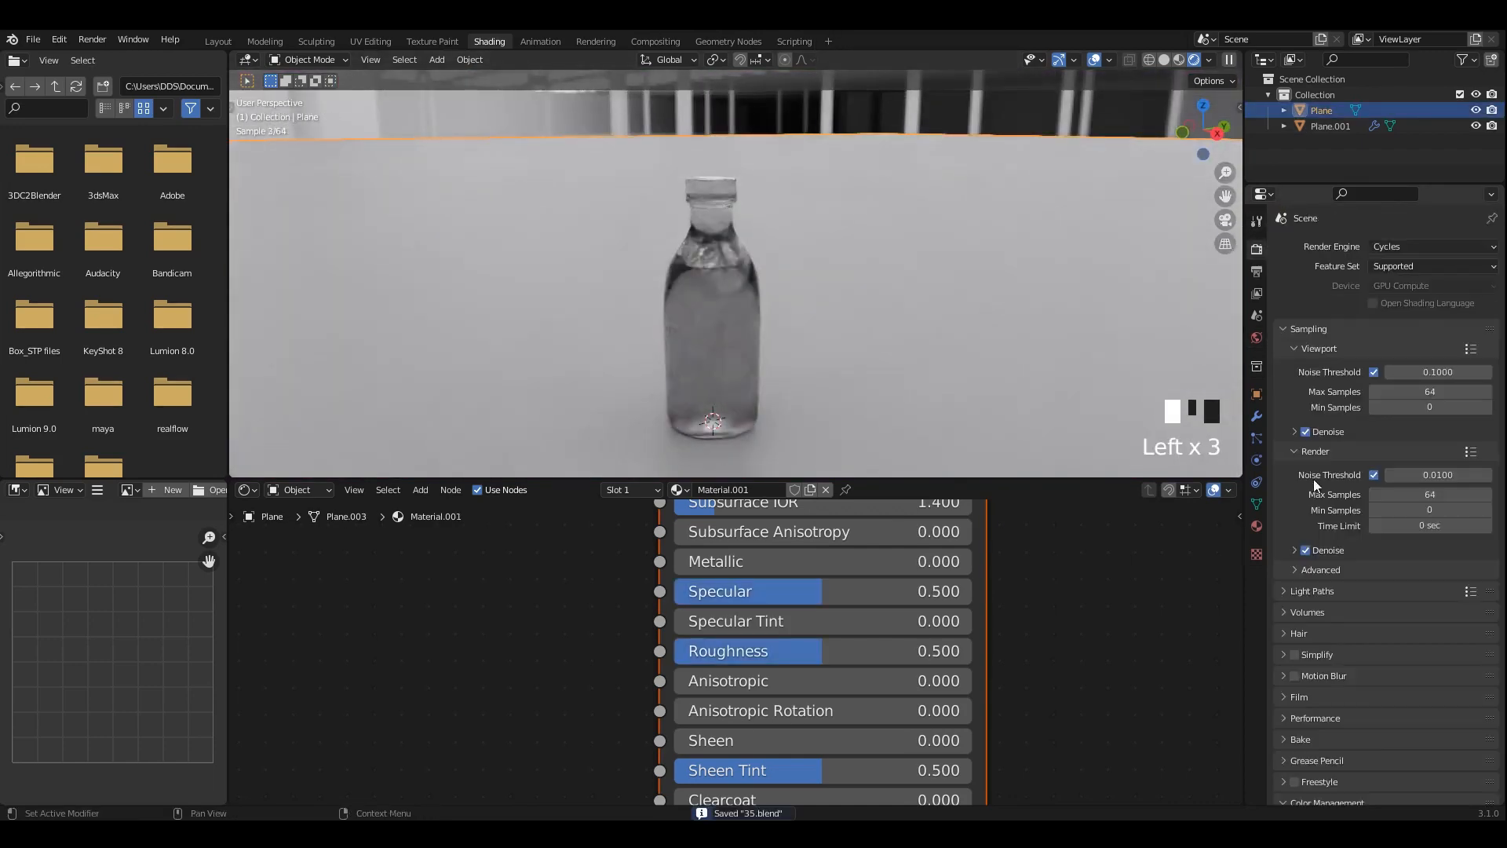
pyautogui.scroll(-3, 1311, 502)
pyautogui.click(1304, 604)
pyautogui.click(1306, 716)
pyautogui.moveTo(903, 367); pyautogui.dragTo(856, 292, button='middle')
pyautogui.scroll(1, 852, 303)
pyautogui.scroll(3, 736, 257)
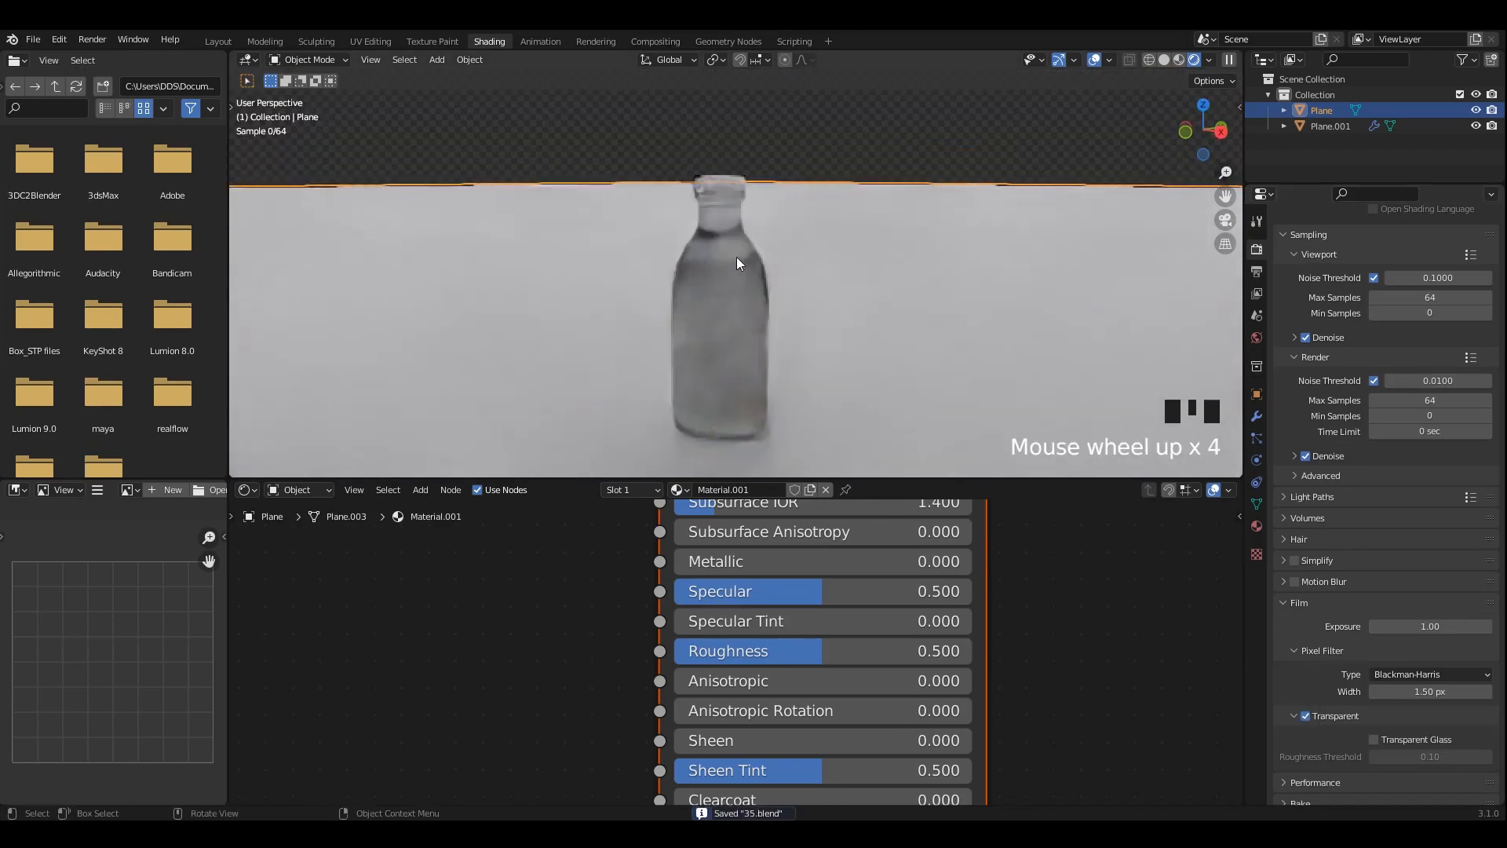
# Select the bottle, switch to the Animation workspace and show its smaller 3D view in rendered mode framed on the bottle.
pyautogui.doubleClick(722, 132)
pyautogui.scroll(-3, 716, 138)
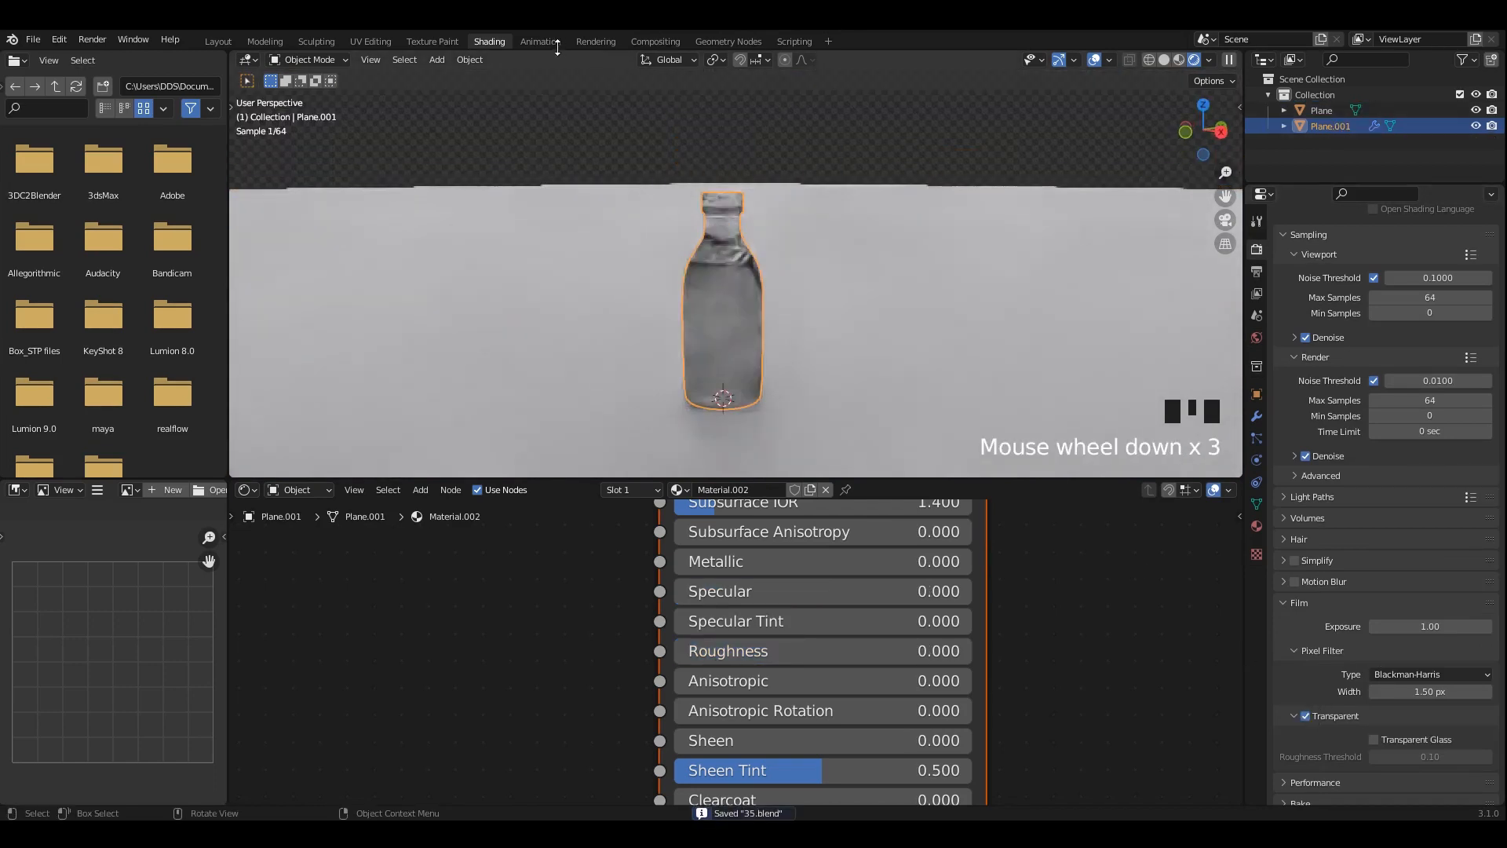
pyautogui.click(549, 41)
pyautogui.moveTo(344, 225)
pyautogui.mouseDown(button='middle')
pyautogui.moveTo(306, 233)
pyautogui.moveTo(308, 209)
pyautogui.moveTo(282, 223)
pyautogui.mouseUp(button='middle')
pyautogui.keyDown('shift'); pyautogui.scroll(2, 385, 63); pyautogui.keyUp('shift')
pyautogui.click(397, 60)
pyautogui.click(412, 60)
pyautogui.scroll(2, 266, 215)
# Add a sun light and, in front view, move it beside and above the bottle to about X 2.1 m, Z 4.3 m.
pyautogui.hotkey('shift', 'a')
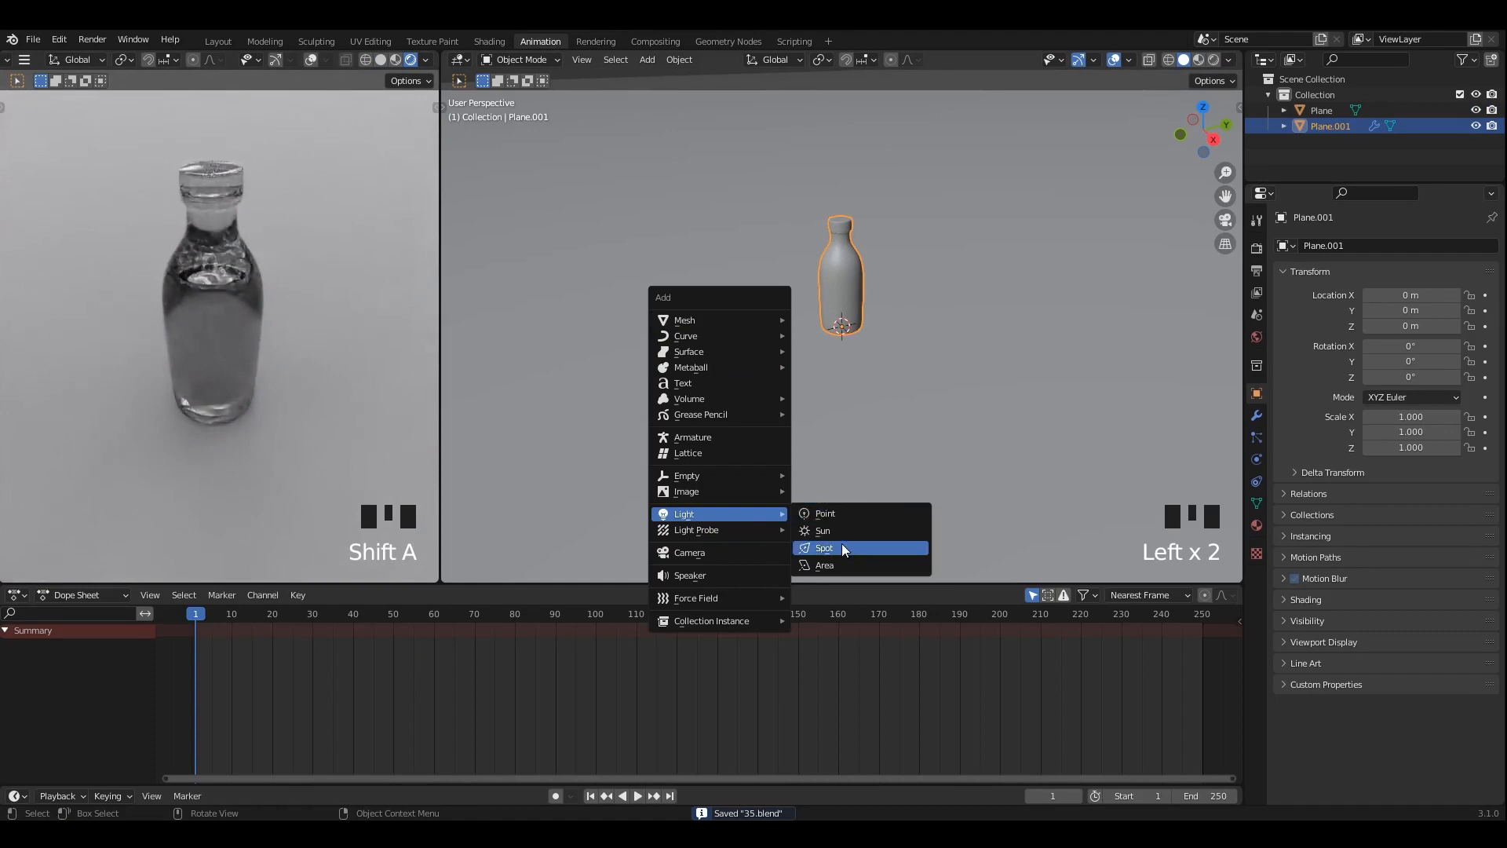
pyautogui.click(843, 531)
pyautogui.keyDown('alt'); pyautogui.moveTo(854, 459); pyautogui.dragTo(864, 424, button='middle'); pyautogui.keyUp('alt')
pyautogui.press('t')
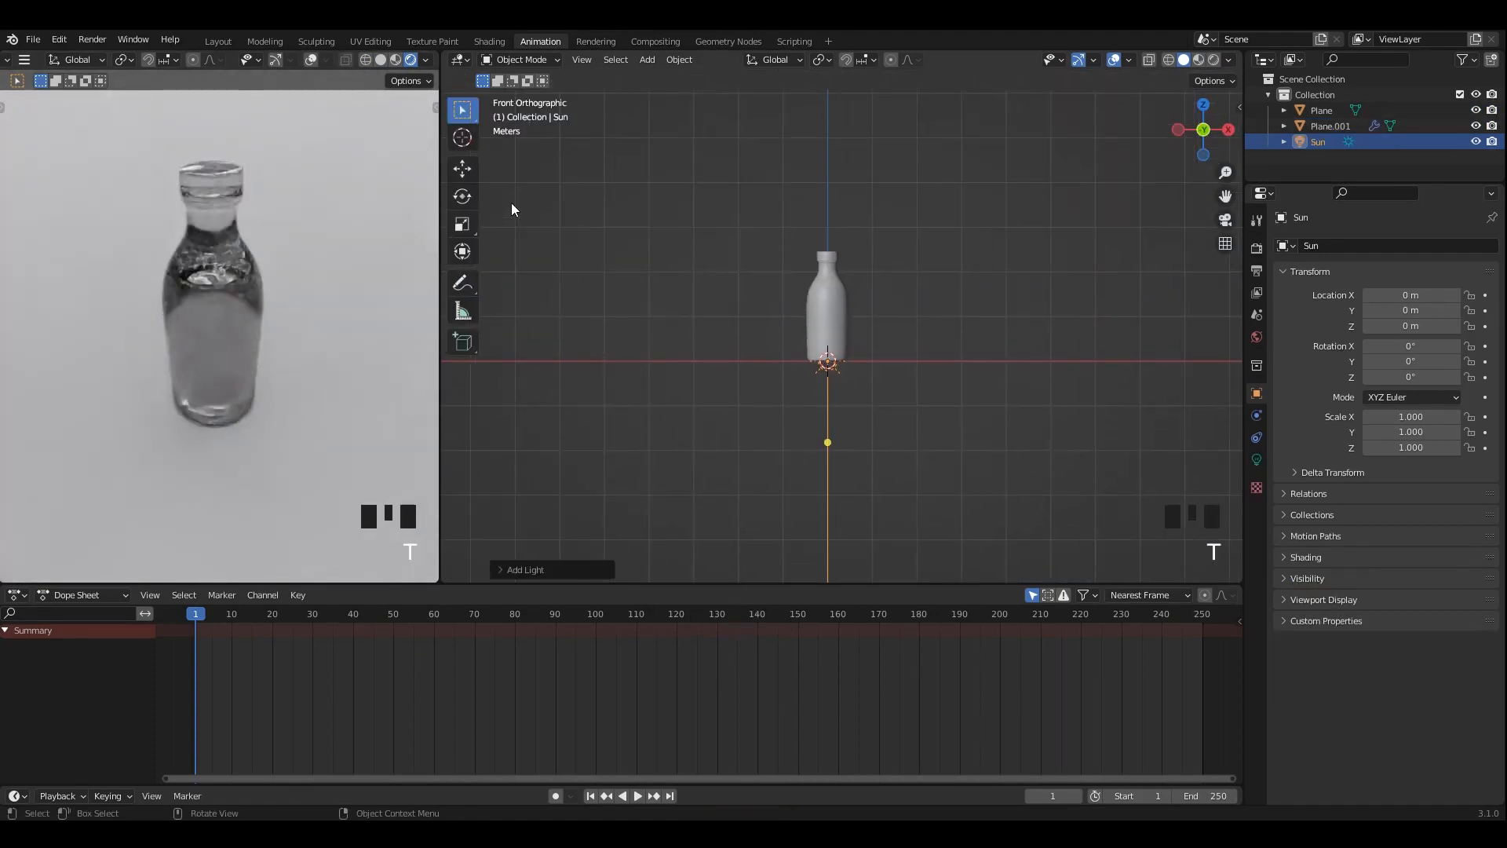
pyautogui.click(463, 168)
pyautogui.keyDown('shift'); pyautogui.moveTo(790, 350); pyautogui.dragTo(816, 438, button='middle'); pyautogui.keyUp('shift')
pyautogui.press('g')
pyautogui.click(974, 369)
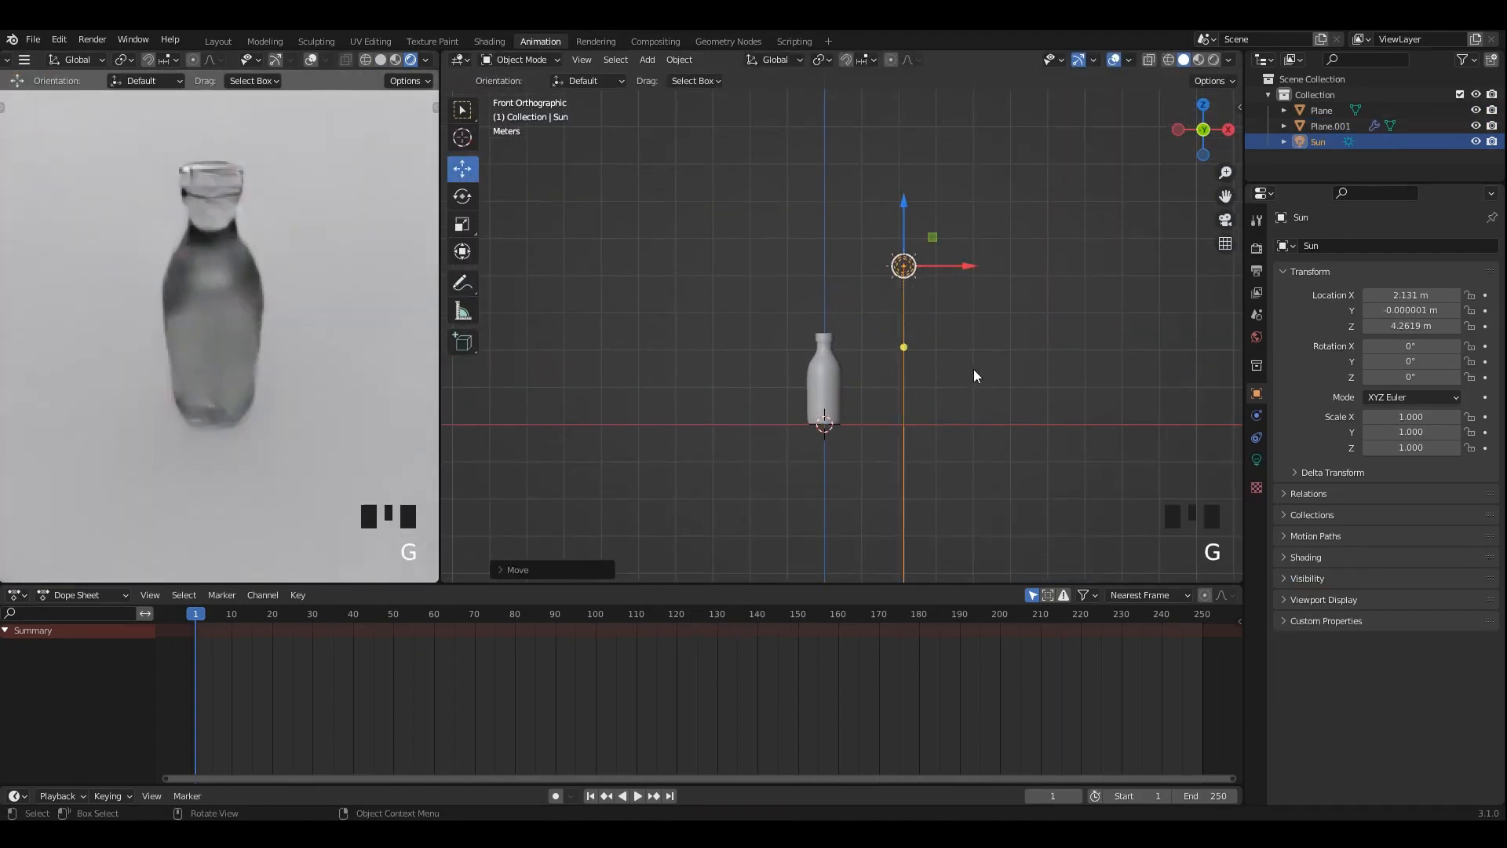
# Tilt the sun about 40° toward the bottle's base and move it out to about X 3.6 m, Z 3.8 m.
pyautogui.press('r')
pyautogui.click(923, 393)
pyautogui.press('r')
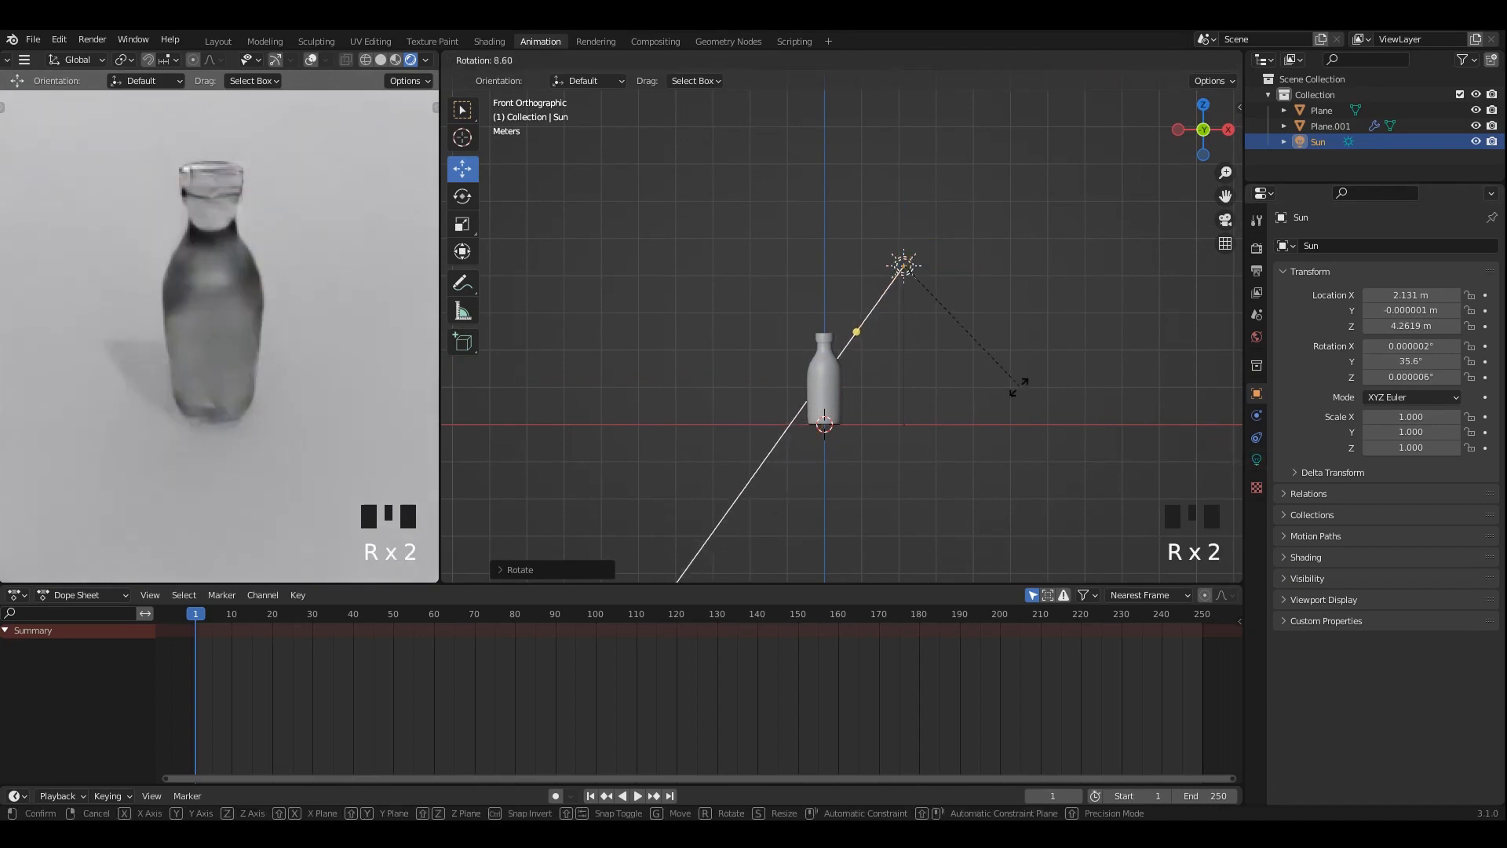
pyautogui.click(939, 323)
pyautogui.press('g')
pyautogui.click(970, 328)
pyautogui.press('r')
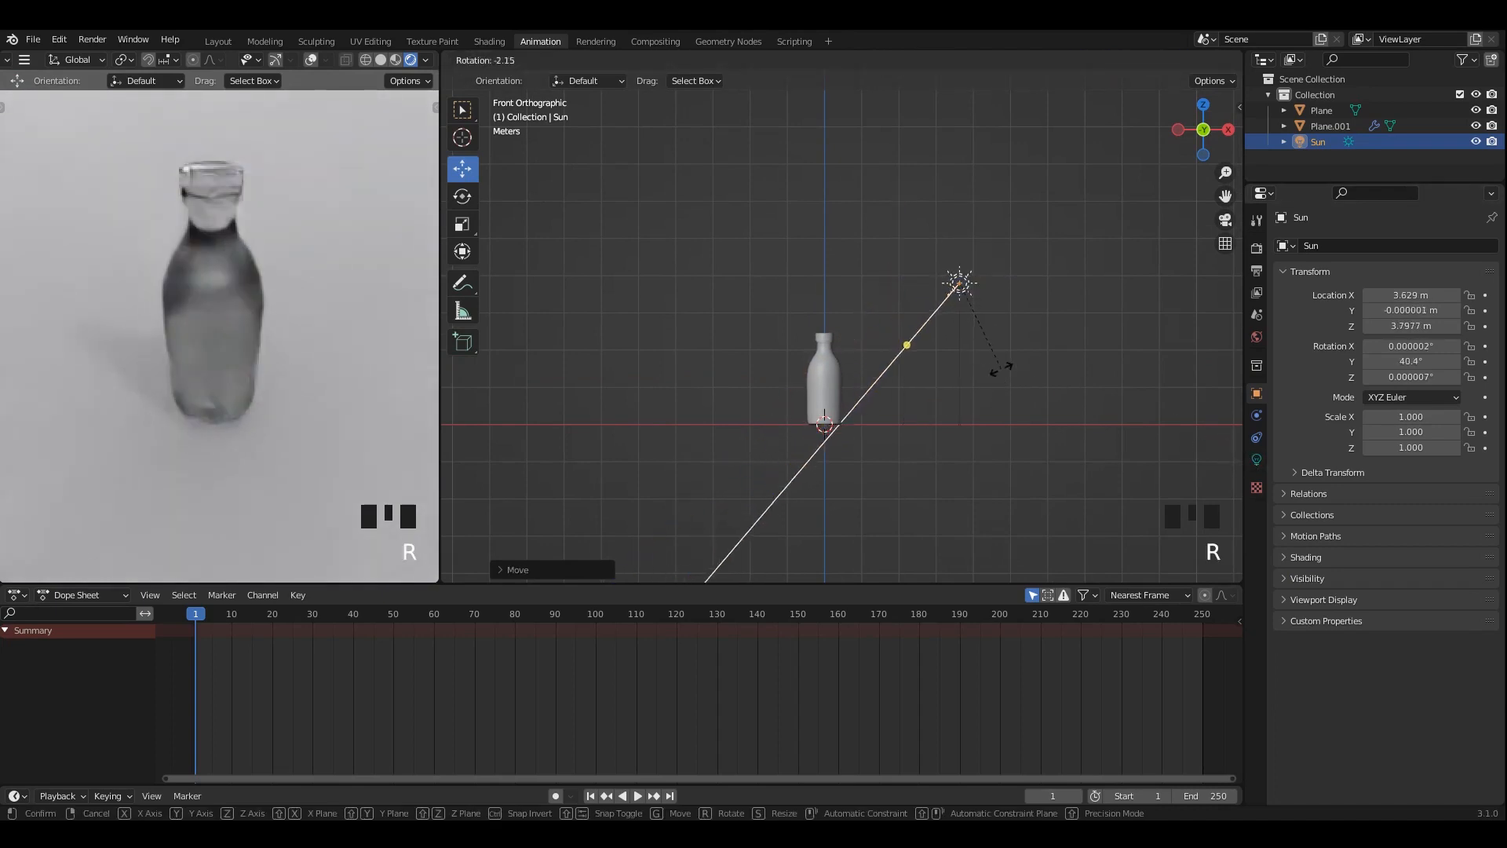
pyautogui.click(999, 364)
# Try a strength of 2 for the sun light and reset it to 1.
pyautogui.click(1257, 459)
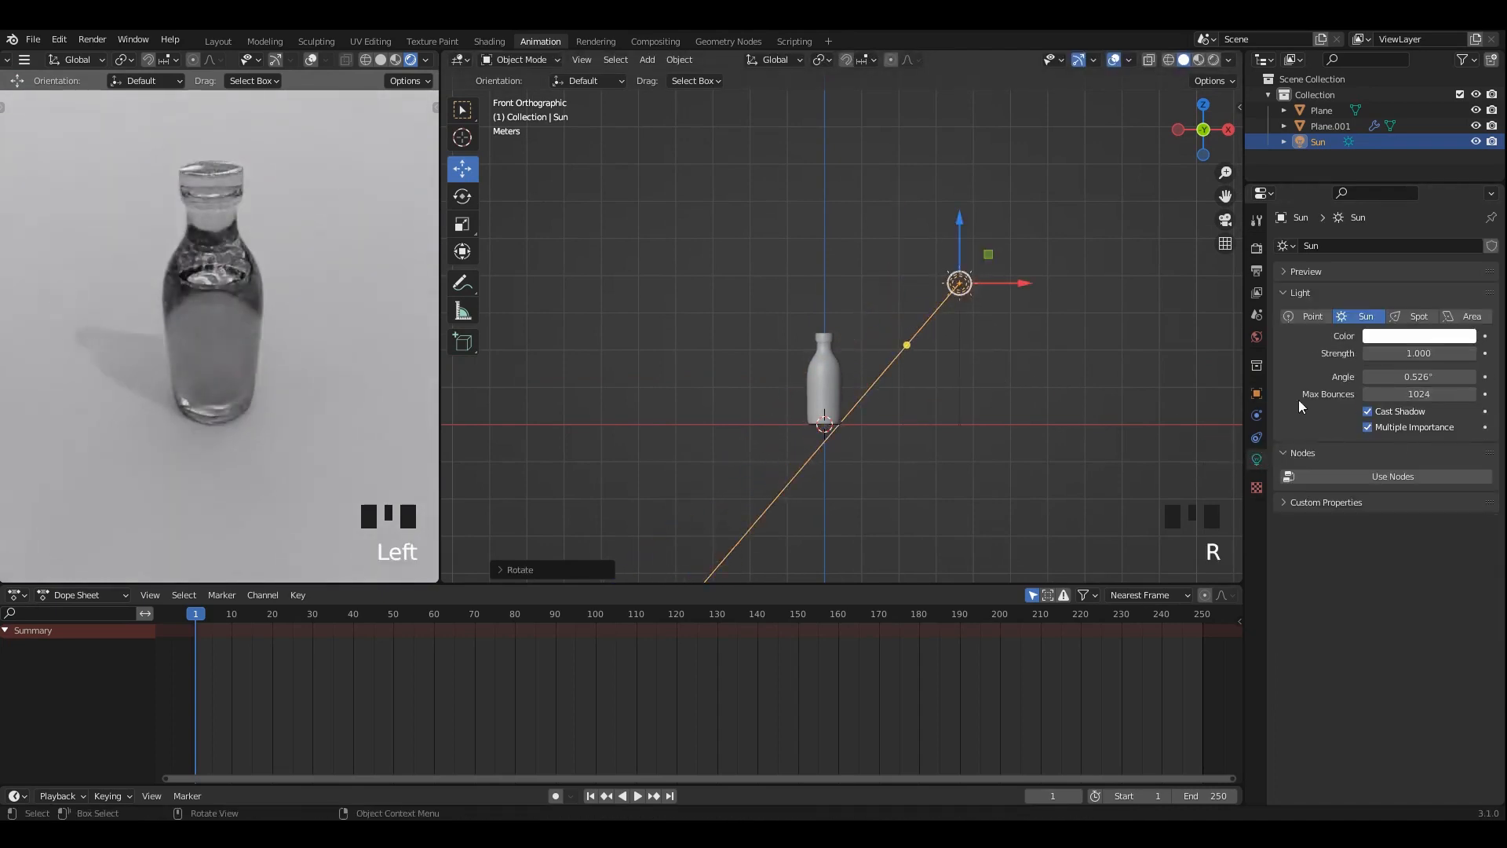
pyautogui.click(1428, 355)
pyautogui.write('2')
pyautogui.press('Return')
pyautogui.click(1430, 355)
pyautogui.write('1')
pyautogui.press('Return')
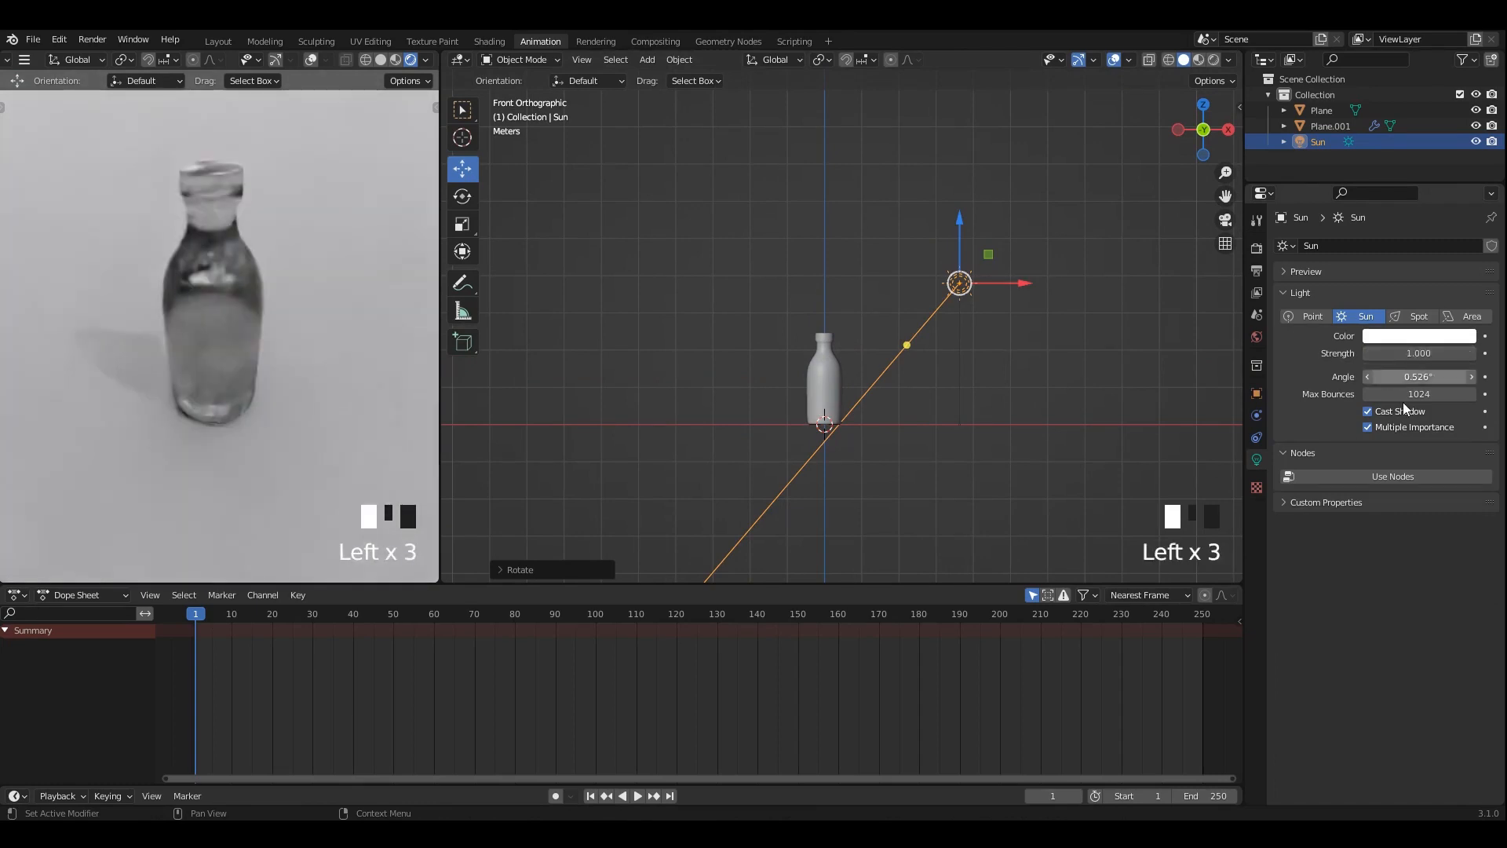
# In top view, move the sun diagonally away from the bottle and rotate it about 39° to aim at the bottle.
pyautogui.keyDown('alt'); pyautogui.moveTo(998, 365); pyautogui.dragTo(922, 418, button='middle'); pyautogui.keyUp('alt')
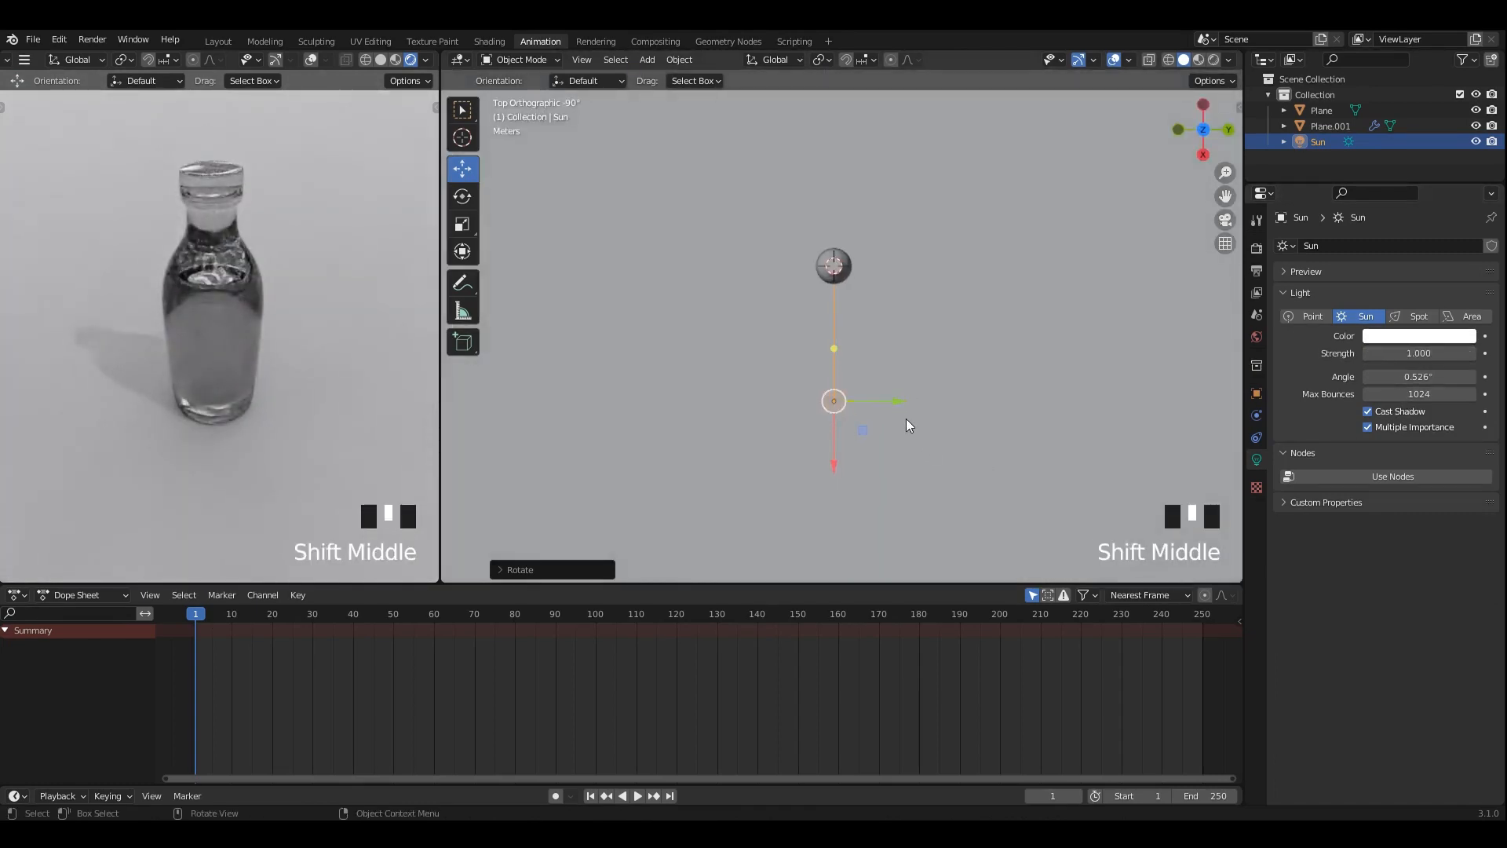
pyautogui.press('g')
pyautogui.click(1010, 414)
pyautogui.press('r')
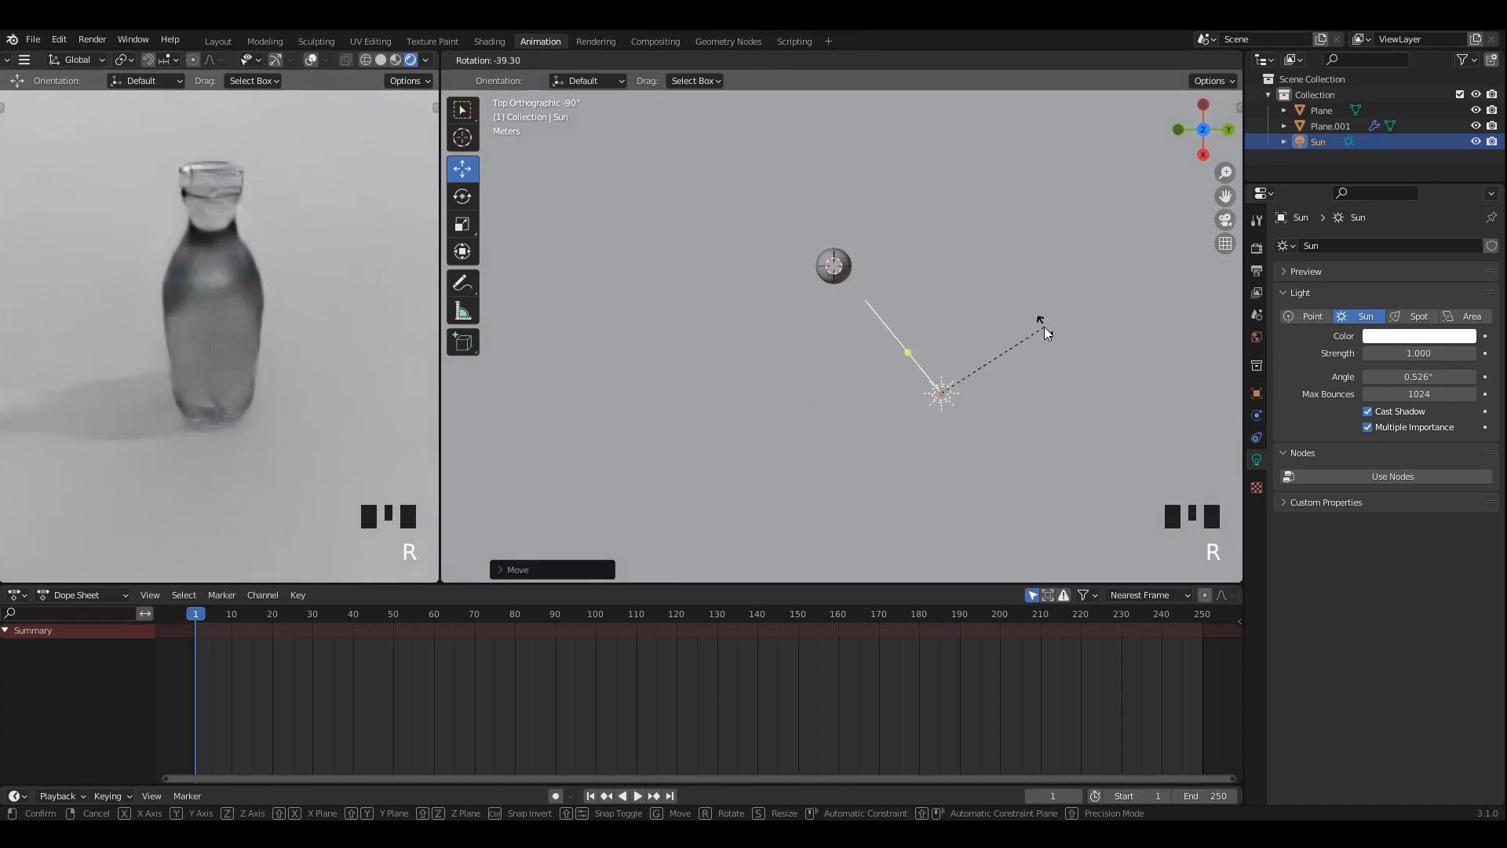
pyautogui.click(1045, 328)
# In front view, reposition the sun and adjust its tilt so its beam points at the bottle's base.
pyautogui.keyDown('alt'); pyautogui.moveTo(1040, 330); pyautogui.dragTo(933, 435, button='middle'); pyautogui.keyUp('alt')
pyautogui.press('g')
pyautogui.click(977, 374)
pyautogui.press('r')
pyautogui.click(939, 400)
pyautogui.press('r')
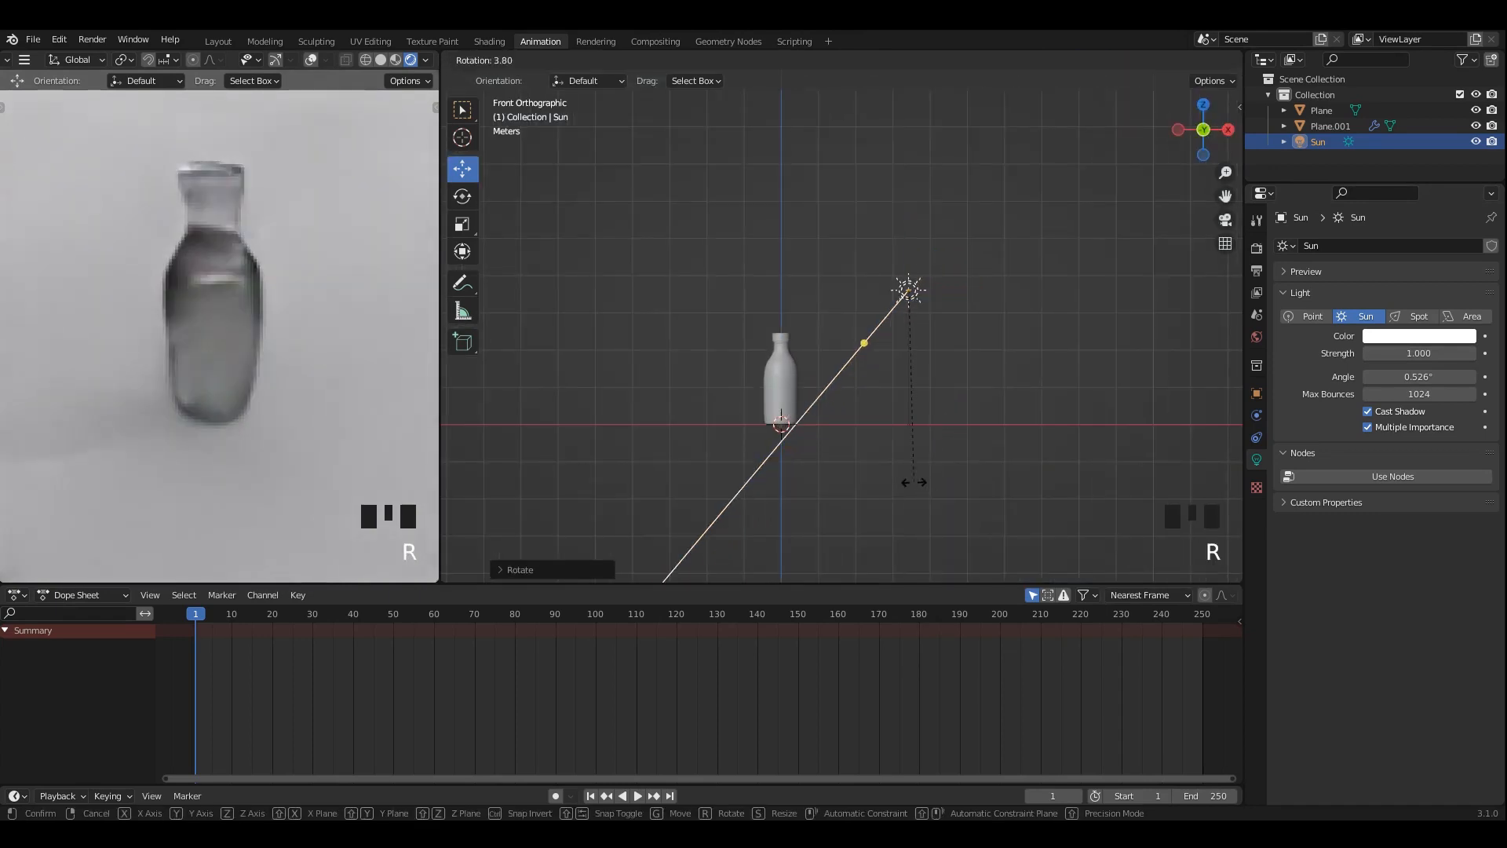
pyautogui.click(901, 480)
# Fine-tune the sun's position and rotation in top view so it aims at the bottle's center, and save the file.
pyautogui.keyDown('alt'); pyautogui.moveTo(1044, 387); pyautogui.dragTo(976, 390, button='middle'); pyautogui.keyUp('alt')
pyautogui.keyDown('alt'); pyautogui.moveTo(977, 391); pyautogui.dragTo(969, 435, button='middle'); pyautogui.keyUp('alt')
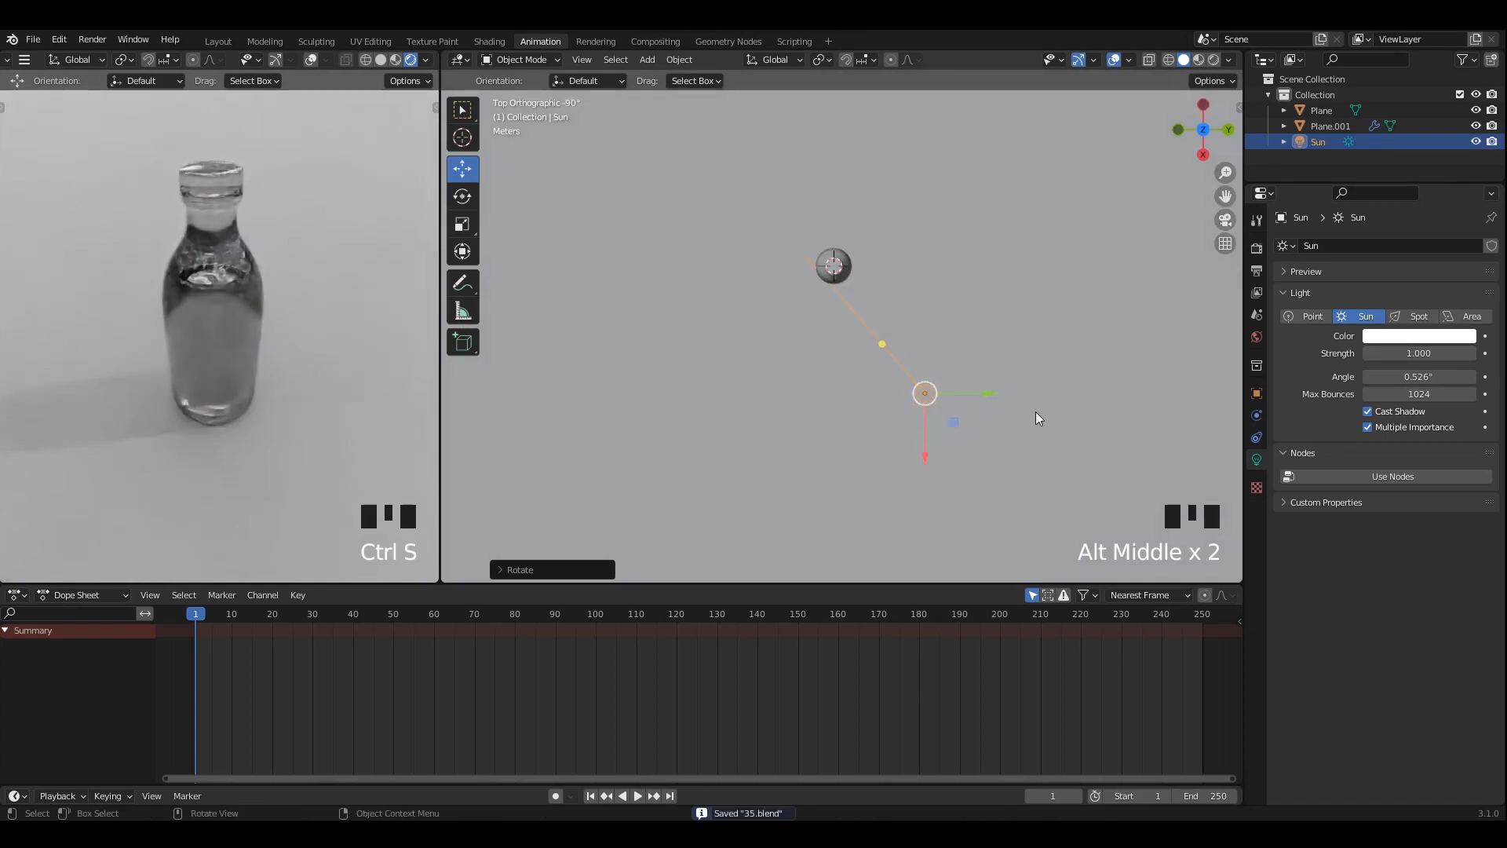
pyautogui.press('r')
pyautogui.click(969, 411)
pyautogui.hotkey('ctrl', 's')
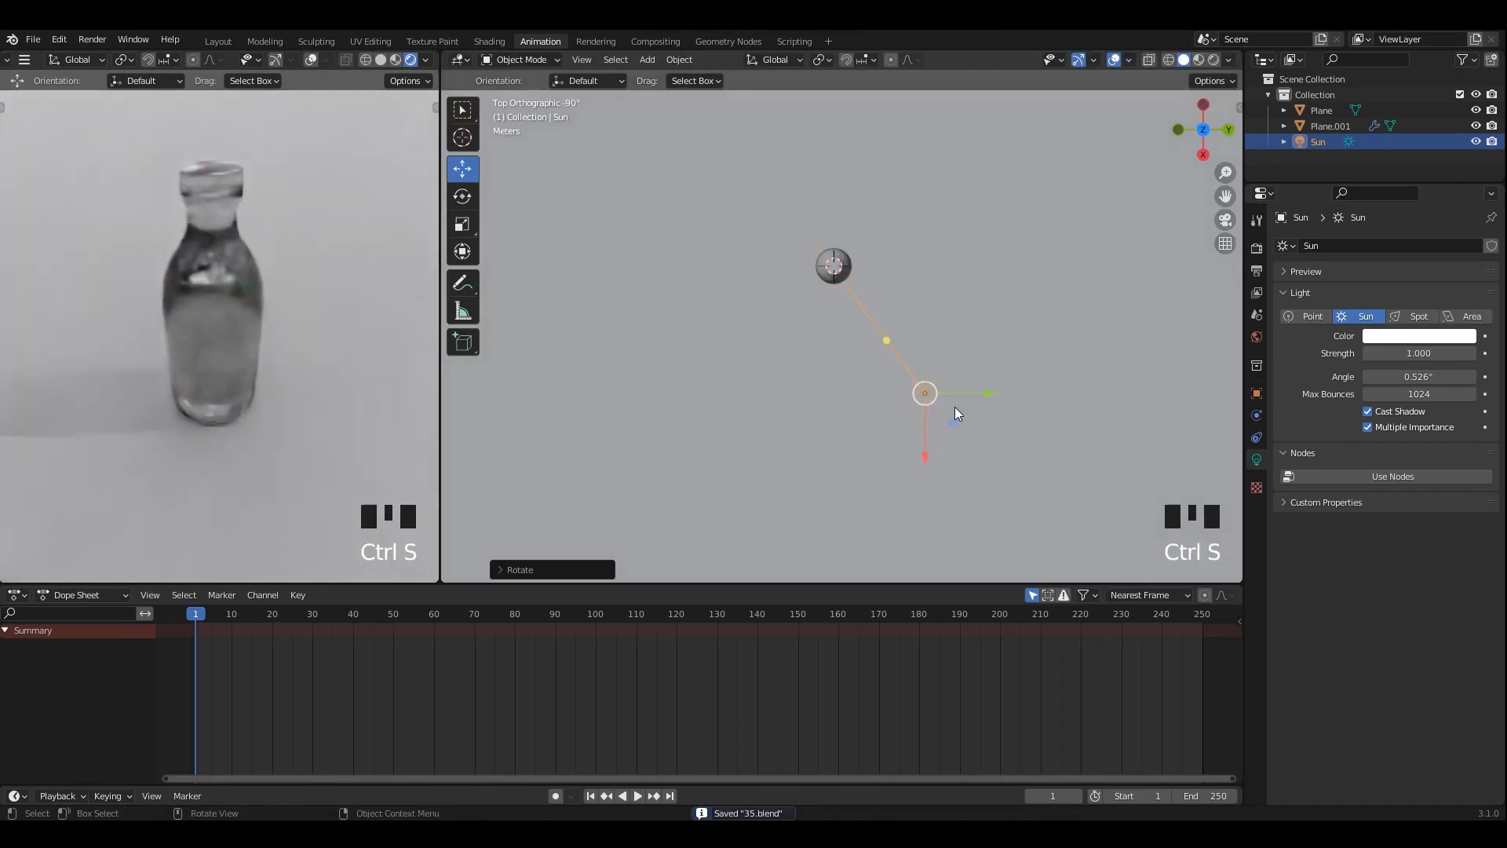
pyautogui.moveTo(955, 407); pyautogui.dragTo(973, 401)
pyautogui.press('r')
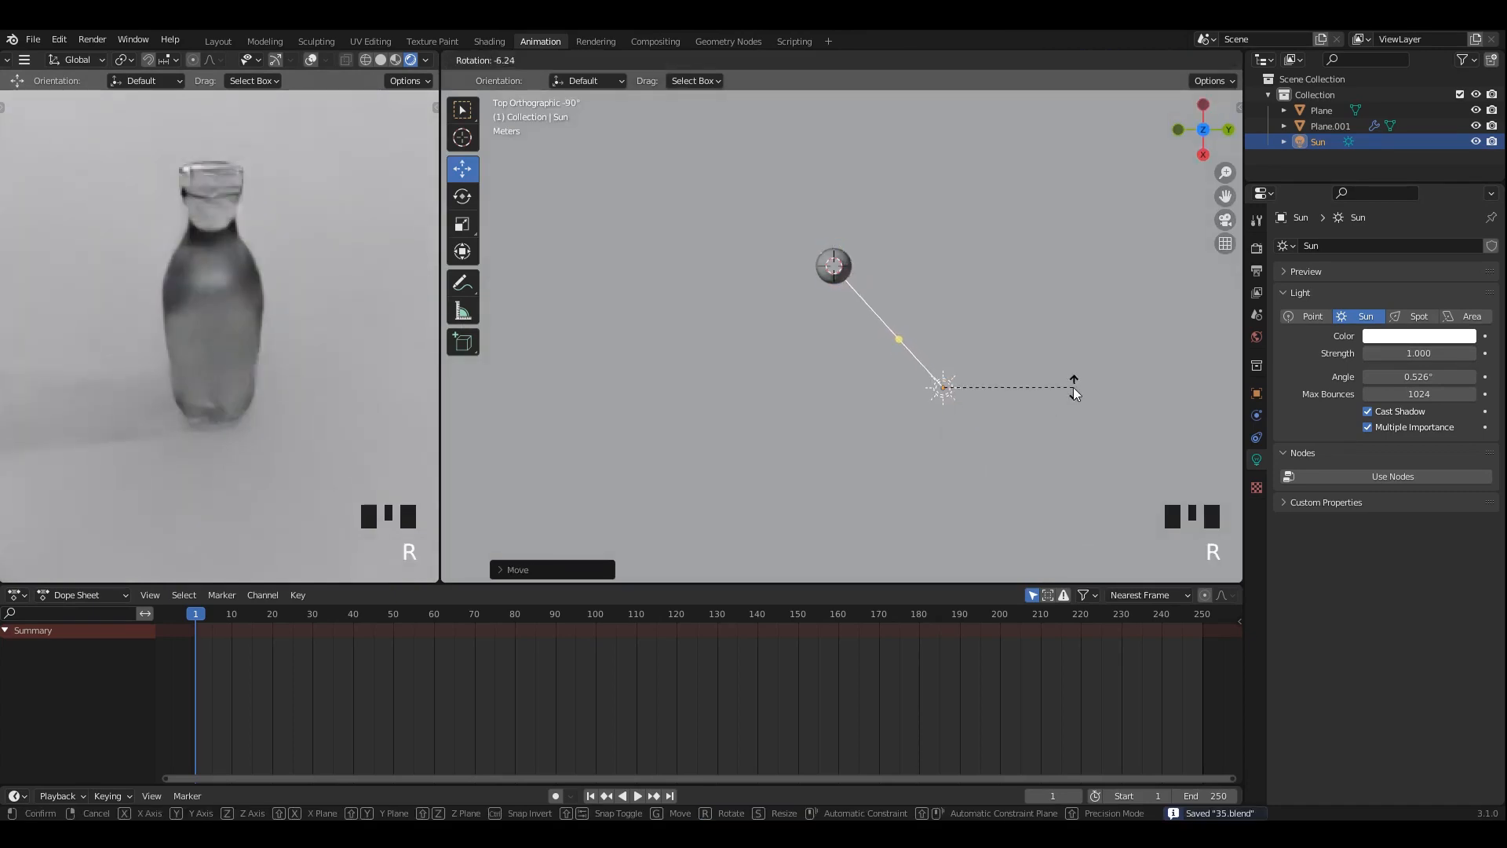
pyautogui.click(1072, 388)
pyautogui.hotkey('ctrl', 's')
# Duplicate the sun, place the copy on the bottle's opposite side in top view, and rotate it to aim at the bottle.
pyautogui.hotkey('shift', 'd')
pyautogui.click(855, 400)
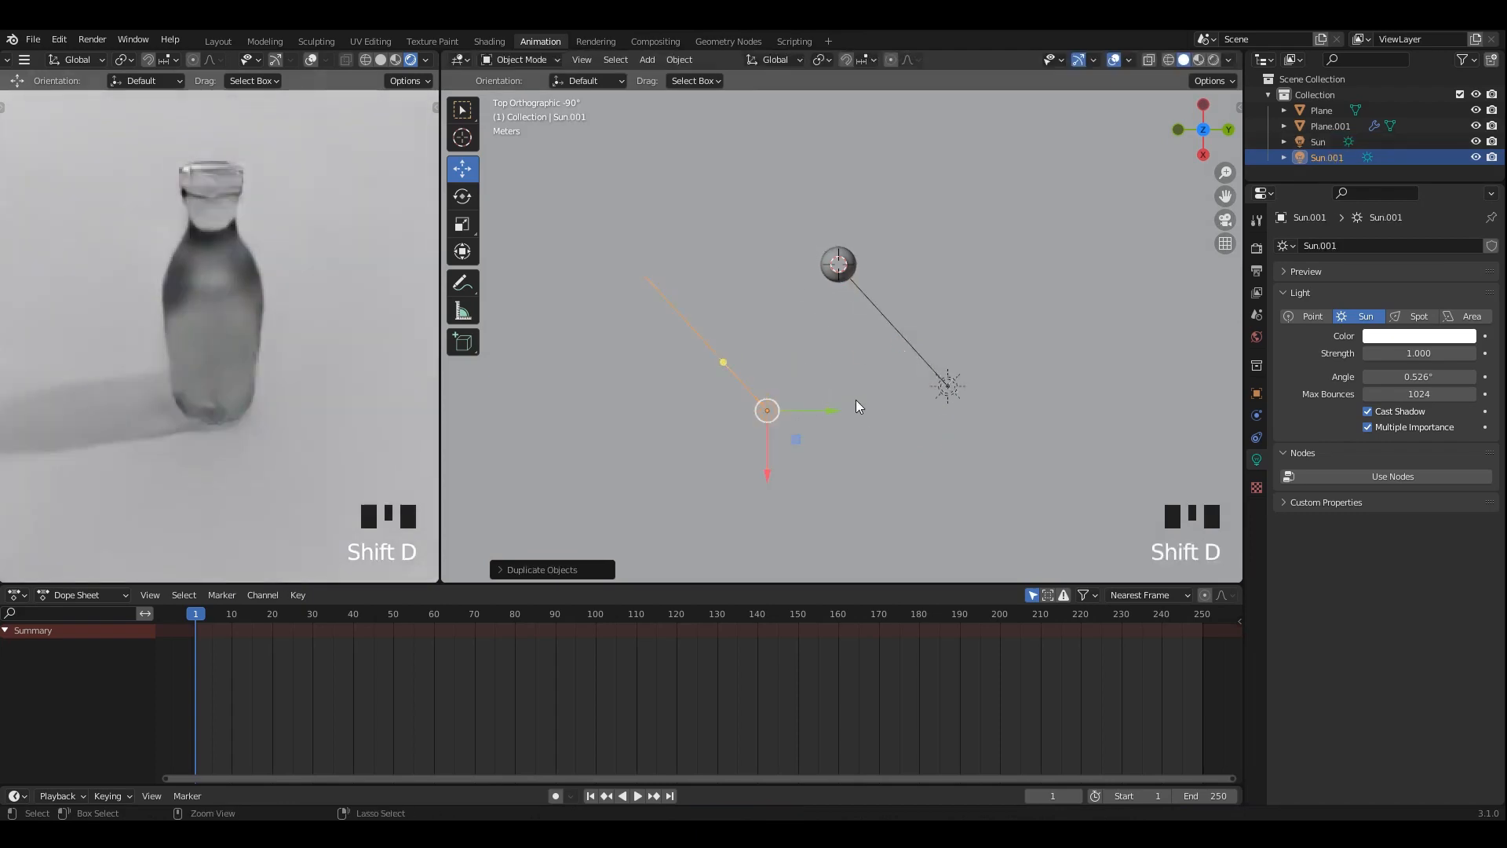
pyautogui.press('r')
pyautogui.click(824, 488)
pyautogui.hotkey('ctrl', 's')
pyautogui.press('g')
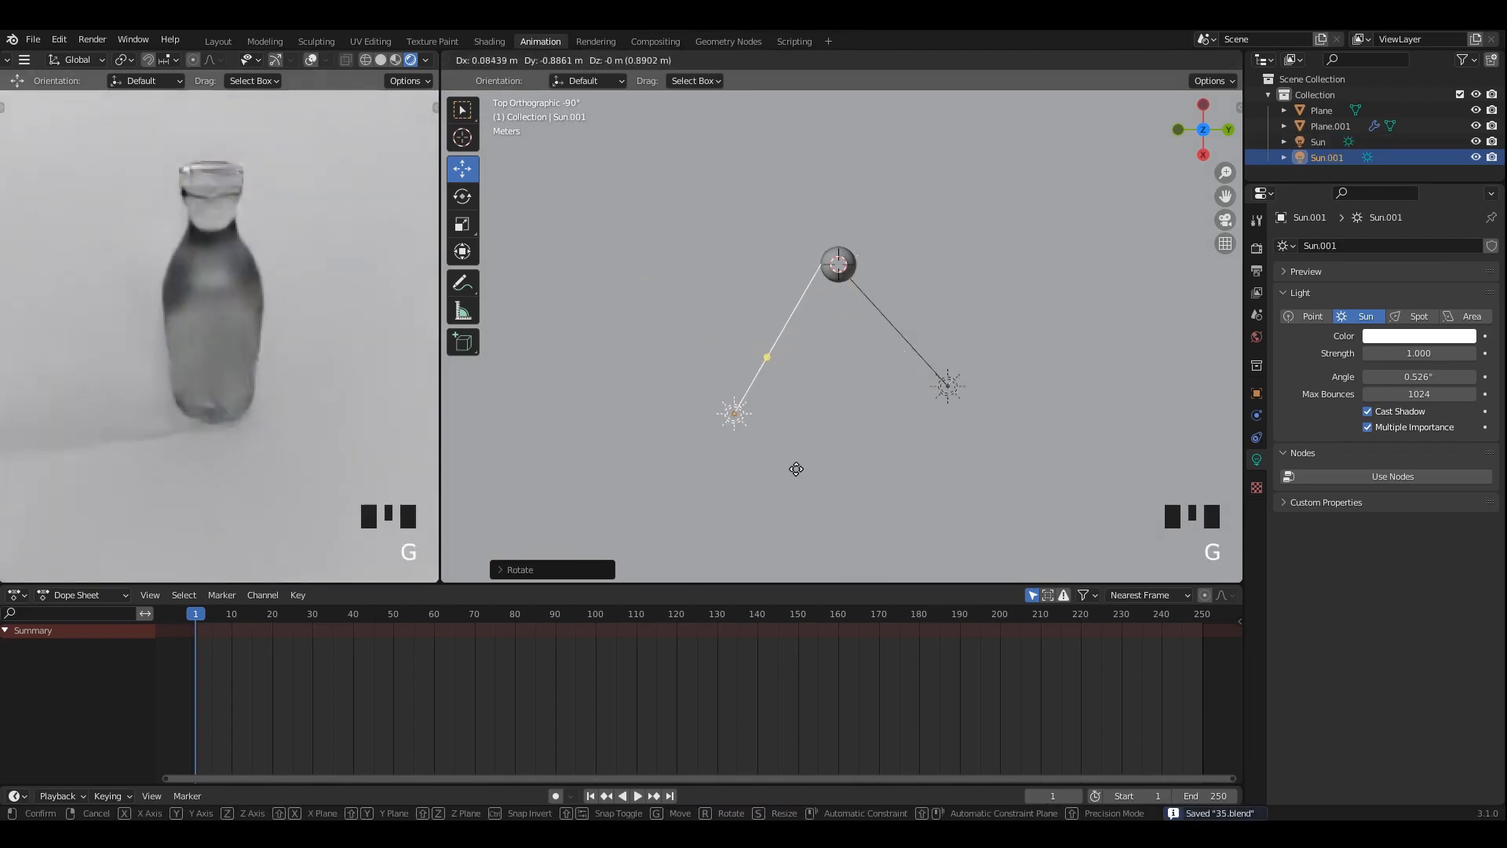
pyautogui.click(799, 467)
pyautogui.press('r')
pyautogui.click(862, 441)
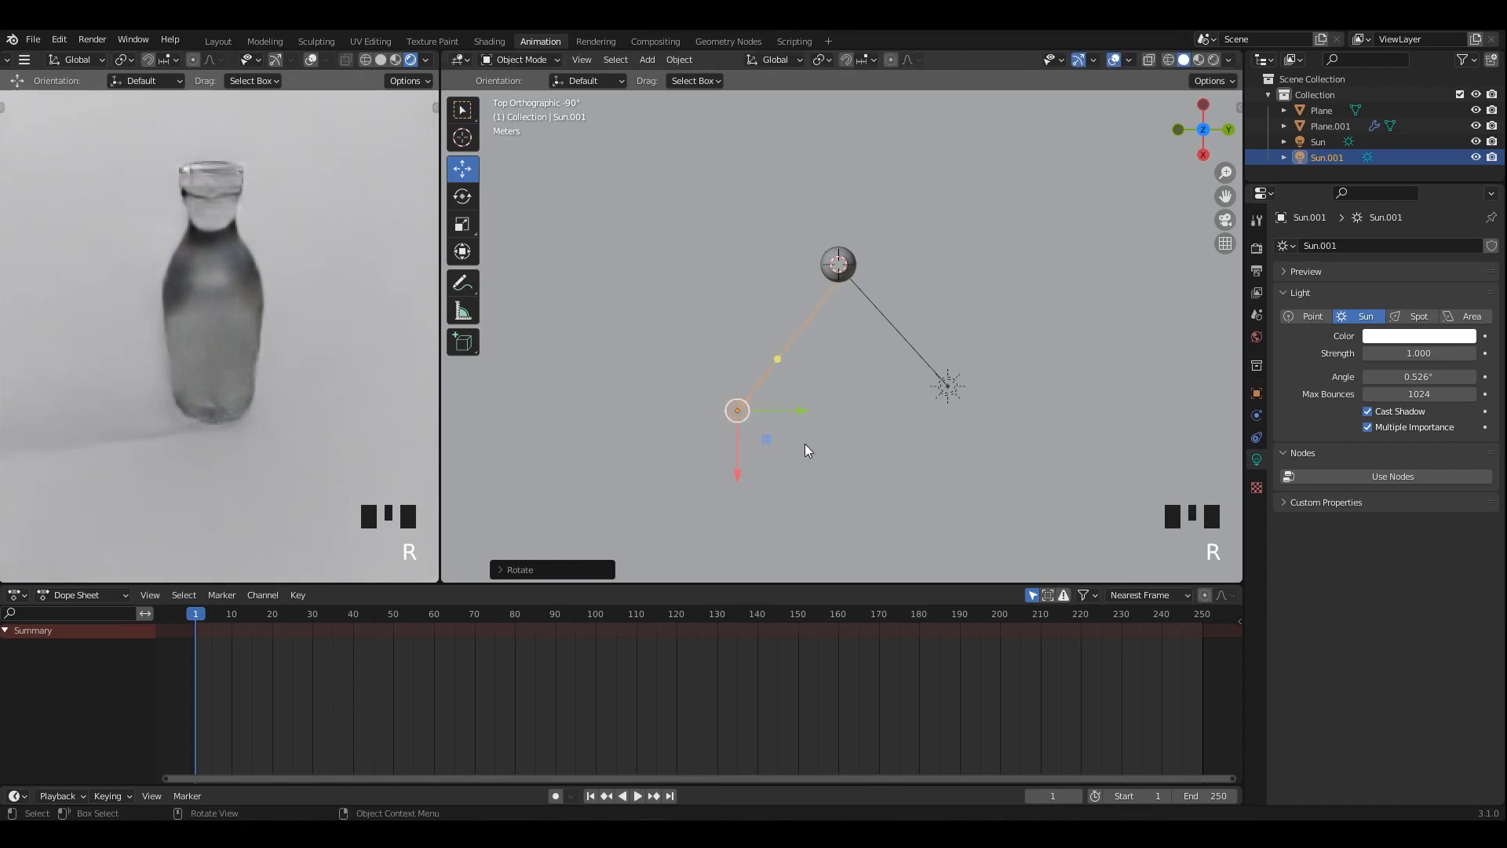
# Nudge both sun lights slightly farther apart in top view and save the file.
pyautogui.click(950, 388)
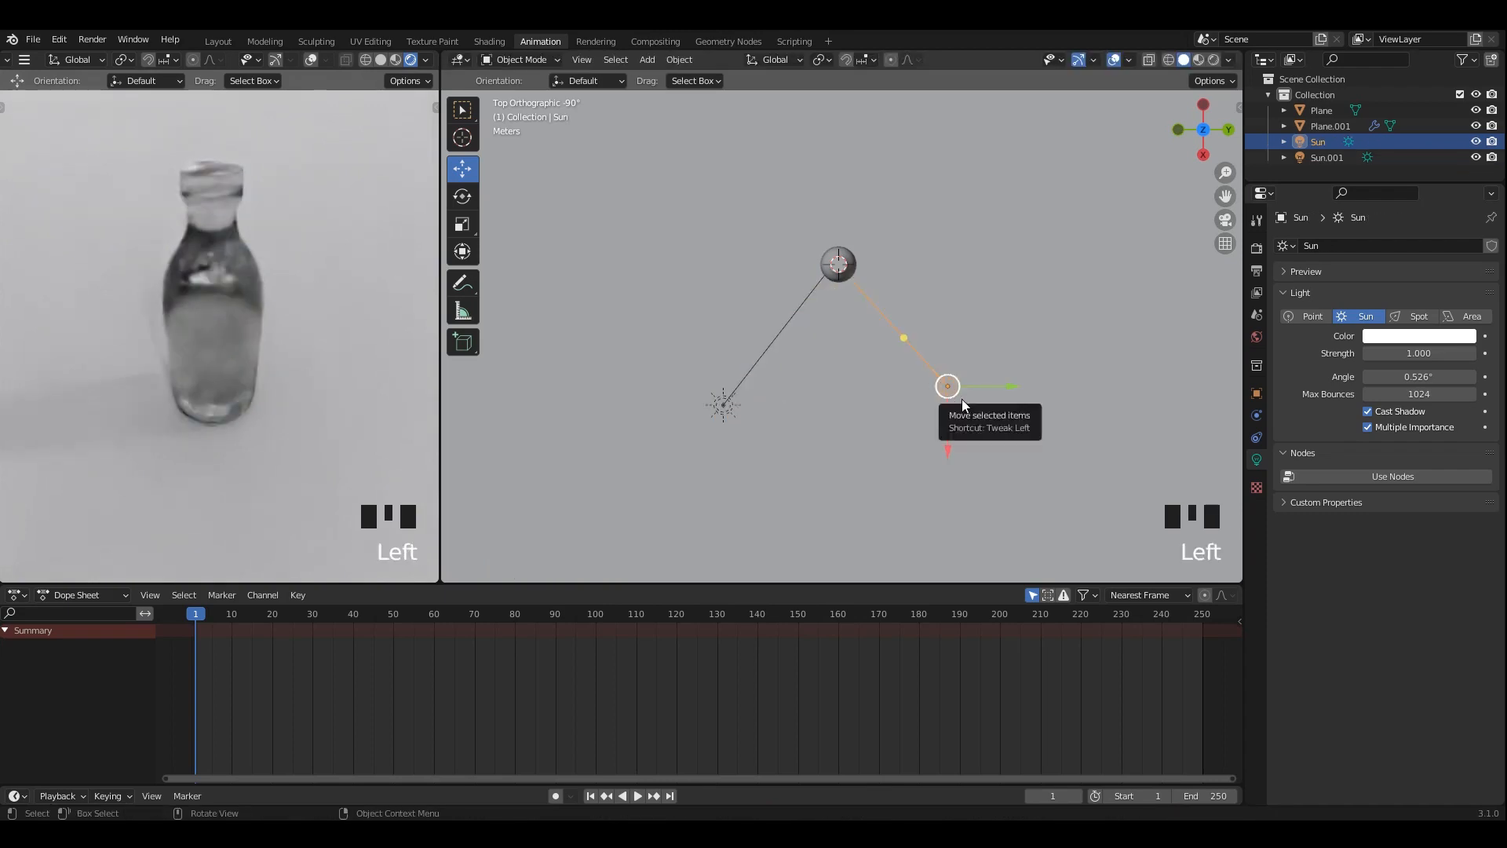
pyautogui.click(730, 408)
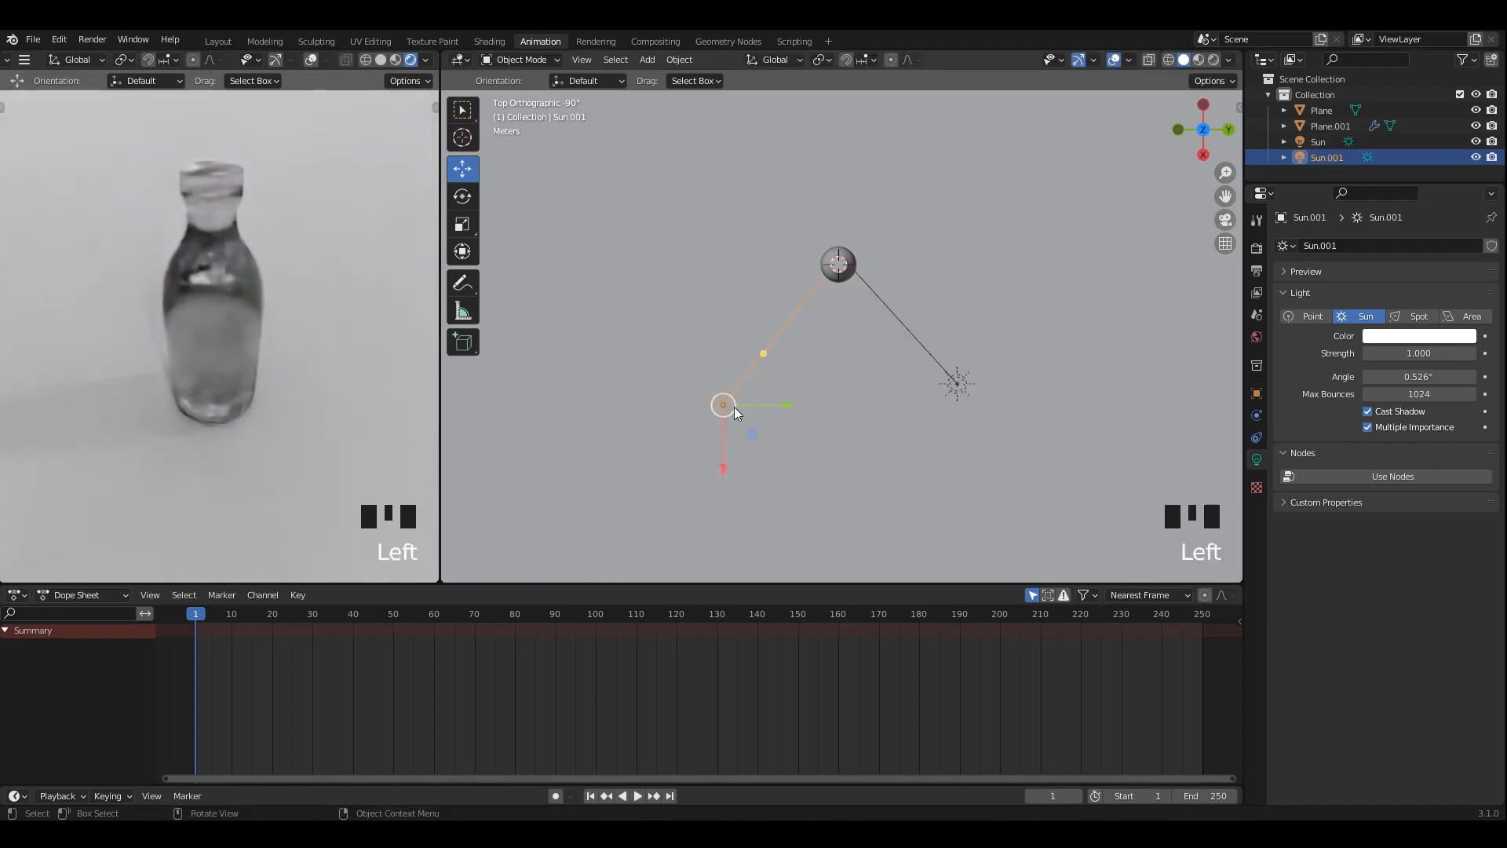
pyautogui.press('g')
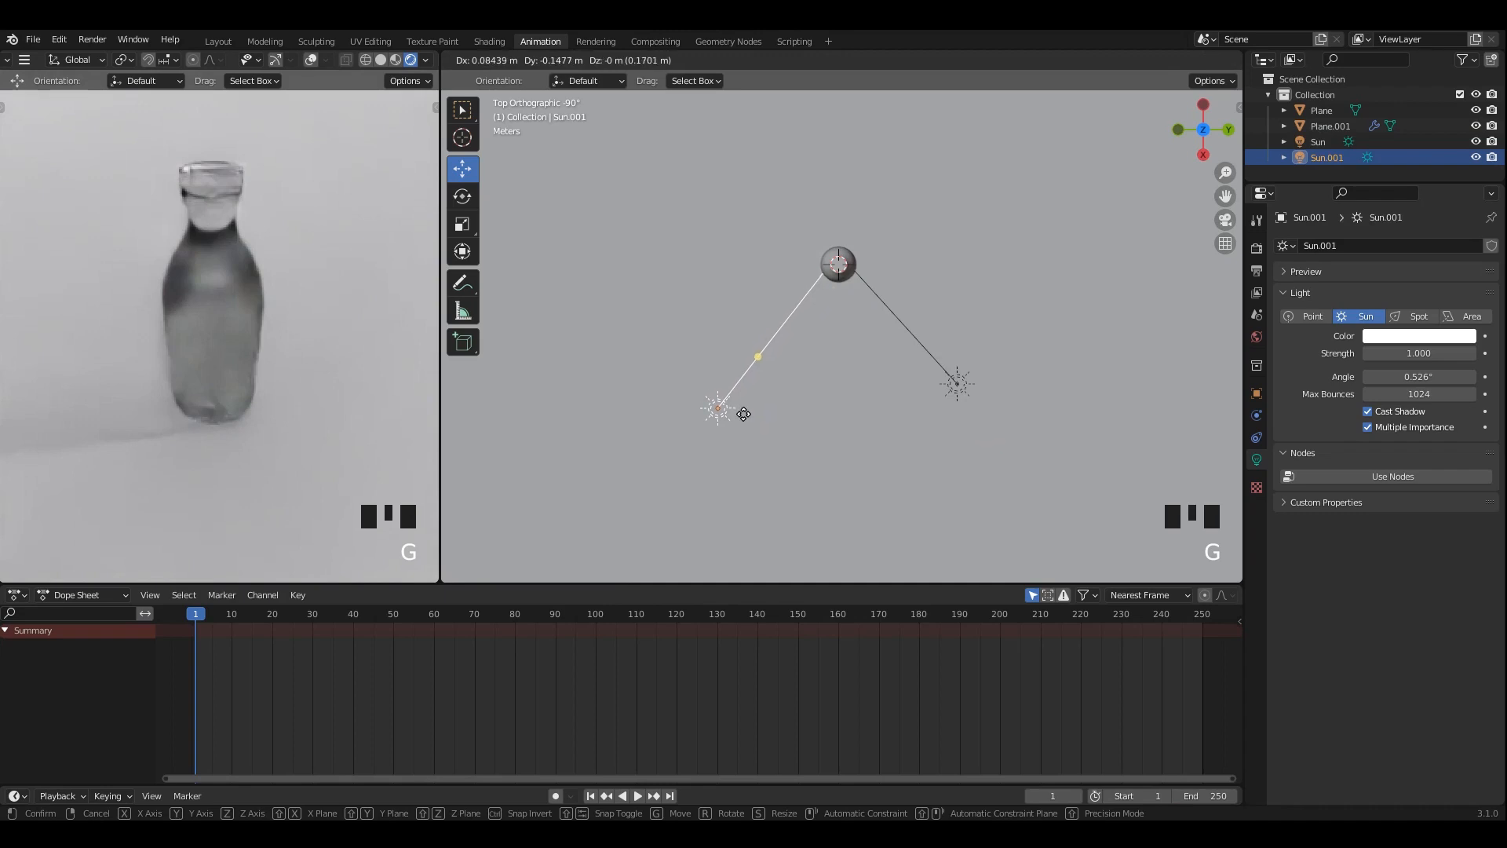
pyautogui.click(743, 412)
pyautogui.moveTo(743, 412); pyautogui.dragTo(832, 314, button='middle')
pyautogui.hotkey('ctrl', 's')
# In right view, duplicate the sun, place the copy directly above the bottle, and rotate it about 40° to point straight down.
pyautogui.keyDown('ctrl'); pyautogui.scroll(2, 867, 339); pyautogui.keyUp('ctrl')
pyautogui.scroll(2, 804, 340)
pyautogui.scroll(1, 869, 299)
pyautogui.scroll(2, 856, 327)
pyautogui.scroll(-5, 863, 326)
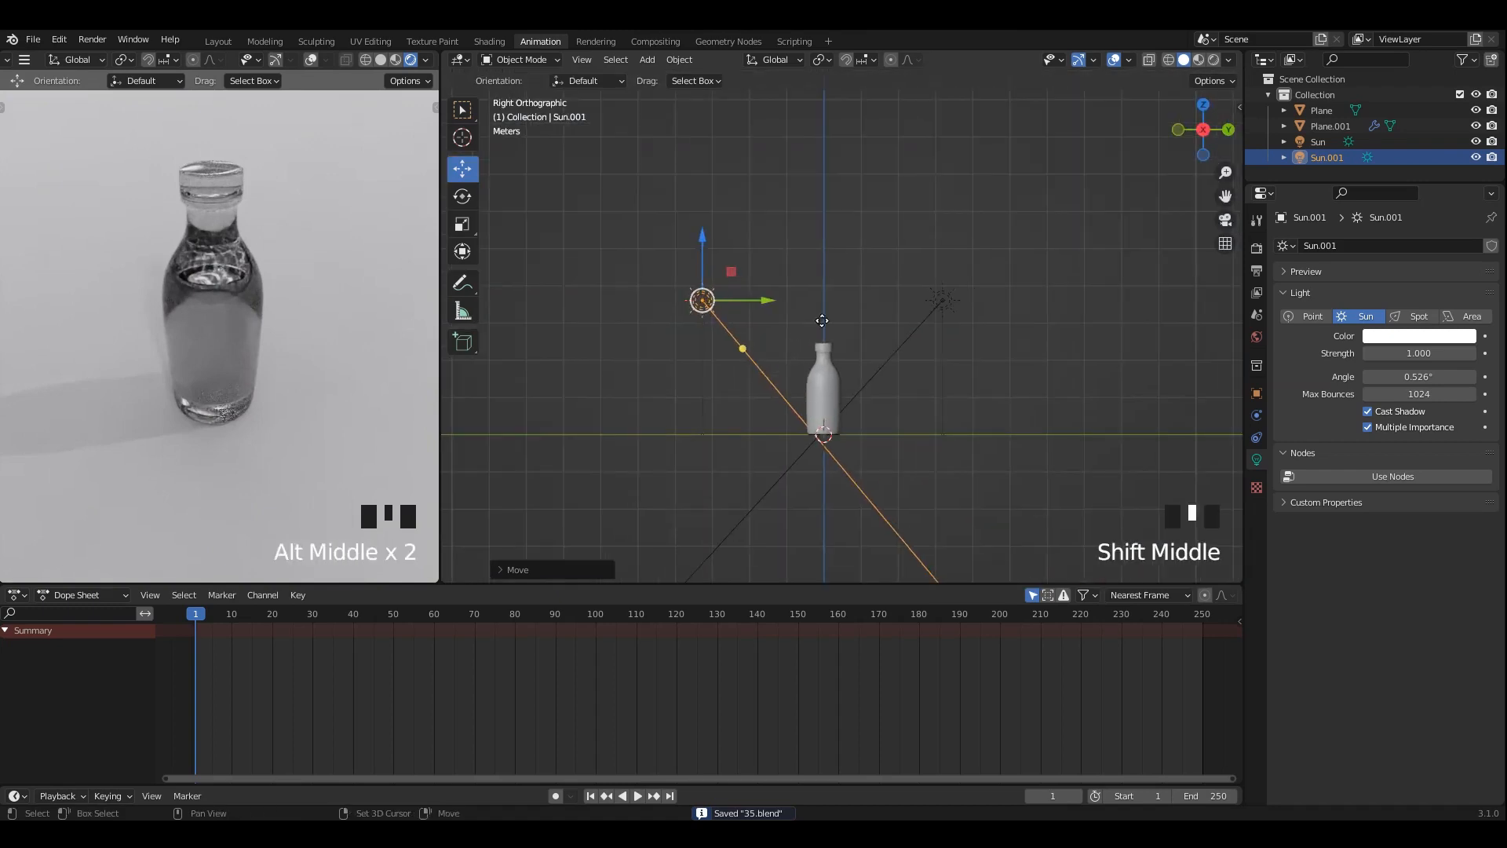
pyautogui.hotkey('shift', 'd')
pyautogui.press('r')
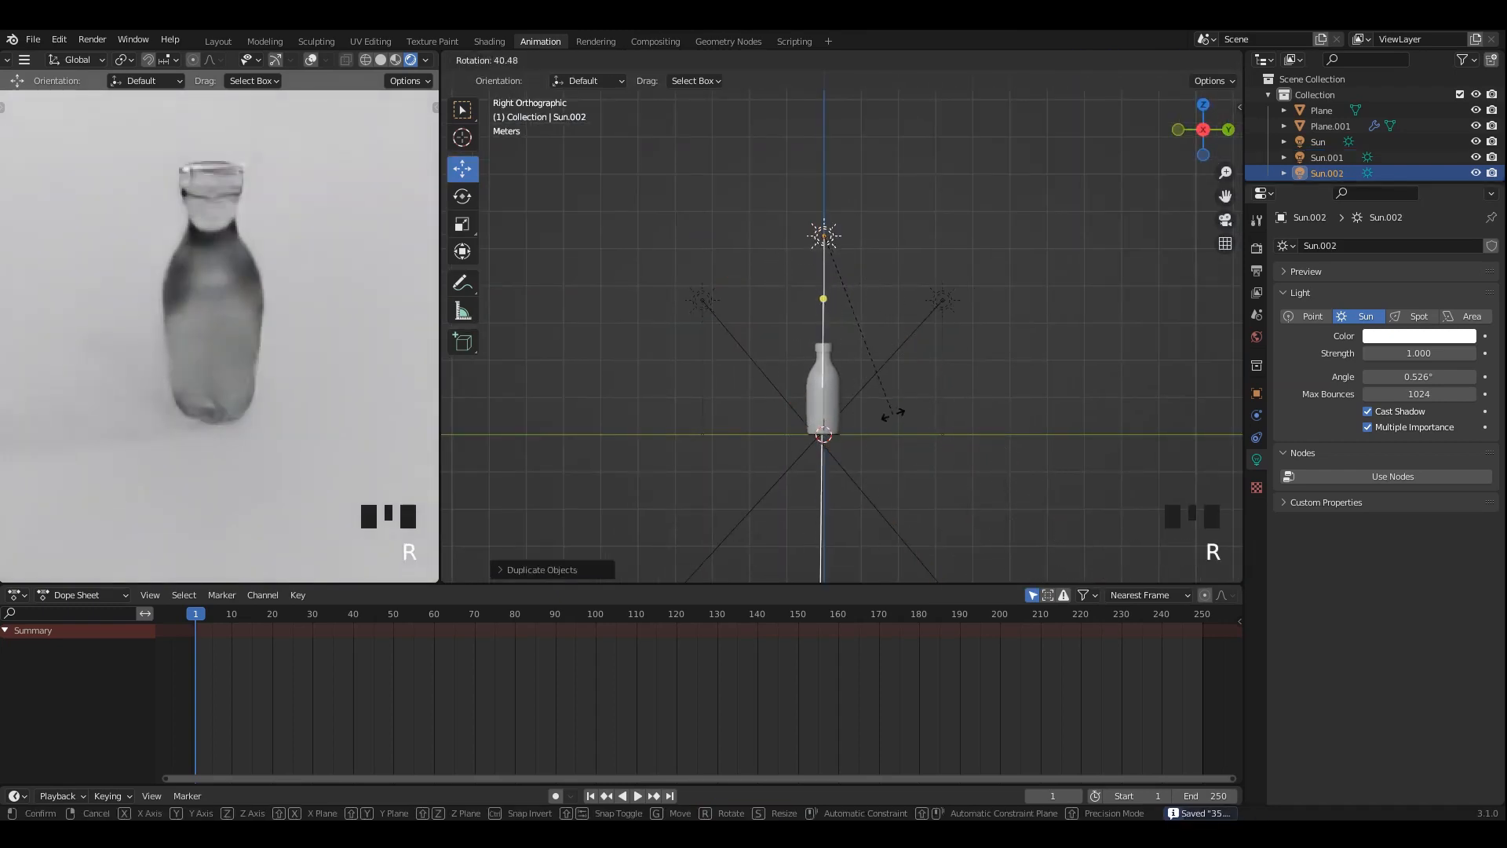
pyautogui.click(890, 413)
# In front view, rotate the new sun about 43° so it points nearly straight down, and move it over the bottle.
pyautogui.moveTo(895, 369)
pyautogui.keyDown('alt'); pyautogui.mouseDown(button='middle')
pyautogui.moveTo(965, 336)
pyautogui.moveTo(892, 341)
pyautogui.mouseUp(button='middle'); pyautogui.keyUp('alt')
pyautogui.scroll(1, 889, 341)
pyautogui.press('r')
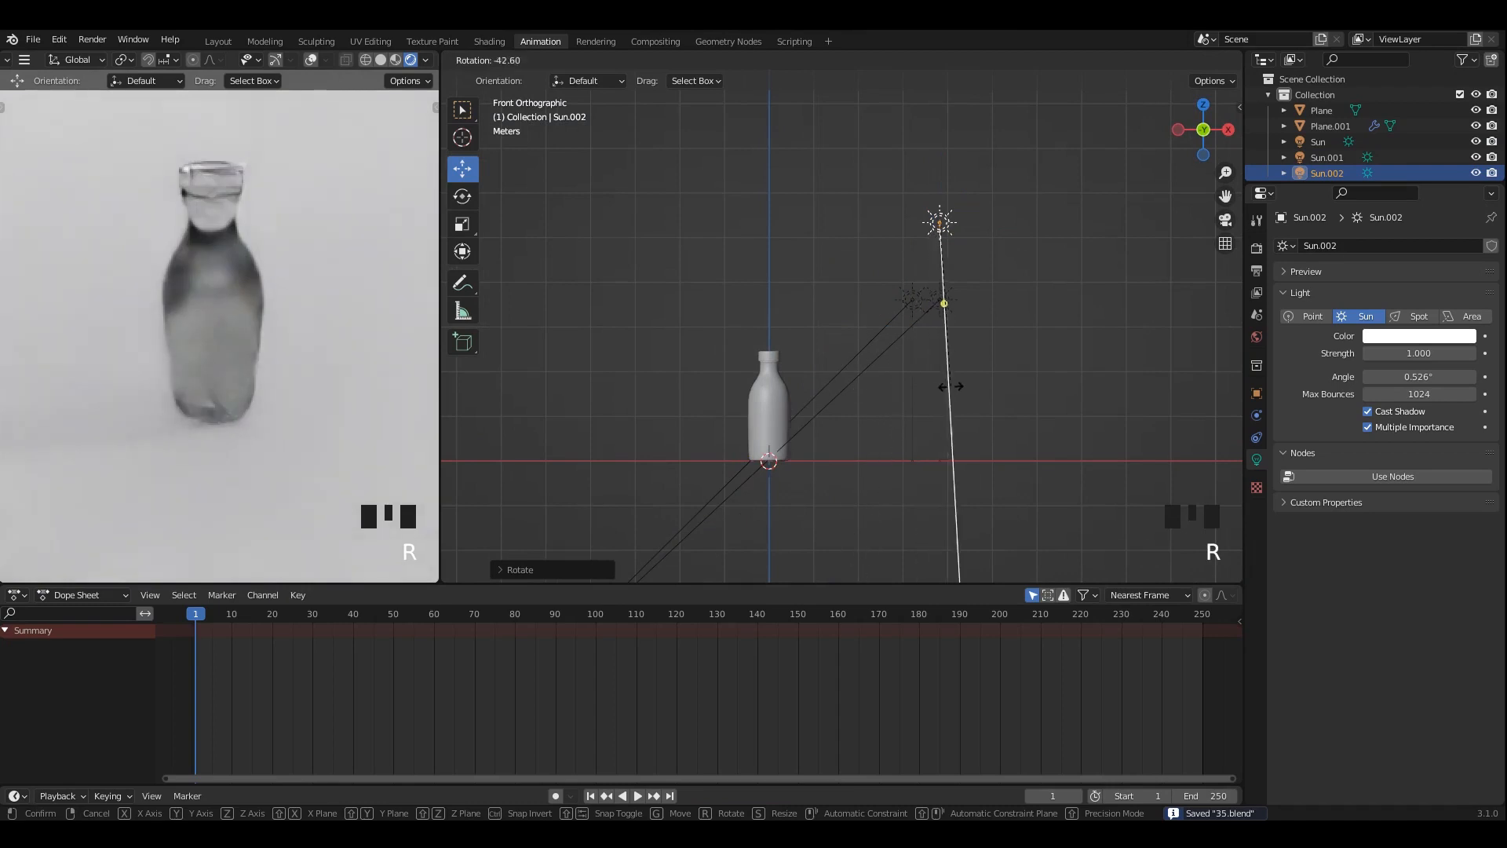
pyautogui.click(938, 389)
pyautogui.press('g')
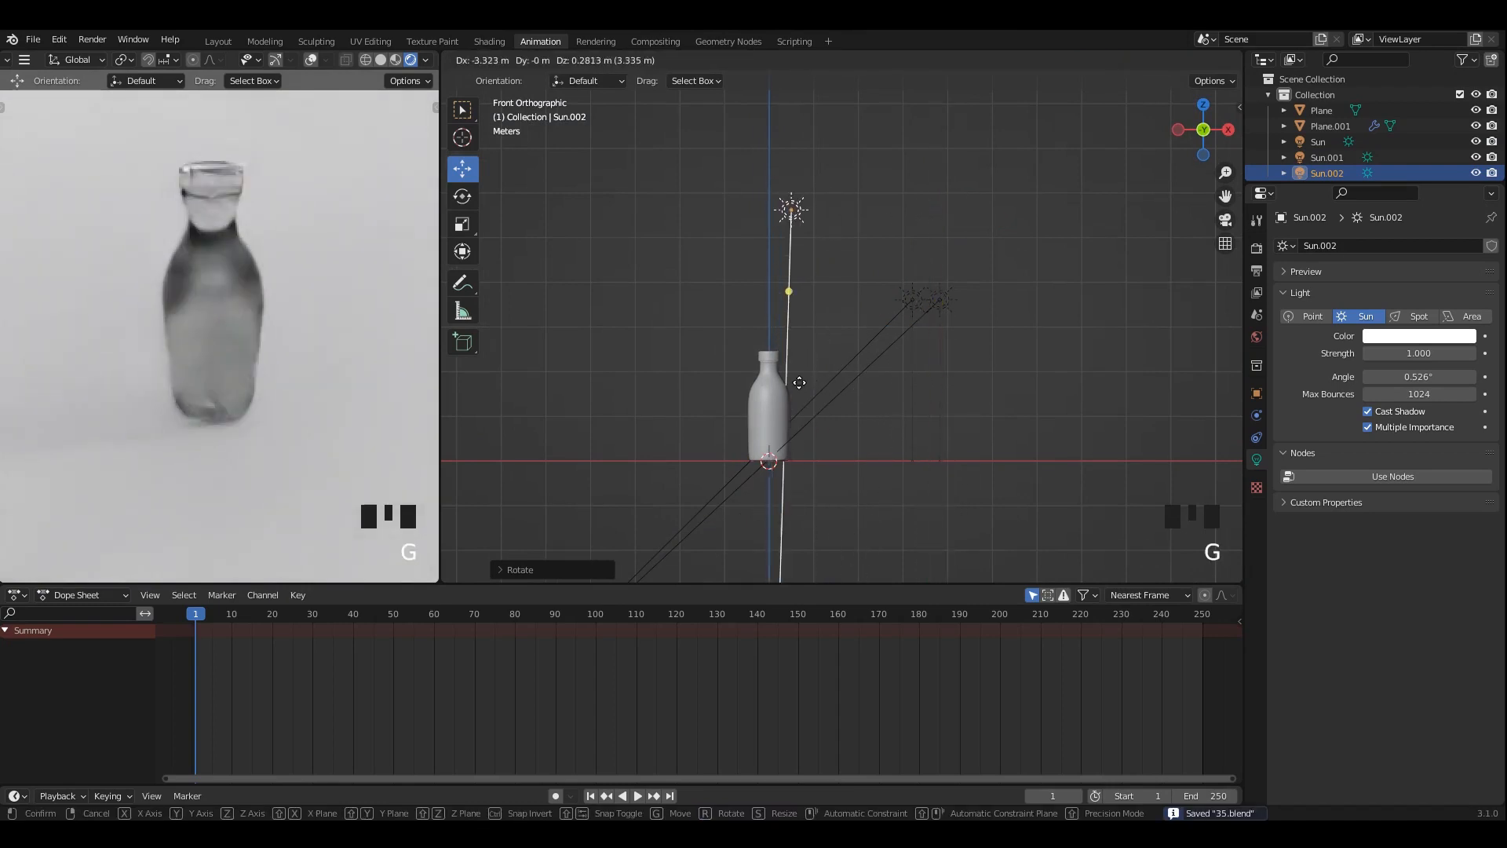
pyautogui.click(787, 386)
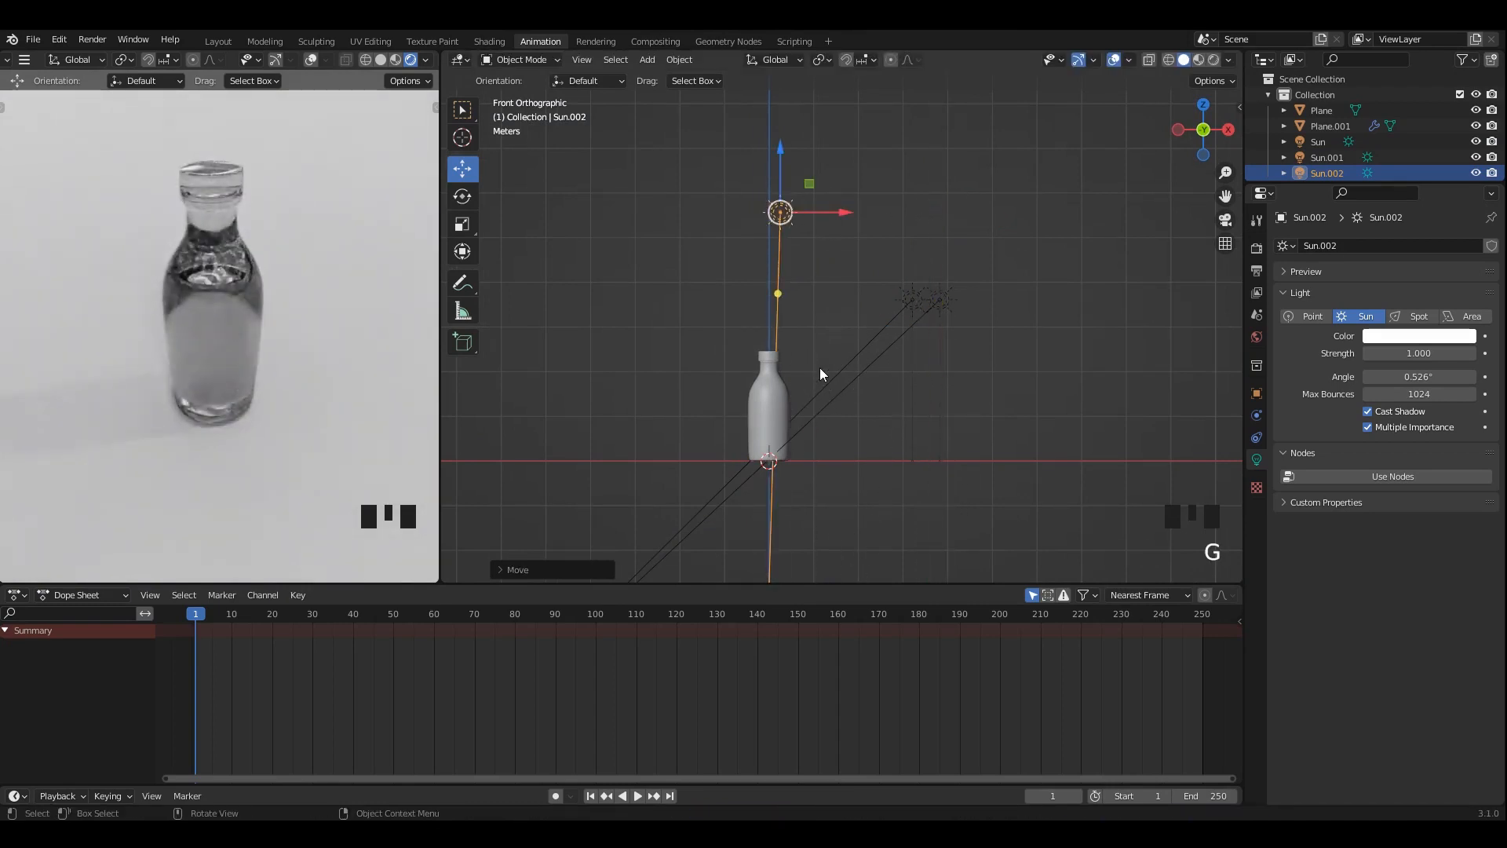
# Shift the overhead sun slightly sideways in front view and tilt it about 11° so its beam meets the bottle's base.
pyautogui.press('g')
pyautogui.click(866, 376)
pyautogui.press('r')
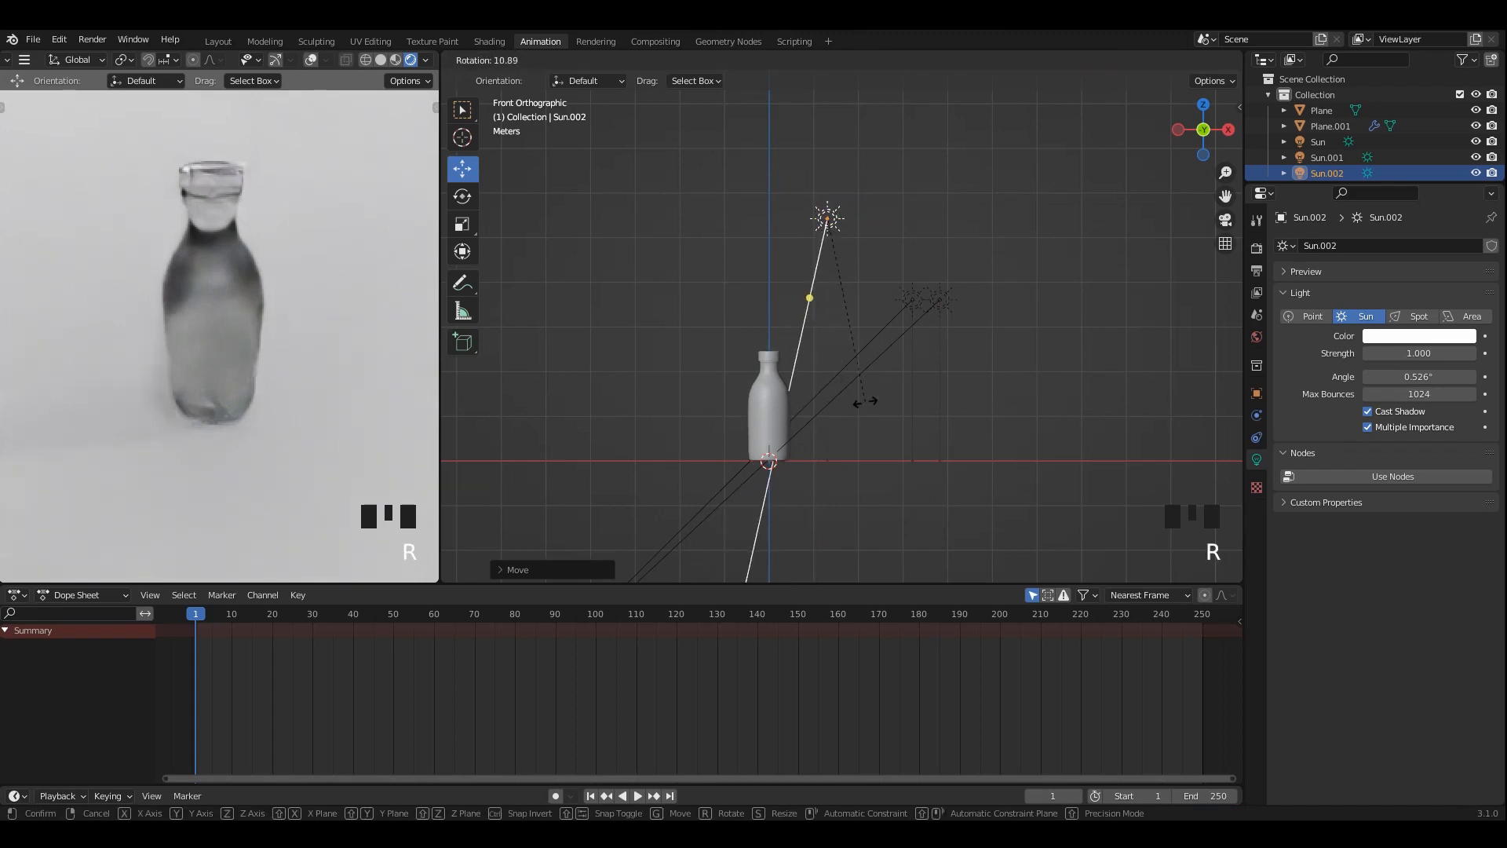
pyautogui.click(864, 401)
# Examine the lit glass bottle from several angles in both viewports, saving the file along the way.
pyautogui.moveTo(862, 399); pyautogui.dragTo(807, 371, button='middle')
pyautogui.scroll(4, 809, 369)
pyautogui.keyDown('shift'); pyautogui.moveTo(809, 370); pyautogui.dragTo(768, 128, button='middle'); pyautogui.keyUp('shift')
pyautogui.hotkey('ctrl', 's')
pyautogui.scroll(2, 768, 127)
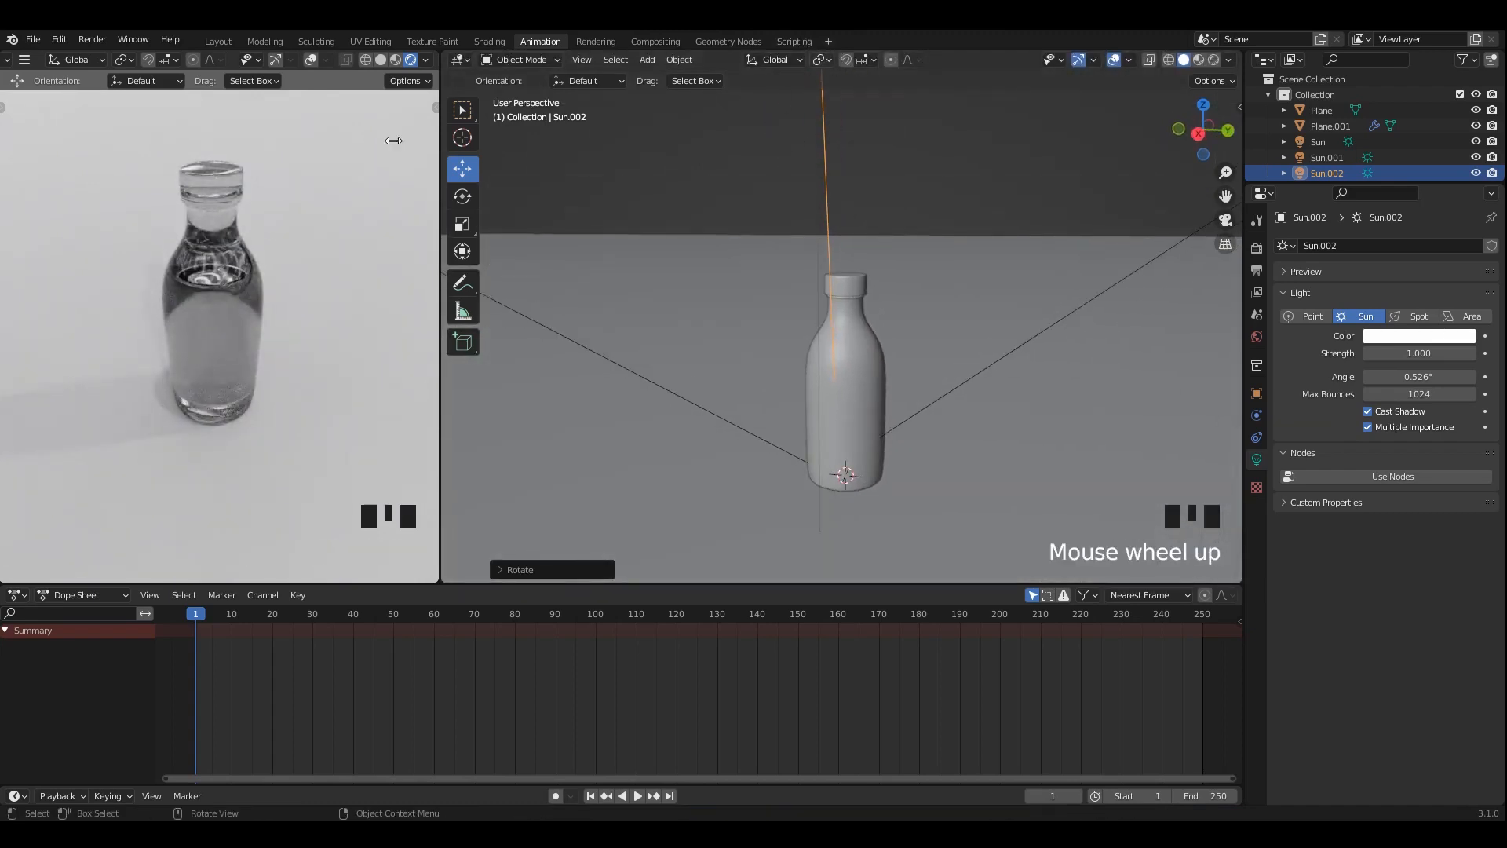
pyautogui.moveTo(870, 331); pyautogui.dragTo(813, 313, button='middle')
pyautogui.scroll(3, 903, 341)
pyautogui.moveTo(259, 306)
pyautogui.mouseDown(button='middle')
pyautogui.moveTo(228, 265)
pyautogui.moveTo(255, 322)
pyautogui.mouseUp(button='middle')
pyautogui.hotkey('ctrl', 's')
pyautogui.scroll(-2, 864, 353)
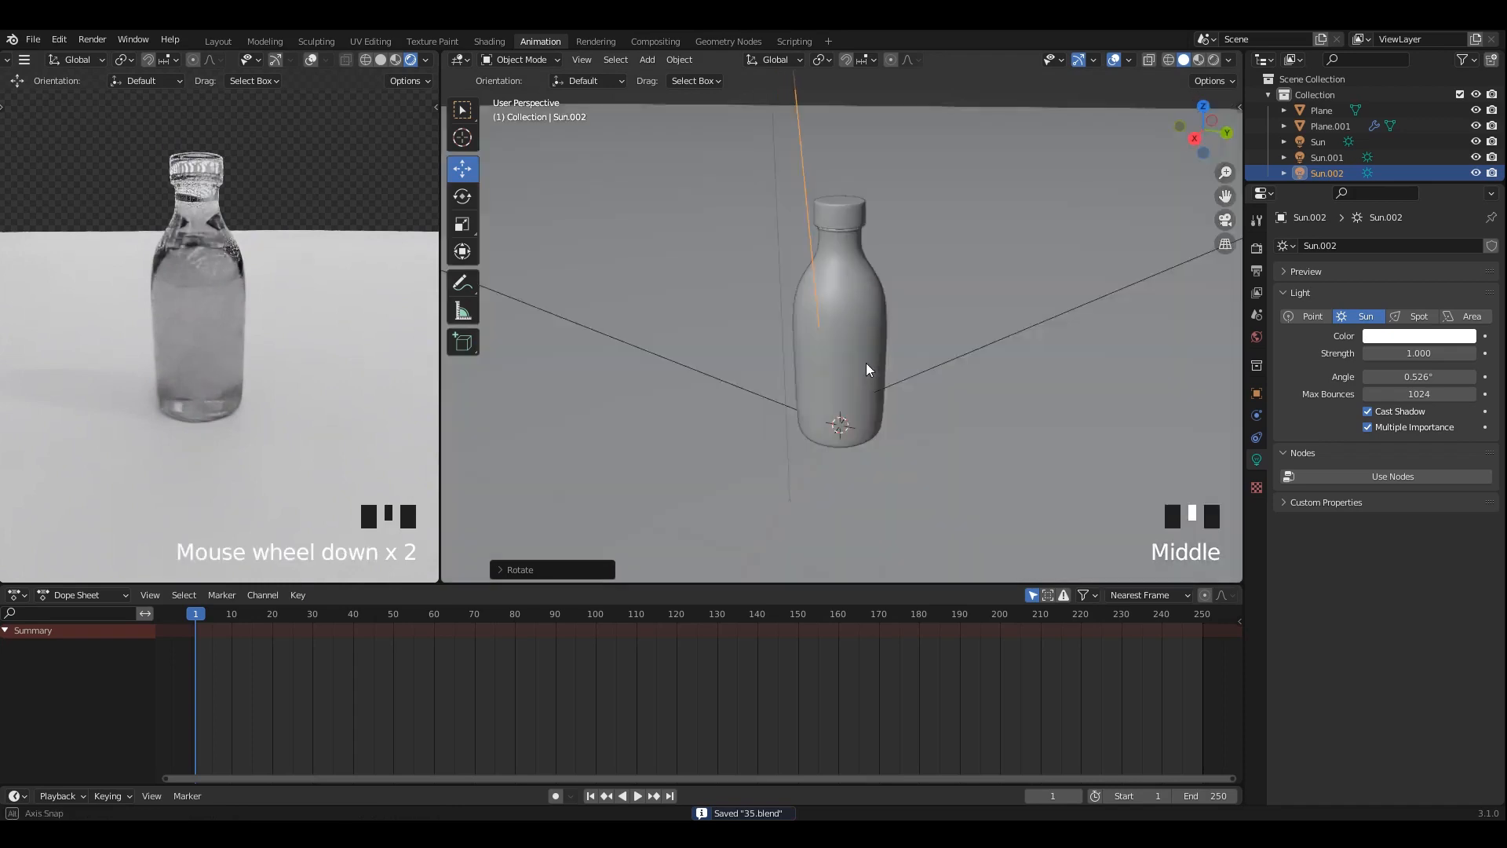
# Select the floor plane and scale it by about 0.38.
pyautogui.scroll(1, 871, 345)
pyautogui.click(874, 338)
pyautogui.scroll(-4, 911, 275)
pyautogui.press('s')
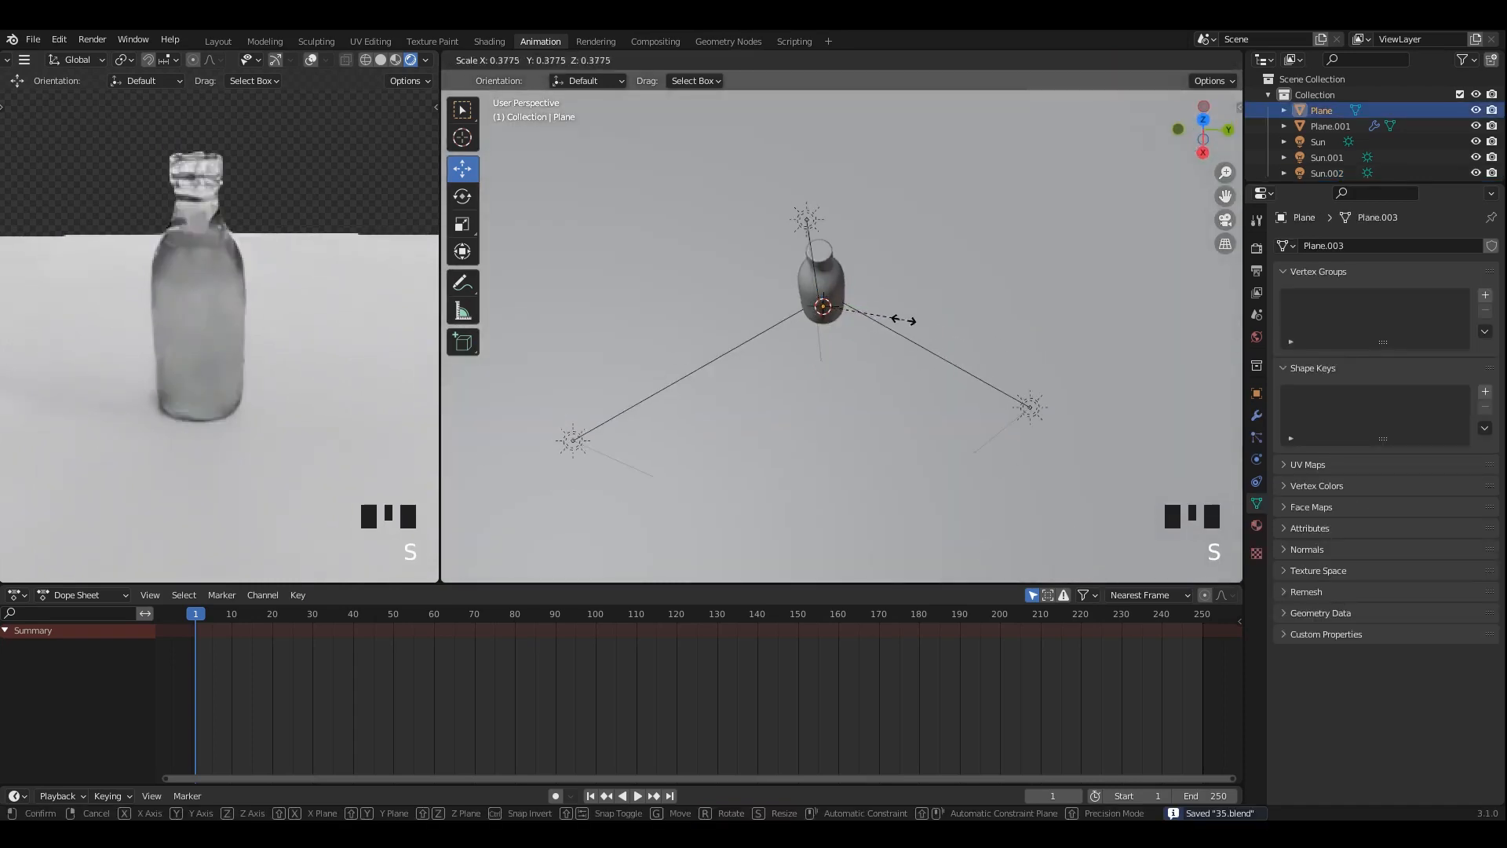
pyautogui.click(901, 319)
# In the Shading workspace, darken the floor material's Base Color to a deeper gray and save the file.
pyautogui.click(490, 42)
pyautogui.moveTo(855, 559); pyautogui.dragTo(794, 603, button='middle')
pyautogui.scroll(2, 843, 620)
pyautogui.scroll(1, 793, 624)
pyautogui.click(793, 624)
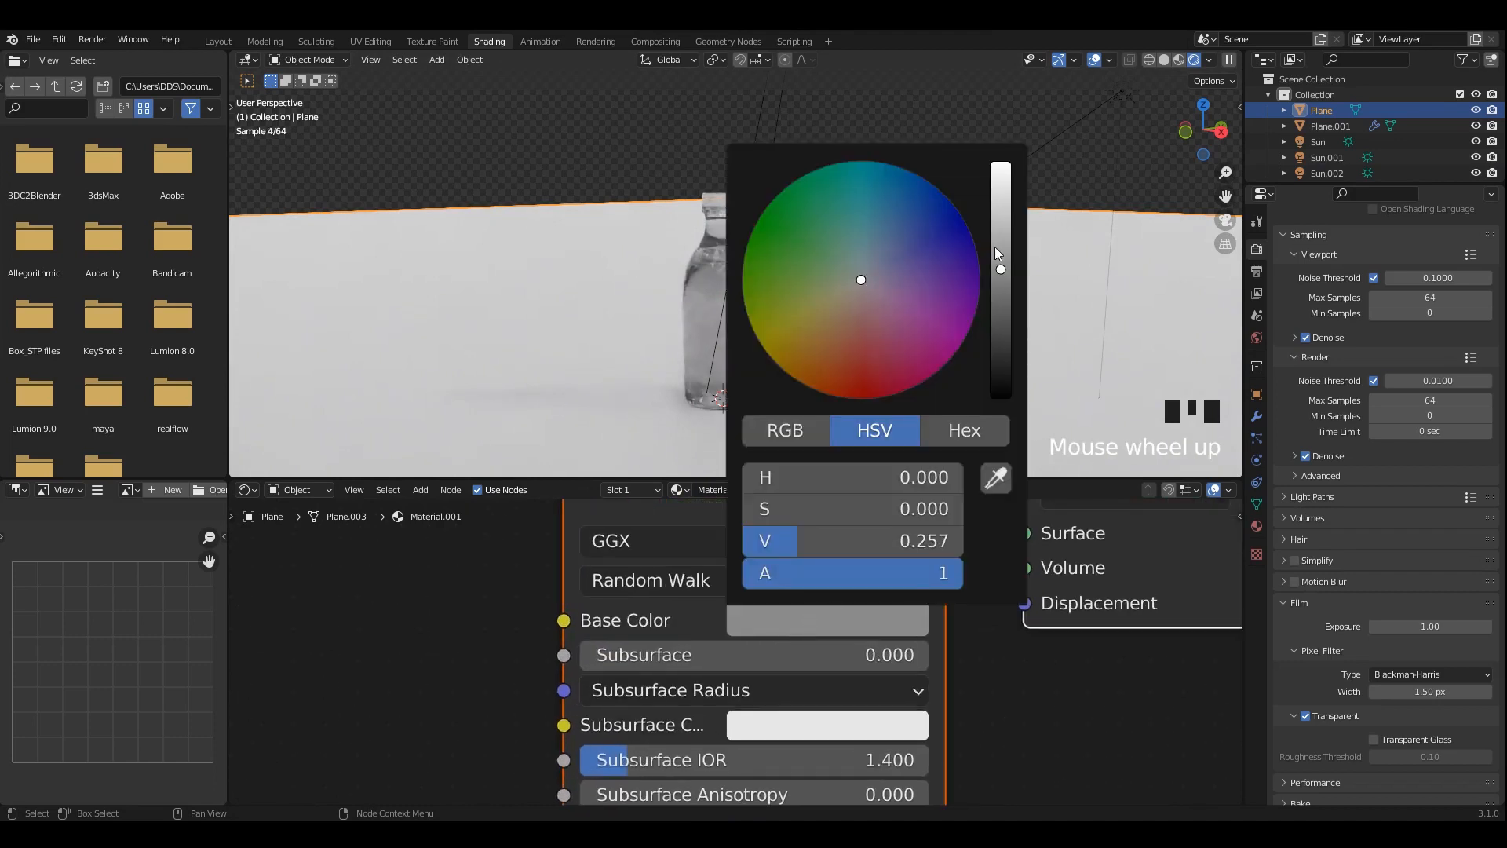
pyautogui.moveTo(997, 250); pyautogui.dragTo(1001, 304)
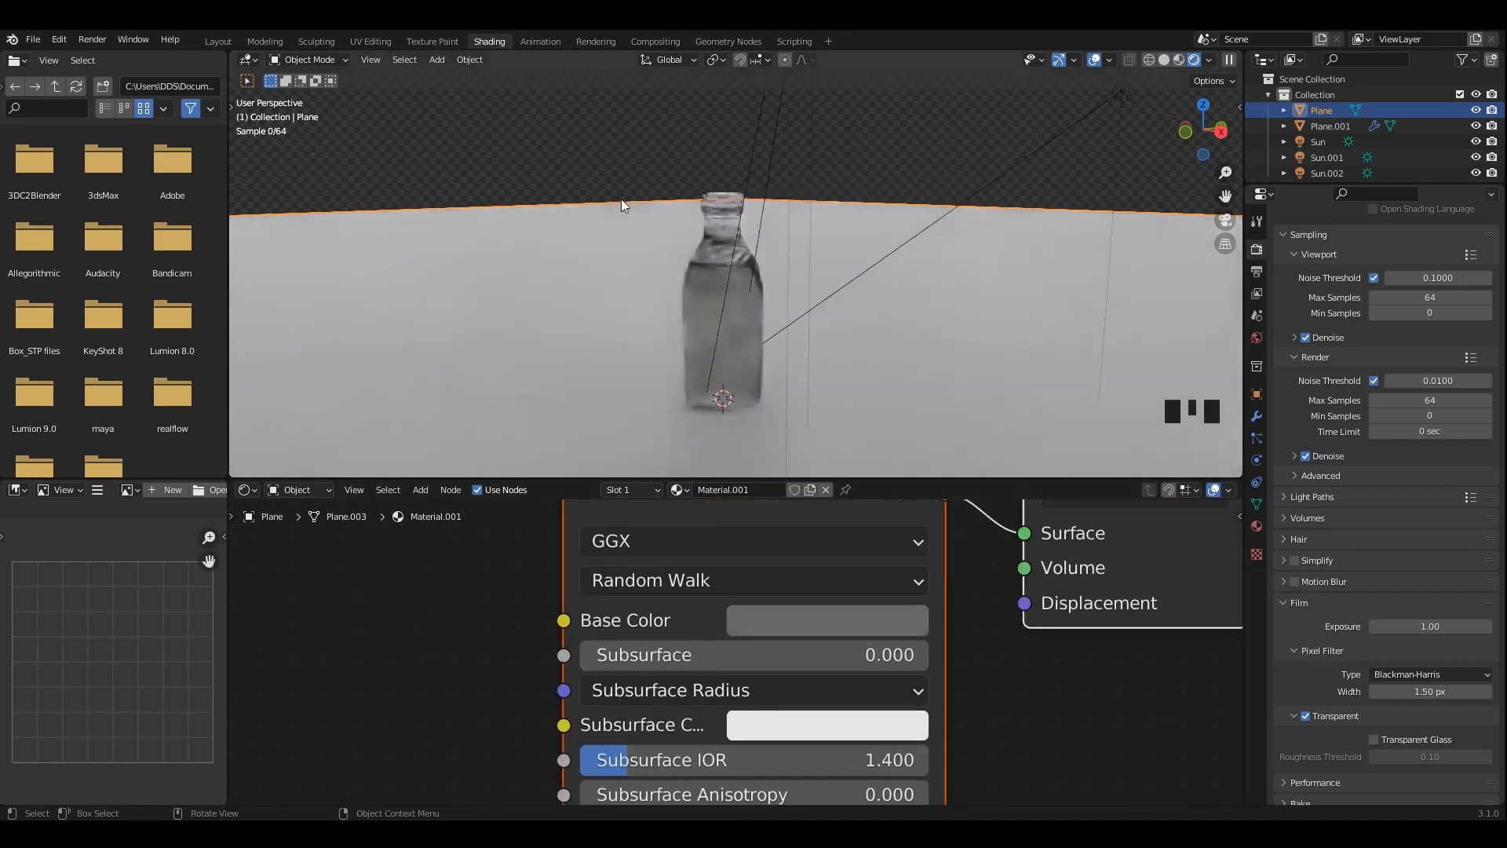
pyautogui.scroll(-2, 628, 212)
pyautogui.moveTo(650, 248); pyautogui.dragTo(656, 292, button='middle')
pyautogui.scroll(-1, 743, 257)
pyautogui.hotkey('ctrl', 's')
# Scale the floor plane down further and enter Edit Mode on it.
pyautogui.scroll(-3, 902, 300)
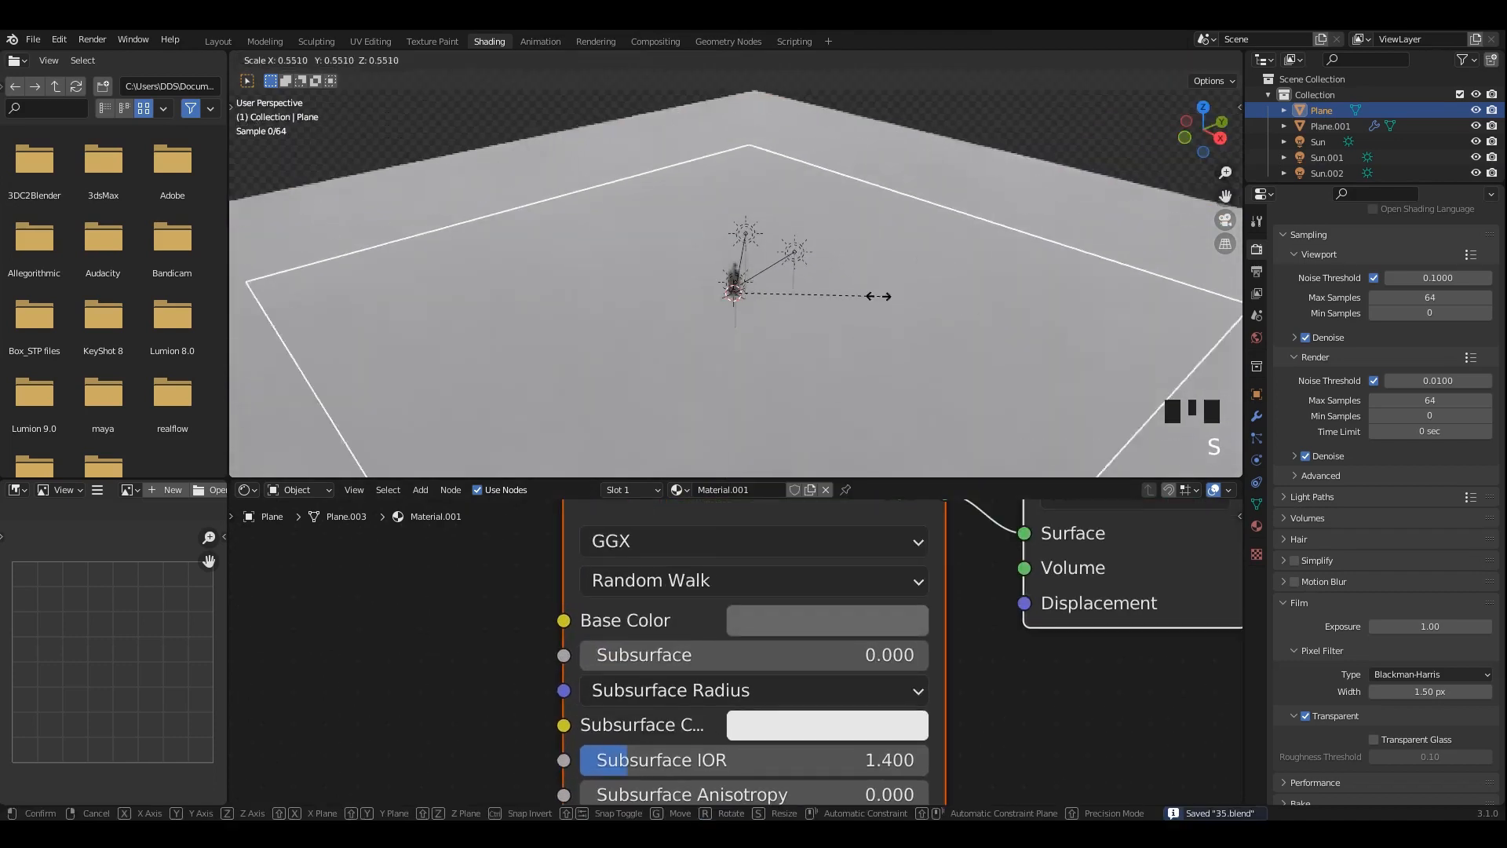
pyautogui.scroll(3, 603, 245)
pyautogui.press('Tab')
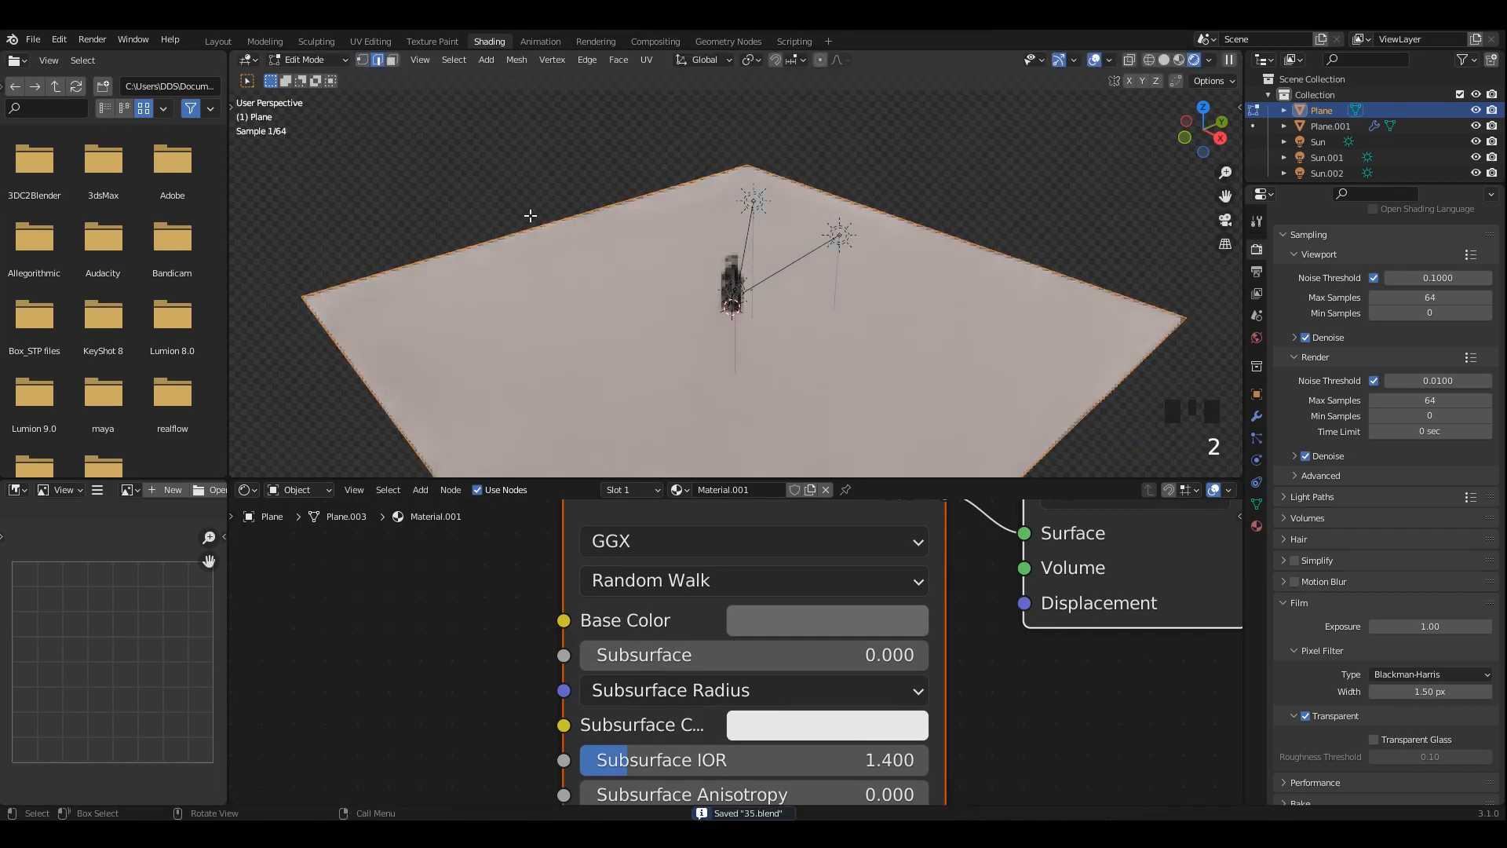
# Select three adjoining edges of the floor plane and extrude them straight up into backdrop walls.
pyautogui.moveTo(929, 180); pyautogui.dragTo(378, 244, button='middle')
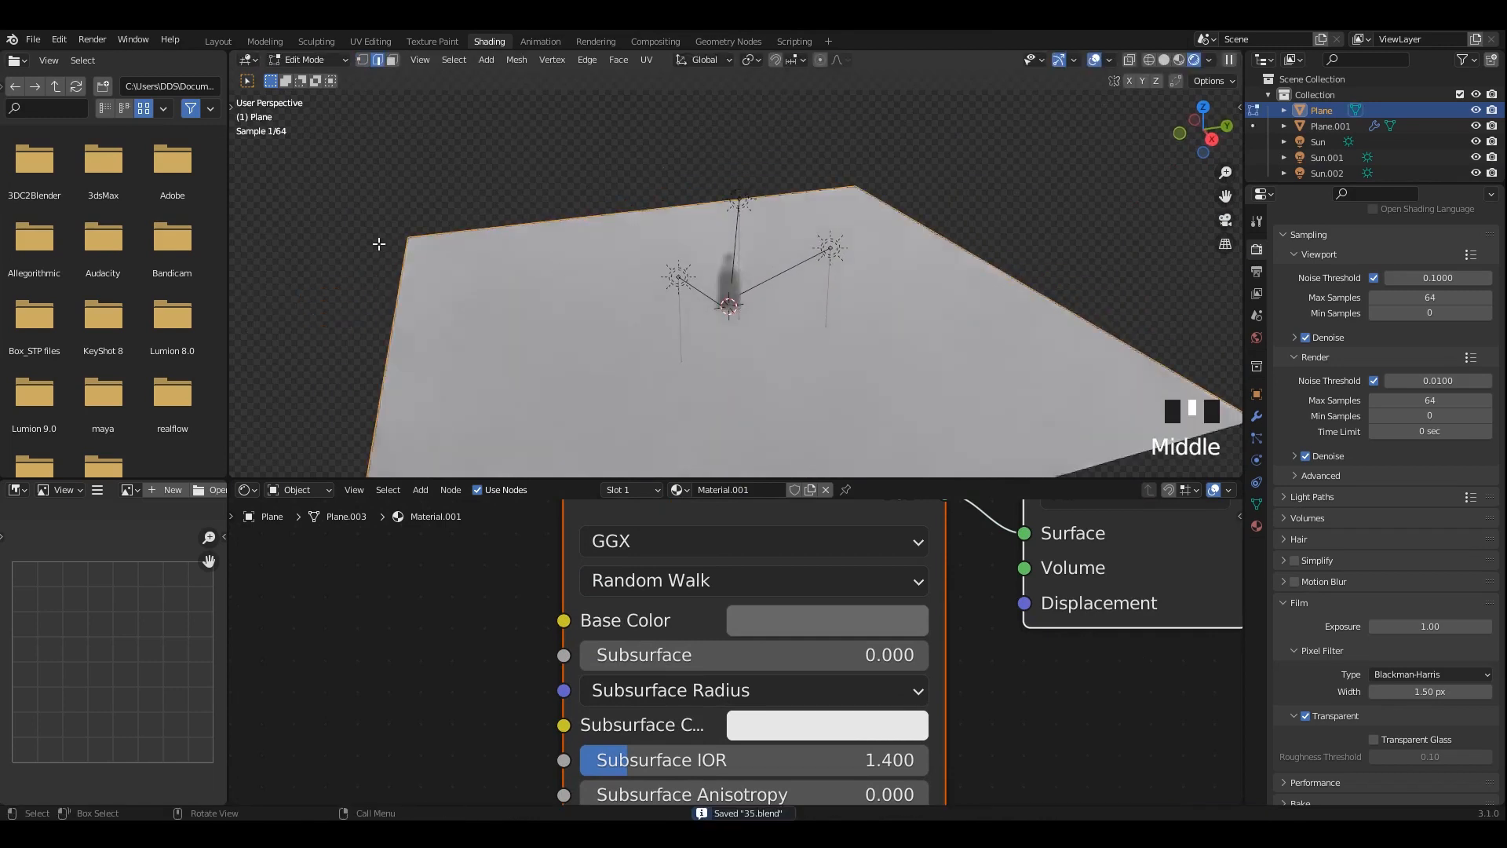
pyautogui.moveTo(267, 184); pyautogui.dragTo(754, 228, button='middle')
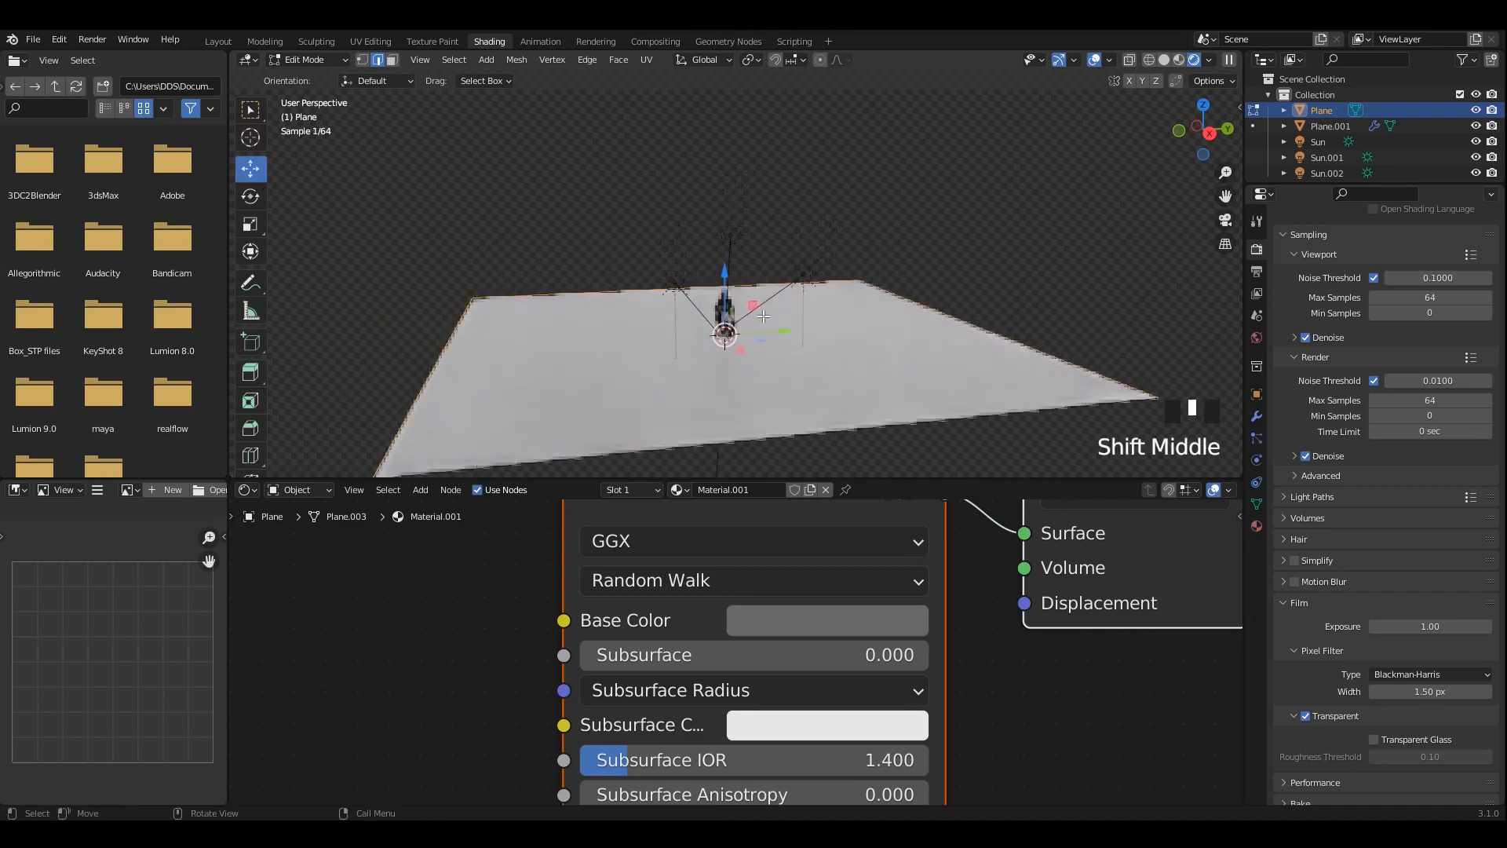
pyautogui.press('e')
pyautogui.rightClick(740, 287)
pyautogui.scroll(-2, 740, 286)
pyautogui.press('g')
pyautogui.click(730, 188)
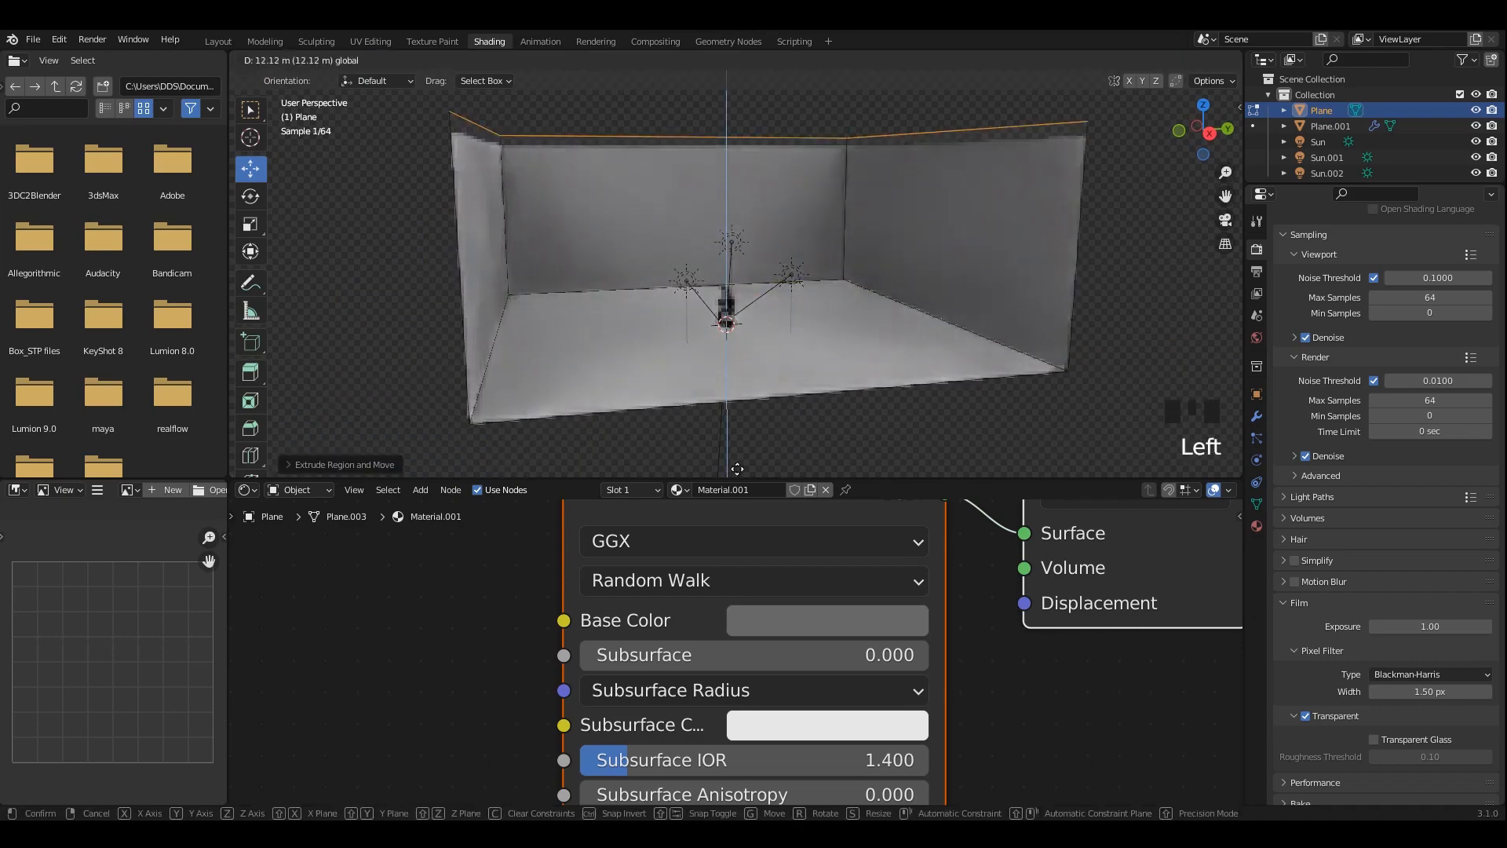
# Lower the upper edges of the backdrop walls along the Z axis to shorten the walls.
pyautogui.scroll(3, 743, 277)
pyautogui.scroll(-6, 742, 278)
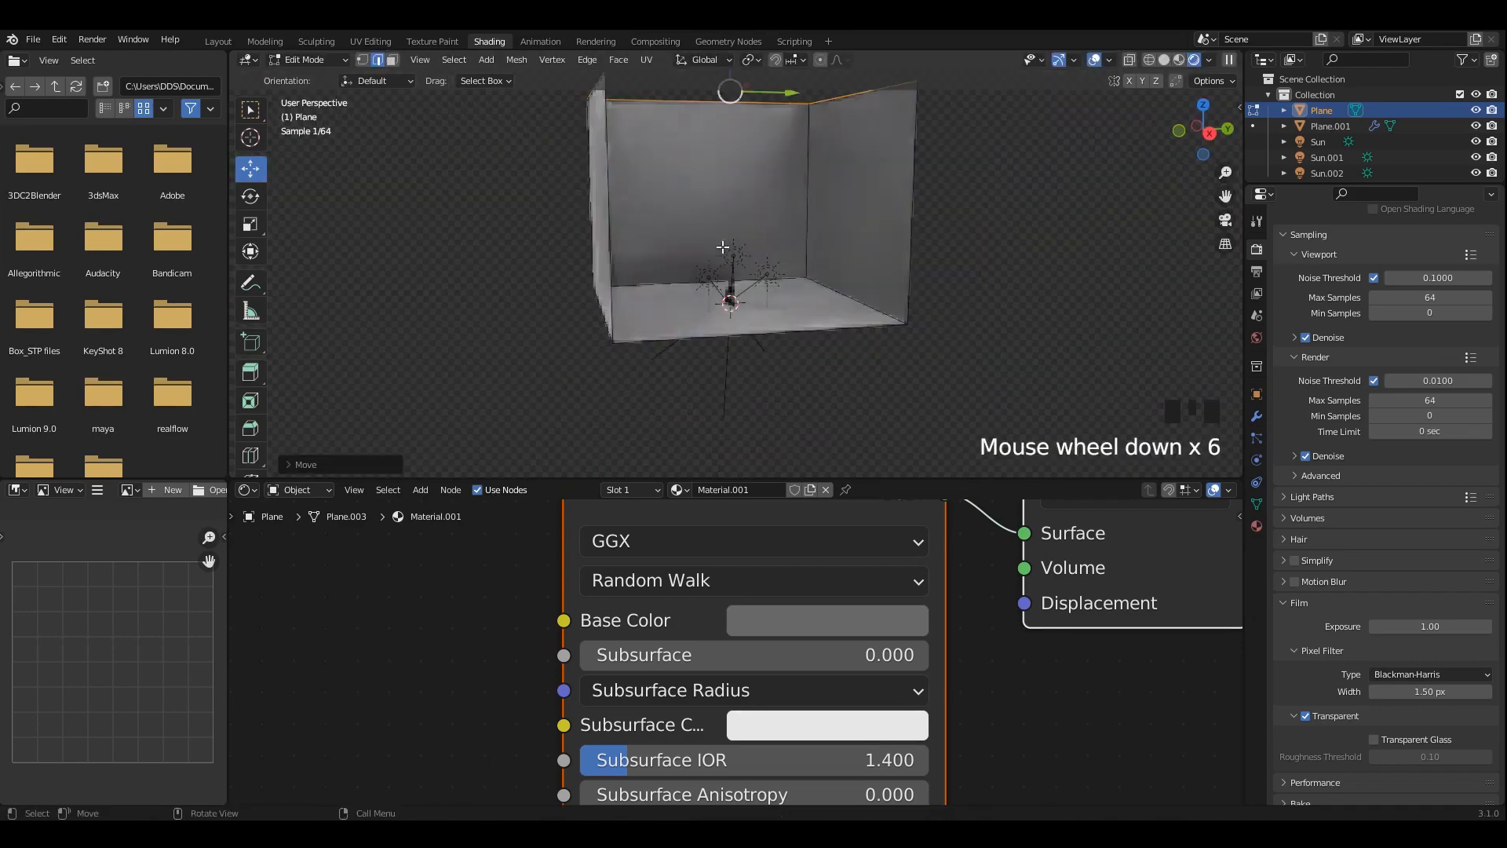
pyautogui.moveTo(729, 170); pyautogui.dragTo(705, 181, button='middle')
pyautogui.keyDown('shift'); pyautogui.moveTo(705, 180); pyautogui.dragTo(694, 212, button='middle'); pyautogui.keyUp('shift')
pyautogui.moveTo(719, 99); pyautogui.dragTo(718, 176)
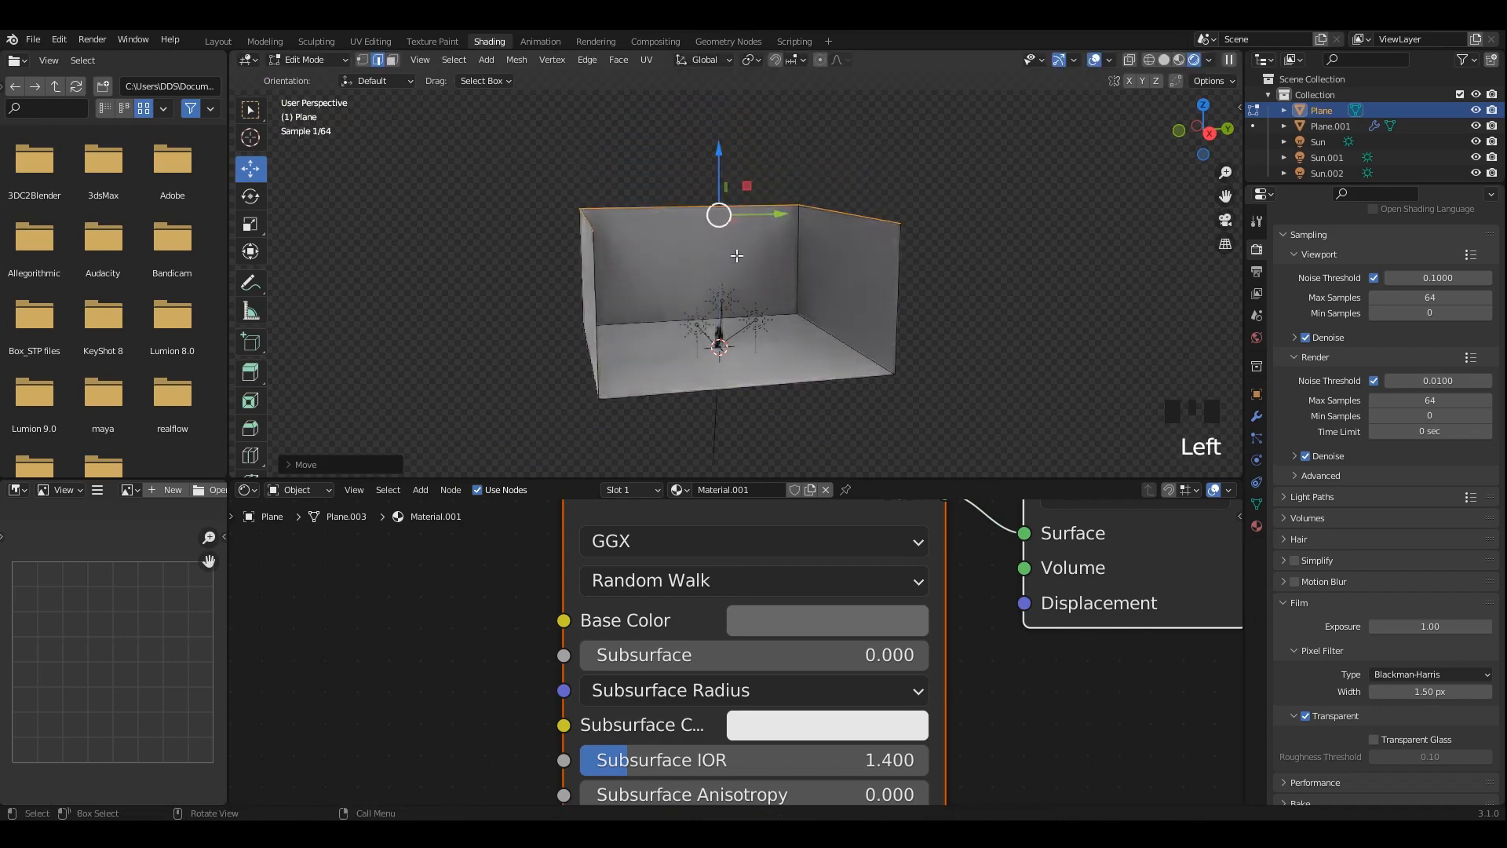
# Select the whole backdrop mesh and bevel its corners and seams with a wide, multi-segment rounded bevel.
pyautogui.scroll(4, 734, 221)
pyautogui.press('a')
pyautogui.scroll(3, 845, 334)
pyautogui.hotkey('ctrl', 'b')
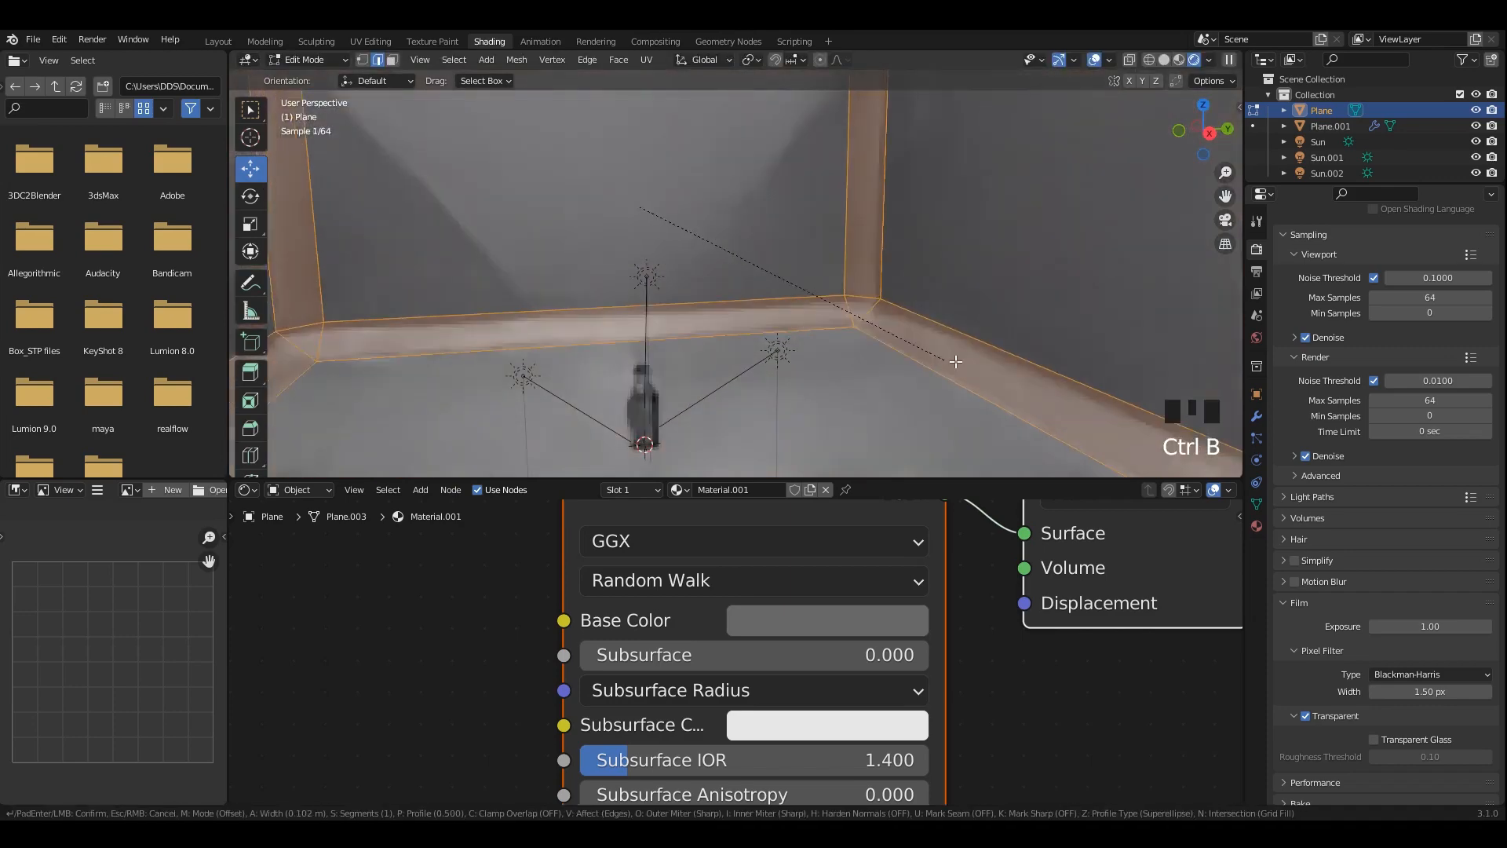
pyautogui.scroll(6, 1039, 366)
pyautogui.click(1108, 375)
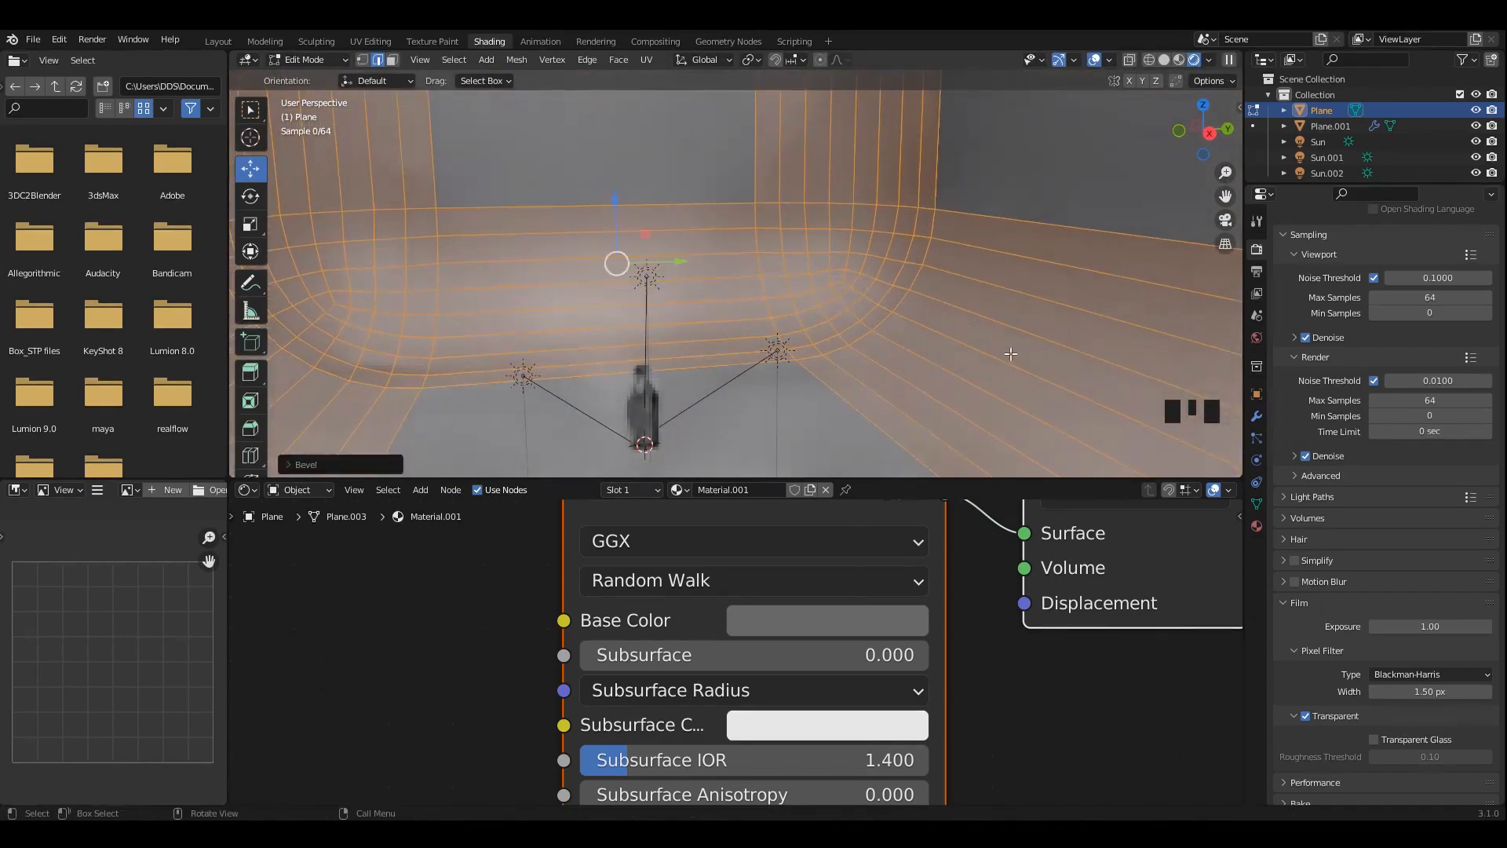
# Return to Object Mode, shade the backdrop smooth, and save the file.
pyautogui.press('Tab')
pyautogui.rightClick(823, 286)
pyautogui.click(822, 289)
pyautogui.scroll(2, 804, 355)
pyautogui.scroll(1, 710, 350)
# In wireframe front view, duplicate the overhead sun, place the copy low beside the bottle, and rotate it to aim at the base.
pyautogui.keyDown('shift'); pyautogui.moveTo(709, 351); pyautogui.dragTo(728, 199, button='middle'); pyautogui.keyUp('shift')
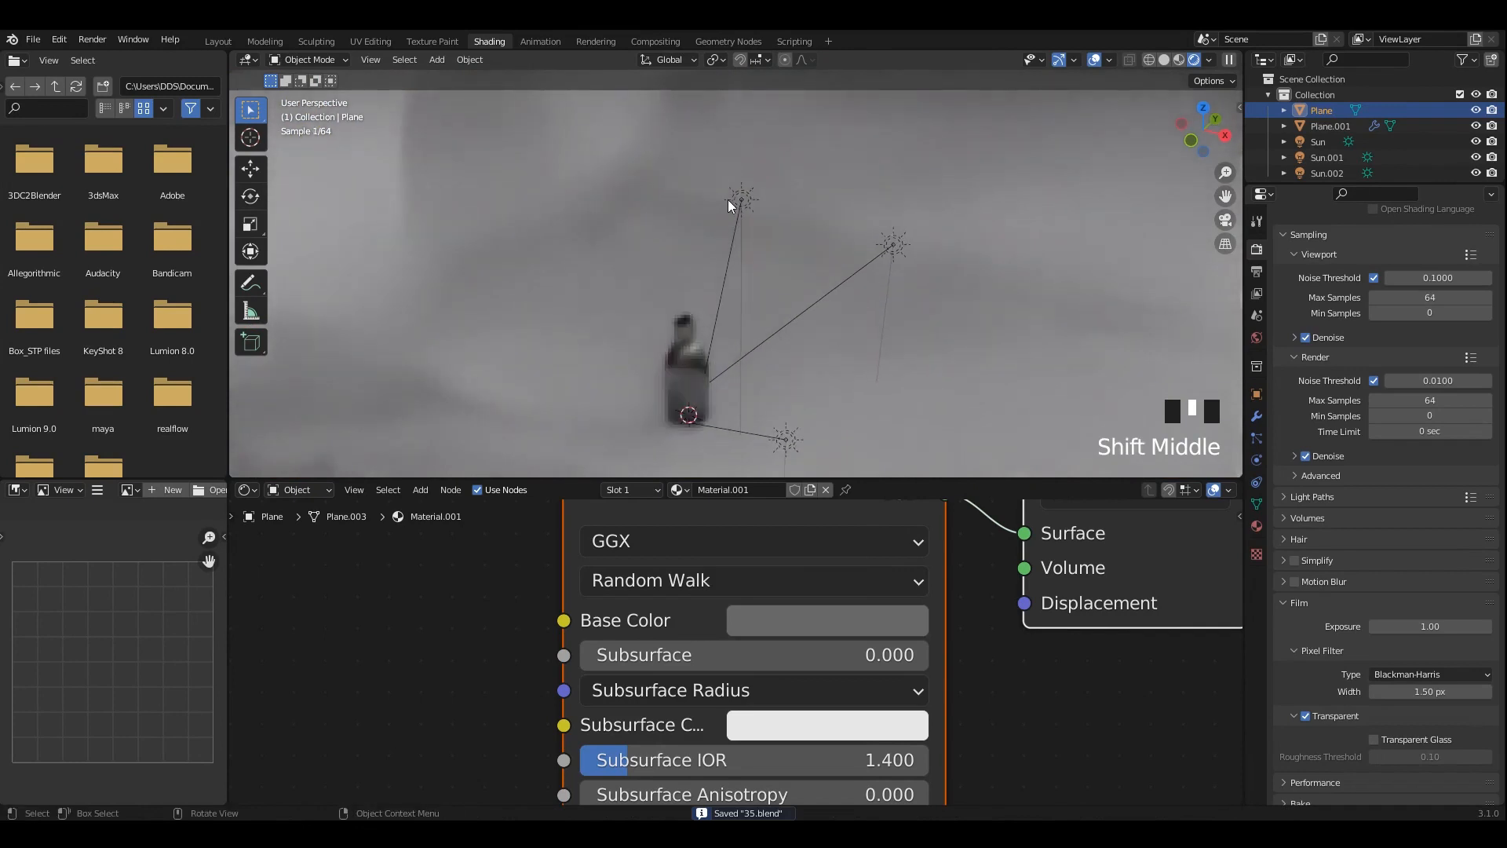
pyautogui.click(728, 200)
pyautogui.keyDown('alt'); pyautogui.moveTo(813, 281); pyautogui.dragTo(769, 270, button='middle'); pyautogui.keyUp('alt')
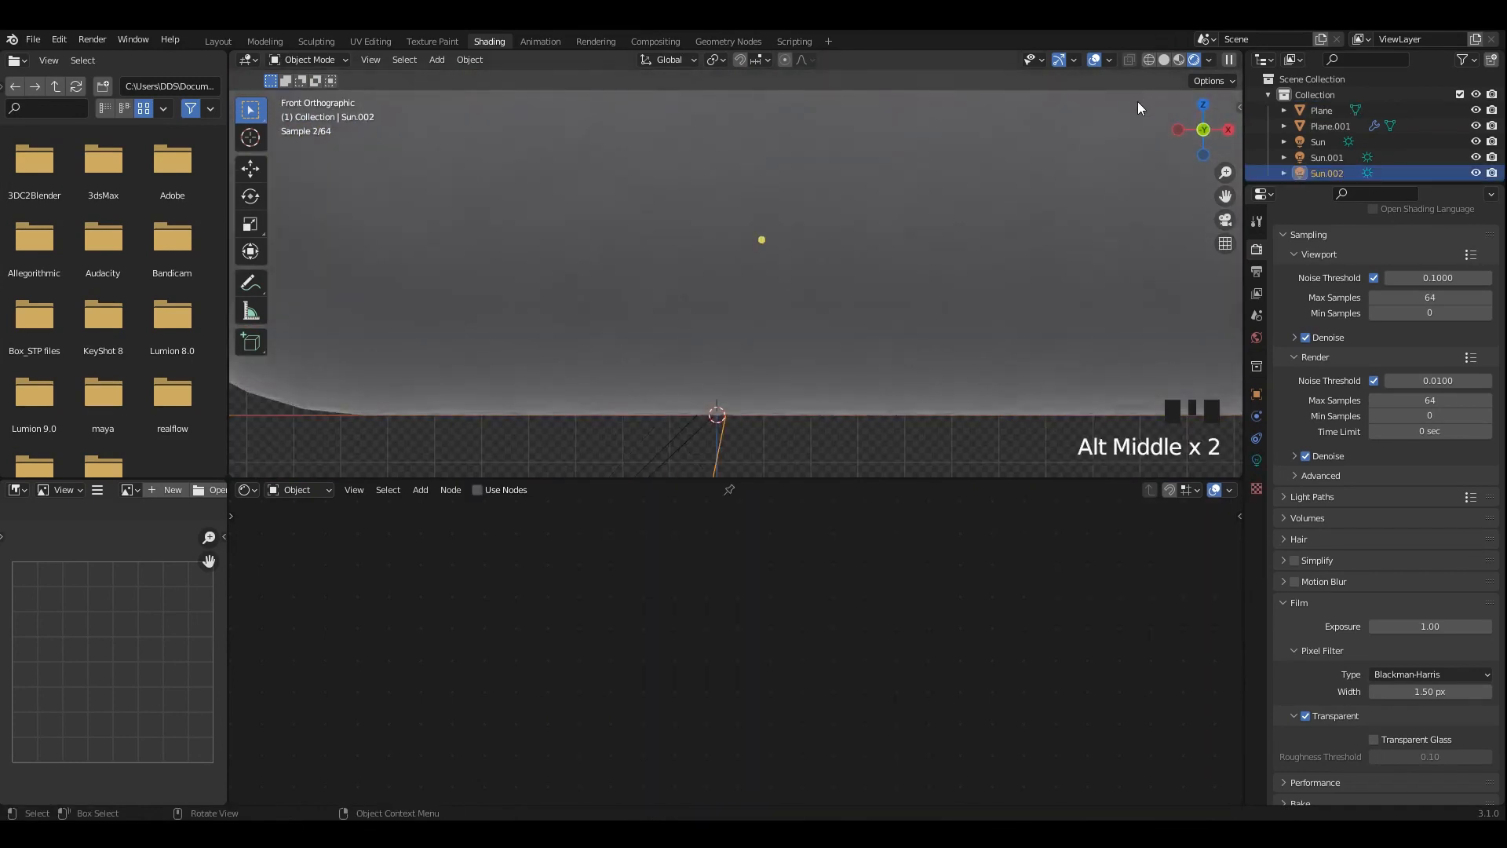
pyautogui.hotkey('shift', 'z')
pyautogui.keyDown('shift'); pyautogui.moveTo(819, 238); pyautogui.dragTo(818, 182, button='middle'); pyautogui.keyUp('shift')
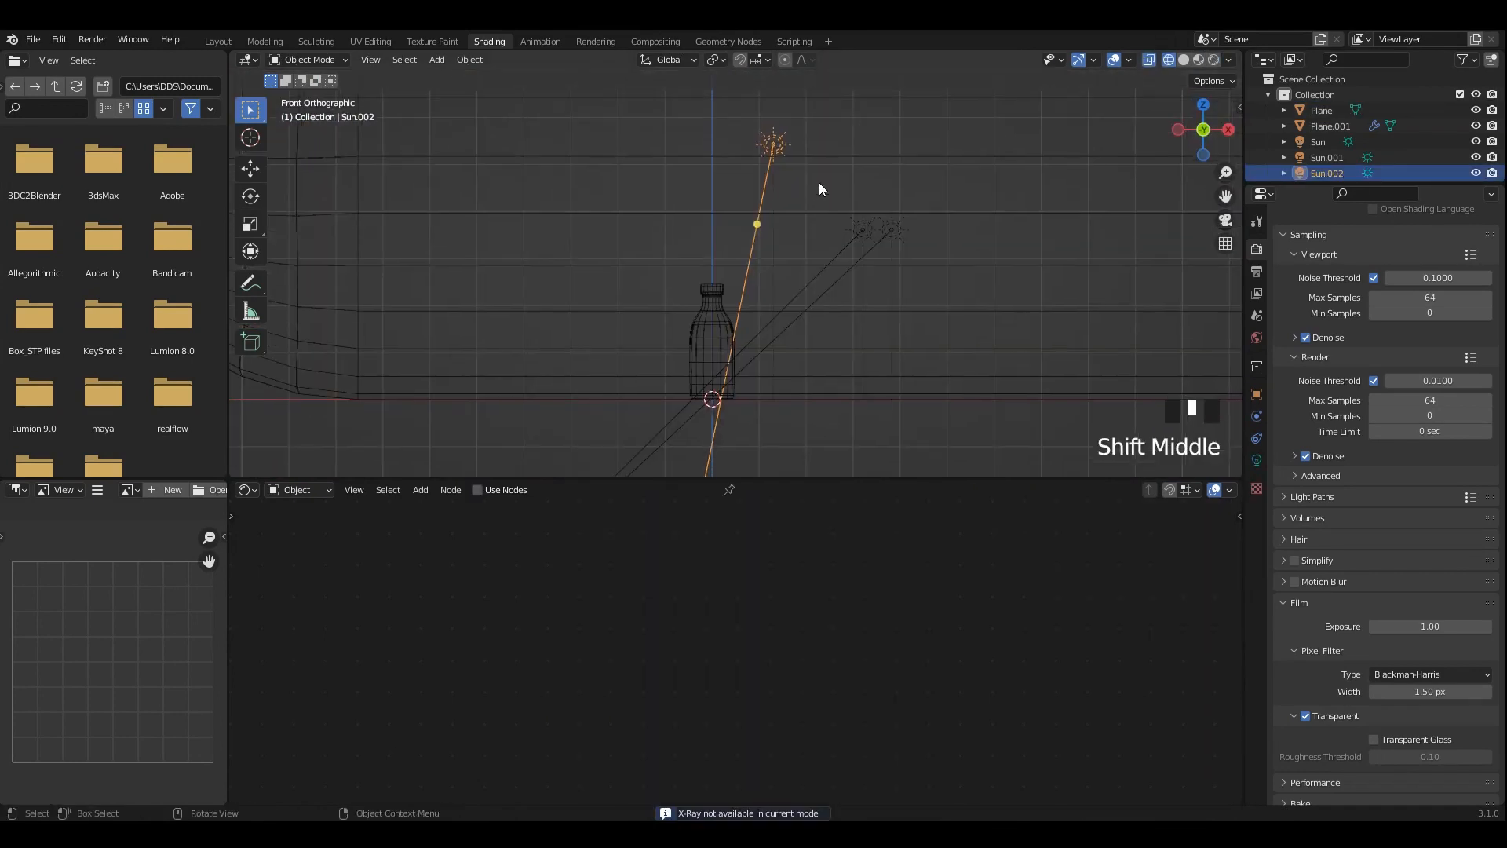
pyautogui.hotkey('shift', 'd')
pyautogui.press('r')
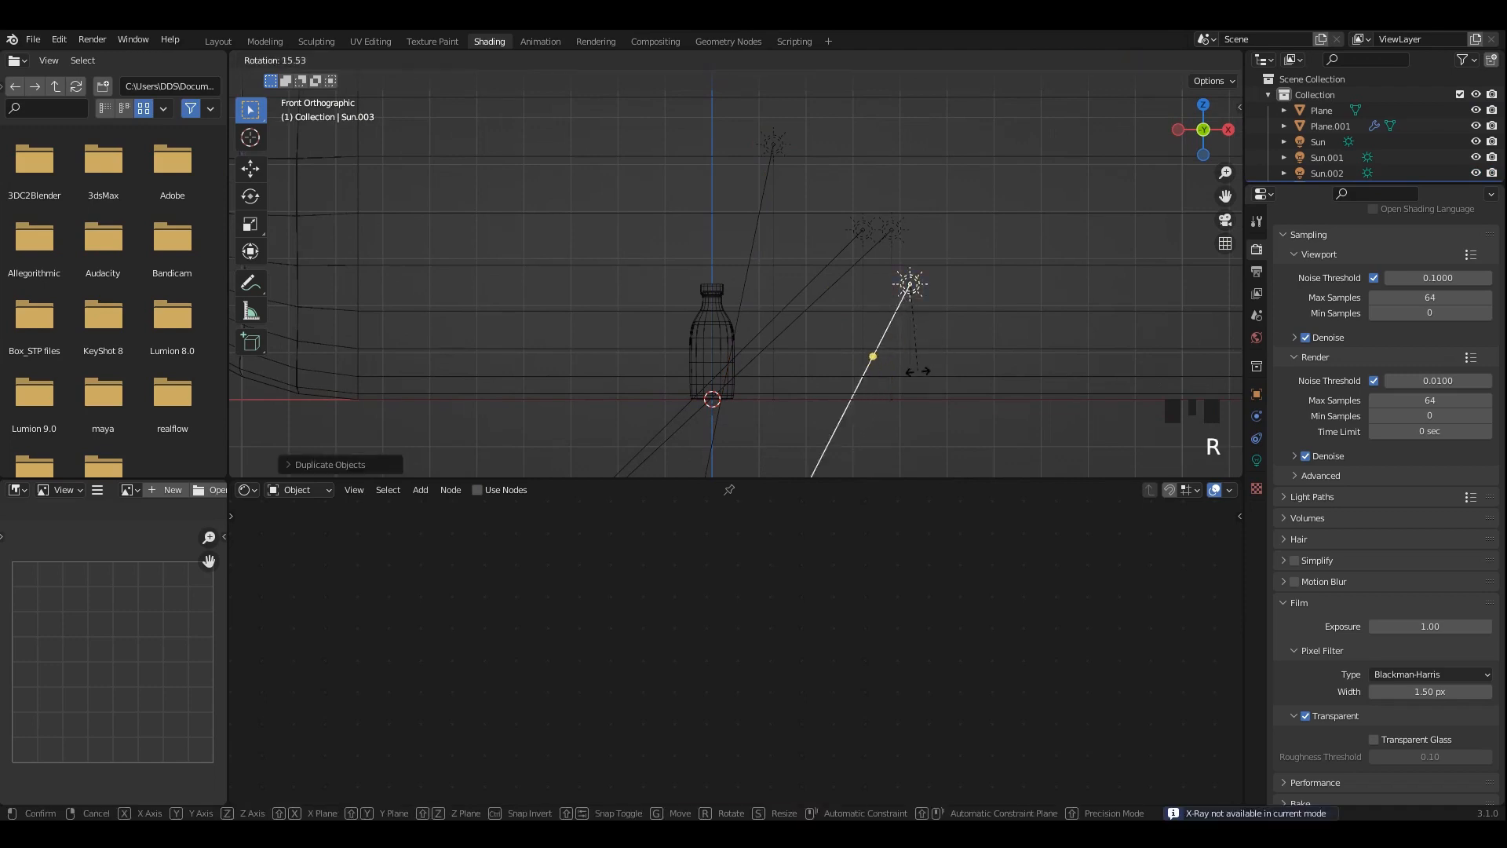
pyautogui.click(872, 355)
pyautogui.press('g')
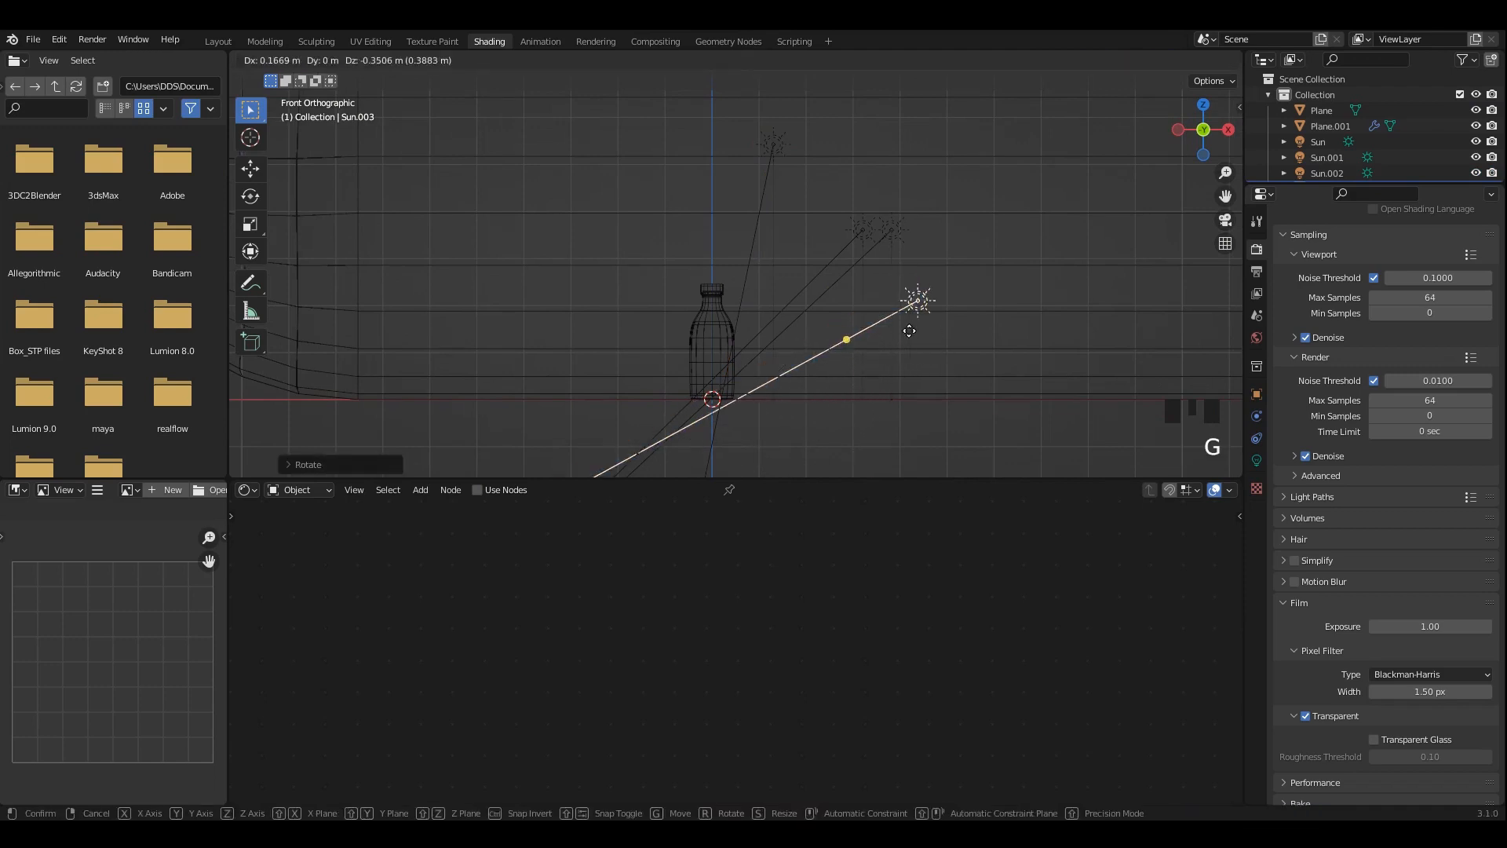
pyautogui.click(893, 336)
pyautogui.moveTo(948, 261); pyautogui.dragTo(761, 257, button='middle')
pyautogui.scroll(2, 760, 252)
pyautogui.click(596, 41)
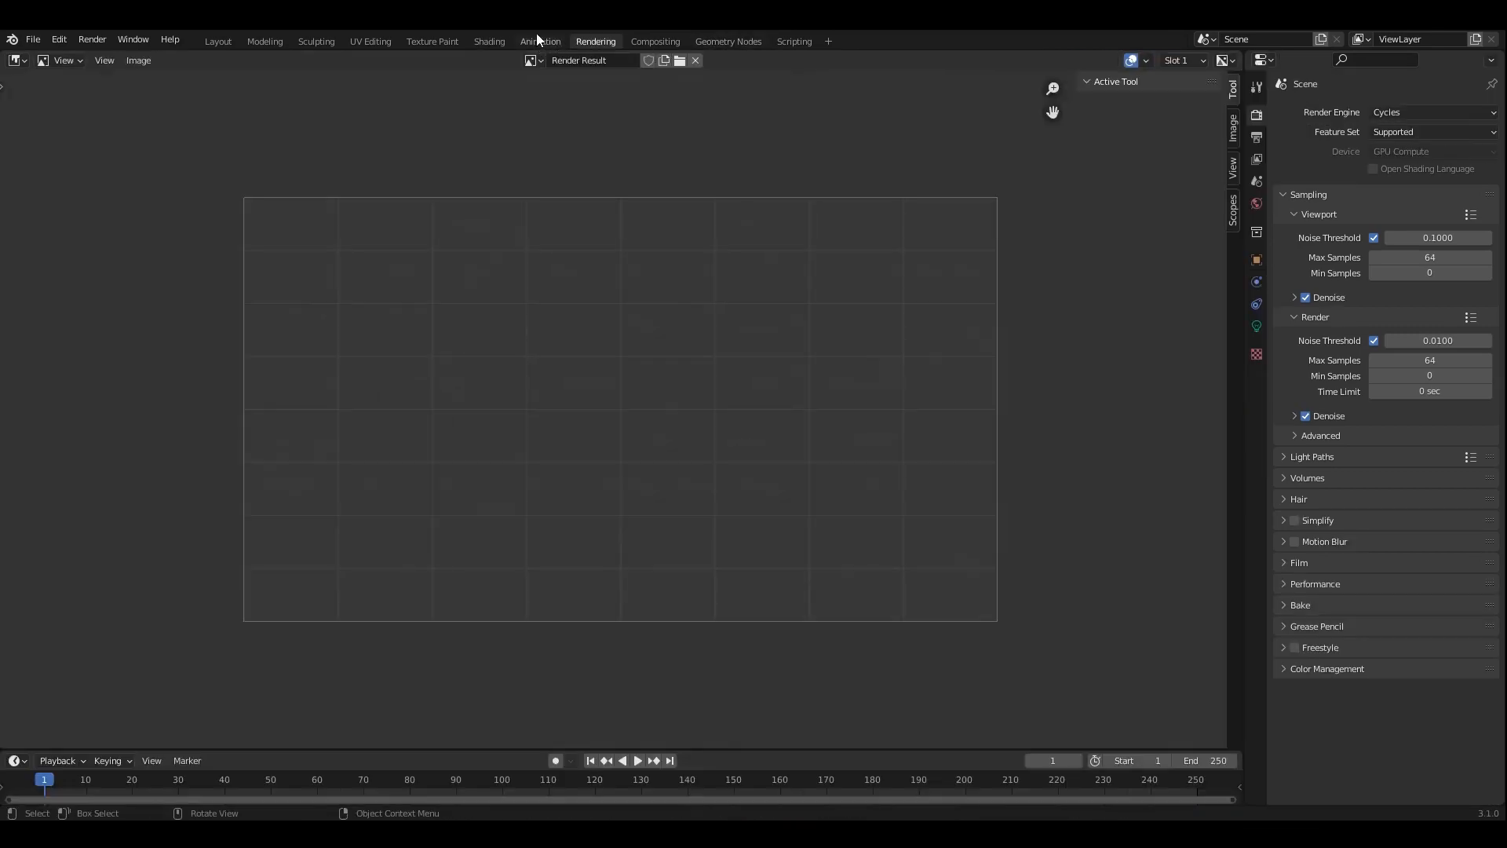
pyautogui.click(540, 40)
pyautogui.moveTo(775, 356)
pyautogui.mouseDown(button='middle')
pyautogui.moveTo(785, 279)
pyautogui.moveTo(911, 220)
pyautogui.mouseUp(button='middle')
pyautogui.scroll(2, 845, 299)
# In the Shading workspace, switch the viewport to Rendered shading, frame the bottle, and save the file.
pyautogui.click(489, 41)
pyautogui.scroll(2, 826, 319)
pyautogui.click(1198, 60)
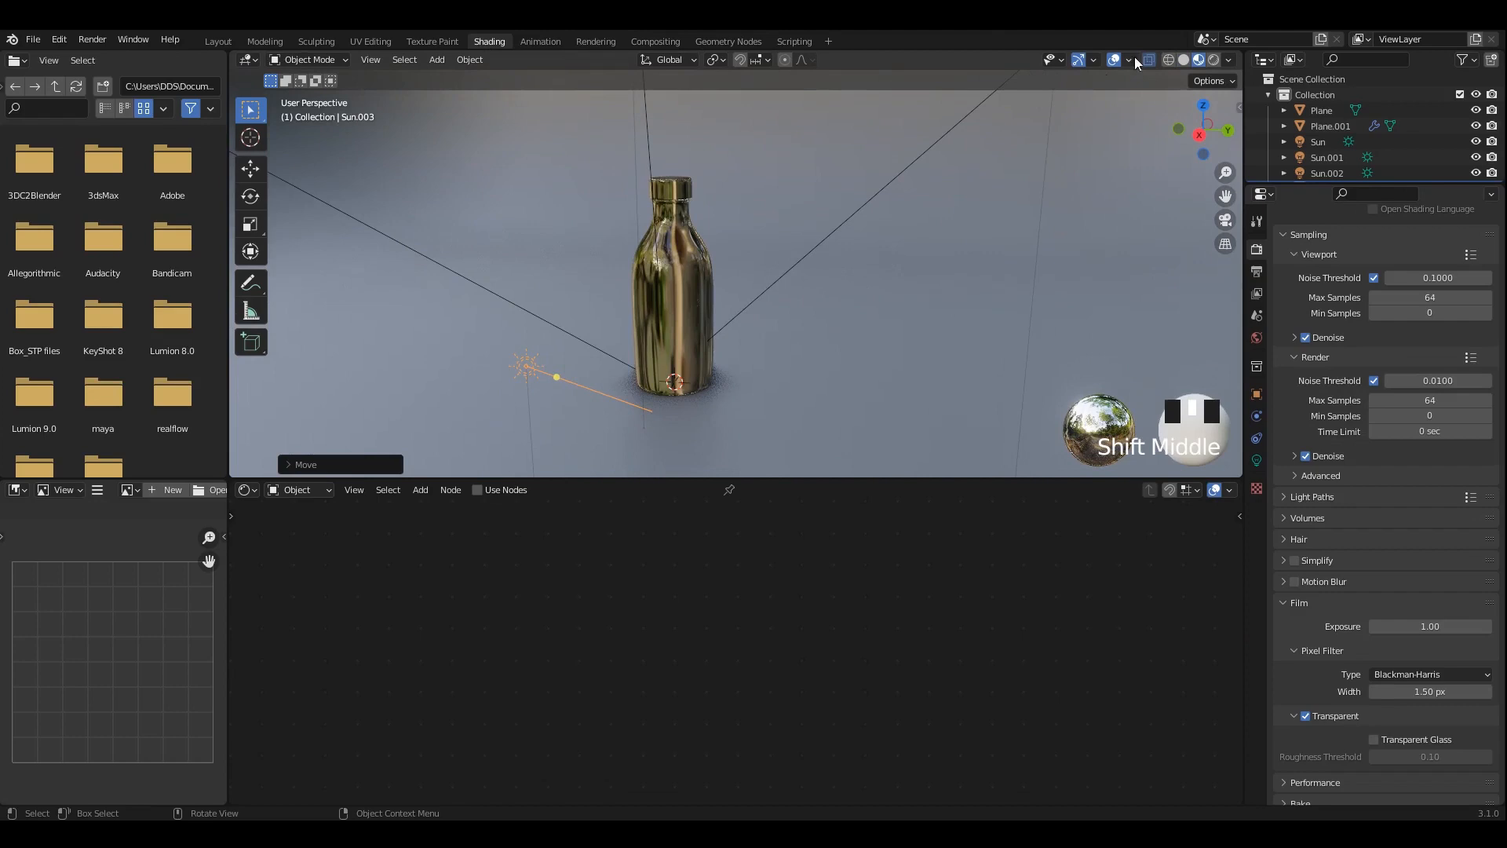
pyautogui.click(1213, 60)
pyautogui.moveTo(756, 218)
pyautogui.keyDown('shift'); pyautogui.mouseDown(button='middle')
pyautogui.moveTo(808, 205)
pyautogui.moveTo(723, 233)
pyautogui.moveTo(752, 225)
pyautogui.moveTo(777, 293)
pyautogui.moveTo(740, 209)
pyautogui.mouseUp(button='middle'); pyautogui.keyUp('shift')
pyautogui.scroll(1, 752, 223)
pyautogui.hotkey('ctrl', 's')
# Enter Edit Mode on the bottle and select only the linked geometry of its cap.
pyautogui.click(740, 209)
pyautogui.press('Tab')
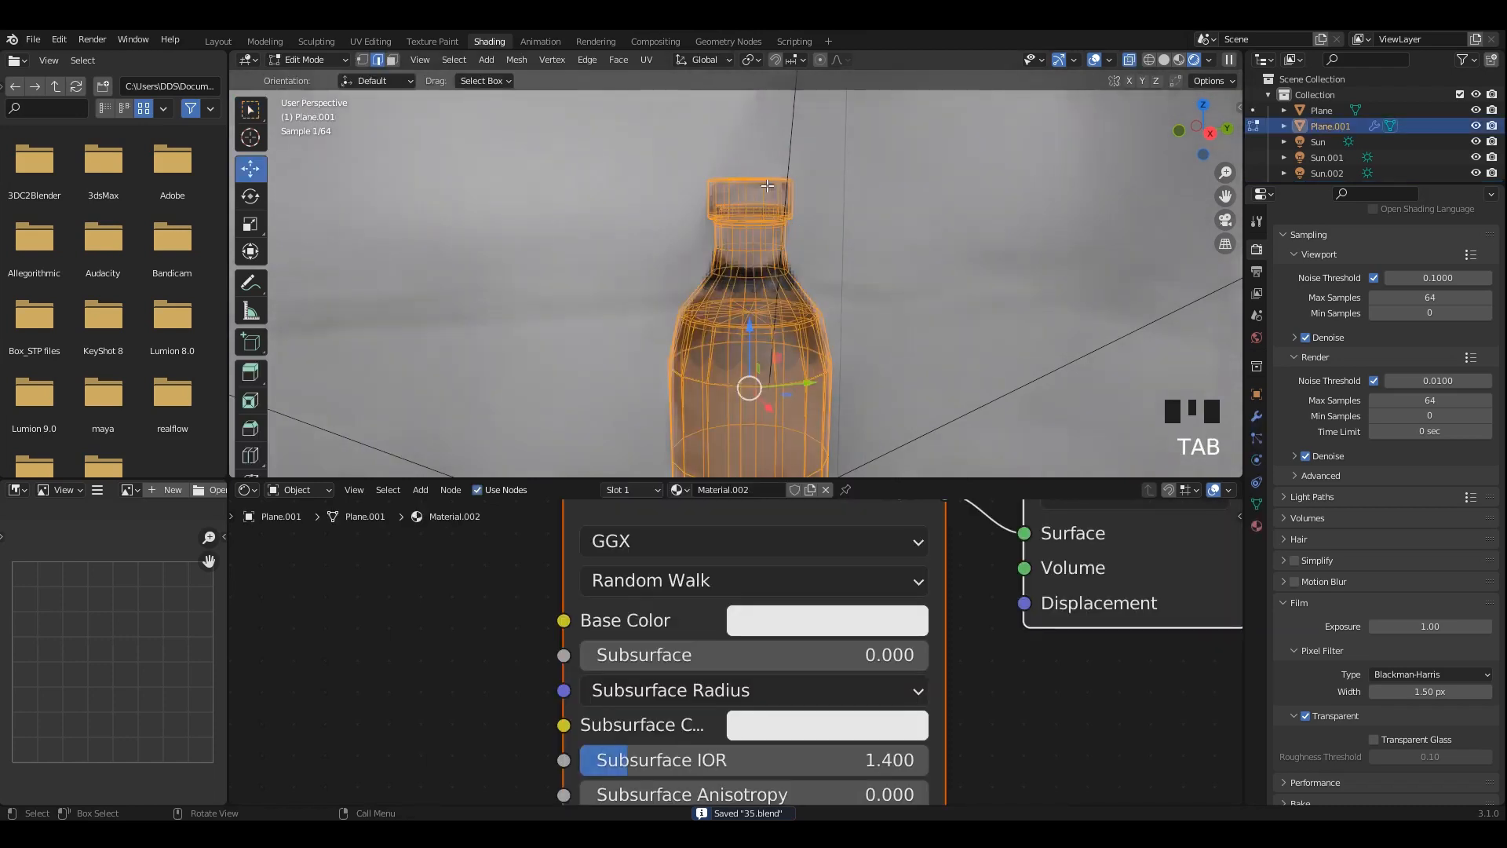
pyautogui.hotkey('alt', 'a')
pyautogui.press('l')
pyautogui.scroll(-13, 920, 577)
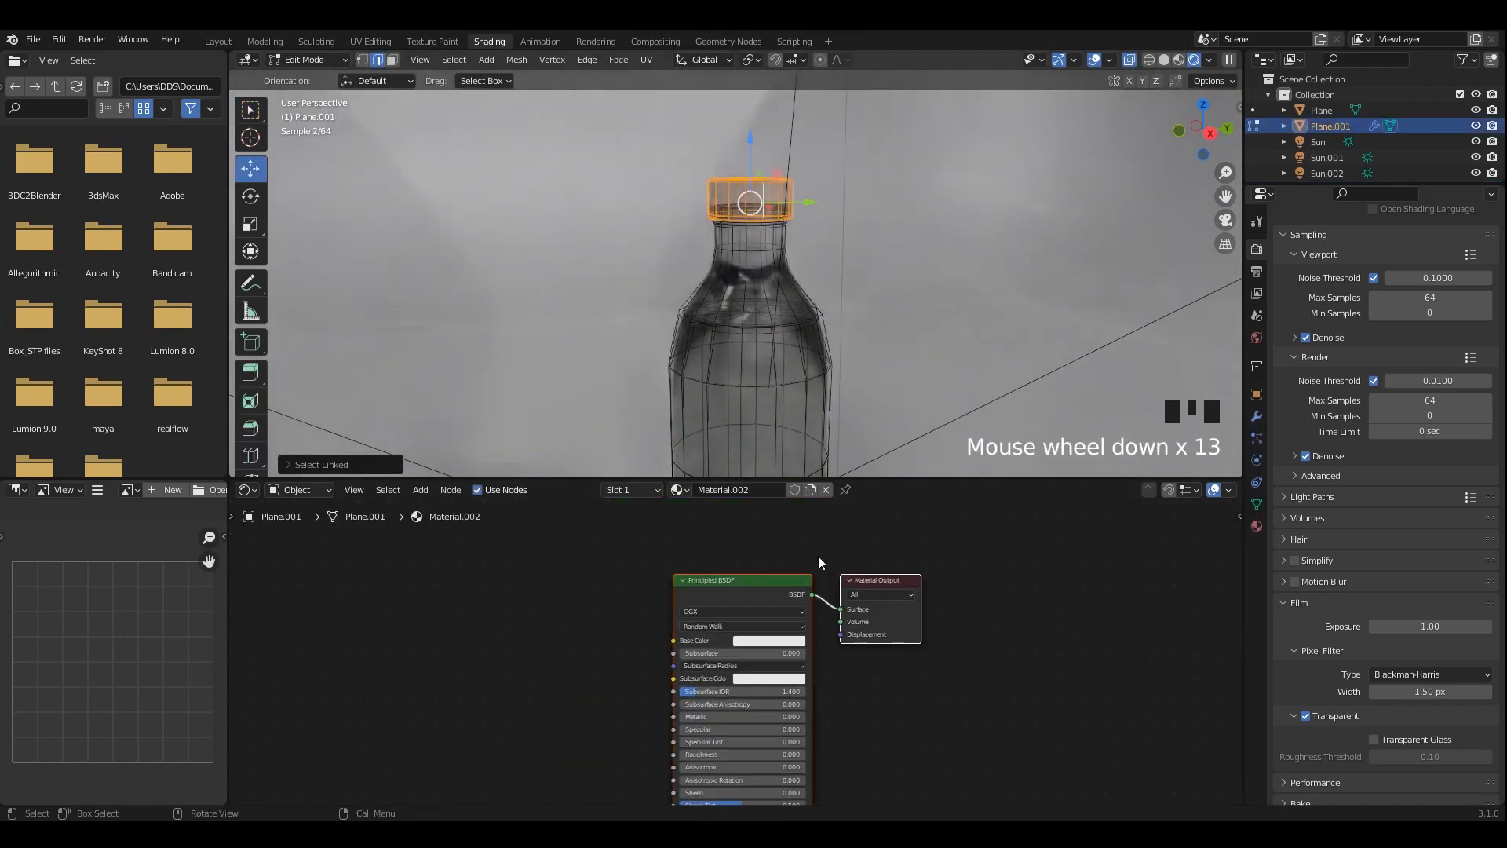
# Add a second material slot with a new material, assign it to the selected cap, and save the file in Object Mode.
pyautogui.click(1257, 526)
pyautogui.scroll(13, 1428, 356)
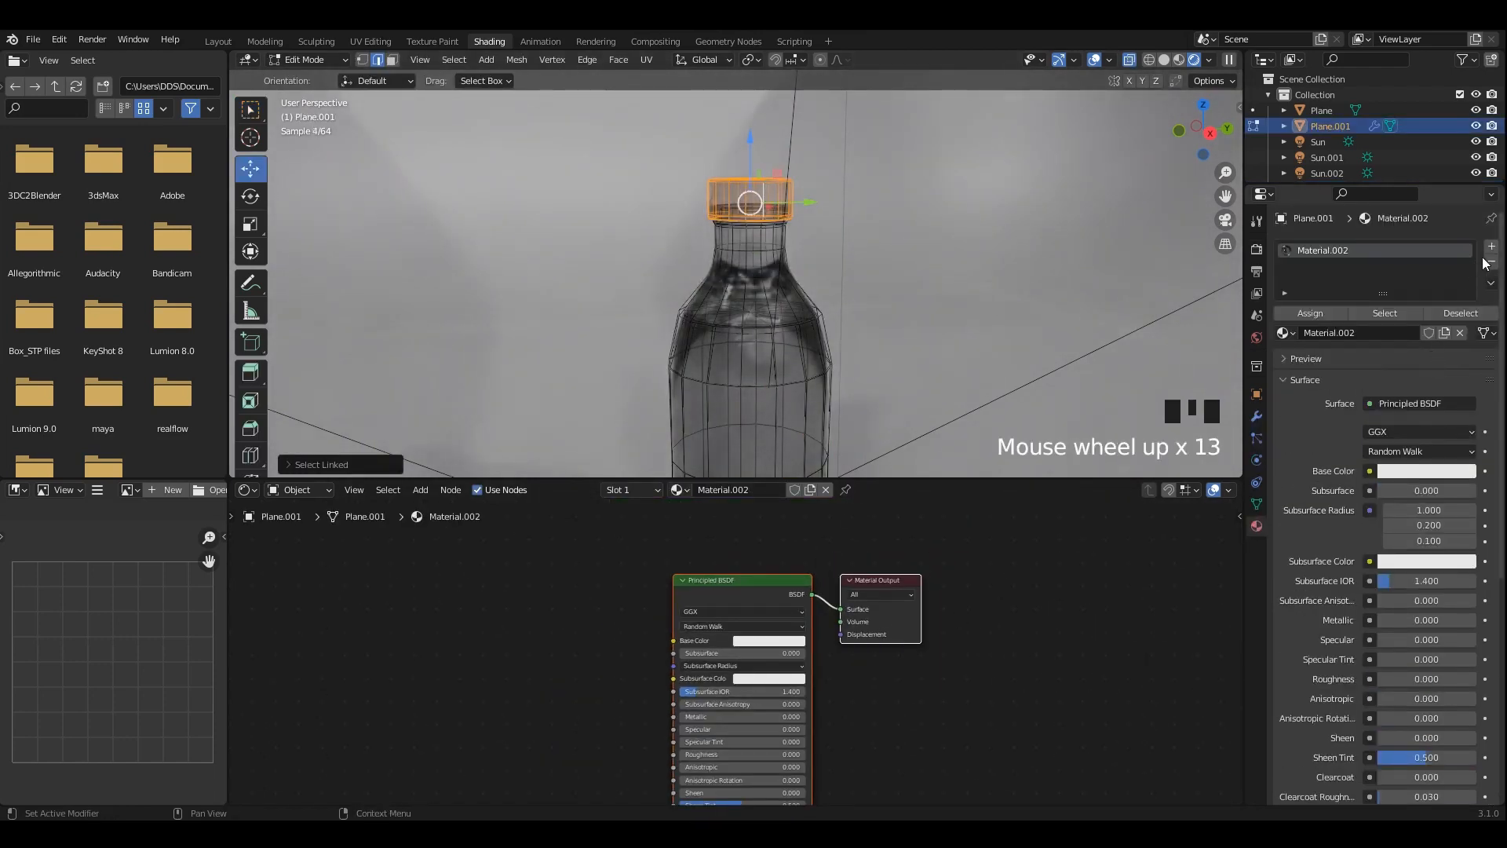
pyautogui.click(1491, 247)
pyautogui.click(1317, 352)
pyautogui.click(1317, 339)
pyautogui.press('Tab')
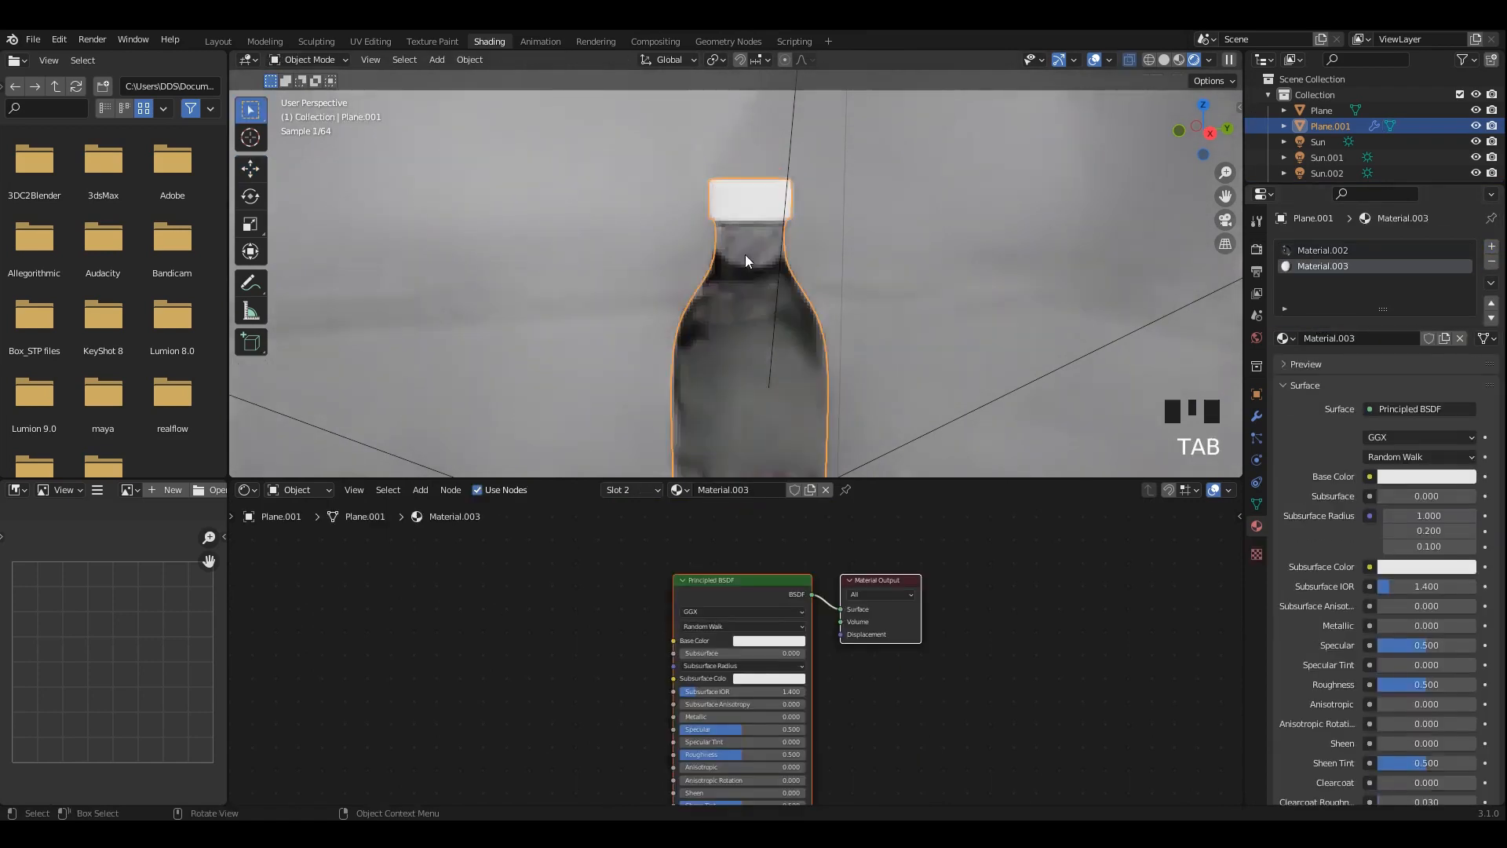
pyautogui.hotkey('ctrl', 's')
# Add a Geometry node to the cap material and place it ahead of the Principled BSDF node.
pyautogui.moveTo(630, 618); pyautogui.dragTo(648, 625, button='middle')
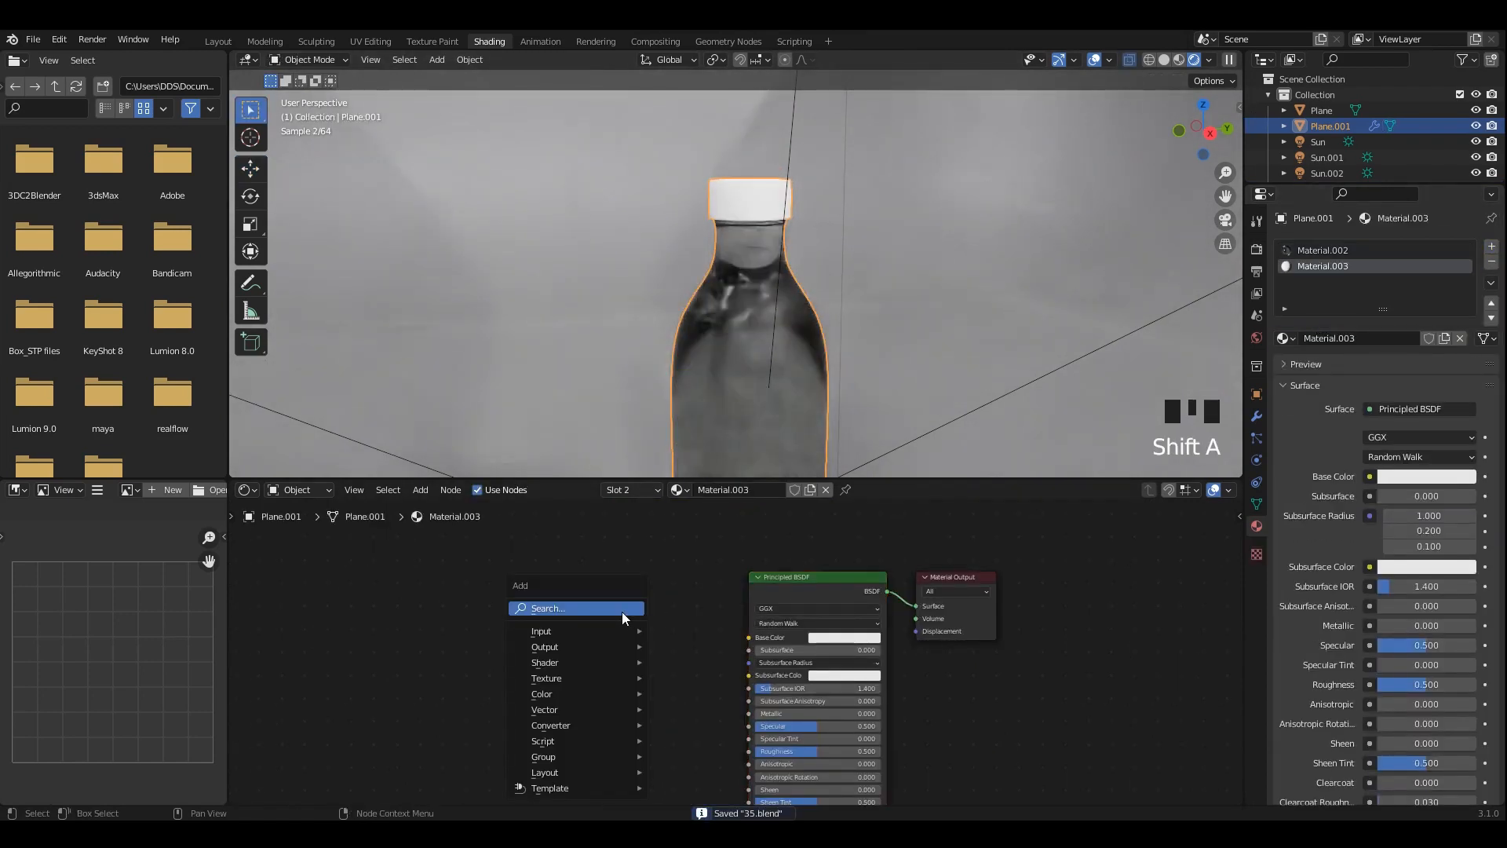
pyautogui.click(623, 612)
pyautogui.click(673, 715)
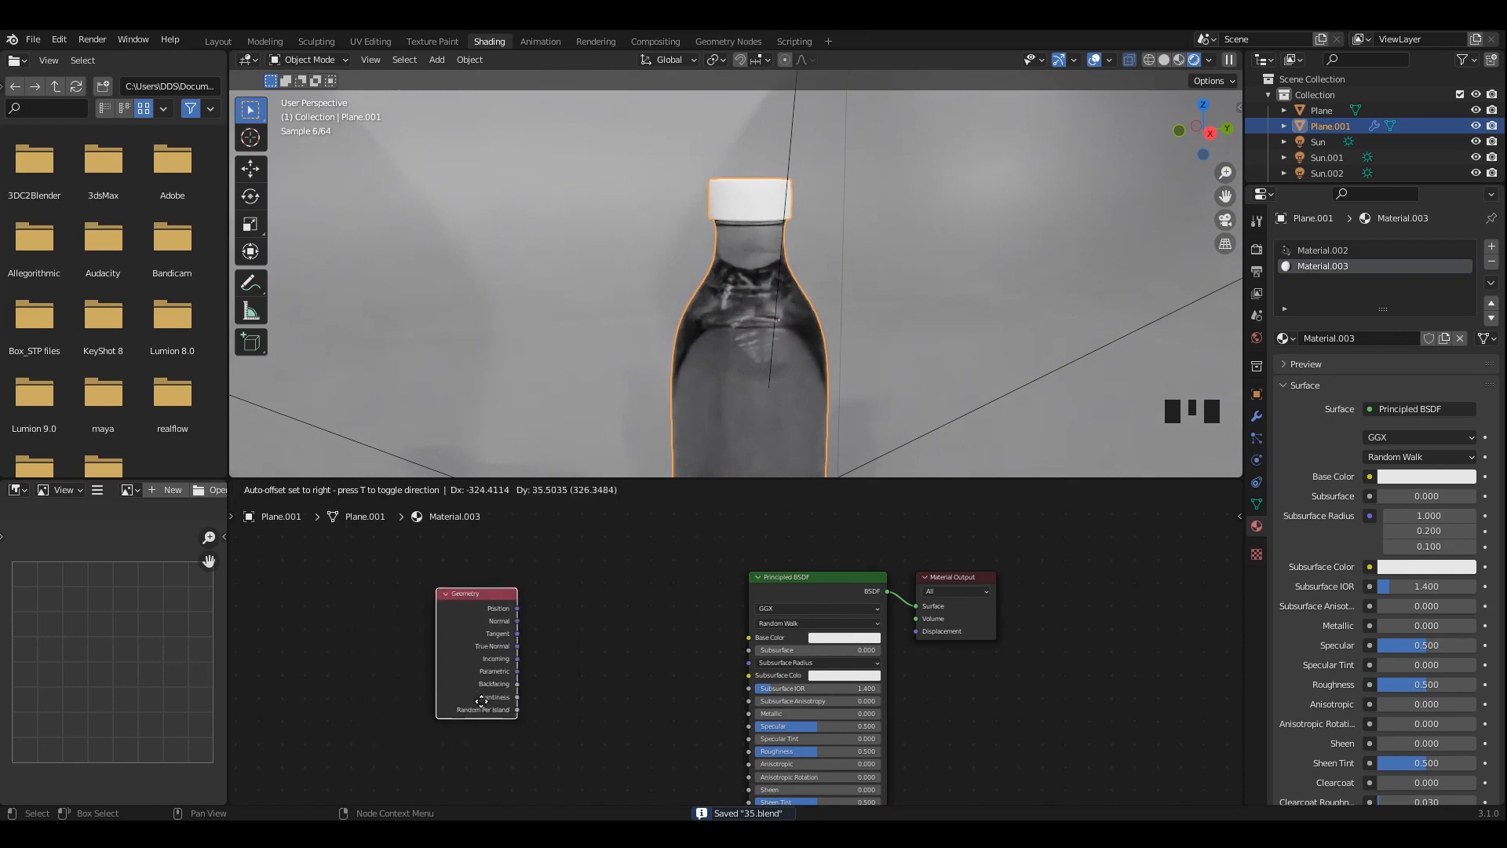
pyautogui.click(475, 727)
pyautogui.hotkey('shift', 'a')
pyautogui.press('l')
pyautogui.rightClick(552, 642)
# Add a ColorRamp node beside the Geometry node in the cap material and connect Pointiness to its Fac input.
pyautogui.scroll(2, 565, 617)
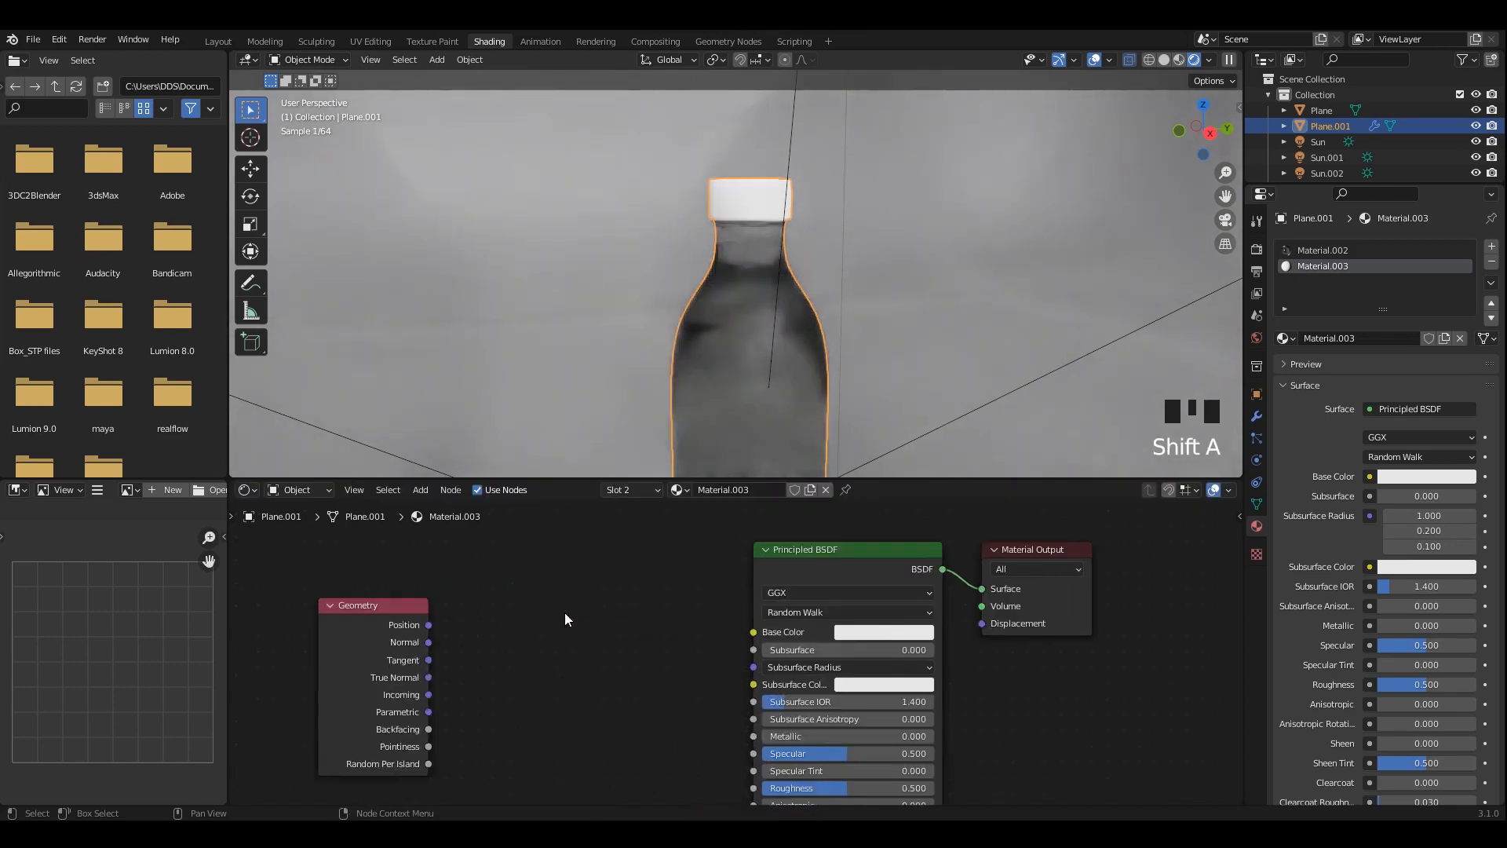
pyautogui.scroll(1, 565, 617)
pyautogui.moveTo(566, 617); pyautogui.dragTo(671, 632, button='middle')
pyautogui.hotkey('shift', 'a')
pyautogui.click(621, 567)
pyautogui.write('c')
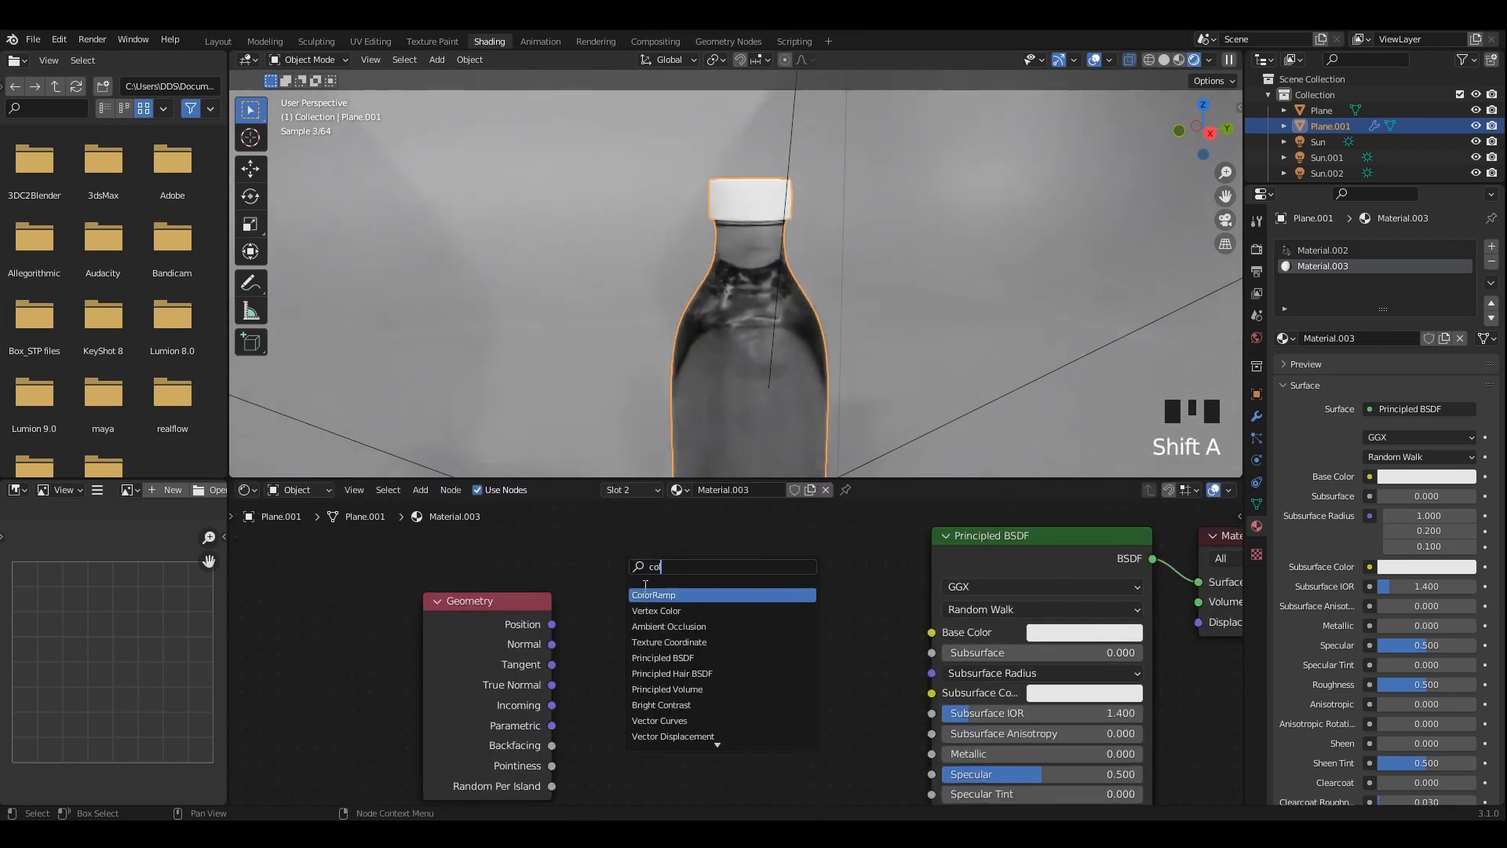
pyautogui.write('ol')
pyautogui.click(648, 595)
pyautogui.click(476, 642)
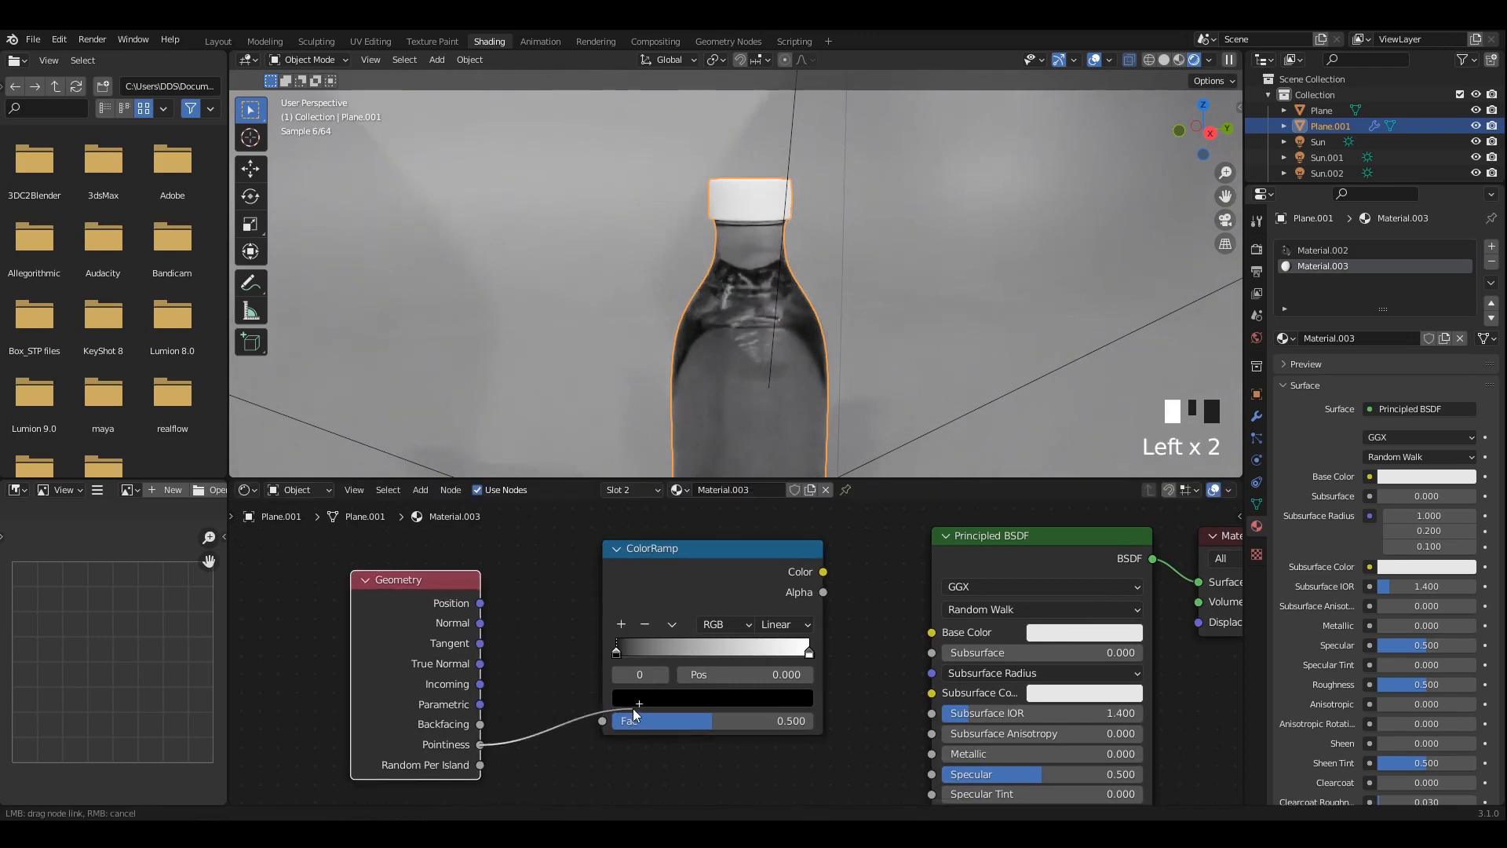
# Preview the ColorRamp on the cap and narrow its black-to-white transition near the middle, placing the white stop at 0.614.
pyautogui.keyDown('ctrl'); pyautogui.keyDown('shift'); pyautogui.click(680, 600); pyautogui.keyUp('shift'); pyautogui.keyUp('ctrl')
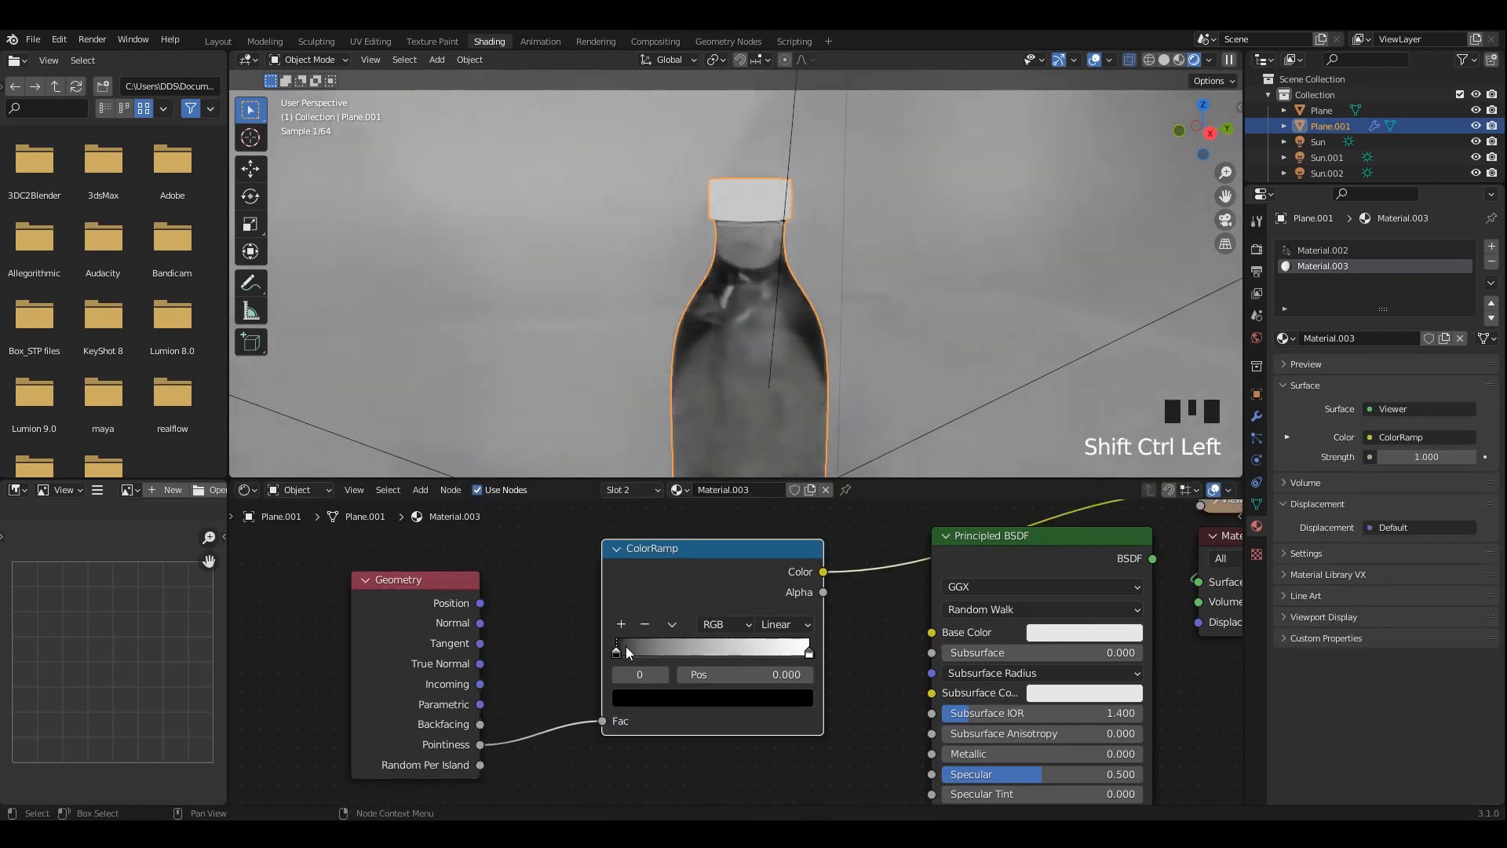
pyautogui.moveTo(625, 649); pyautogui.dragTo(738, 651)
pyautogui.scroll(-4, 738, 650)
pyautogui.moveTo(536, 532); pyautogui.dragTo(543, 584, button='middle')
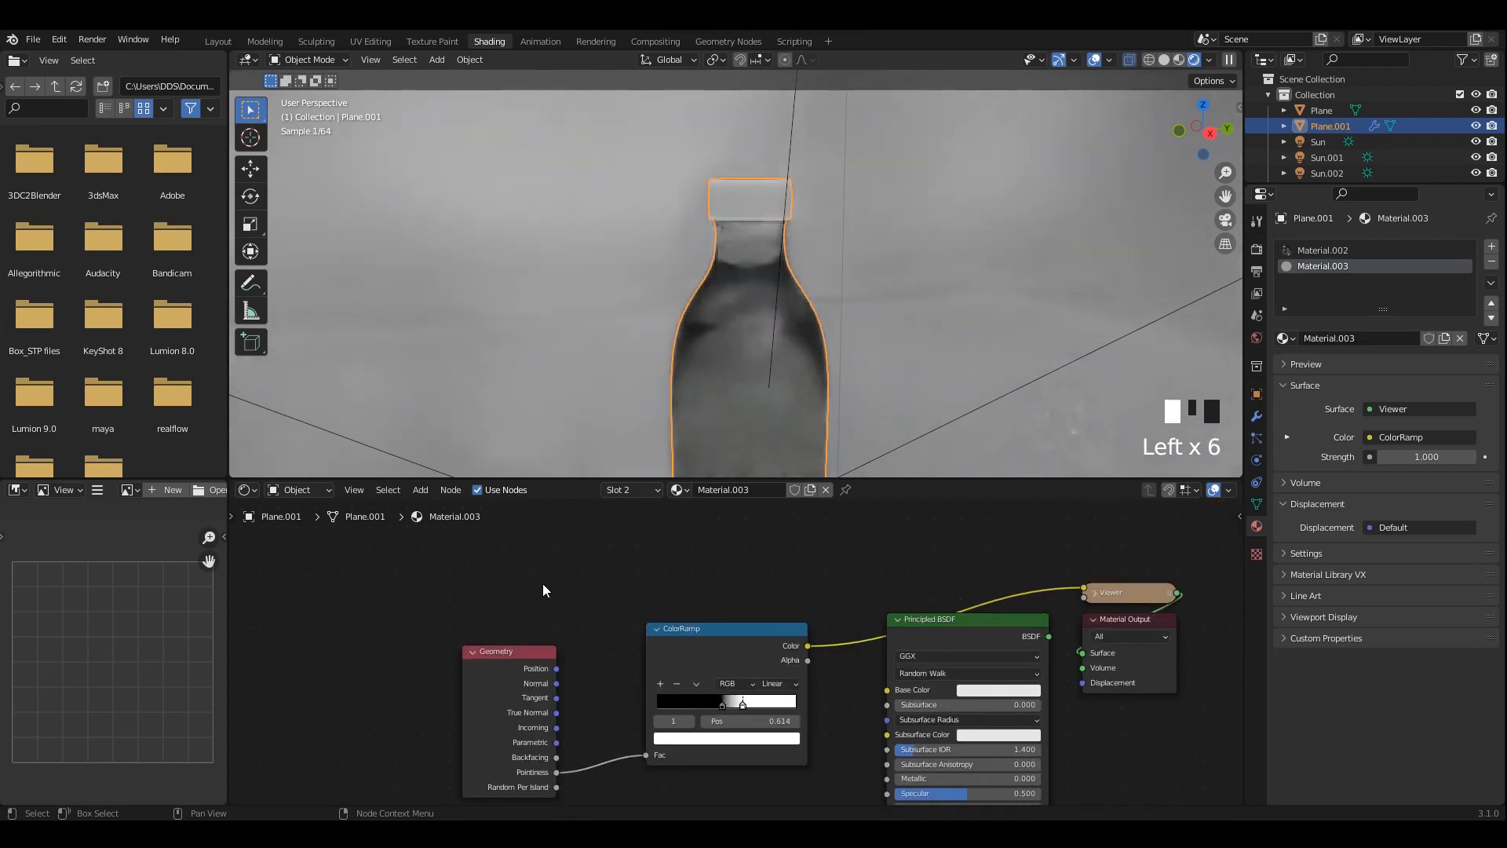
# Move the Geometry and ColorRamp nodes down together and place a duplicate of the ColorRamp above them.
pyautogui.moveTo(532, 582); pyautogui.dragTo(580, 720)
pyautogui.click(630, 625)
pyautogui.scroll(-2, 627, 625)
pyautogui.moveTo(462, 667); pyautogui.dragTo(638, 736)
pyautogui.moveTo(631, 728); pyautogui.dragTo(576, 756)
pyautogui.click(550, 740)
pyautogui.hotkey('shift', 'd')
pyautogui.click(549, 525)
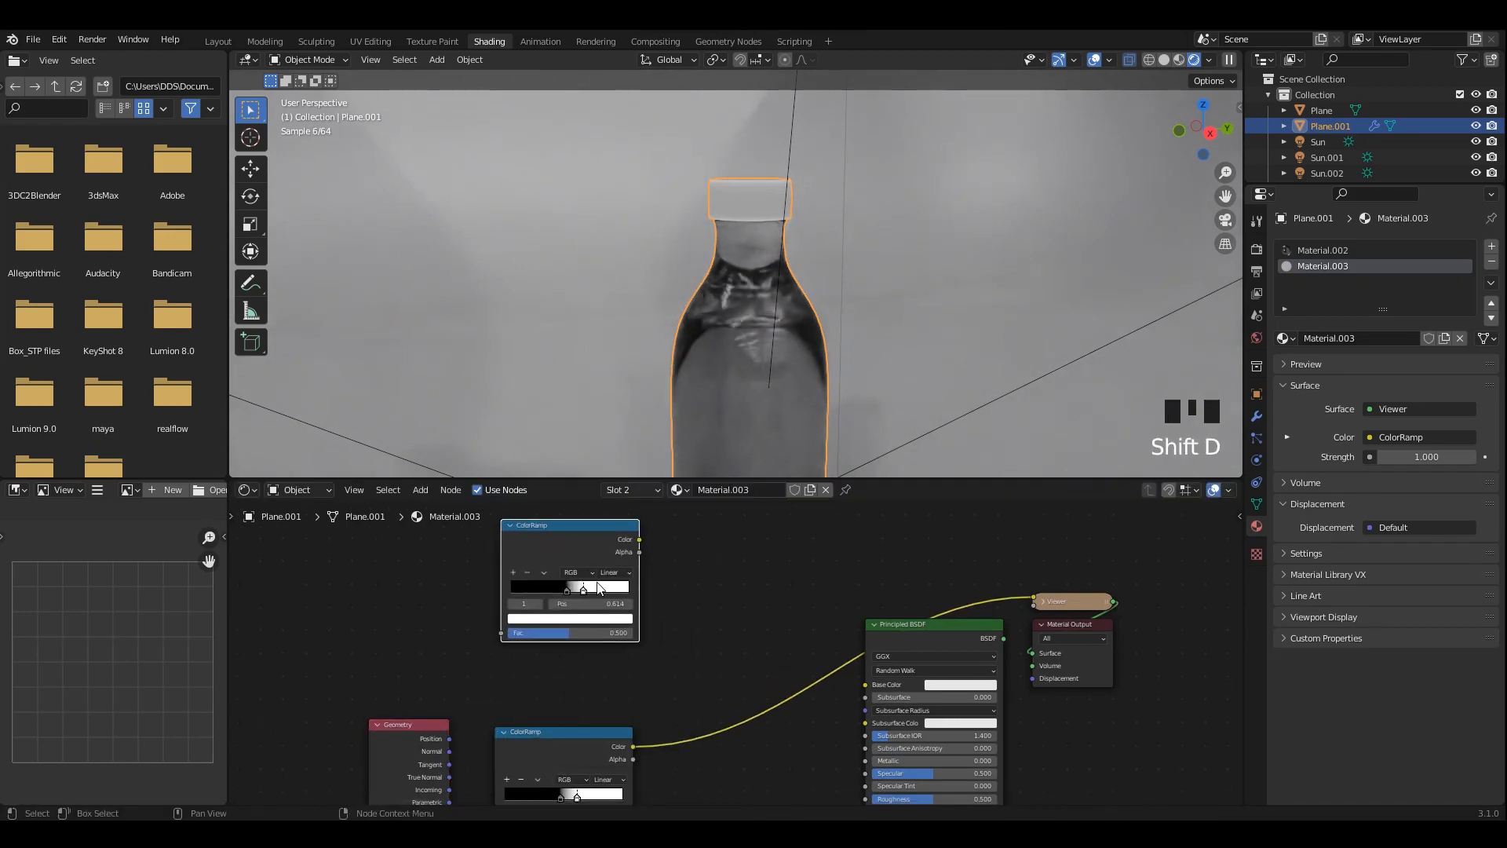
# Make the duplicated ColorRamp solid white and combine the outputs of both ColorRamps with a Mix node.
pyautogui.scroll(5, 583, 541)
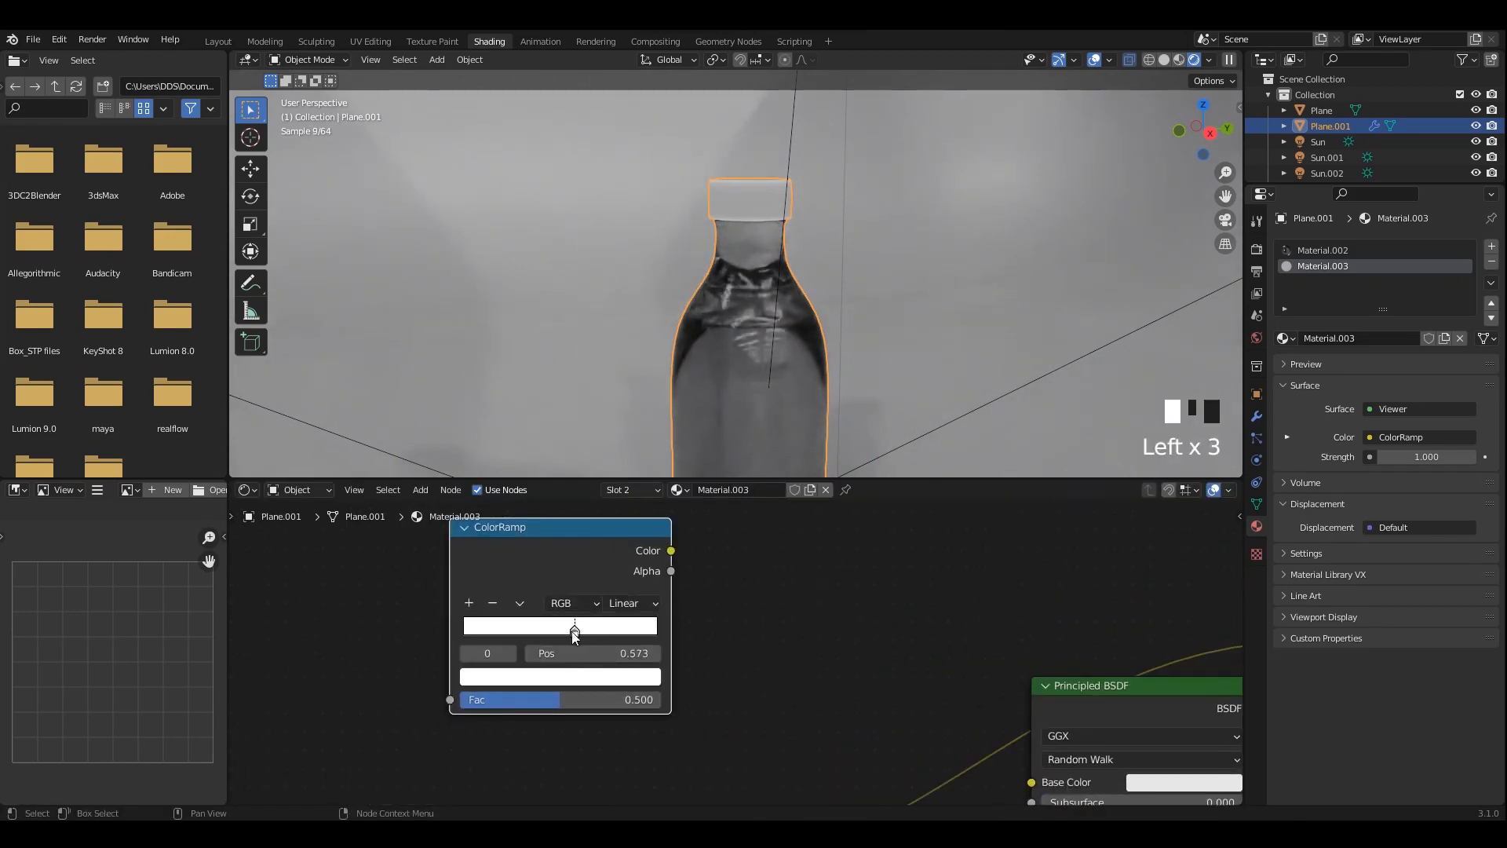
pyautogui.moveTo(574, 636); pyautogui.dragTo(572, 636)
pyautogui.scroll(-7, 707, 648)
pyautogui.moveTo(673, 686); pyautogui.dragTo(659, 629, button='middle')
pyautogui.keyDown('ctrl'); pyautogui.keyDown('shift'); pyautogui.moveTo(635, 716); pyautogui.dragTo(633, 600, button='right'); pyautogui.keyUp('shift'); pyautogui.keyUp('ctrl')
pyautogui.scroll(3, 764, 653)
pyautogui.moveTo(953, 638); pyautogui.dragTo(859, 642, button='middle')
pyautogui.scroll(1, 859, 644)
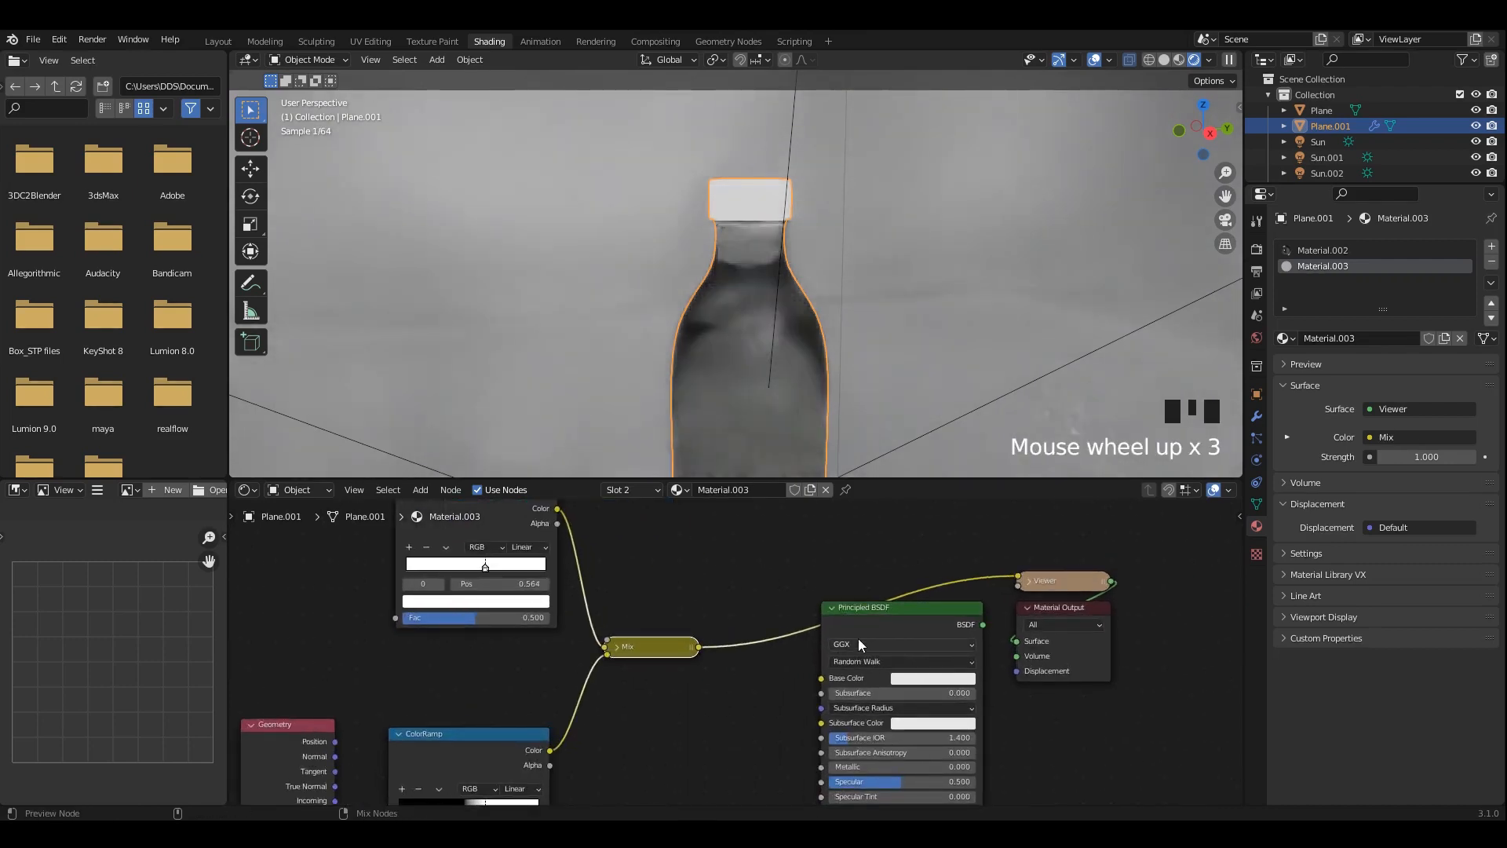
# Feed the Mix node into the Principled BSDF's Base Color and set it to Multiply with a factor of 1.000.
pyautogui.keyDown('ctrl'); pyautogui.keyDown('shift'); pyautogui.click(859, 638); pyautogui.keyUp('shift'); pyautogui.keyUp('ctrl')
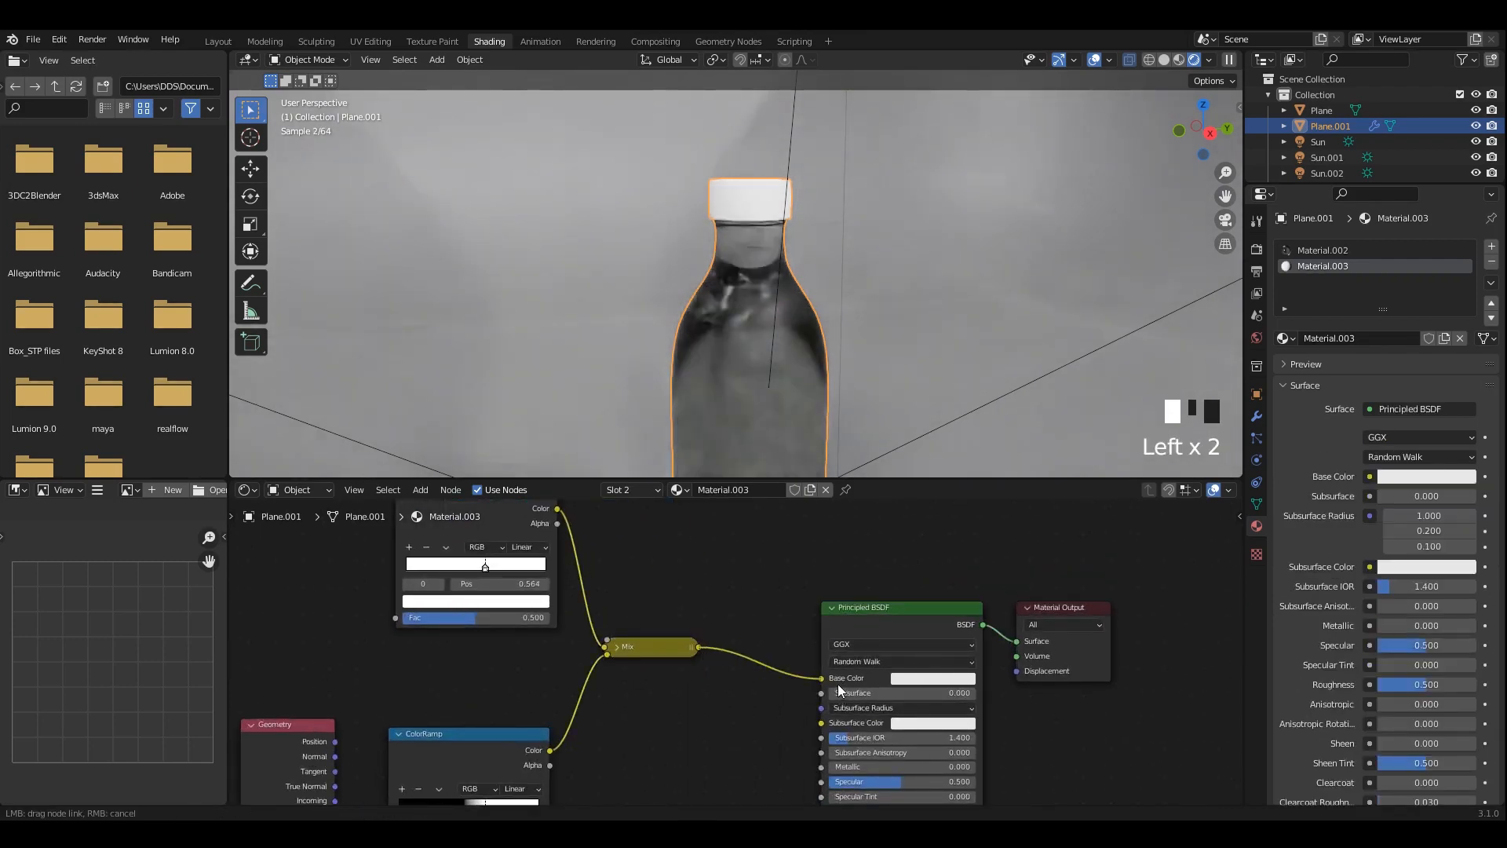
pyautogui.scroll(2, 688, 643)
pyautogui.click(657, 639)
pyautogui.click(666, 691)
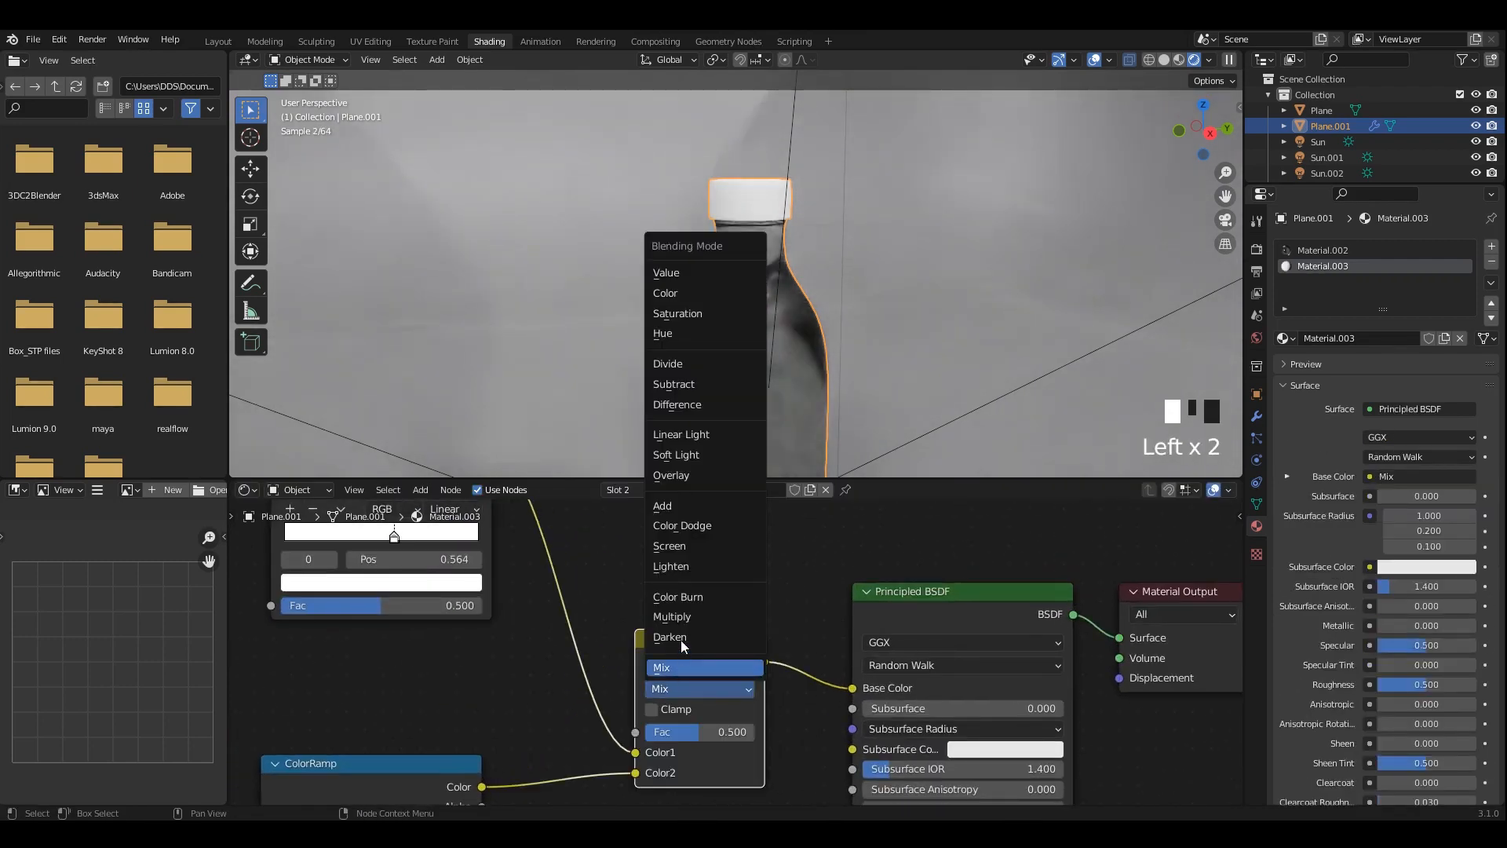
pyautogui.click(681, 617)
pyautogui.moveTo(694, 633); pyautogui.dragTo(699, 609)
pyautogui.moveTo(654, 747); pyautogui.dragTo(640, 685, button='middle')
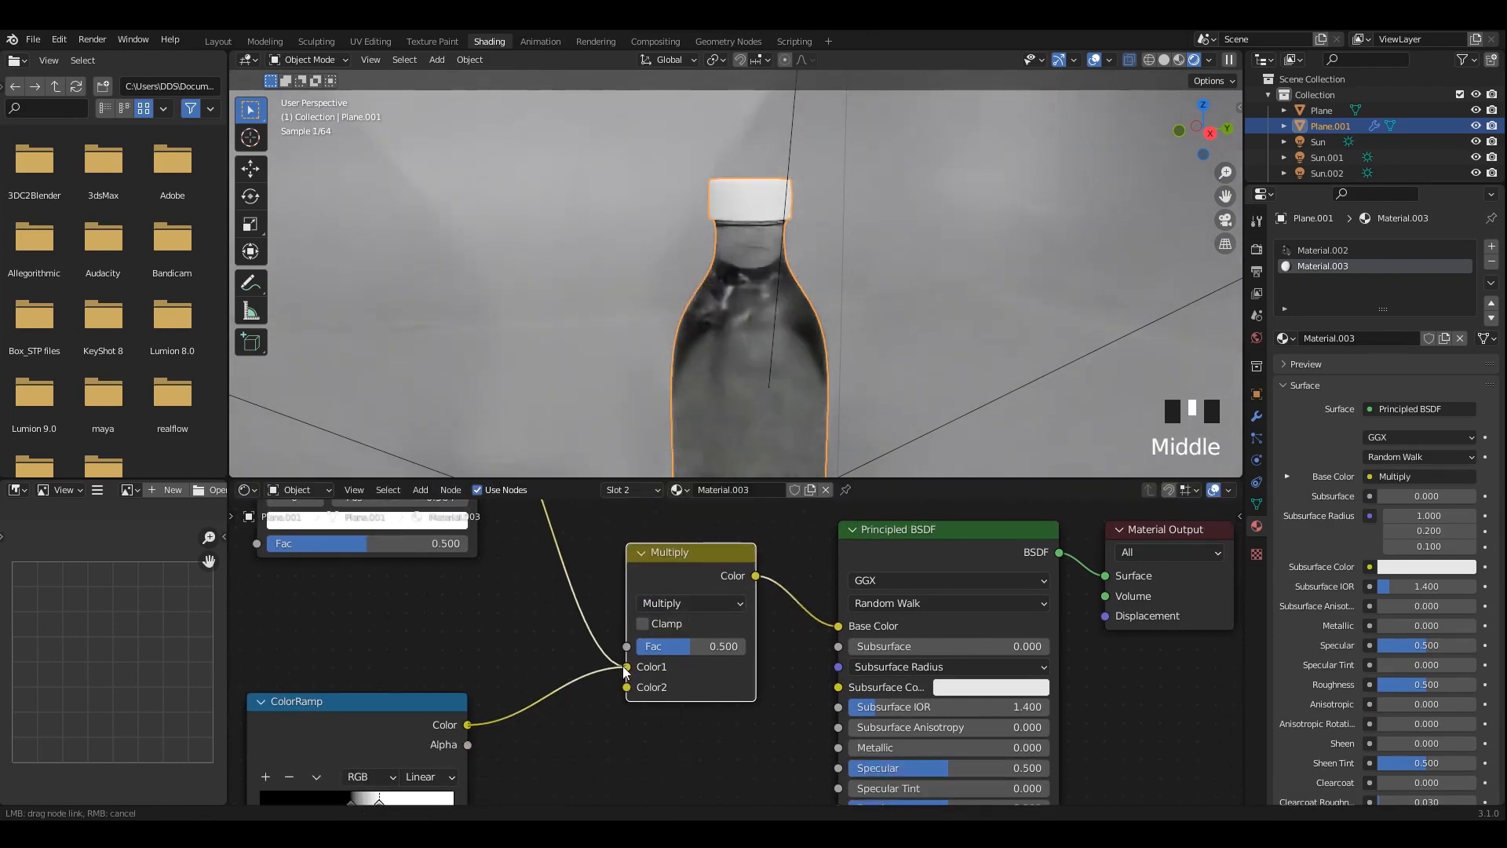
pyautogui.moveTo(626, 688); pyautogui.dragTo(626, 688)
# Place the upper ColorRamp's first stop at 0.505 and color it yellow, with hue about 0.142 and saturation about 0.788.
pyautogui.scroll(3, 551, 636)
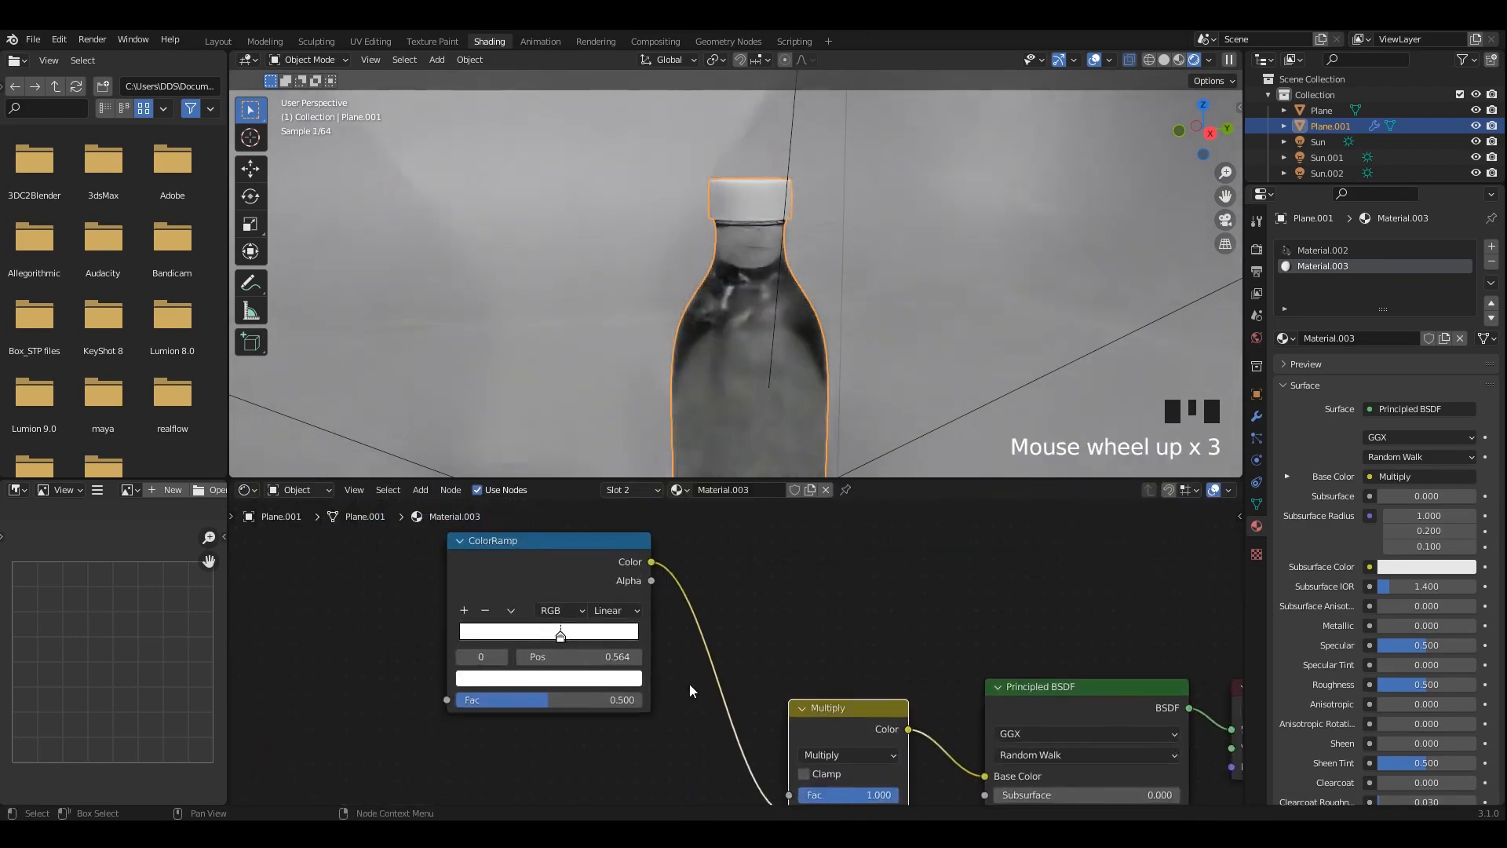
pyautogui.moveTo(552, 636); pyautogui.dragTo(538, 637)
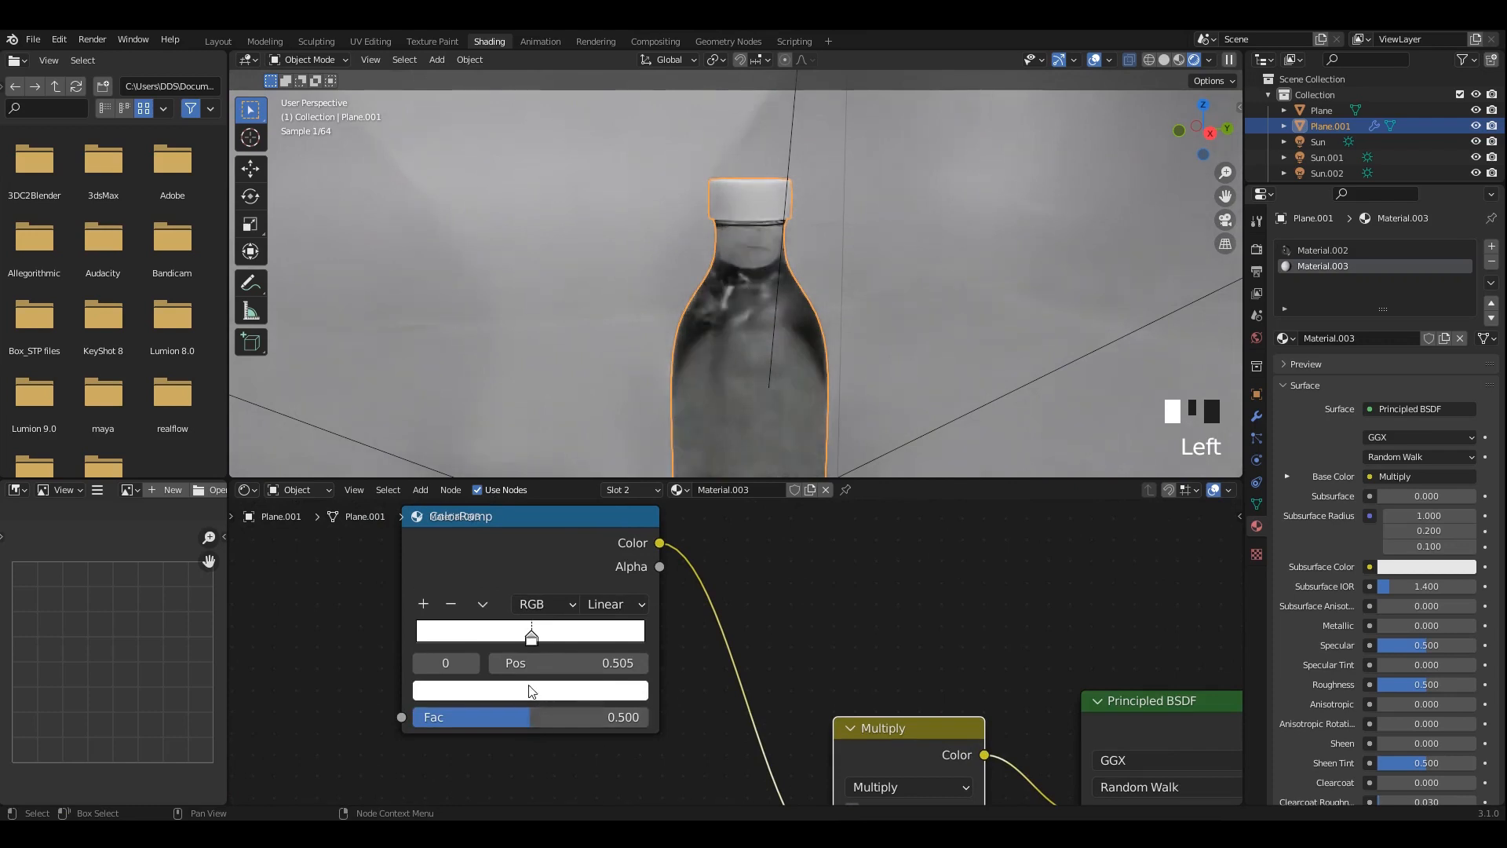
pyautogui.click(528, 690)
pyautogui.moveTo(516, 486); pyautogui.dragTo(503, 479)
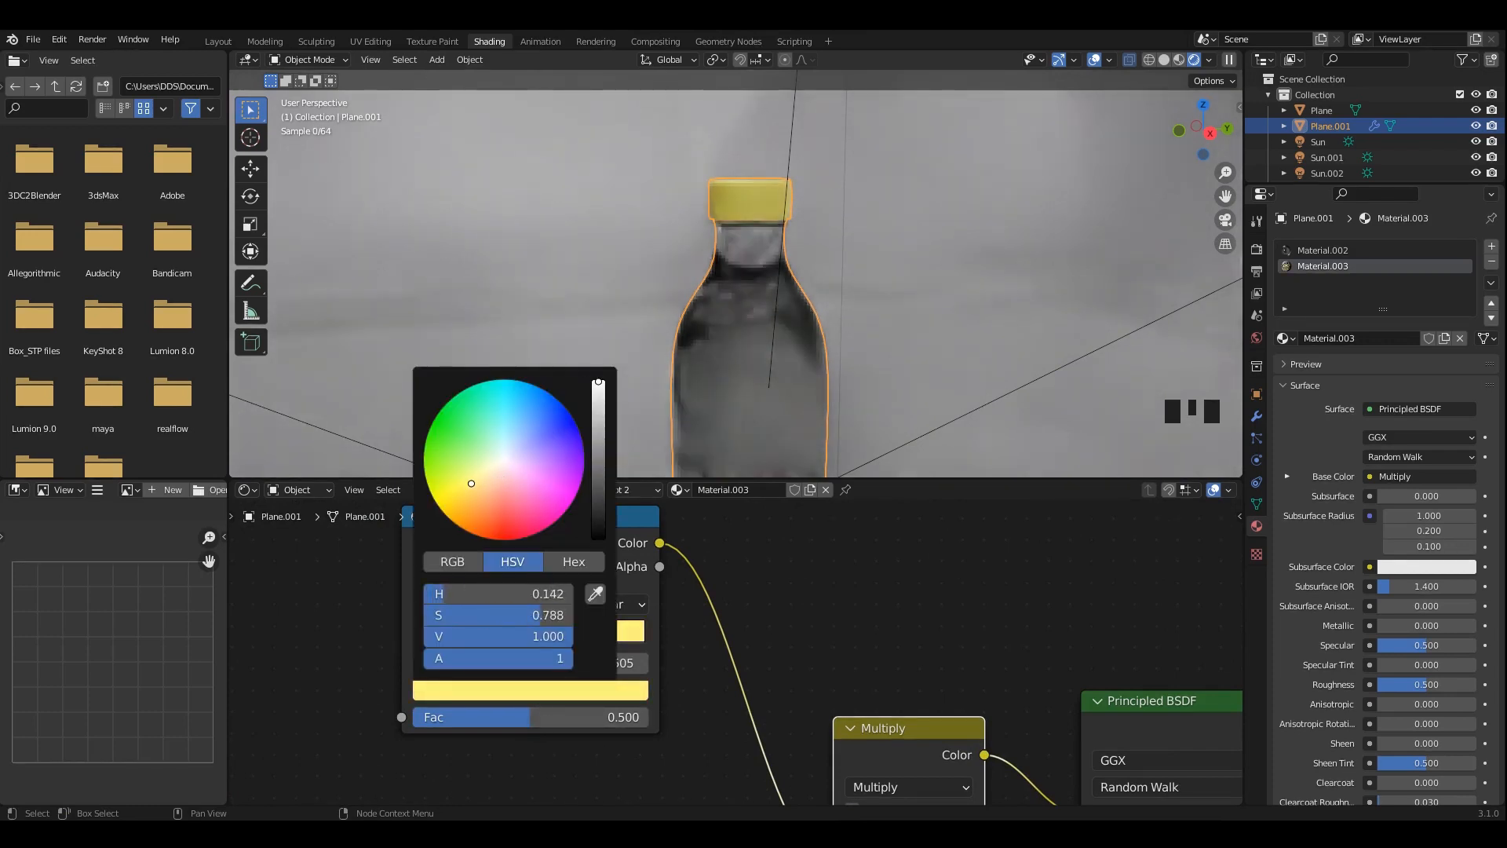
# Set the cap material's Roughness to 0.3, Metallic to 1.000 and Specular to 0.000.
pyautogui.scroll(-5, 939, 627)
pyautogui.moveTo(966, 632); pyautogui.dragTo(745, 518, button='middle')
pyautogui.scroll(5, 854, 656)
pyautogui.moveTo(802, 730); pyautogui.dragTo(775, 641, button='middle')
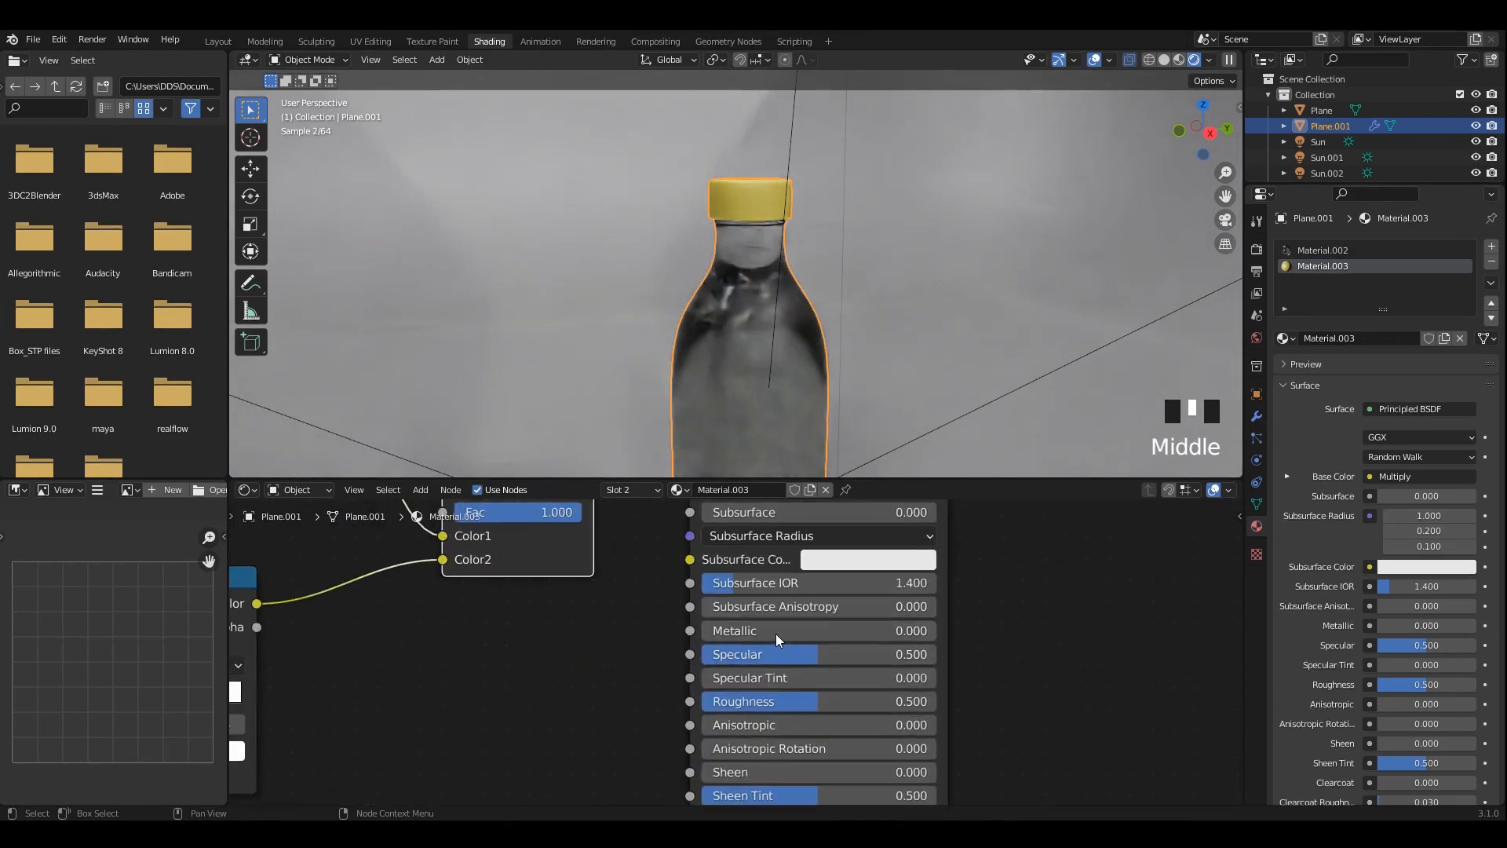
pyautogui.scroll(4, 779, 640)
pyautogui.moveTo(781, 654); pyautogui.dragTo(922, 654)
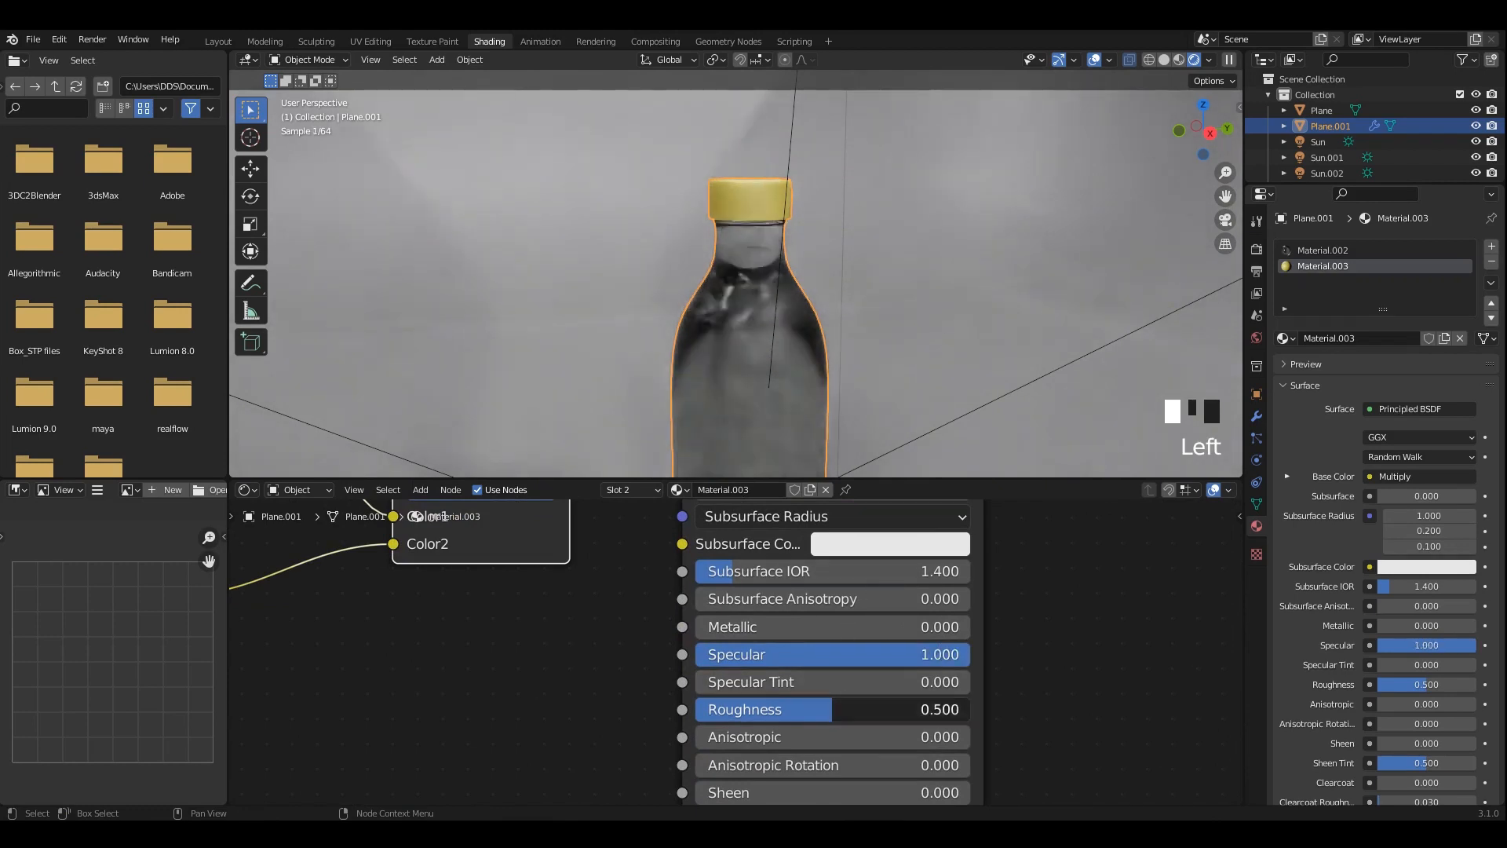
pyautogui.moveTo(866, 710); pyautogui.dragTo(811, 709)
pyautogui.click(807, 712)
pyautogui.write('0.3')
pyautogui.press('Return')
pyautogui.moveTo(737, 628); pyautogui.dragTo(1004, 628)
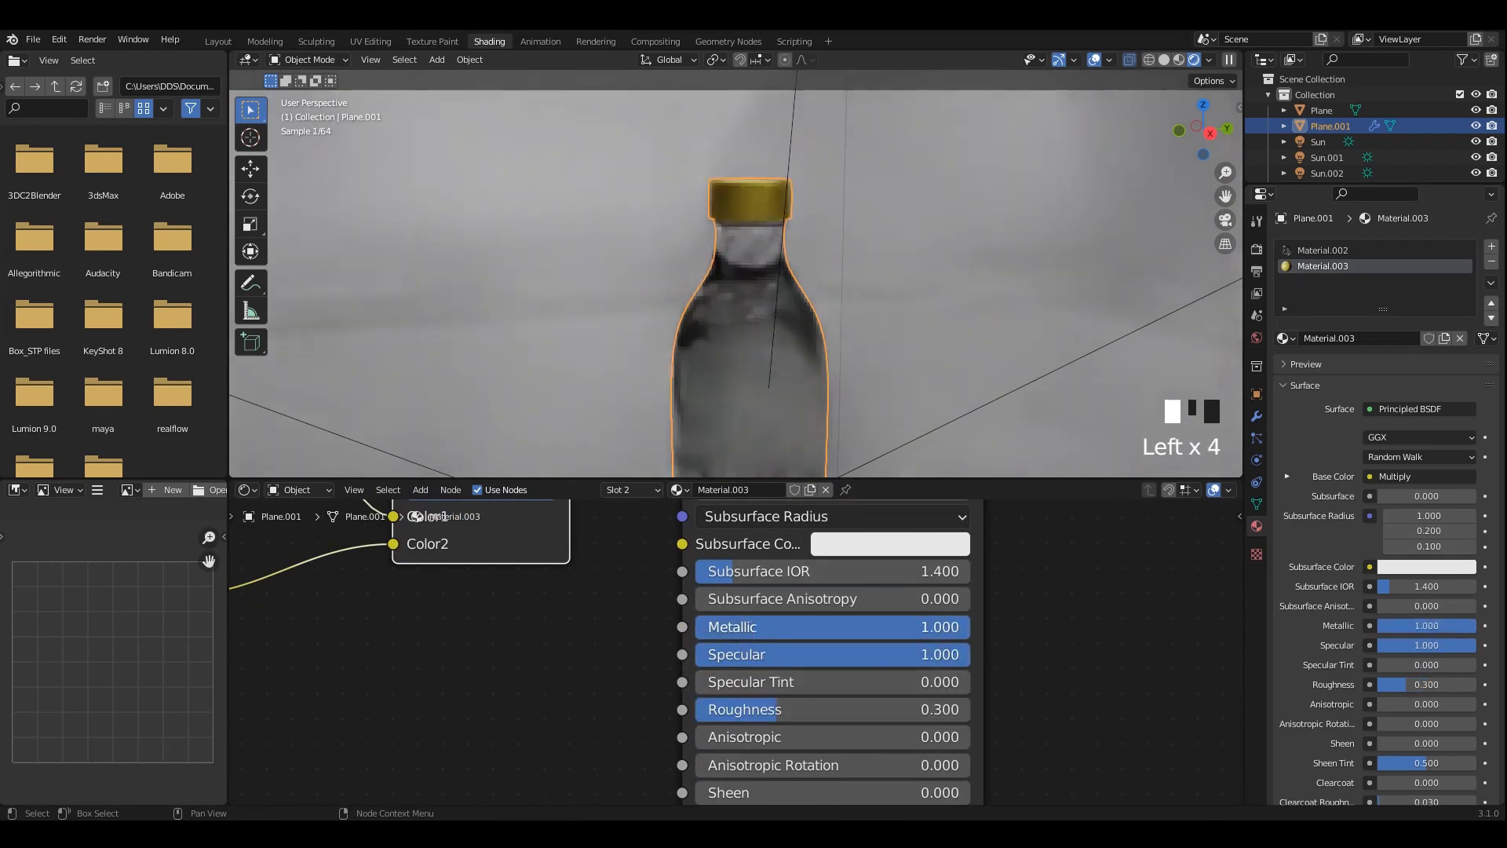
pyautogui.moveTo(824, 626); pyautogui.dragTo(695, 655)
# Save the file and change the blend mode of the cap's color mix node to Soft Light.
pyautogui.moveTo(742, 323); pyautogui.dragTo(783, 272, button='middle')
pyautogui.scroll(1, 785, 272)
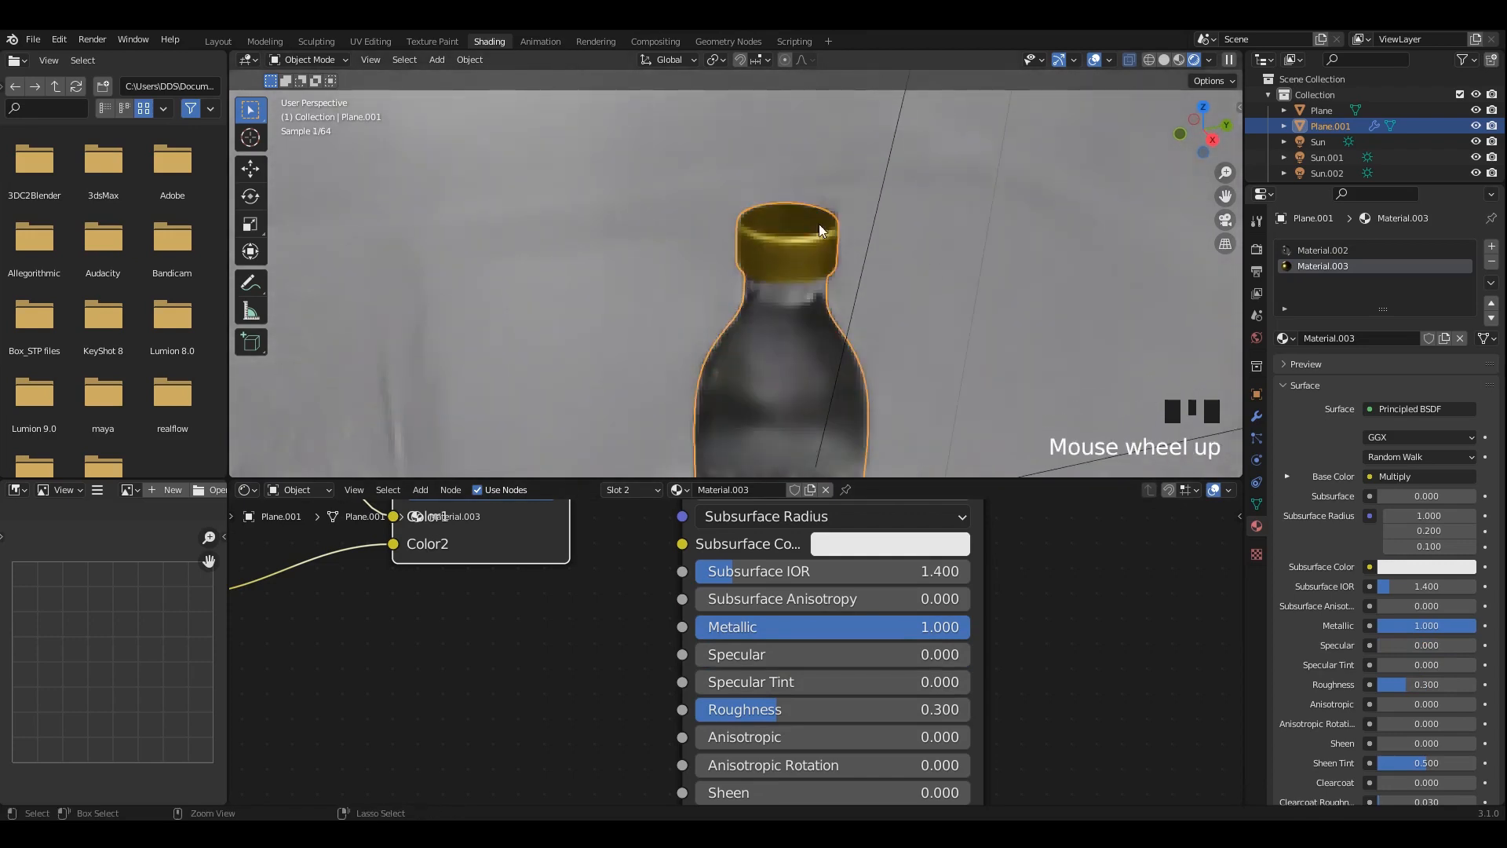
pyautogui.scroll(-4, 511, 535)
pyautogui.scroll(5, 593, 628)
pyautogui.click(590, 537)
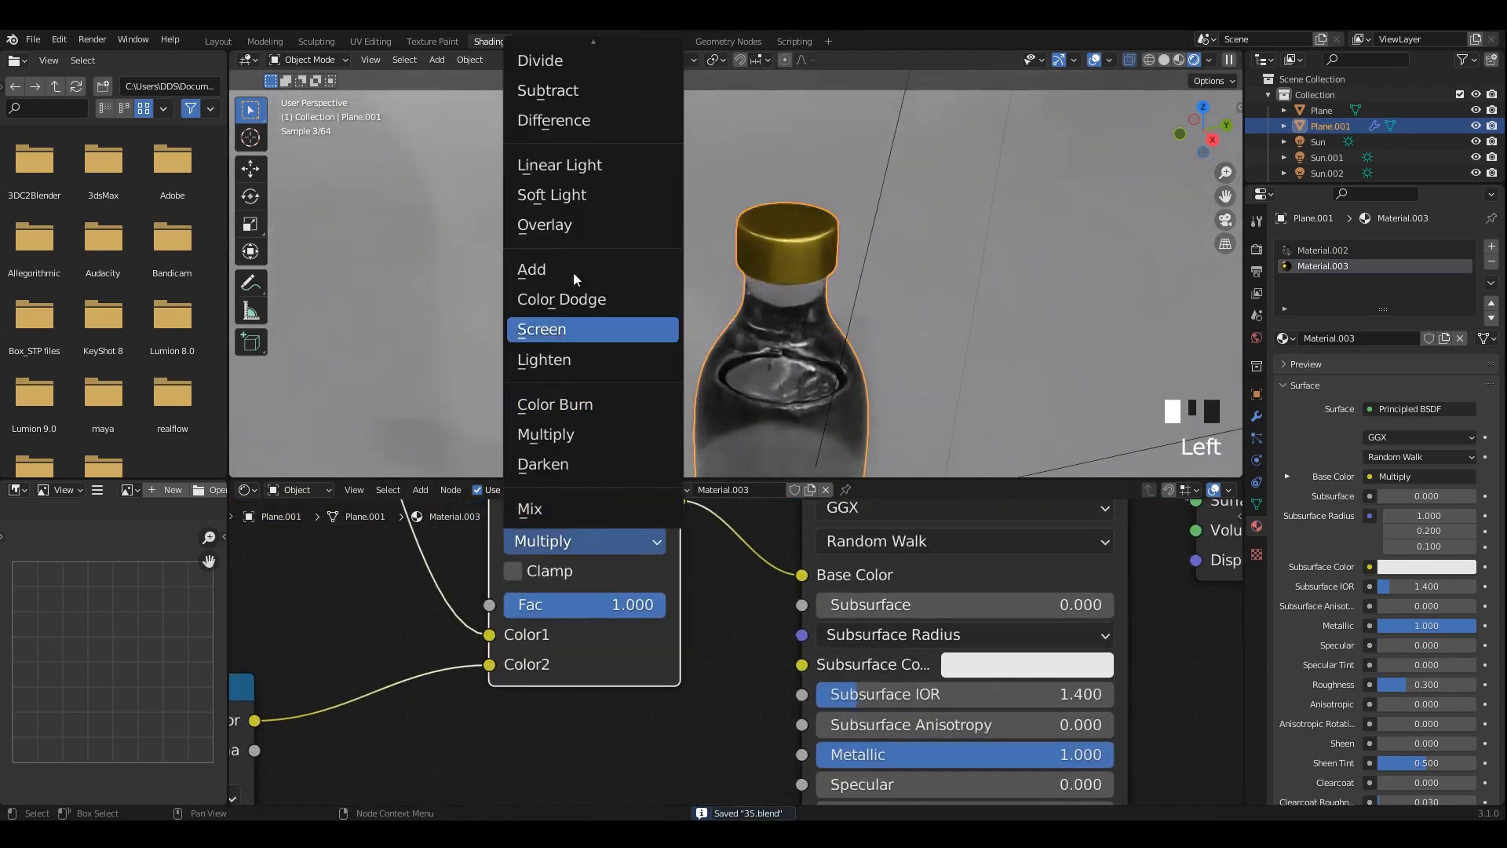
pyautogui.click(591, 197)
pyautogui.scroll(3, 801, 291)
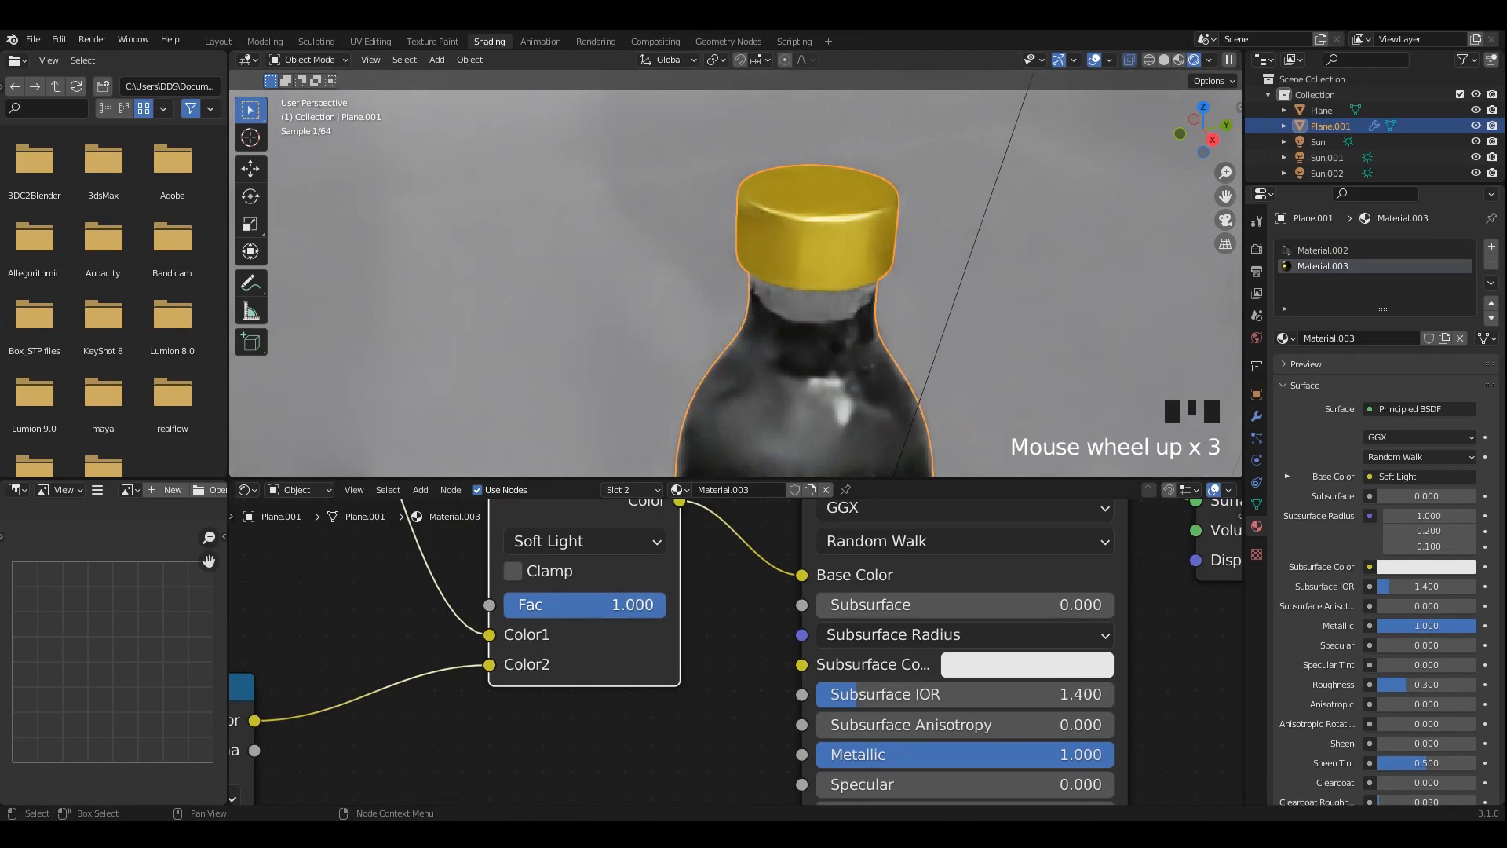
pyautogui.moveTo(621, 605); pyautogui.dragTo(642, 605)
# Set the cap material's Roughness to 0.4, bring the whole bottle into view, and save the file.
pyautogui.moveTo(916, 778); pyautogui.dragTo(862, 723, button='middle')
pyautogui.moveTo(862, 723); pyautogui.dragTo(807, 666, button='middle')
pyautogui.click(853, 721)
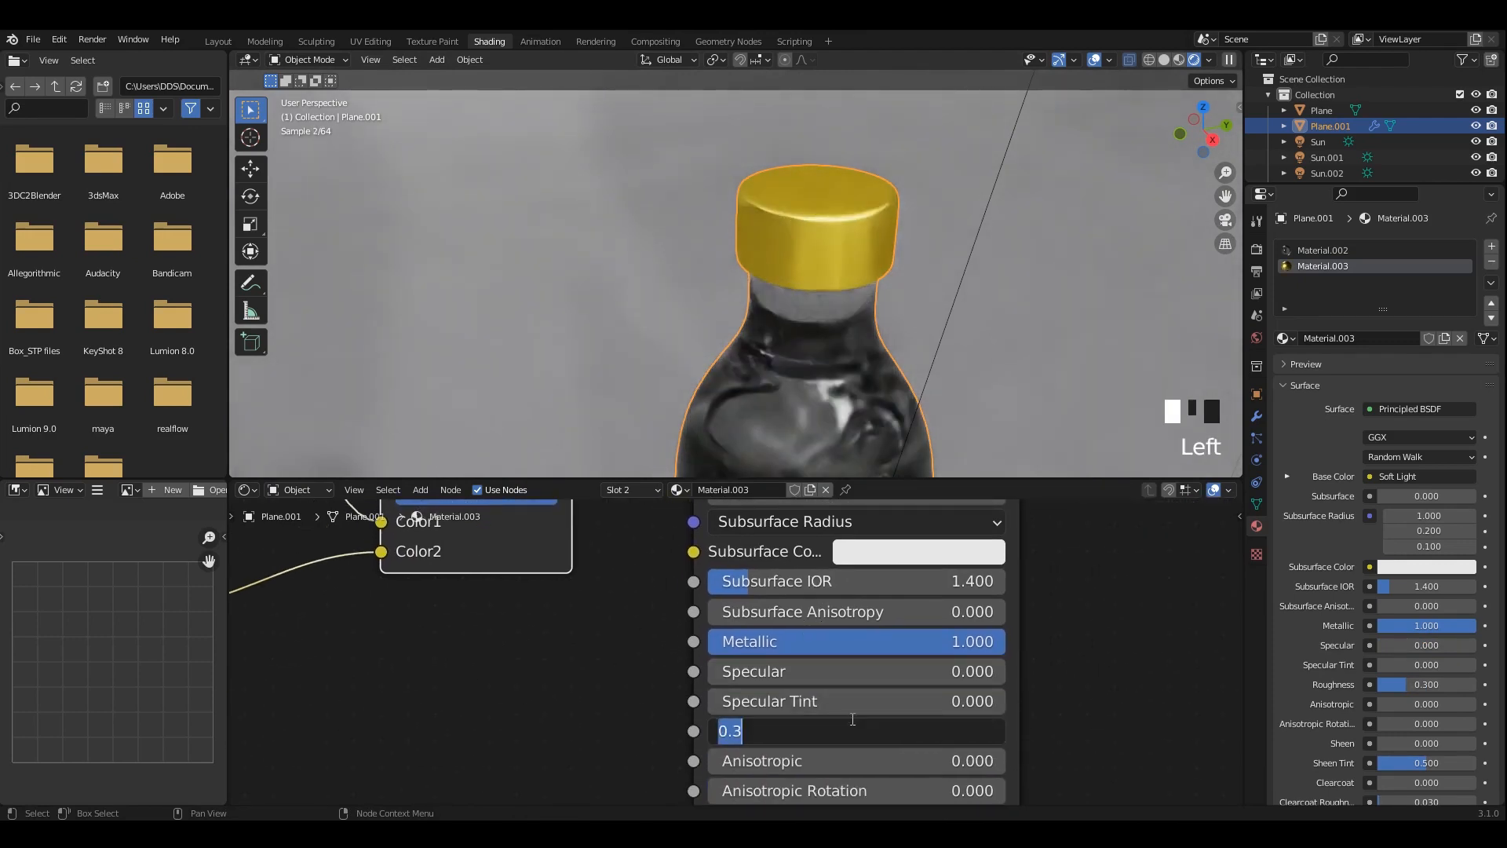
pyautogui.write('0.4')
pyautogui.press('Return')
pyautogui.scroll(-4, 845, 277)
pyautogui.moveTo(844, 304); pyautogui.dragTo(820, 275, button='middle')
pyautogui.scroll(-2, 817, 281)
pyautogui.keyDown('shift'); pyautogui.moveTo(813, 303); pyautogui.dragTo(815, 272, button='middle'); pyautogui.keyUp('shift')
pyautogui.scroll(-9, 500, 721)
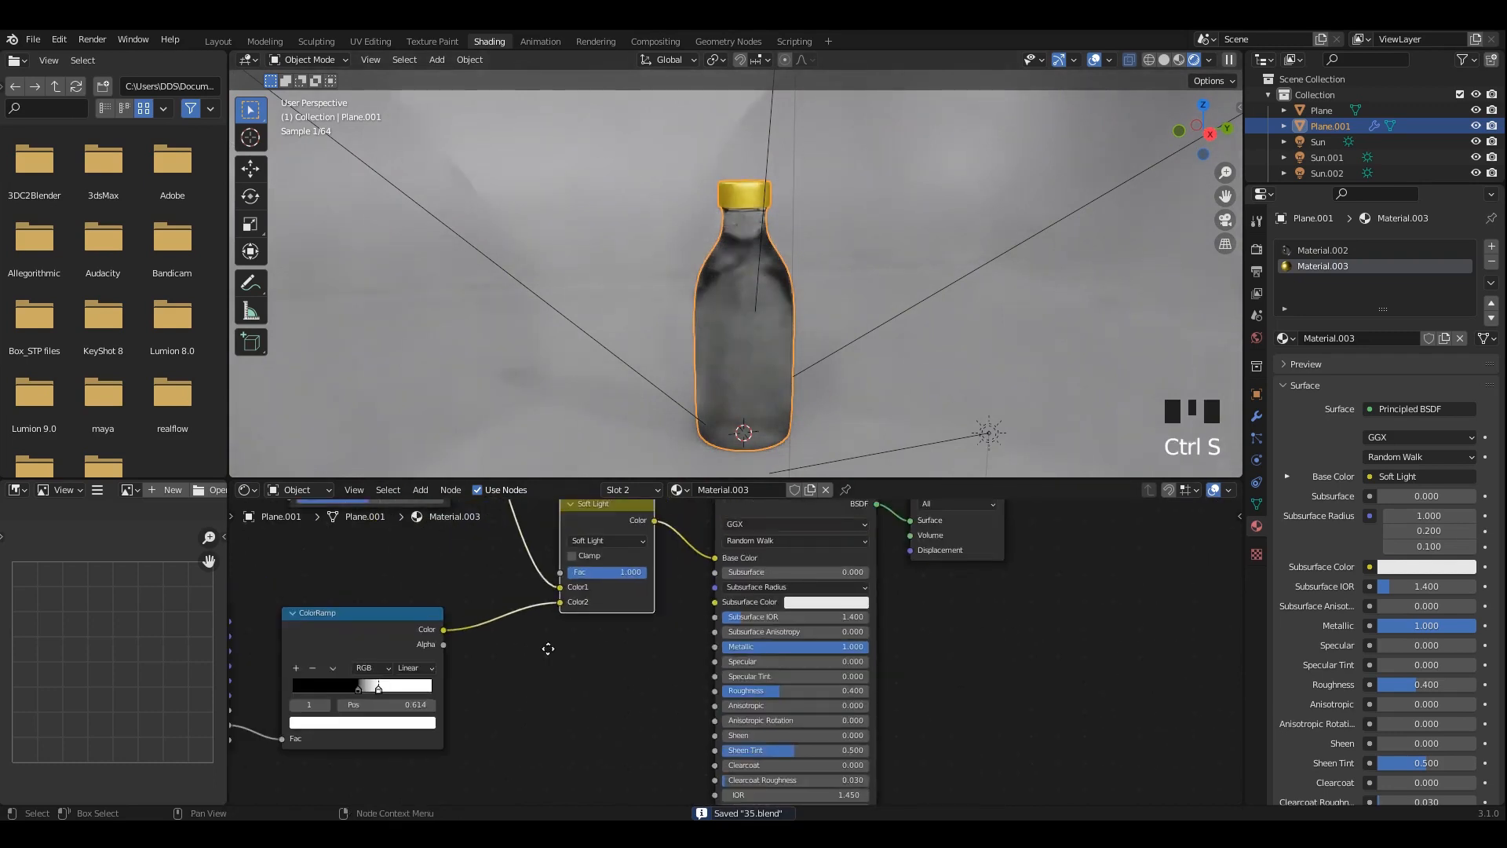
# Move the Geometry and lower ColorRamp nodes further away from the Soft Light node, and save the file.
pyautogui.moveTo(643, 639); pyautogui.dragTo(743, 652, button='middle')
pyautogui.click(560, 618)
pyautogui.moveTo(560, 617); pyautogui.dragTo(524, 608)
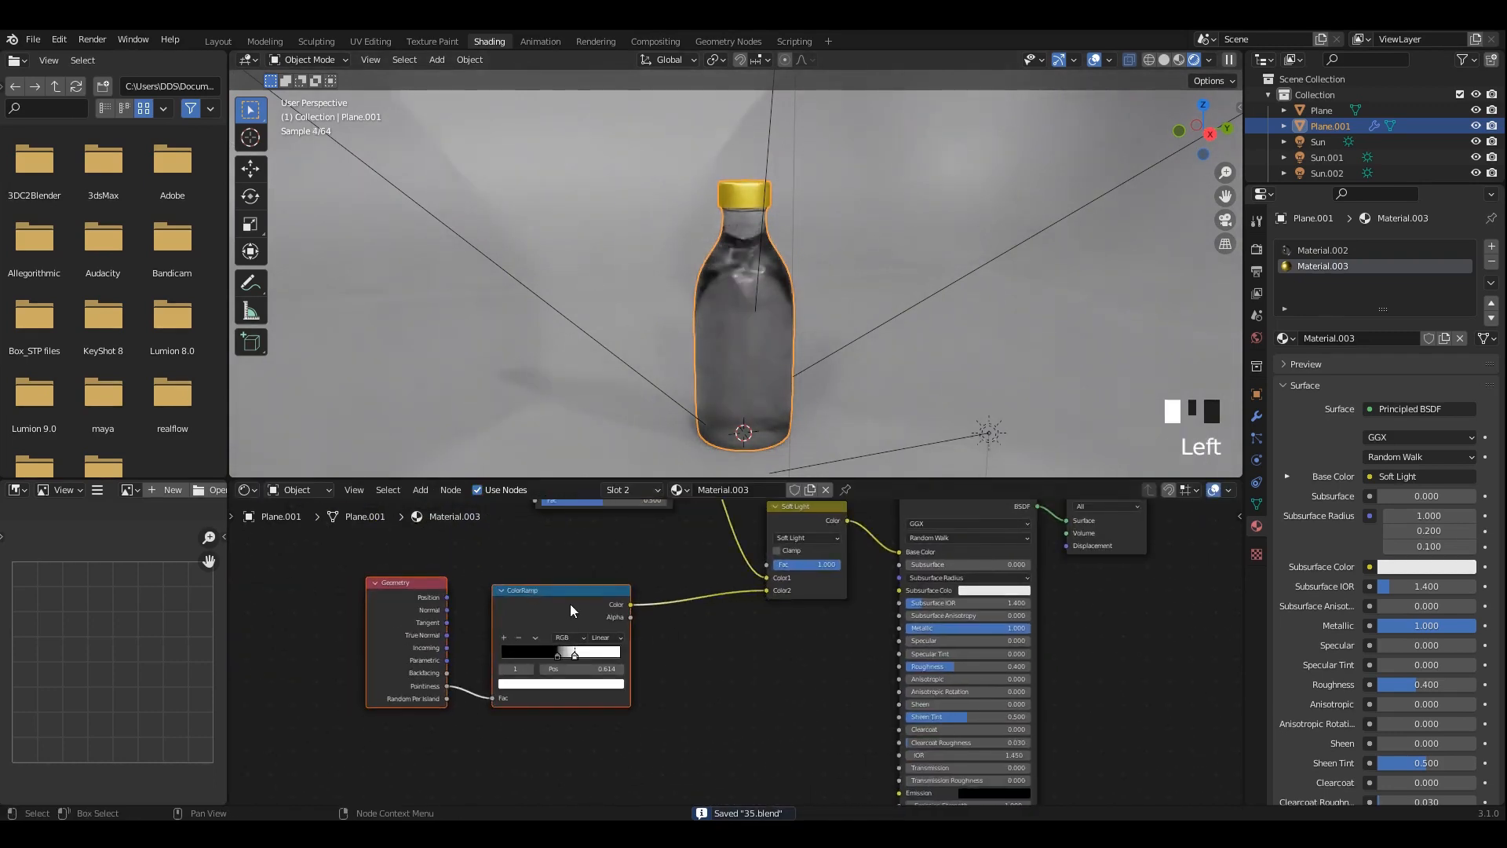
pyautogui.click(764, 341)
pyautogui.moveTo(769, 438); pyautogui.dragTo(762, 296, button='middle')
pyautogui.scroll(2, 750, 293)
pyautogui.hotkey('ctrl', 's')
# Set the strength of the low sun light beside the bottle to 3.000 and select the sun above the bottle.
pyautogui.click(953, 312)
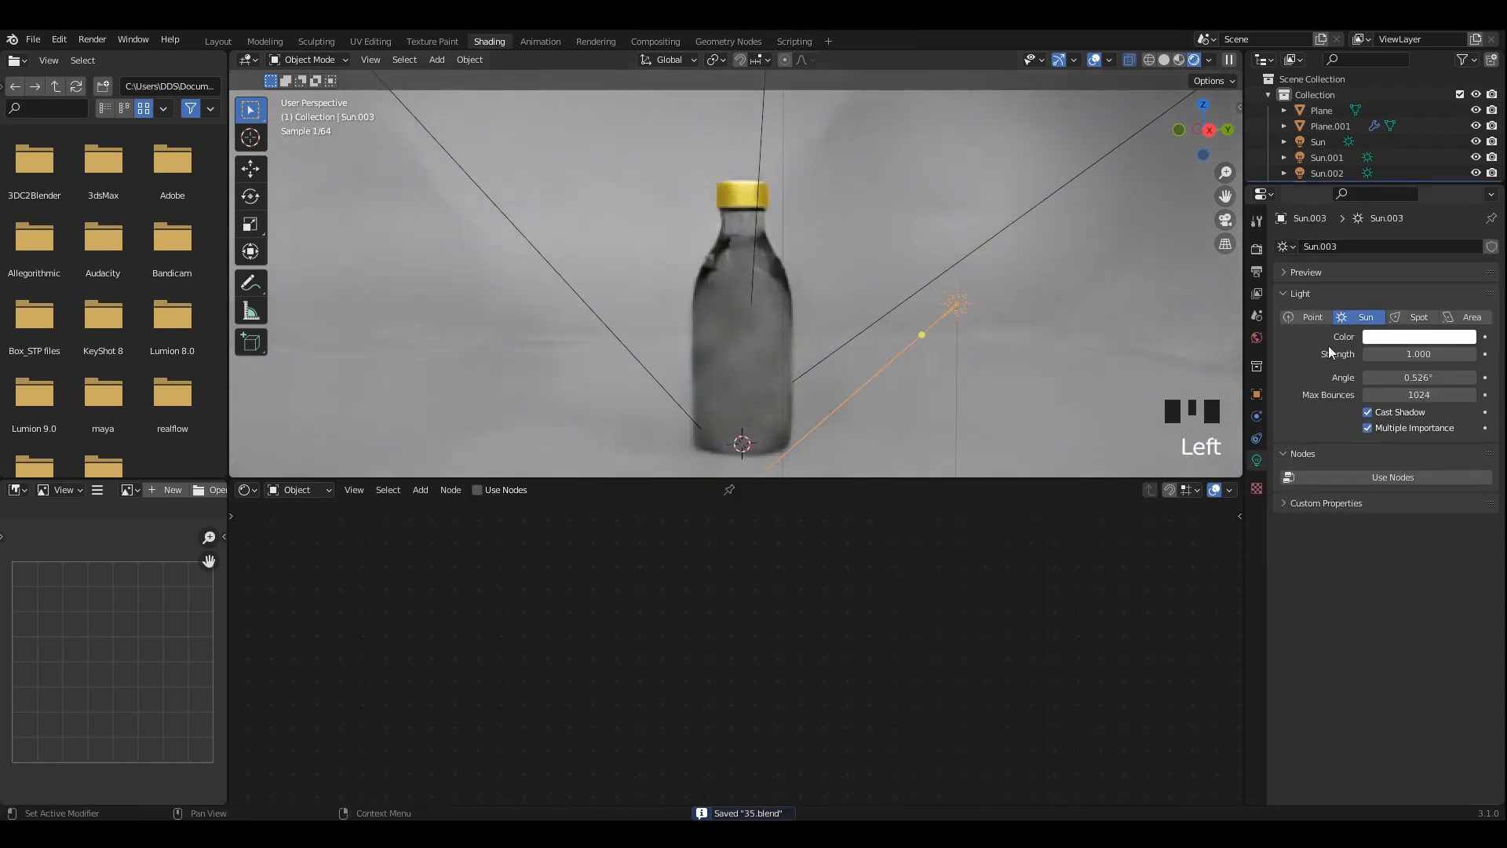
pyautogui.moveTo(878, 336); pyautogui.dragTo(864, 338, button='middle')
pyautogui.scroll(2, 861, 331)
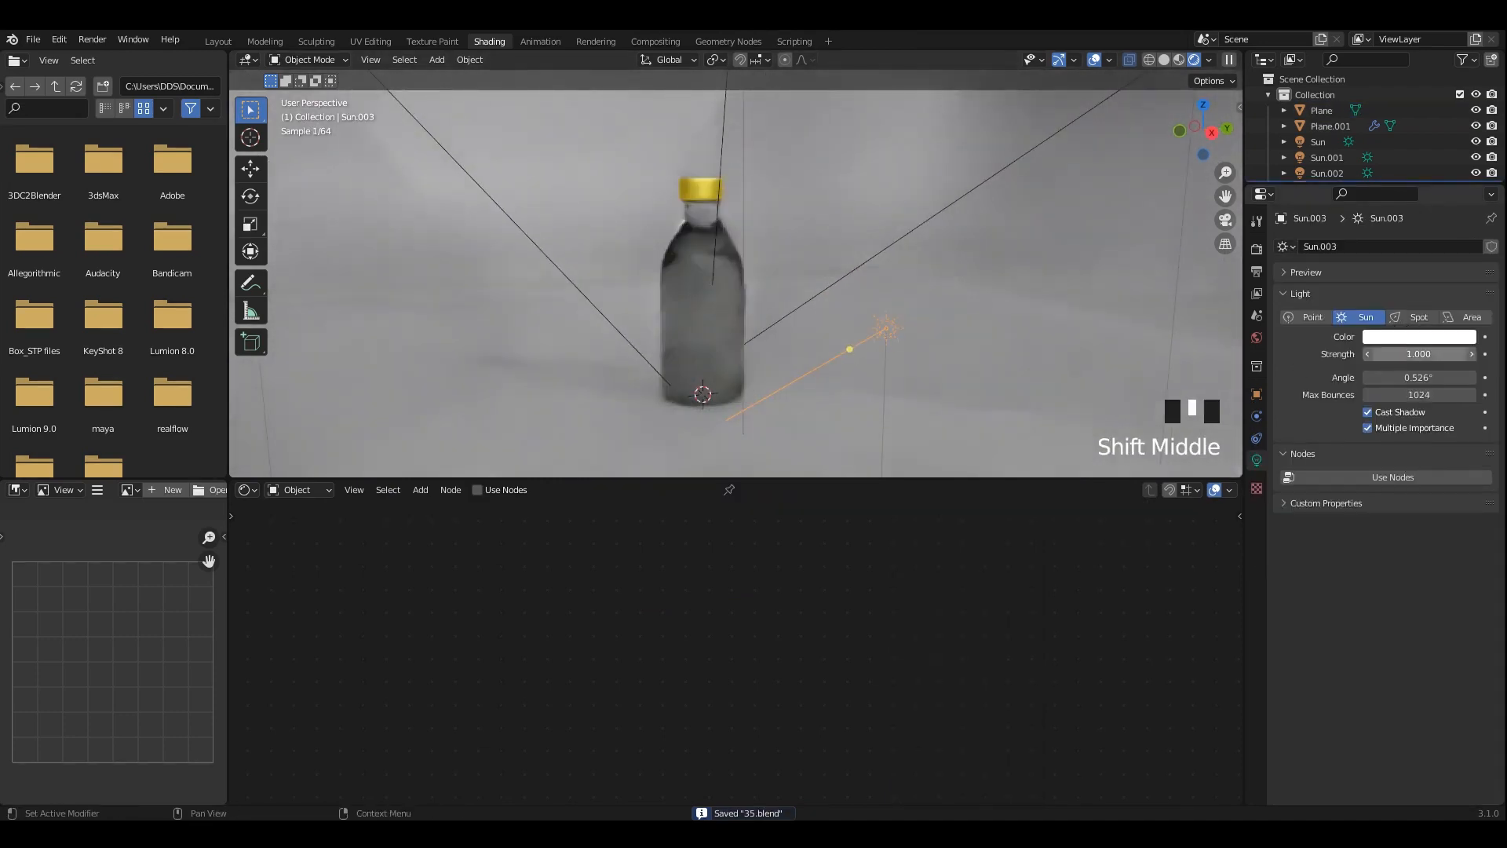
pyautogui.moveTo(1413, 354); pyautogui.dragTo(1414, 357)
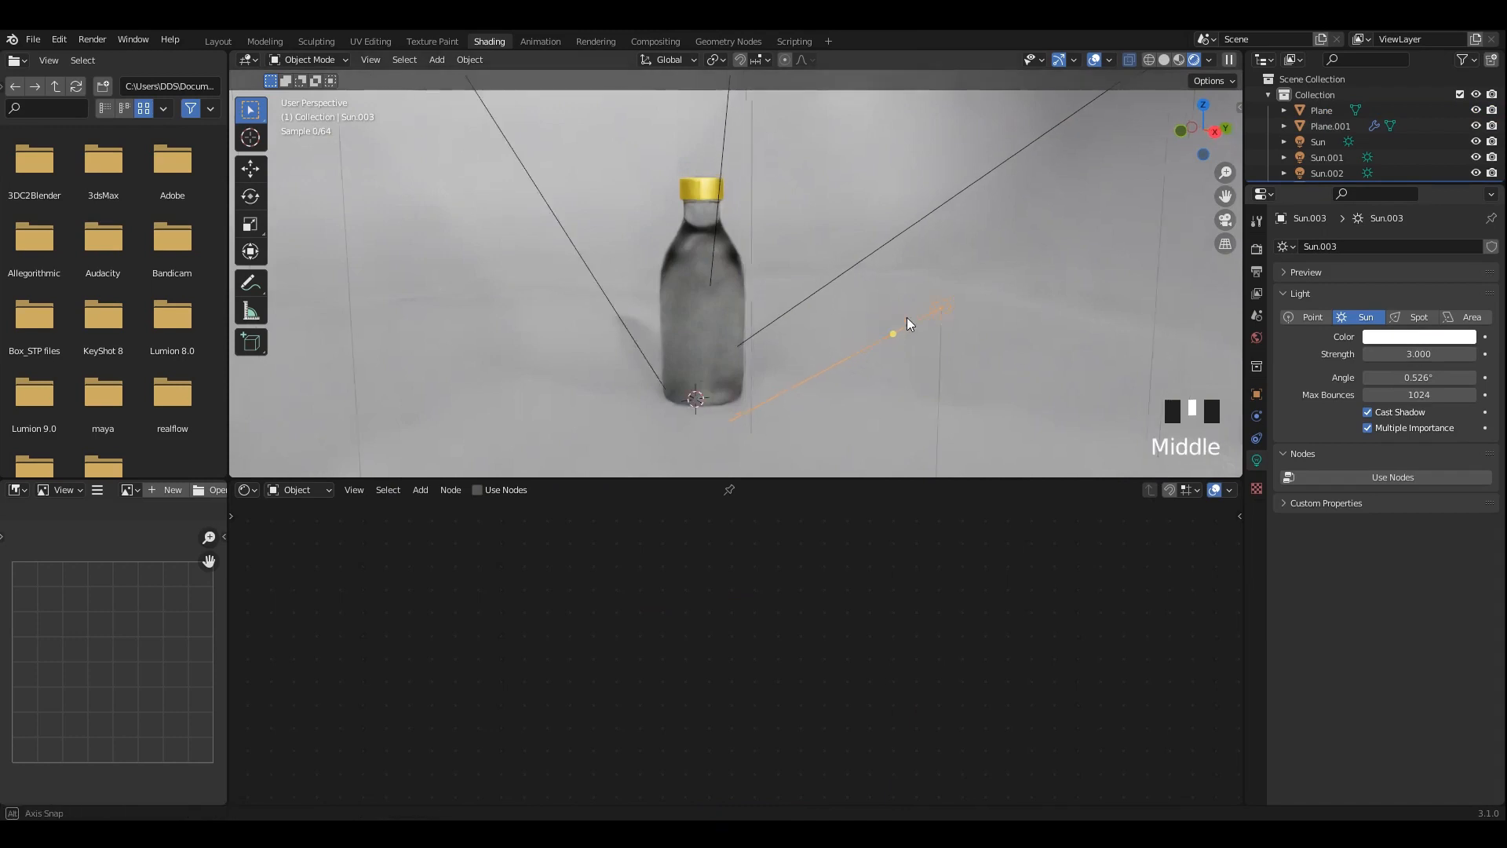
pyautogui.moveTo(906, 317); pyautogui.dragTo(760, 212, button='middle')
pyautogui.click(760, 213)
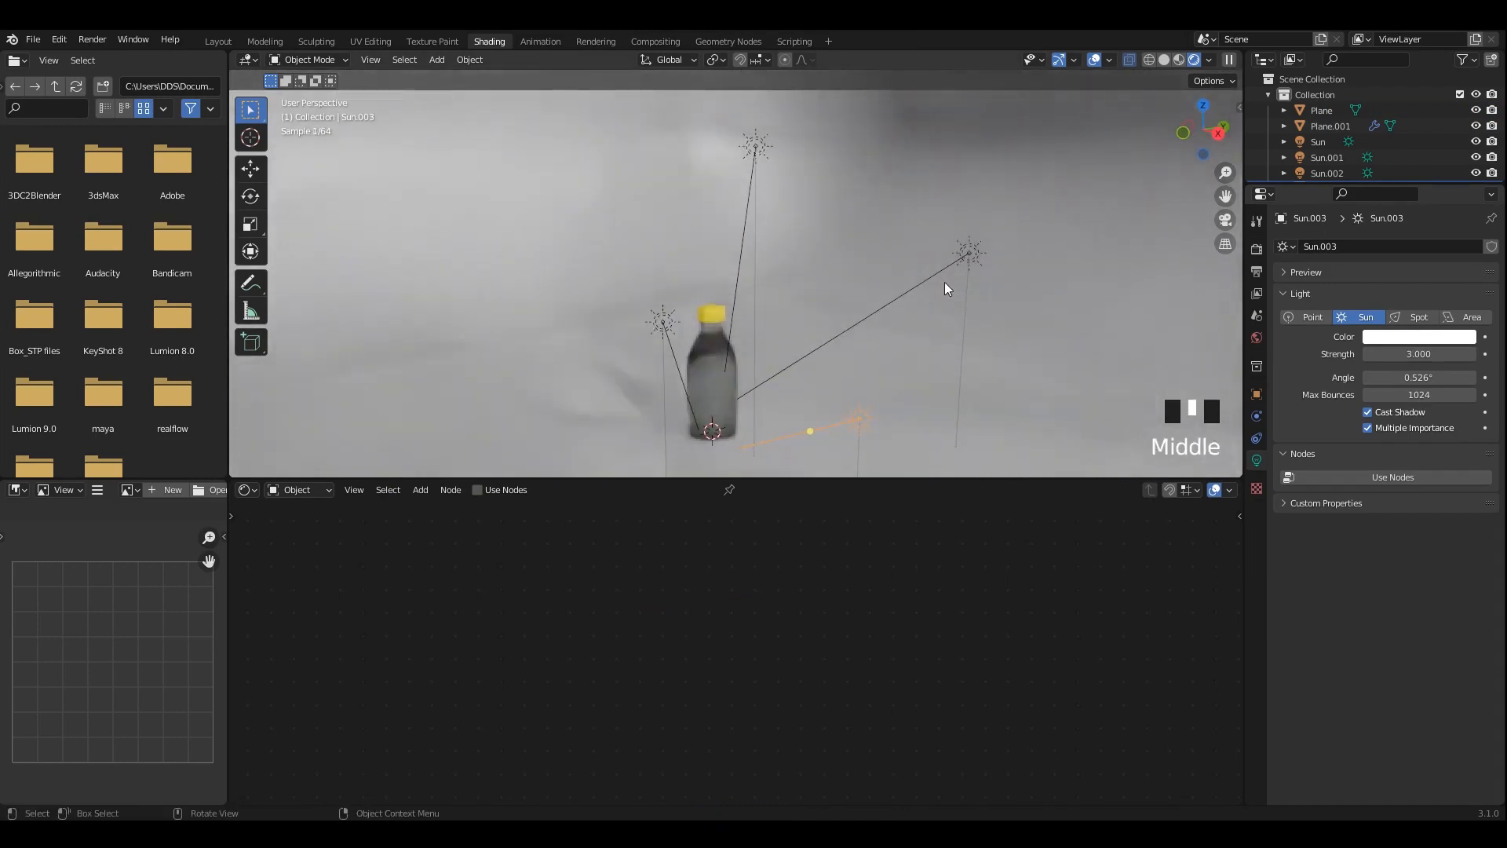
pyautogui.scroll(4, 779, 336)
pyautogui.keyDown('shift'); pyautogui.moveTo(779, 336); pyautogui.dragTo(821, 275, button='middle'); pyautogui.keyUp('shift')
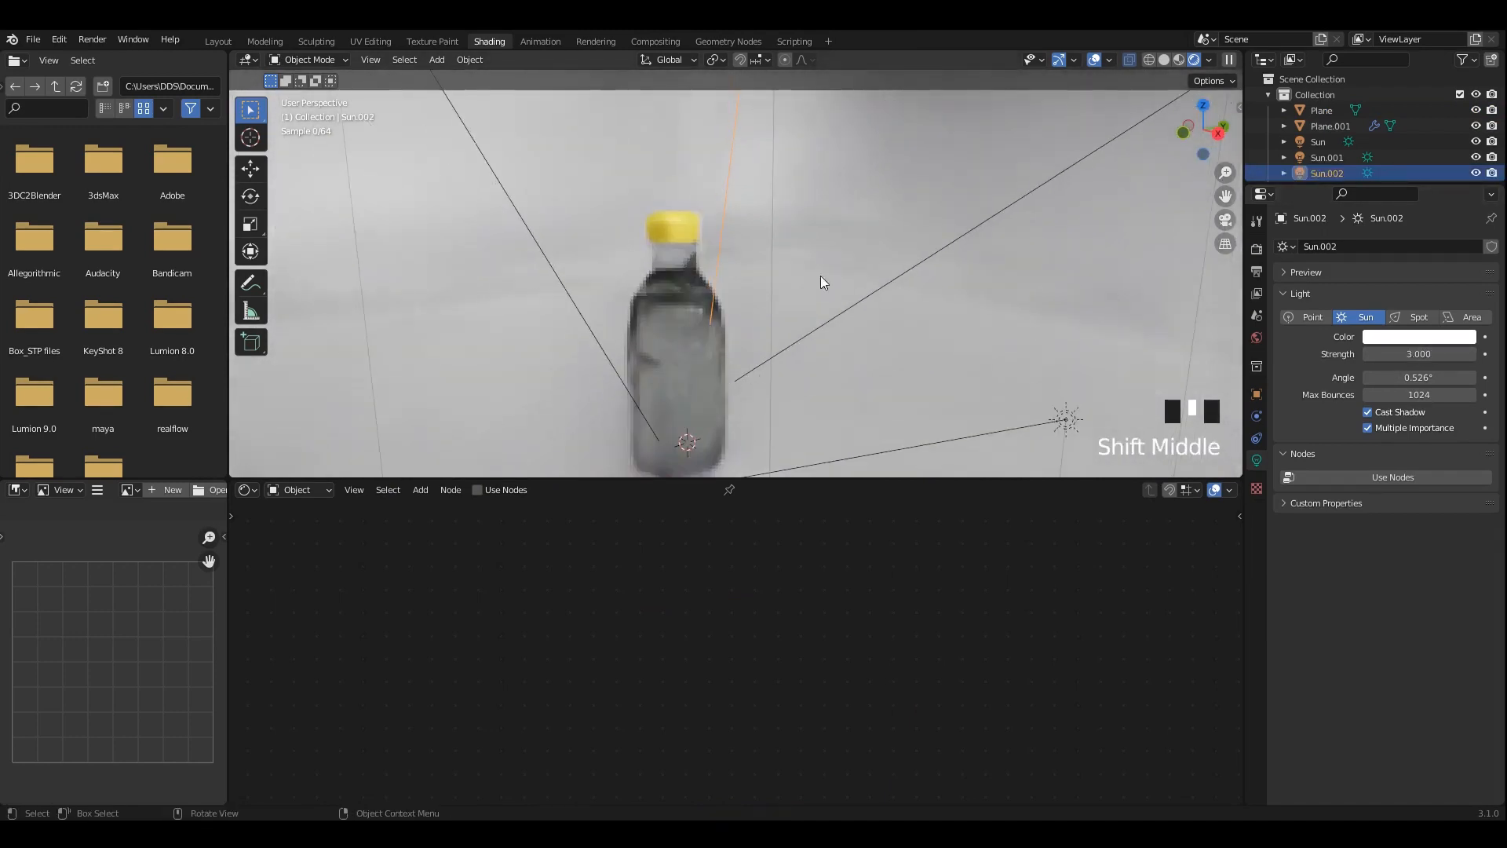
# Darken the gray Base Color of the backdrop's material and save the file.
pyautogui.click(915, 335)
pyautogui.scroll(7, 798, 624)
pyautogui.click(946, 568)
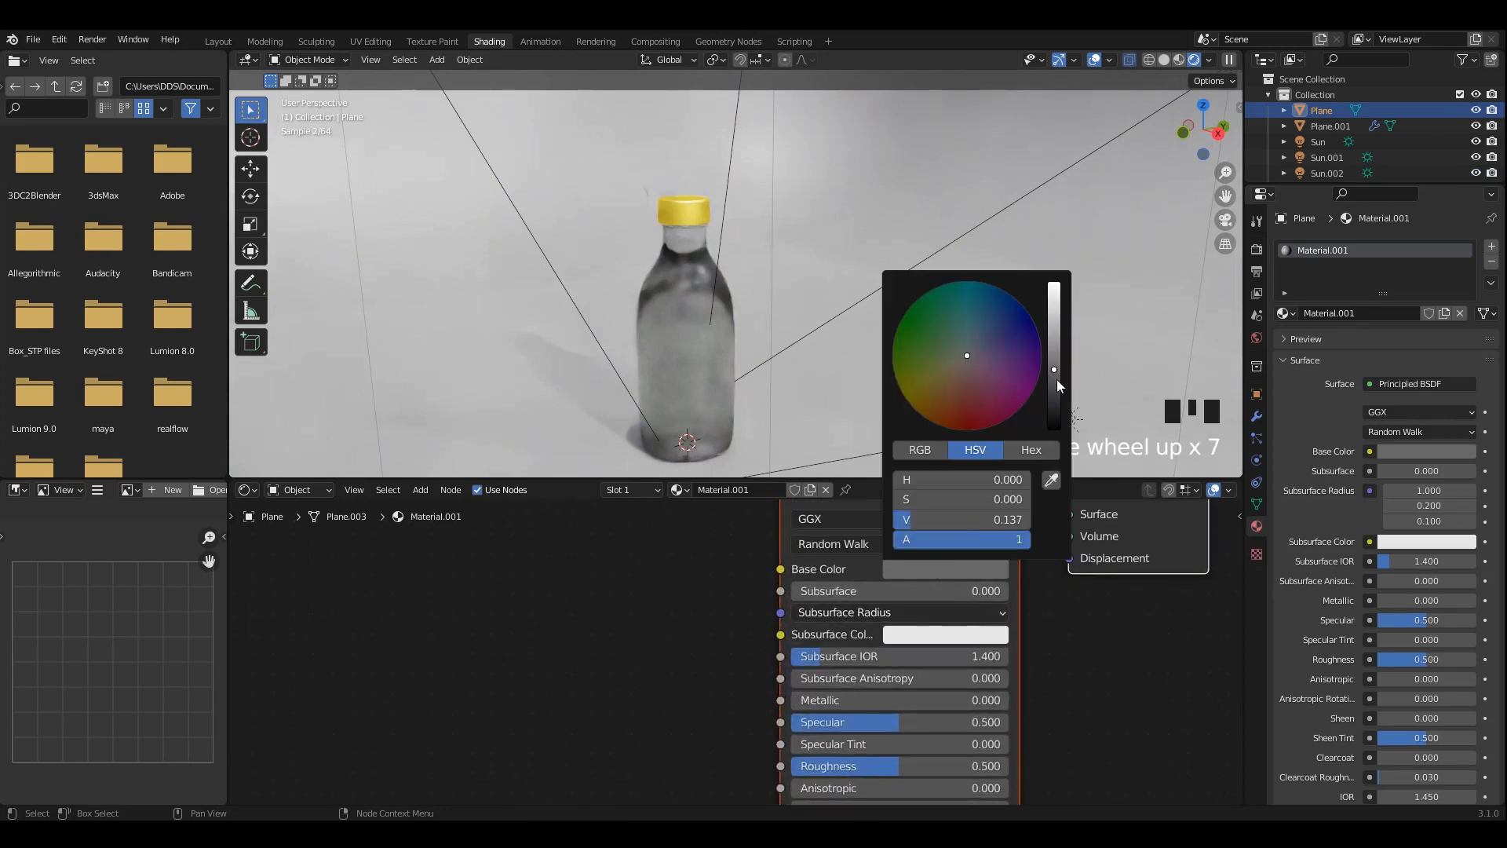
pyautogui.moveTo(1056, 379); pyautogui.dragTo(1054, 389)
pyautogui.scroll(2, 722, 335)
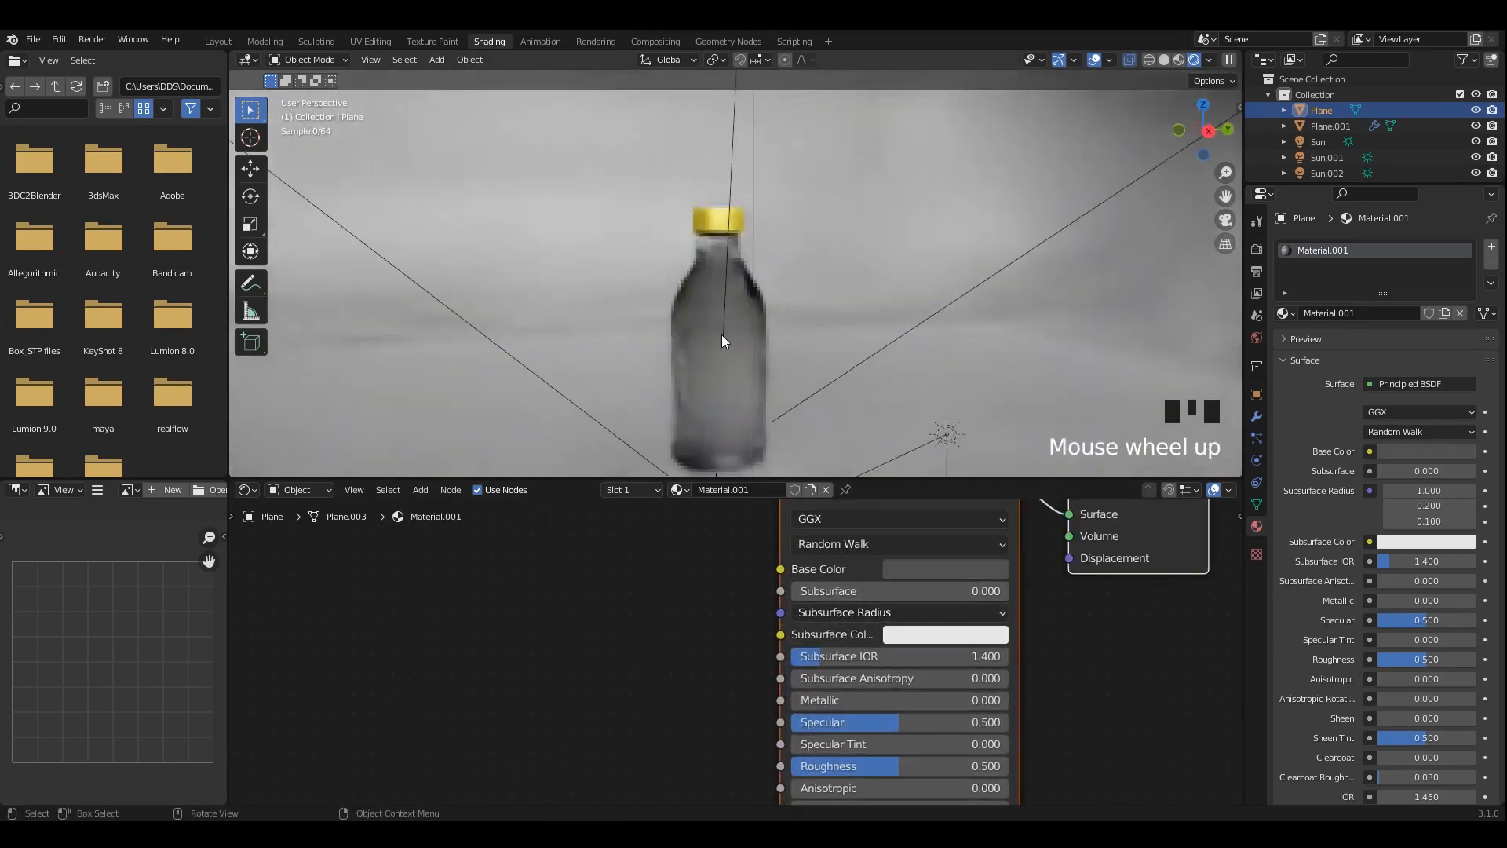
pyautogui.keyDown('shift'); pyautogui.moveTo(722, 335); pyautogui.dragTo(727, 304, button='middle'); pyautogui.keyUp('shift')
pyautogui.hotkey('ctrl', 's')
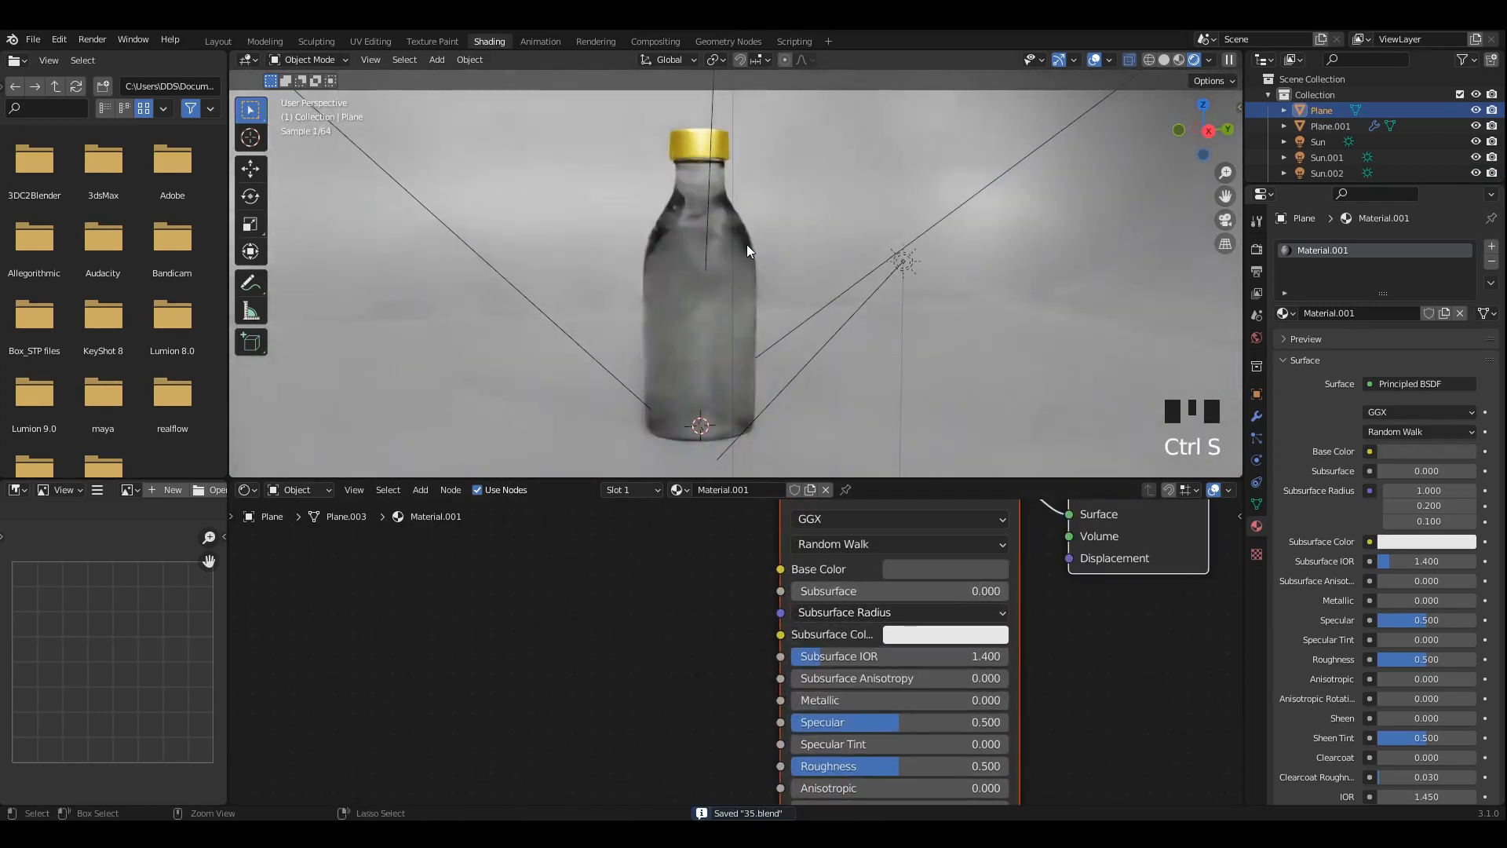
# Enter Edit Mode on the bottle, try hiding its linked body geometry, and return to Object Mode.
pyautogui.click(717, 182)
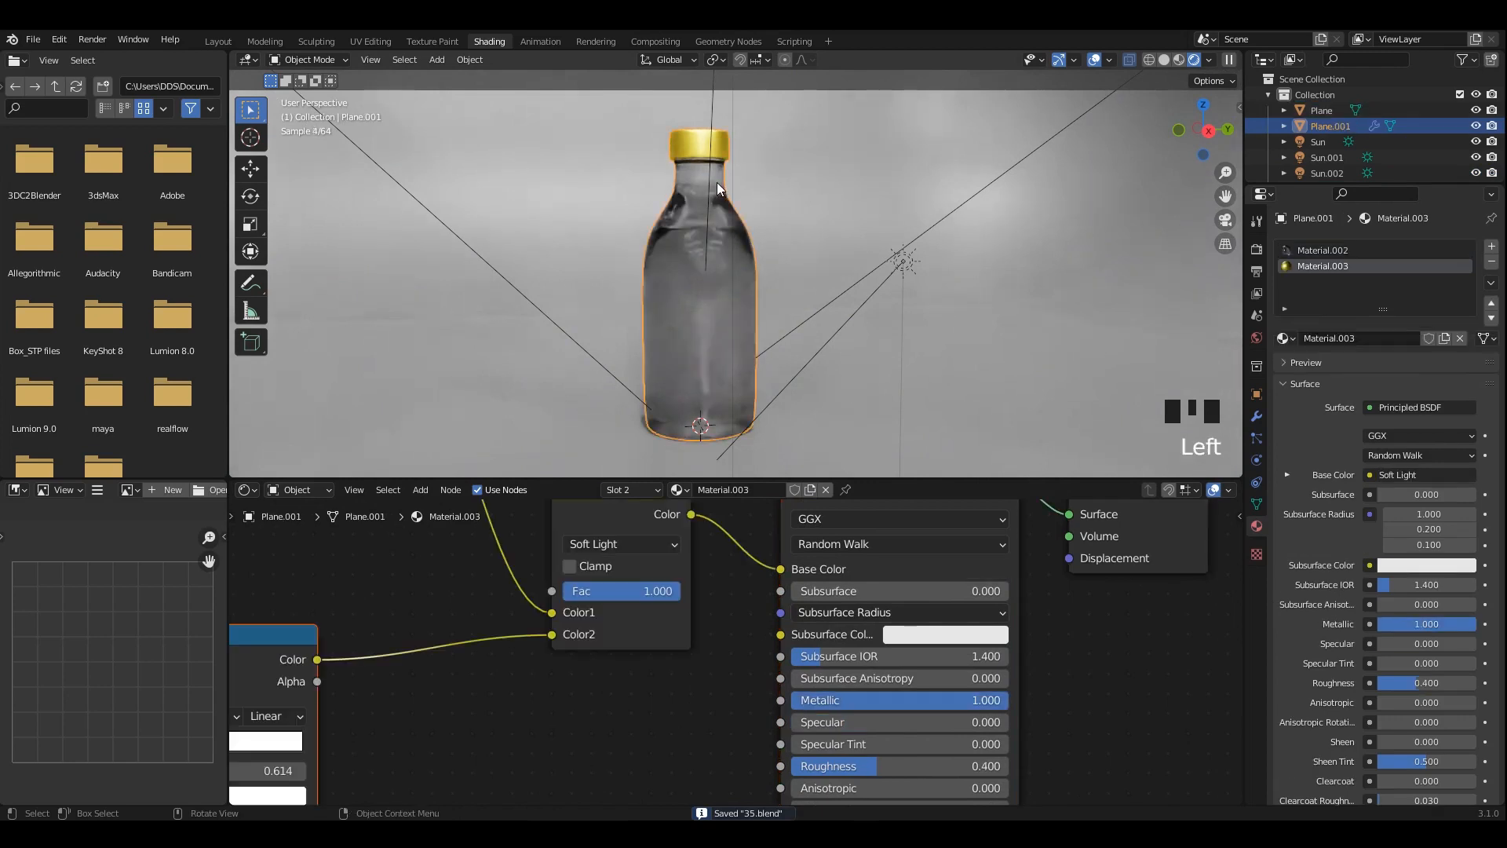
pyautogui.press('Tab')
pyautogui.press('l')
pyautogui.press('h')
pyautogui.press('Tab')
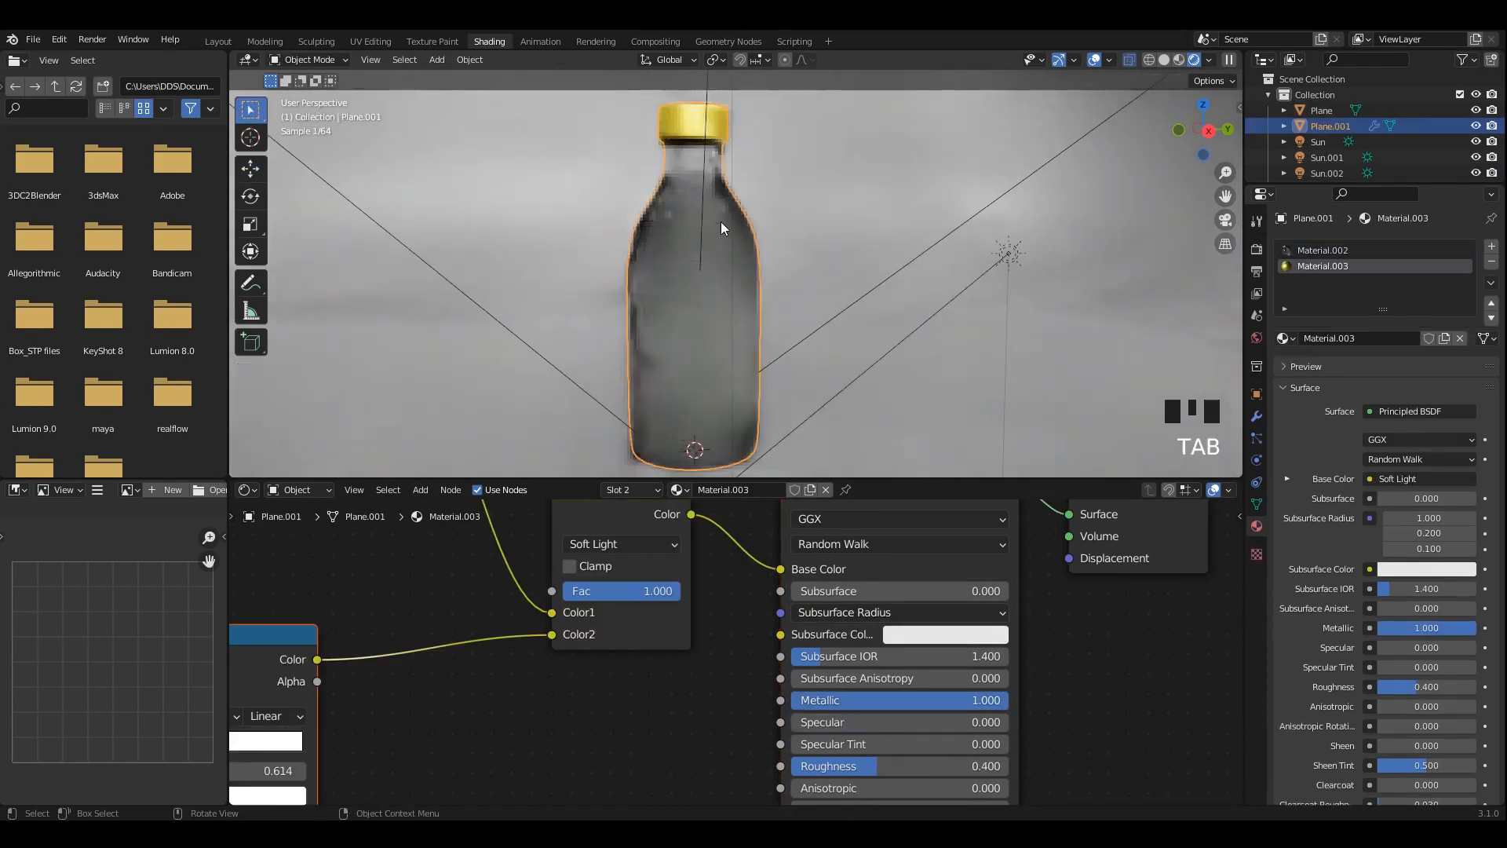
# Enter Edit Mode on the bottle, select an edge at its shoulder, and switch the viewport to Material Preview.
pyautogui.moveTo(721, 221)
pyautogui.keyDown('shift'); pyautogui.mouseDown(button='middle')
pyautogui.moveTo(714, 246)
pyautogui.moveTo(712, 201)
pyautogui.mouseUp(button='middle'); pyautogui.keyUp('shift')
pyautogui.press('Tab')
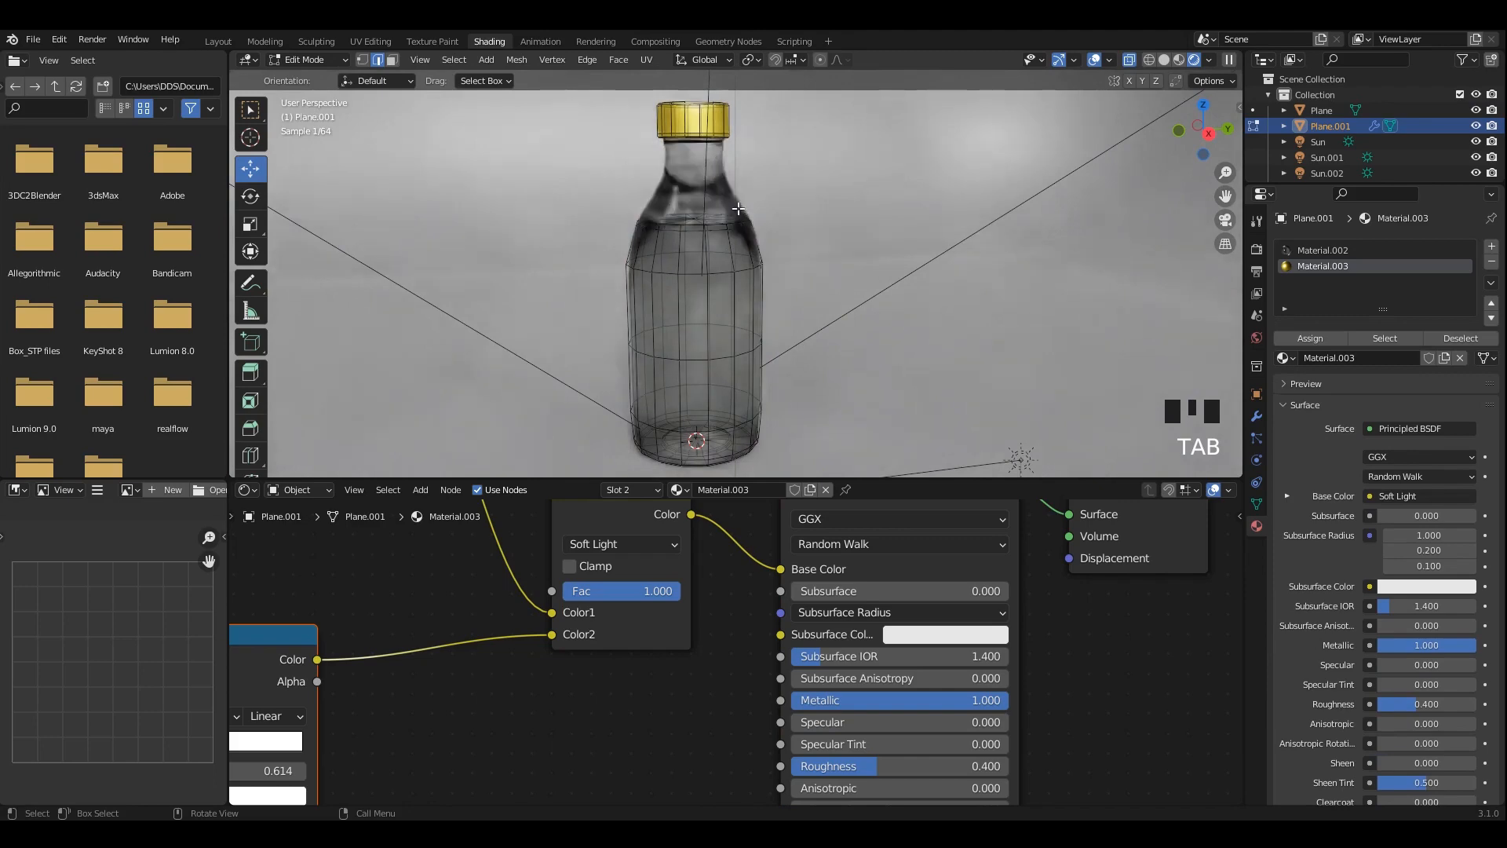
pyautogui.click(732, 213)
pyautogui.click(1179, 61)
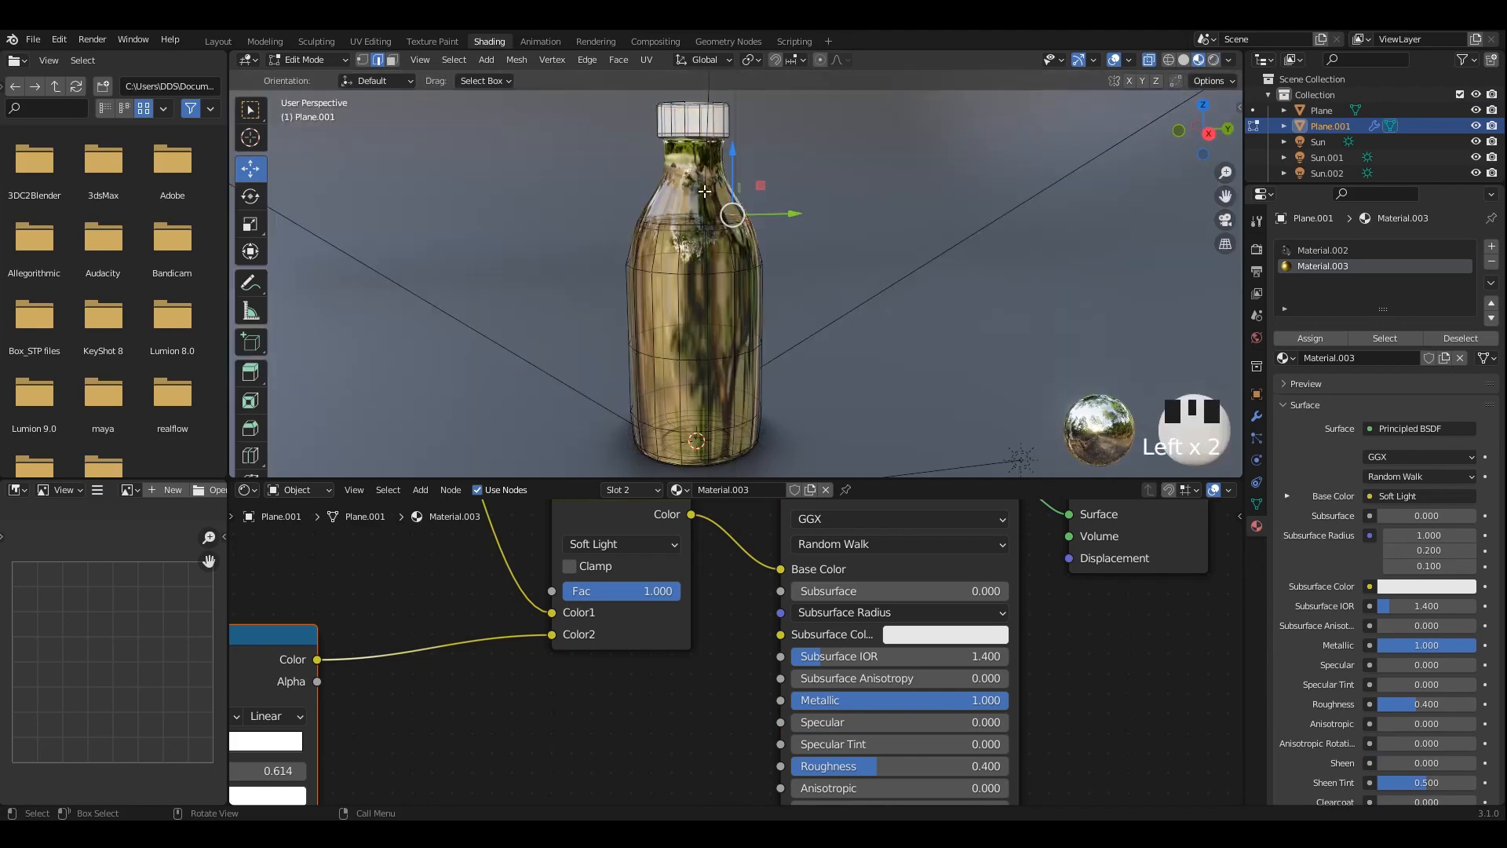
# Select all linked geometry of the inner liquid body inside the bottle in Edit Mode and undo the accidental change.
pyautogui.scroll(-2, 704, 191)
pyautogui.press('Tab')
pyautogui.scroll(4, 698, 235)
pyautogui.click(697, 236)
pyautogui.moveTo(684, 226)
pyautogui.mouseDown(button='middle')
pyautogui.moveTo(697, 236)
pyautogui.moveTo(680, 227)
pyautogui.mouseUp(button='middle')
pyautogui.press('Tab')
pyautogui.press('Tab')
pyautogui.click(703, 229)
pyautogui.press('Tab')
pyautogui.click(718, 213)
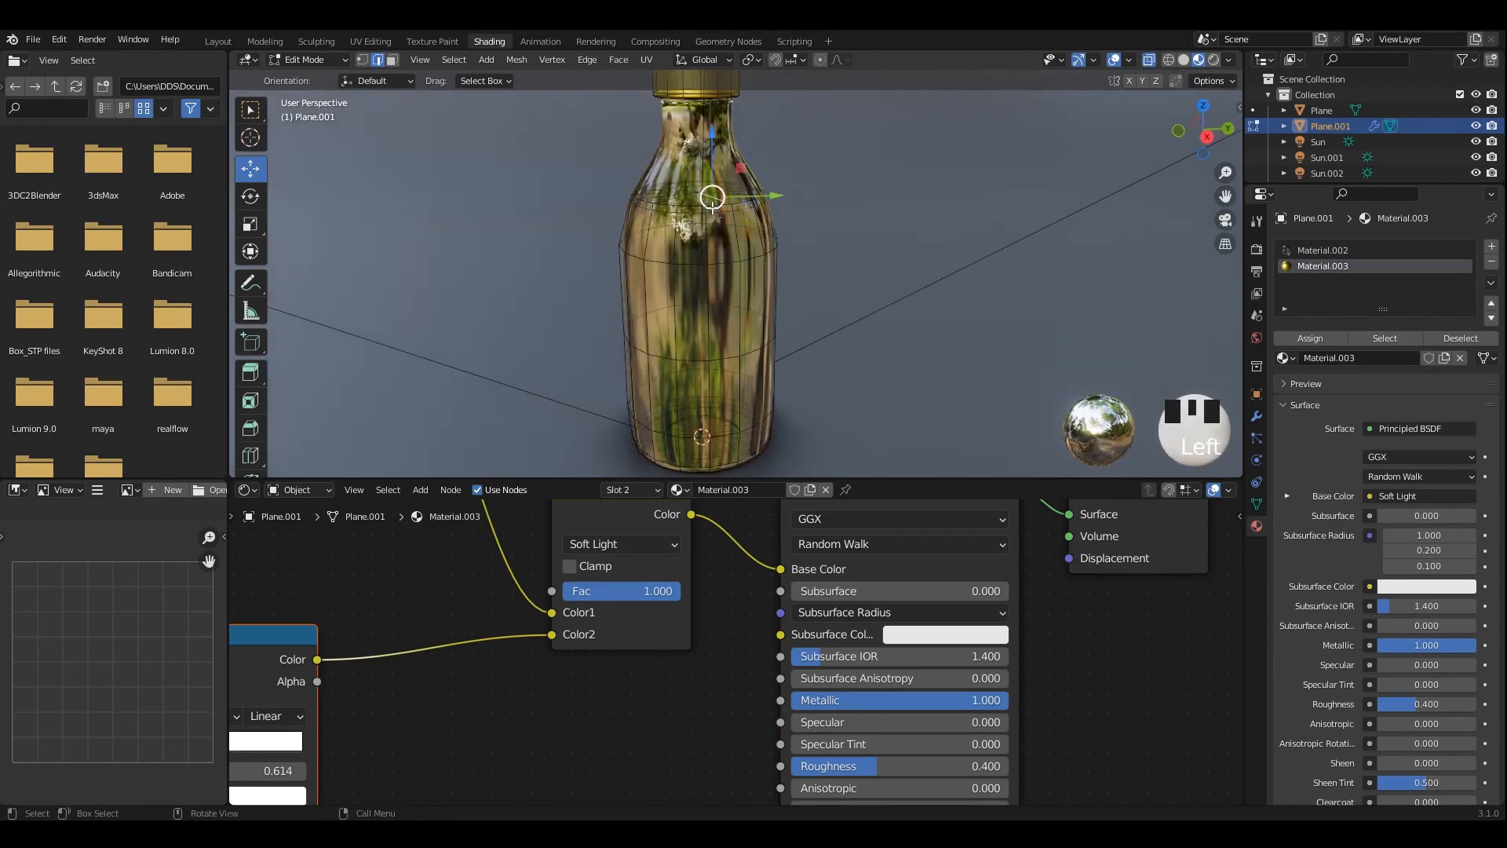
pyautogui.hotkey('ctrl', 'l')
pyautogui.moveTo(701, 357); pyautogui.dragTo(755, 344)
pyautogui.hotkey('ctrl', 'z')
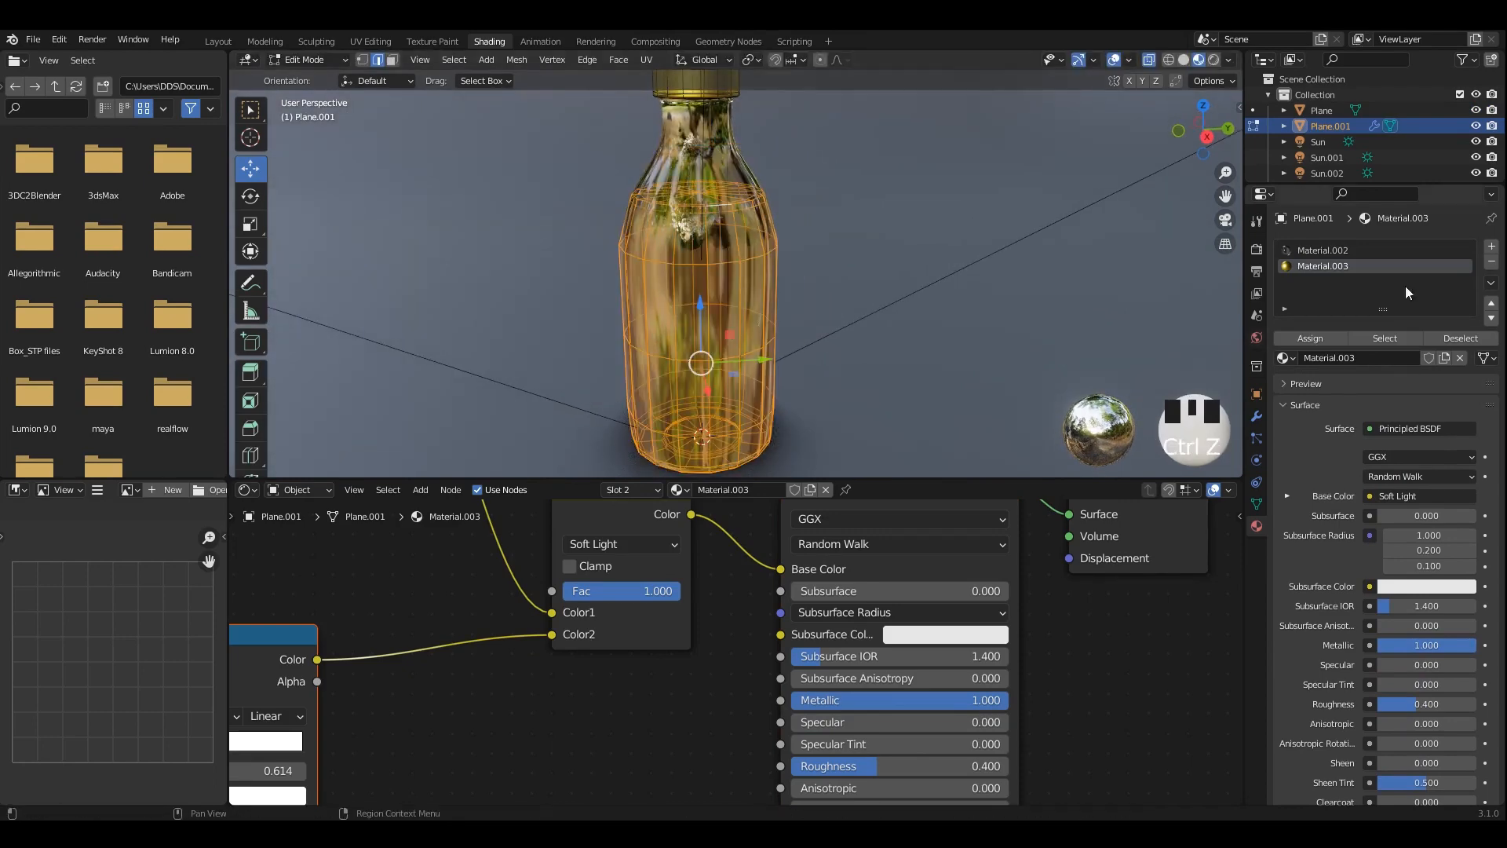
# Add a material slot with a new material, assign it to the selected liquid body, and return to Object Mode.
pyautogui.click(1493, 248)
pyautogui.click(1338, 358)
pyautogui.click(1322, 337)
pyautogui.press('Tab')
pyautogui.moveTo(864, 311); pyautogui.dragTo(857, 295, button='middle')
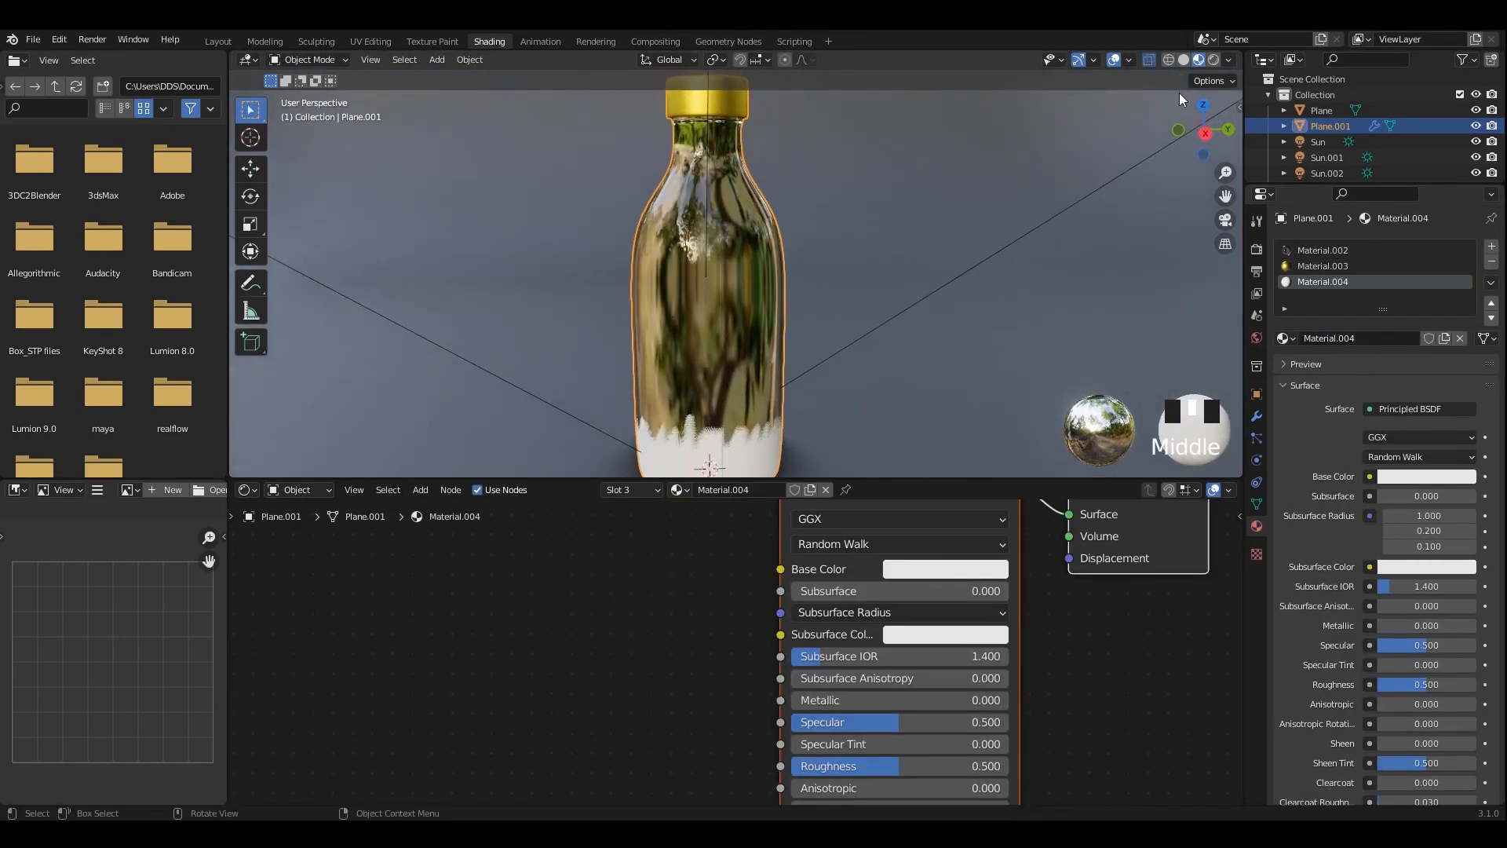
# Switch the viewport to Rendered shading, check the bottle with its white liquid, and save the file.
pyautogui.click(1183, 60)
pyautogui.click(1199, 60)
pyautogui.click(1214, 60)
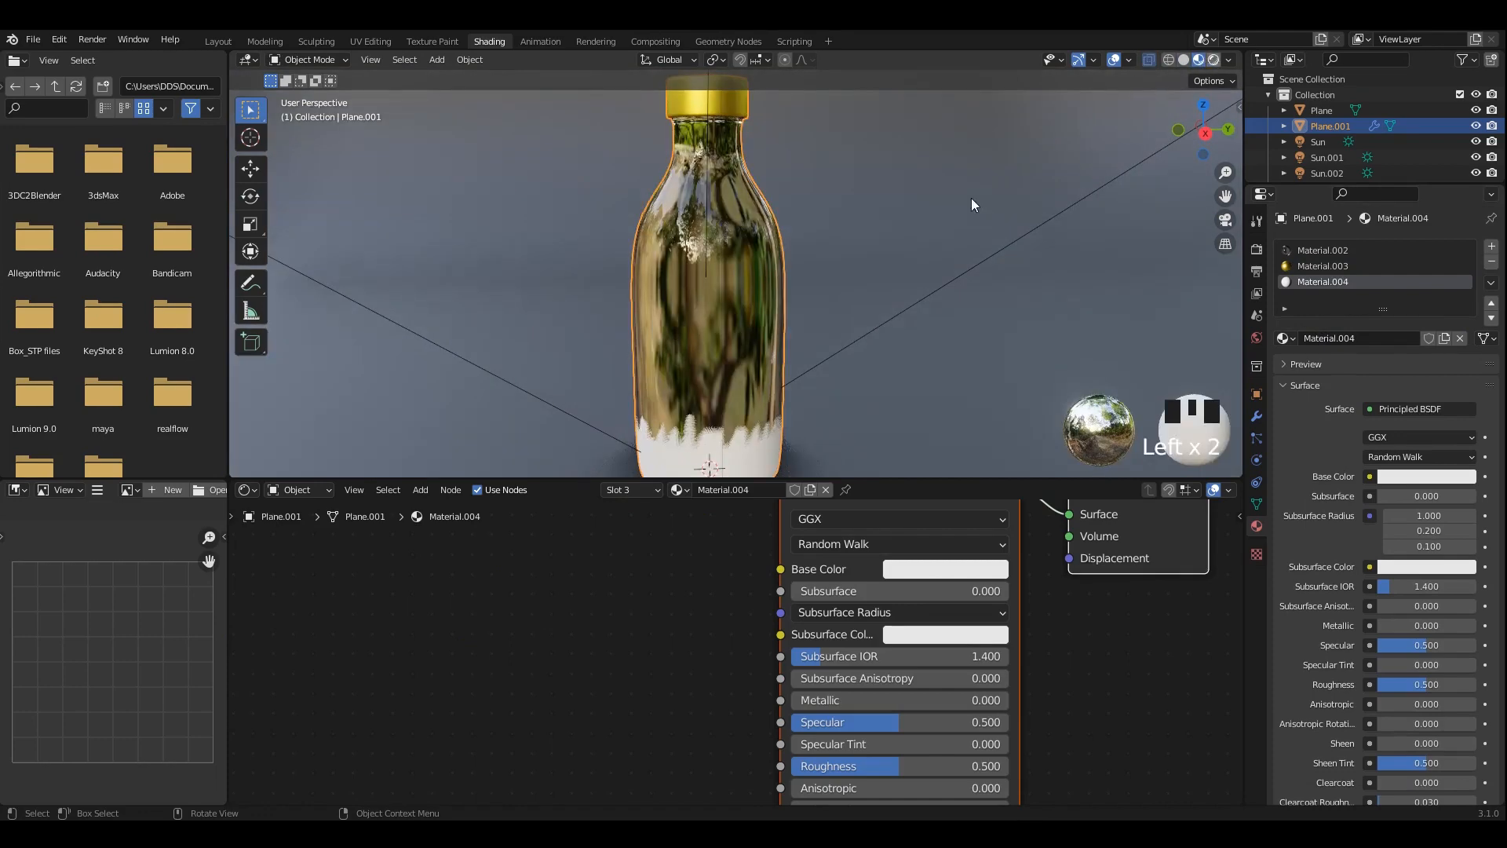
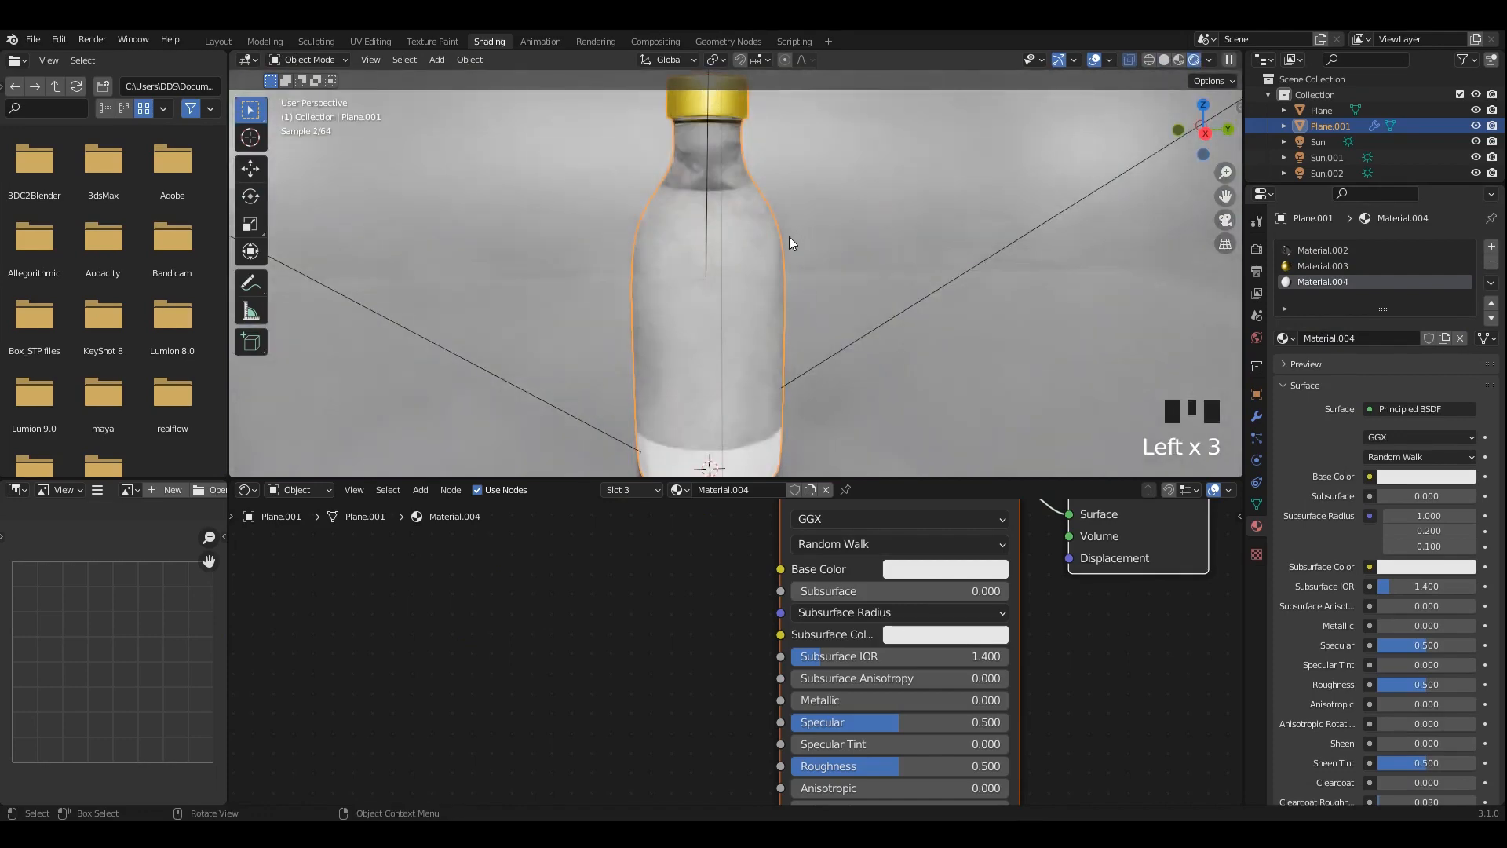
pyautogui.moveTo(805, 253); pyautogui.dragTo(781, 272, button='middle')
pyautogui.scroll(2, 760, 251)
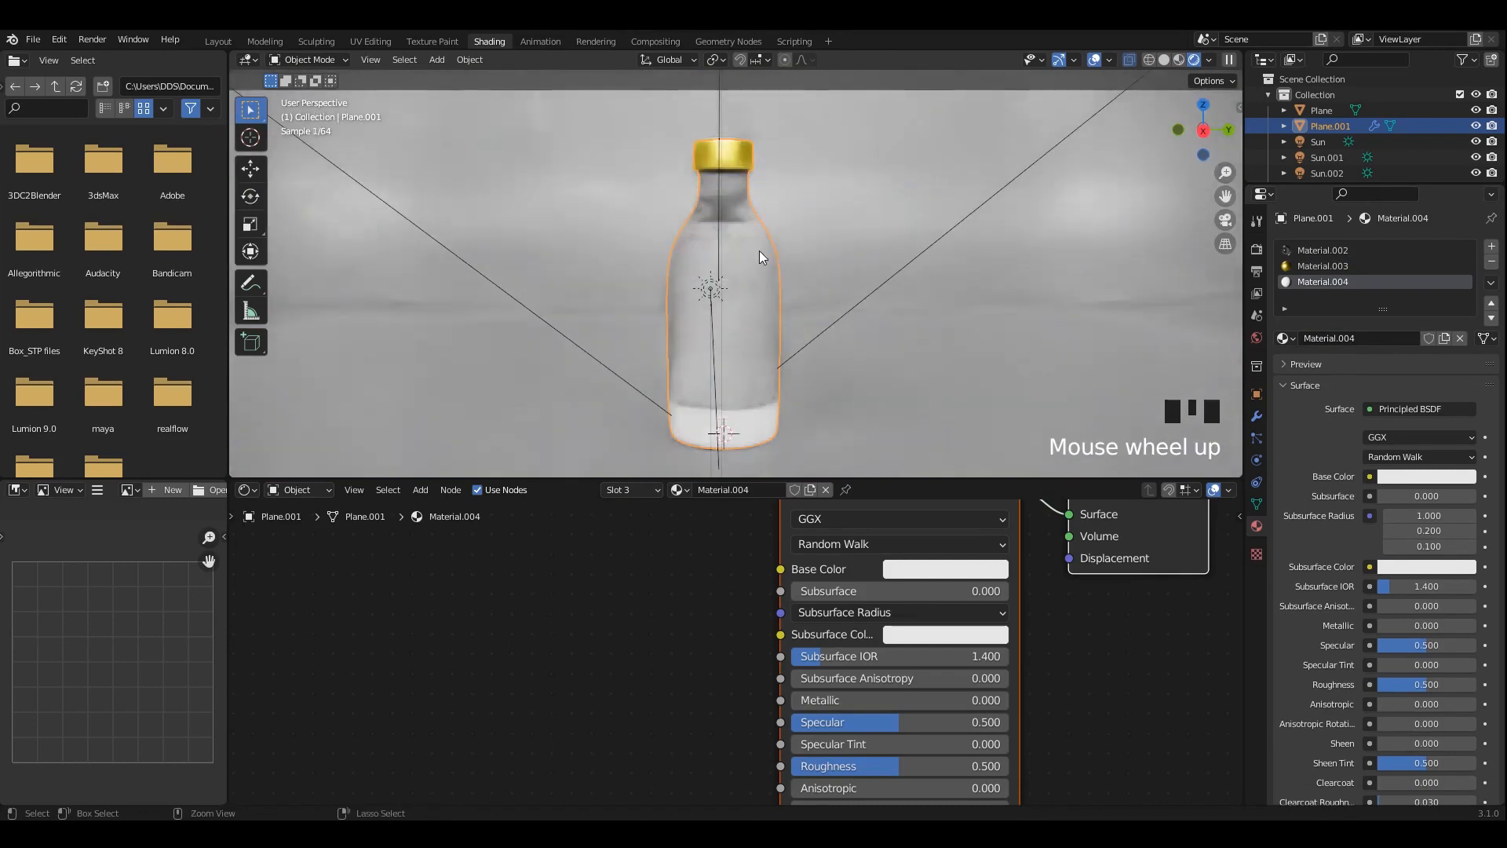
pyautogui.hotkey('ctrl', 's')
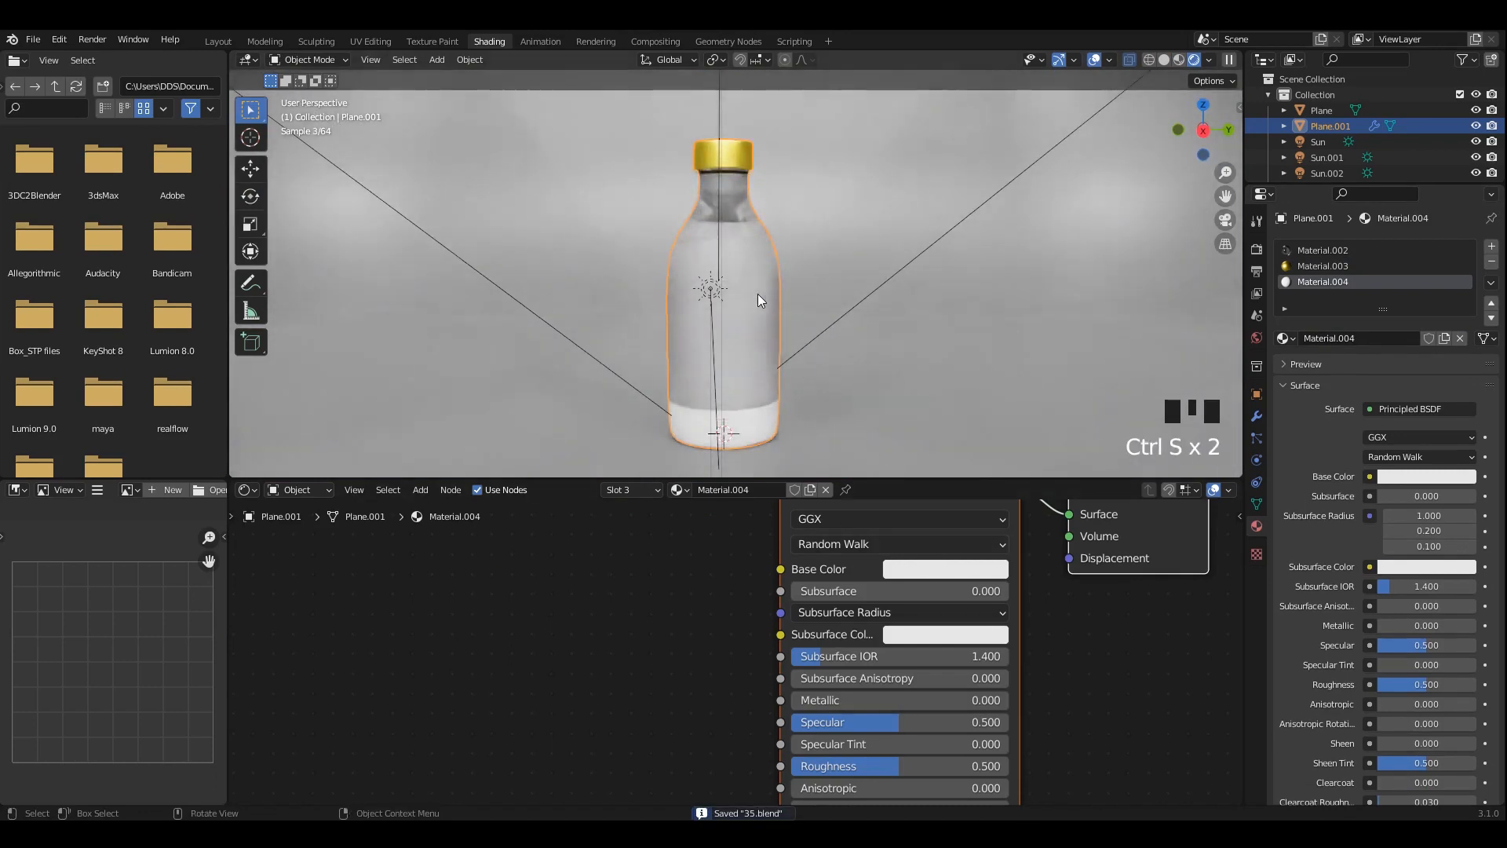
# Separate the selected liquid body from the bottle into its own object and return to Object Mode.
pyautogui.press('Tab')
pyautogui.press('p')
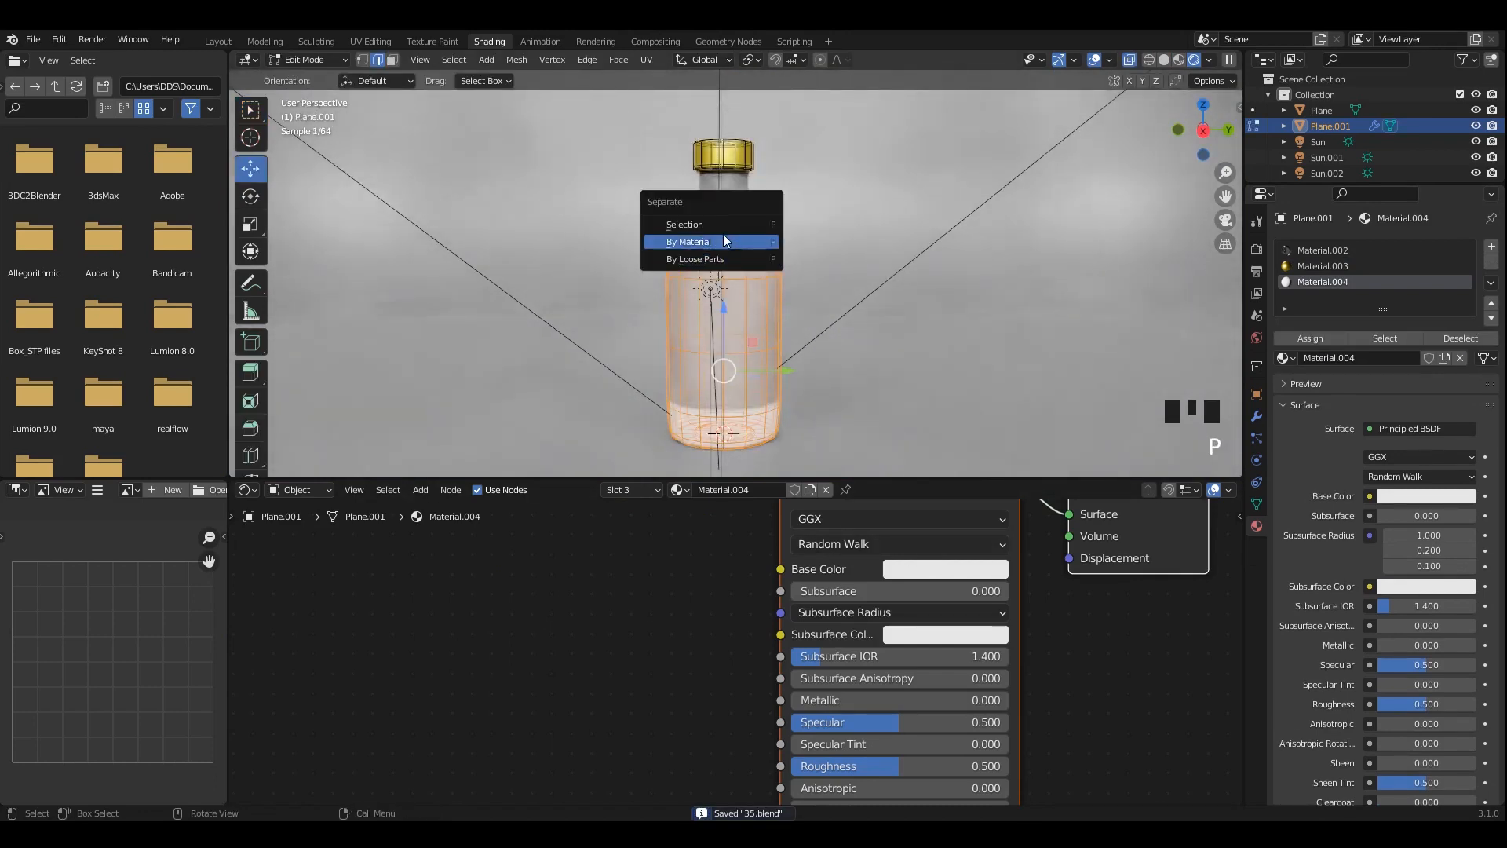
pyautogui.click(723, 234)
pyautogui.press('Tab')
# Enter Edit Mode in the right orthographic view, switch to Wireframe, and select the mesh at the bottle's base.
pyautogui.keyDown('alt'); pyautogui.middleClick(699, 339); pyautogui.keyUp('alt')
pyautogui.keyDown('alt'); pyautogui.middleClick(779, 379); pyautogui.keyUp('alt')
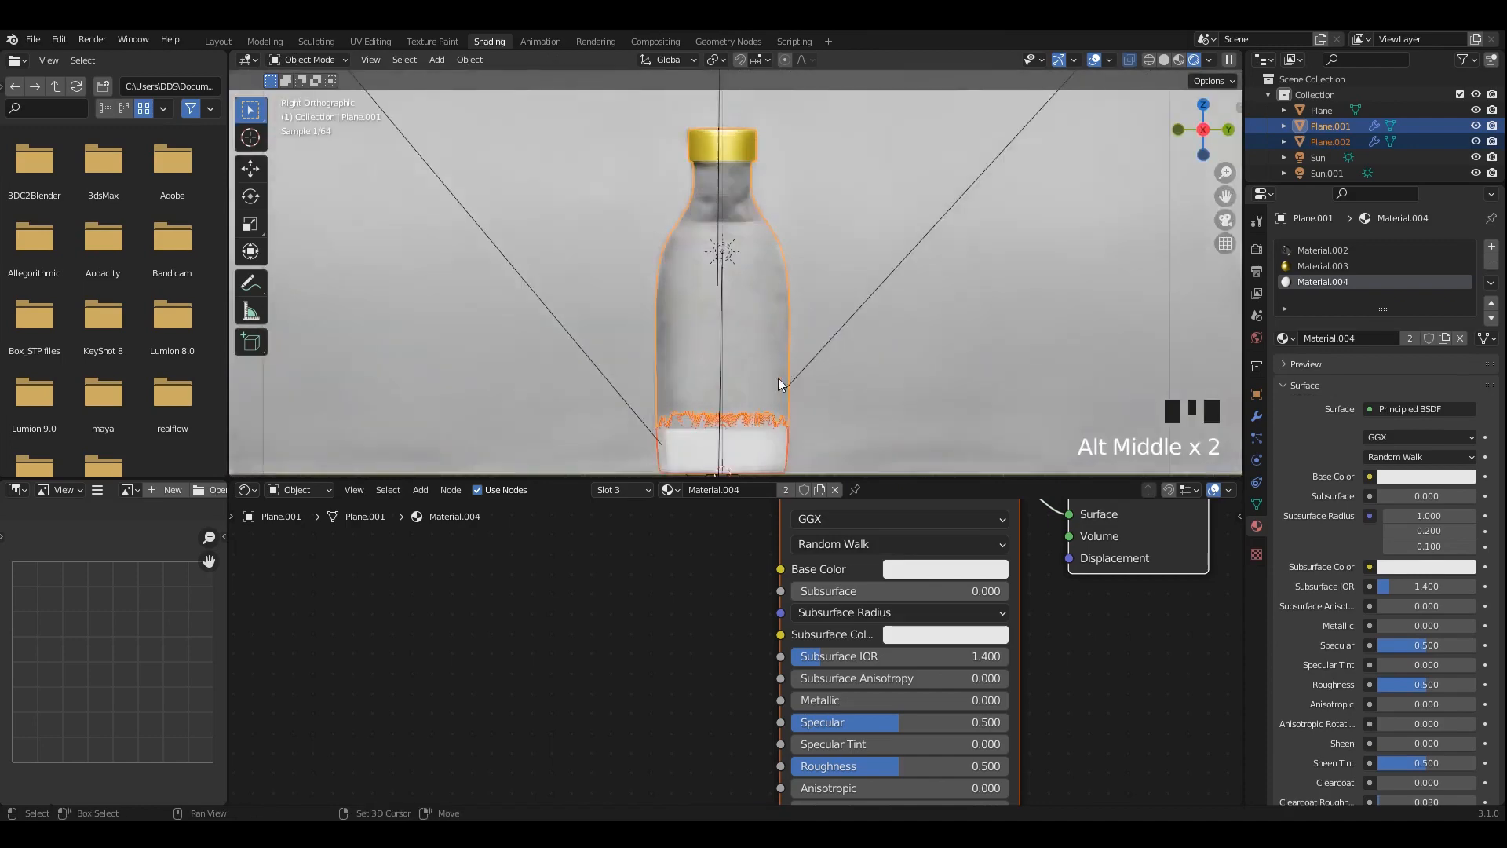
pyautogui.scroll(4, 771, 289)
pyautogui.press('Tab')
pyautogui.keyDown('shift'); pyautogui.moveTo(778, 375); pyautogui.dragTo(762, 287, button='middle'); pyautogui.keyUp('shift')
pyautogui.hotkey('alt', 'z')
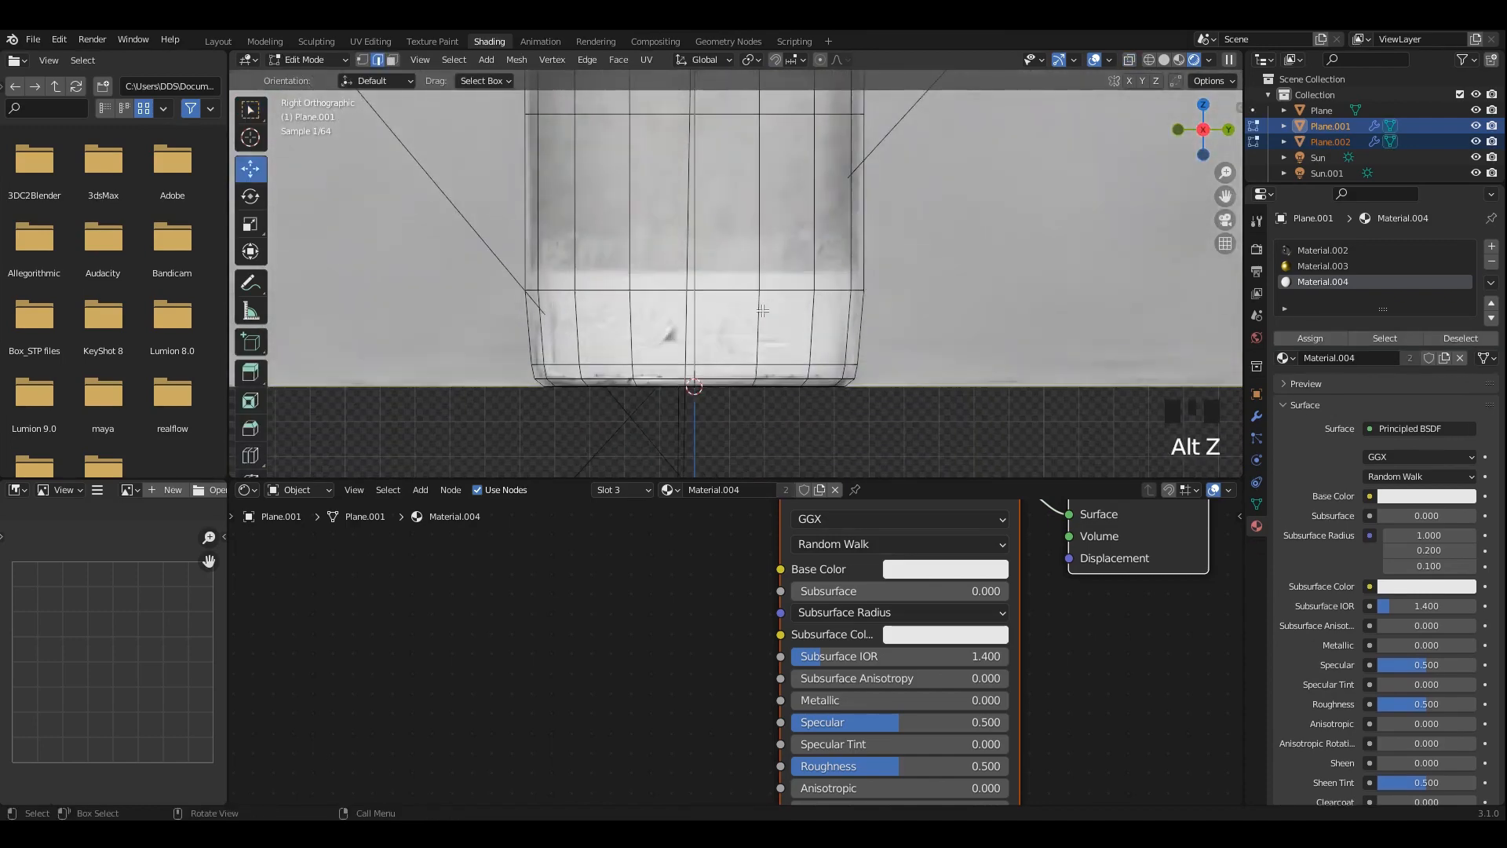
pyautogui.click(1177, 61)
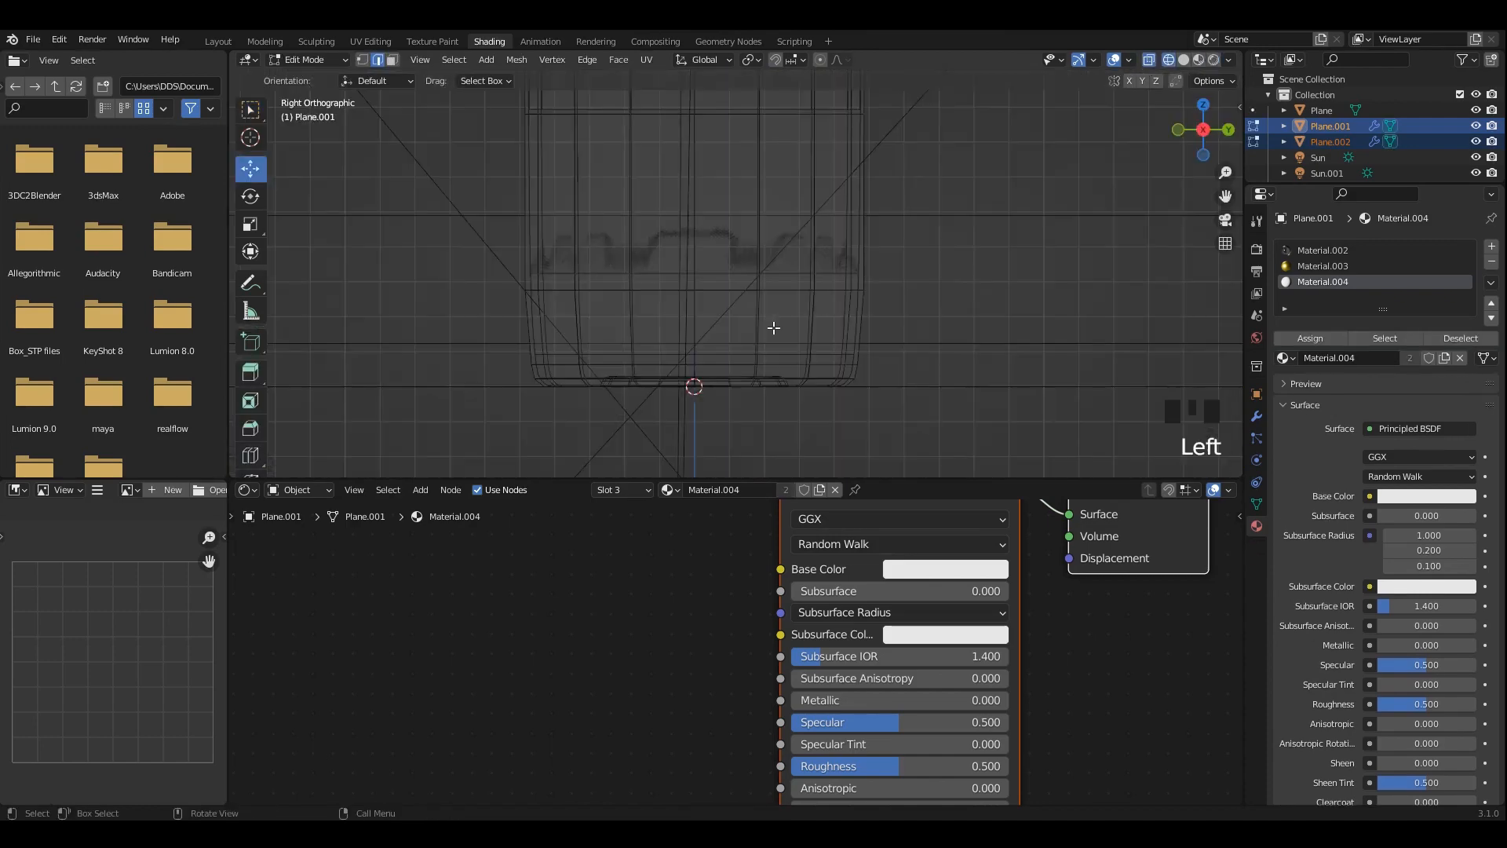
pyautogui.moveTo(499, 379); pyautogui.dragTo(416, 201)
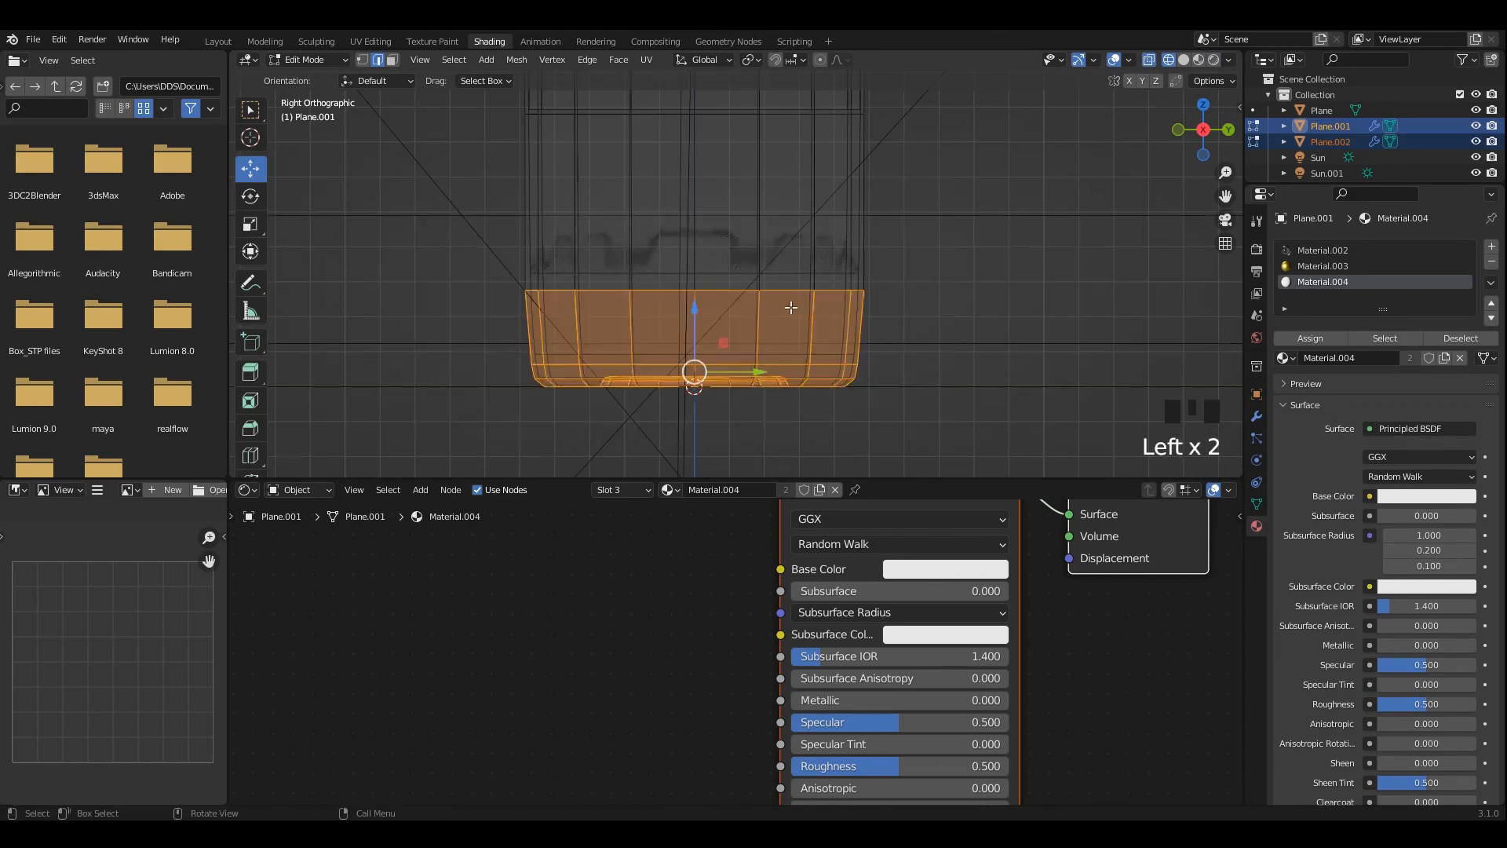
# Scale the selected base section of the bottle in two passes, switching the viewport to Solid shading in between.
pyautogui.scroll(3, 801, 308)
pyautogui.hotkey('alt', 'z')
pyautogui.moveTo(977, 326)
pyautogui.keyDown('shift'); pyautogui.mouseDown(button='middle')
pyautogui.moveTo(982, 306)
pyautogui.moveTo(958, 365)
pyautogui.moveTo(906, 312)
pyautogui.mouseUp(button='middle'); pyautogui.keyUp('shift')
pyautogui.press('s')
pyautogui.click(1072, 377)
pyautogui.scroll(-3, 959, 305)
pyautogui.click(1184, 60)
pyautogui.hotkey('alt', 'z')
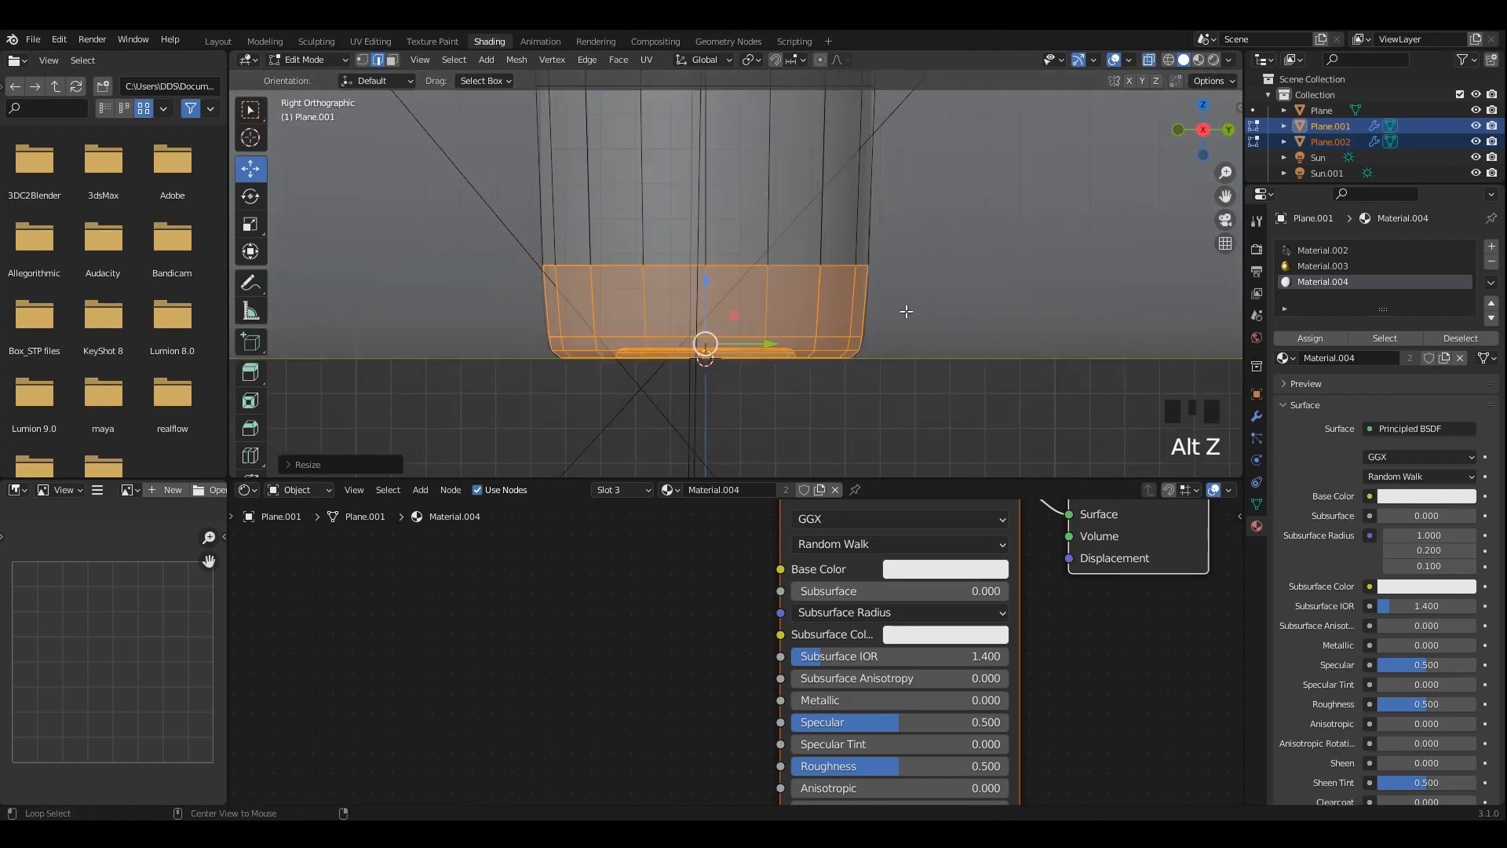
pyautogui.press('s')
pyautogui.click(965, 332)
# Turn off X-ray, inspect the rescaled base in Object and Edit Mode, and save the file.
pyautogui.scroll(-4, 926, 305)
pyautogui.hotkey('alt', 'z')
pyautogui.press('Tab')
pyautogui.scroll(1, 838, 310)
pyautogui.press('Tab')
pyautogui.moveTo(774, 320); pyautogui.dragTo(809, 314, button='middle')
pyautogui.press('`')
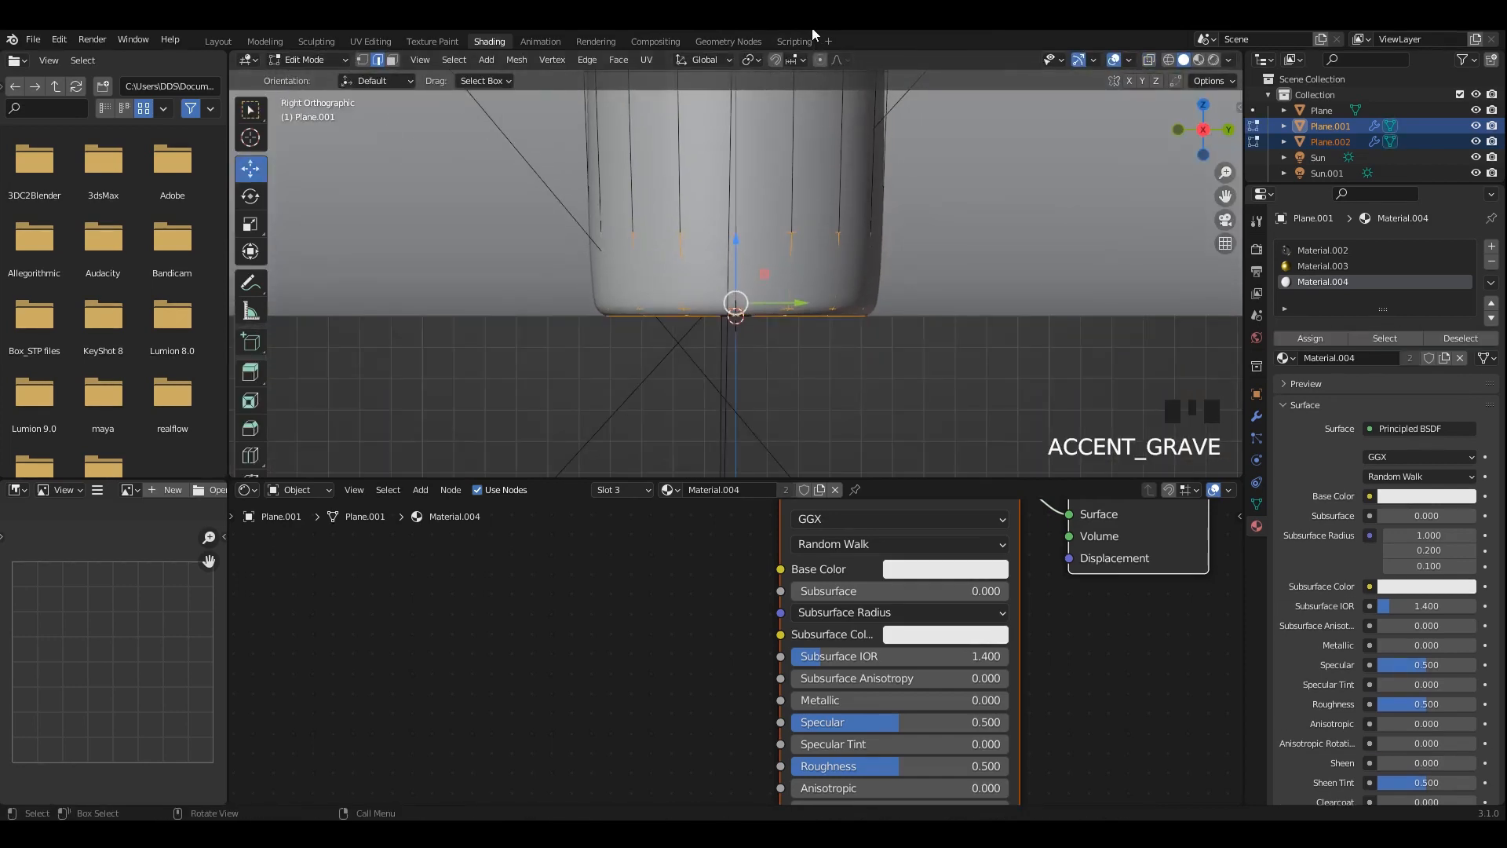
pyautogui.hotkey('ctrl', 's')
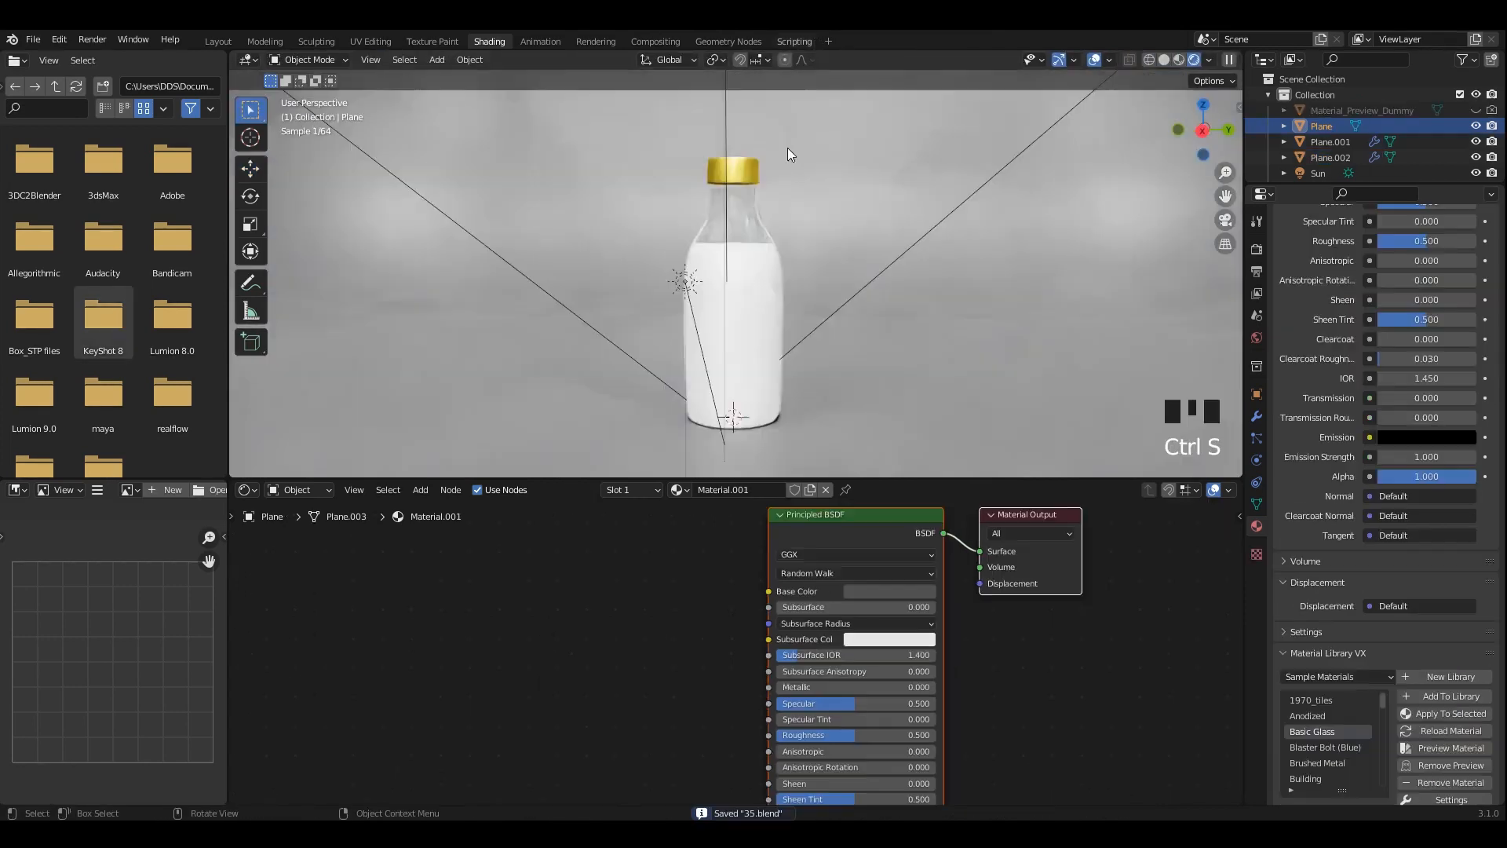
# Select the liquid object inside the glass bottle, cancelling the test moves used to tell the objects apart.
pyautogui.moveTo(788, 148); pyautogui.dragTo(786, 160, button='middle')
pyautogui.click(758, 216)
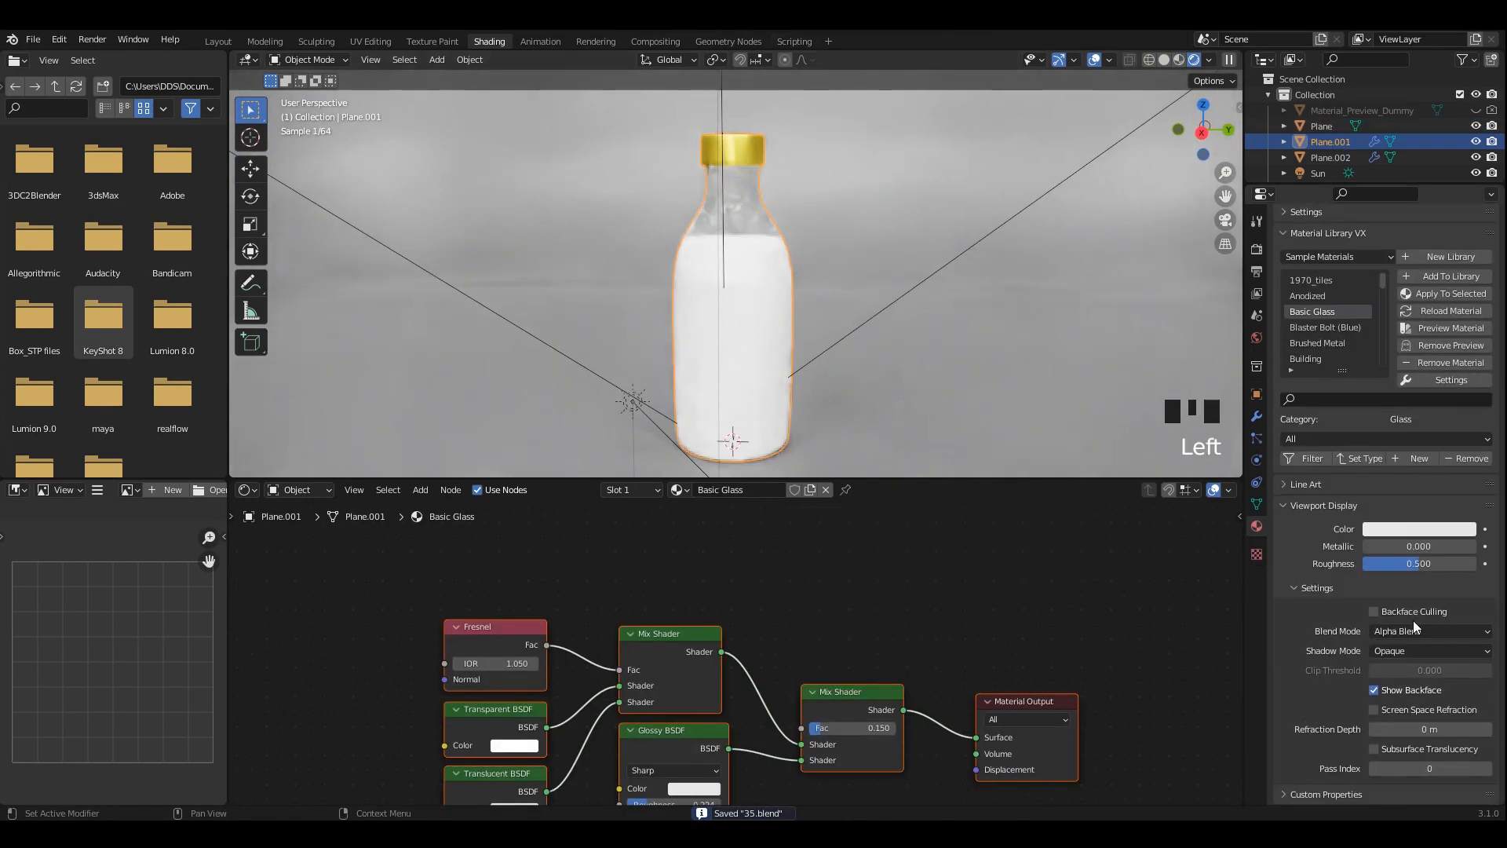
pyautogui.scroll(-2, 1284, 491)
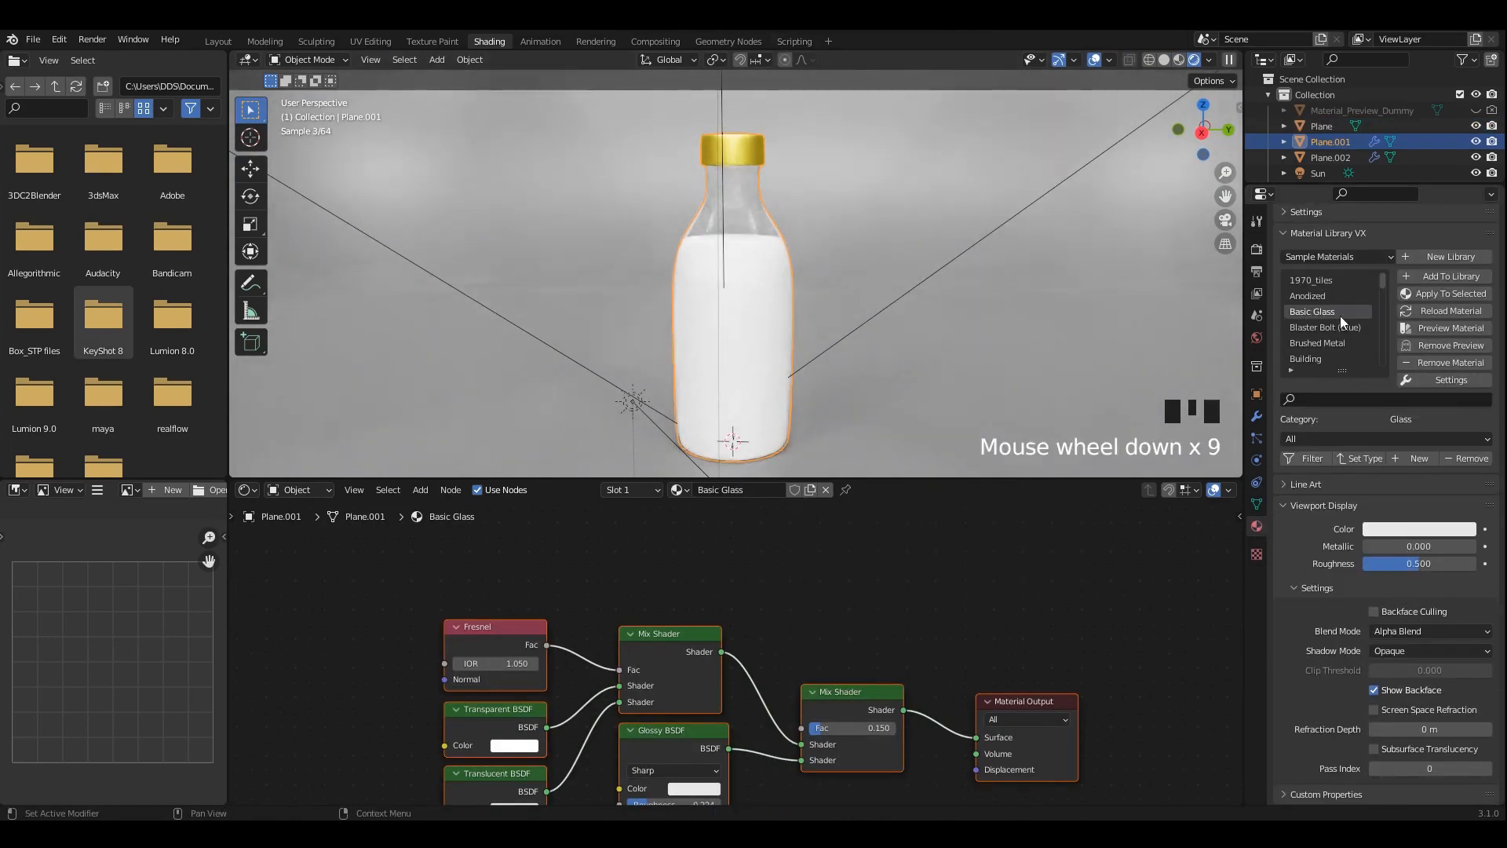
pyautogui.click(786, 274)
pyautogui.click(785, 275)
pyautogui.click(781, 277)
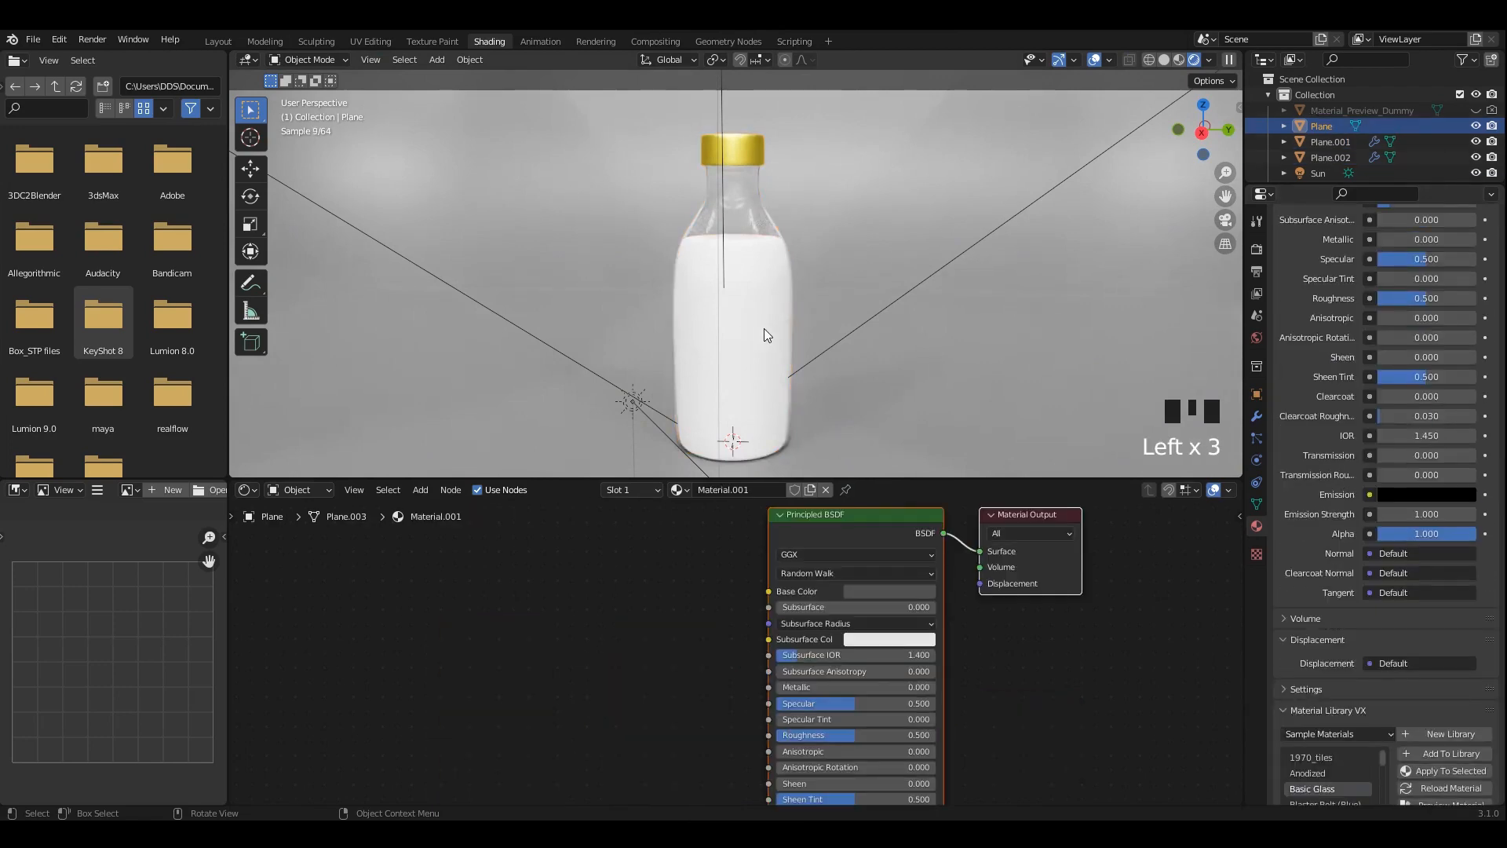
pyautogui.press('g')
pyautogui.rightClick(761, 286)
pyautogui.click(758, 287)
pyautogui.press('g')
pyautogui.rightClick(771, 285)
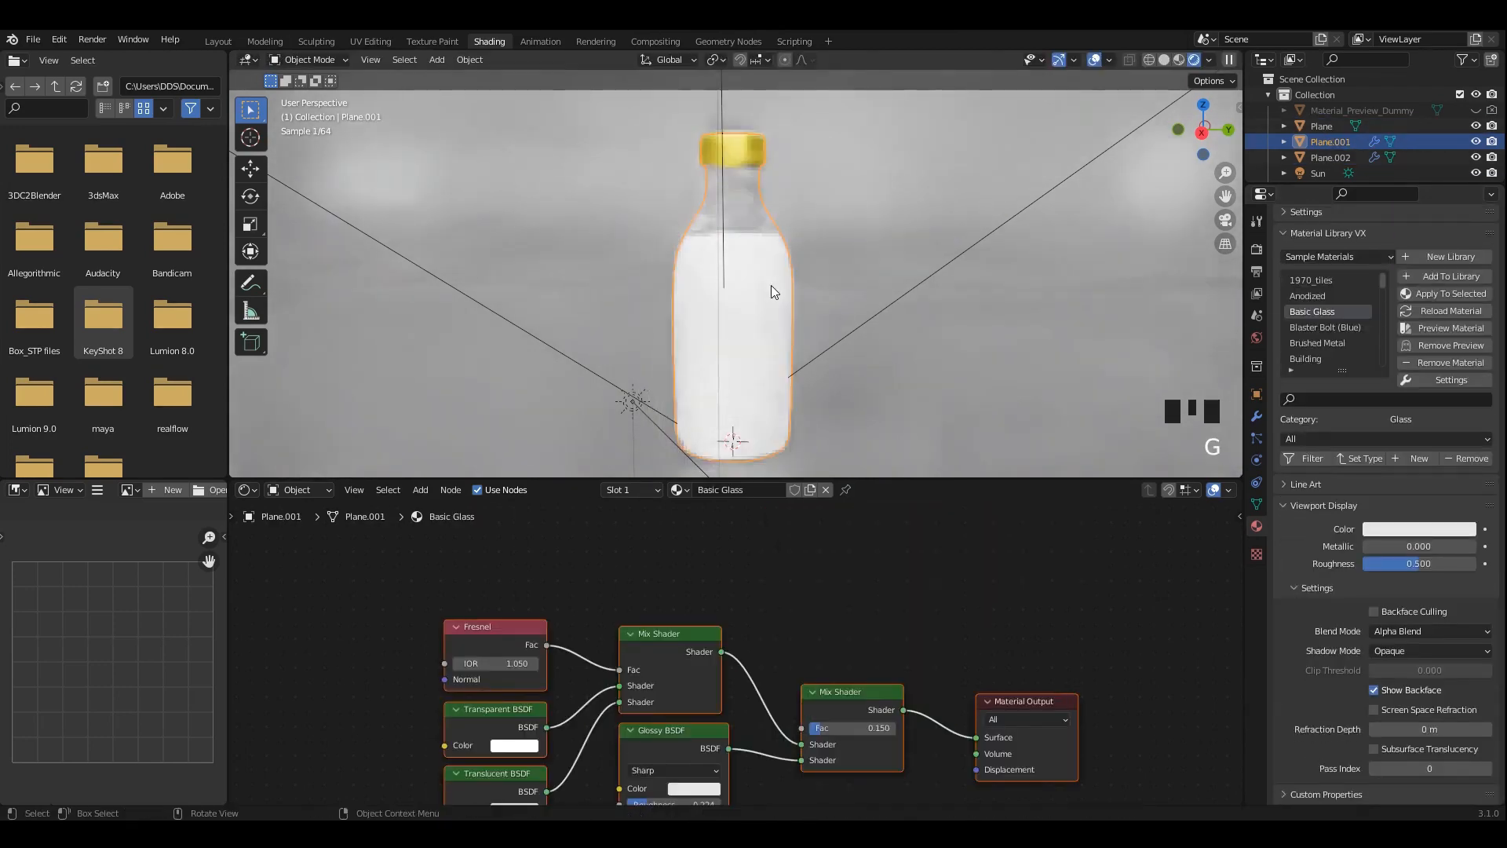
pyautogui.click(771, 285)
pyautogui.press('g')
pyautogui.rightClick(817, 297)
# Replace the liquid's material with a new one and set its Subsurface to 0.418.
pyautogui.click(835, 491)
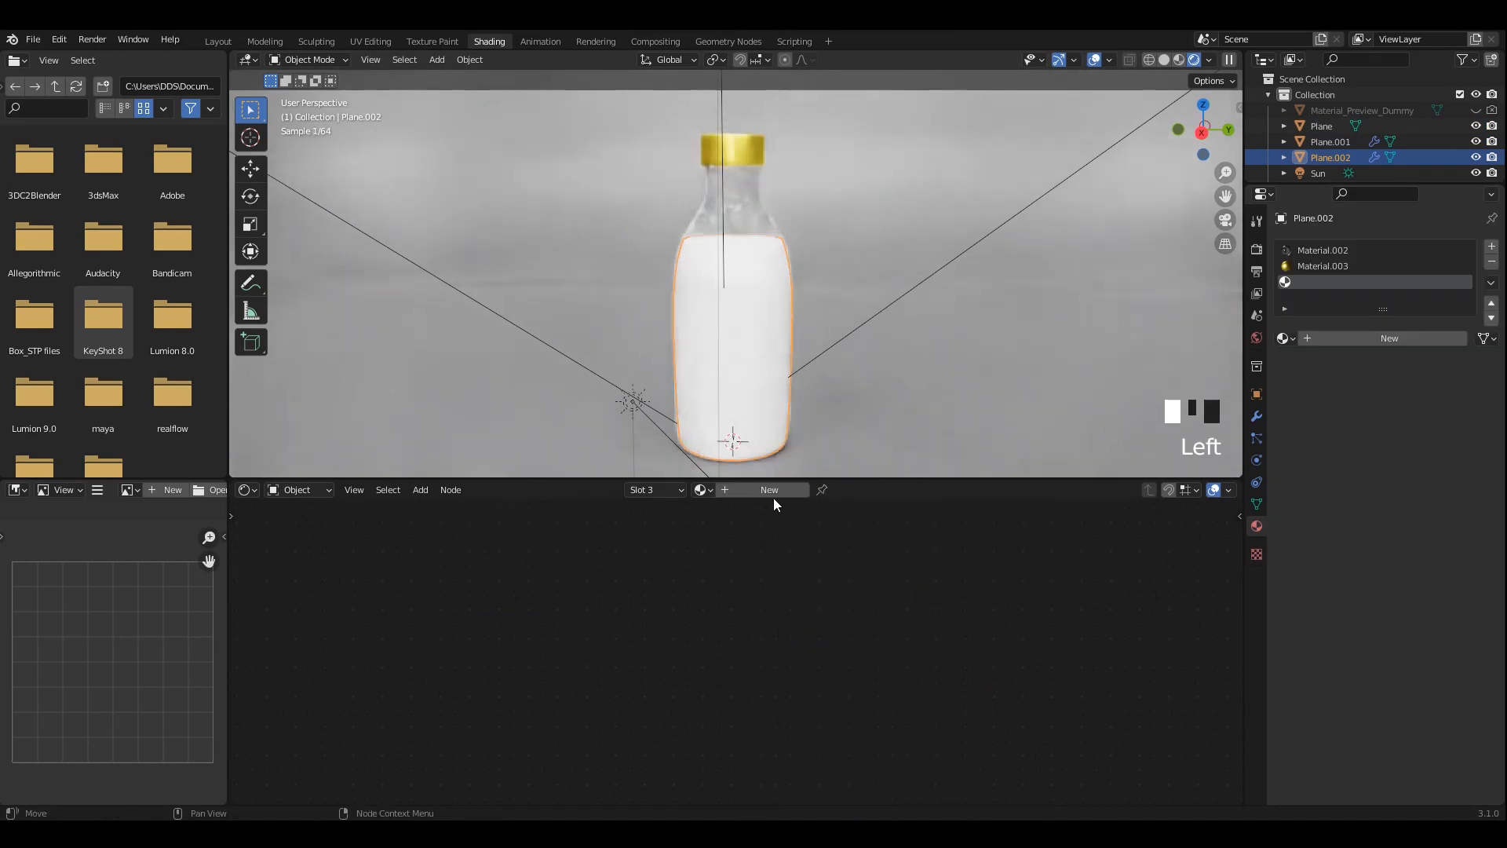
pyautogui.click(769, 490)
pyautogui.scroll(3, 788, 633)
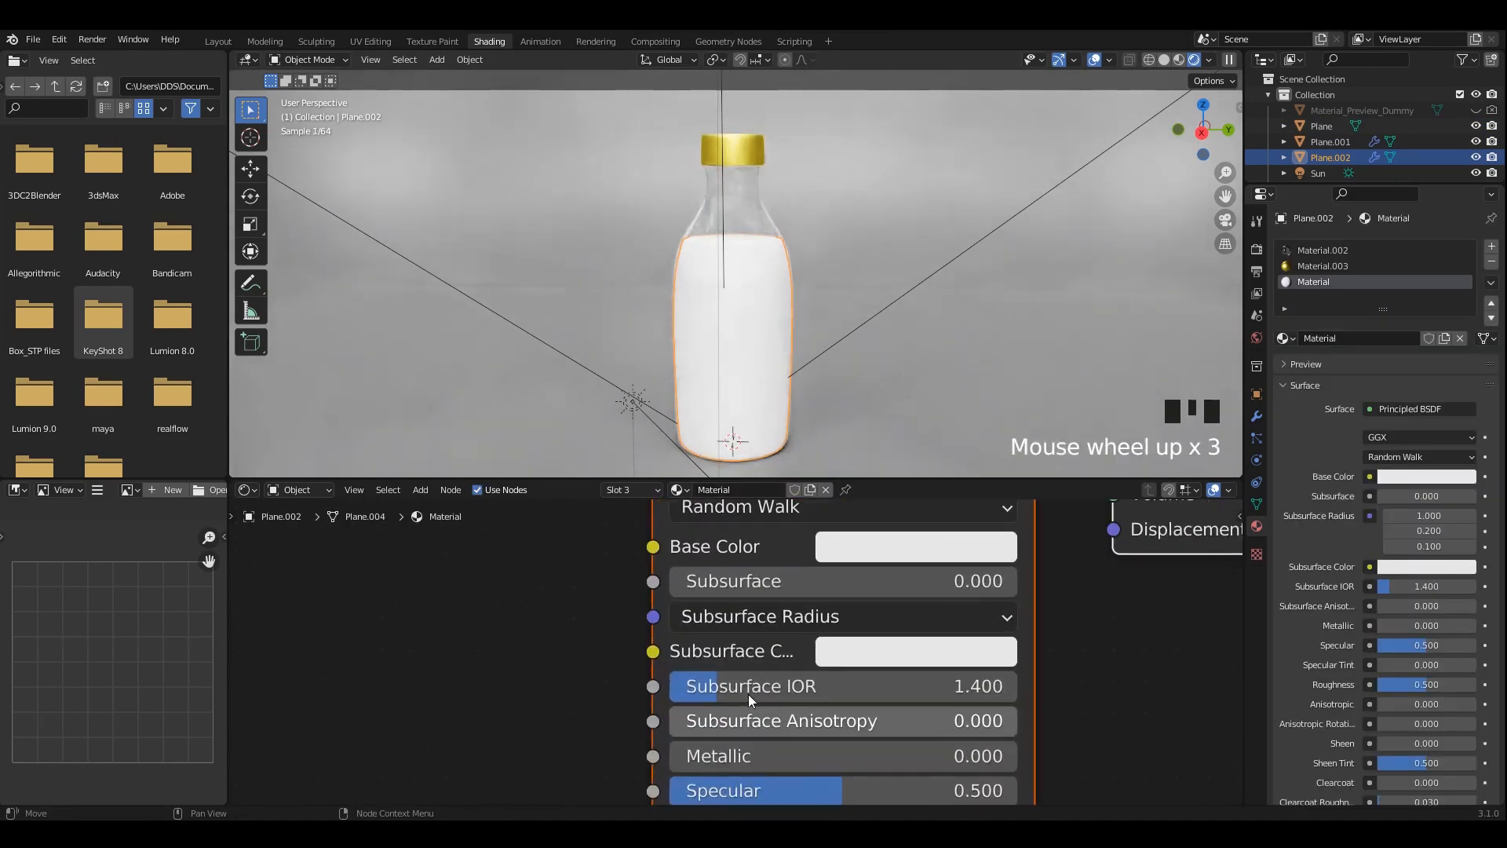
pyautogui.moveTo(746, 582); pyautogui.dragTo(814, 582)
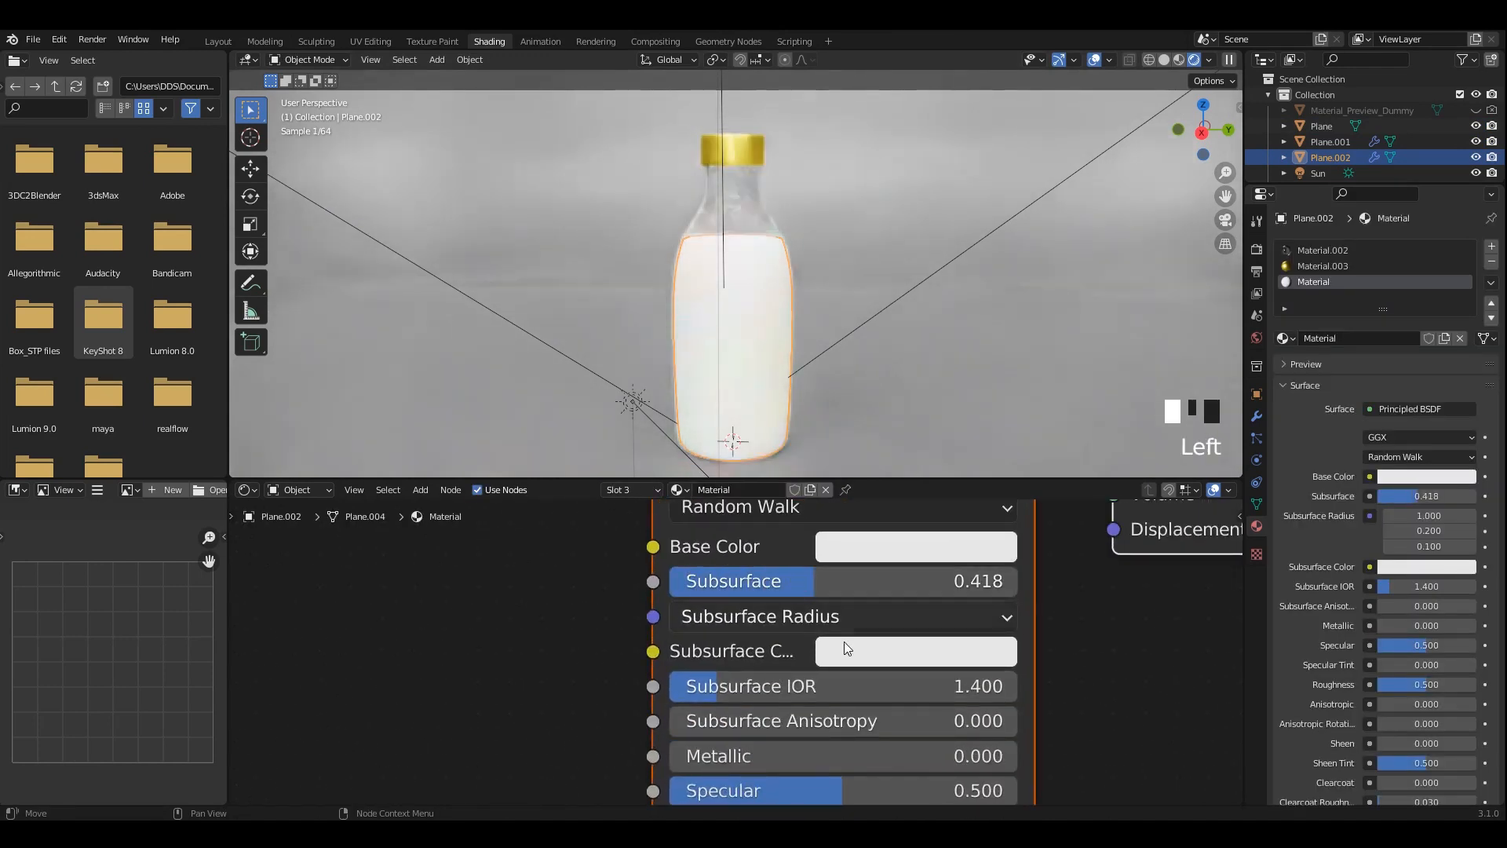
# Set the liquid material's Subsurface Color to orange and its Base Color to a saturated red-orange.
pyautogui.click(860, 649)
pyautogui.moveTo(952, 320)
pyautogui.mouseDown()
pyautogui.moveTo(927, 401)
pyautogui.moveTo(857, 405)
pyautogui.moveTo(856, 445)
pyautogui.mouseUp()
pyautogui.scroll(3, 908, 682)
pyautogui.click(855, 622)
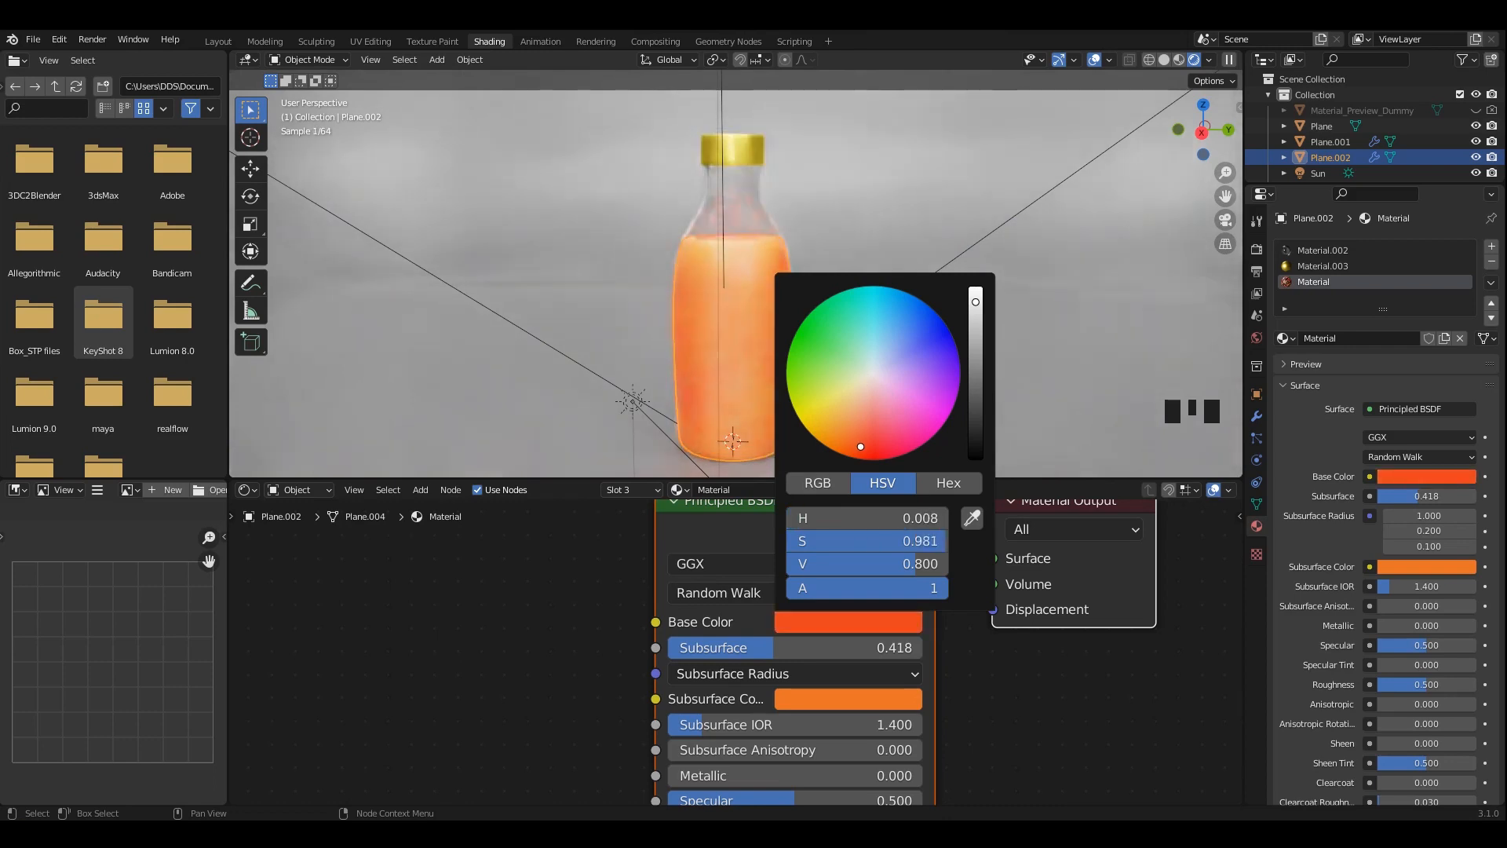
pyautogui.scroll(-6, 920, 702)
pyautogui.scroll(4, 901, 655)
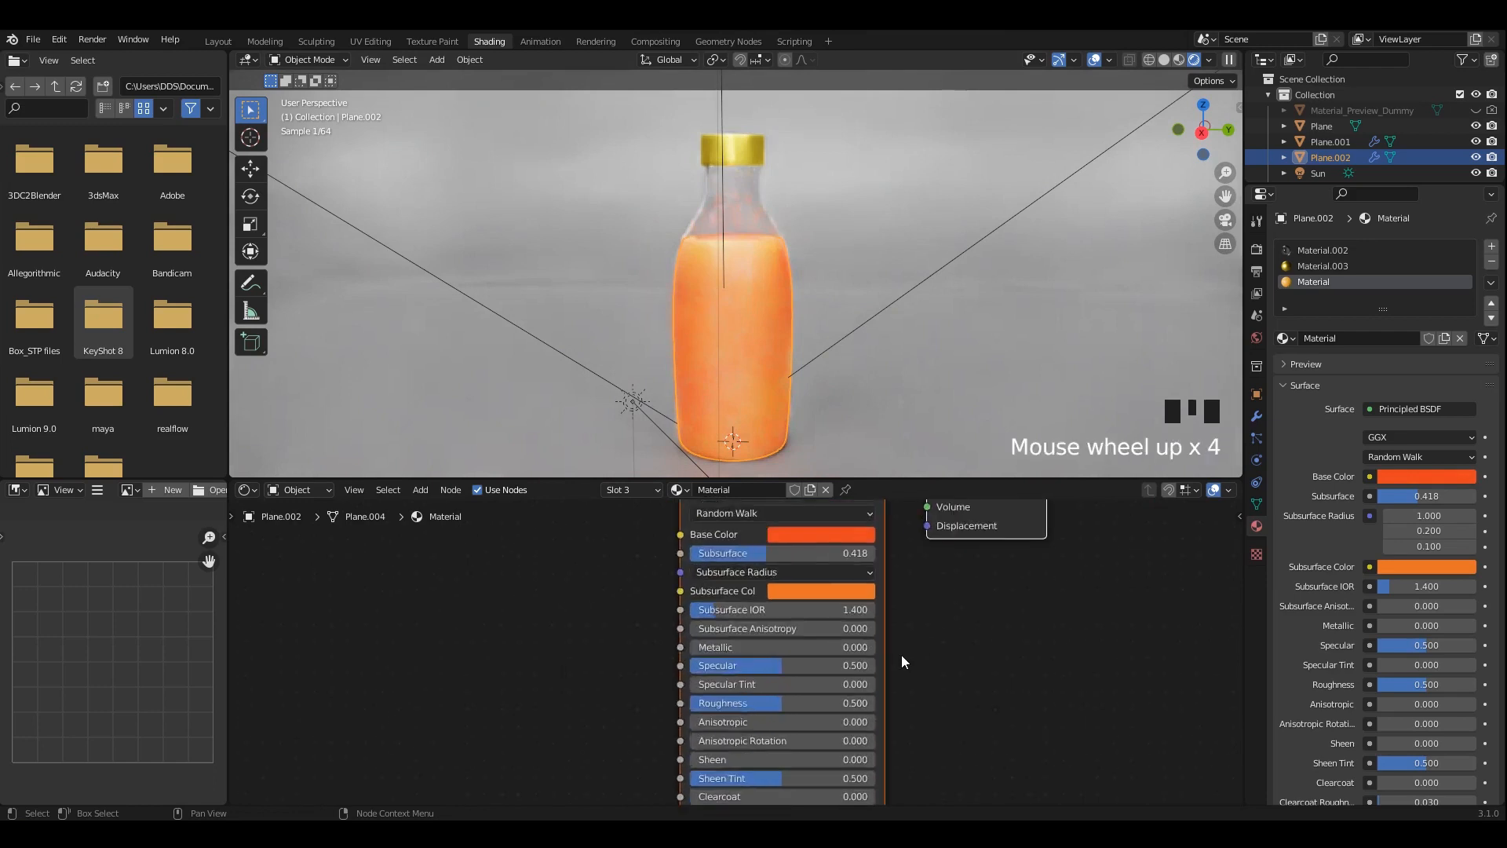
# Set the liquid material's Specular to 0.673 and Roughness to 0.536.
pyautogui.scroll(-4, 769, 628)
pyautogui.scroll(-3, 770, 628)
pyautogui.moveTo(775, 634); pyautogui.dragTo(782, 639, button='middle')
pyautogui.scroll(2, 781, 639)
pyautogui.moveTo(783, 617); pyautogui.dragTo(925, 617)
pyautogui.scroll(2, 789, 656)
pyautogui.moveTo(789, 655); pyautogui.dragTo(816, 620, button='middle')
pyautogui.moveTo(815, 621); pyautogui.dragTo(751, 620)
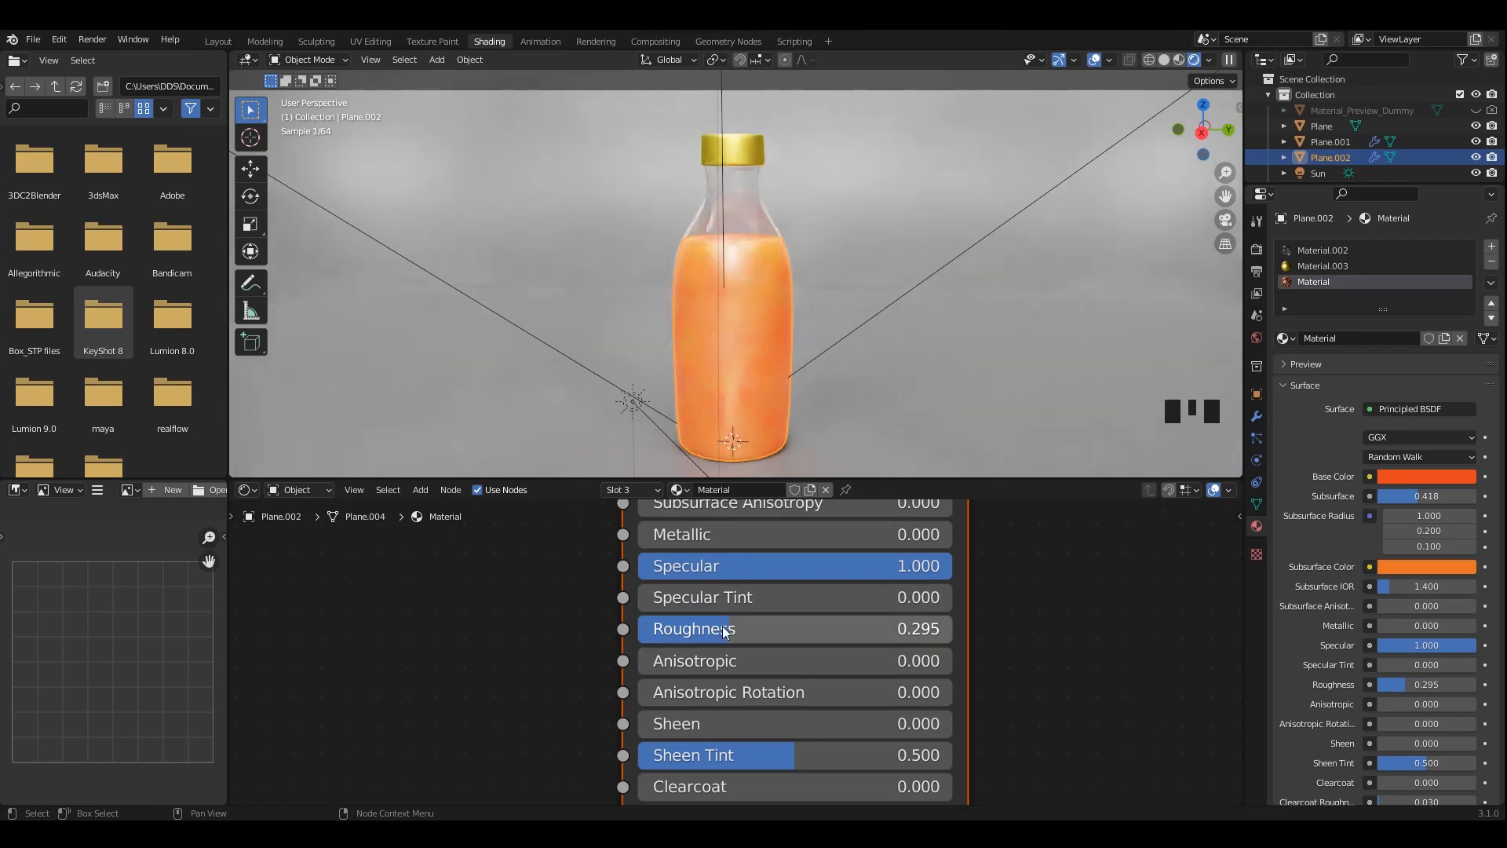
pyautogui.moveTo(737, 628); pyautogui.dragTo(803, 628)
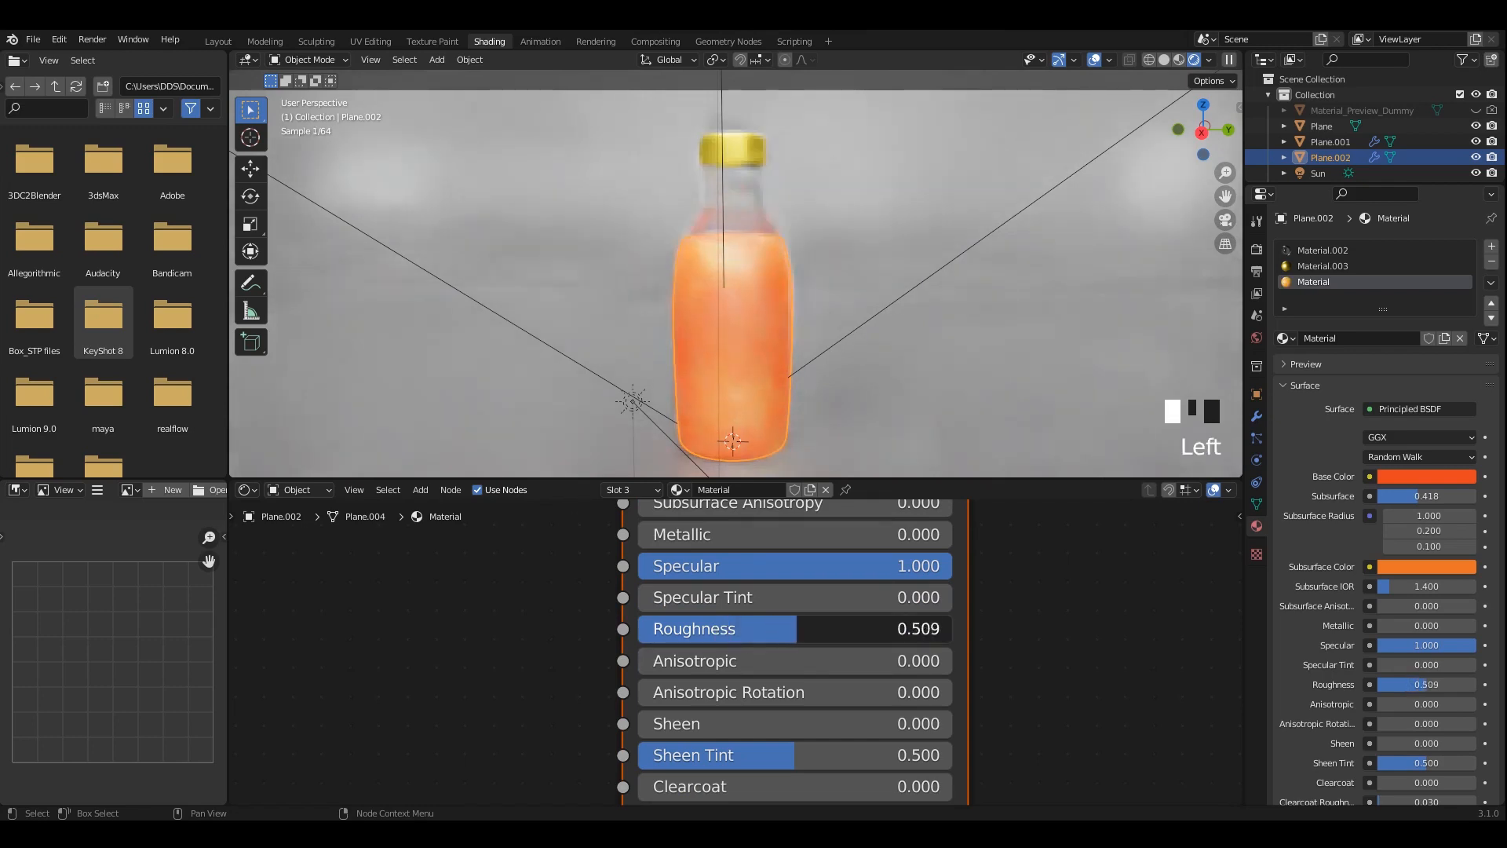
pyautogui.moveTo(907, 579); pyautogui.dragTo(785, 579)
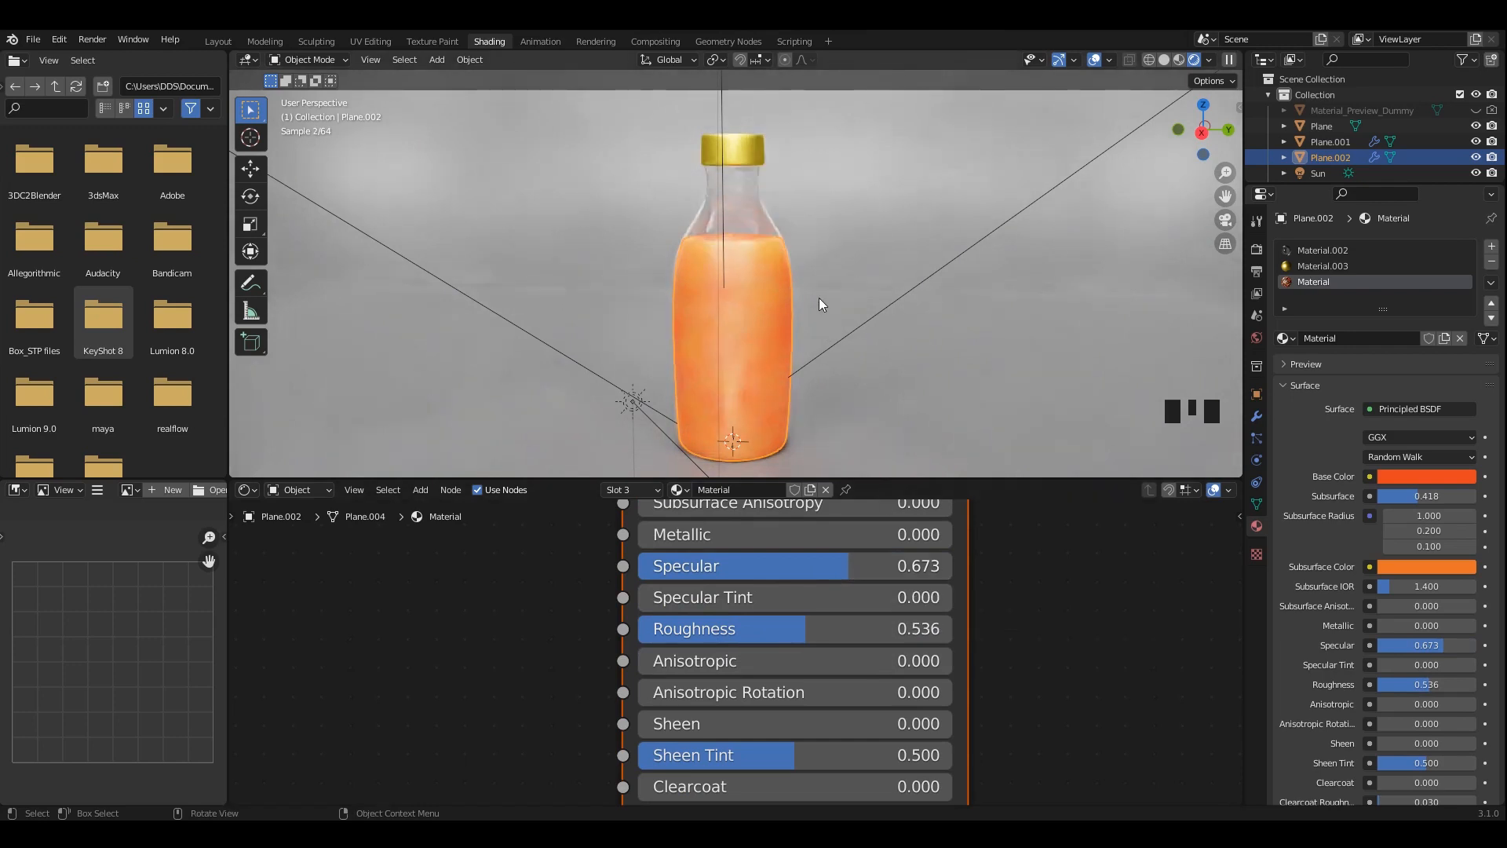
pyautogui.scroll(-13, 888, 677)
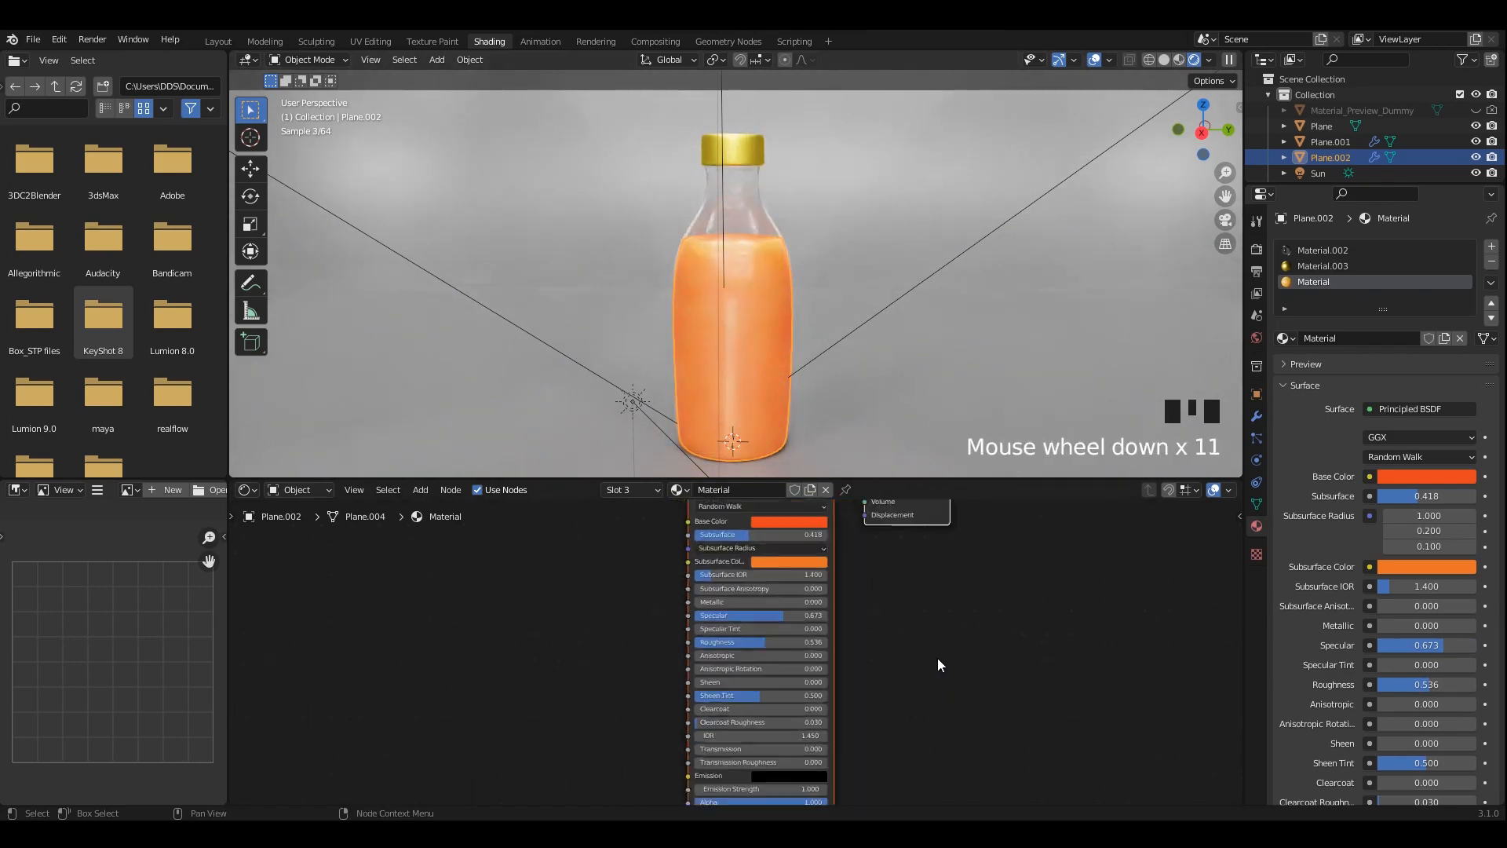
# Switch the viewport to Material Preview and examine the liquid's upper edge against the glass up close.
pyautogui.scroll(3, 903, 663)
pyautogui.moveTo(788, 336)
pyautogui.mouseDown(button='middle')
pyautogui.moveTo(783, 284)
pyautogui.moveTo(799, 265)
pyautogui.moveTo(756, 293)
pyautogui.moveTo(749, 271)
pyautogui.mouseUp(button='middle')
pyautogui.click(1180, 60)
pyautogui.click(760, 266)
pyautogui.scroll(1, 766, 284)
pyautogui.click(770, 280)
pyautogui.scroll(1, 624, 258)
pyautogui.keyDown('alt'); pyautogui.moveTo(624, 258); pyautogui.dragTo(690, 255, button='middle'); pyautogui.keyUp('alt')
pyautogui.keyDown('alt'); pyautogui.moveTo(691, 255); pyautogui.dragTo(746, 283, button='middle'); pyautogui.keyUp('alt')
pyautogui.press('Tab')
pyautogui.scroll(1, 747, 283)
pyautogui.press('Tab')
pyautogui.scroll(-4, 746, 283)
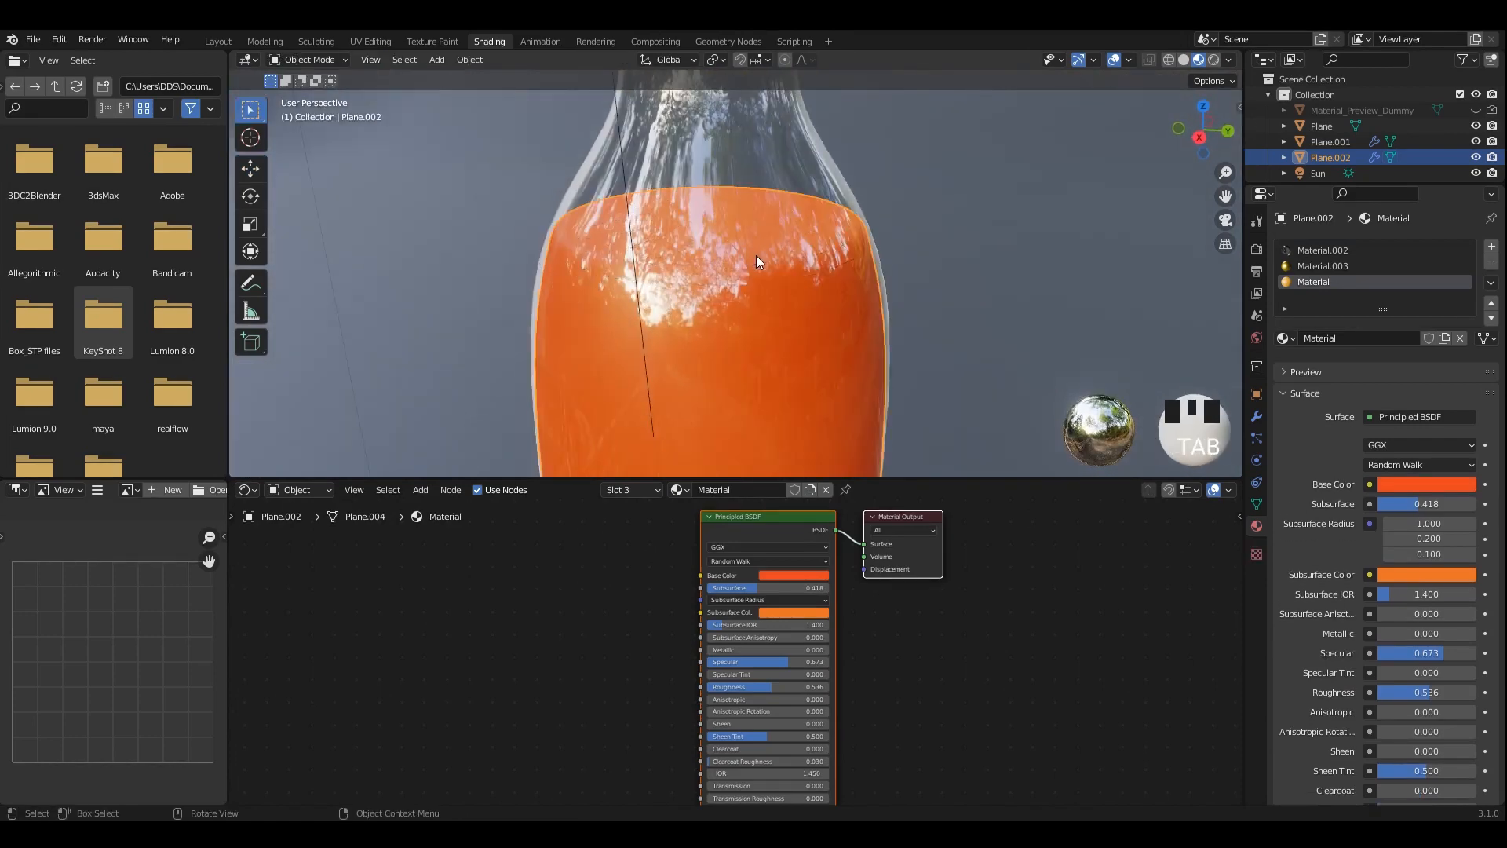
# Save the file and compare the juice bottle in Rendered and Material Preview shading.
pyautogui.hotkey('ctrl', 's')
pyautogui.keyDown('shift'); pyautogui.moveTo(804, 332); pyautogui.dragTo(783, 299, button='middle'); pyautogui.keyUp('shift')
pyautogui.hotkey('ctrl', 's')
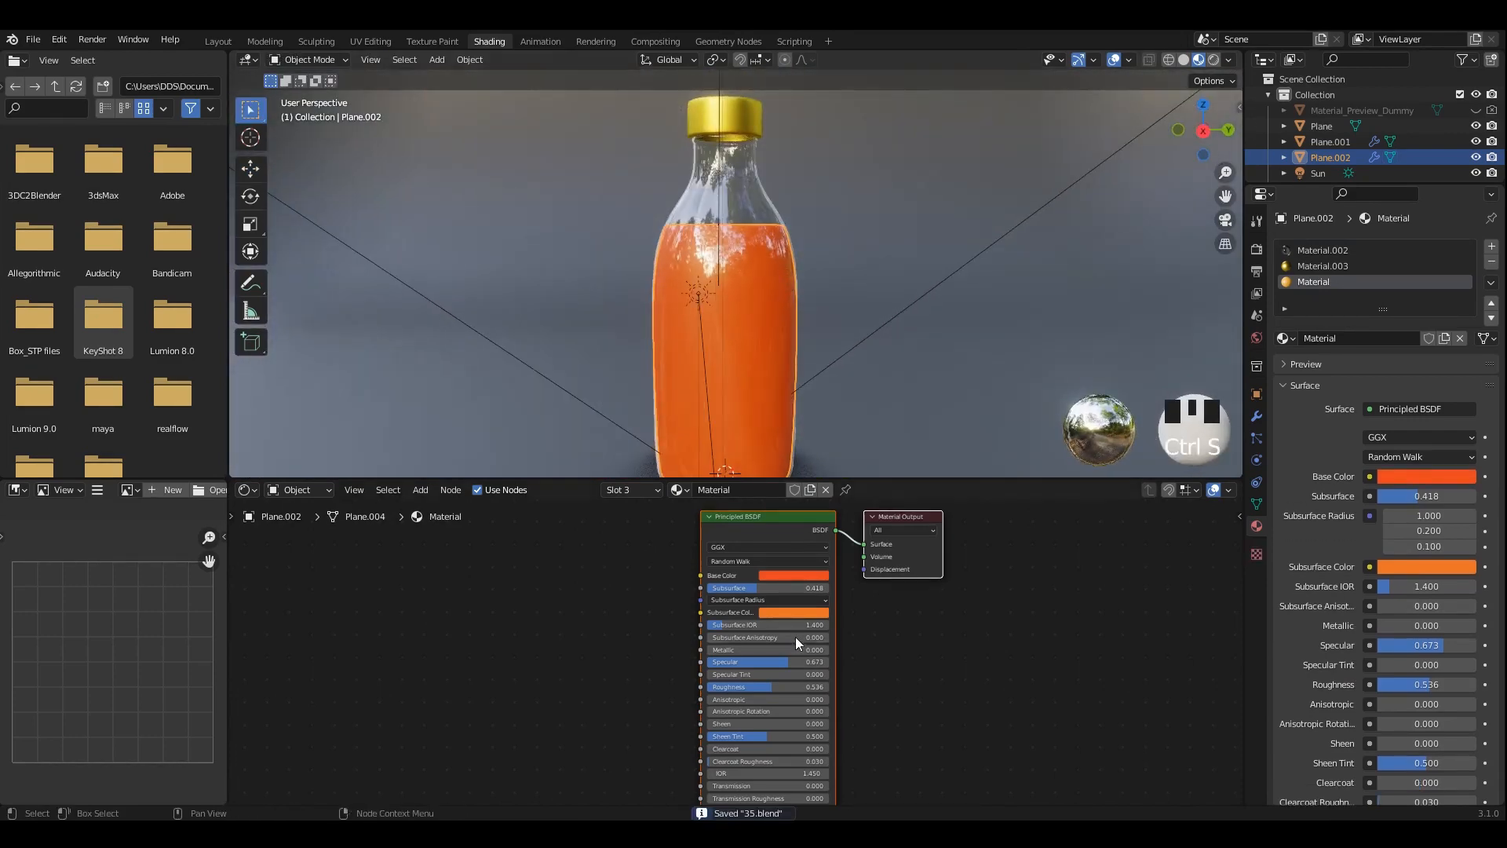
pyautogui.click(1214, 61)
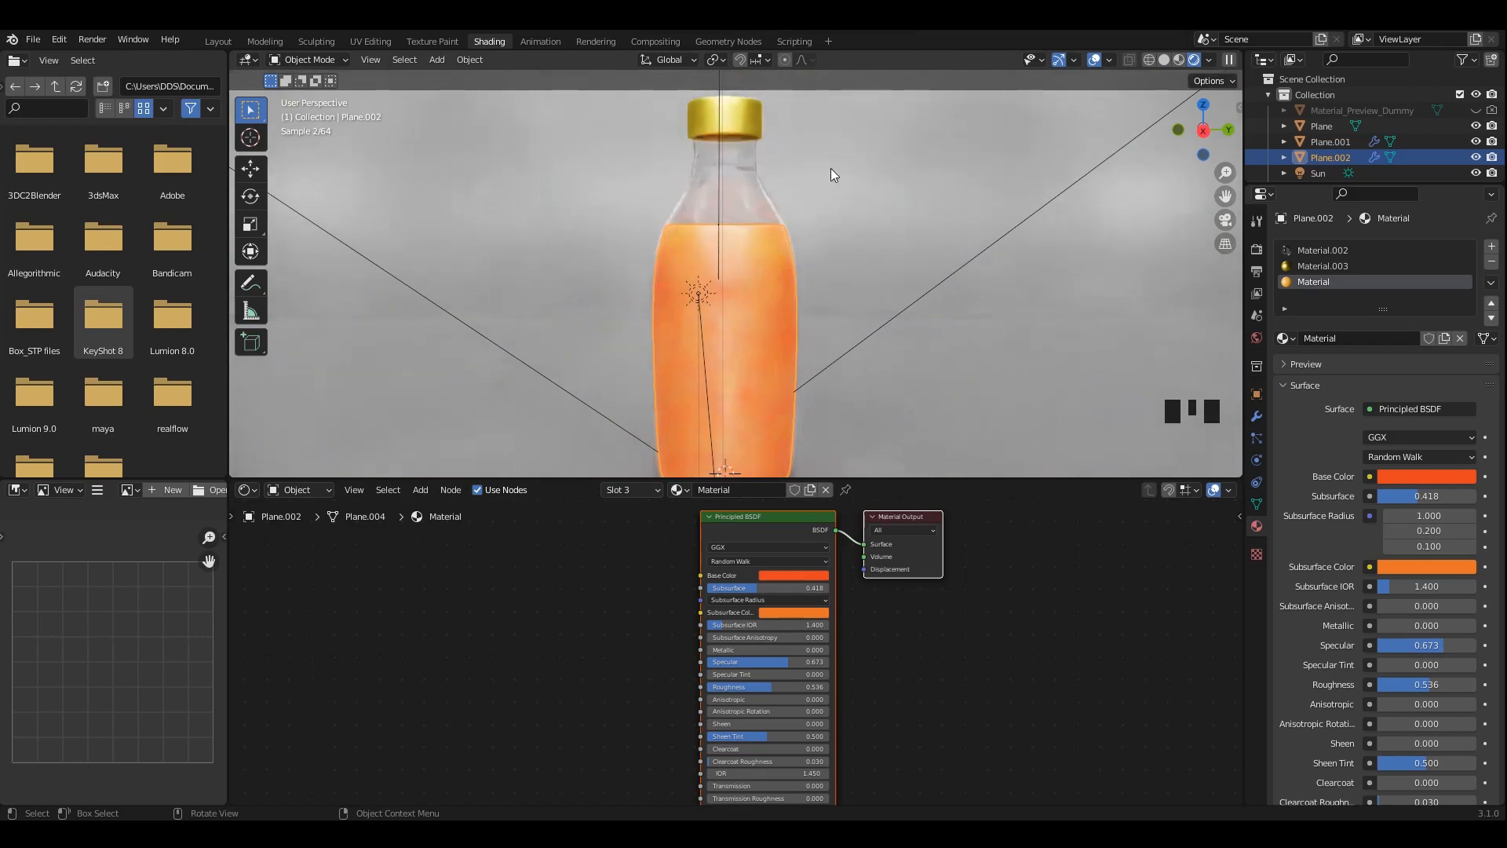
pyautogui.scroll(-2, 830, 168)
pyautogui.click(1179, 59)
# Join the liquid object with the glass bottle into one object and apply the object's transforms.
pyautogui.click(751, 286)
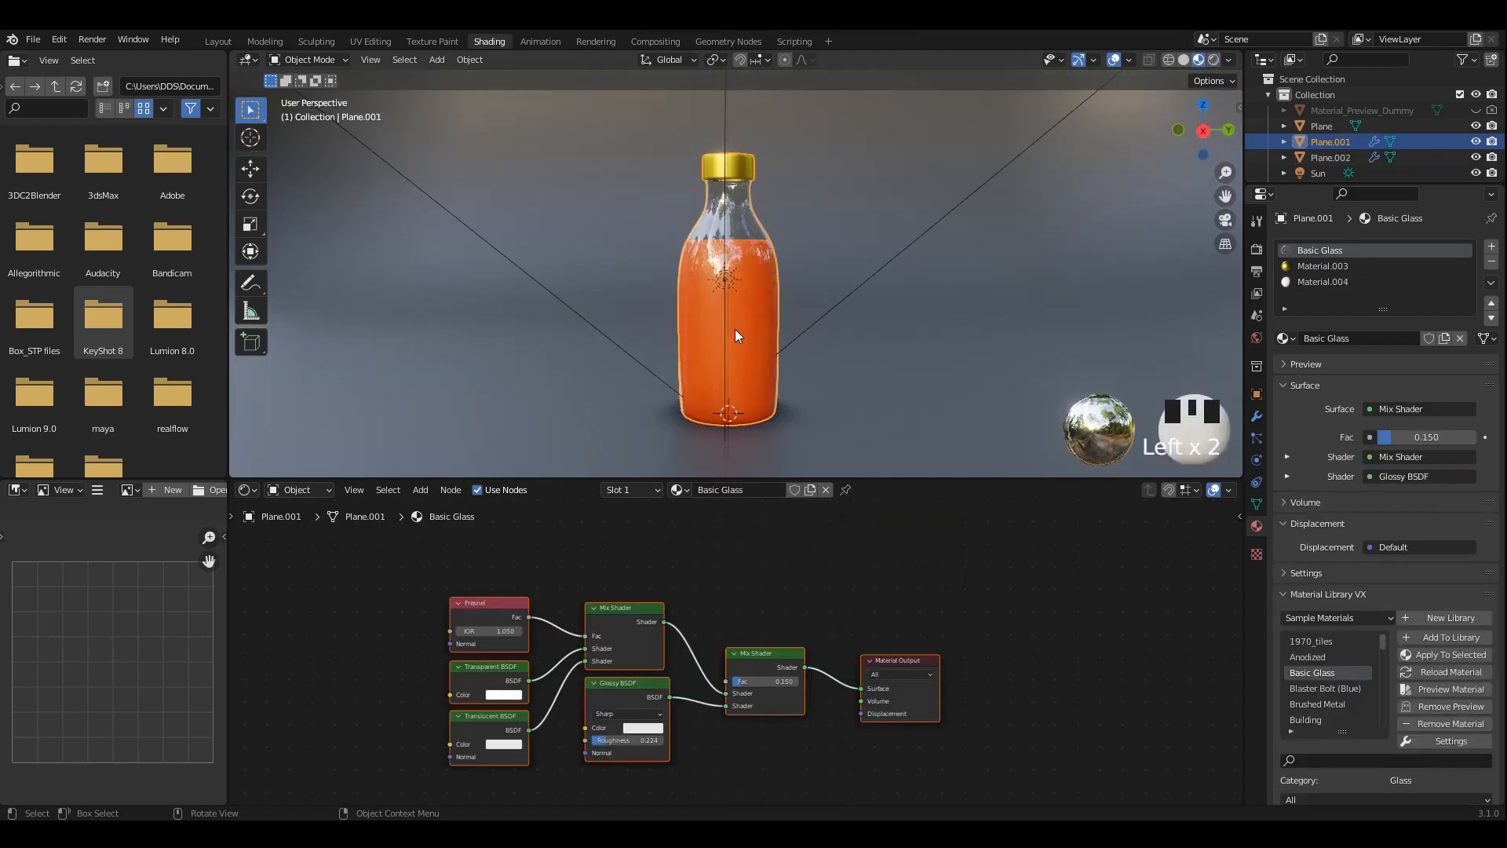
pyautogui.press('g')
pyautogui.rightClick(751, 279)
pyautogui.click(751, 280)
pyautogui.keyDown('shift'); pyautogui.click(748, 279); pyautogui.keyUp('shift')
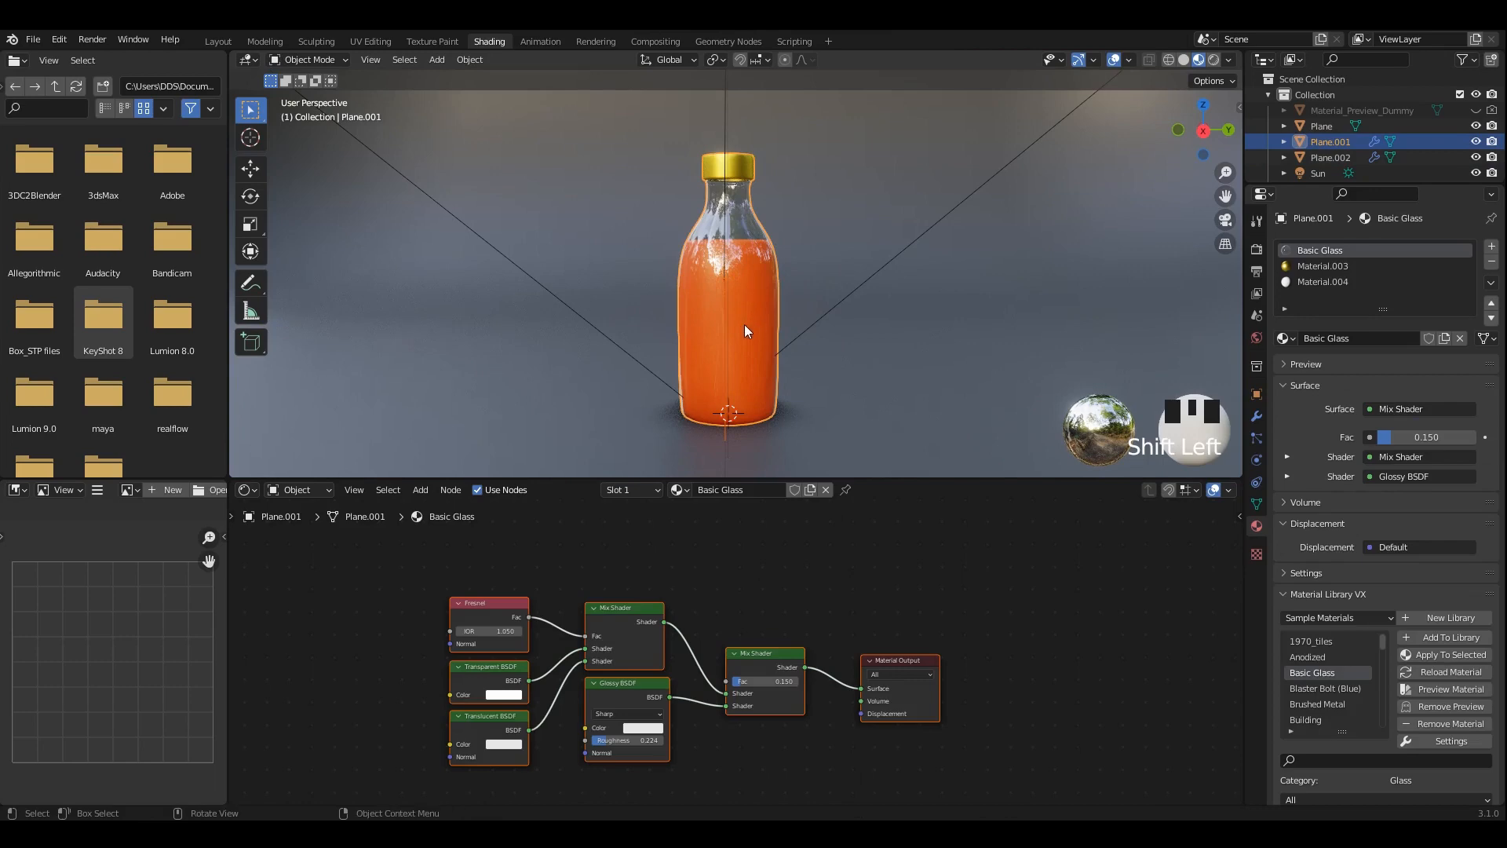
pyautogui.click(766, 282)
pyautogui.keyDown('shift'); pyautogui.click(736, 251); pyautogui.keyUp('shift')
pyautogui.scroll(1, 760, 273)
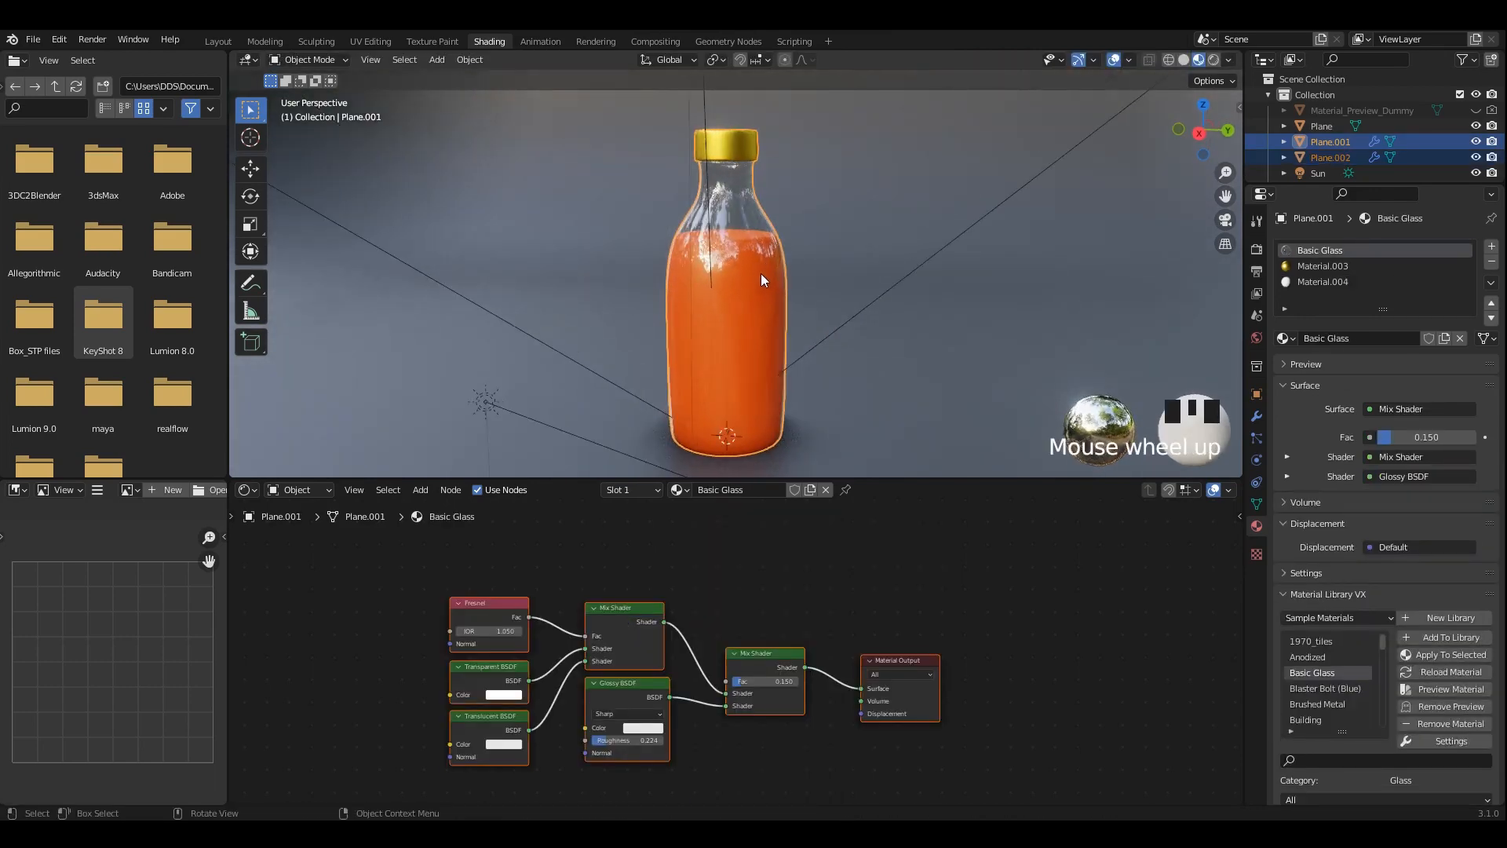
pyautogui.hotkey('ctrl', 'j')
pyautogui.hotkey('ctrl', 'a')
pyautogui.click(898, 284)
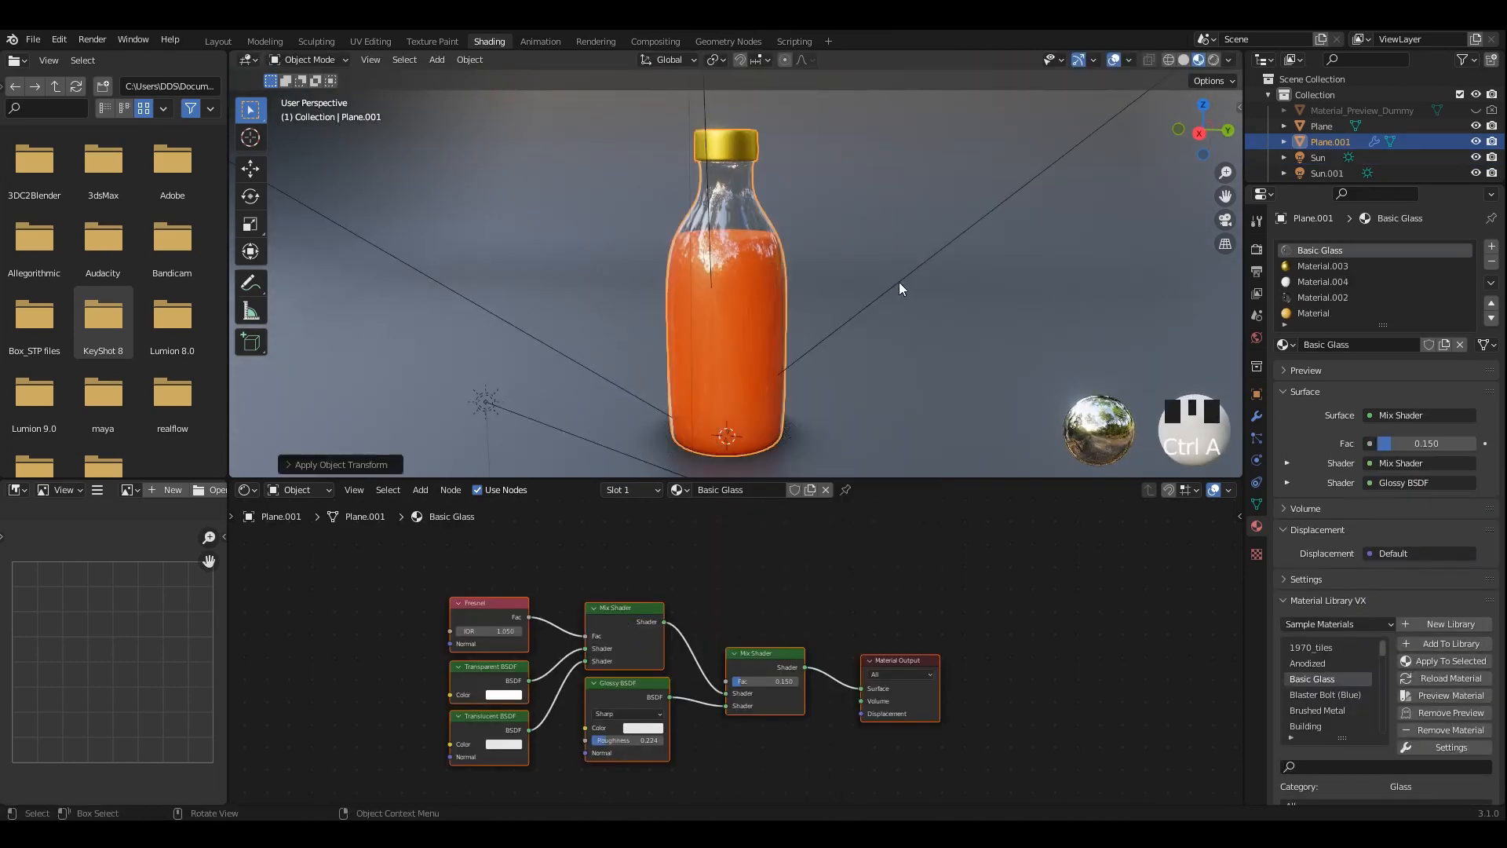
# Apply the bottle's transforms and, in top view, place two duplicates behind it, one on each side.
pyautogui.keyDown('alt'); pyautogui.moveTo(900, 284); pyautogui.dragTo(824, 256, button='middle'); pyautogui.keyUp('alt')
pyautogui.keyDown('alt'); pyautogui.moveTo(824, 255); pyautogui.dragTo(824, 313, button='middle'); pyautogui.keyUp('alt')
pyautogui.hotkey('ctrl', 'a')
pyautogui.click(824, 340)
pyautogui.hotkey('shift', 'd')
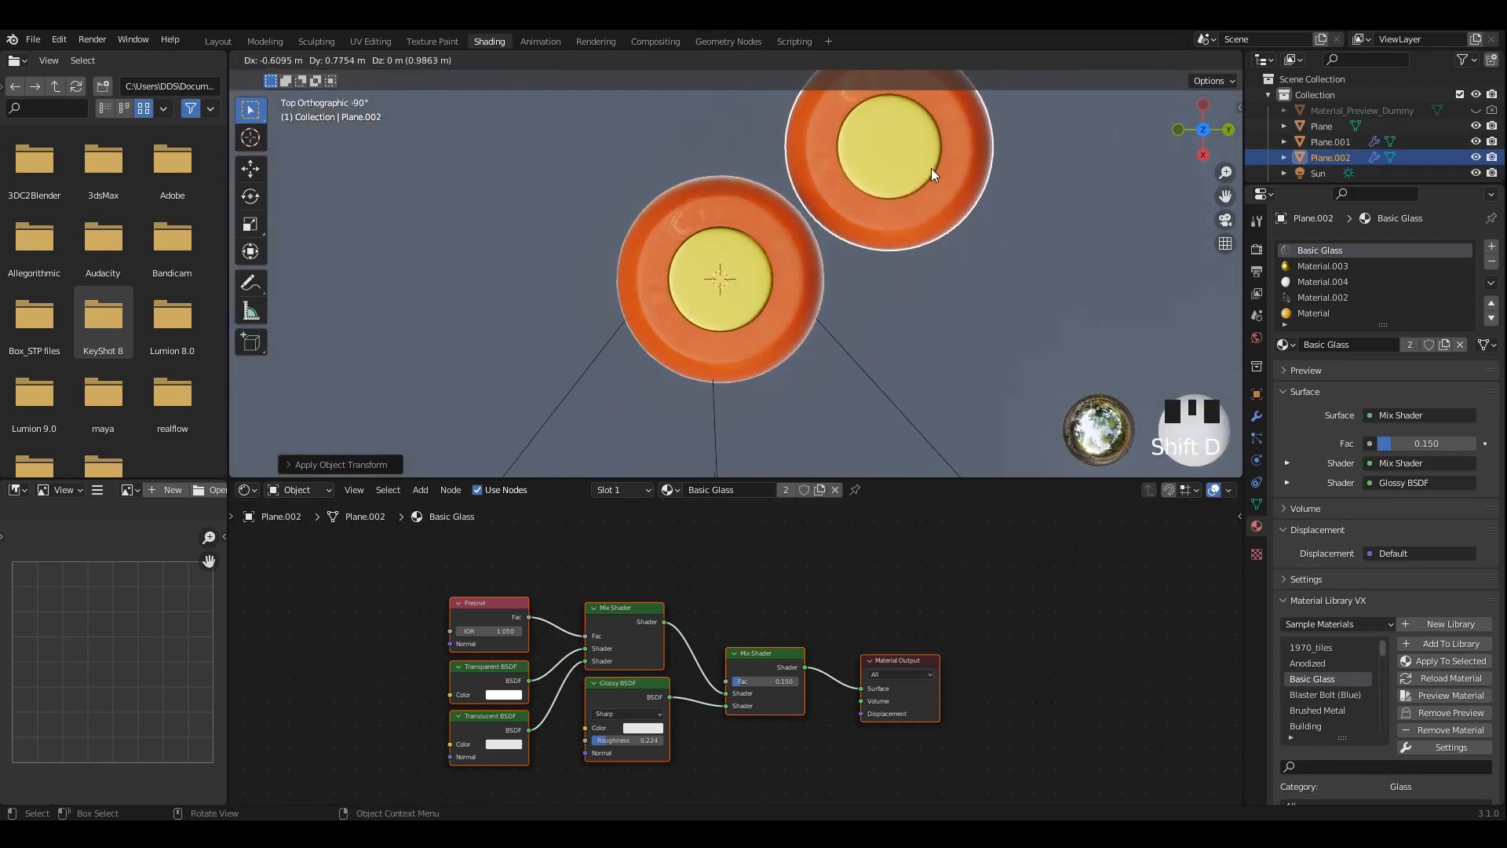
pyautogui.click(936, 316)
pyautogui.hotkey('shift', 'd')
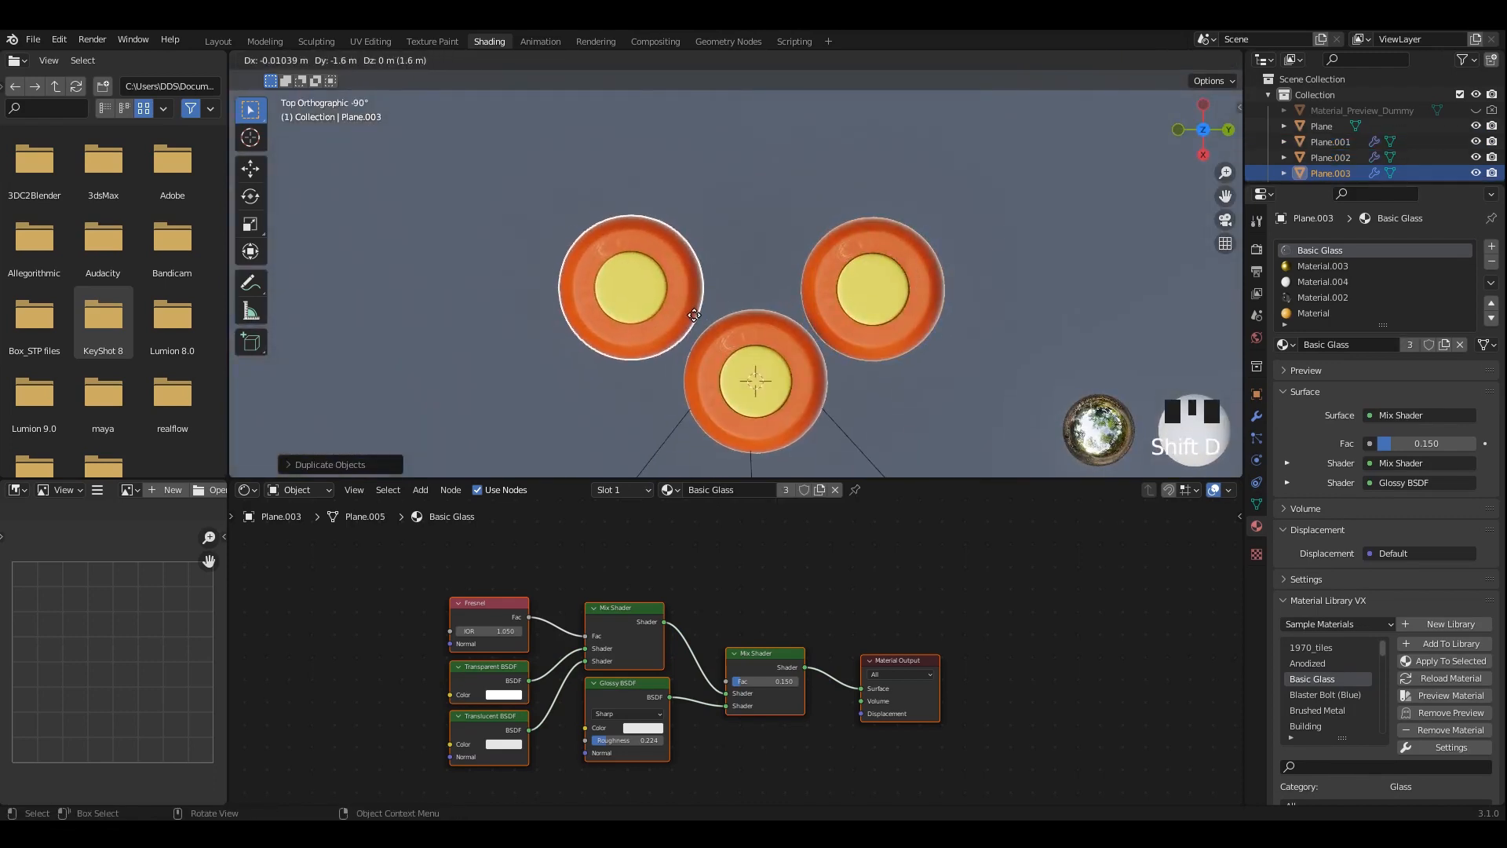
pyautogui.click(695, 320)
# Adjust the position of the right rear bottle to balance the three-bottle arrangement and save the file.
pyautogui.click(864, 318)
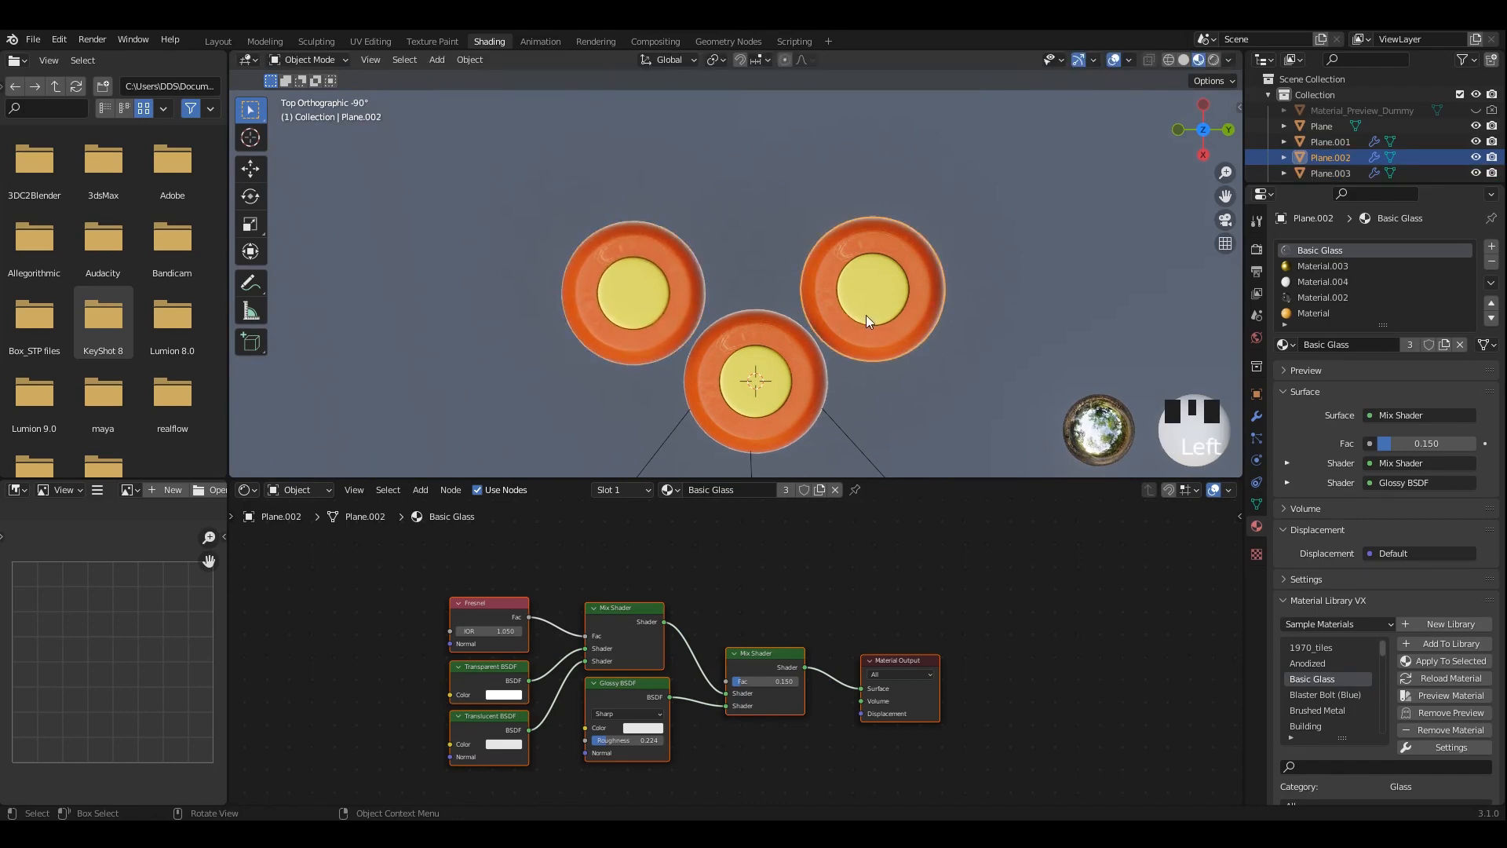
pyautogui.press('g')
pyautogui.click(871, 319)
pyautogui.moveTo(871, 319); pyautogui.dragTo(818, 243, button='middle')
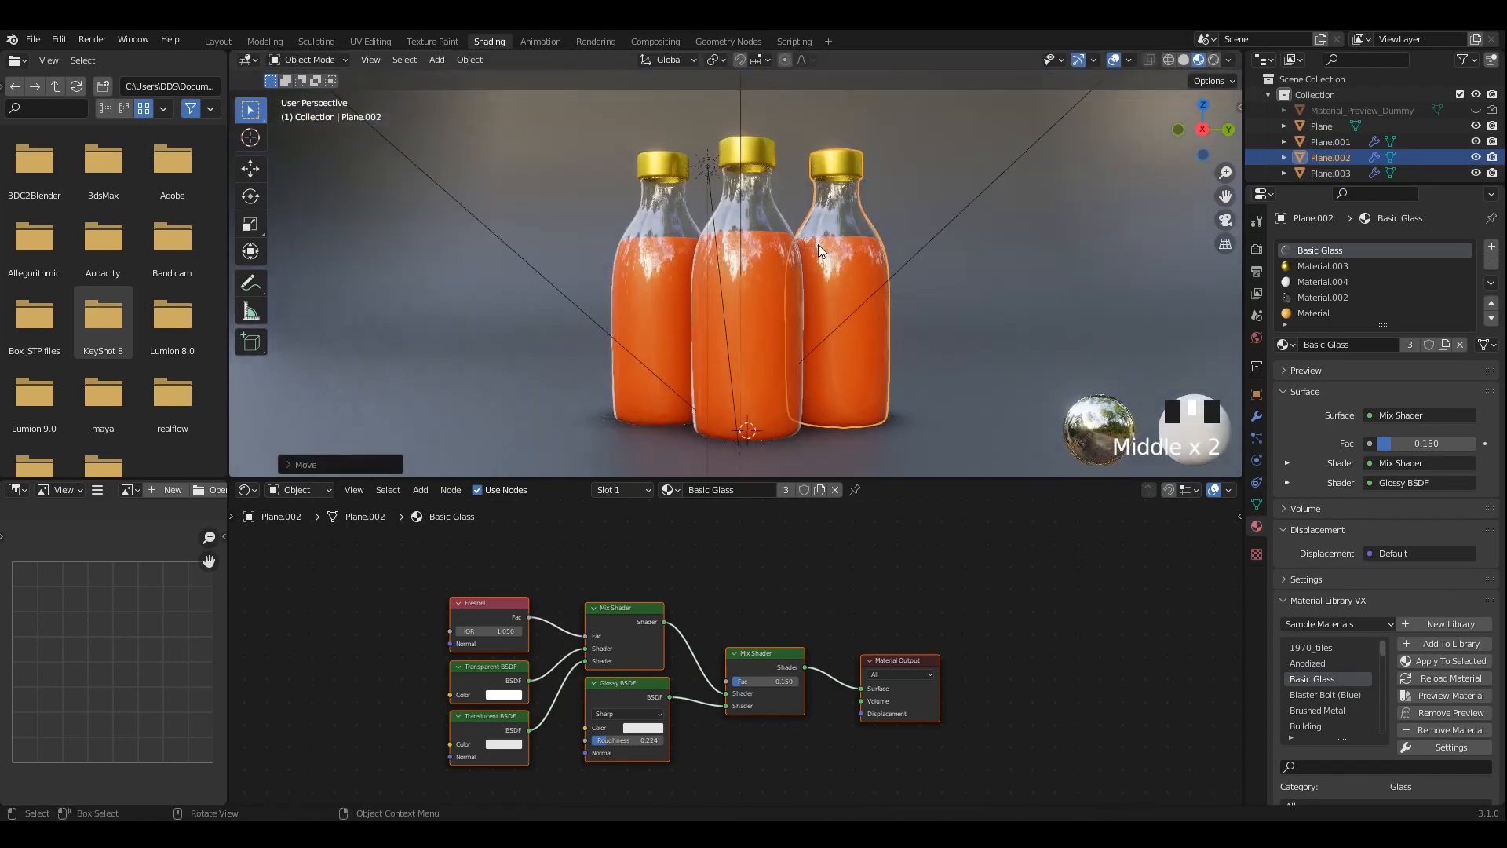
pyautogui.scroll(2, 848, 275)
pyautogui.hotkey('ctrl', 's')
# Give the right rear bottle its own single-user copy of the orange liquid material.
pyautogui.click(865, 265)
pyautogui.press('Tab')
pyautogui.press('Tab')
pyautogui.click(868, 265)
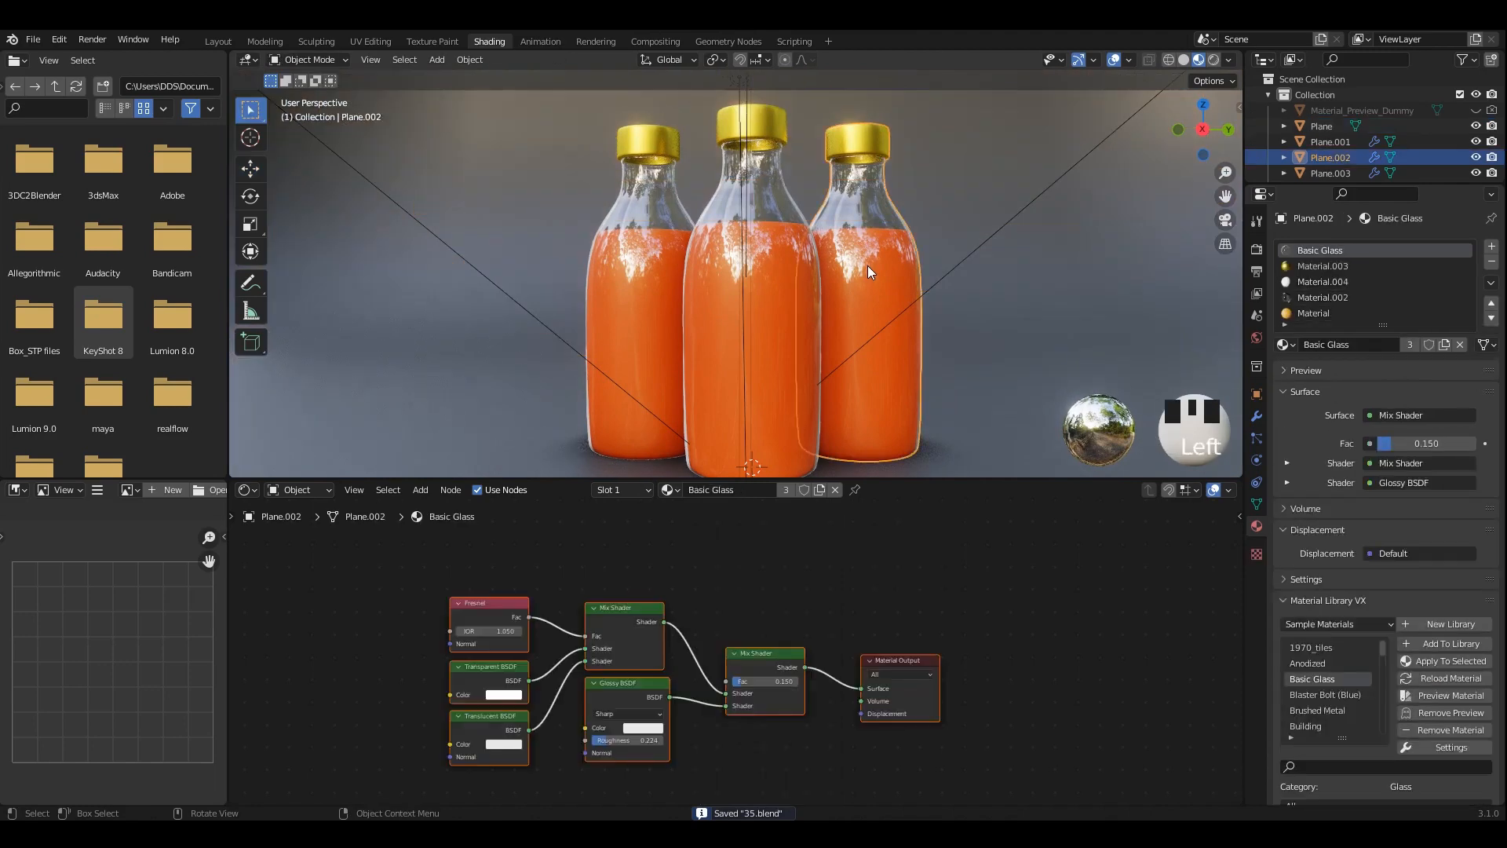
pyautogui.press('Tab')
pyautogui.press('Tab')
pyautogui.scroll(-2, 1320, 256)
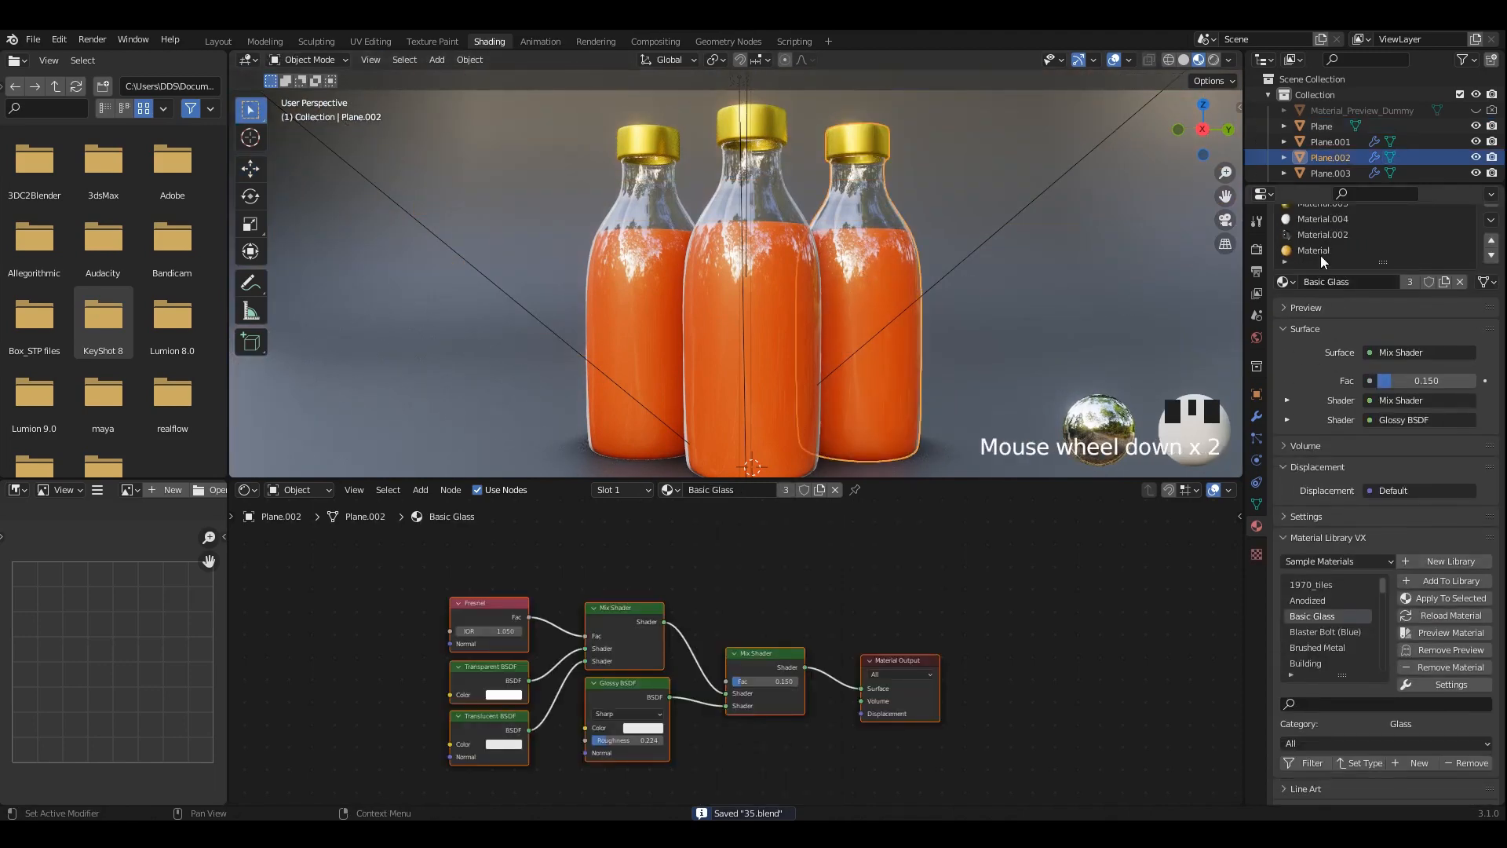
pyautogui.click(1319, 252)
pyautogui.click(819, 488)
# Set the right rear bottle's liquid Base Color to green with H 0.366, S 0.941 and V 0.800.
pyautogui.scroll(3, 789, 619)
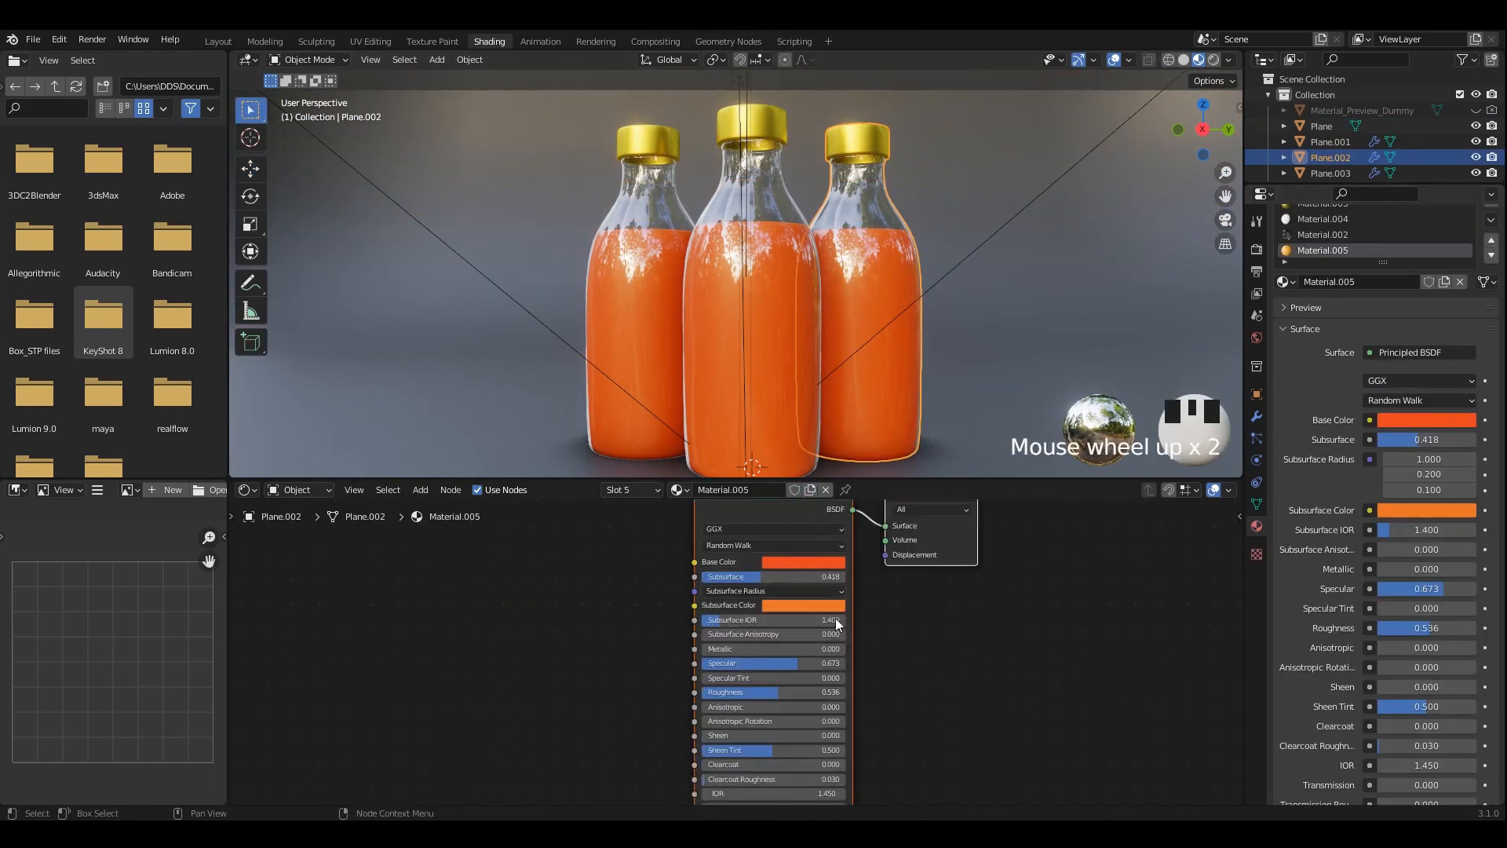
pyautogui.click(789, 618)
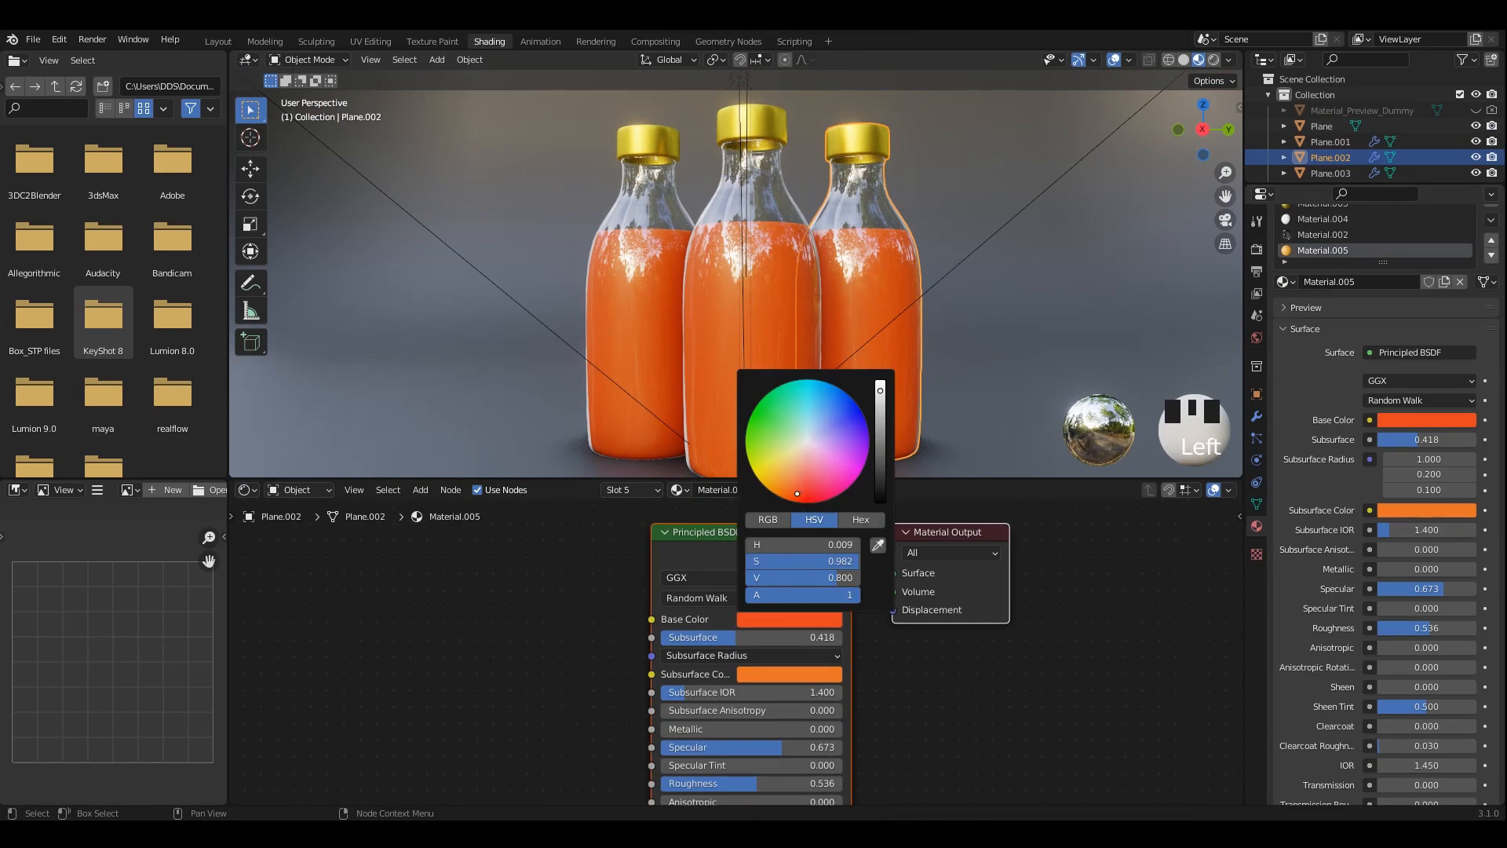
pyautogui.moveTo(799, 441); pyautogui.dragTo(800, 435)
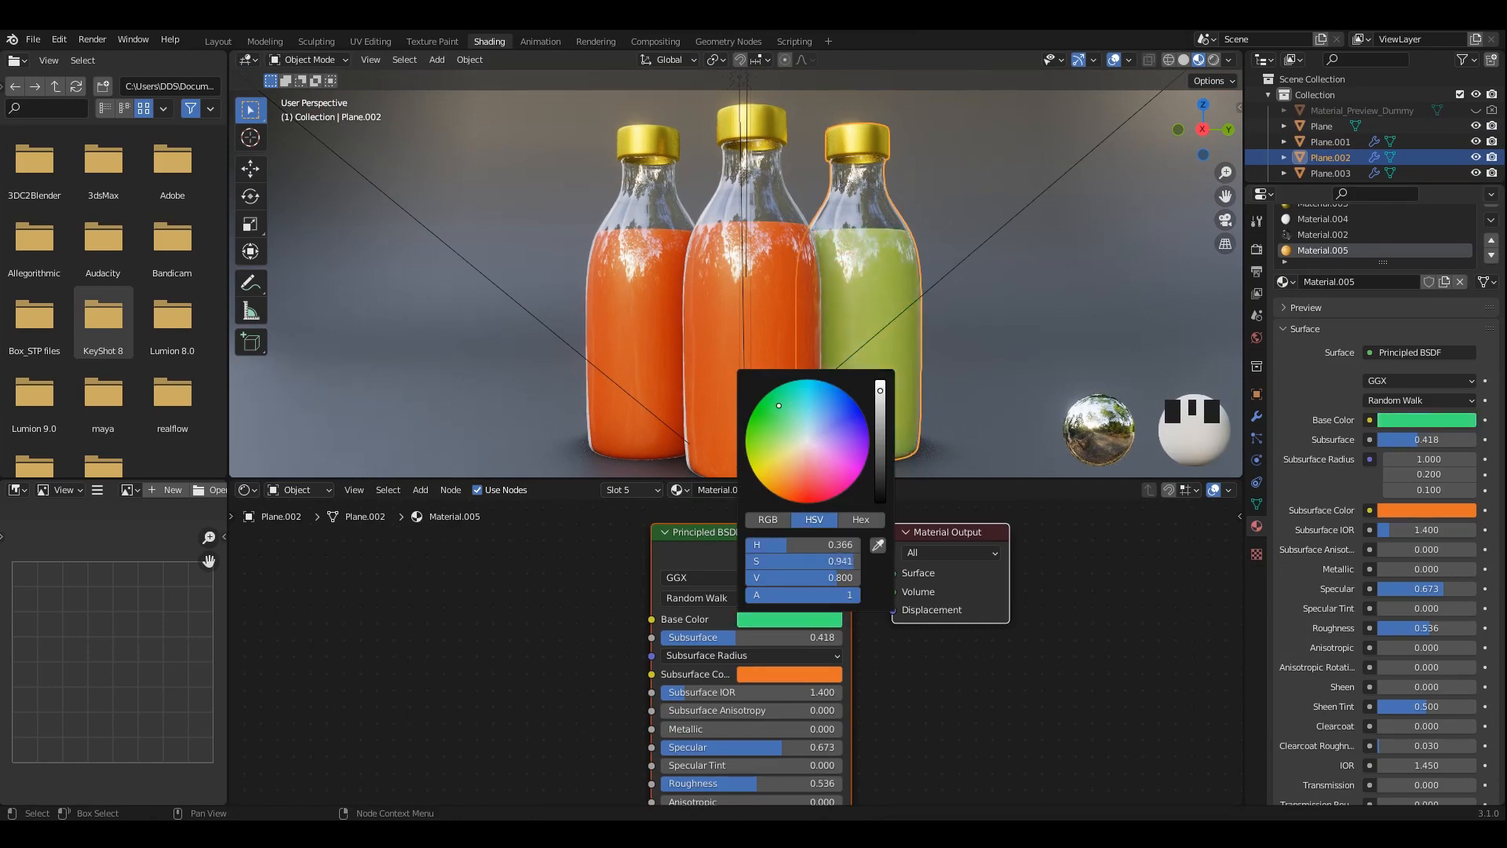
# Try sampling the green Base Color as the liquid's Subsurface Color and undo that change.
pyautogui.click(799, 671)
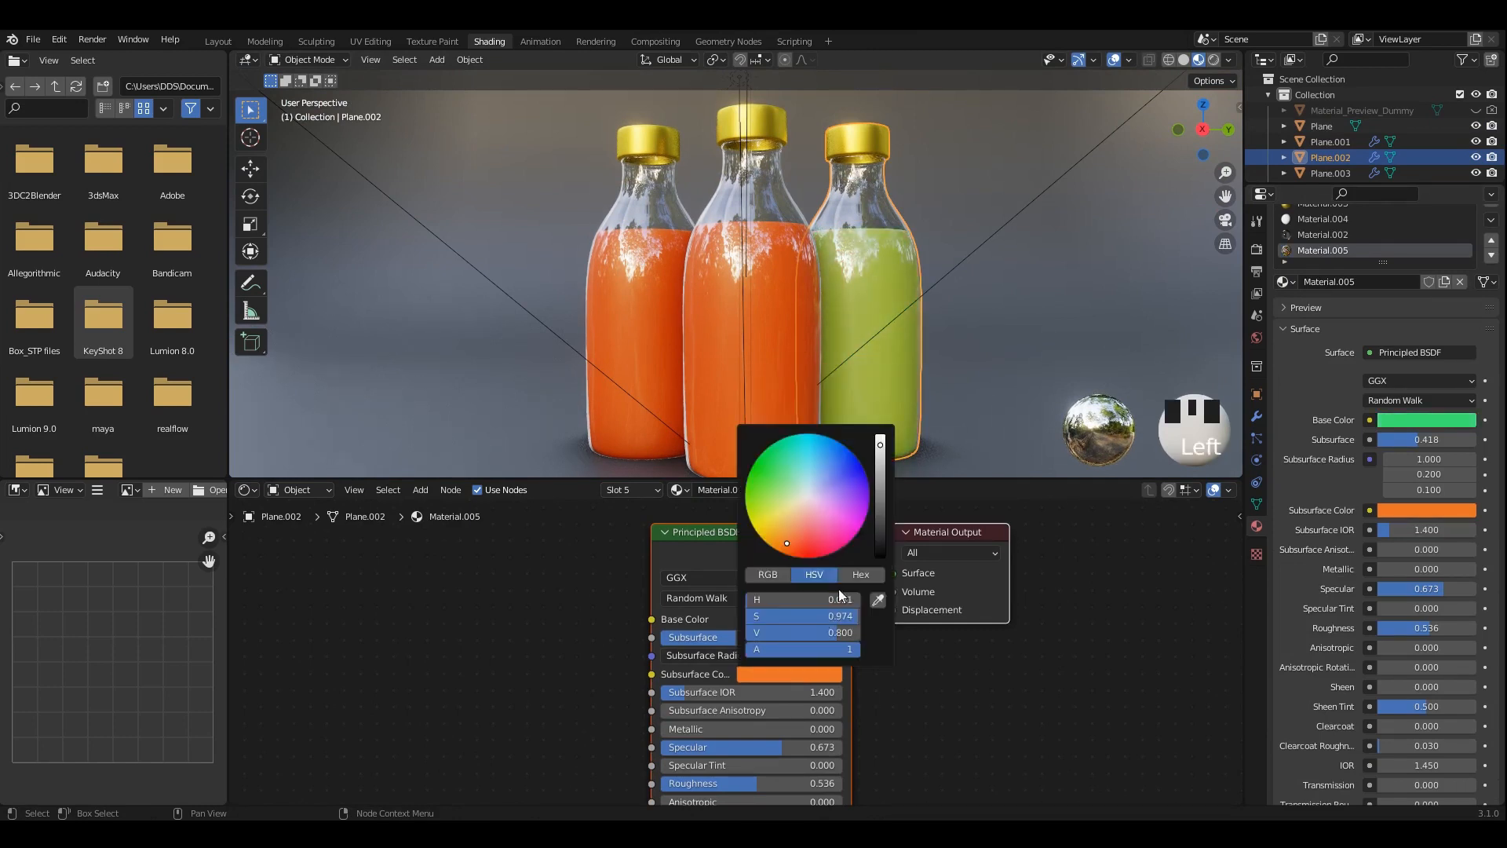
pyautogui.click(879, 599)
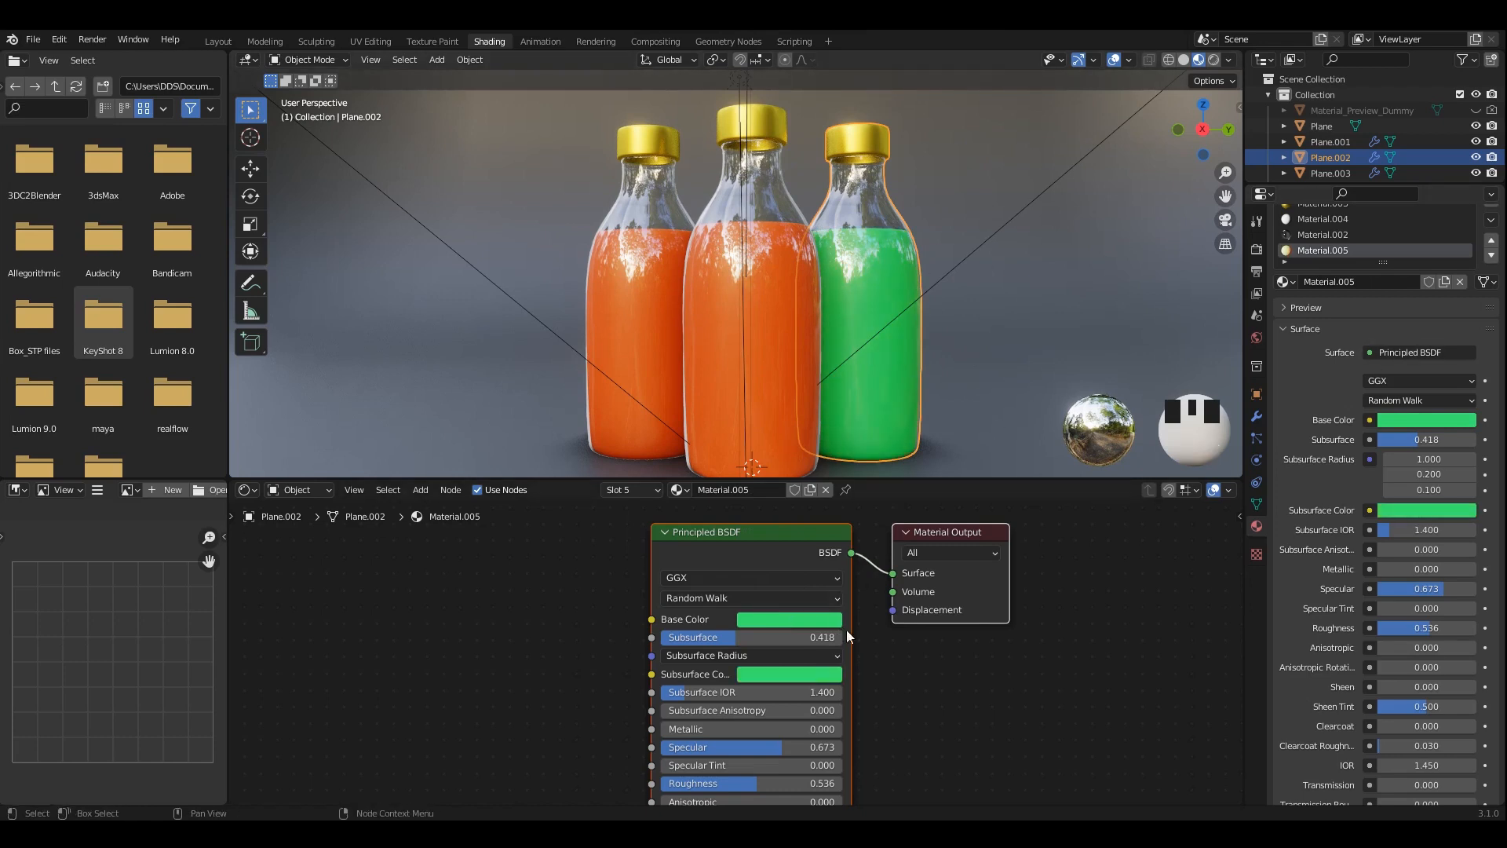
pyautogui.hotkey('ctrl', 'z')
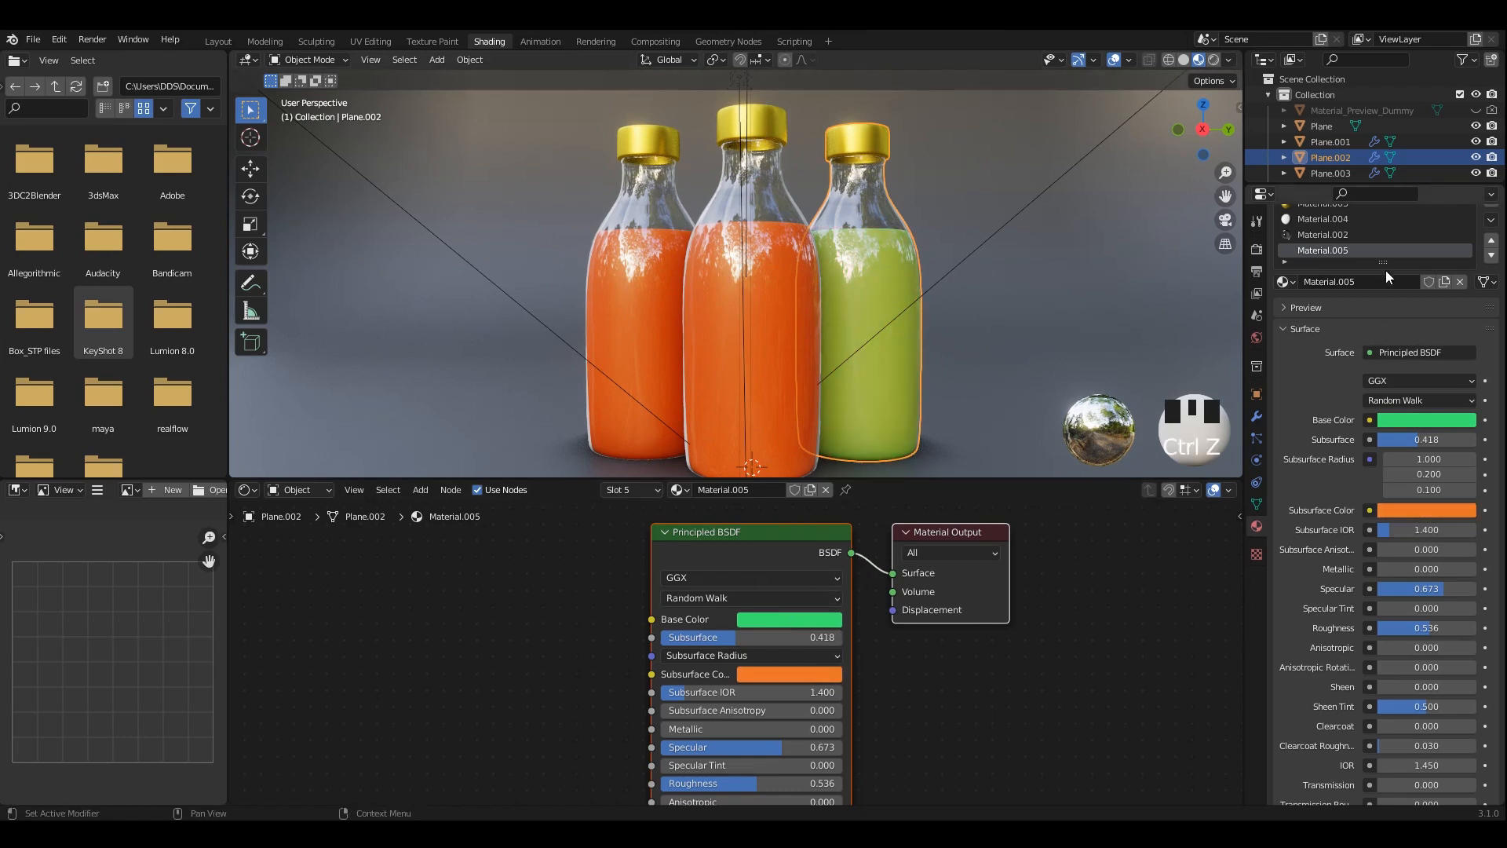
# Give the left rear bottle its own liquid material copy with a magenta Subsurface Color of H 0.930, S 1.000, V 0.509.
pyautogui.click(655, 284)
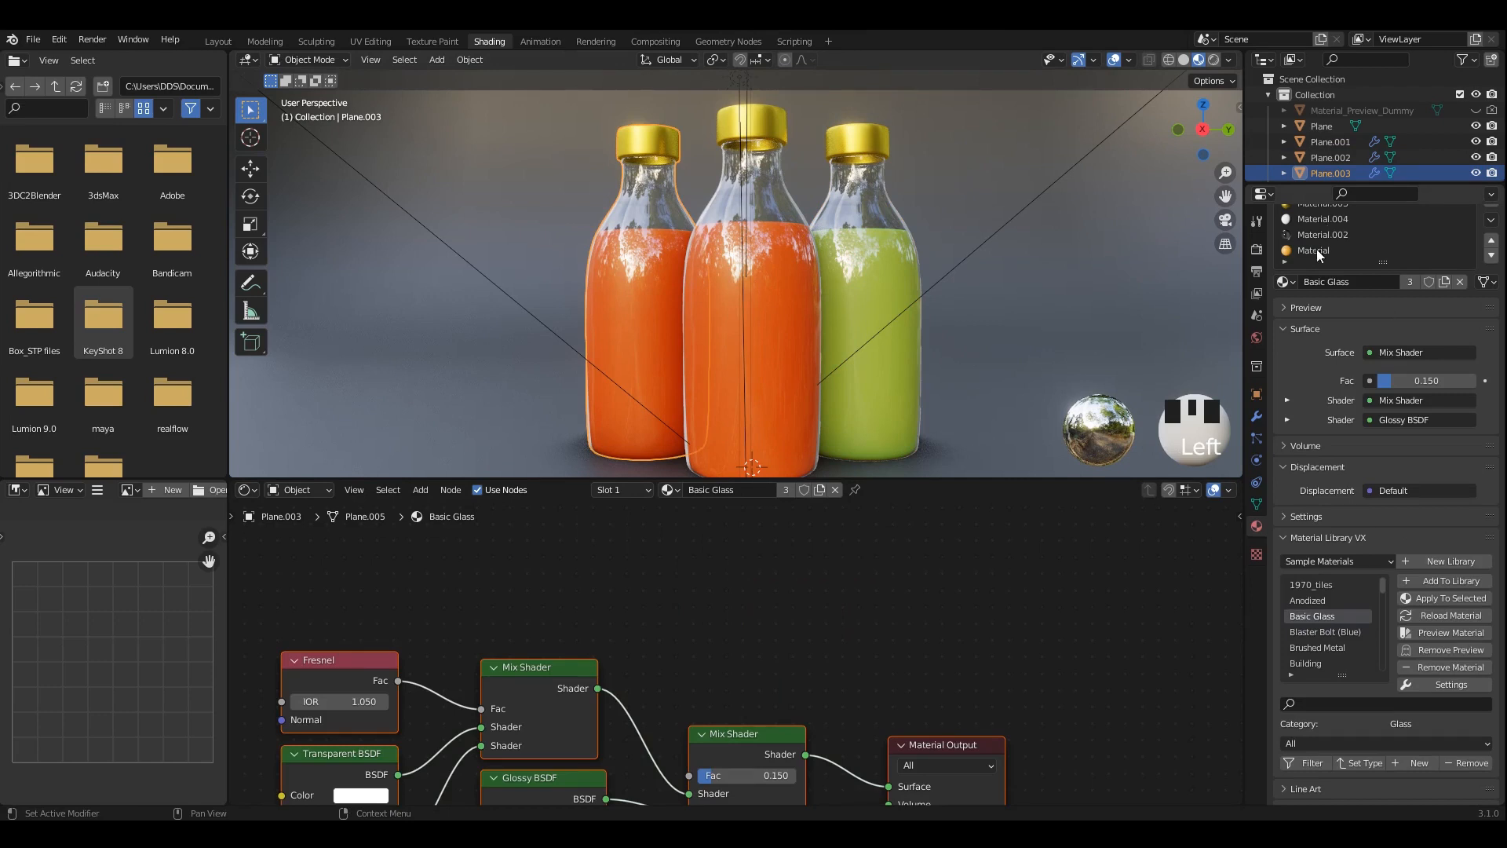
pyautogui.click(1317, 249)
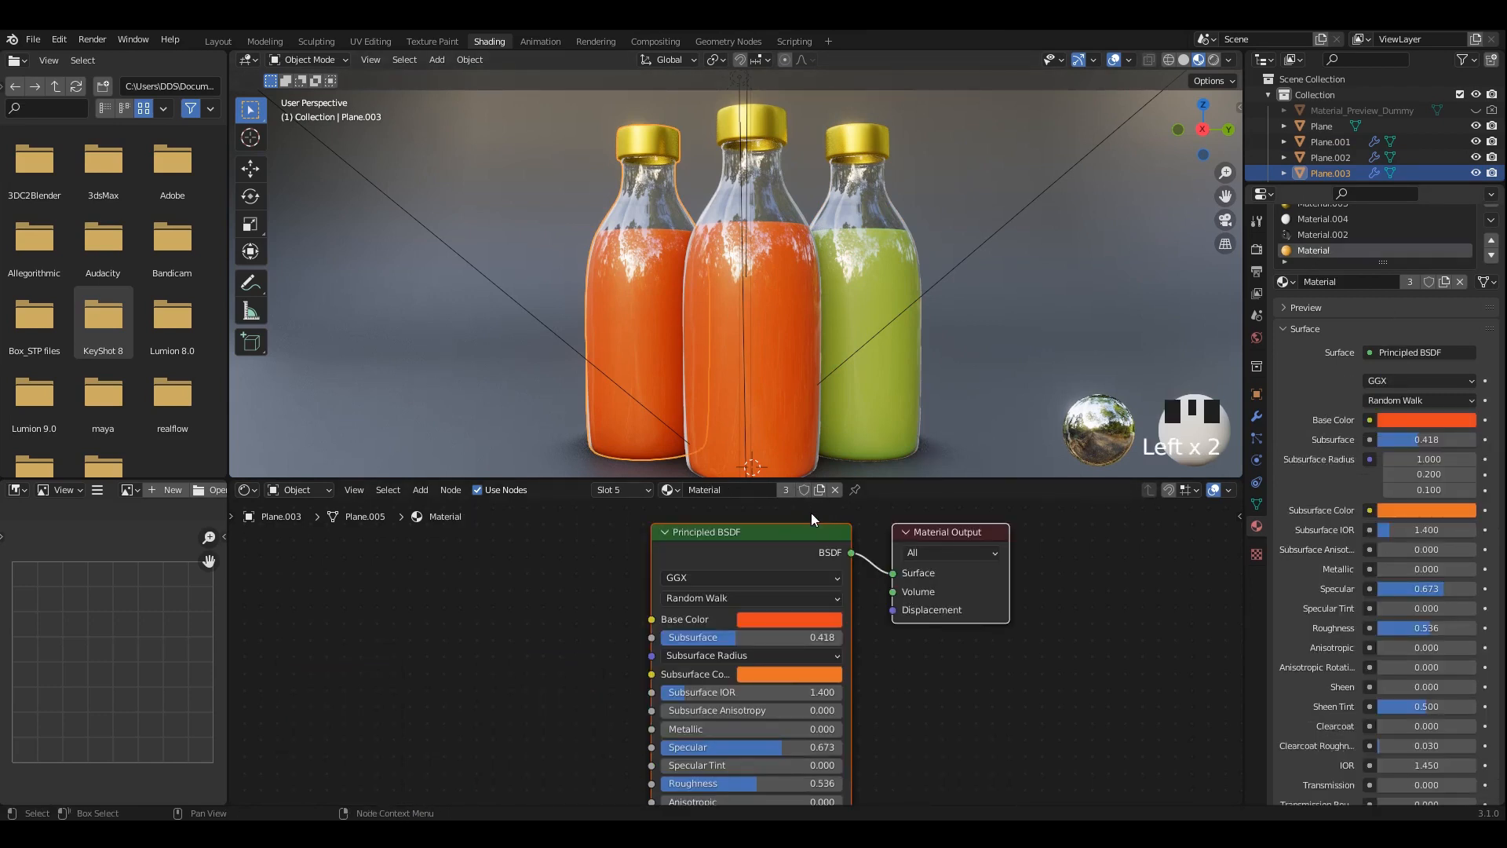
pyautogui.click(793, 675)
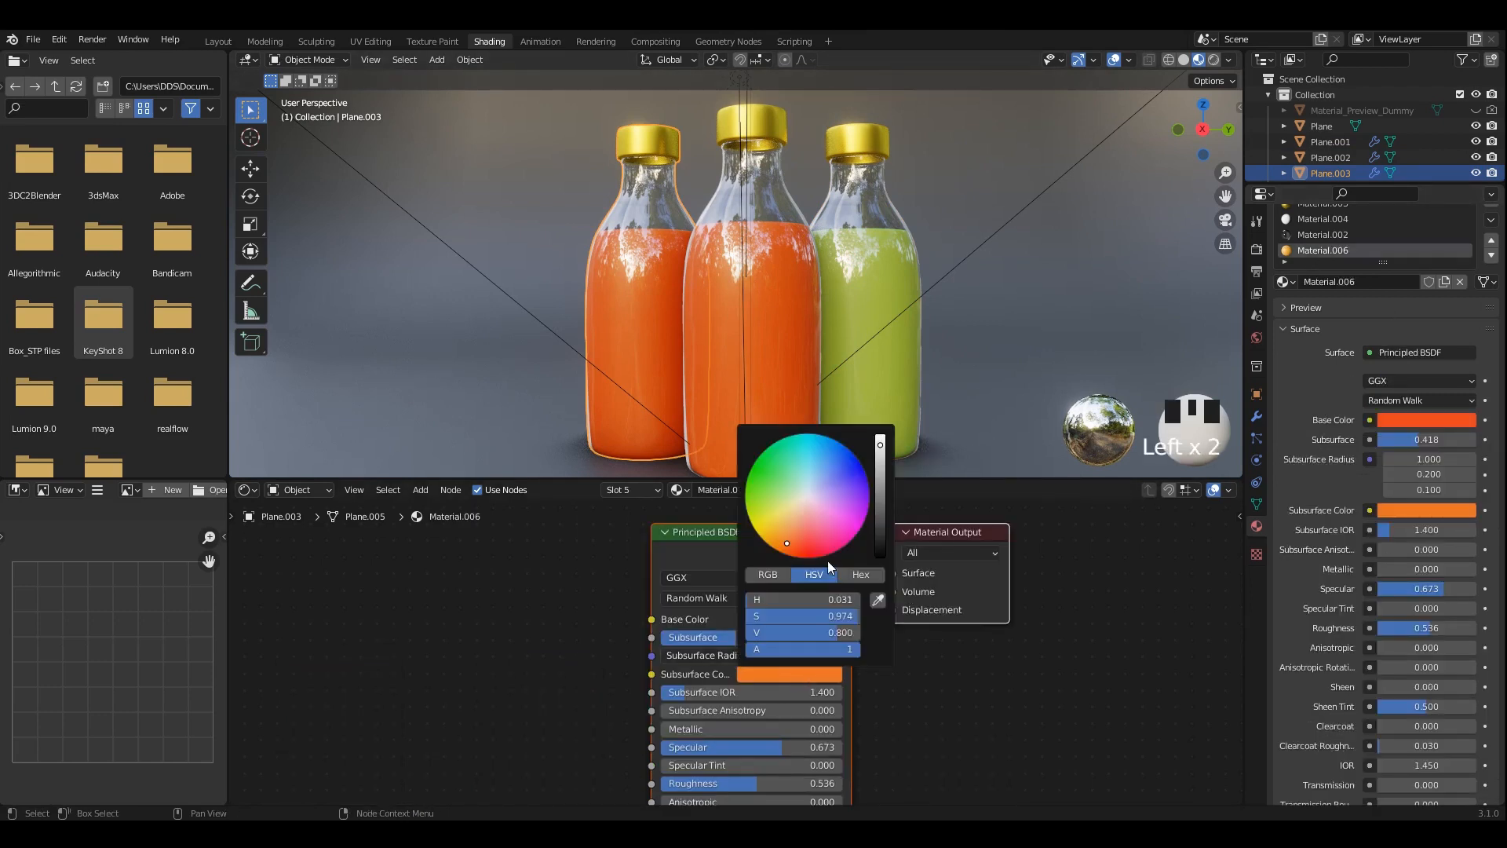
pyautogui.click(817, 556)
pyautogui.moveTo(870, 497)
pyautogui.mouseDown()
pyautogui.moveTo(857, 529)
pyautogui.moveTo(845, 520)
pyautogui.moveTo(854, 532)
pyautogui.moveTo(827, 474)
pyautogui.moveTo(783, 448)
pyautogui.moveTo(777, 550)
pyautogui.moveTo(817, 555)
pyautogui.moveTo(809, 526)
pyautogui.moveTo(806, 557)
pyautogui.moveTo(843, 534)
pyautogui.mouseUp()
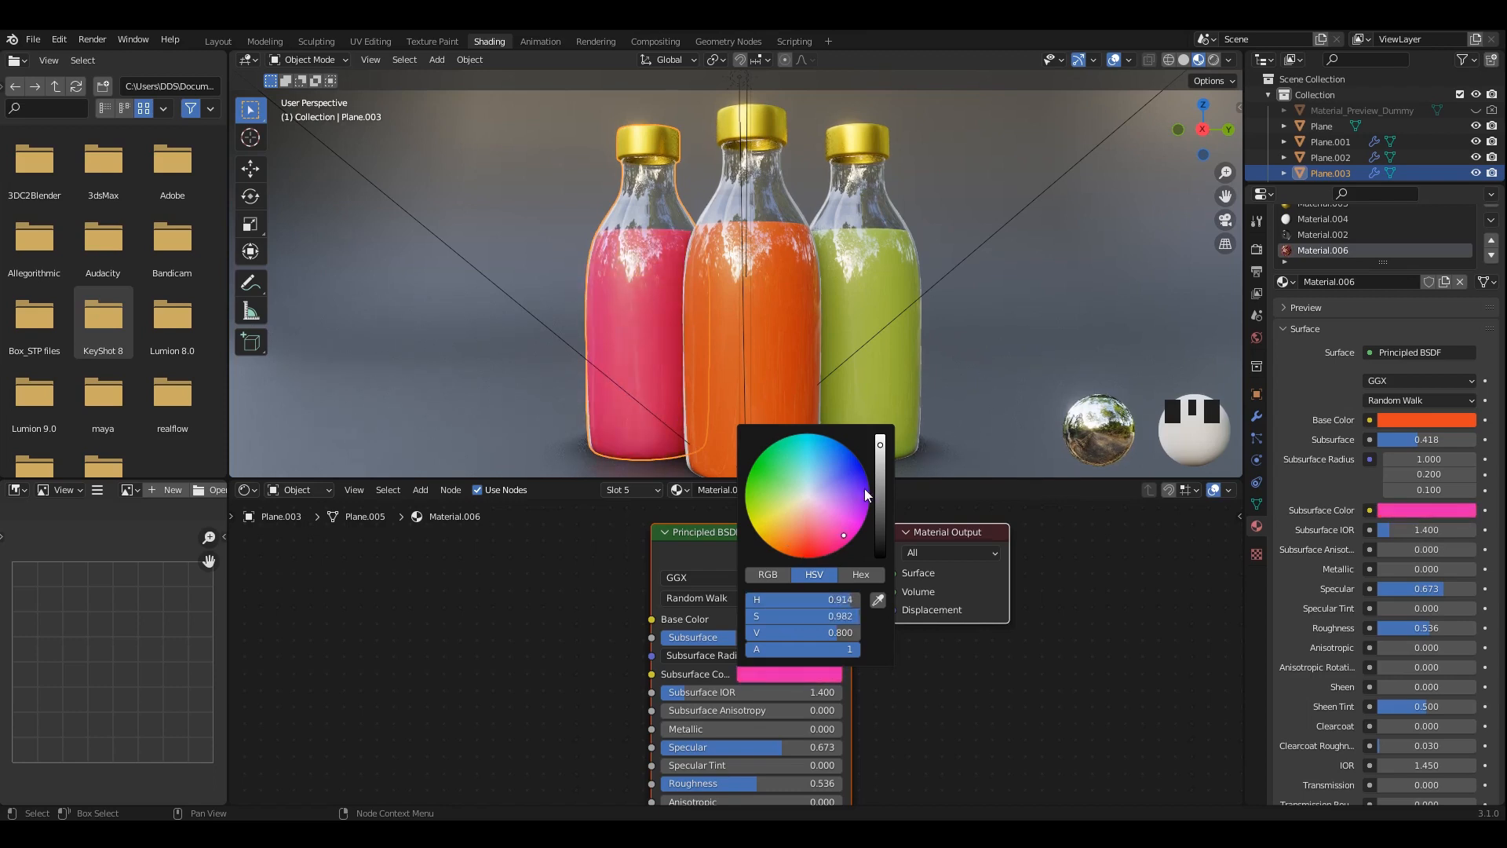
pyautogui.moveTo(880, 445); pyautogui.dragTo(880, 463)
pyautogui.moveTo(846, 515)
pyautogui.mouseDown()
pyautogui.moveTo(836, 550)
pyautogui.moveTo(785, 554)
pyautogui.moveTo(848, 542)
pyautogui.mouseUp()
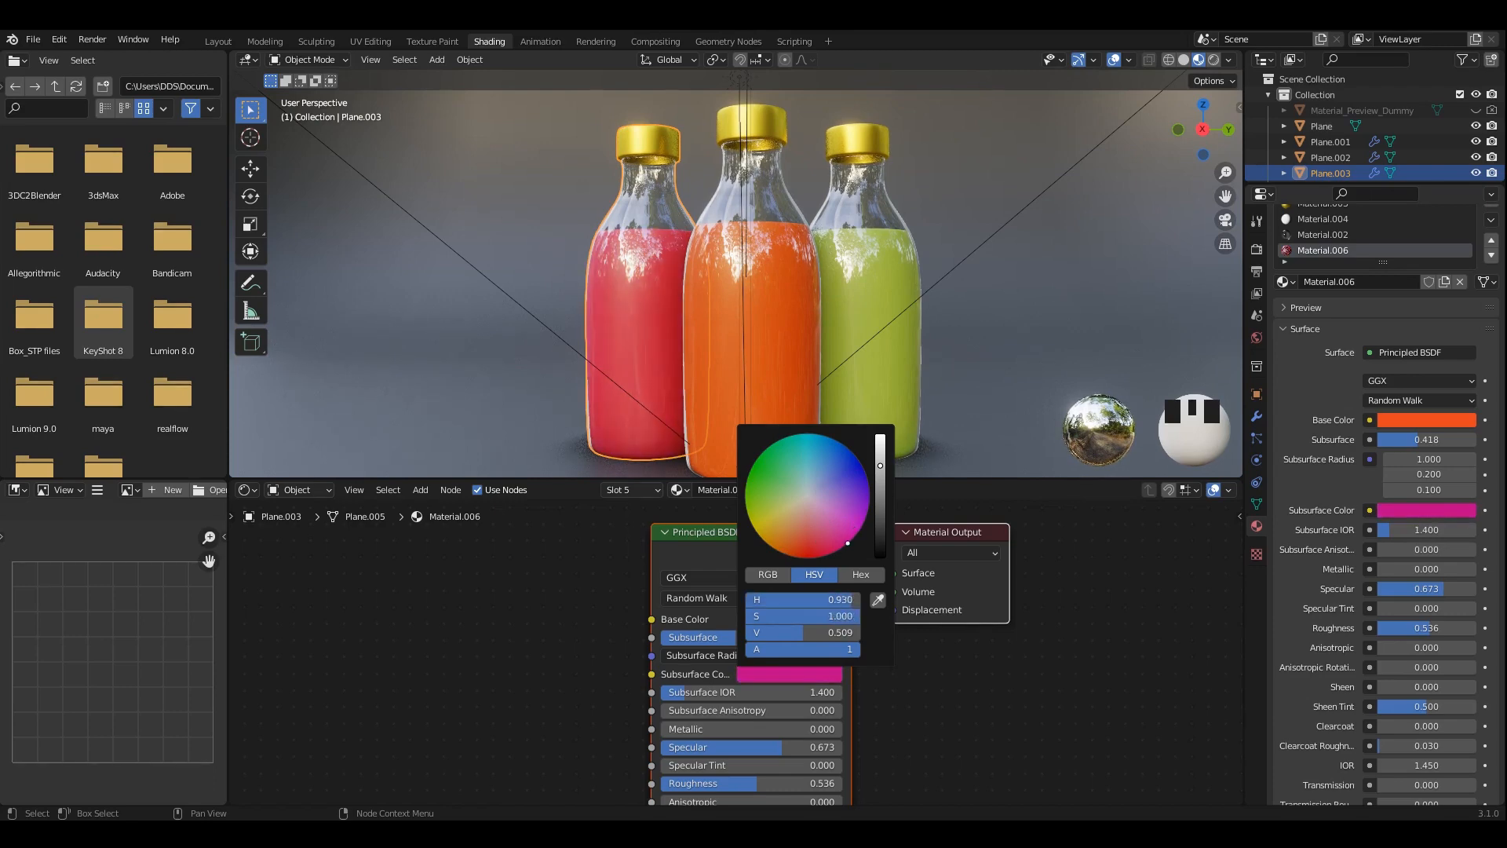
# Select the backdrop, hide the viewport gizmos and overlays, and save the file.
pyautogui.click(996, 332)
pyautogui.click(1080, 61)
pyautogui.click(1115, 59)
pyautogui.scroll(-1, 942, 196)
pyautogui.moveTo(939, 201); pyautogui.dragTo(908, 238, button='middle')
pyautogui.scroll(2, 911, 232)
pyautogui.scroll(-2, 907, 238)
pyautogui.hotkey('ctrl', 's')
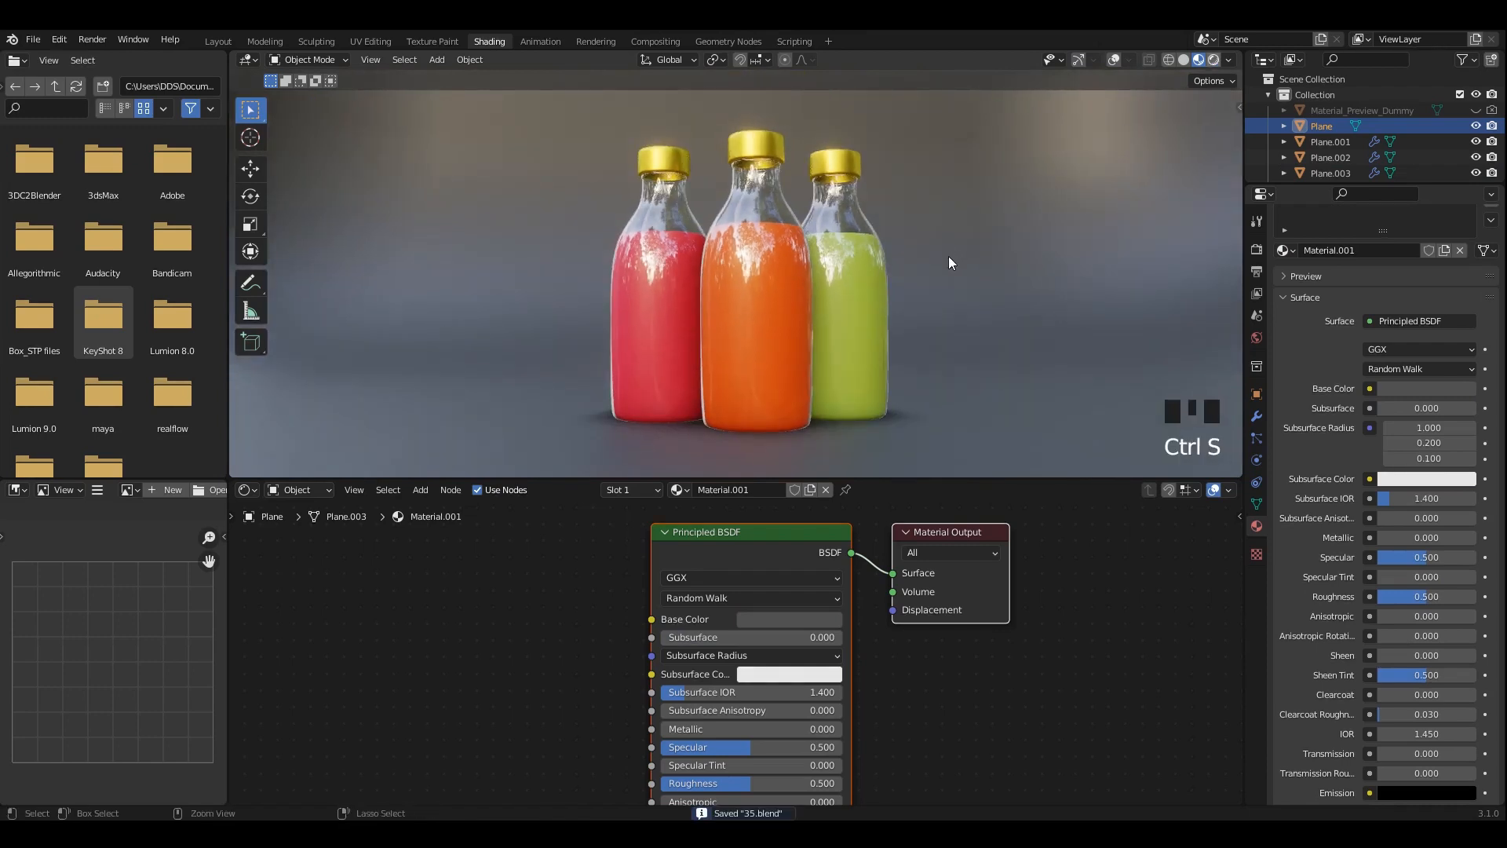
# Switch the viewport to Rendered shading, lower the backdrop material's Specular to 0, and save the file.
pyautogui.click(1213, 59)
pyautogui.click(964, 398)
pyautogui.scroll(-3, 831, 669)
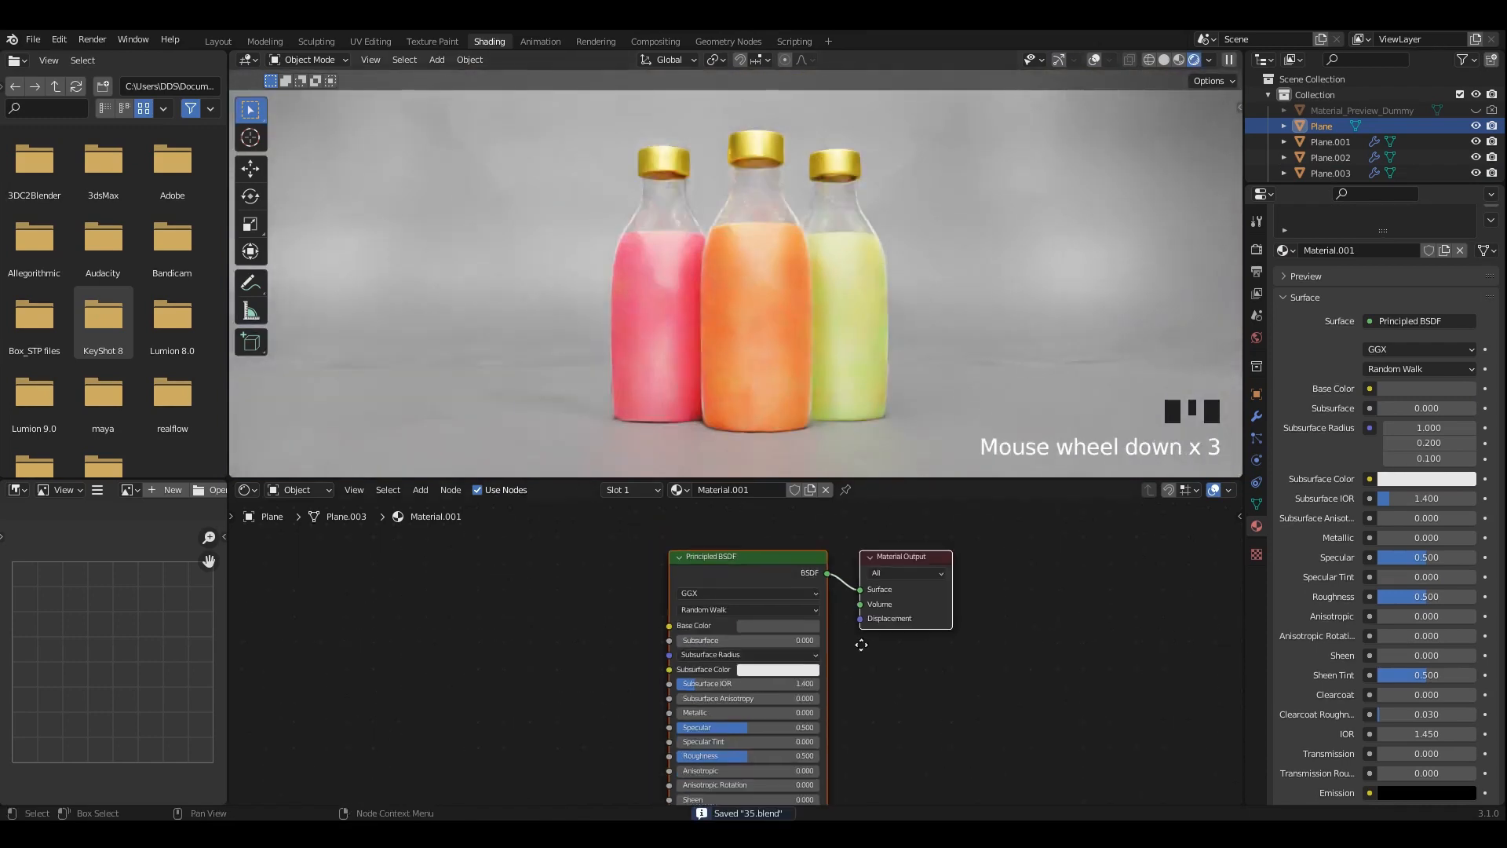
pyautogui.moveTo(861, 645); pyautogui.dragTo(867, 628, button='middle')
pyautogui.scroll(2, 745, 652)
pyautogui.moveTo(744, 723); pyautogui.dragTo(655, 723)
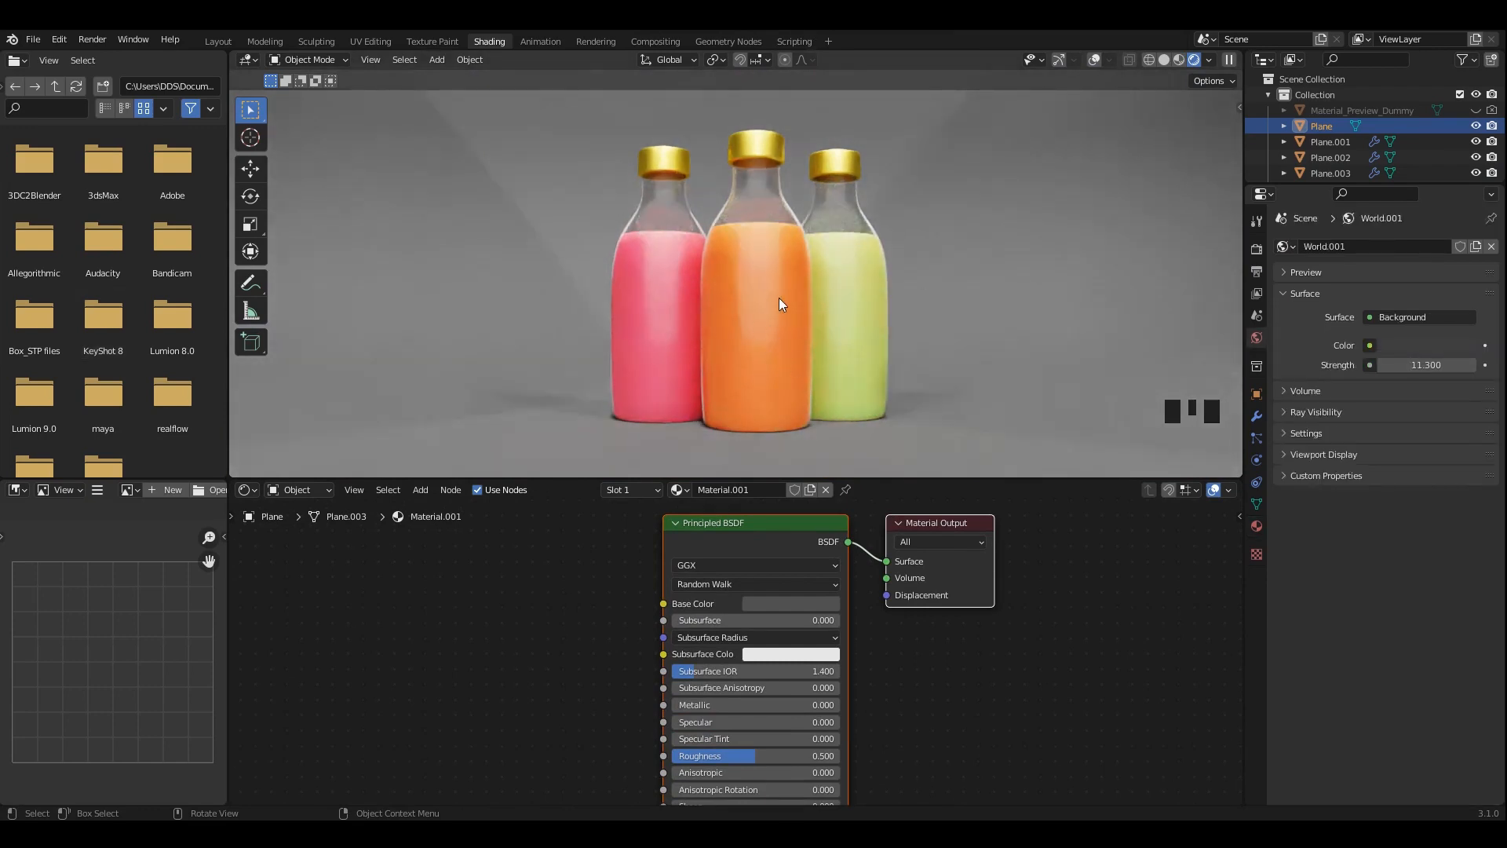
pyautogui.moveTo(779, 304); pyautogui.dragTo(846, 356, button='middle')
pyautogui.hotkey('ctrl', 's')
# Add a mesh plane and move it in front of the bottles, slightly above the floor.
pyautogui.hotkey('shift', 'a')
pyautogui.moveTo(571, 237)
pyautogui.click(636, 238)
pyautogui.scroll(-2, 766, 291)
pyautogui.click(252, 168)
pyautogui.click(897, 328)
pyautogui.click(818, 370)
pyautogui.moveTo(832, 375); pyautogui.dragTo(917, 394)
pyautogui.moveTo(915, 372); pyautogui.dragTo(887, 322, button='middle')
pyautogui.moveTo(856, 320); pyautogui.dragTo(857, 298)
pyautogui.scroll(2, 857, 299)
pyautogui.keyDown('shift'); pyautogui.moveTo(857, 298); pyautogui.dragTo(816, 306, button='middle'); pyautogui.keyUp('shift')
# Give the plane a new material and replace its Principled BSDF with an Emission shader.
pyautogui.click(757, 490)
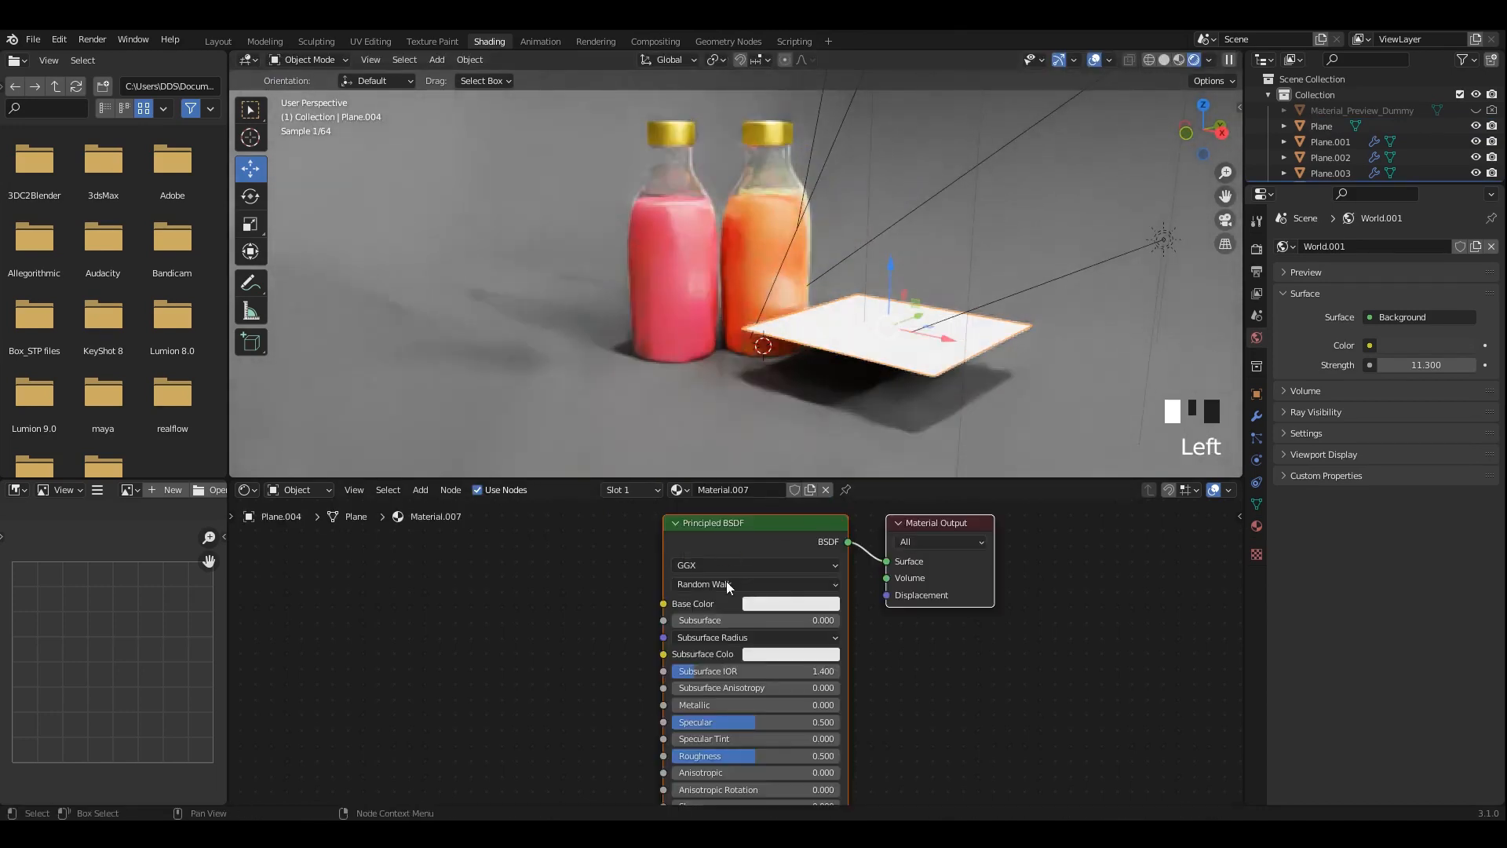
pyautogui.hotkey('shift', 'a')
pyautogui.click(583, 578)
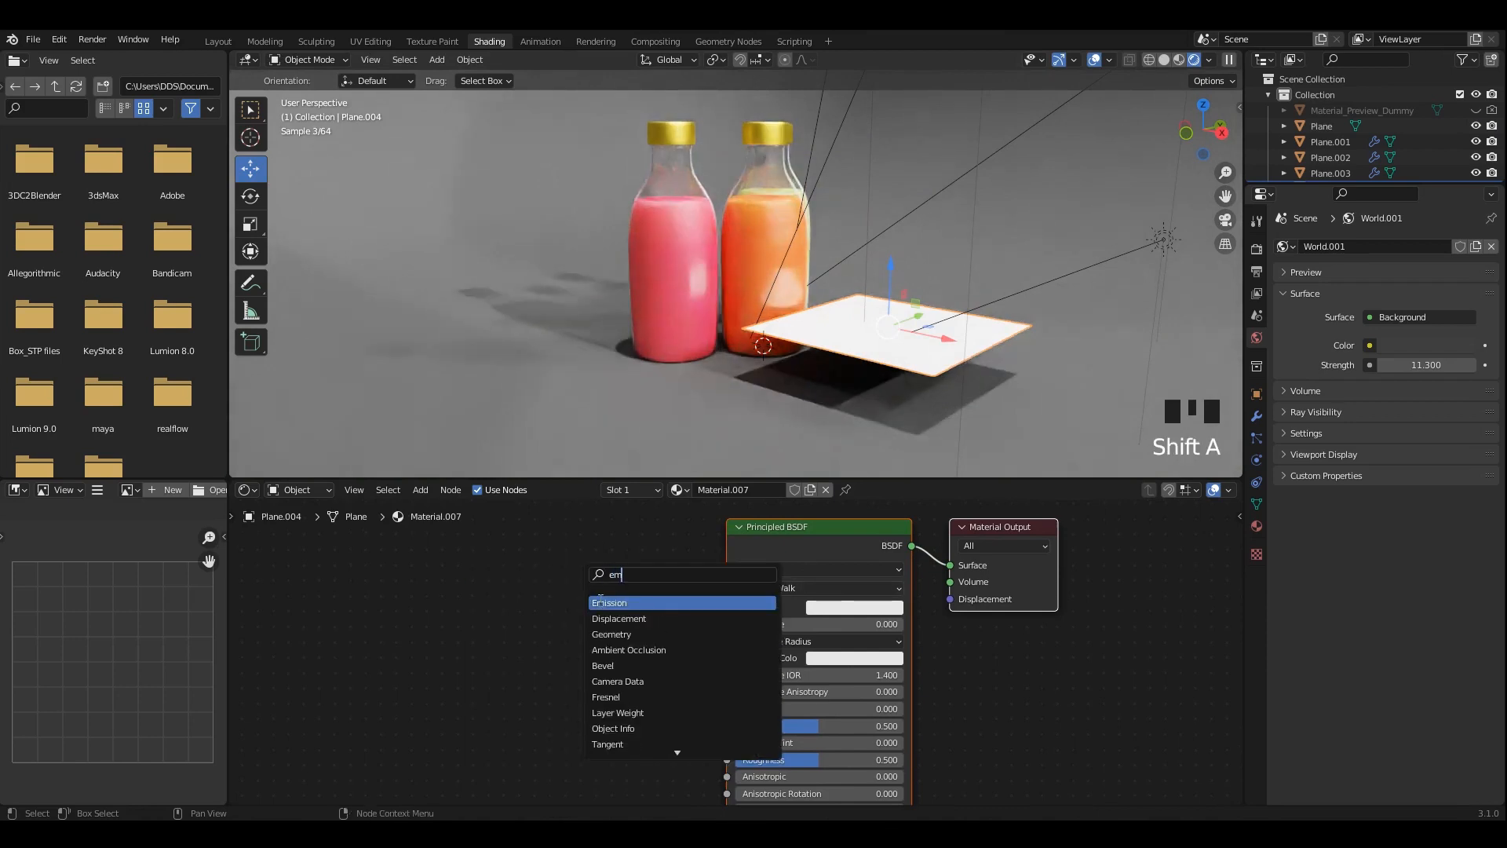
pyautogui.write('em')
pyautogui.press('Return')
pyautogui.click(777, 557)
pyautogui.press('Delete')
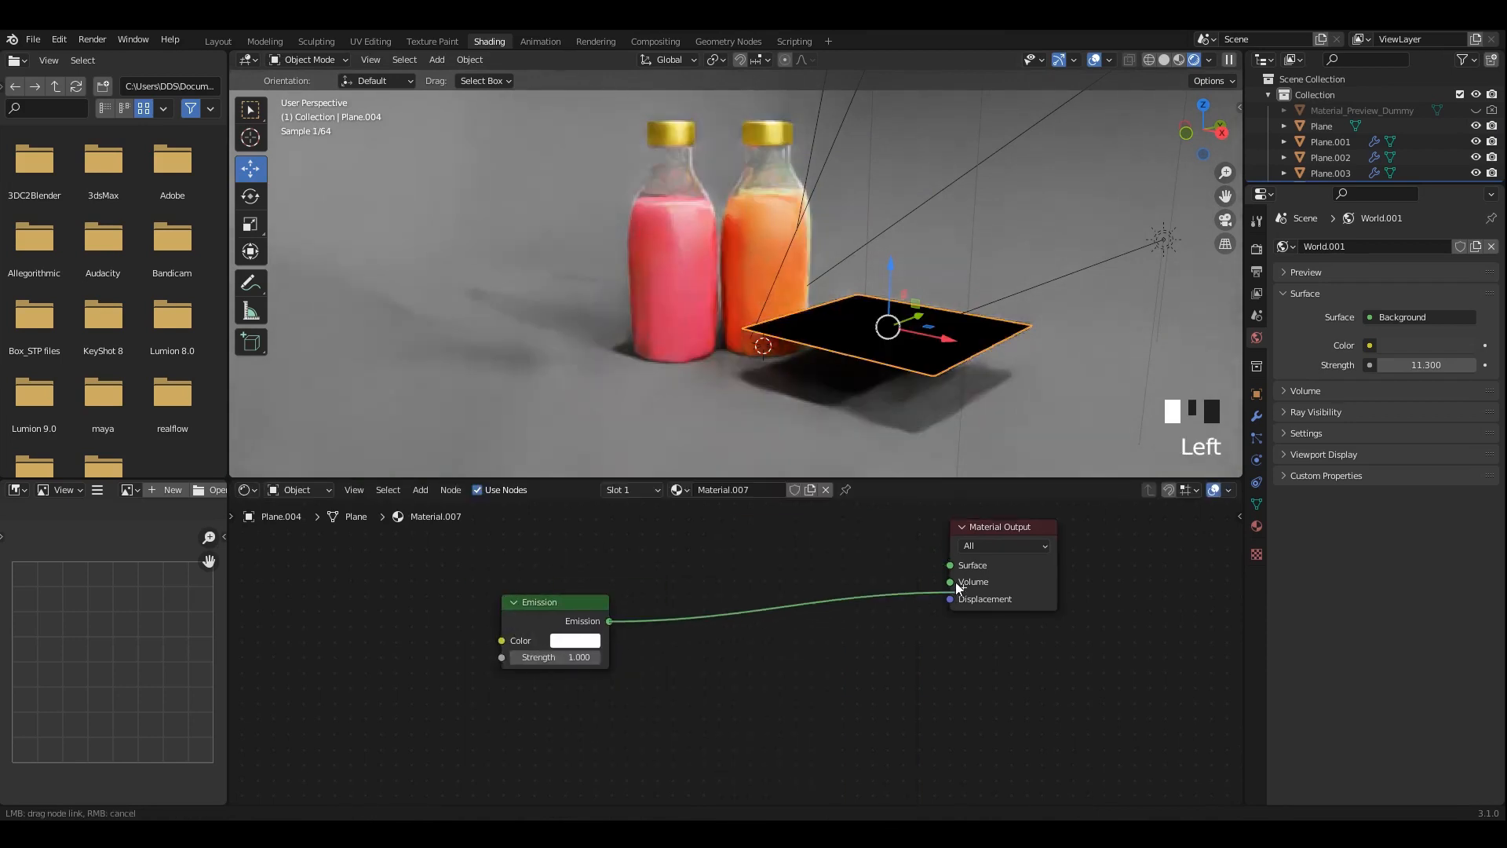
# Connect the Emission shader to the material's Surface output and set its Strength to 11.5.
pyautogui.moveTo(957, 587); pyautogui.dragTo(950, 566)
pyautogui.scroll(1, 703, 636)
pyautogui.moveTo(588, 610); pyautogui.dragTo(783, 655)
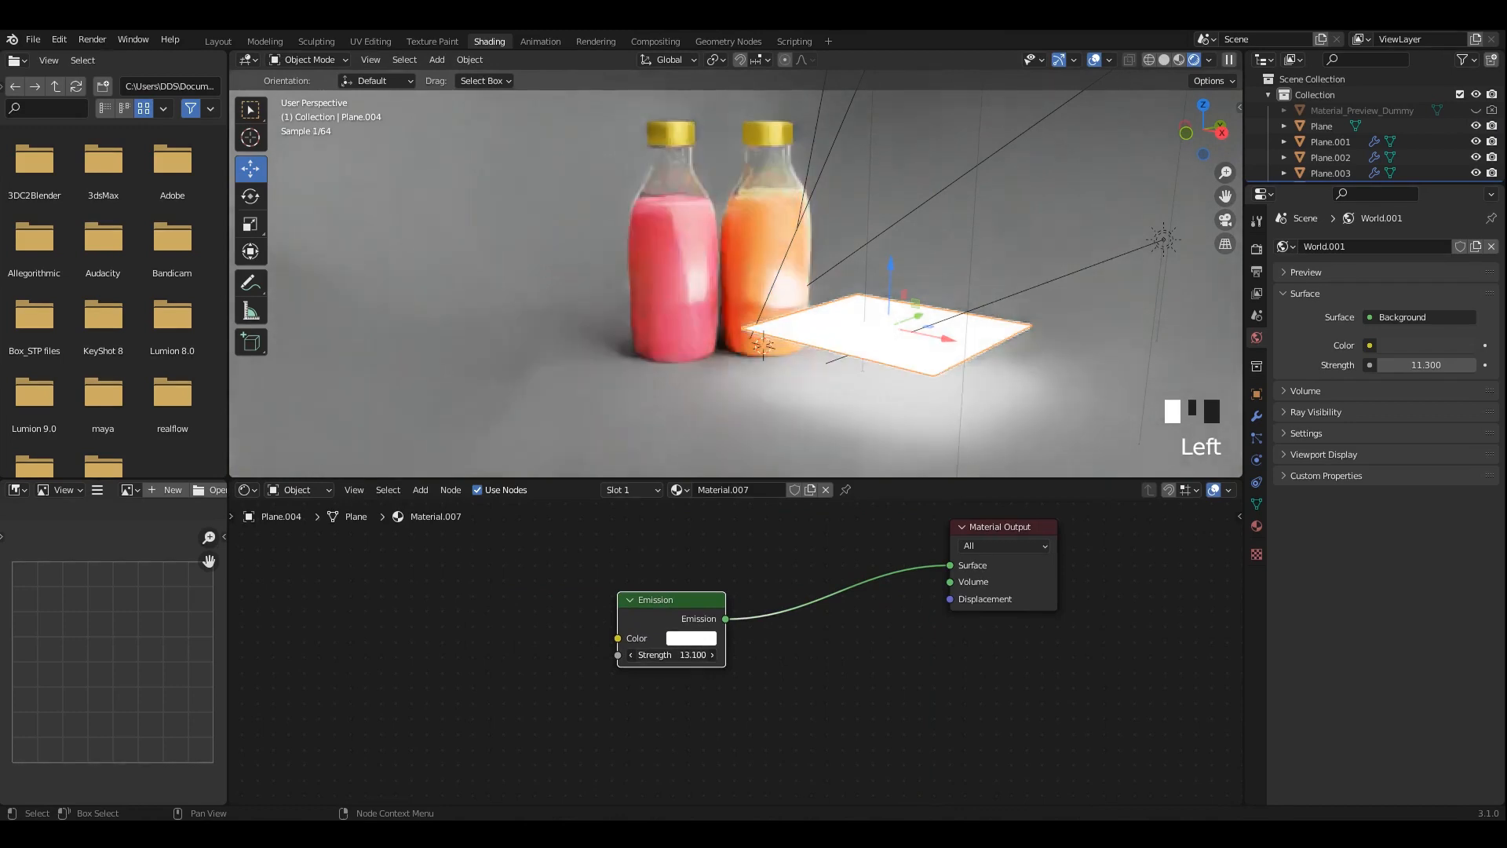
# Scale the emissive plane down along the global Y axis into a narrow light strip.
pyautogui.moveTo(981, 345); pyautogui.dragTo(942, 350, button='middle')
pyautogui.press('s')
pyautogui.press('s')
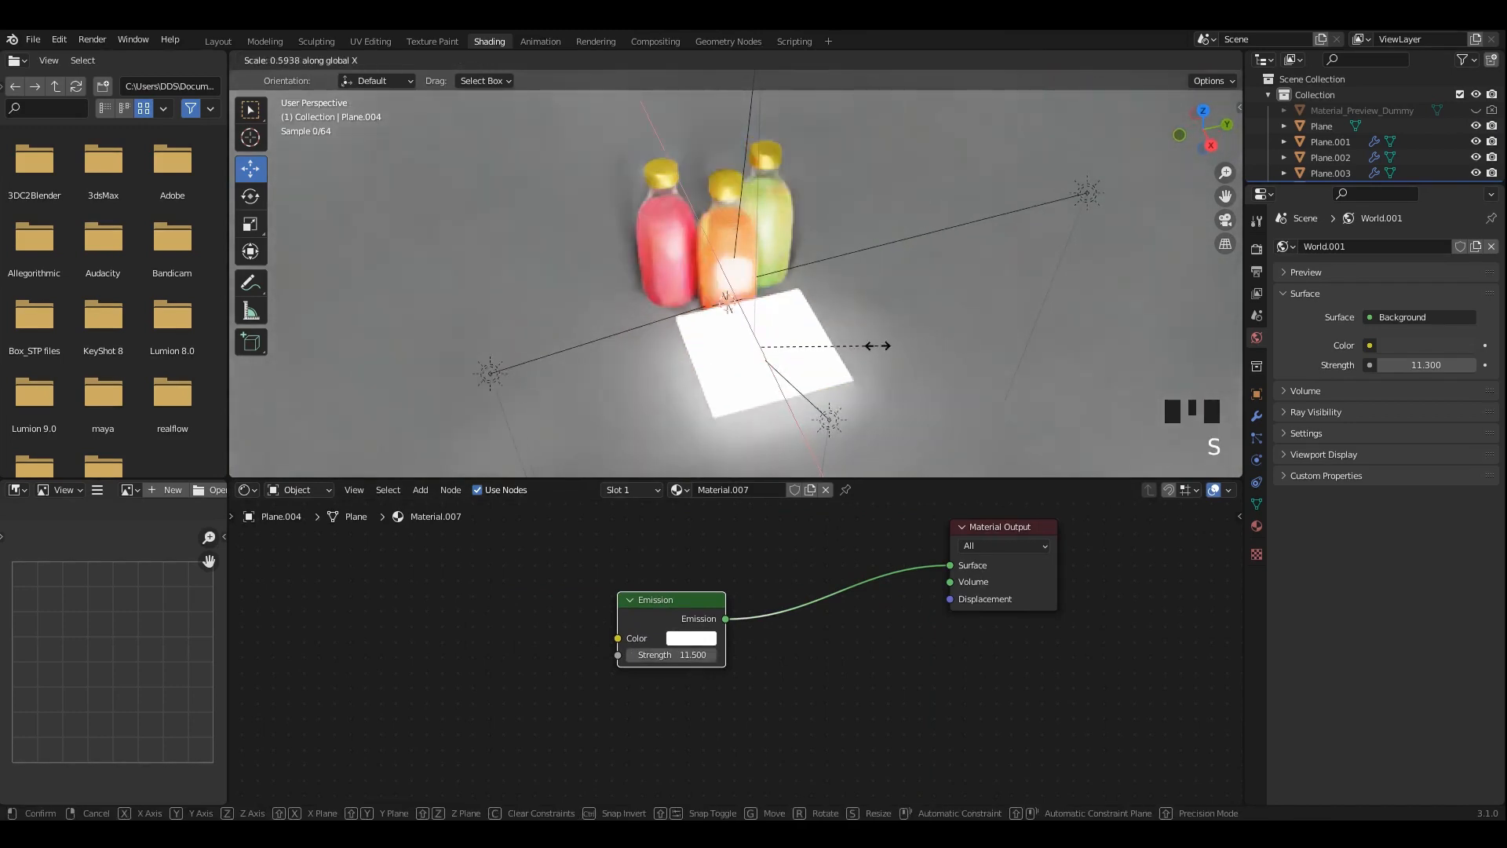
pyautogui.press('y')
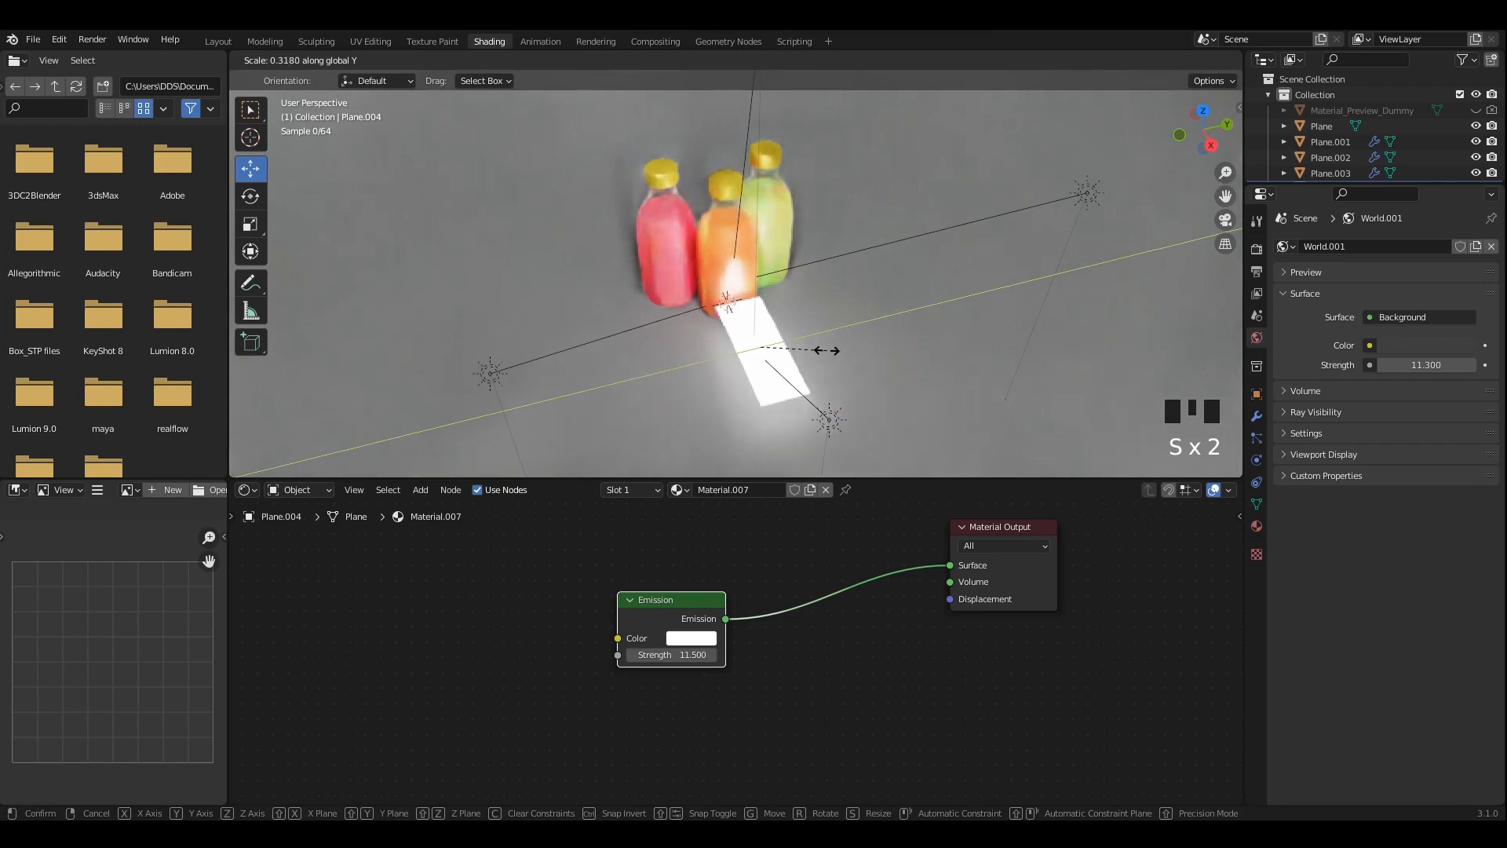
pyautogui.click(801, 348)
# In front view with Solid shading, rotate the light strip to a steep tilt and raise it above the floor.
pyautogui.keyDown('alt'); pyautogui.moveTo(802, 348); pyautogui.dragTo(832, 341, button='middle'); pyautogui.keyUp('alt')
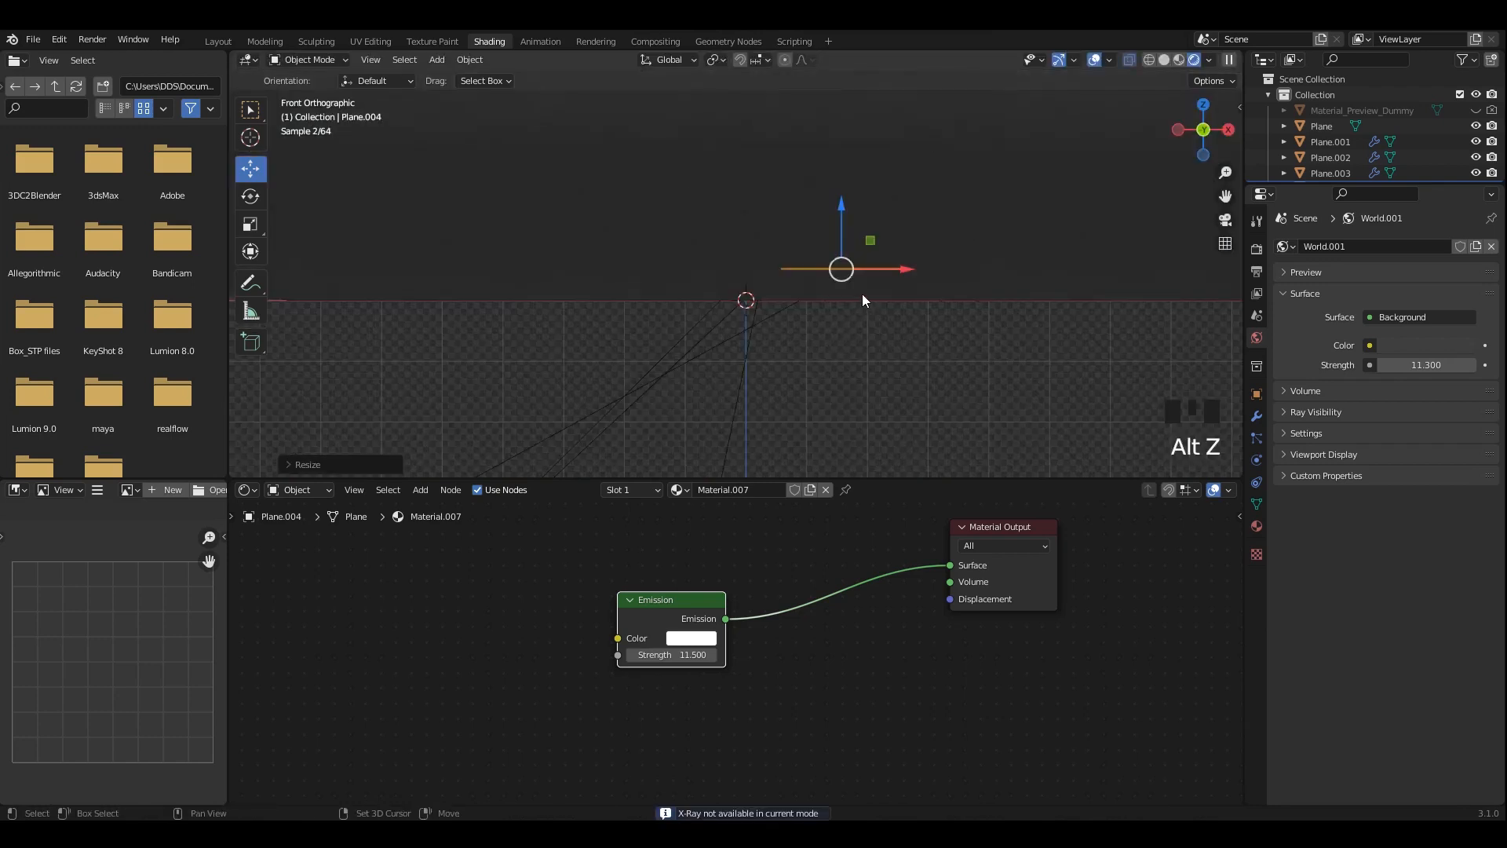
pyautogui.keyDown('shift'); pyautogui.moveTo(864, 305); pyautogui.dragTo(820, 358, button='middle'); pyautogui.keyUp('shift')
pyautogui.click(1164, 60)
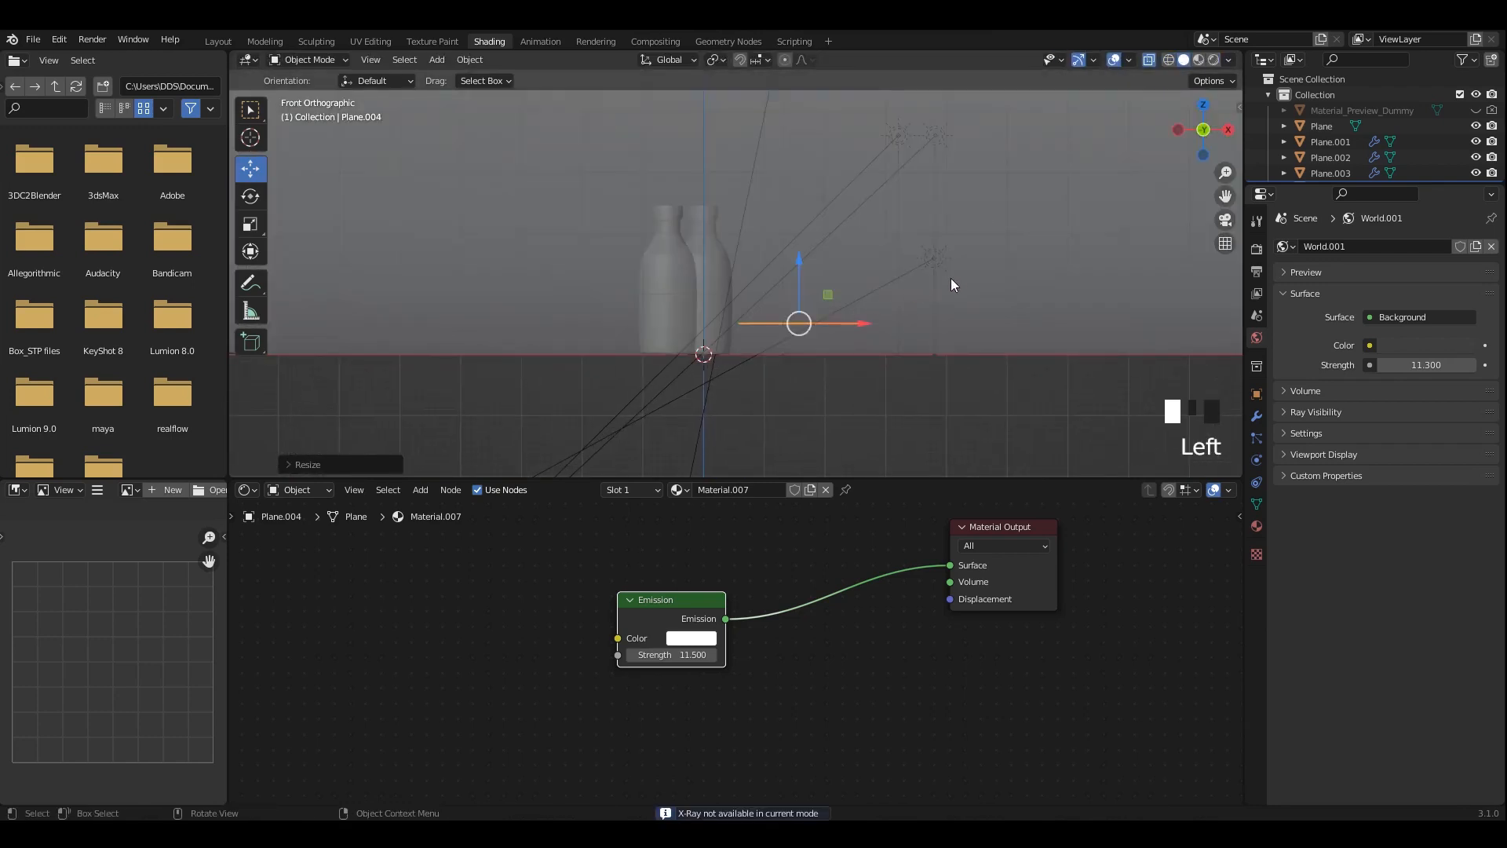
pyautogui.press('r')
pyautogui.click(894, 407)
pyautogui.moveTo(799, 323); pyautogui.dragTo(817, 281)
# In top view, move the light strip to the left front of the bottles and rotate it to face them.
pyautogui.keyDown('alt'); pyautogui.moveTo(931, 286); pyautogui.dragTo(856, 292, button='middle'); pyautogui.keyUp('alt')
pyautogui.moveTo(828, 300)
pyautogui.keyDown('alt'); pyautogui.mouseDown(button='middle')
pyautogui.moveTo(812, 347)
pyautogui.moveTo(811, 320)
pyautogui.mouseUp(button='middle'); pyautogui.keyUp('alt')
pyautogui.moveTo(723, 325); pyautogui.dragTo(591, 322)
pyautogui.press('r')
pyautogui.click(768, 404)
# In front view, rotate the light strip closer to vertical and shift it slightly upward.
pyautogui.keyDown('alt'); pyautogui.moveTo(836, 384); pyautogui.dragTo(878, 340, button='middle'); pyautogui.keyUp('alt')
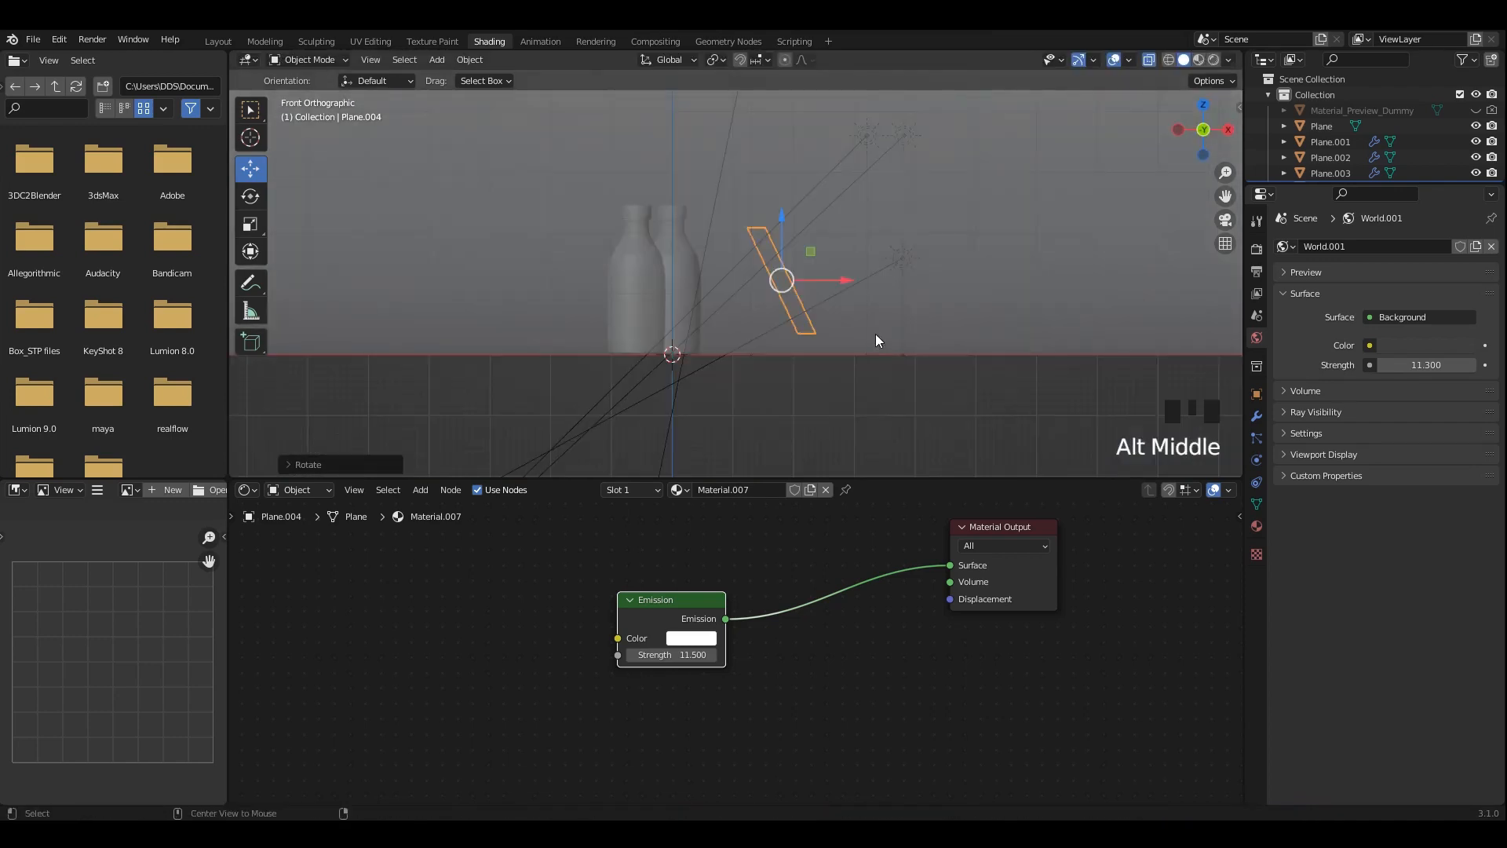
pyautogui.press('r')
pyautogui.rightClick(966, 377)
pyautogui.press('r')
pyautogui.click(942, 390)
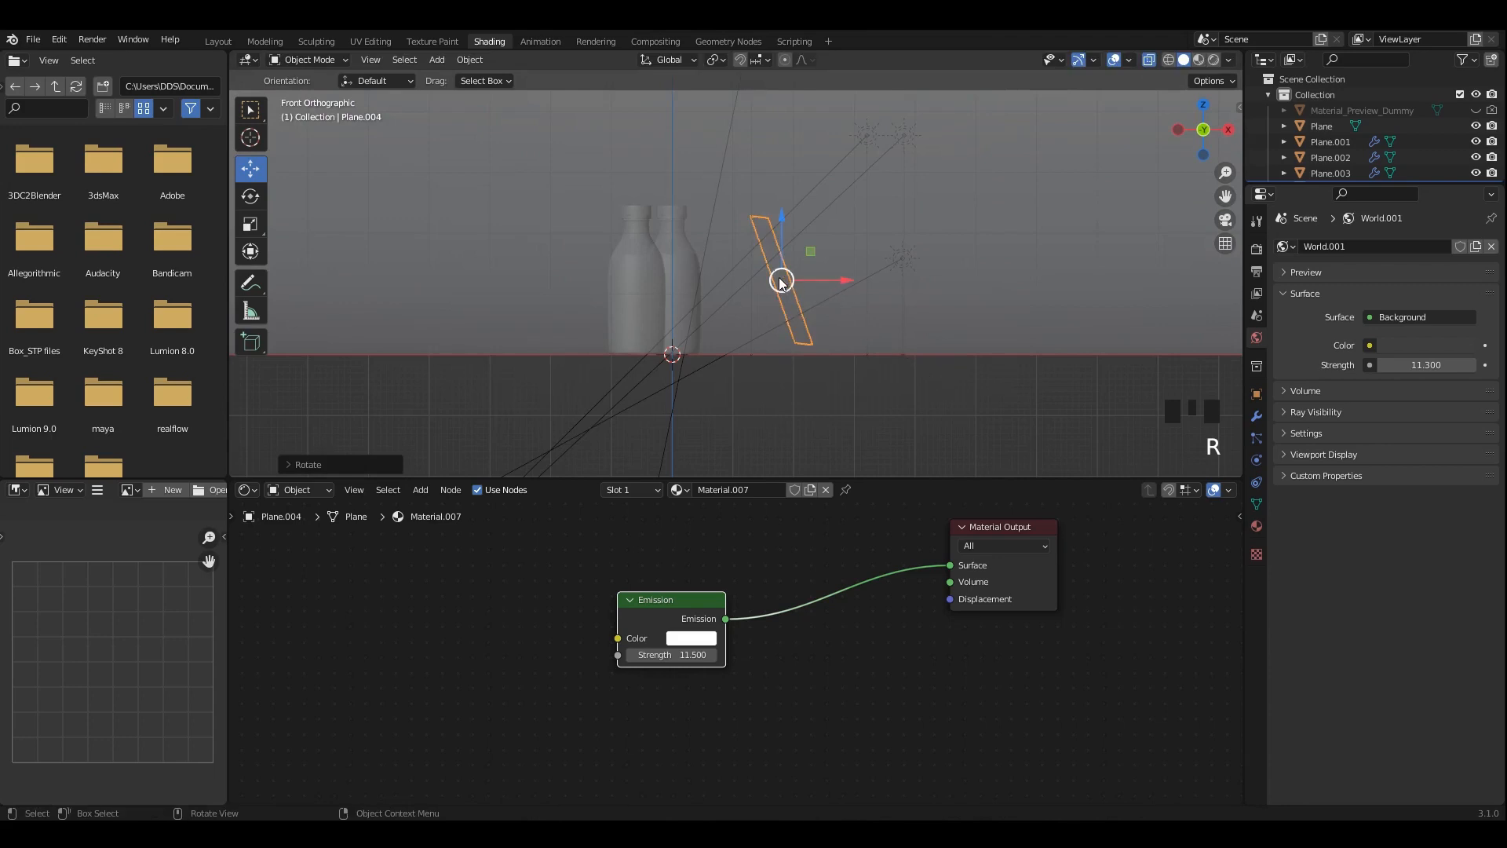
pyautogui.moveTo(779, 280); pyautogui.dragTo(789, 265)
# Stretch the light strip along the Z axis and move it up to clear the floor.
pyautogui.keyDown('alt'); pyautogui.moveTo(847, 274); pyautogui.dragTo(766, 277, button='middle'); pyautogui.keyUp('alt')
pyautogui.keyDown('alt'); pyautogui.moveTo(718, 284); pyautogui.dragTo(829, 347, button='middle'); pyautogui.keyUp('alt')
pyautogui.press('s')
pyautogui.press('z')
pyautogui.click(735, 361)
pyautogui.press('s')
pyautogui.press('z')
pyautogui.click(872, 344)
pyautogui.scroll(-1, 844, 326)
pyautogui.moveTo(791, 296); pyautogui.dragTo(805, 268)
# Duplicate the light strip about 4.6 m along Y to the bottles' other side and rotate the copy to mirror it.
pyautogui.keyDown('alt'); pyautogui.moveTo(824, 291); pyautogui.dragTo(770, 295, button='middle'); pyautogui.keyUp('alt')
pyautogui.keyDown('alt'); pyautogui.moveTo(768, 306); pyautogui.dragTo(766, 350, button='middle'); pyautogui.keyUp('alt')
pyautogui.hotkey('shift', 'd')
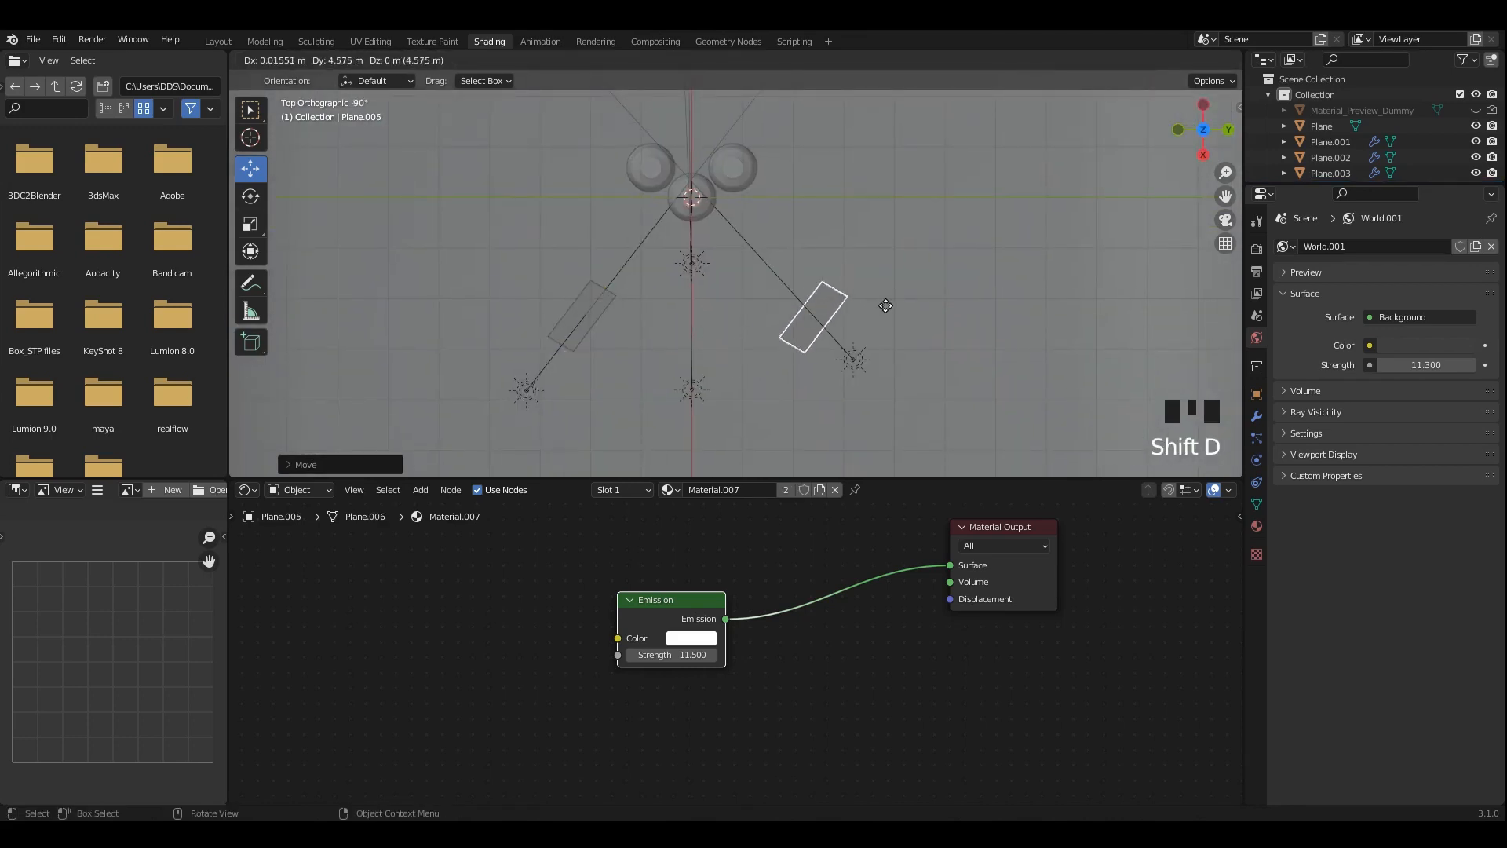
pyautogui.click(887, 306)
pyautogui.press('r')
pyautogui.click(862, 253)
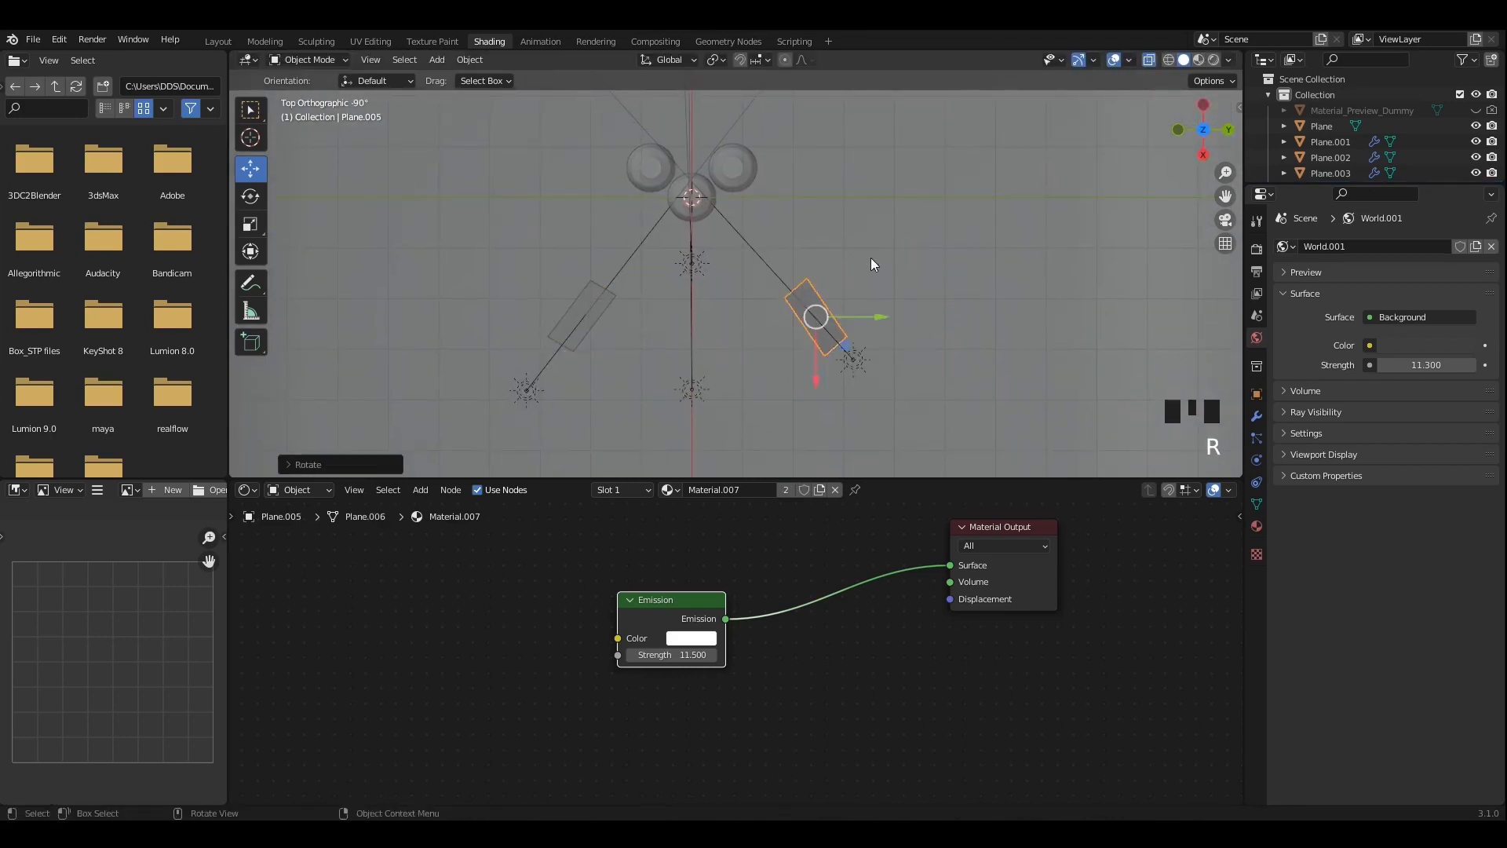
# Examine the light strips' reflections on the three bottles in Rendered shading with the overlays hidden.
pyautogui.moveTo(872, 262)
pyautogui.mouseDown(button='middle')
pyautogui.moveTo(852, 274)
pyautogui.moveTo(864, 285)
pyautogui.mouseUp(button='middle')
pyautogui.click(1197, 61)
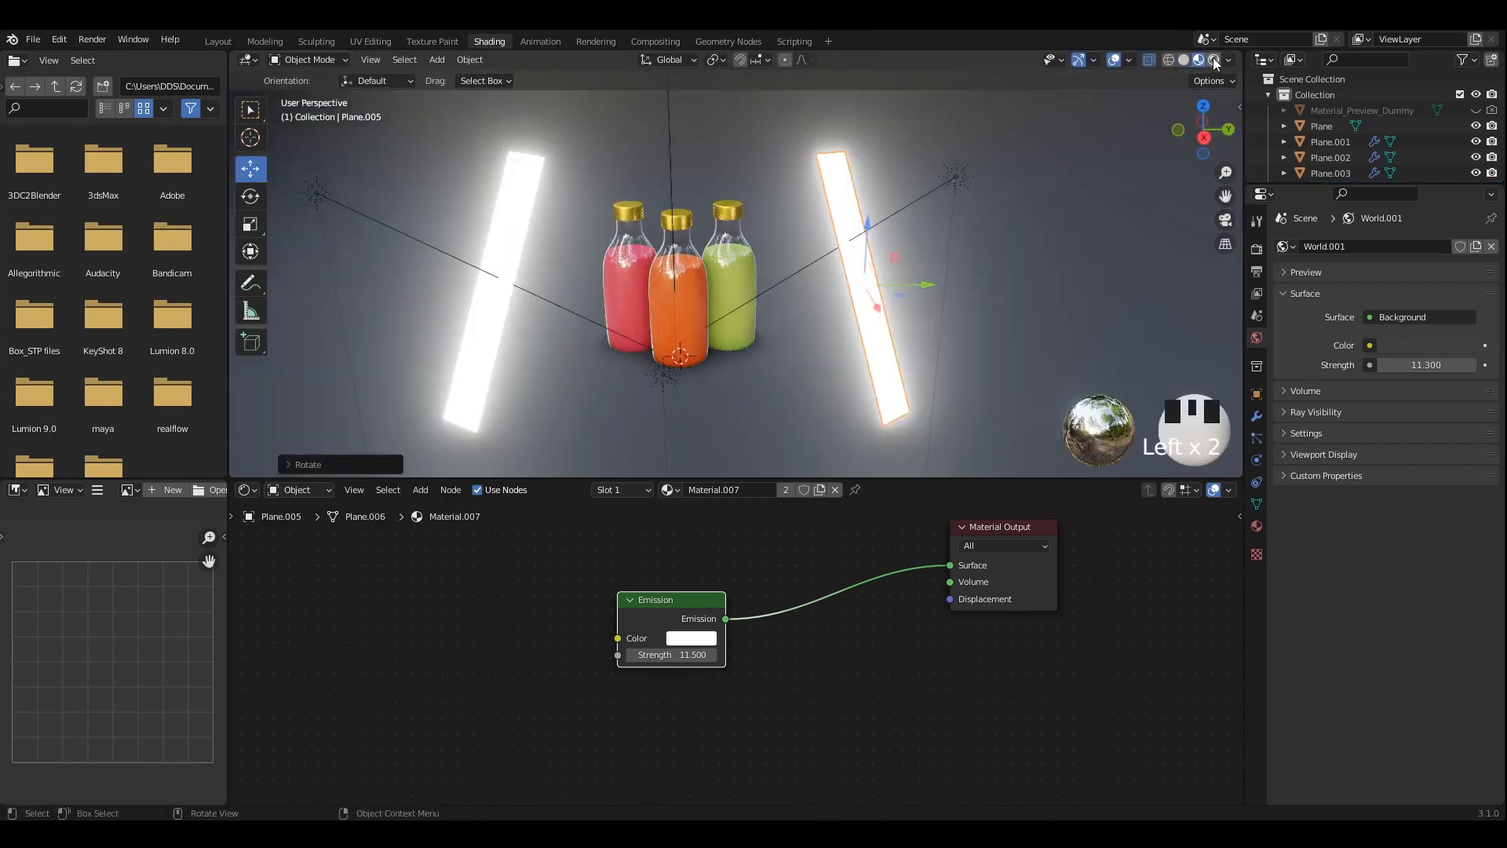
pyautogui.click(1214, 61)
pyautogui.moveTo(785, 227); pyautogui.dragTo(806, 195, button='middle')
pyautogui.keyDown('shift'); pyautogui.moveTo(806, 195); pyautogui.dragTo(783, 249, button='middle'); pyautogui.keyUp('shift')
pyautogui.scroll(3, 808, 210)
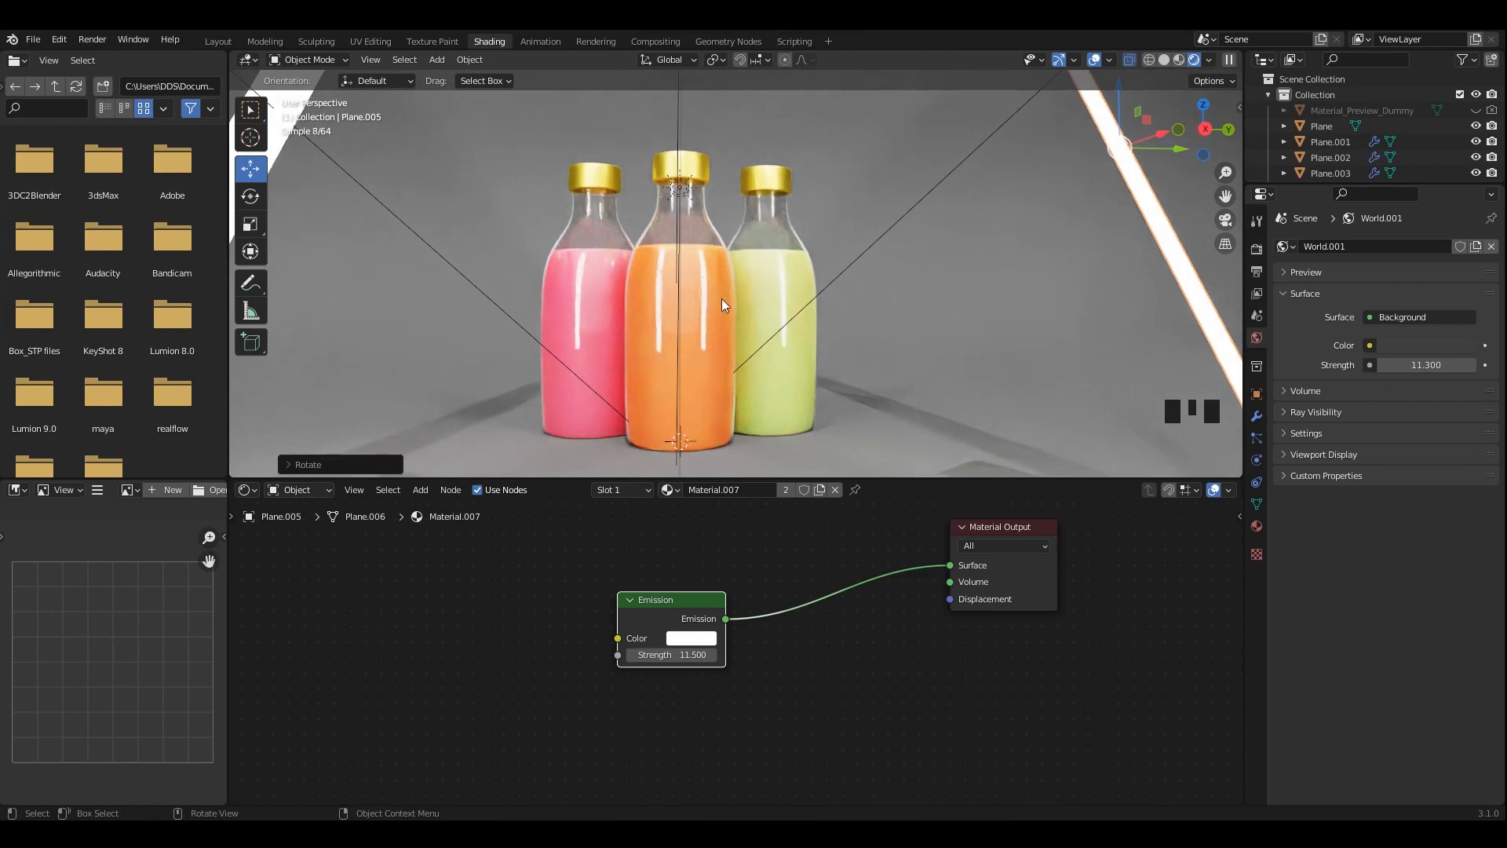
pyautogui.click(1096, 59)
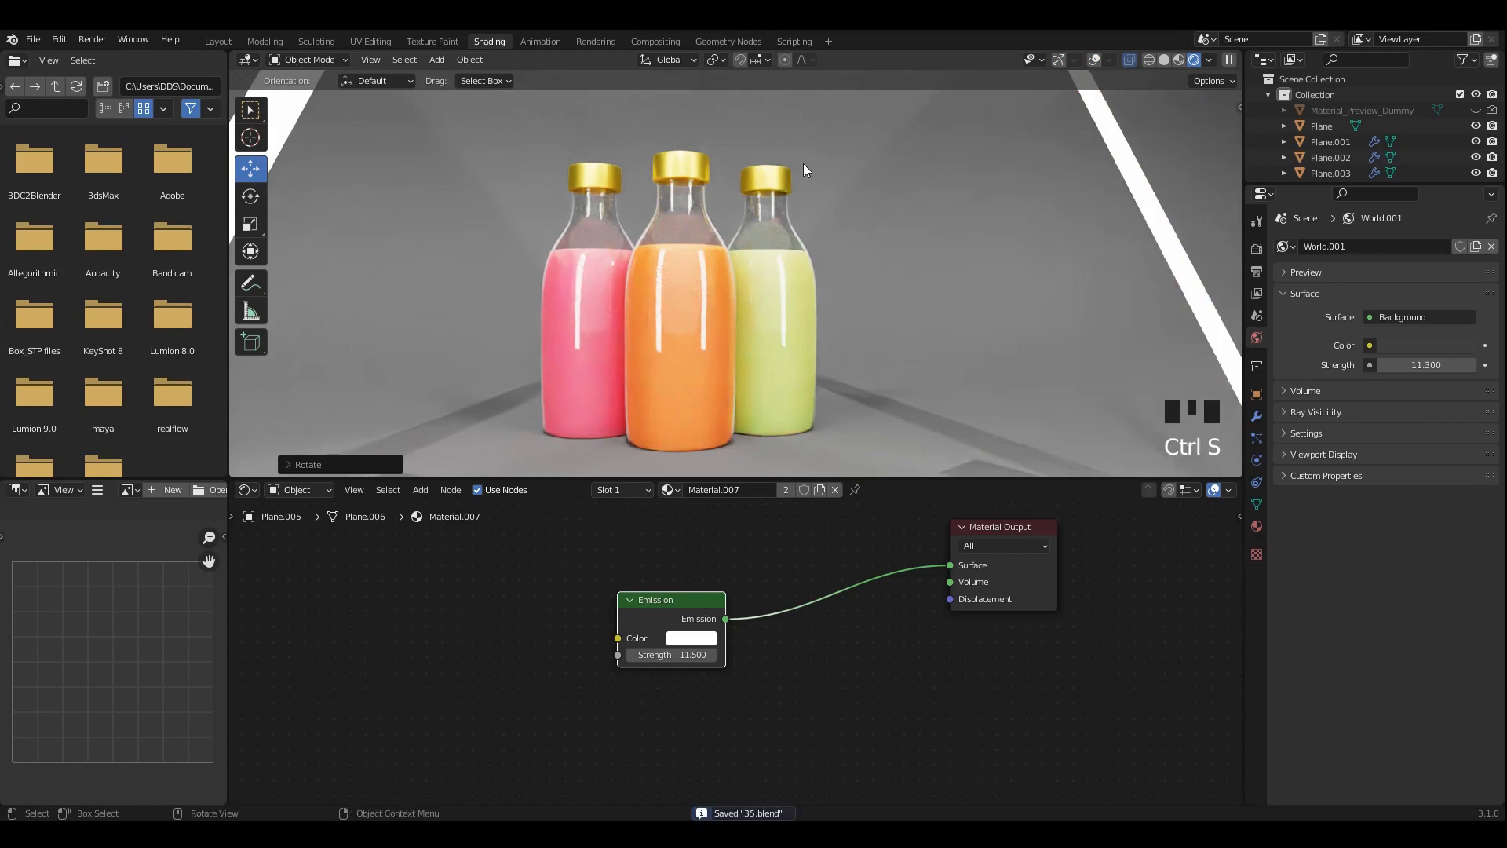
# Bevel the middle edge loop around all three bottle caps with 2 segments, scale the bands slightly along Z and save.
pyautogui.scroll(-1, 695, 393)
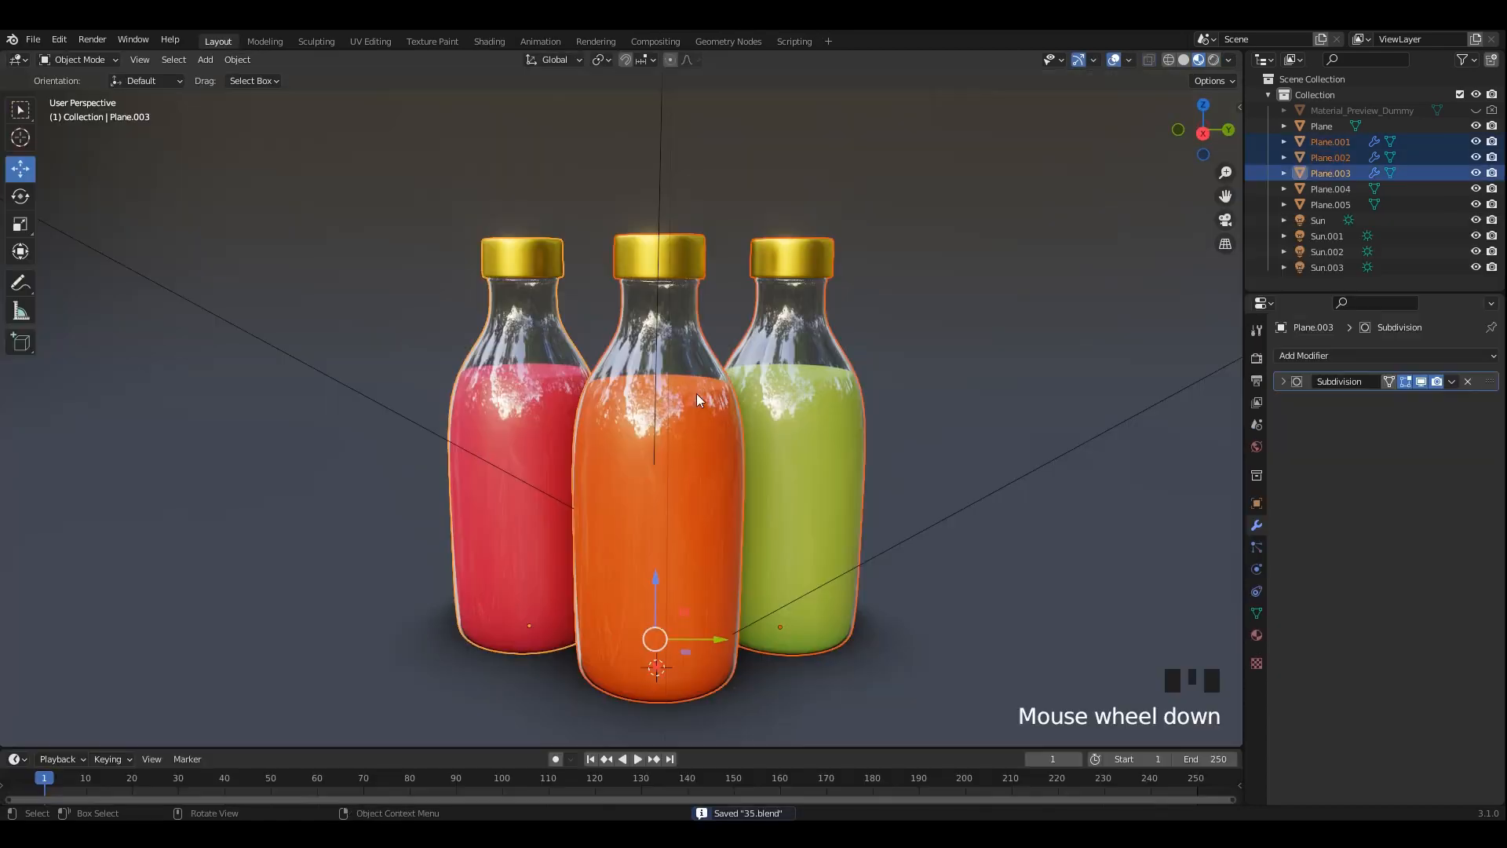
pyautogui.moveTo(695, 394)
pyautogui.keyDown('shift'); pyautogui.mouseDown(button='middle')
pyautogui.moveTo(704, 349)
pyautogui.moveTo(701, 468)
pyautogui.mouseUp(button='middle'); pyautogui.keyUp('shift')
pyautogui.scroll(4, 710, 347)
pyautogui.scroll(3, 701, 469)
pyautogui.hotkey('ctrl', 'b')
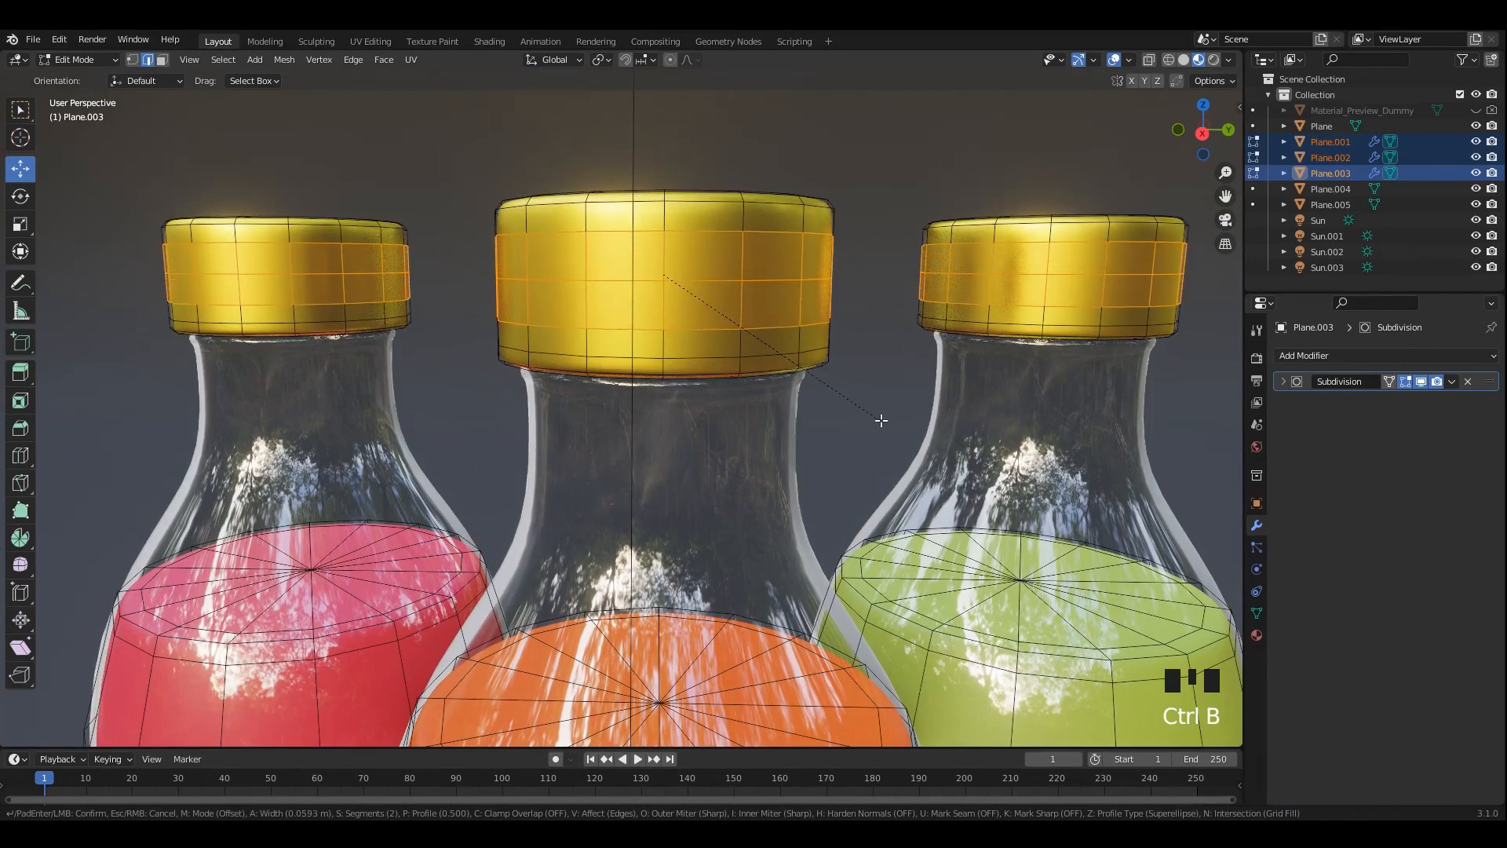
pyautogui.click(950, 444)
pyautogui.press('s')
pyautogui.press('z')
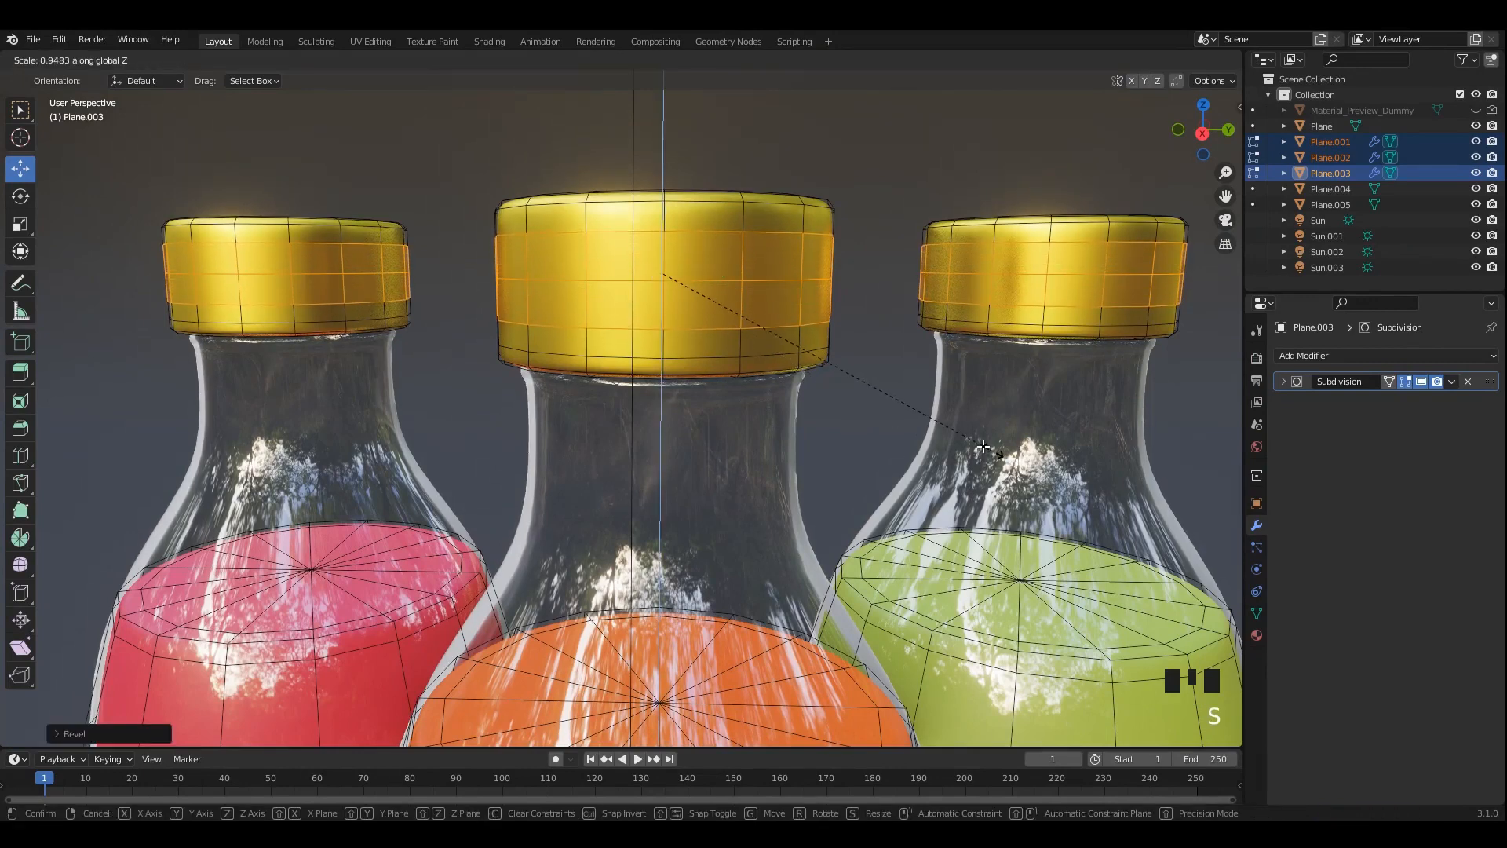
pyautogui.click(984, 447)
pyautogui.hotkey('ctrl', 's')
# Select the three horizontal edge loops on each cap's side and scale them slightly closer together along Z.
pyautogui.click(716, 237)
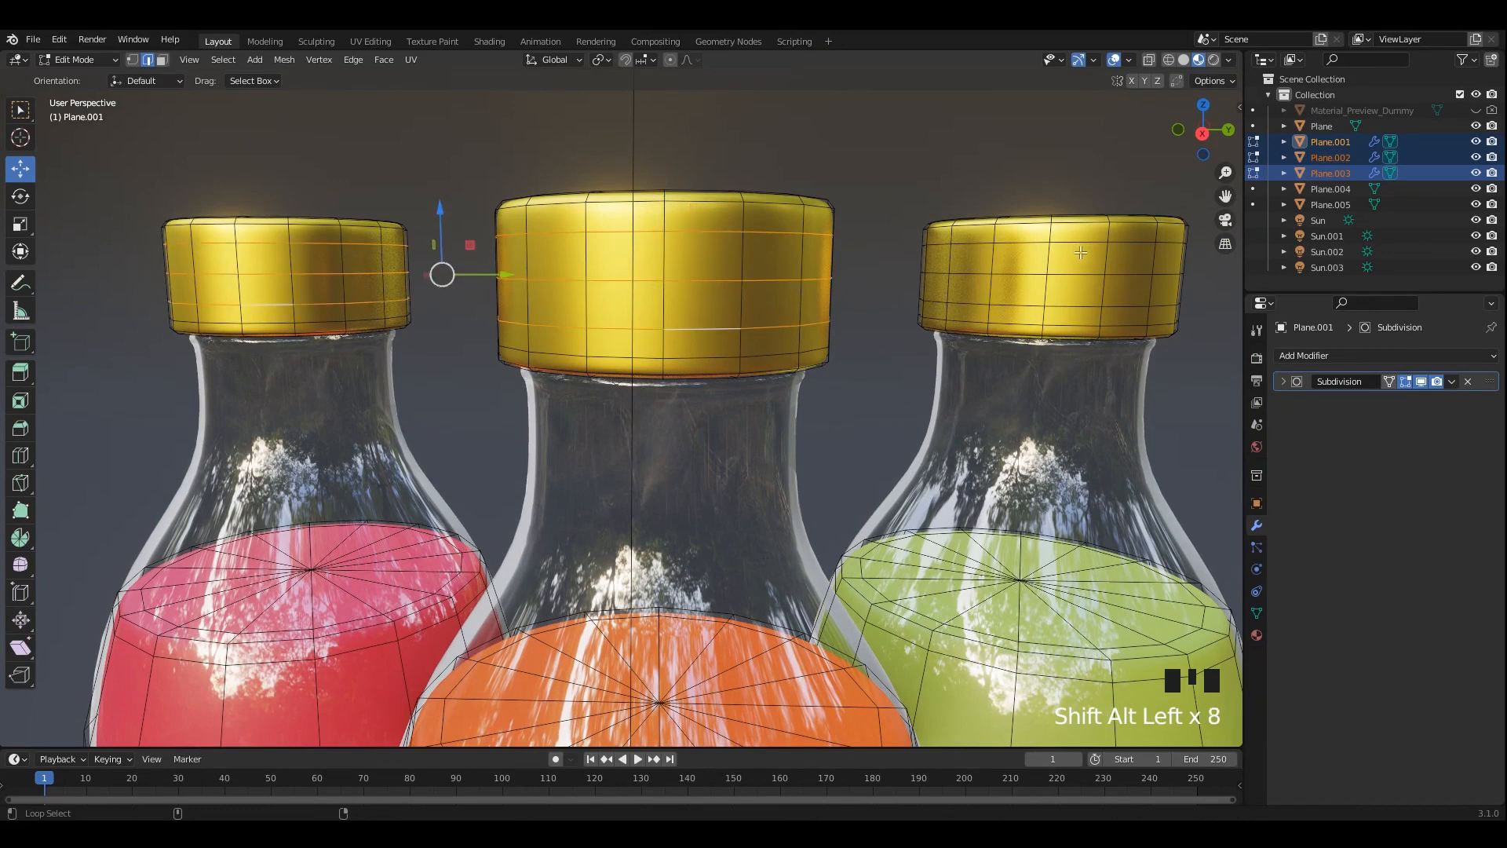
pyautogui.scroll(1, 1052, 337)
pyautogui.keyDown('shift'); pyautogui.moveTo(1062, 337); pyautogui.dragTo(1059, 359, button='middle'); pyautogui.keyUp('shift')
pyautogui.press('s')
pyautogui.press('z')
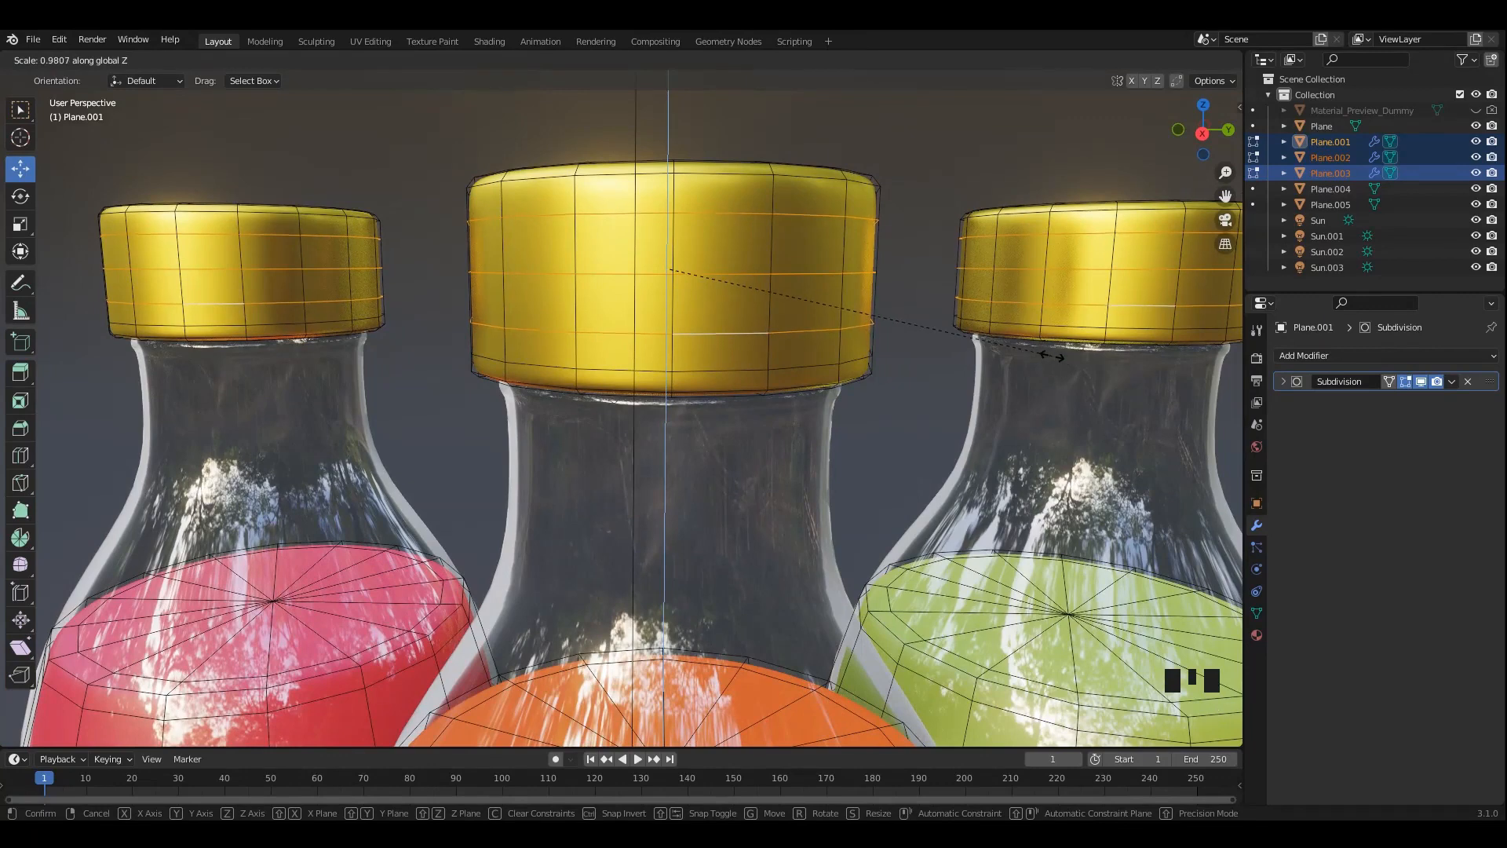
pyautogui.click(879, 313)
# Apply the bottles' object transform and bevel the selected cap loops with 2 segments to a width of about 0.012 m.
pyautogui.press('Tab')
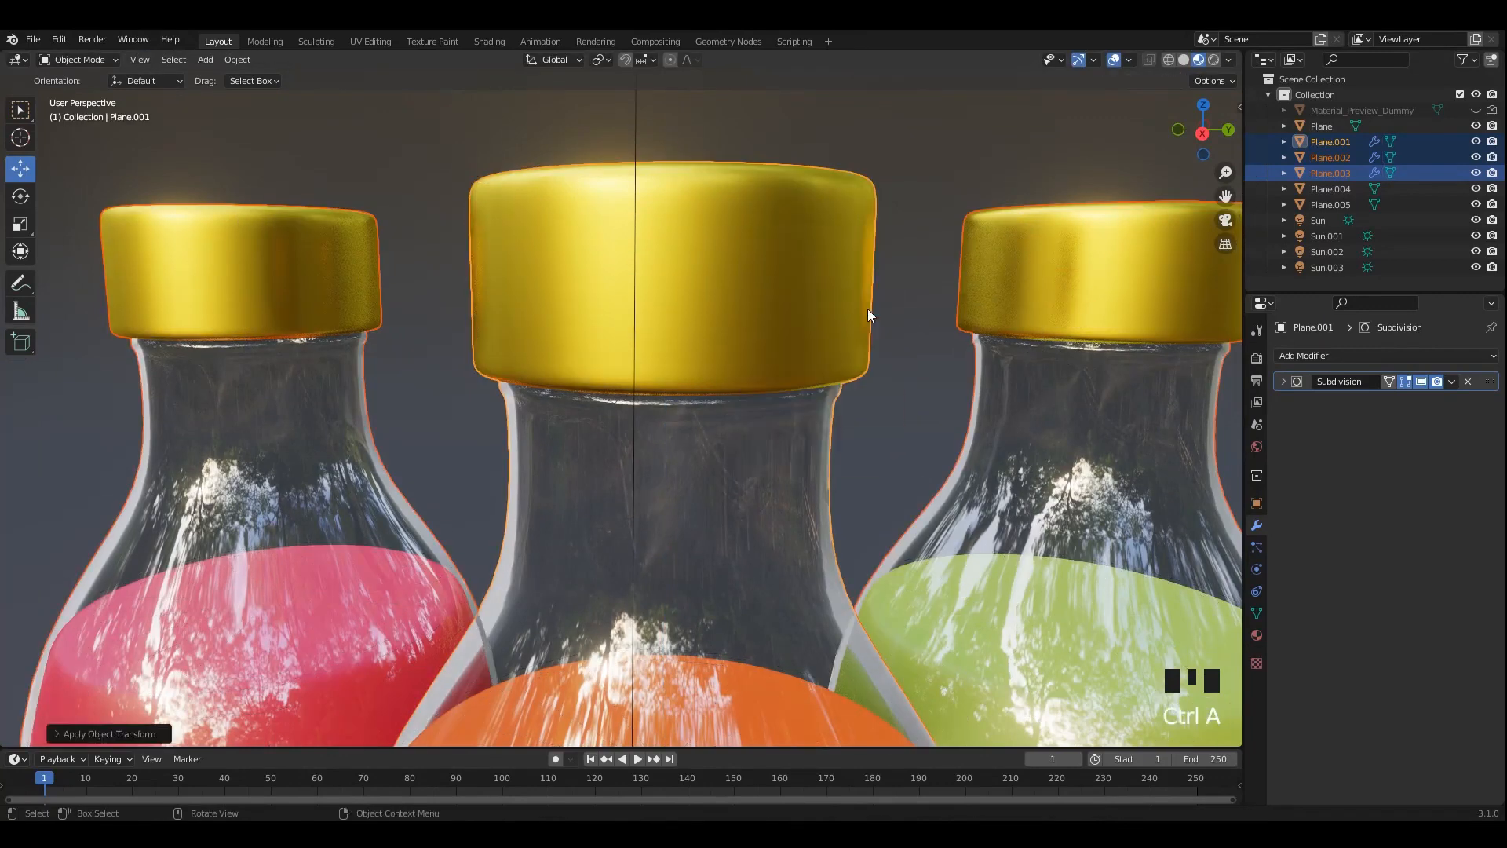
pyautogui.press('Tab')
pyautogui.keyDown('shift'); pyautogui.moveTo(868, 314); pyautogui.dragTo(844, 306, button='middle'); pyautogui.keyUp('shift')
pyautogui.hotkey('ctrl', 's')
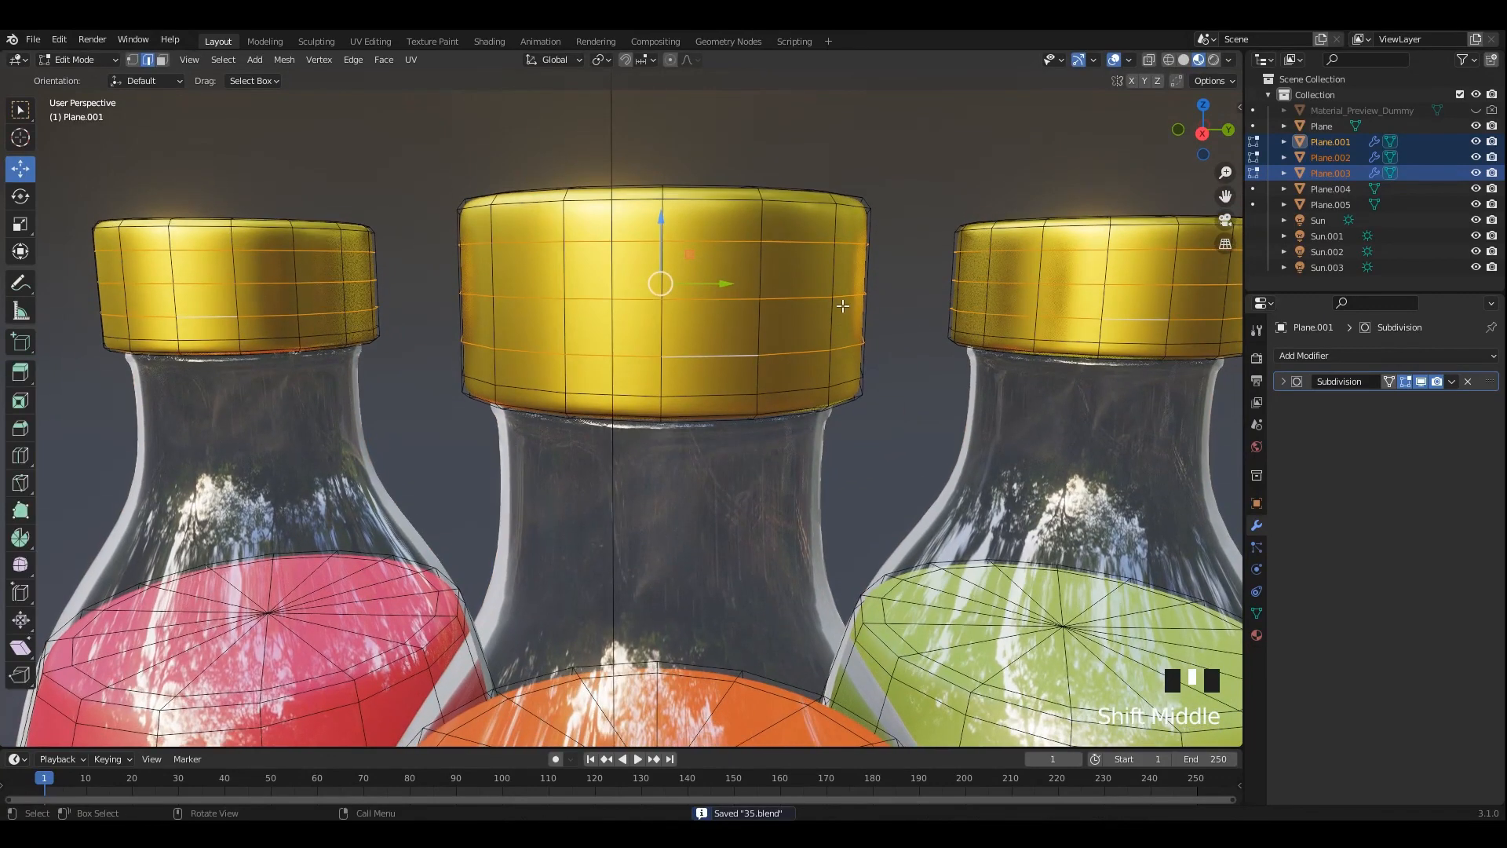
pyautogui.hotkey('ctrl', 'b')
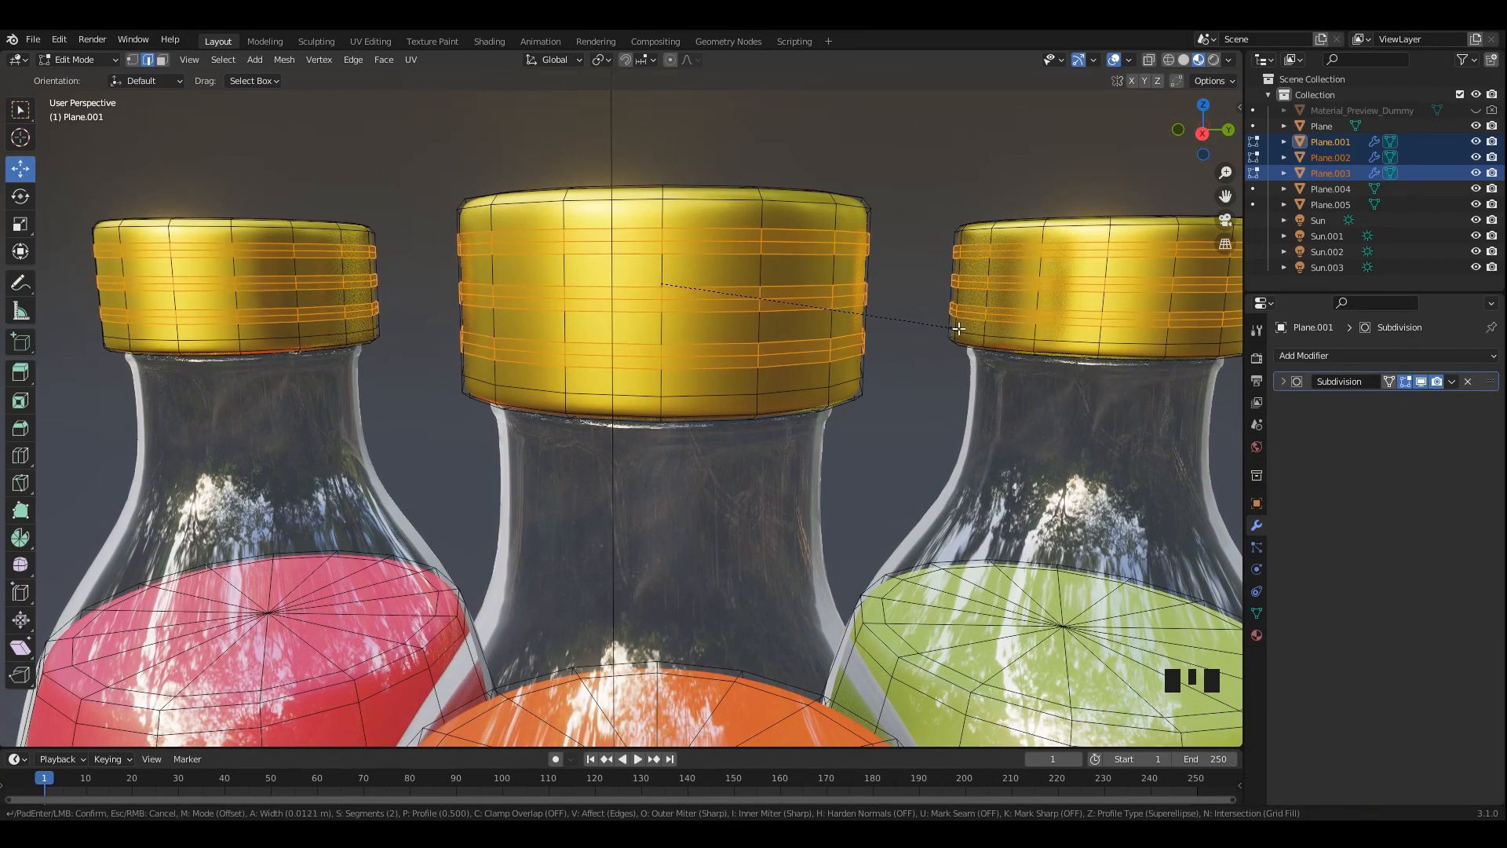
pyautogui.click(814, 255)
# Select the centre loop of every bevelled band on the three caps and shrink them inward about 0.003 m to form grooves.
pyautogui.click(806, 244)
pyautogui.keyDown('alt'); pyautogui.keyDown('shift'); pyautogui.click(806, 244); pyautogui.keyUp('shift'); pyautogui.keyUp('alt')
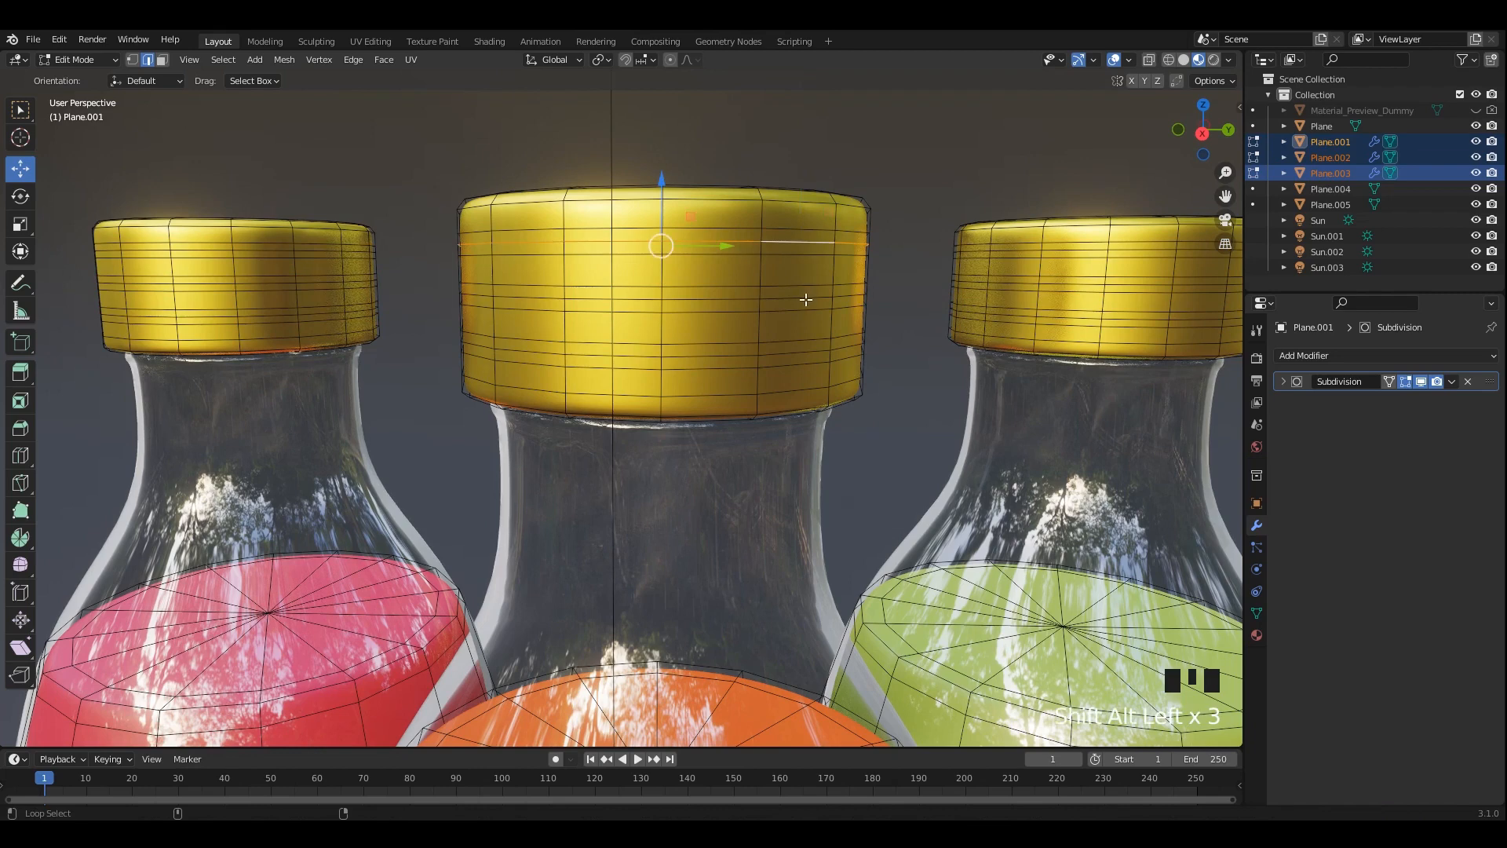
pyautogui.keyDown('shift'); pyautogui.moveTo(989, 334); pyautogui.dragTo(926, 353, button='middle'); pyautogui.keyUp('shift')
pyautogui.keyDown('alt'); pyautogui.keyDown('shift'); pyautogui.click(1083, 296); pyautogui.keyUp('shift'); pyautogui.keyUp('alt')
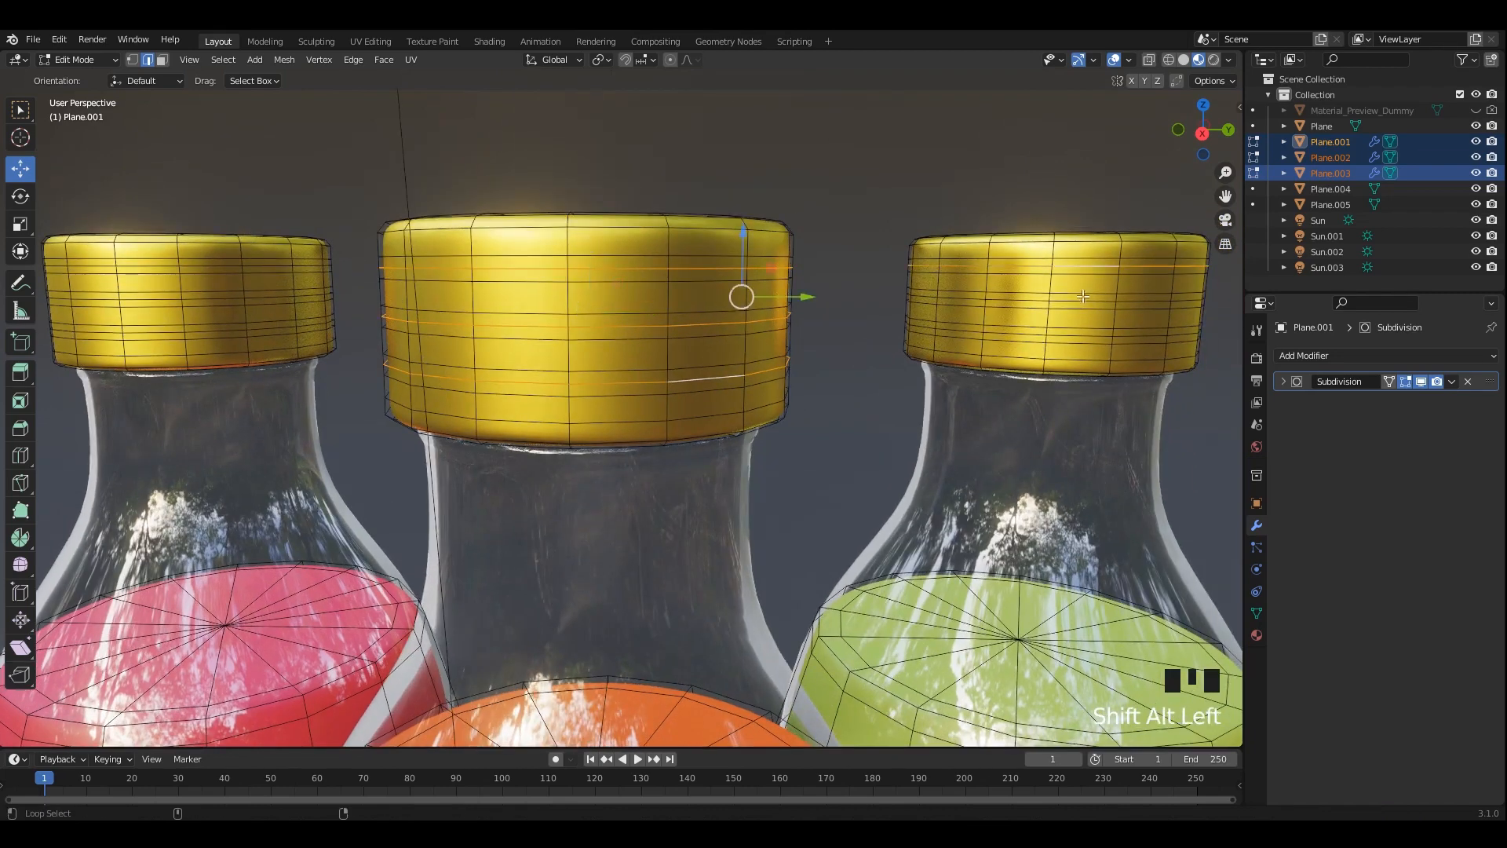
pyautogui.keyDown('alt'); pyautogui.keyDown('shift'); pyautogui.click(1089, 308); pyautogui.keyUp('shift'); pyautogui.keyUp('alt')
pyautogui.keyDown('shift'); pyautogui.moveTo(386, 309); pyautogui.dragTo(416, 291, button='middle'); pyautogui.keyUp('shift')
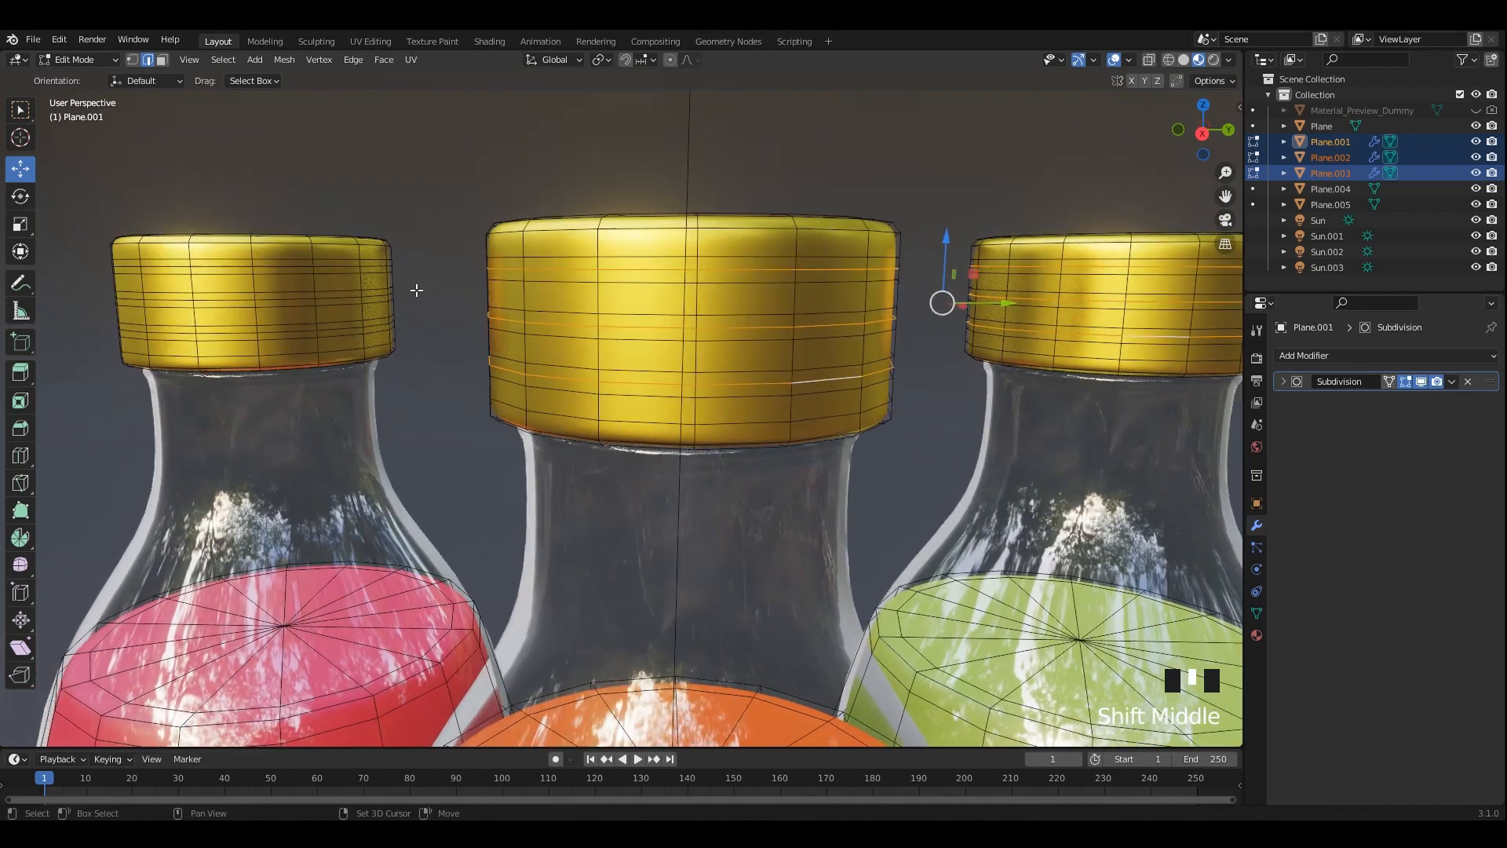
pyautogui.keyDown('alt'); pyautogui.keyDown('shift'); pyautogui.click(283, 266); pyautogui.keyUp('shift'); pyautogui.keyUp('alt')
pyautogui.keyDown('alt'); pyautogui.keyDown('shift'); pyautogui.click(288, 297); pyautogui.keyUp('shift'); pyautogui.keyUp('alt')
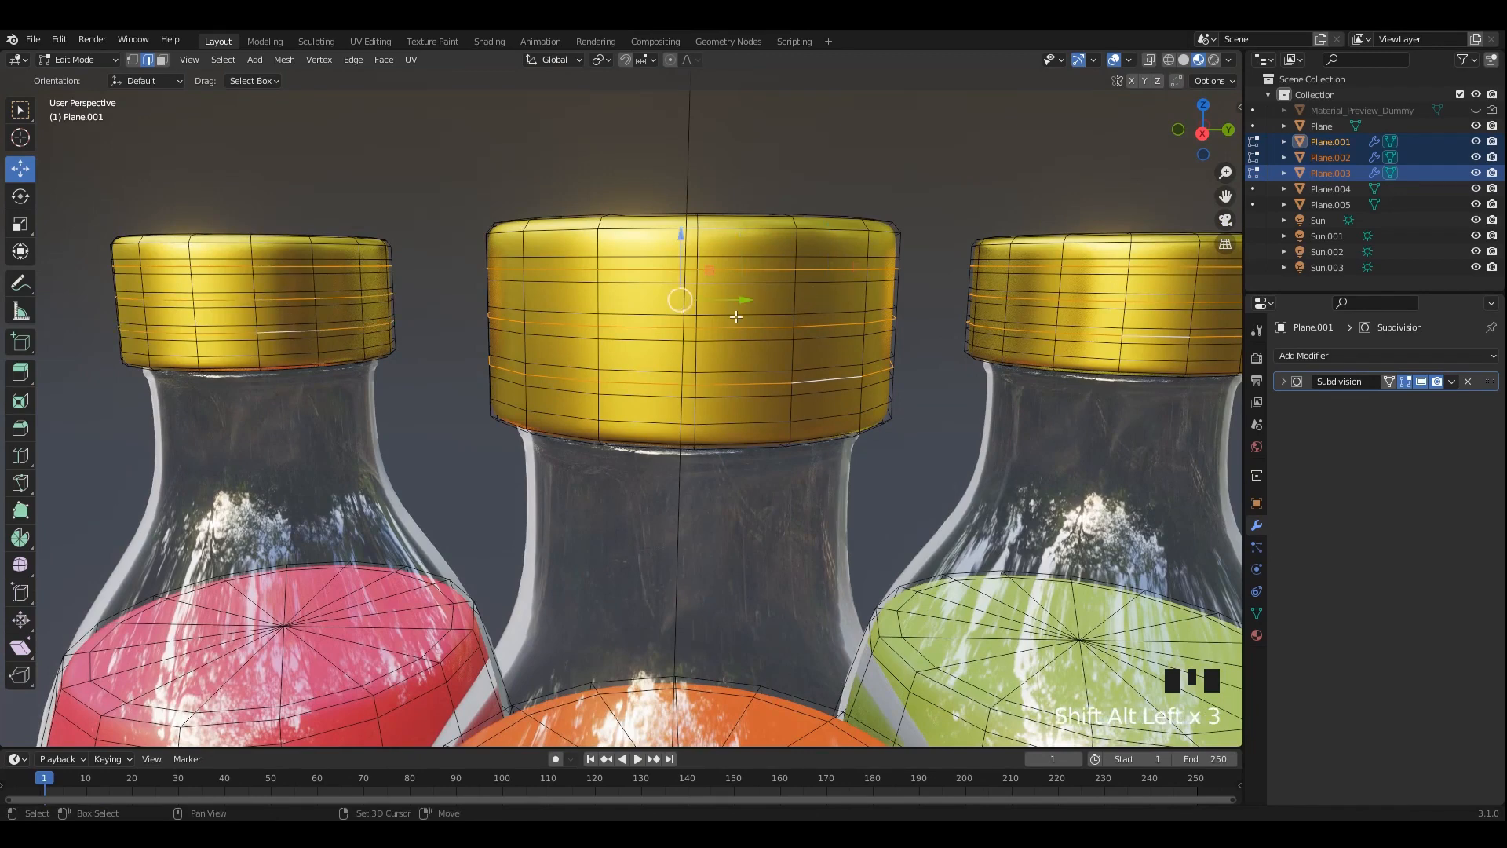
pyautogui.keyDown('shift'); pyautogui.moveTo(736, 317); pyautogui.dragTo(661, 314, button='middle'); pyautogui.keyUp('shift')
pyautogui.hotkey('alt', 's')
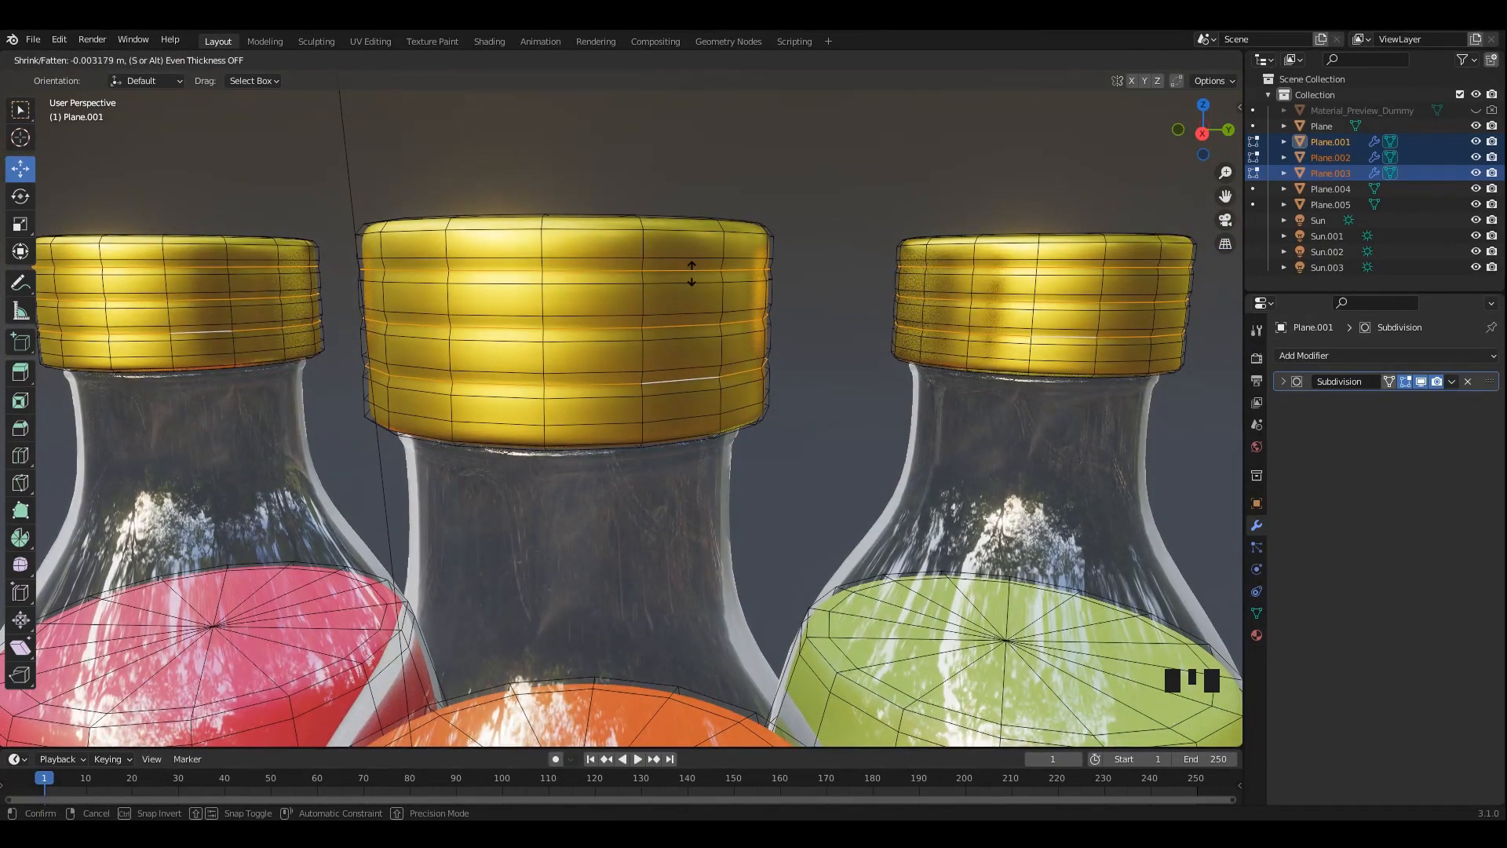
pyautogui.click(698, 277)
# Examine the grooved caps on the three bottles from close up and from a distance, and save the file.
pyautogui.scroll(-5, 734, 288)
pyautogui.press('Tab')
pyautogui.scroll(-4, 737, 291)
pyautogui.moveTo(722, 380); pyautogui.dragTo(720, 351, button='middle')
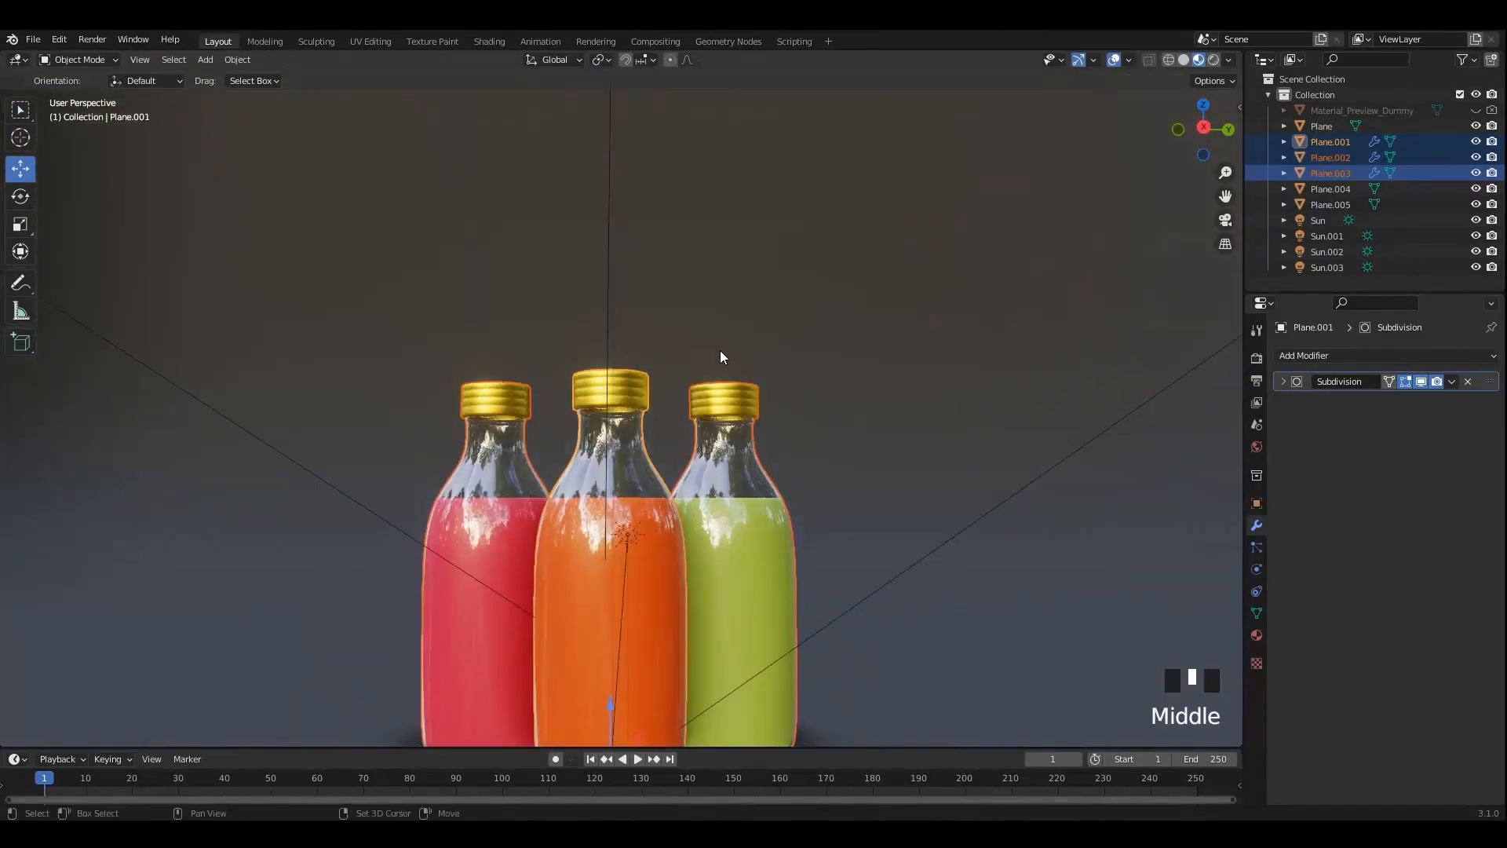
pyautogui.scroll(6, 722, 322)
pyautogui.press('Tab')
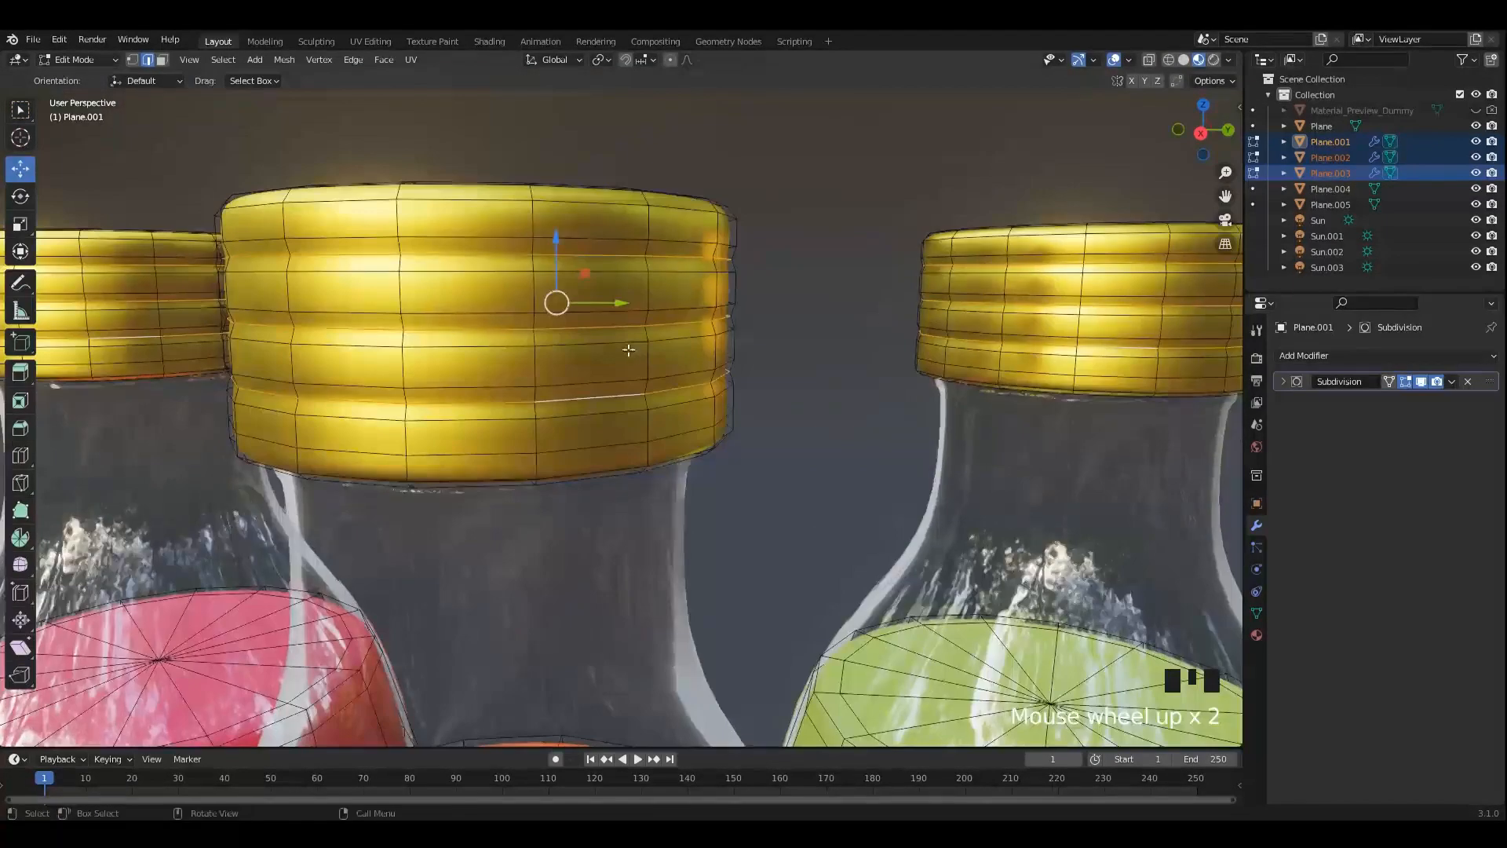
pyautogui.moveTo(628, 350); pyautogui.dragTo(661, 350, button='middle')
pyautogui.press('Tab')
pyautogui.scroll(-10, 650, 333)
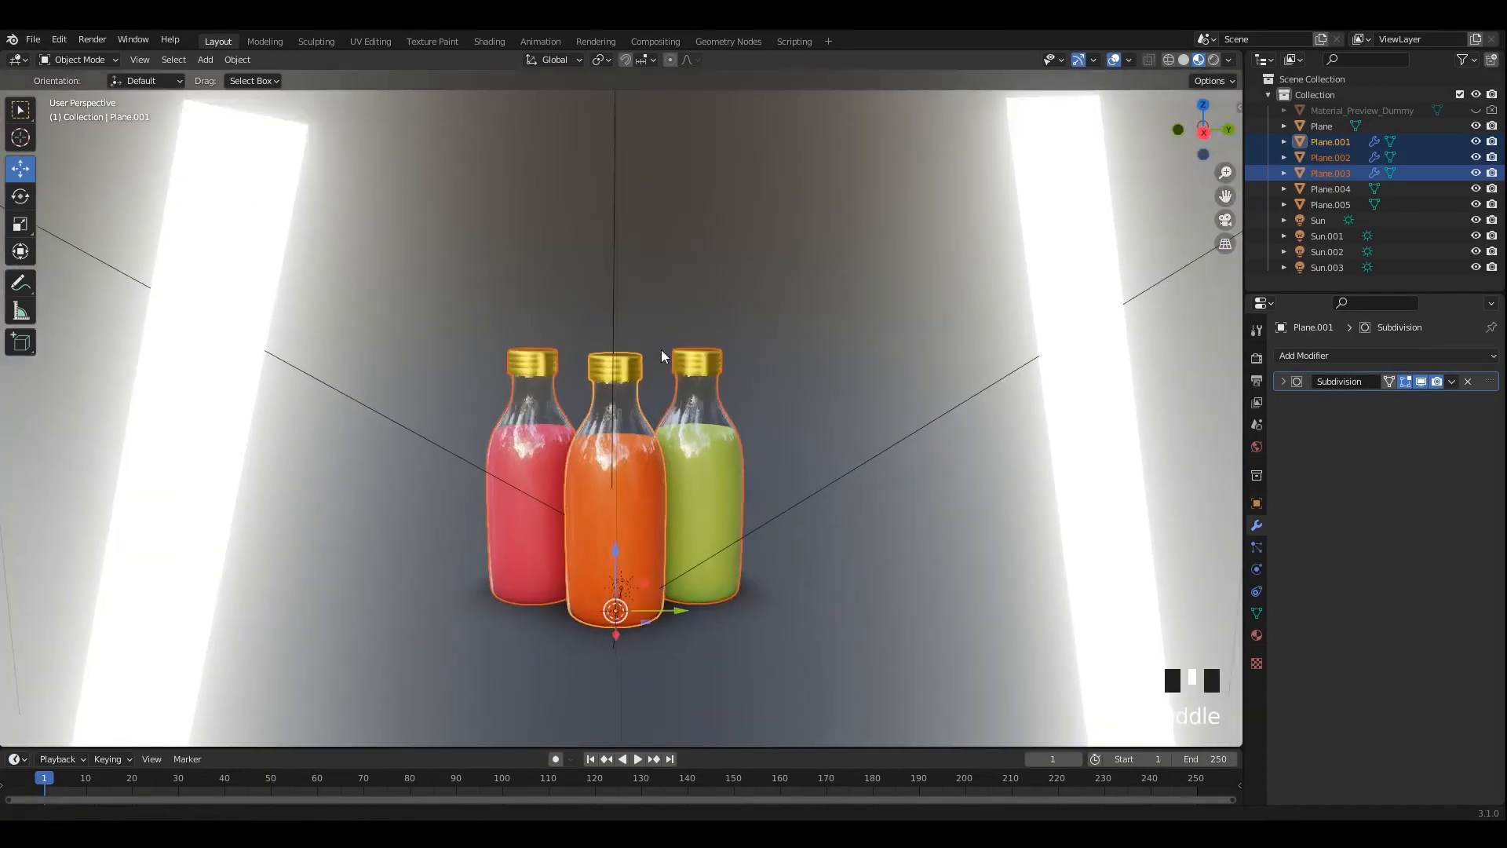
pyautogui.scroll(3, 639, 327)
pyautogui.hotkey('ctrl', 's')
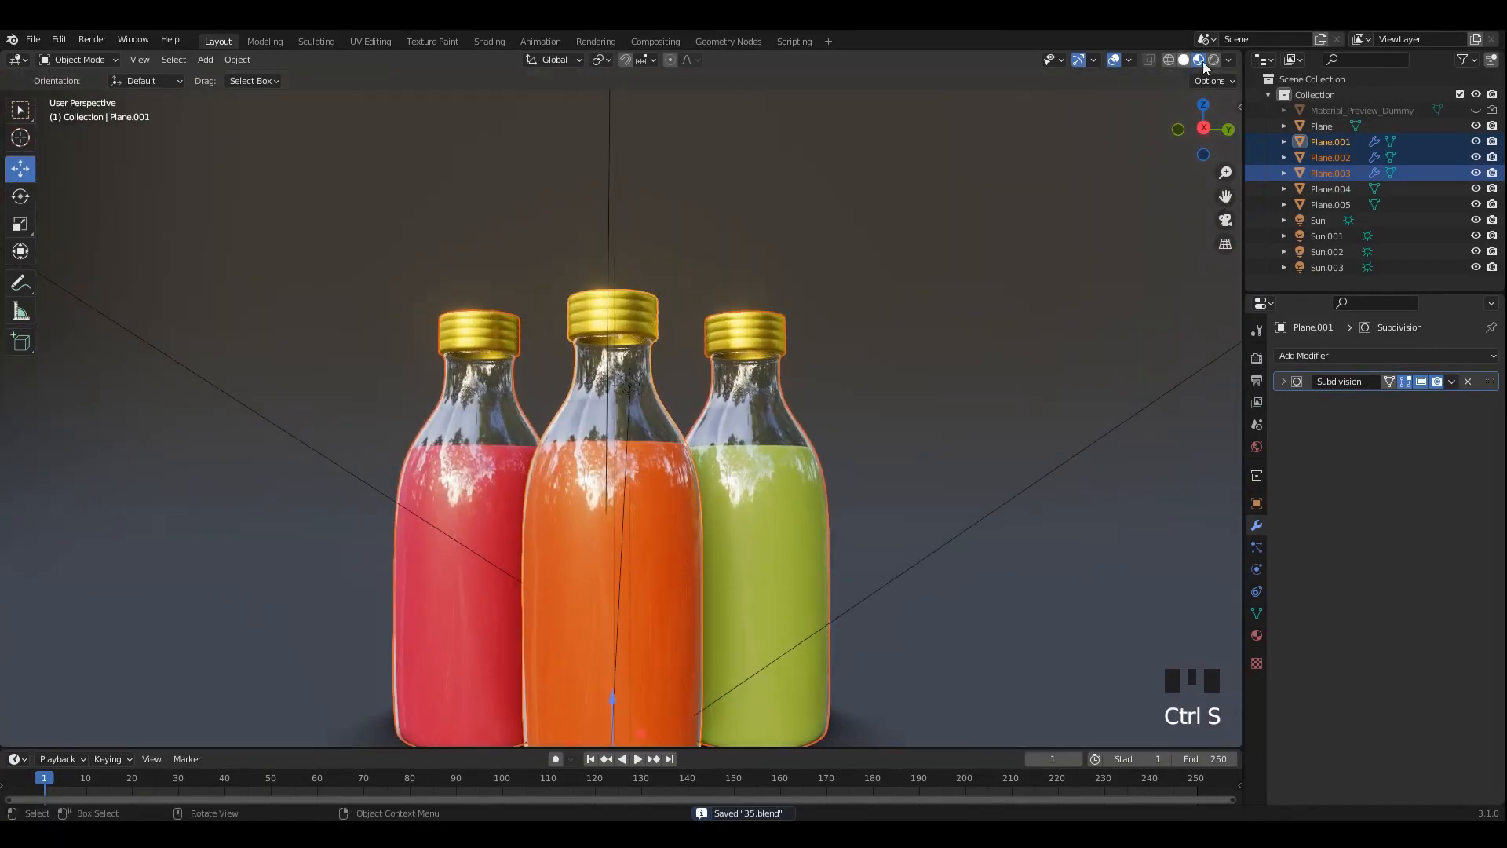
# Preview the three bottles in Rendered shading with the overlays hidden and save the file.
pyautogui.press('z')
pyautogui.click(879, 222)
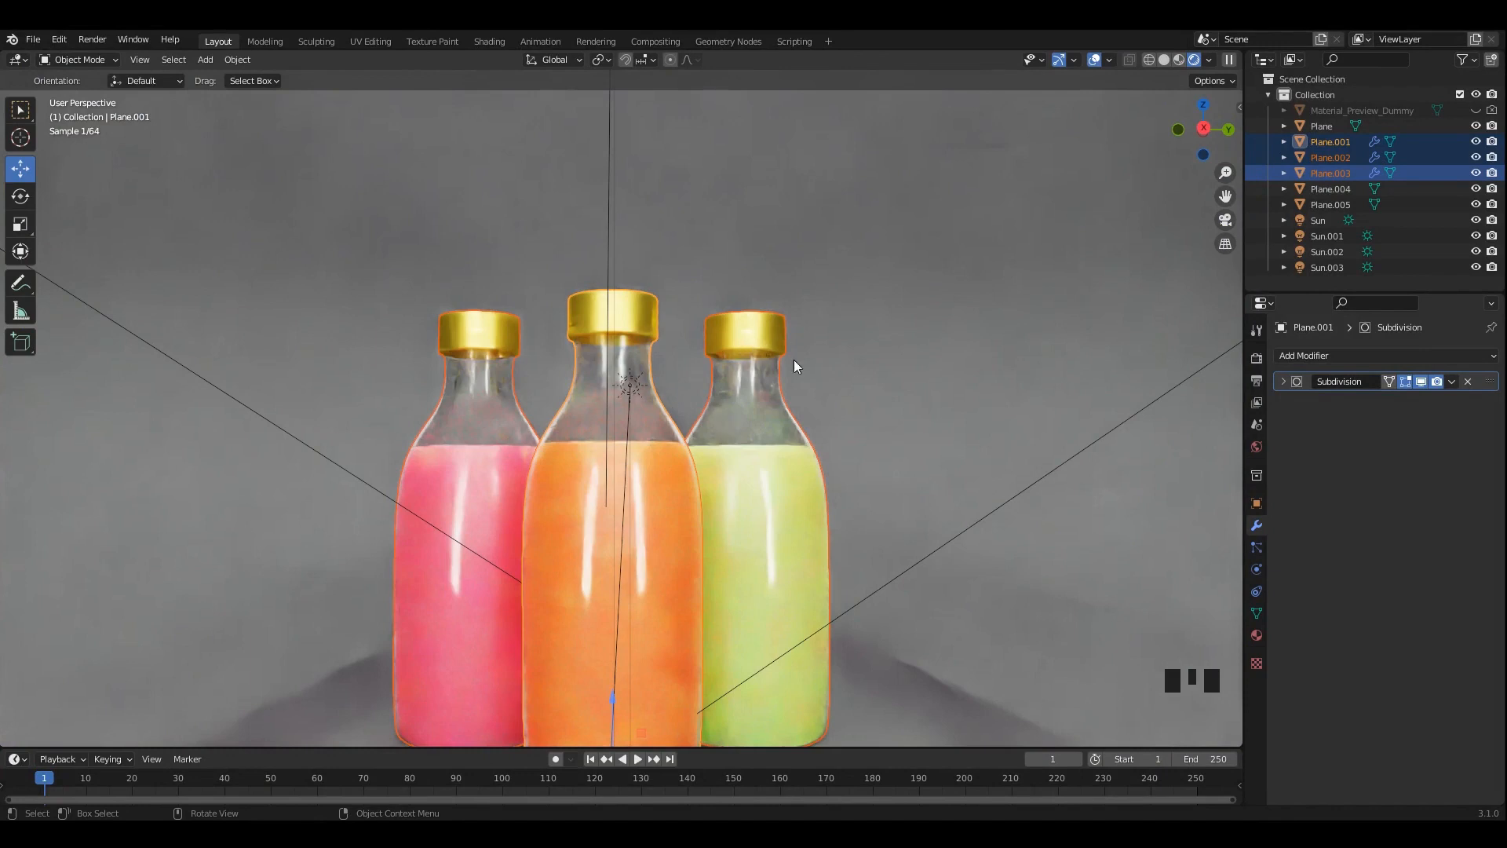
pyautogui.click(1090, 61)
pyautogui.scroll(-2, 815, 271)
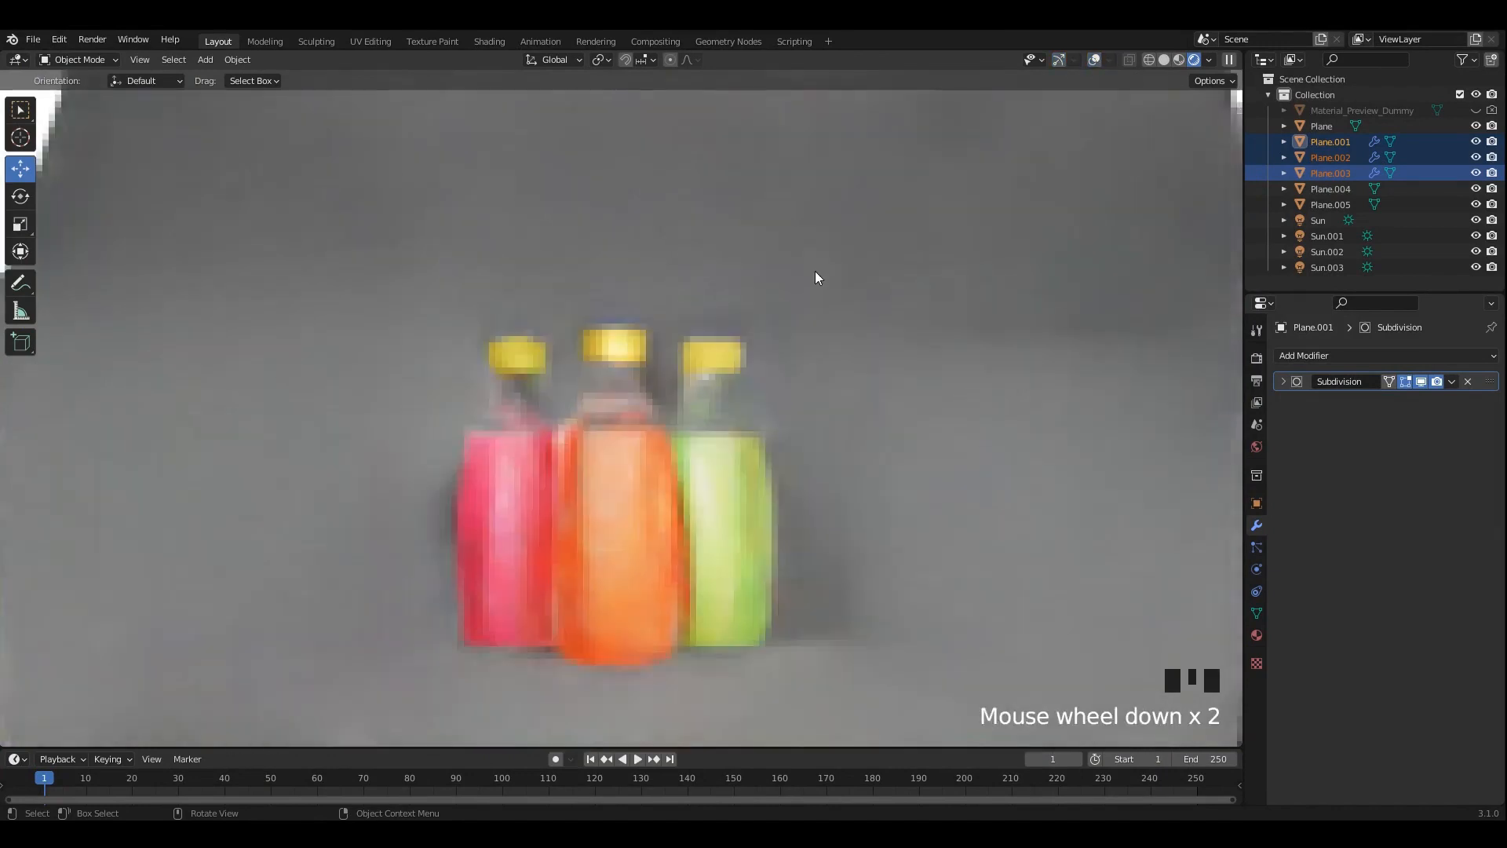
pyautogui.moveTo(811, 271); pyautogui.dragTo(571, 453, button='middle')
pyautogui.hotkey('ctrl', 's')
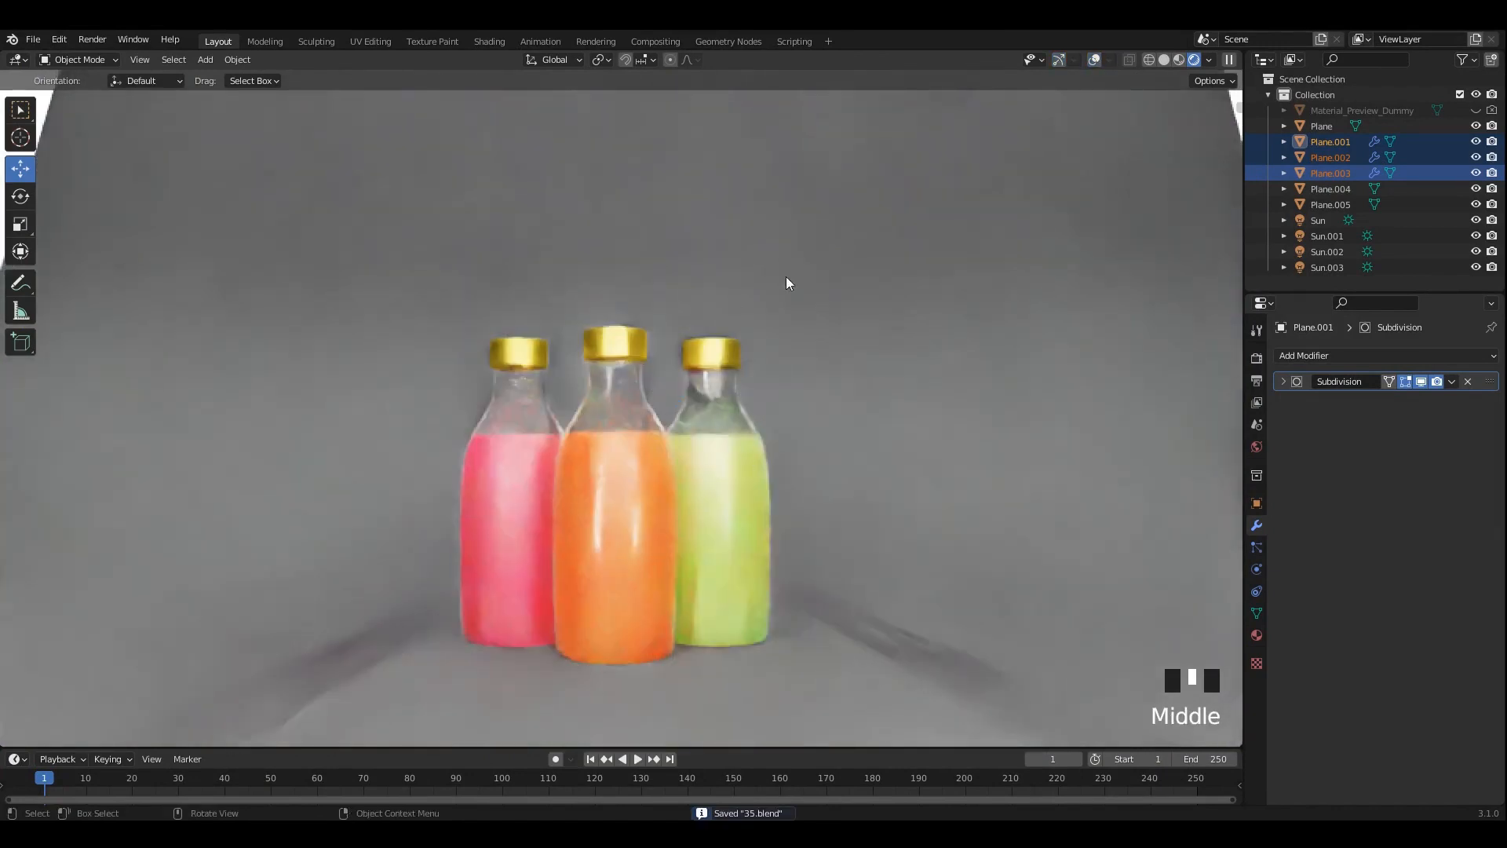
pyautogui.hotkey('ctrl', 's')
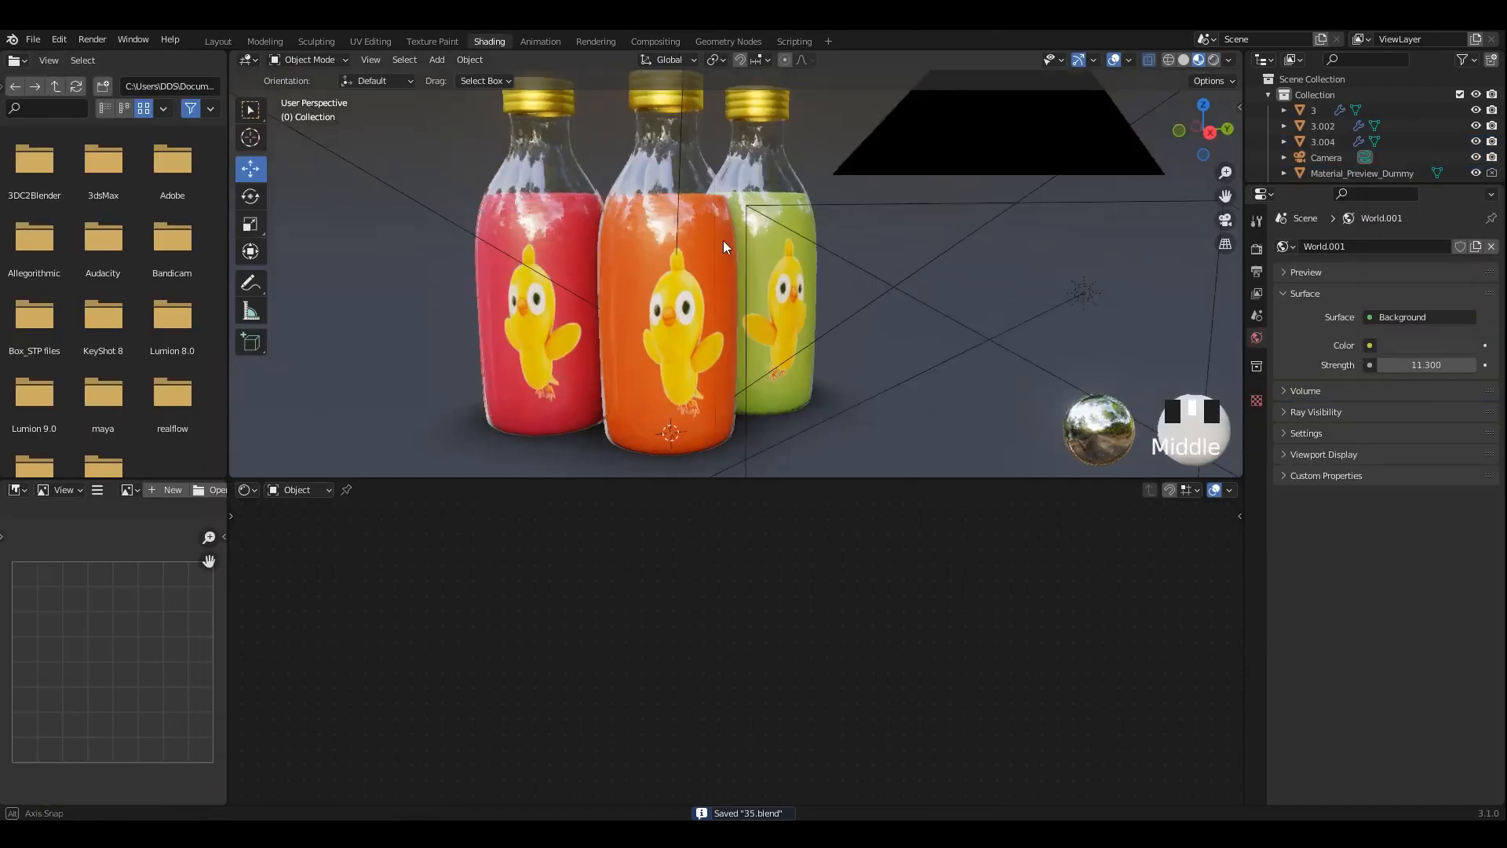
# View the chick-decorated bottles up close in the Layout workspace and switch the viewport to Material Preview shading.
pyautogui.scroll(3, 644, 297)
pyautogui.click(219, 42)
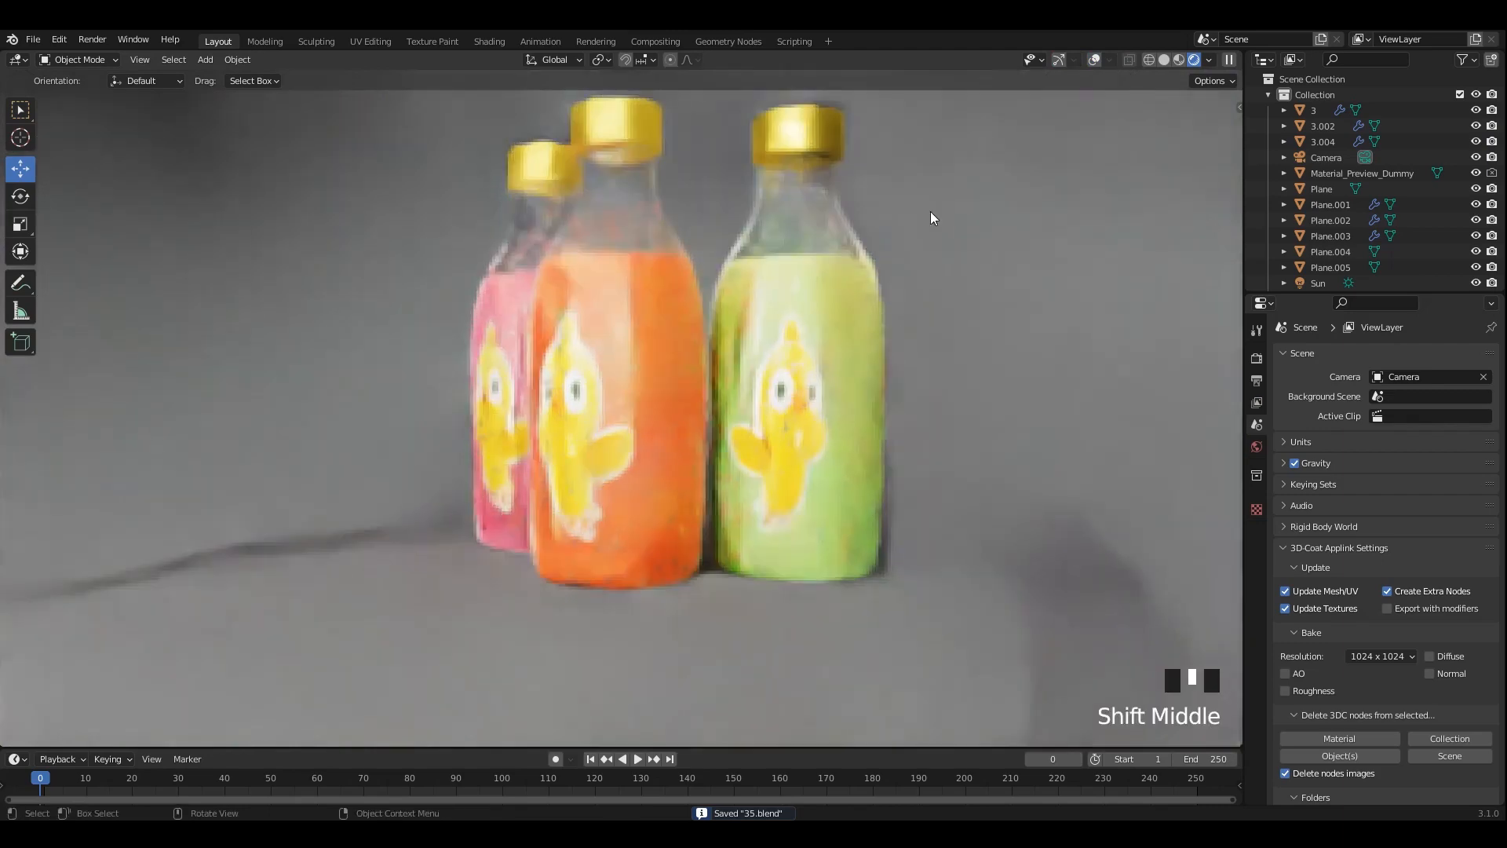
pyautogui.keyDown('shift'); pyautogui.moveTo(932, 215); pyautogui.dragTo(939, 201, button='middle'); pyautogui.keyUp('shift')
pyautogui.scroll(3, 870, 306)
pyautogui.moveTo(868, 305)
pyautogui.keyDown('shift'); pyautogui.mouseDown(button='middle')
pyautogui.moveTo(871, 285)
pyautogui.moveTo(1002, 319)
pyautogui.moveTo(840, 303)
pyautogui.moveTo(903, 295)
pyautogui.mouseUp(button='middle'); pyautogui.keyUp('shift')
pyautogui.hotkey('ctrl', 's')
pyautogui.click(1214, 60)
pyautogui.click(1180, 60)
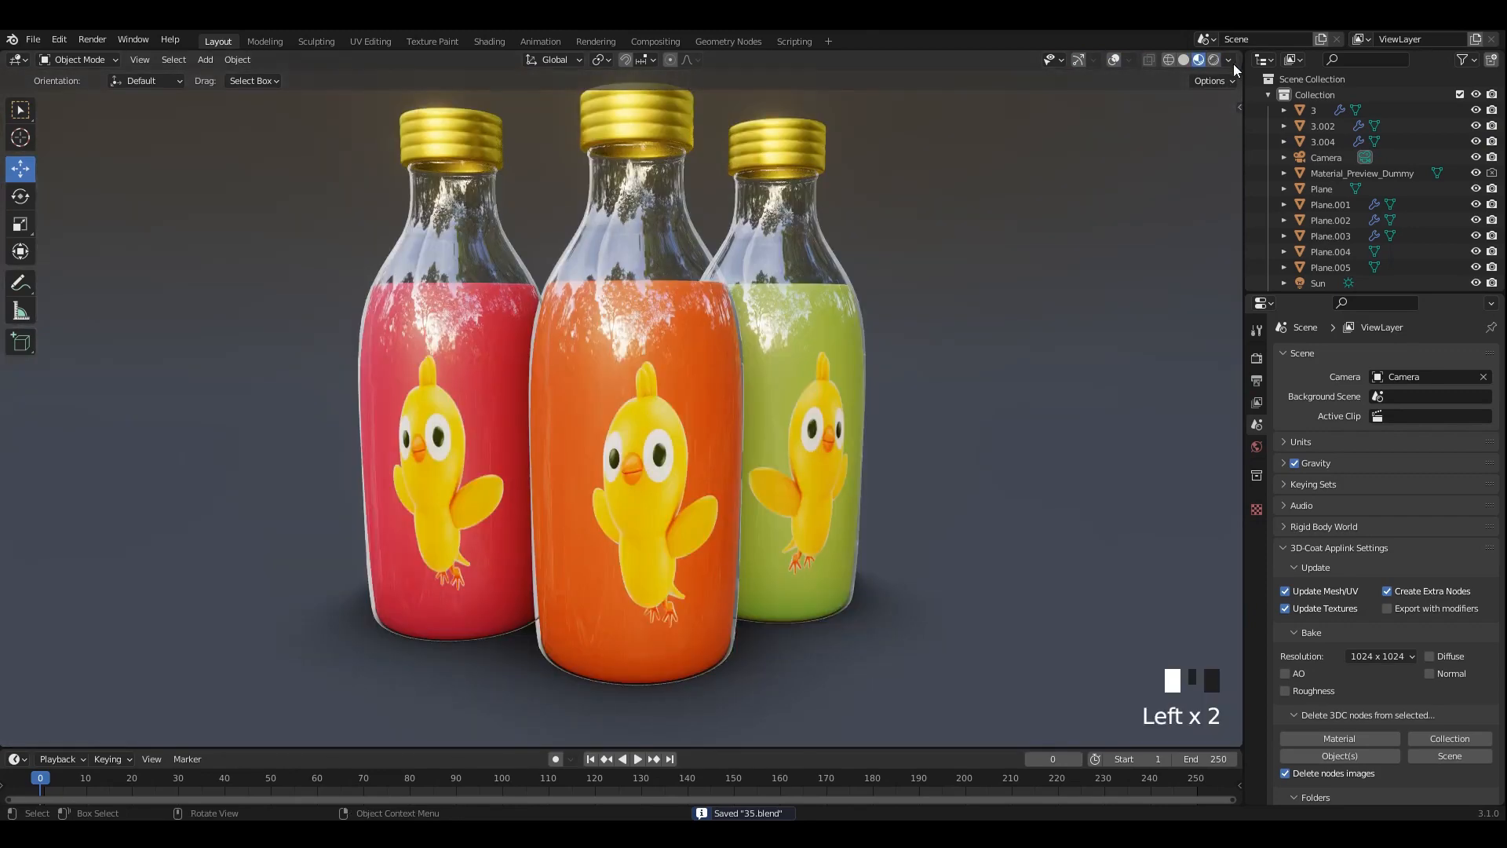
# Compare the chick-decorated bottles in Material Preview with the scene lights turned on and off.
pyautogui.click(1230, 62)
pyautogui.moveTo(1225, 230); pyautogui.dragTo(1204, 230)
pyautogui.moveTo(1215, 247); pyautogui.dragTo(1232, 248)
pyautogui.click(1140, 137)
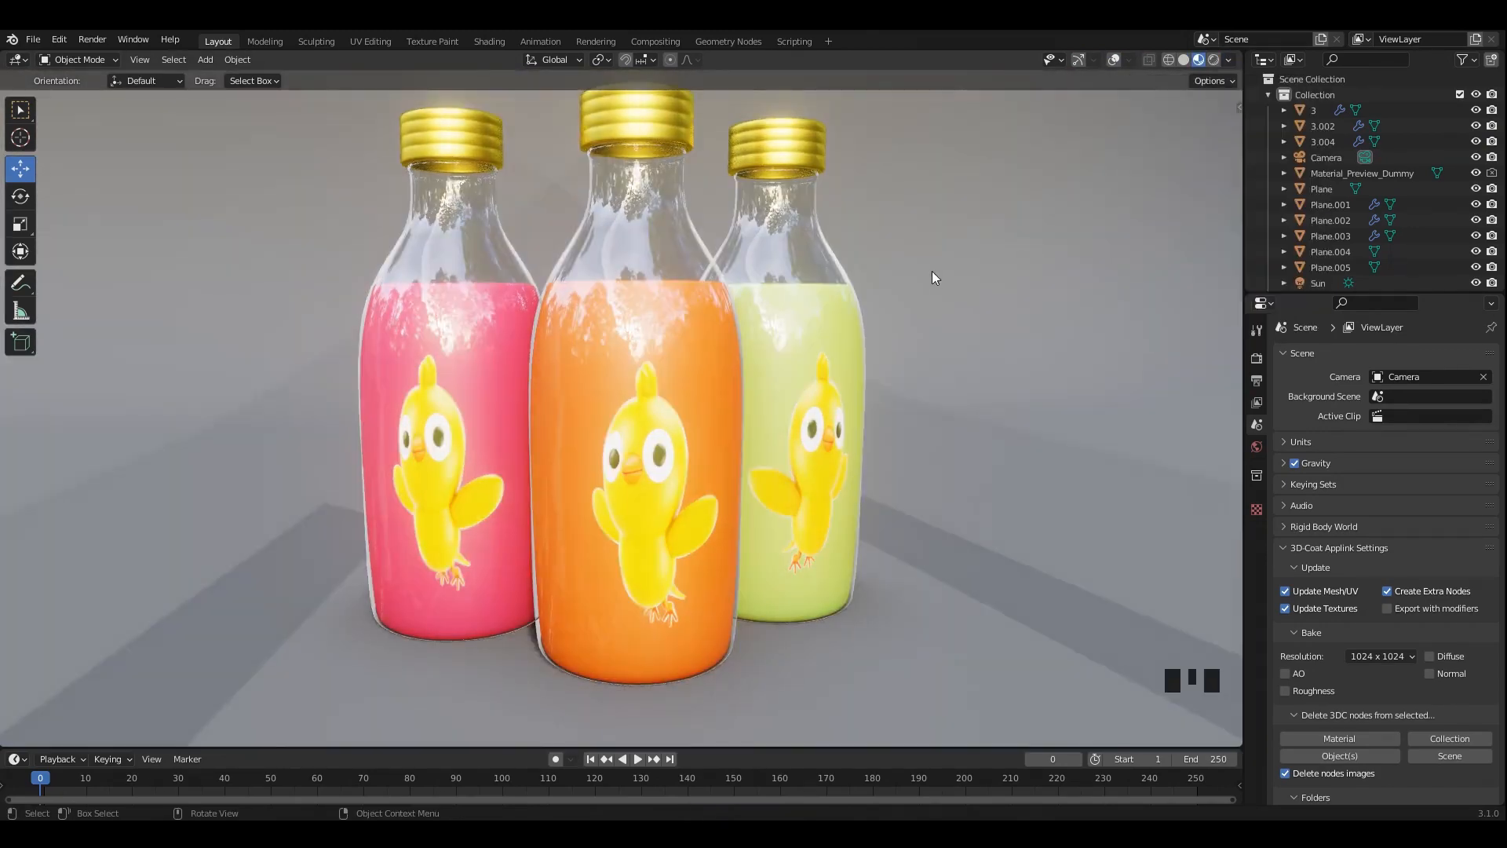
pyautogui.click(1229, 62)
pyautogui.click(1145, 138)
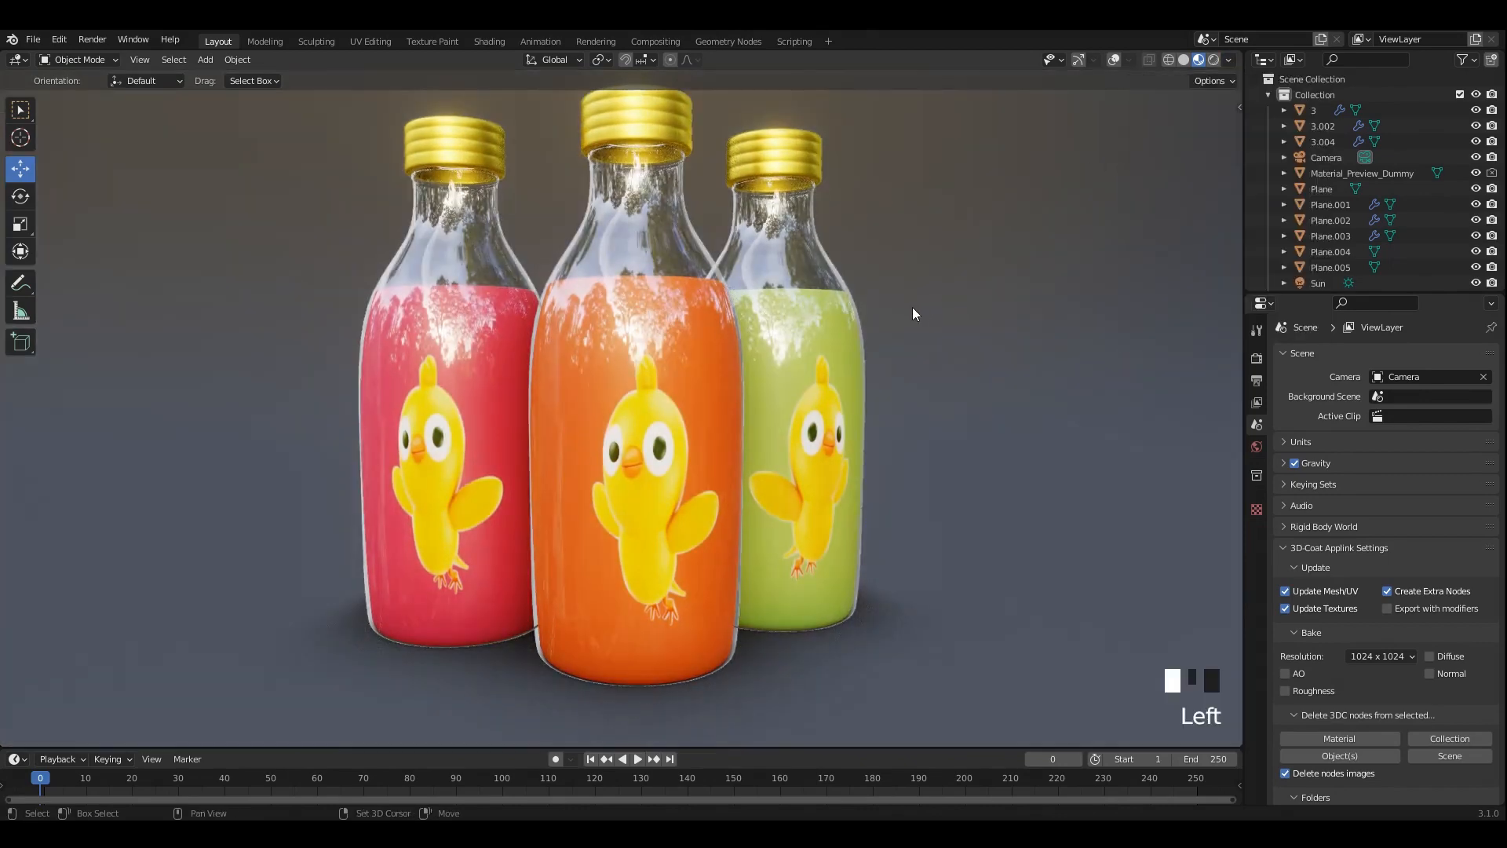
pyautogui.moveTo(912, 308)
pyautogui.mouseDown(button='middle')
pyautogui.moveTo(846, 299)
pyautogui.moveTo(888, 295)
pyautogui.moveTo(693, 319)
pyautogui.moveTo(902, 421)
pyautogui.moveTo(1036, 313)
pyautogui.moveTo(680, 285)
pyautogui.mouseUp(button='middle')
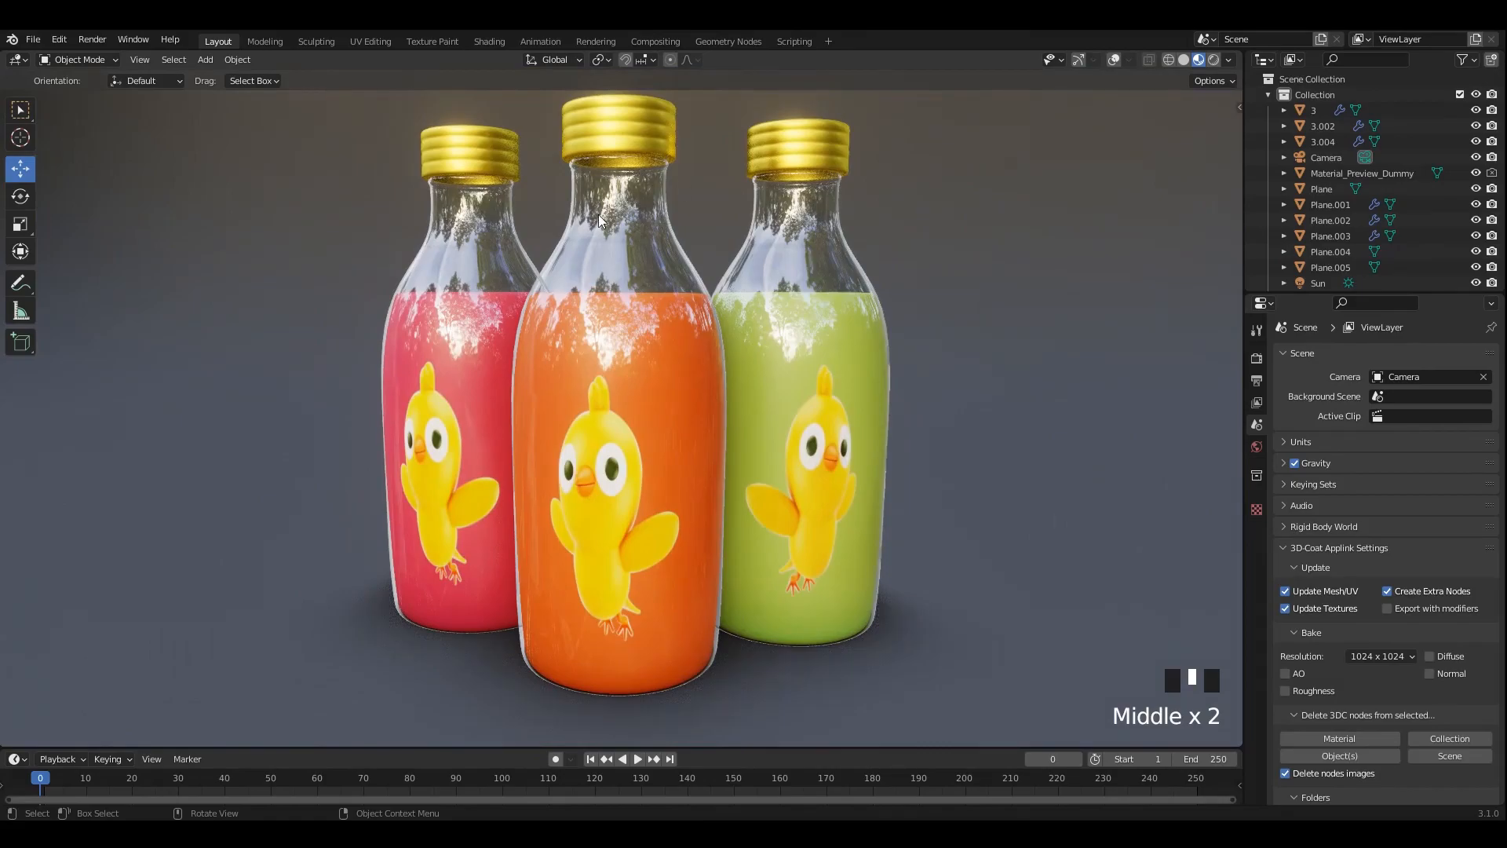